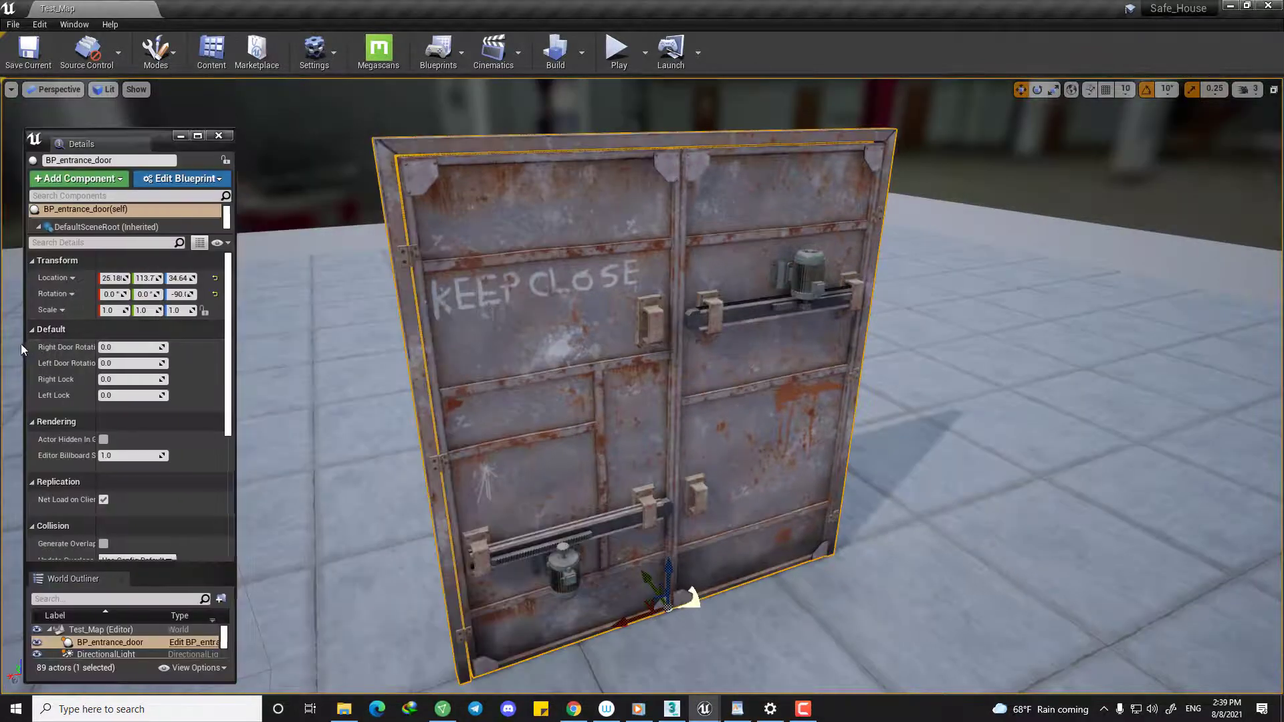
Widen the Details window and its value column, and try out the entrance door's rotation and lock values.
{"action": "left_click_drag", "start_coordinate": [238, 371], "coordinate": [250, 371]}
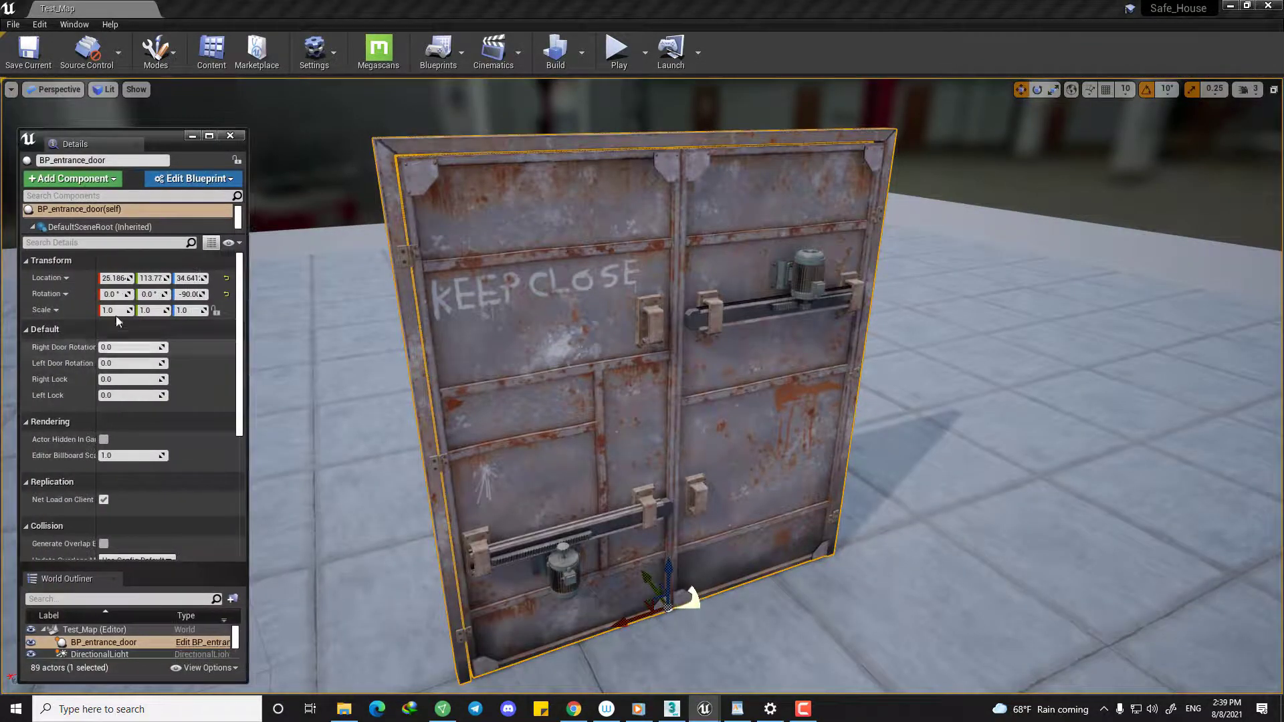
{"action": "left_click_drag", "start_coordinate": [97, 368], "coordinate": [111, 385]}
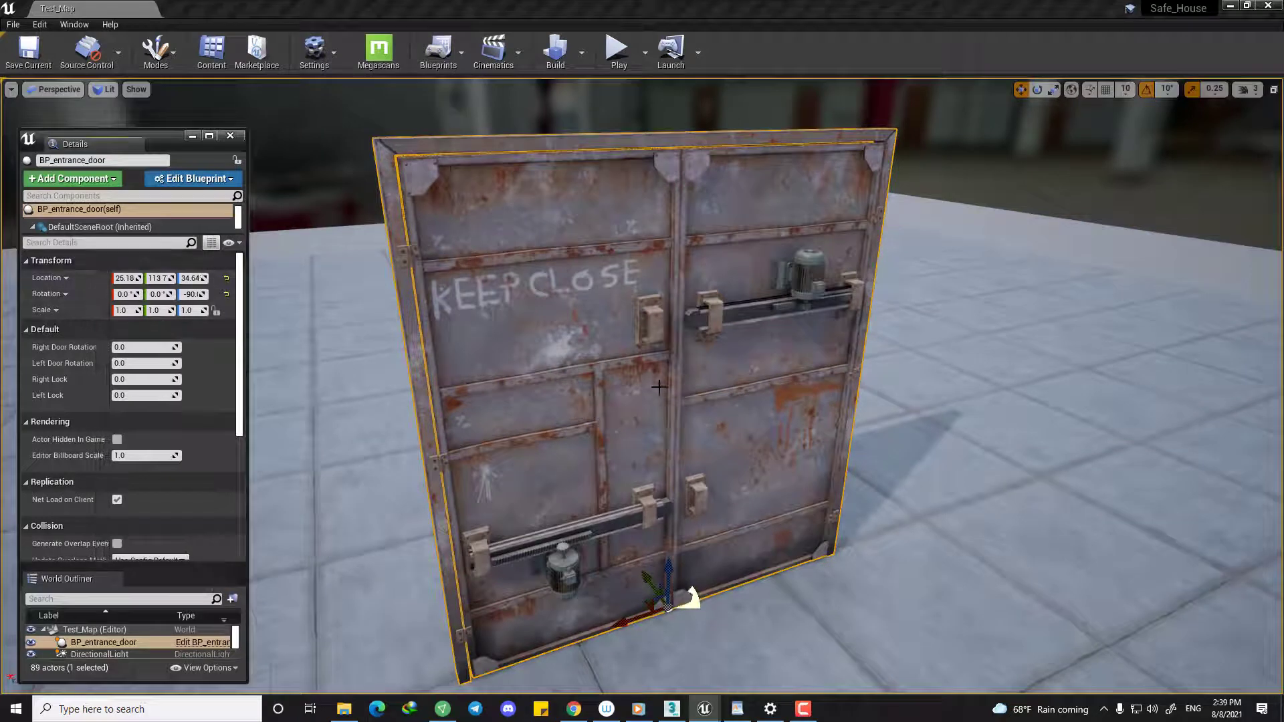
{"action": "right_click_drag", "start_coordinate": [515, 333], "coordinate": [488, 331]}
{"action": "mouse_move", "coordinate": [124, 347]}
{"action": "left_mouse_down"}
{"action": "mouse_move", "coordinate": [139, 349]}
{"action": "mouse_move", "coordinate": [114, 348]}
{"action": "mouse_move", "coordinate": [127, 365]}
{"action": "mouse_move", "coordinate": [114, 365]}
{"action": "left_mouse_up"}
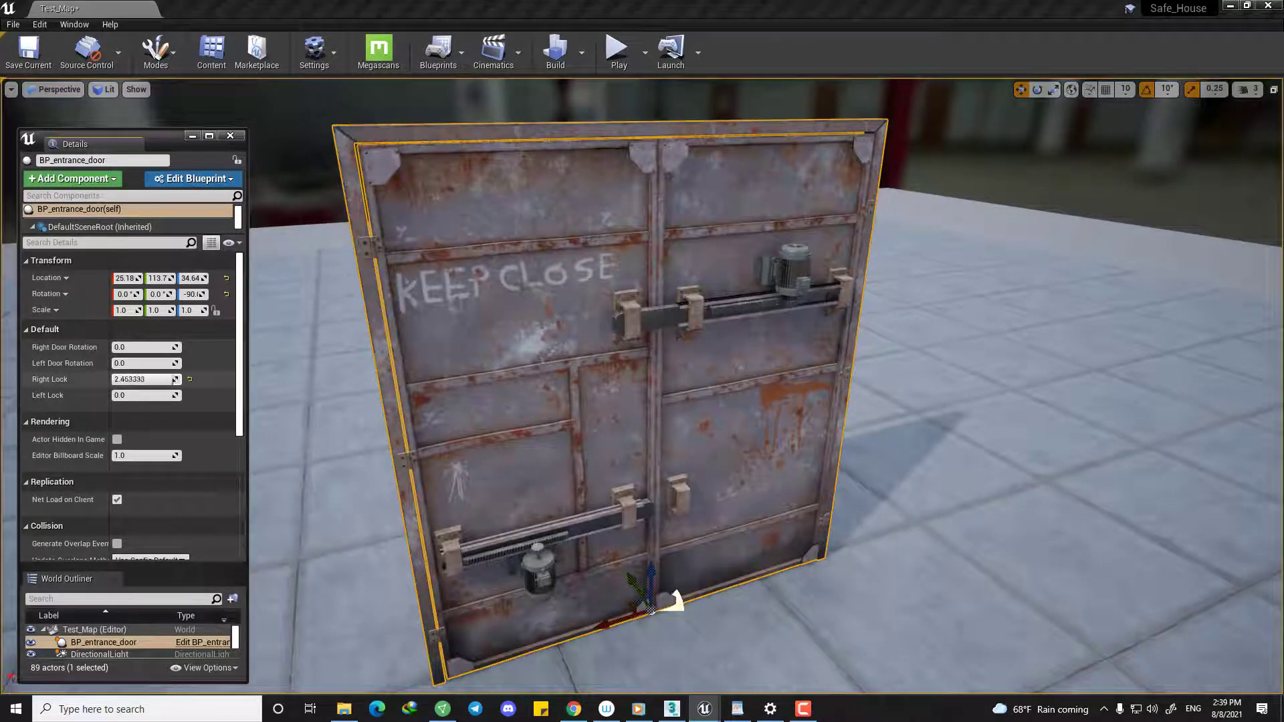
{"action": "left_click_drag", "start_coordinate": [144, 395], "coordinate": [114, 395]}
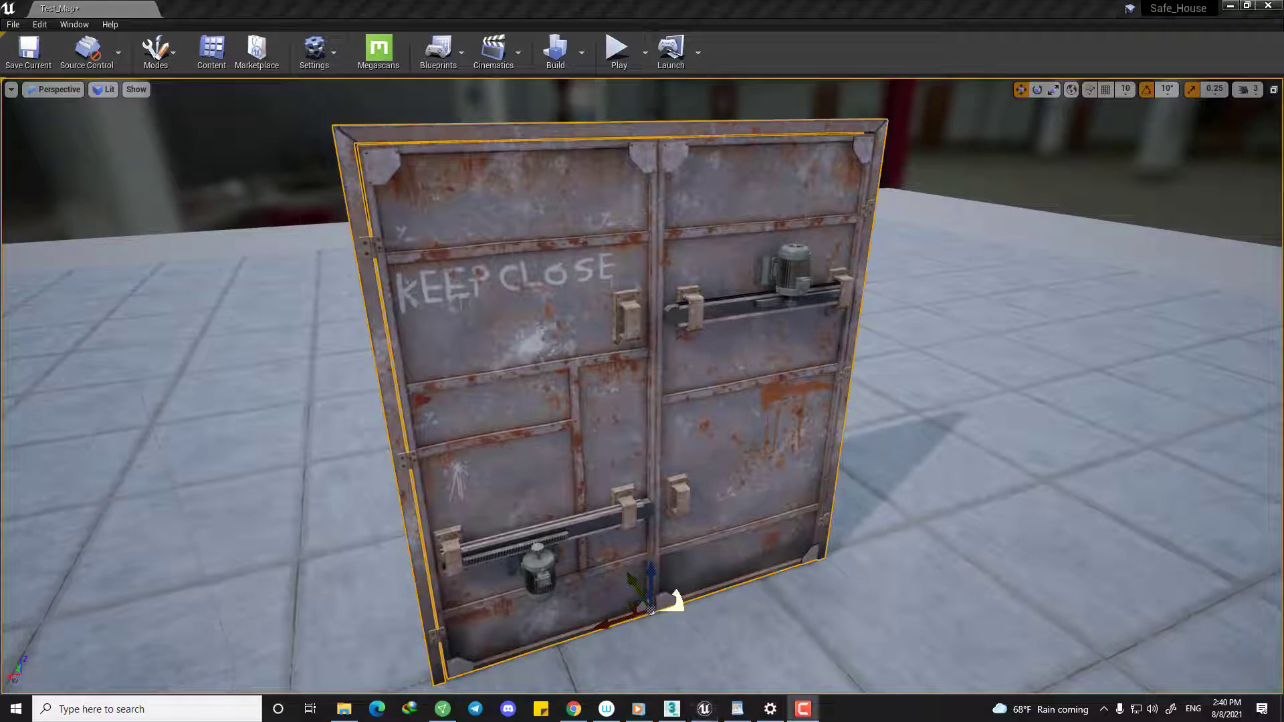
Enlarge the Content Browser window with the blueprints folder and place it beside the door.
{"action": "left_click_drag", "start_coordinate": [0, 207], "coordinate": [439, 126]}
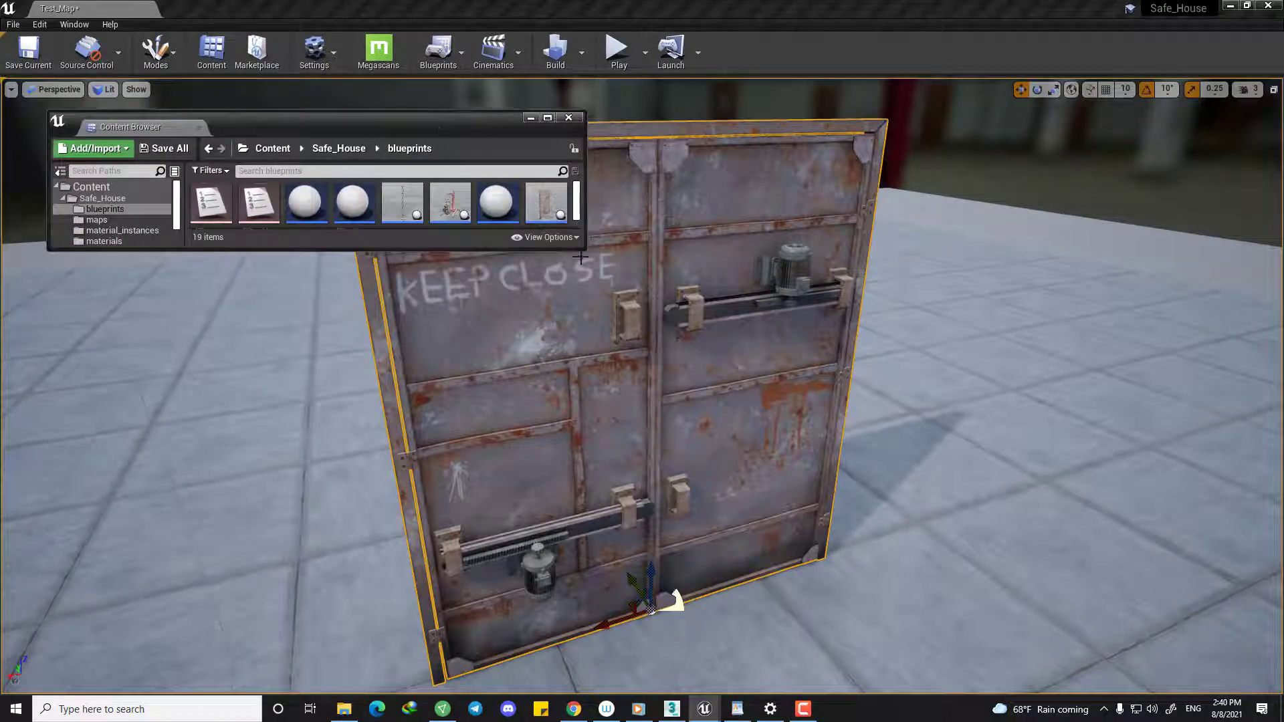
{"action": "left_click_drag", "start_coordinate": [581, 257], "coordinate": [420, 660]}
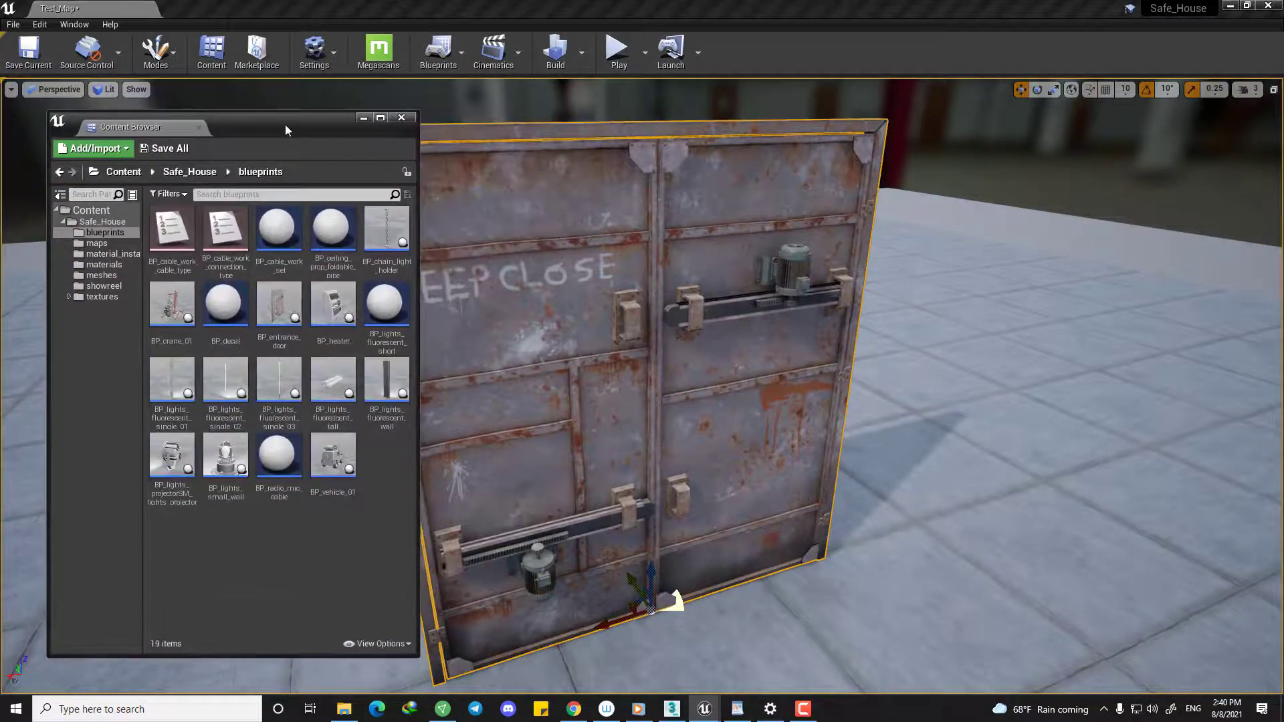
{"action": "left_click_drag", "start_coordinate": [285, 125], "coordinate": [256, 121]}
Examine the entrance door's panels, lock rails and electric motors up close and from several angles.
{"action": "right_click_drag", "start_coordinate": [724, 336], "coordinate": [695, 323]}
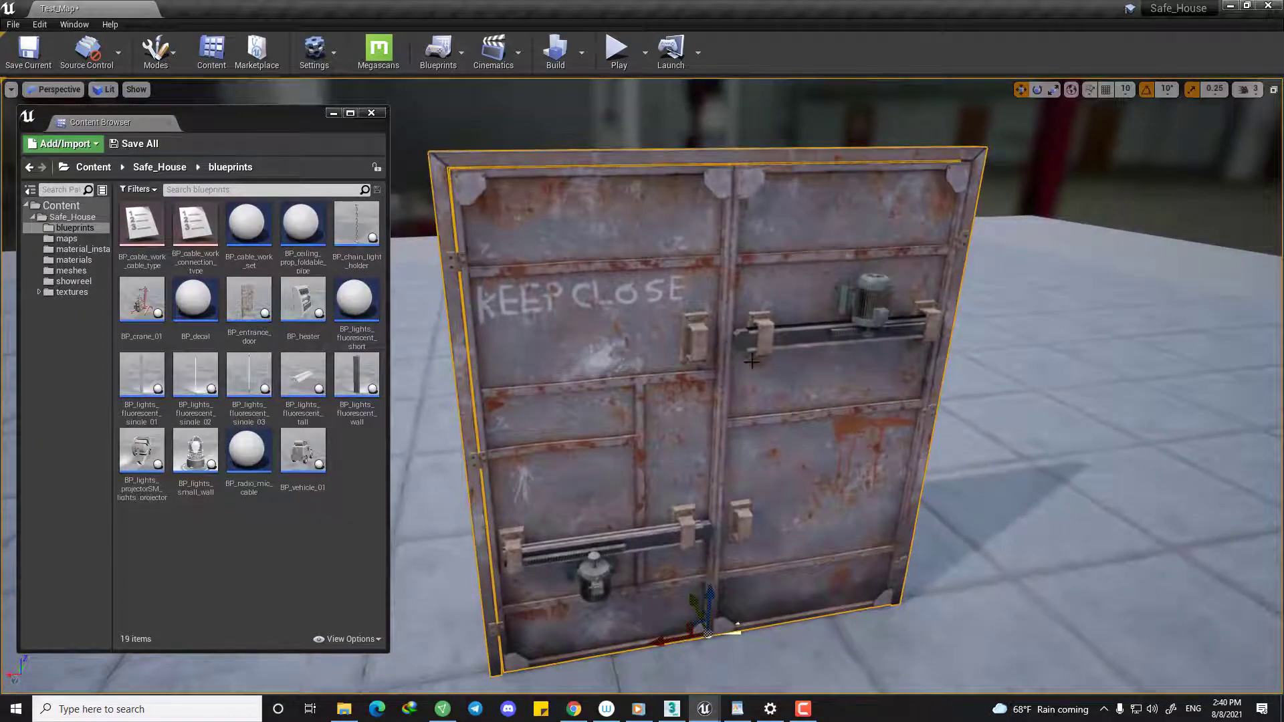
{"action": "right_click_drag", "start_coordinate": [761, 395], "coordinate": [574, 225]}
{"action": "key", "text": "w"}
{"action": "key", "text": "s"}
{"action": "key", "text": "s"}
{"action": "right_click_drag", "start_coordinate": [679, 317], "coordinate": [719, 331]}
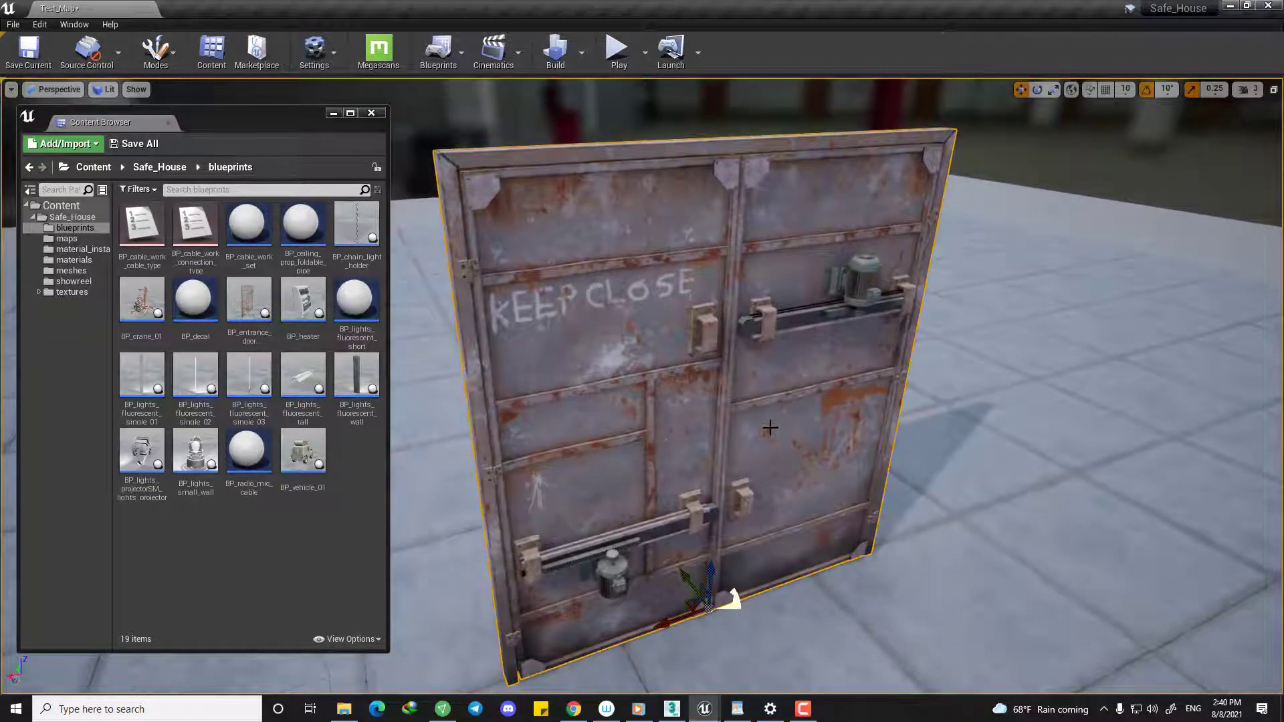
{"action": "right_click_drag", "start_coordinate": [770, 428], "coordinate": [680, 267]}
{"action": "right_click_drag", "start_coordinate": [718, 378], "coordinate": [761, 236]}
{"action": "key", "text": "w"}
{"action": "key", "text": "w"}
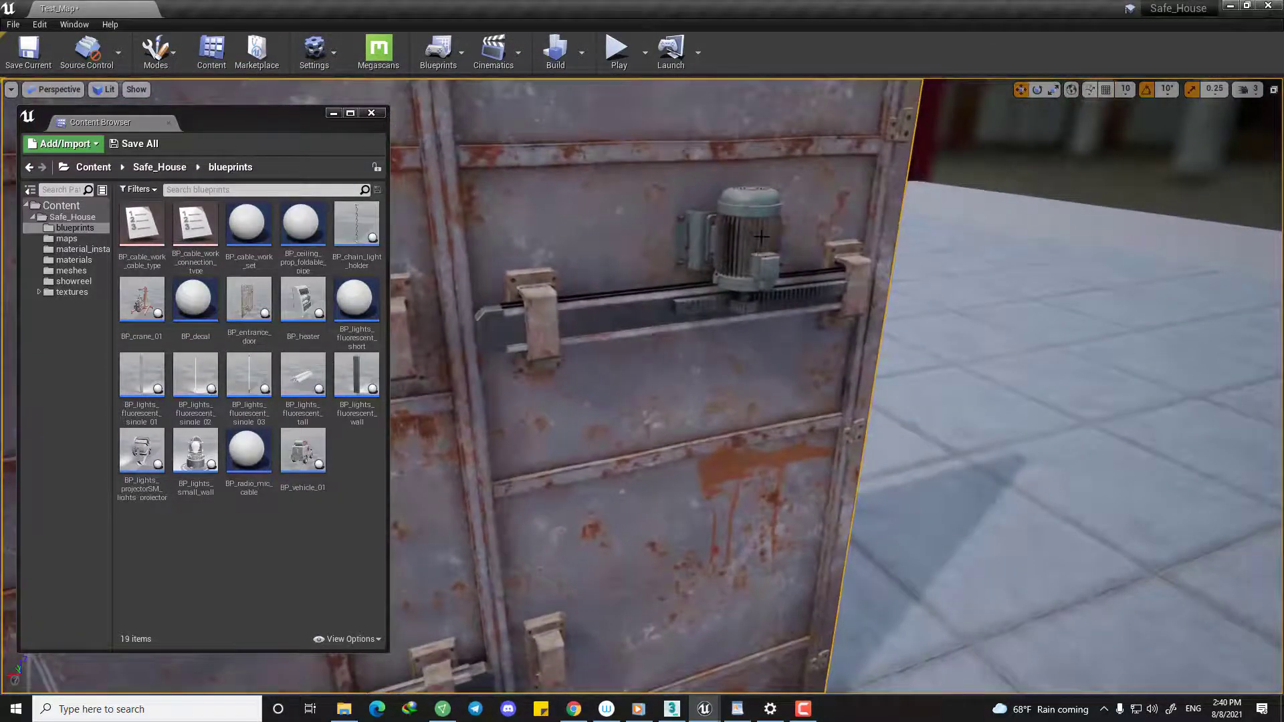
{"action": "key", "text": "w"}
{"action": "mouse_move", "coordinate": [695, 291]}
{"action": "right_mouse_down"}
{"action": "mouse_move", "coordinate": [732, 259]}
{"action": "mouse_move", "coordinate": [709, 308]}
{"action": "mouse_move", "coordinate": [708, 293]}
{"action": "right_mouse_up"}
{"action": "key", "text": "s"}
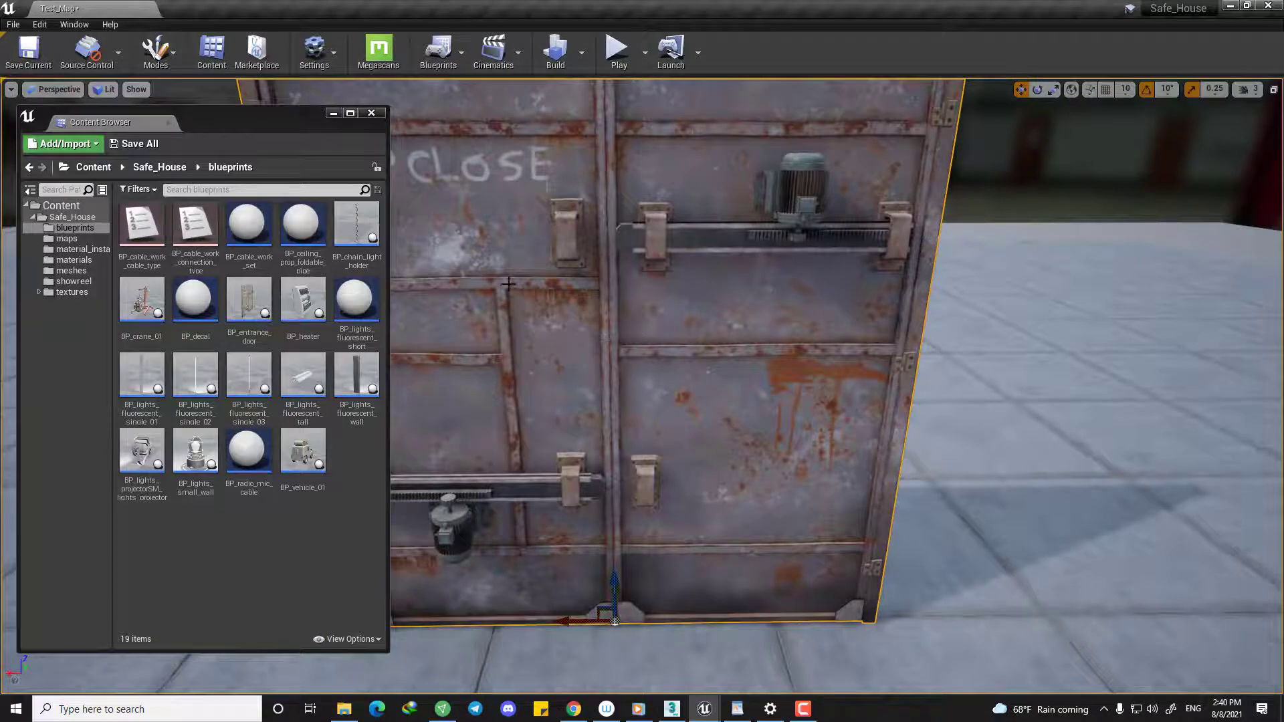
{"action": "key", "text": "s"}
{"action": "key", "text": "a"}
{"action": "right_click_drag", "start_coordinate": [508, 284], "coordinate": [596, 349]}
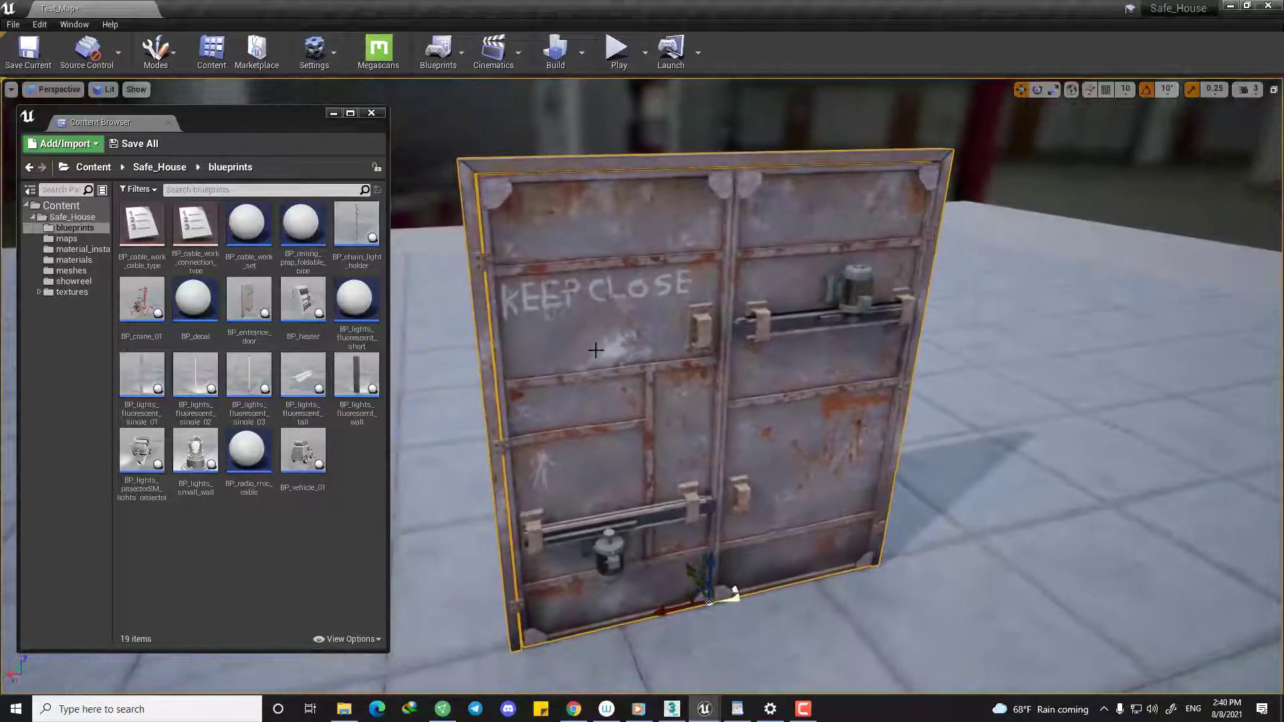
{"action": "key", "text": "a"}
{"action": "right_click_drag", "start_coordinate": [613, 287], "coordinate": [673, 288]}
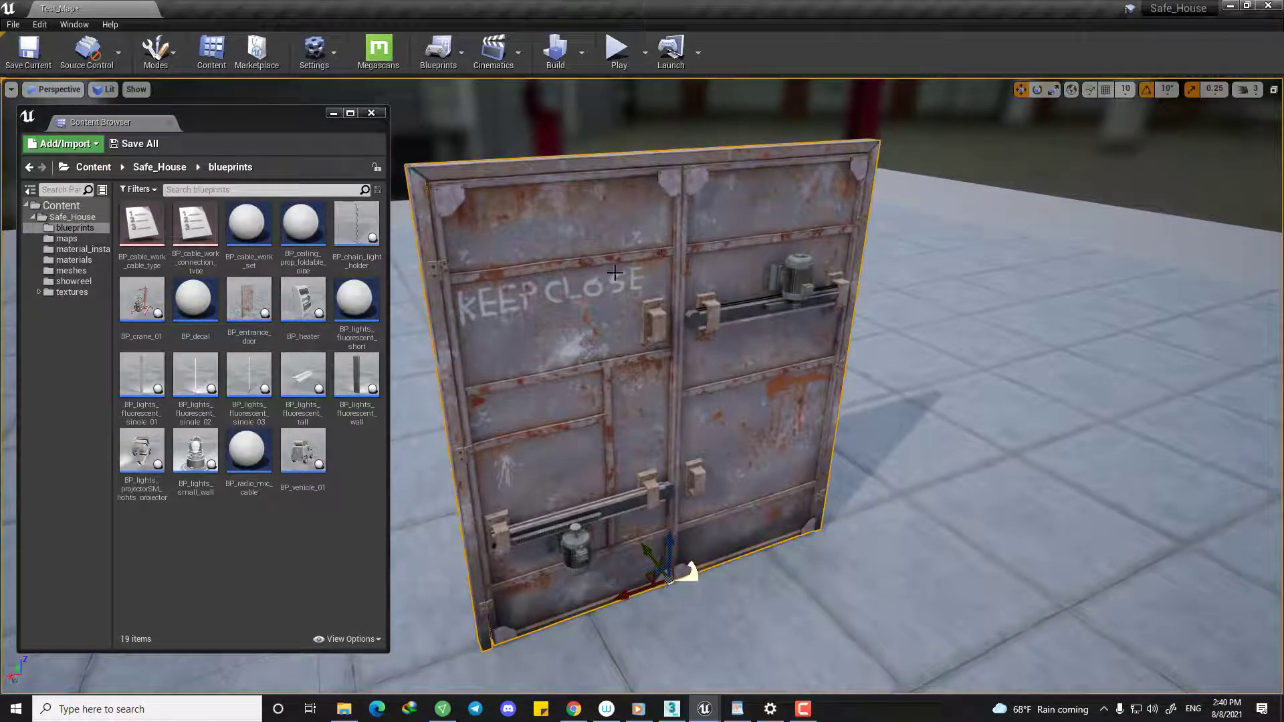
{"action": "key", "text": "a"}
{"action": "right_click_drag", "start_coordinate": [564, 390], "coordinate": [638, 358]}
{"action": "key", "text": "w"}
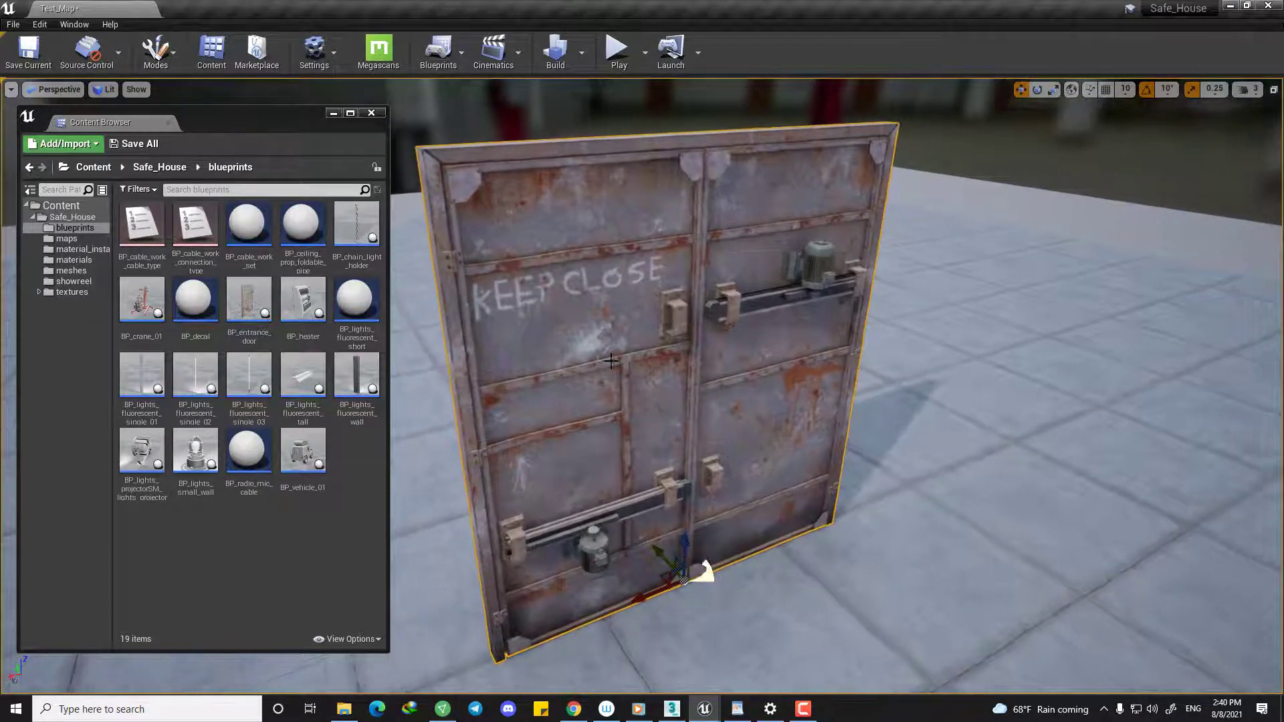
{"action": "left_click", "coordinate": [321, 527]}
{"action": "right_click", "coordinate": [284, 539]}
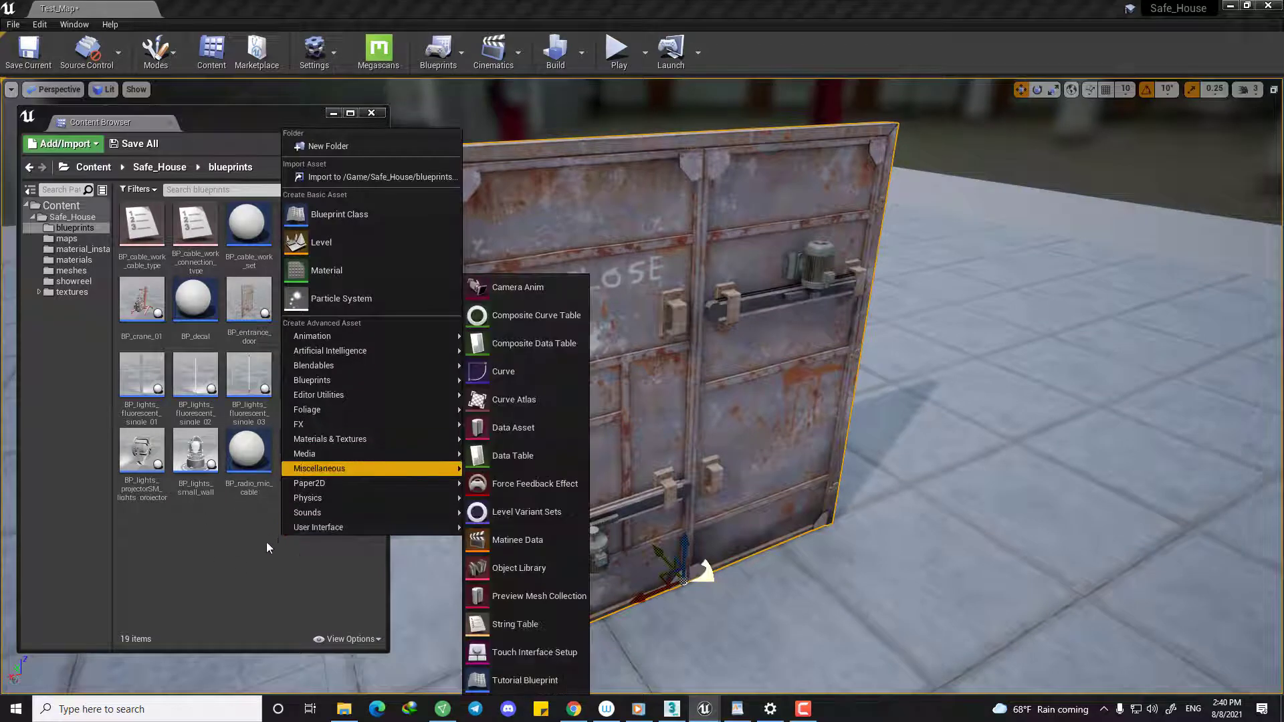
{"action": "left_click", "coordinate": [297, 578]}
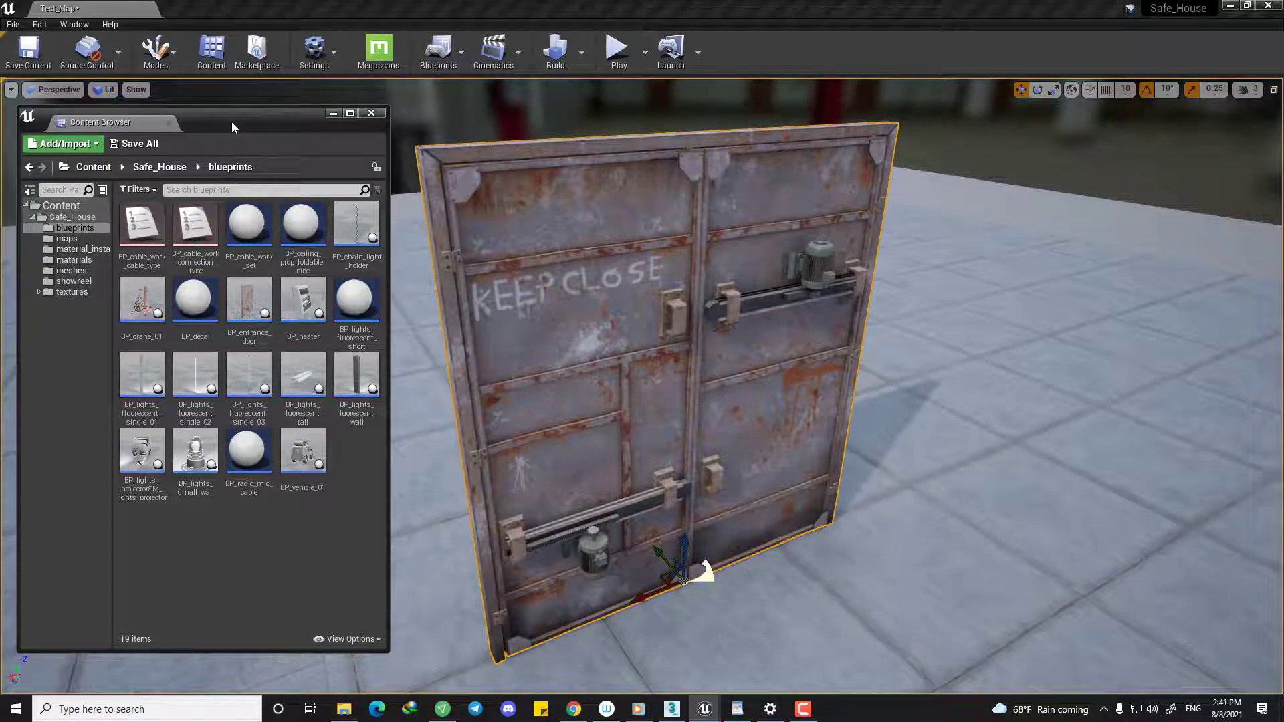
Create a Blueprint Class with Actor as parent in the blueprints folder and name it Bp_door_01.
{"action": "right_click", "coordinate": [194, 538]}
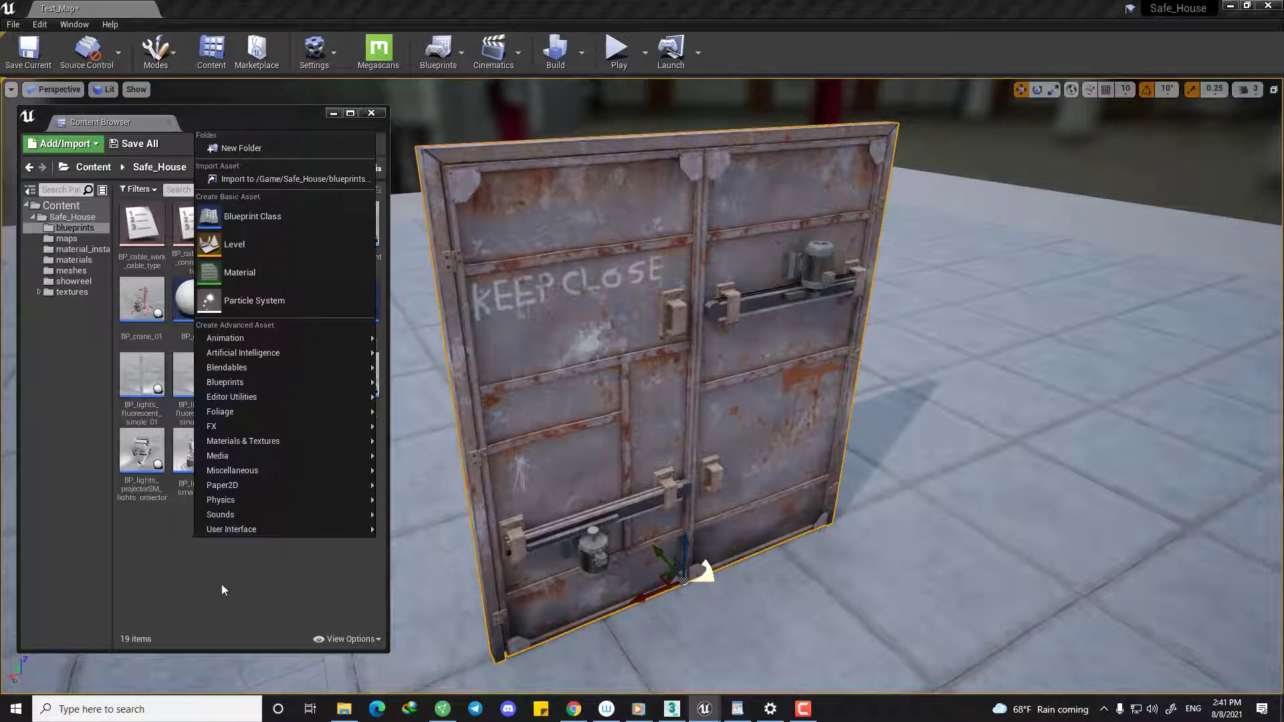
{"action": "left_click", "coordinate": [254, 231]}
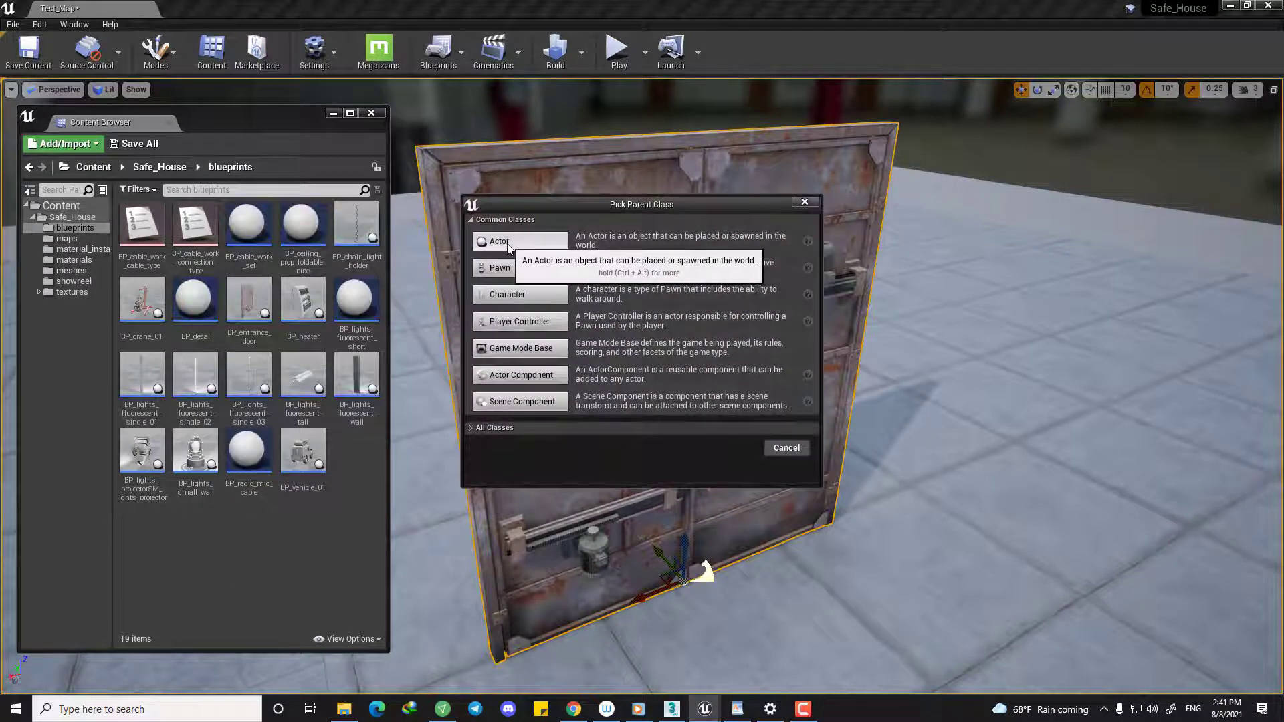
{"action": "left_click", "coordinate": [507, 244]}
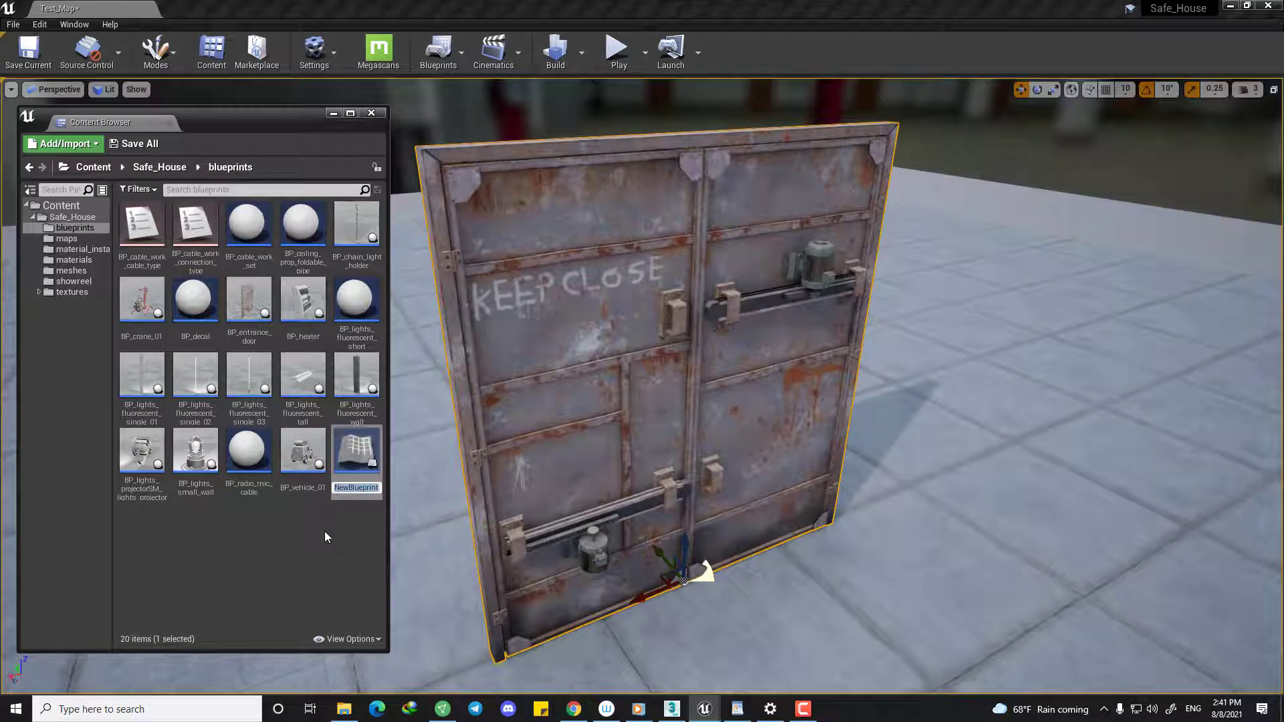
{"action": "type", "text": "BP_door_01"}
{"action": "key", "text": "Return"}
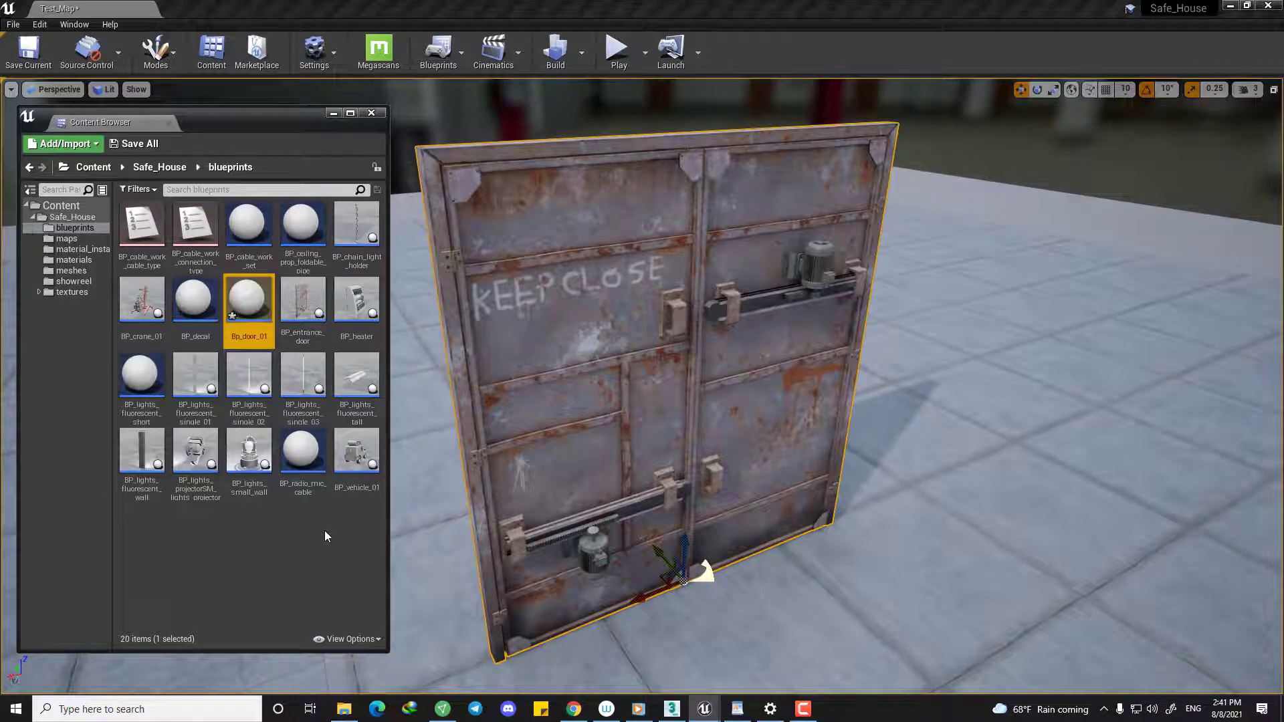
Open the Bp_door_01 blueprint and arrange its editor window so the Content Browser is reachable over it.
{"action": "double_click", "coordinate": [249, 309]}
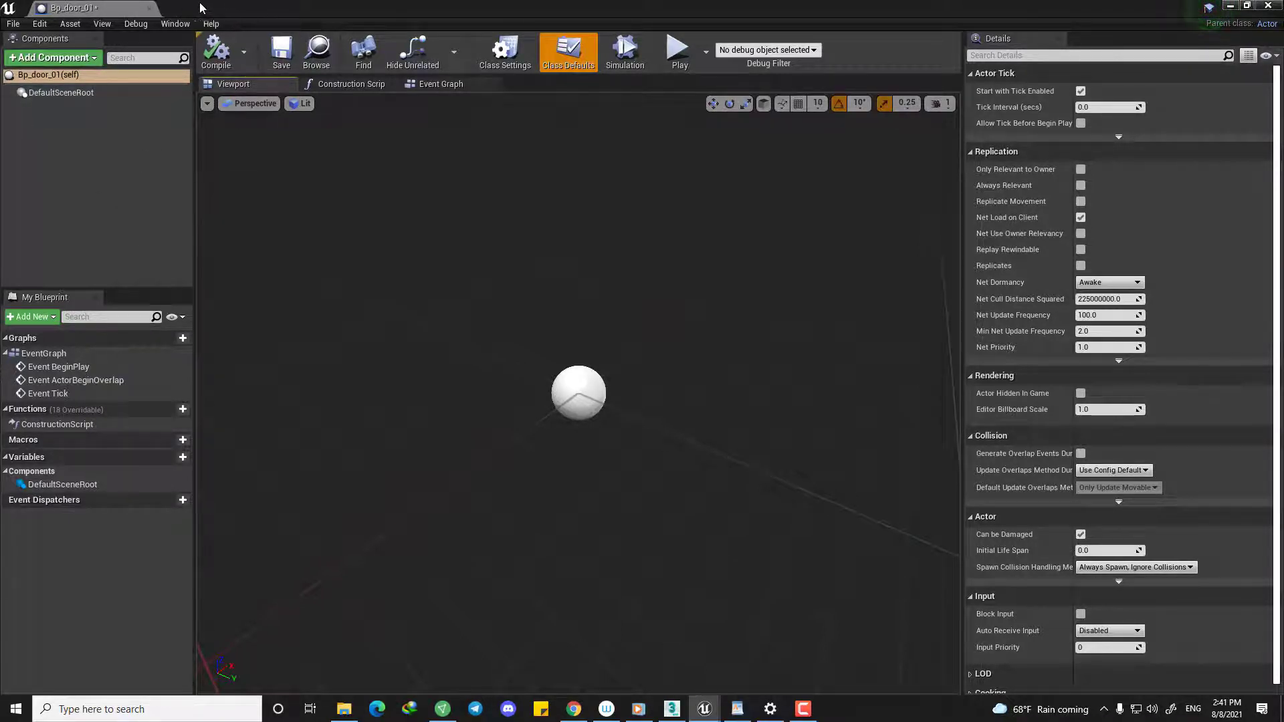
{"action": "left_click_drag", "start_coordinate": [207, 6], "coordinate": [0, 100]}
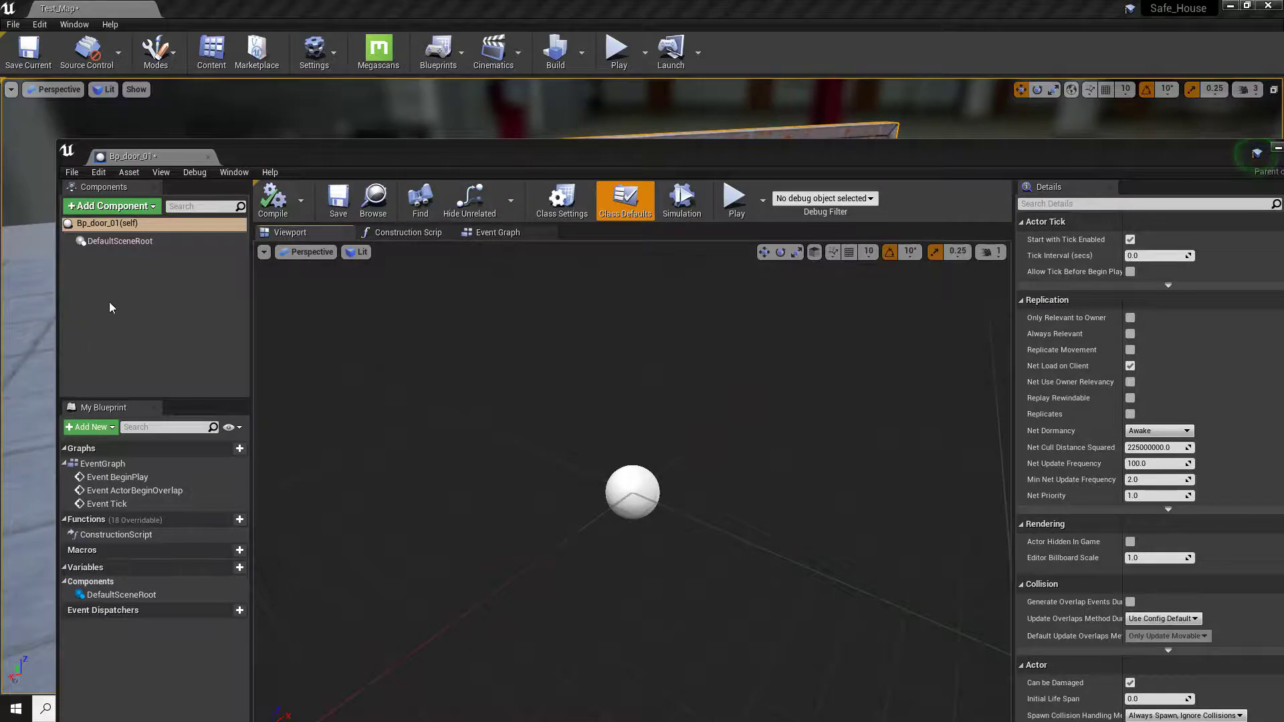
{"action": "left_click_drag", "start_coordinate": [0, 167], "coordinate": [214, 106]}
Search the meshes folder for "door", add SM_entrance_door_frame to the blueprint's components, and maximize the blueprint editor.
{"action": "left_click", "coordinate": [80, 256]}
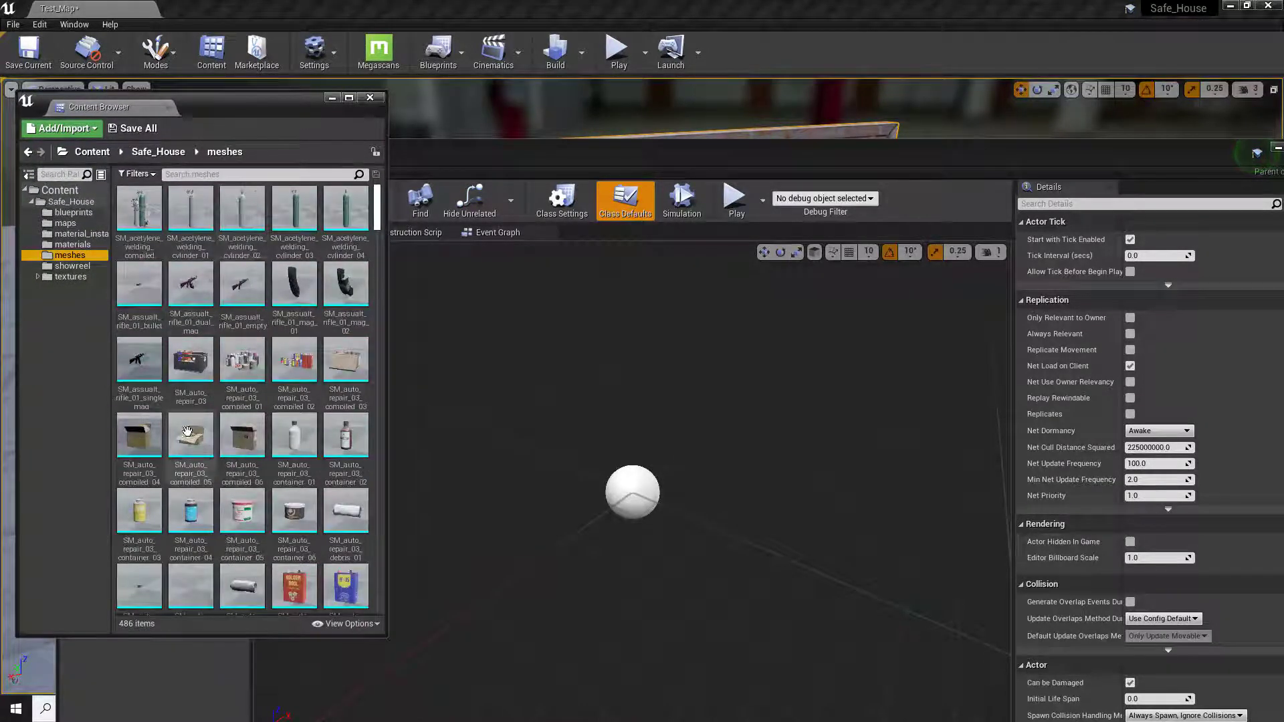
{"action": "left_click", "coordinate": [188, 174]}
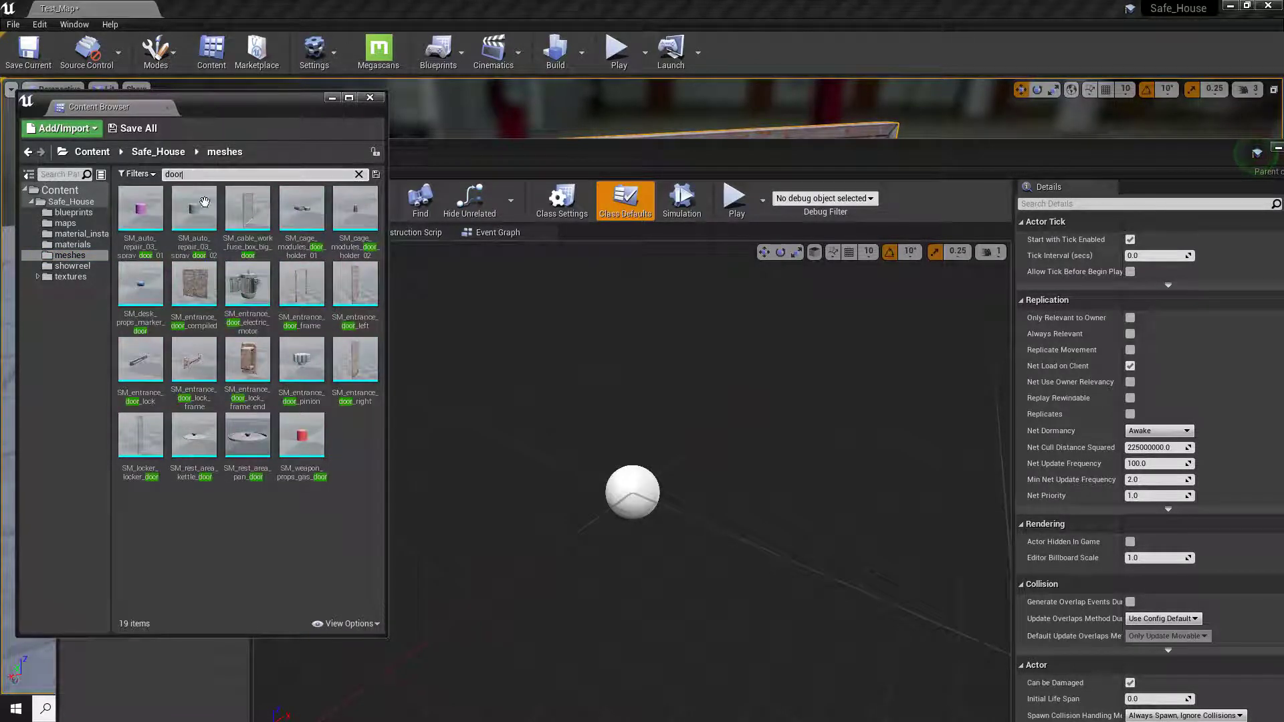
{"action": "left_click_drag", "start_coordinate": [214, 112], "coordinate": [515, 195]}
{"action": "left_click_drag", "start_coordinate": [602, 365], "coordinate": [107, 242]}
{"action": "left_click", "coordinate": [374, 151]}
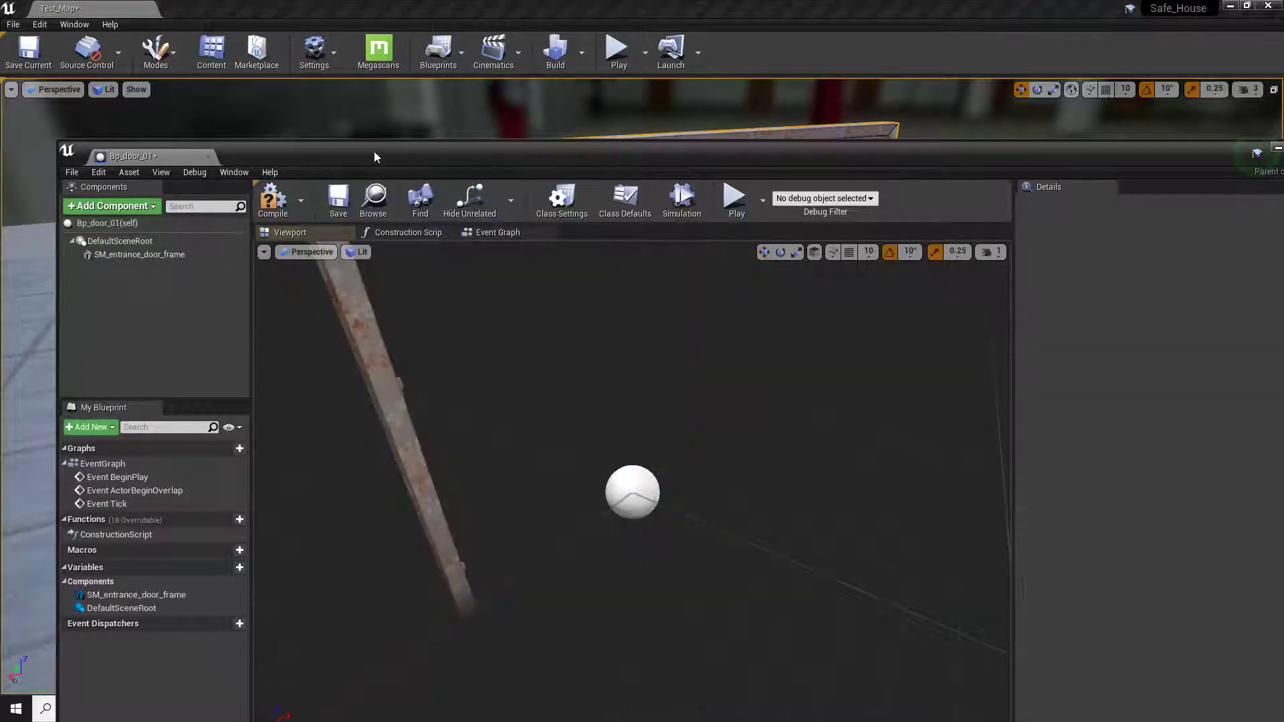
{"action": "double_click", "coordinate": [373, 151]}
Raise the door frame component vertically above the root to a Z location of about 162.
{"action": "left_click_drag", "start_coordinate": [478, 369], "coordinate": [803, 378], "text": "alt"}
{"action": "left_click", "coordinate": [77, 111]}
{"action": "right_click_drag", "start_coordinate": [395, 289], "coordinate": [486, 428]}
{"action": "left_click_drag", "start_coordinate": [576, 357], "coordinate": [576, 180]}
{"action": "right_click_drag", "start_coordinate": [576, 375], "coordinate": [539, 353]}
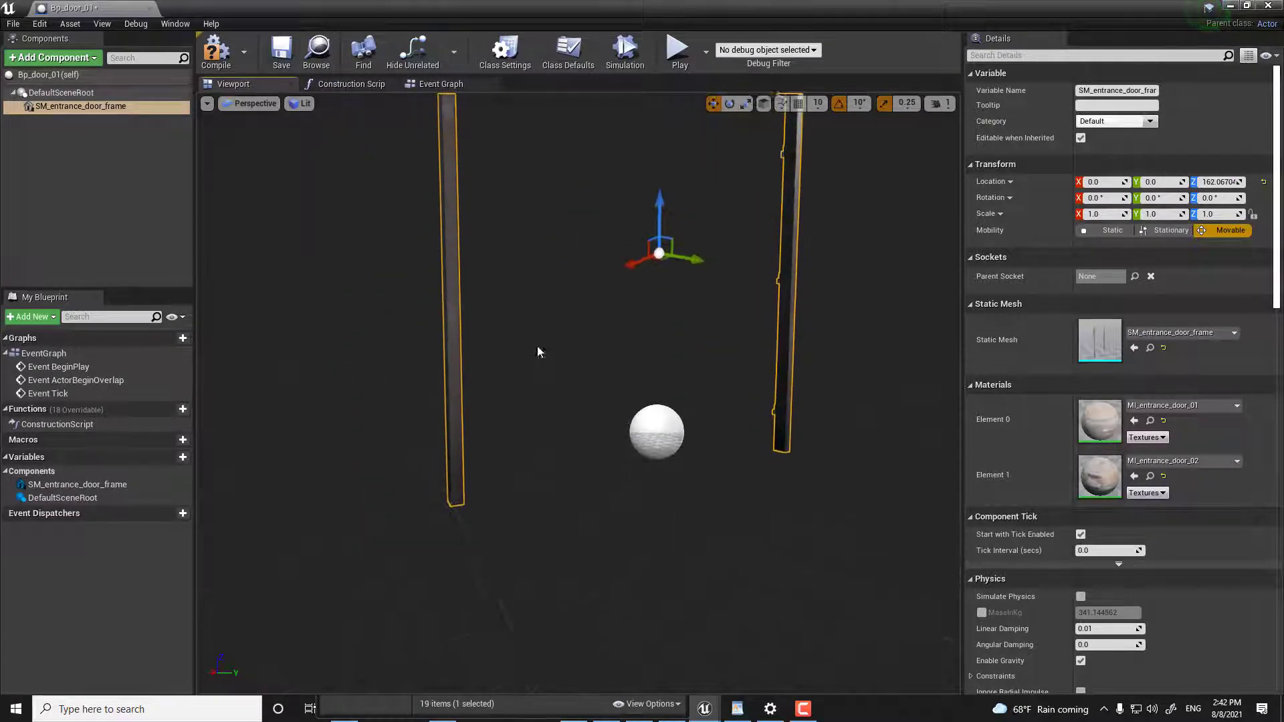
In the front view, raise the door frame further to Z about 198, and return to the lit perspective view.
{"action": "left_click", "coordinate": [251, 103]}
{"action": "left_click", "coordinate": [254, 204]}
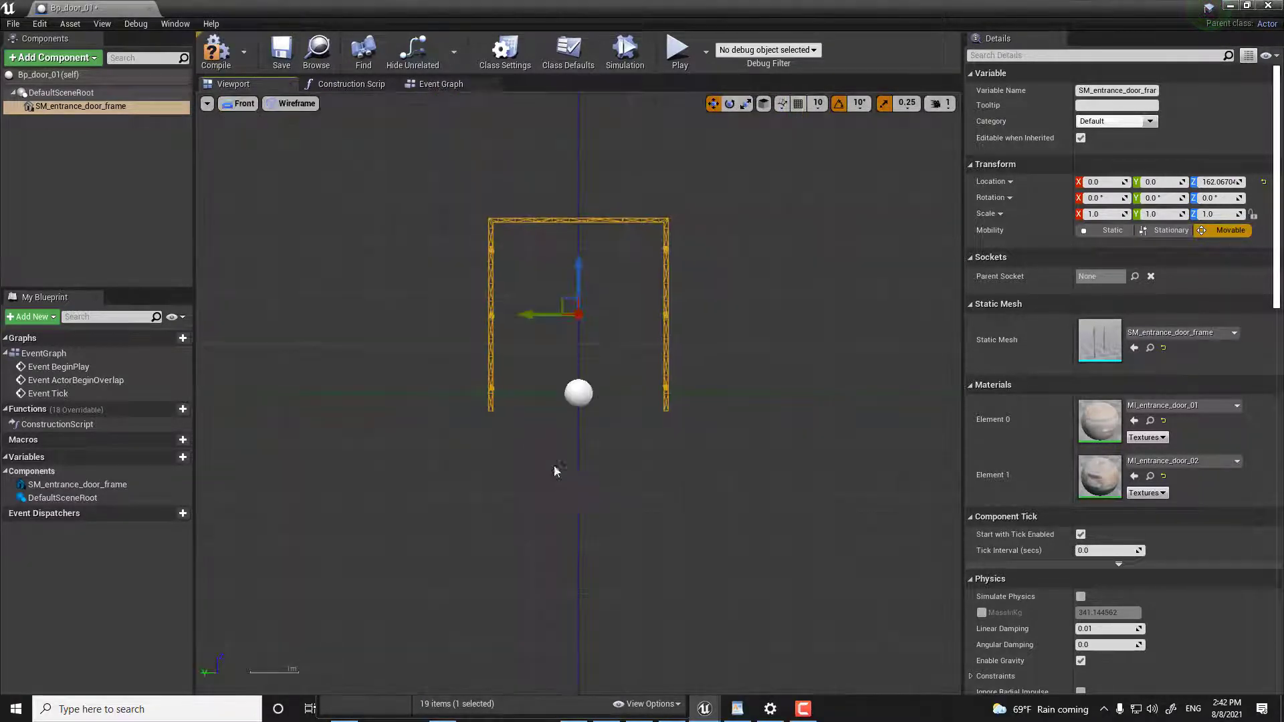
{"action": "scroll", "coordinate": [554, 464], "scroll_direction": "up", "scroll_amount": 6}
{"action": "right_click_drag", "start_coordinate": [655, 289], "coordinate": [702, 199]}
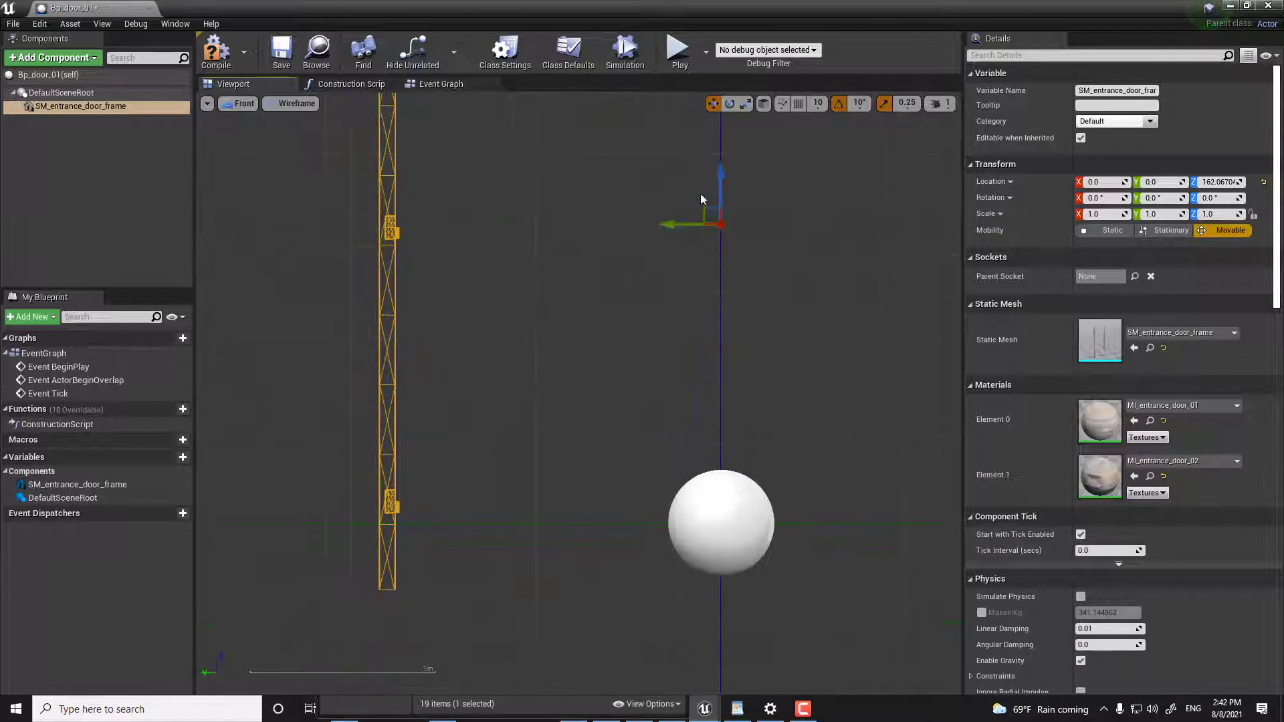
{"action": "left_click_drag", "start_coordinate": [717, 188], "coordinate": [713, 120]}
{"action": "key", "text": "alt+g"}
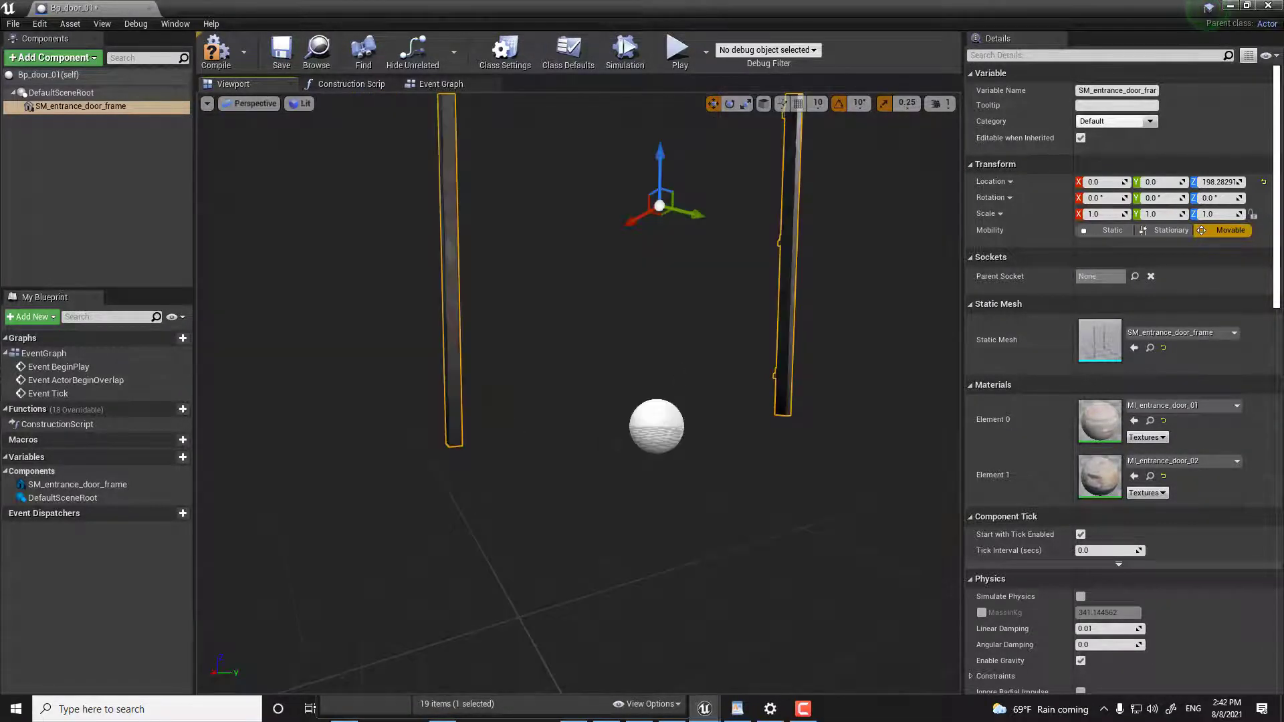
{"action": "key", "text": "f"}
{"action": "mouse_move", "coordinate": [520, 406]}
{"action": "left_mouse_down", "text": "alt"}
{"action": "mouse_move", "coordinate": [662, 405]}
{"action": "mouse_move", "coordinate": [520, 406]}
{"action": "mouse_move", "coordinate": [368, 450]}
{"action": "mouse_move", "coordinate": [438, 666]}
{"action": "mouse_move", "coordinate": [776, 502]}
{"action": "mouse_move", "coordinate": [789, 595]}
{"action": "left_mouse_up", "text": "alt"}
{"action": "key", "text": "l"}
{"action": "mouse_move", "coordinate": [679, 462]}
{"action": "right_mouse_down"}
{"action": "mouse_move", "coordinate": [652, 428]}
{"action": "mouse_move", "coordinate": [584, 443]}
{"action": "right_mouse_up"}
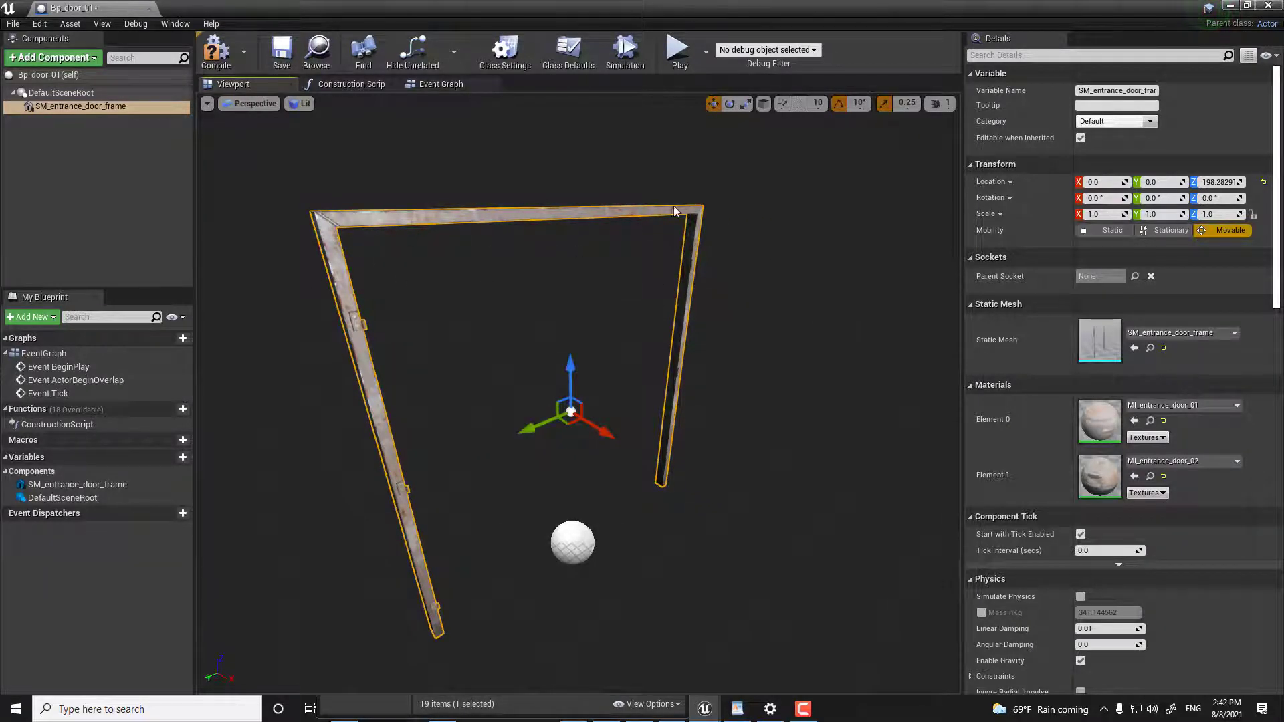
Add the SM_entrance_door_right mesh from the Content Browser to the blueprint's components and select it in the maximized editor.
{"action": "left_click", "coordinate": [28, 167]}
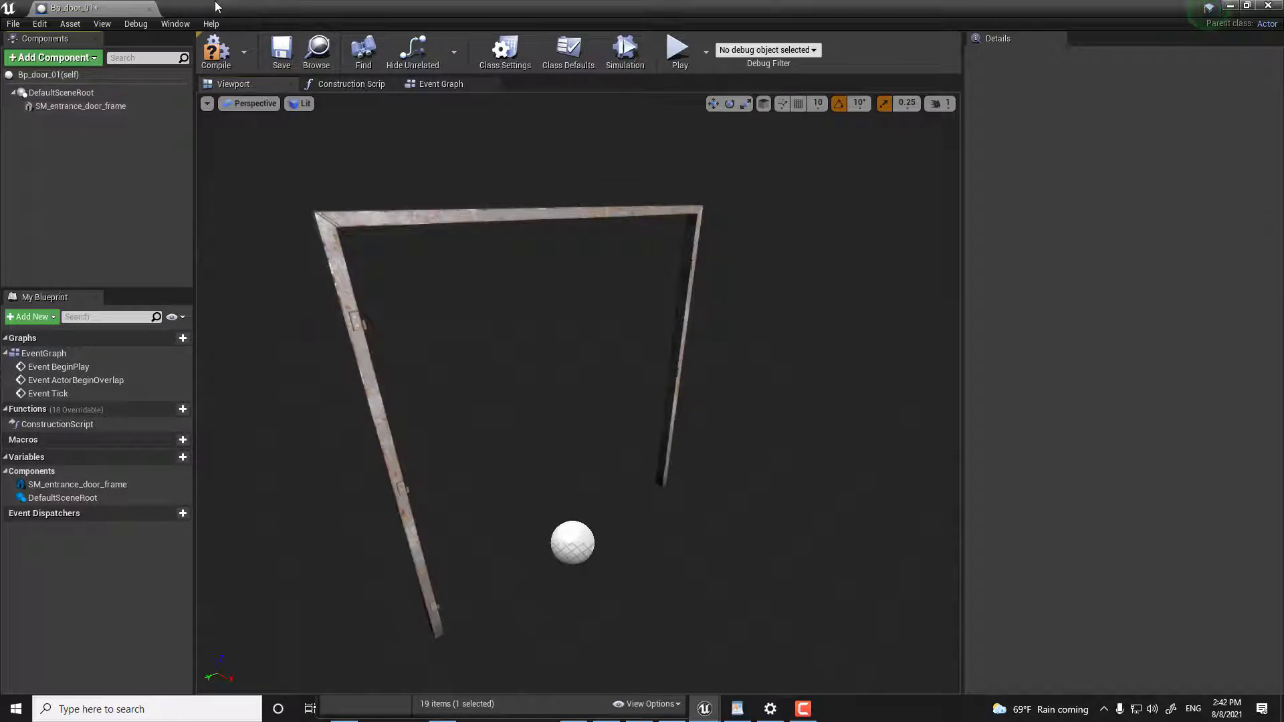
{"action": "left_click_drag", "start_coordinate": [213, 5], "coordinate": [435, 212]}
{"action": "left_click_drag", "start_coordinate": [515, 185], "coordinate": [288, 131]}
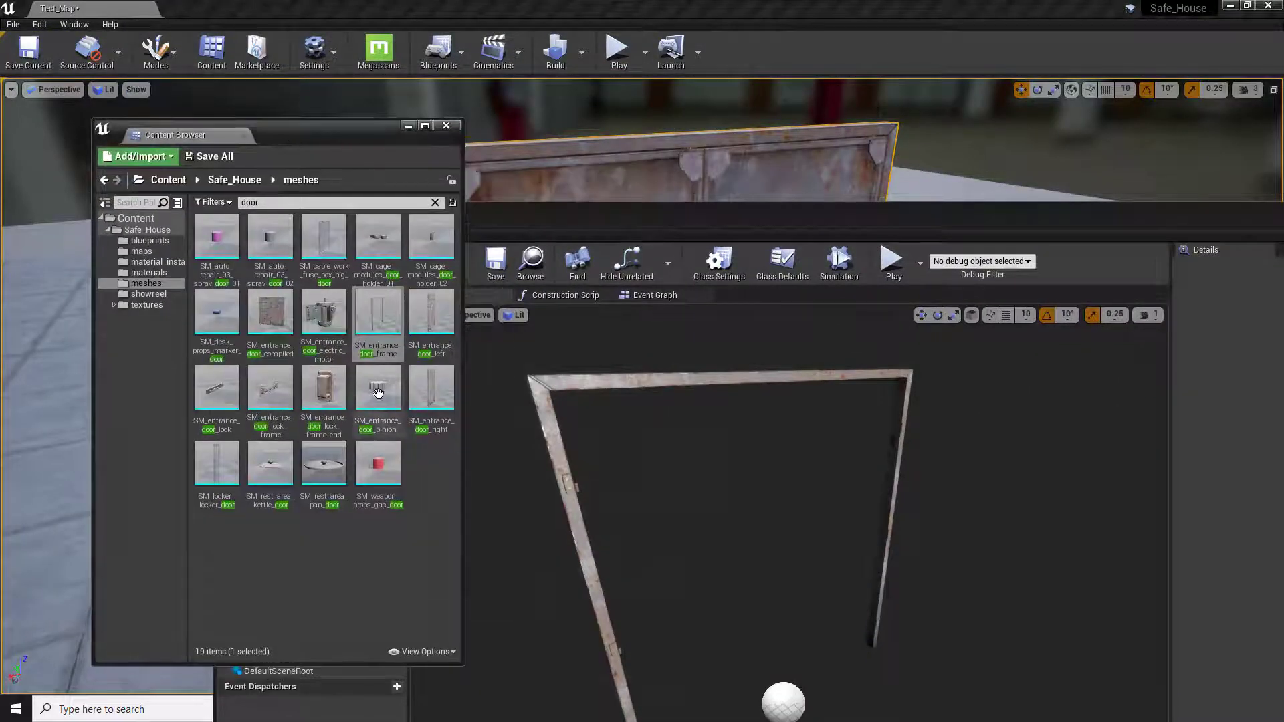
{"action": "left_click", "coordinate": [423, 482]}
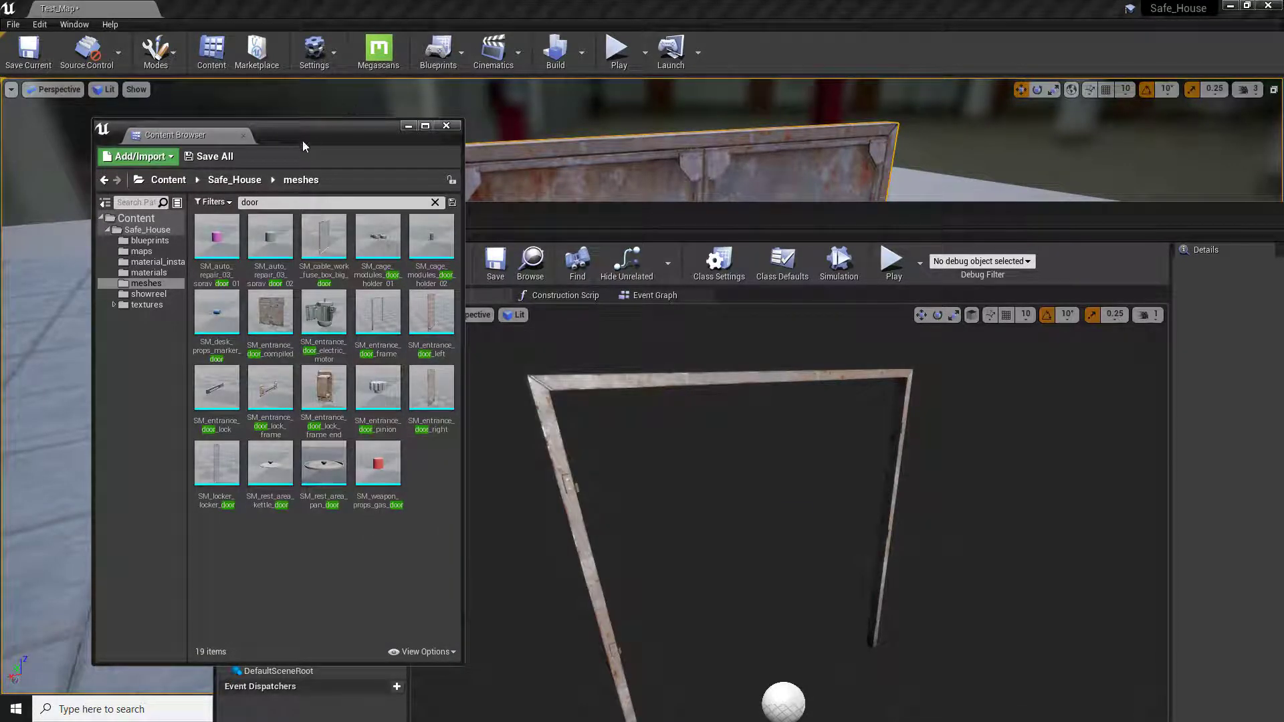
{"action": "left_click_drag", "start_coordinate": [302, 146], "coordinate": [742, 122]}
{"action": "left_click_drag", "start_coordinate": [871, 372], "coordinate": [281, 395]}
{"action": "left_click", "coordinate": [469, 213]}
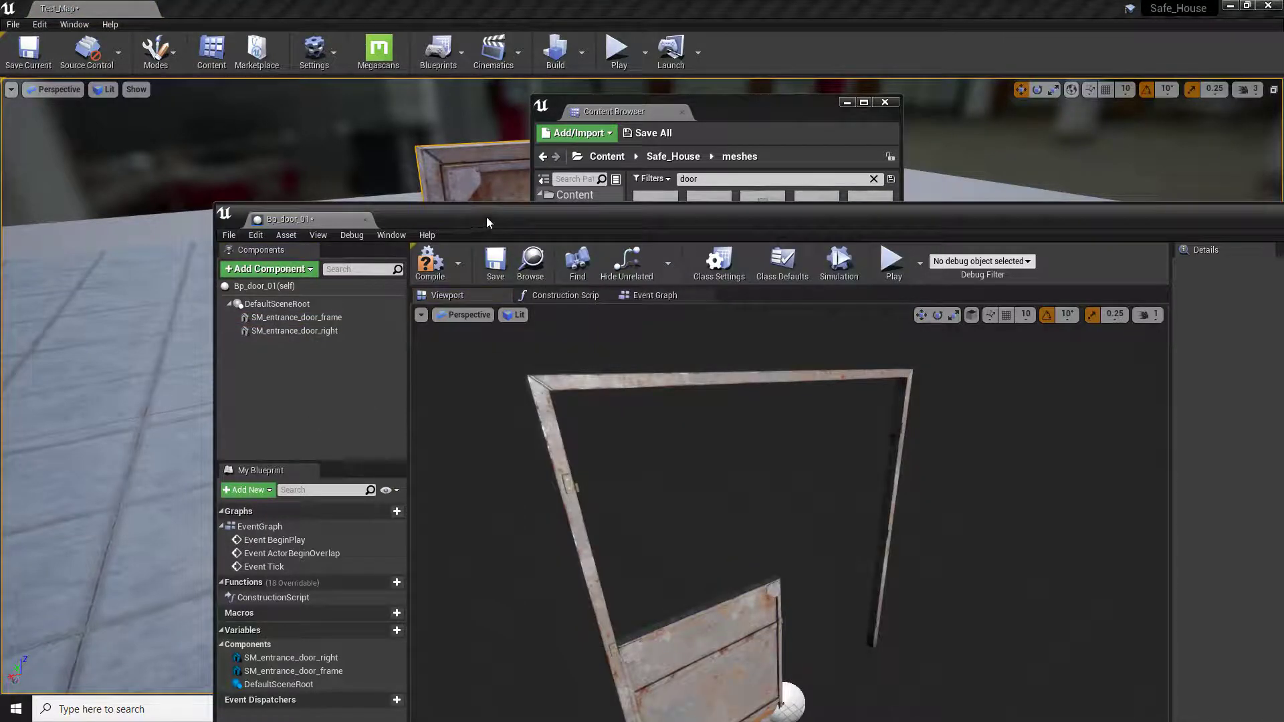
{"action": "left_click_drag", "start_coordinate": [487, 216], "coordinate": [435, 2]}
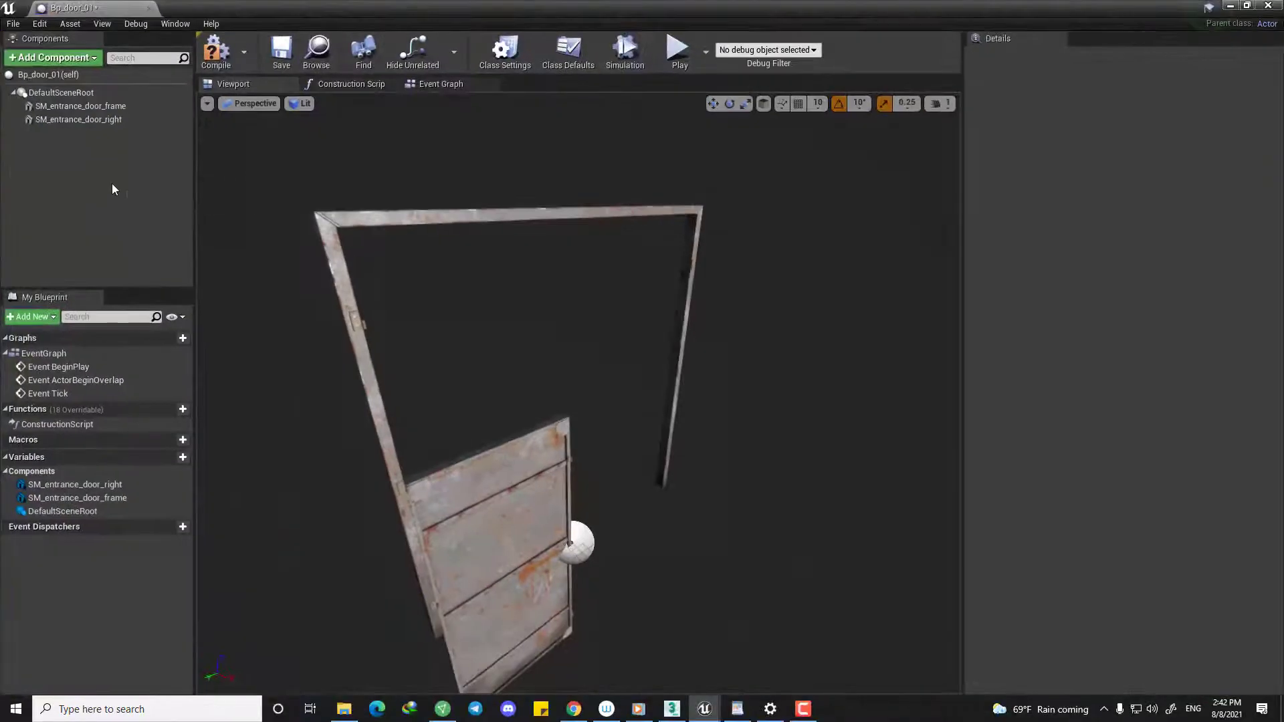
{"action": "left_click", "coordinate": [99, 119]}
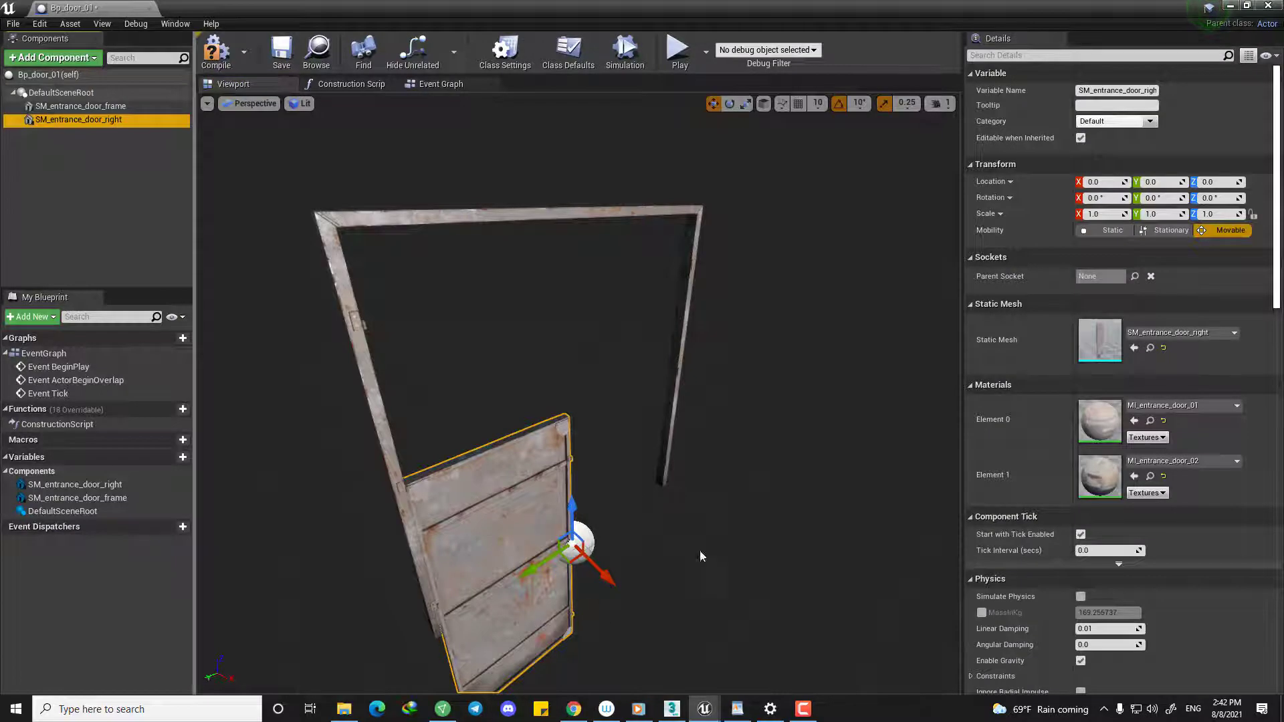
Raise the right door component vertically to a Z location of about 177.
{"action": "left_click_drag", "start_coordinate": [701, 557], "coordinate": [602, 556], "text": "alt"}
{"action": "mouse_move", "coordinate": [693, 547]}
{"action": "right_mouse_down"}
{"action": "mouse_move", "coordinate": [692, 574]}
{"action": "mouse_move", "coordinate": [711, 574]}
{"action": "mouse_move", "coordinate": [711, 535]}
{"action": "mouse_move", "coordinate": [719, 636]}
{"action": "mouse_move", "coordinate": [688, 685]}
{"action": "mouse_move", "coordinate": [683, 672]}
{"action": "mouse_move", "coordinate": [1070, 659]}
{"action": "mouse_move", "coordinate": [976, 662]}
{"action": "mouse_move", "coordinate": [668, 539]}
{"action": "right_mouse_up"}
{"action": "key", "text": "w"}
{"action": "key", "text": "s"}
{"action": "key", "text": "w"}
{"action": "key", "text": "s"}
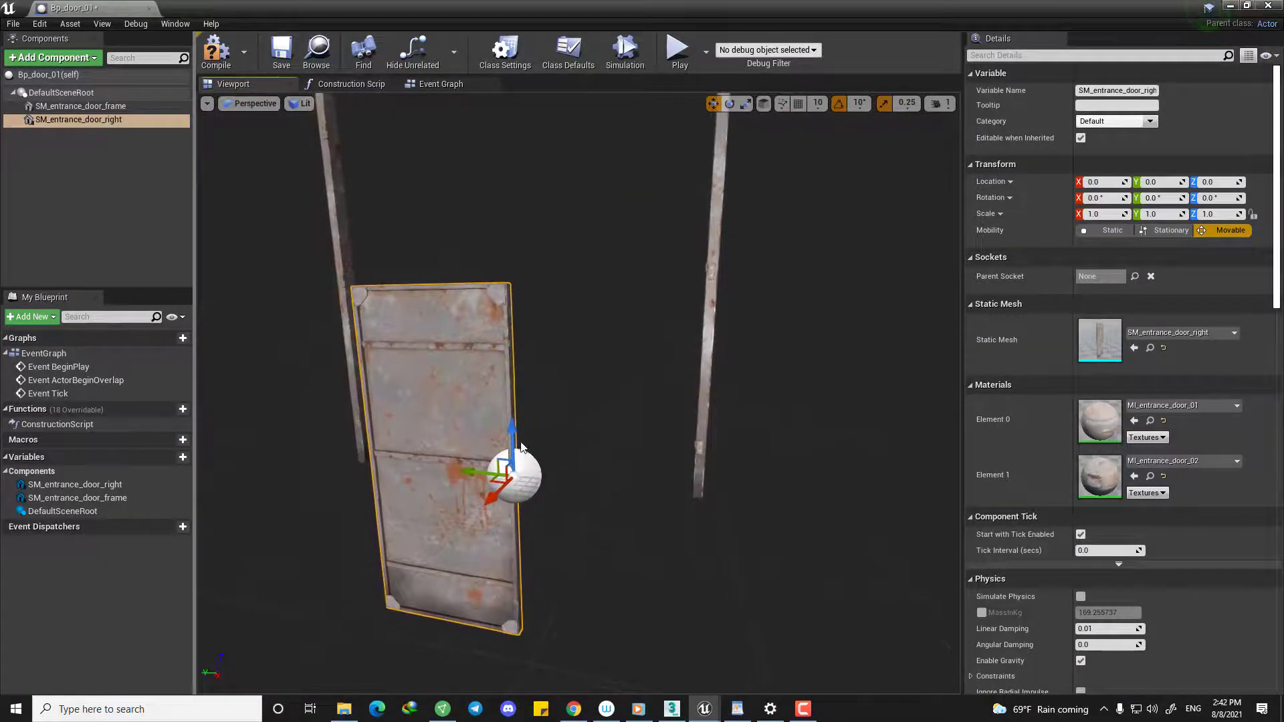
{"action": "left_click_drag", "start_coordinate": [509, 425], "coordinate": [507, 251]}
{"action": "right_click_drag", "start_coordinate": [506, 251], "coordinate": [402, 200]}
{"action": "key", "text": "w"}
In the front view, raise the right door further to Z about 193 so its bottom meets the frame's base.
{"action": "left_click", "coordinate": [249, 103]}
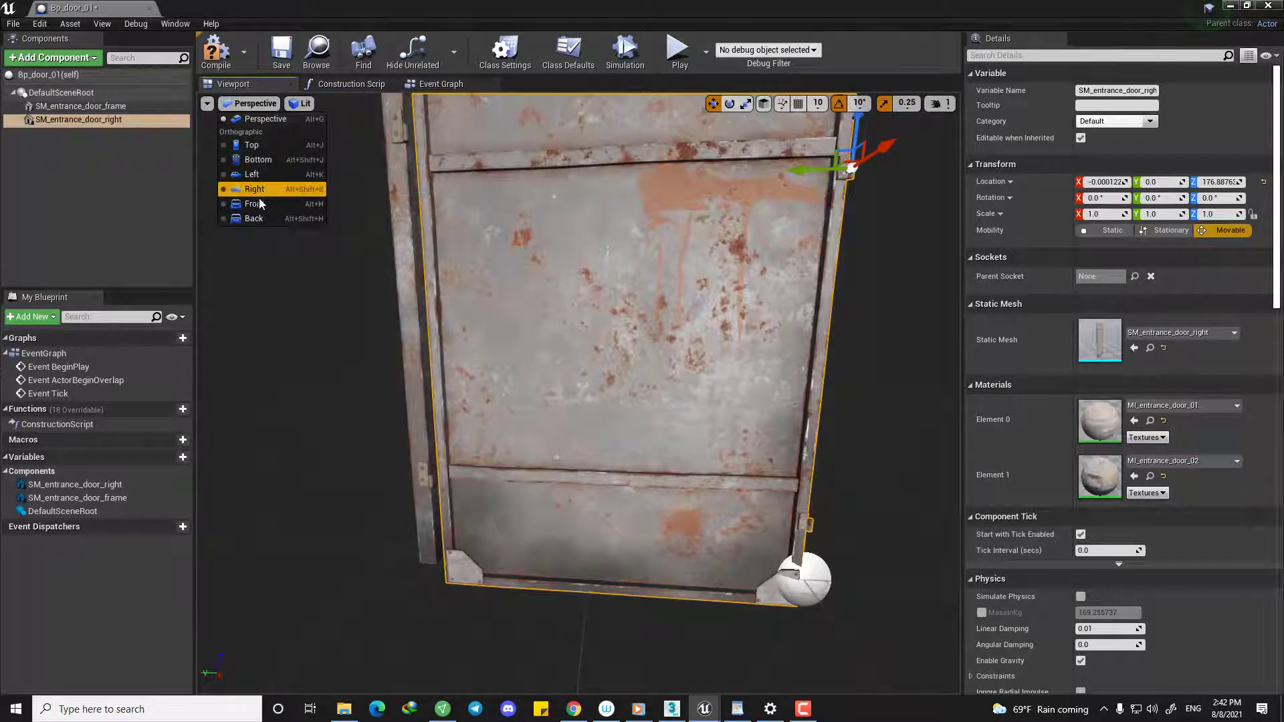
{"action": "left_click", "coordinate": [262, 210]}
{"action": "scroll", "coordinate": [568, 505], "scroll_direction": "up", "scroll_amount": 10}
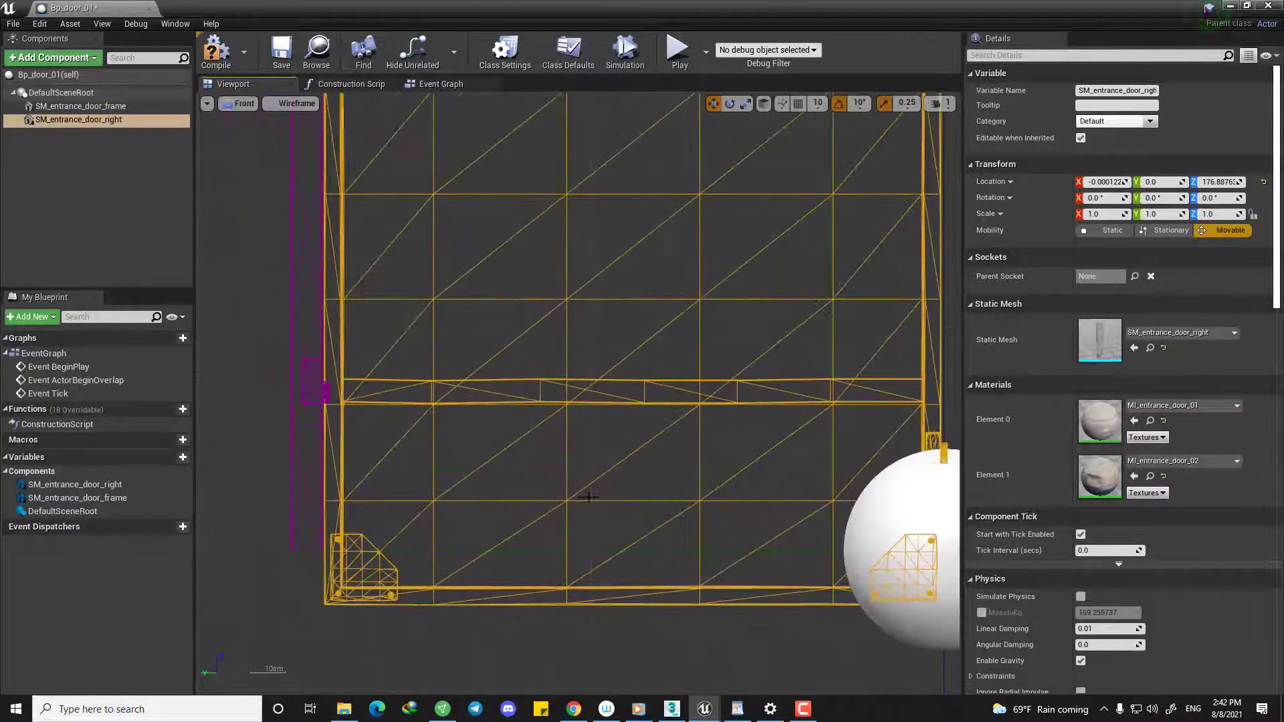
{"action": "scroll", "coordinate": [567, 527], "scroll_direction": "down", "scroll_amount": 4}
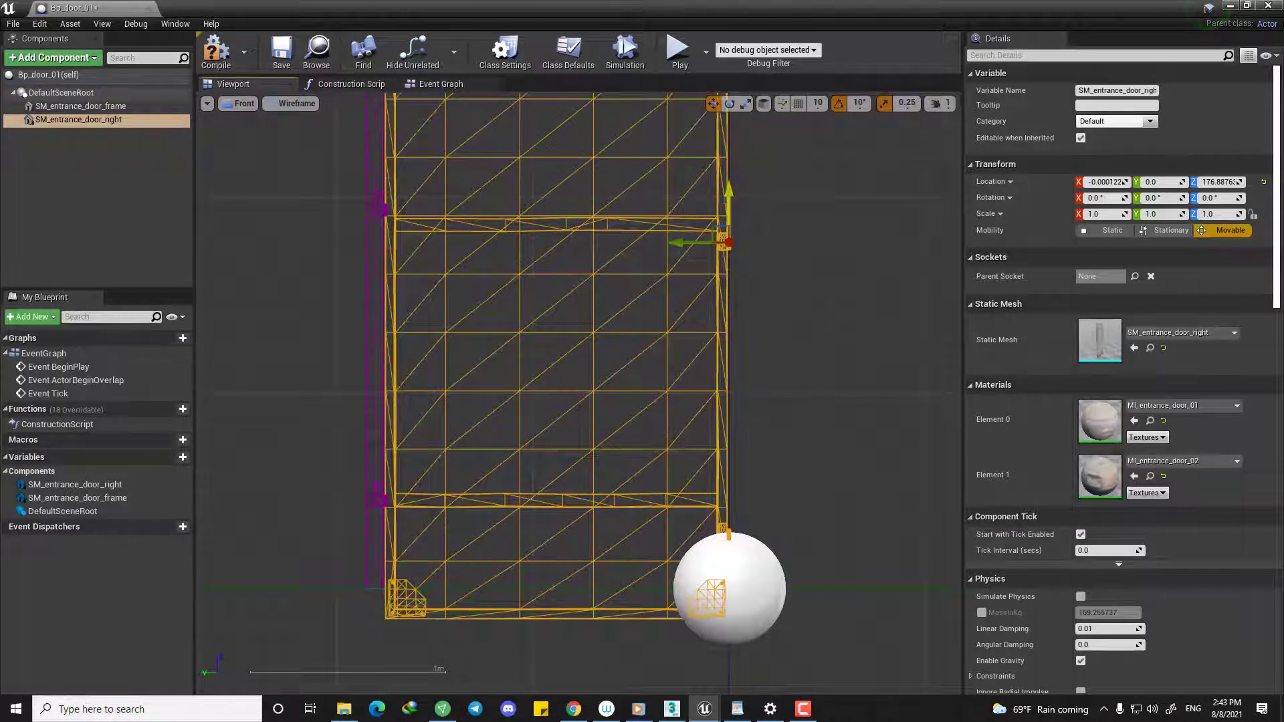
{"action": "left_click_drag", "start_coordinate": [725, 199], "coordinate": [726, 167]}
{"action": "right_click_drag", "start_coordinate": [448, 125], "coordinate": [476, 202]}
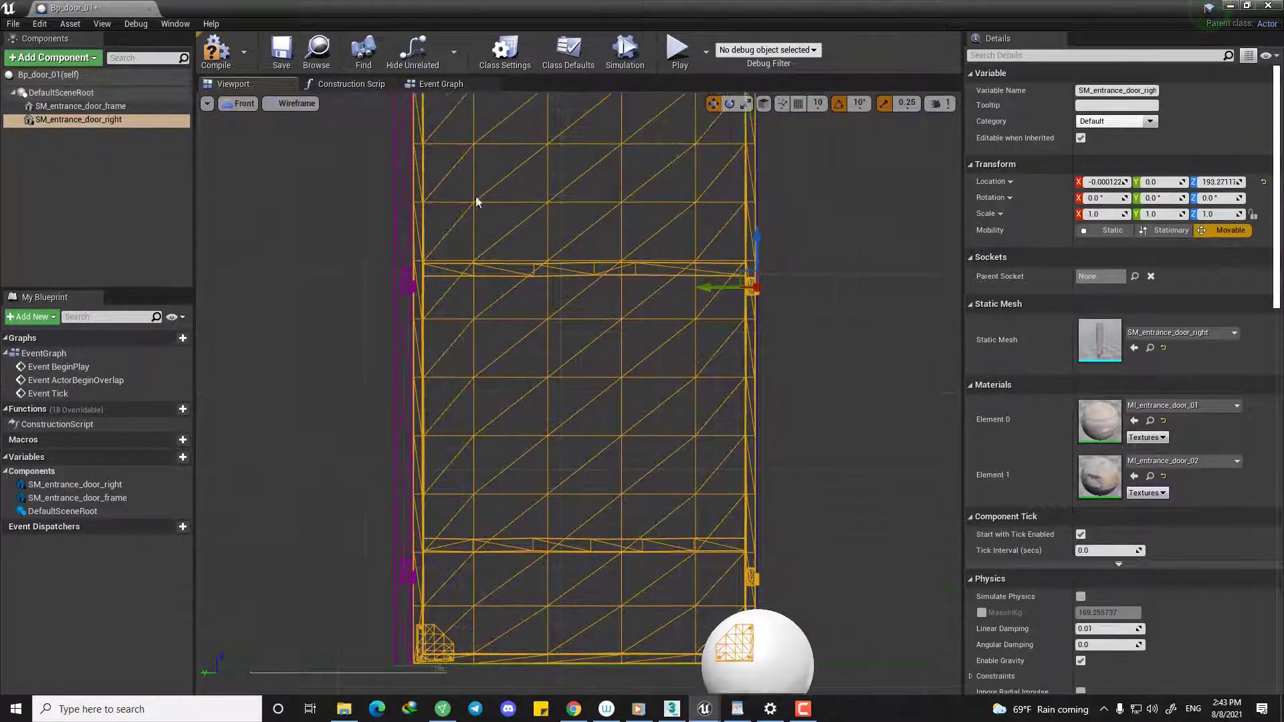
Check the right door against the frame from above, and in perspective move it along Y to about -159, toward the frame's hinge post.
{"action": "left_click", "coordinate": [239, 103]}
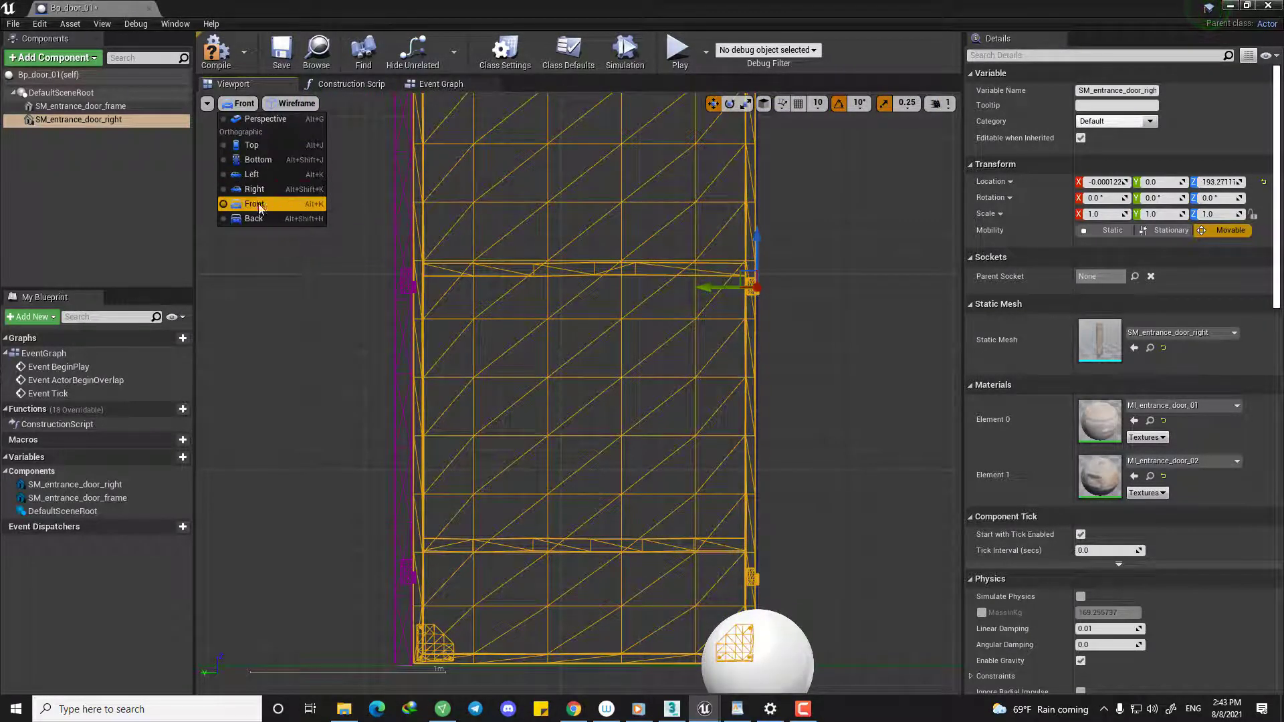
{"action": "left_click", "coordinate": [253, 144]}
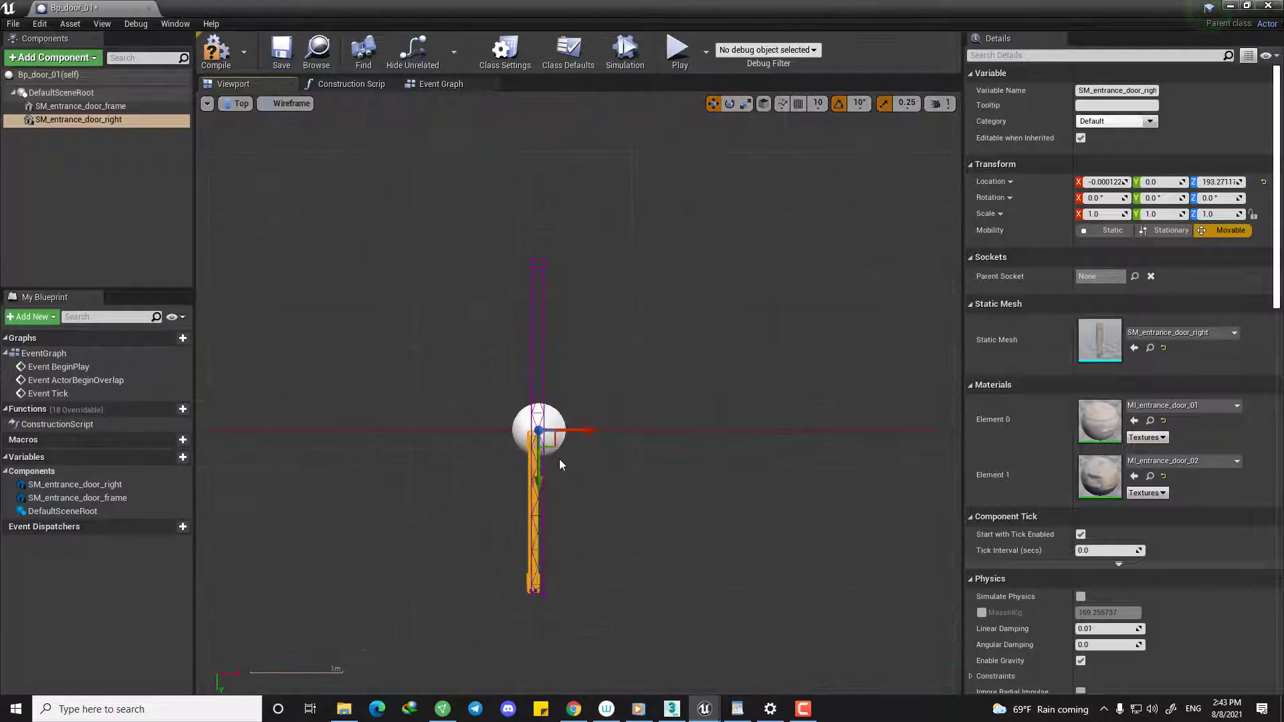
{"action": "scroll", "coordinate": [560, 464], "scroll_direction": "up", "scroll_amount": 4}
{"action": "right_click_drag", "start_coordinate": [561, 465], "coordinate": [570, 333]}
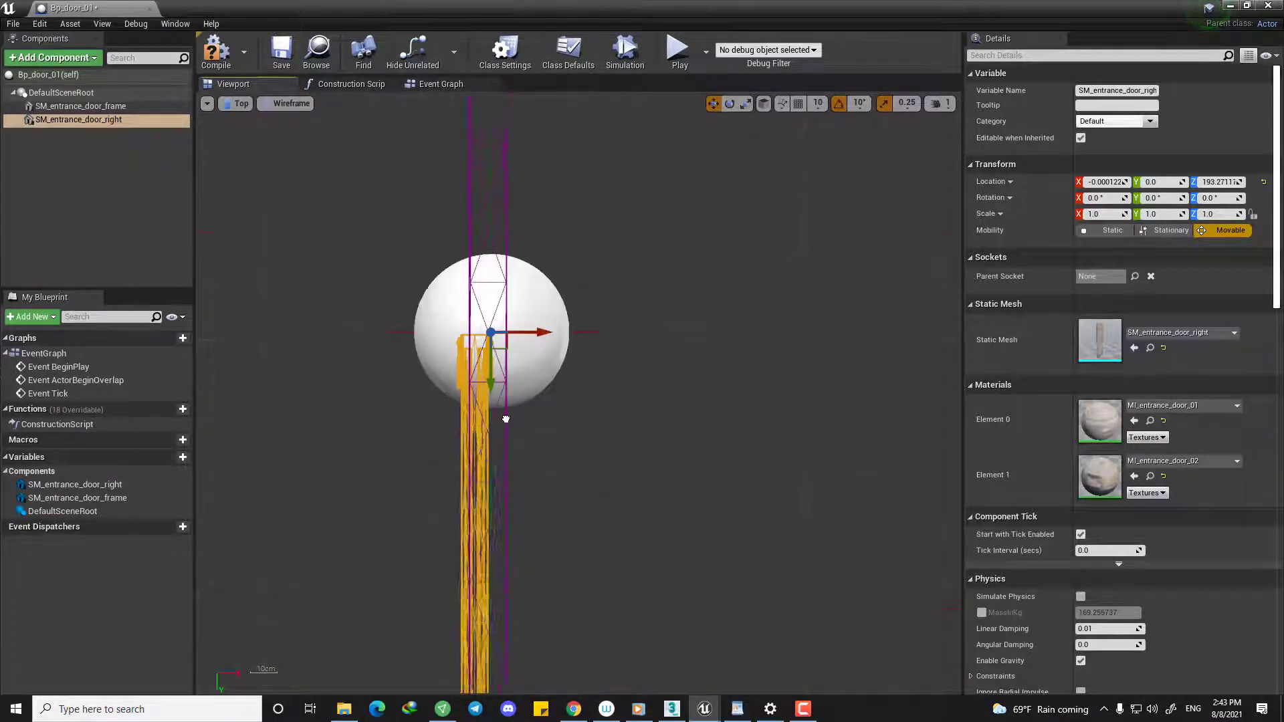
{"action": "right_click_drag", "start_coordinate": [506, 419], "coordinate": [527, 245]}
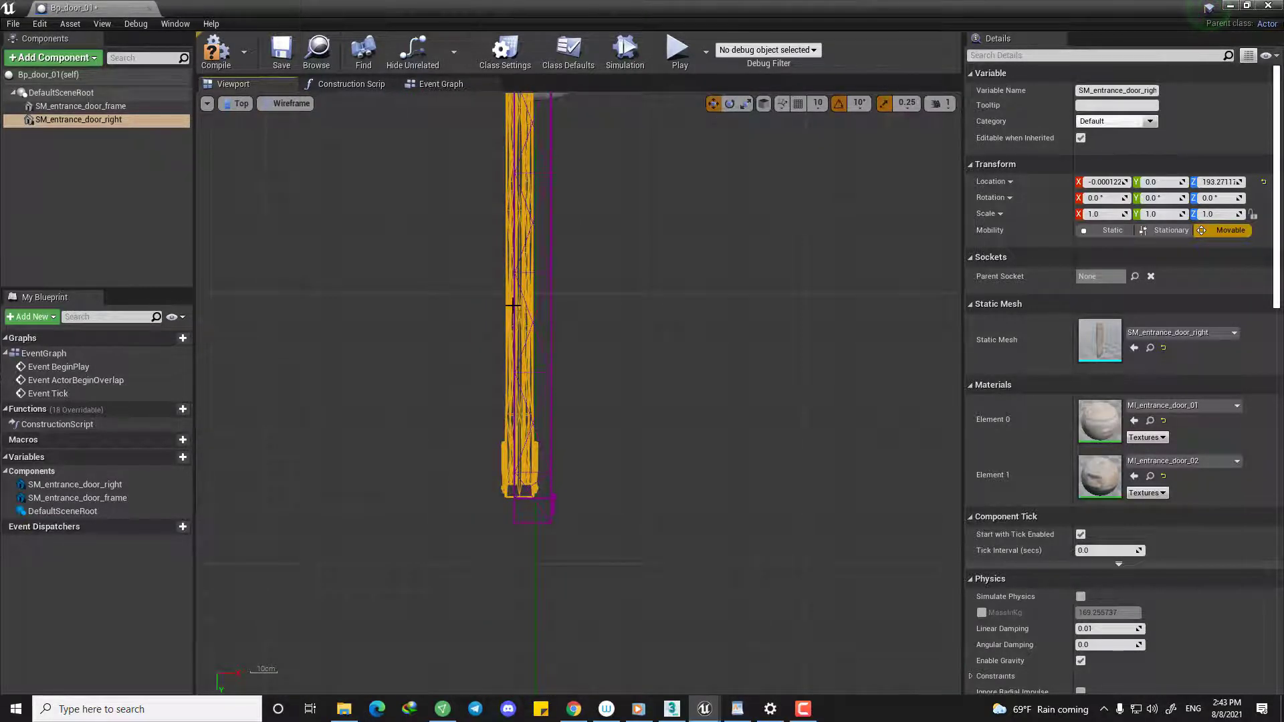
{"action": "key", "text": "alt+g"}
{"action": "right_click_drag", "start_coordinate": [570, 424], "coordinate": [407, 408]}
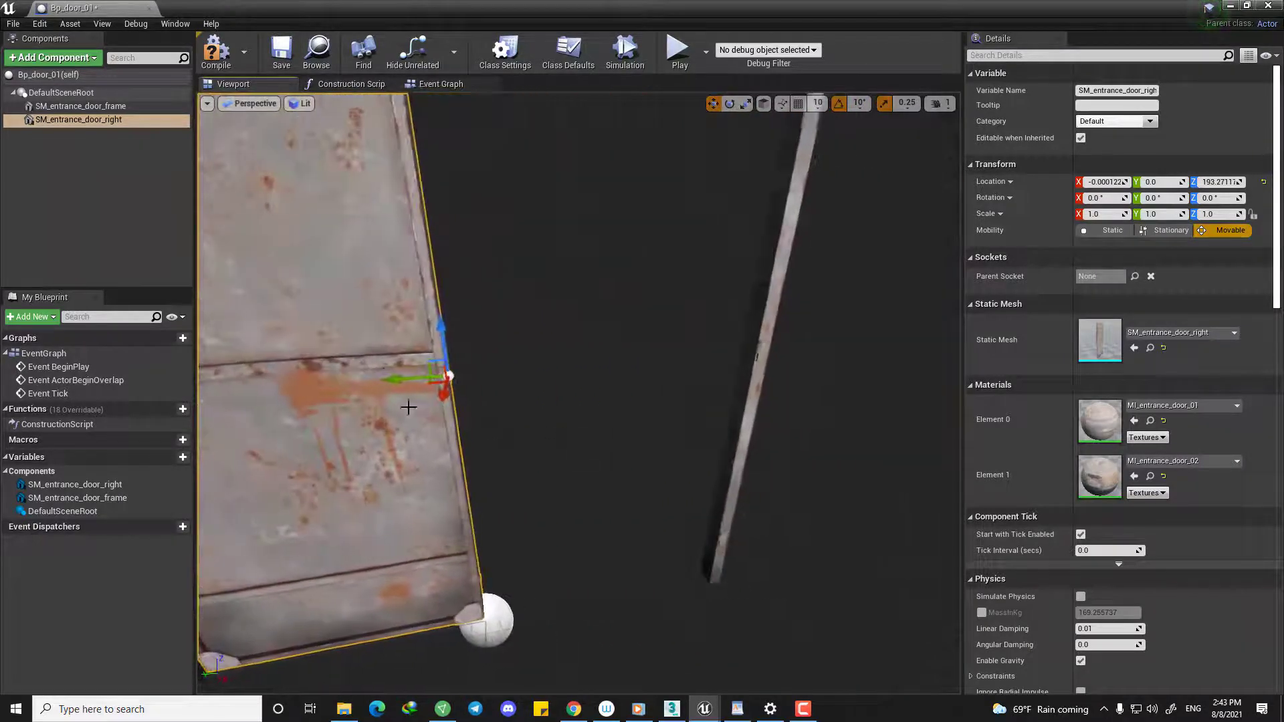
{"action": "left_click_drag", "start_coordinate": [387, 377], "coordinate": [722, 356]}
{"action": "right_click_drag", "start_coordinate": [723, 355], "coordinate": [468, 354]}
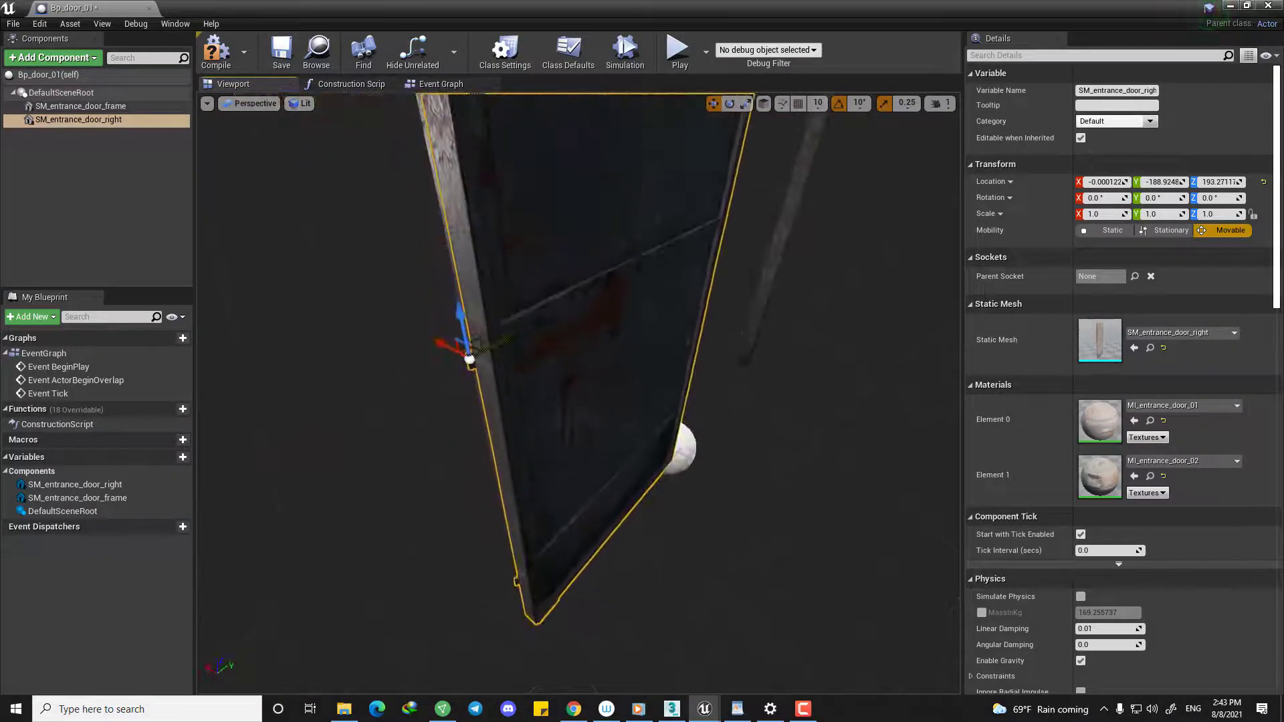
{"action": "left_click_drag", "start_coordinate": [502, 342], "coordinate": [843, 361]}
Align the right door's hinge with the frame's hinge at X about 6.97 and Y about -175.98, fine-tuning in the top view.
{"action": "right_click_drag", "start_coordinate": [495, 361], "coordinate": [400, 308]}
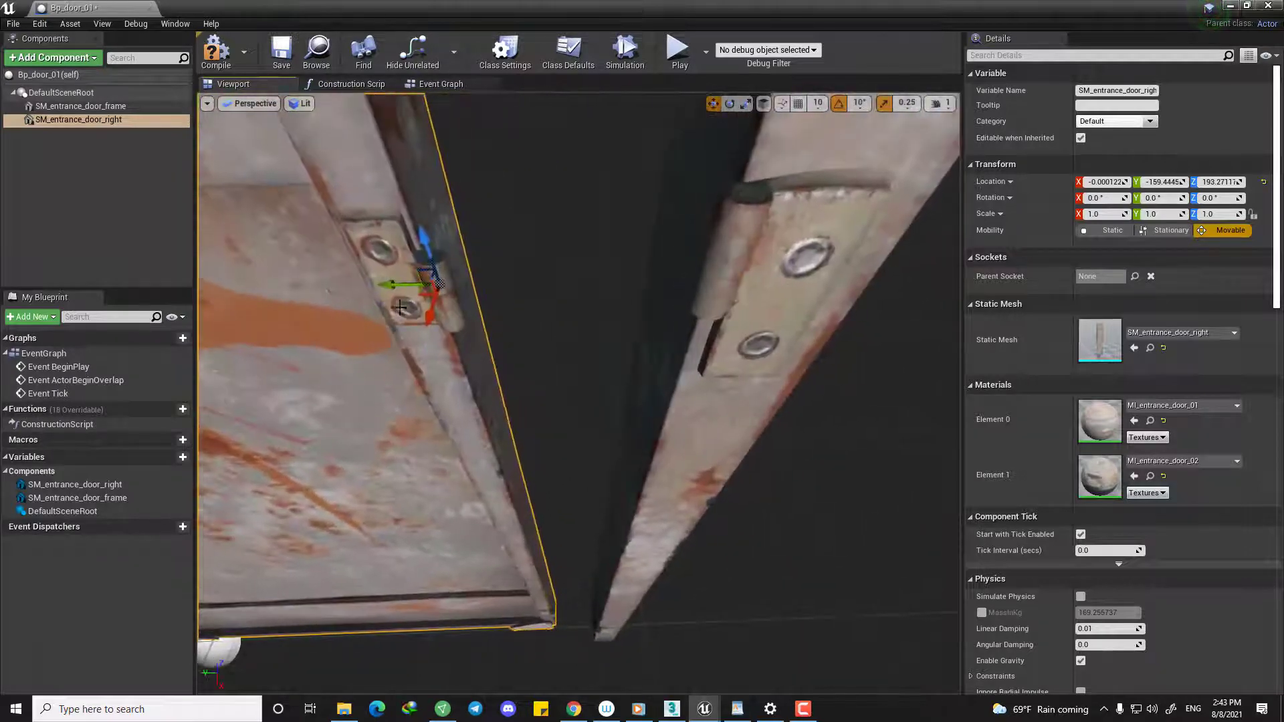
{"action": "left_click_drag", "start_coordinate": [418, 297], "coordinate": [688, 355]}
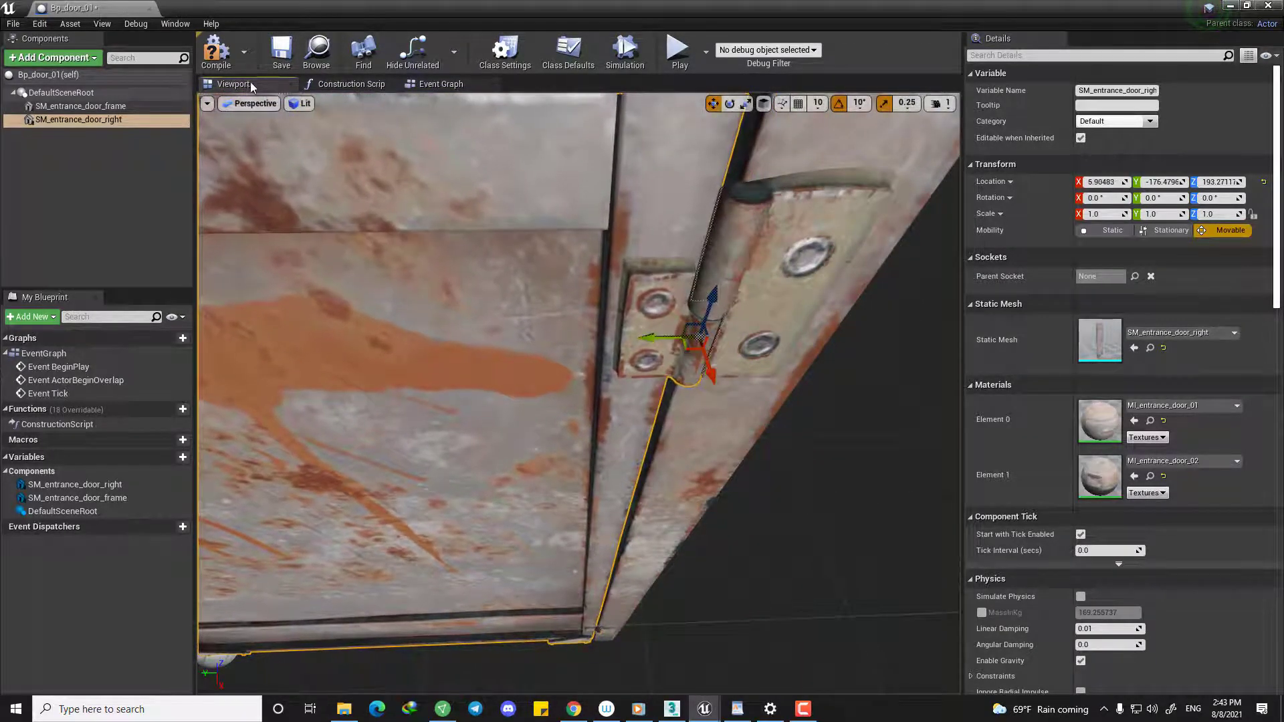
{"action": "left_click", "coordinate": [257, 104]}
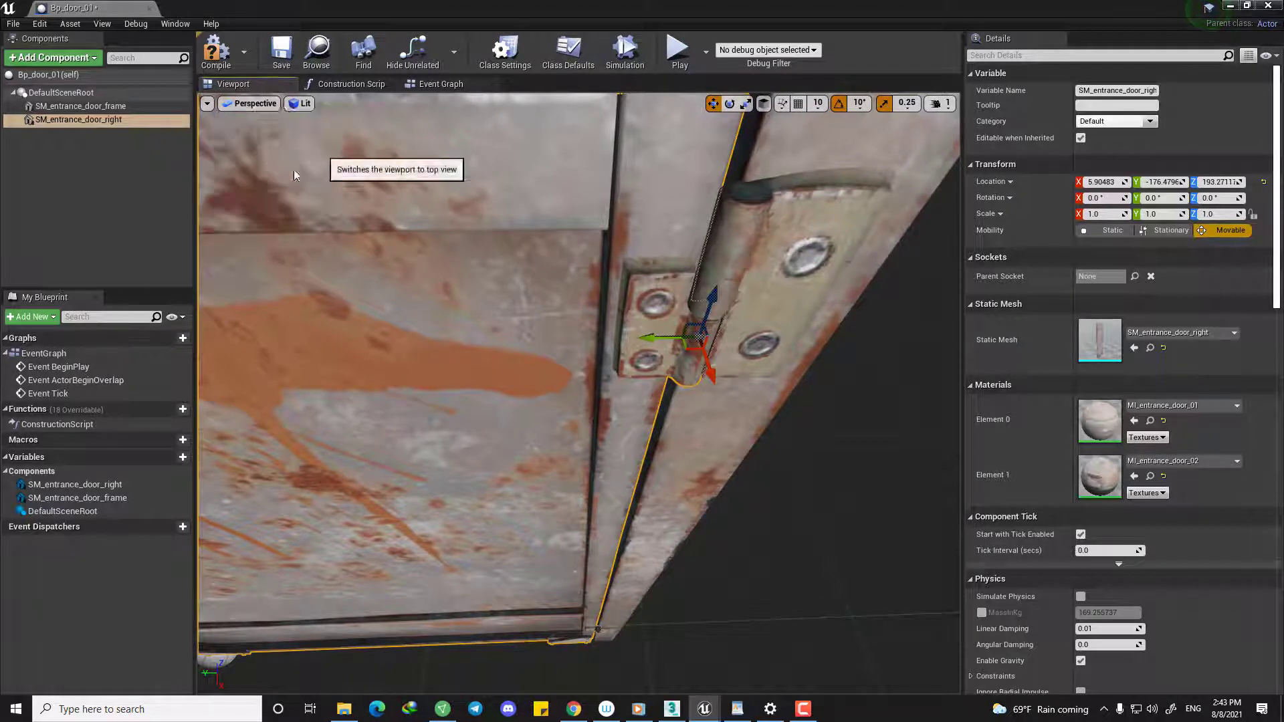
{"action": "left_click", "coordinate": [294, 170]}
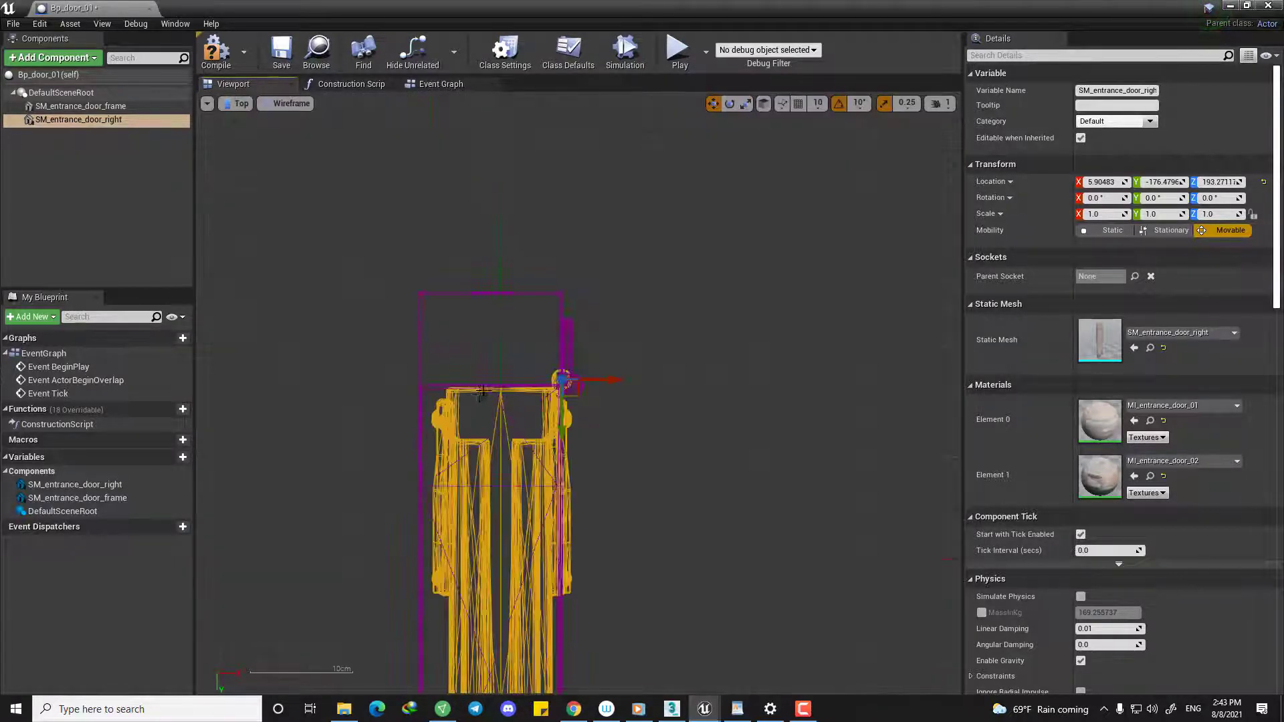
{"action": "scroll", "coordinate": [483, 392], "scroll_direction": "up", "scroll_amount": 3}
{"action": "left_click_drag", "start_coordinate": [642, 382], "coordinate": [666, 390]}
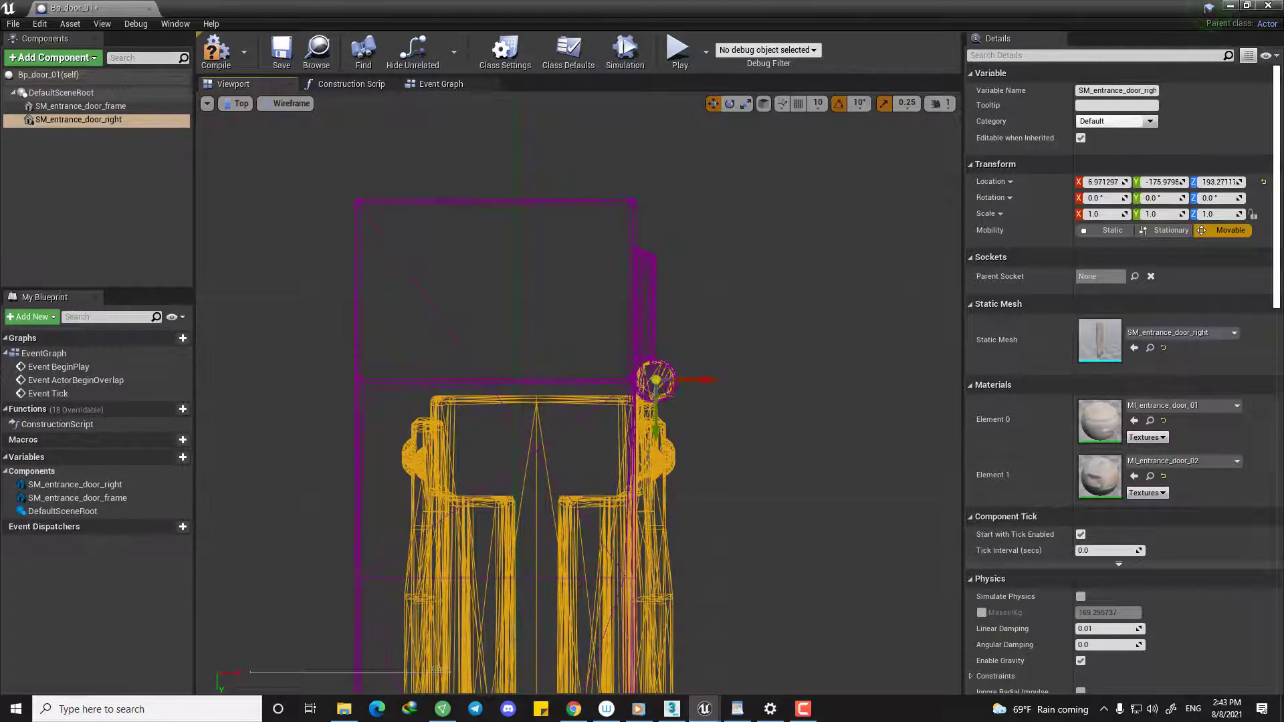
Back in perspective, raise the right door to Z about 194.09 so its hinge meets the frame's hinge.
{"action": "key", "text": "alt+g"}
{"action": "right_click_drag", "start_coordinate": [668, 523], "coordinate": [662, 468]}
{"action": "scroll", "coordinate": [656, 533], "scroll_direction": "down", "scroll_amount": 5}
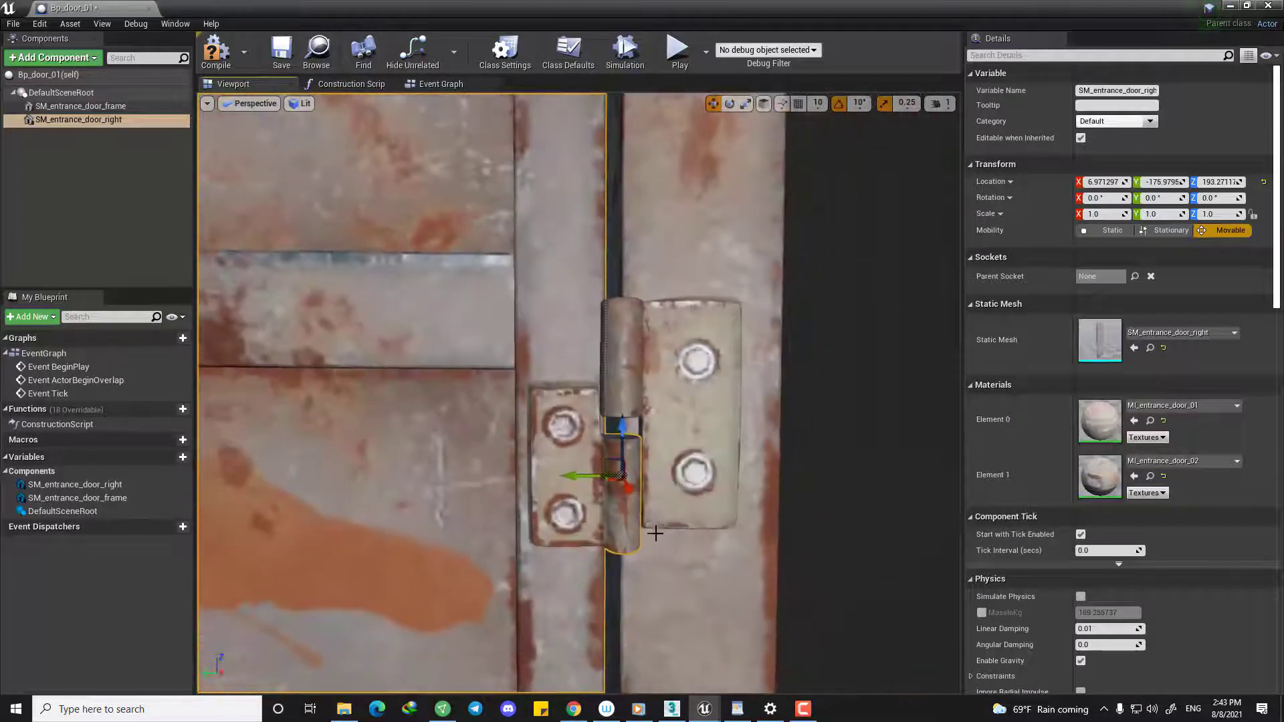
{"action": "left_click_drag", "start_coordinate": [621, 445], "coordinate": [618, 436]}
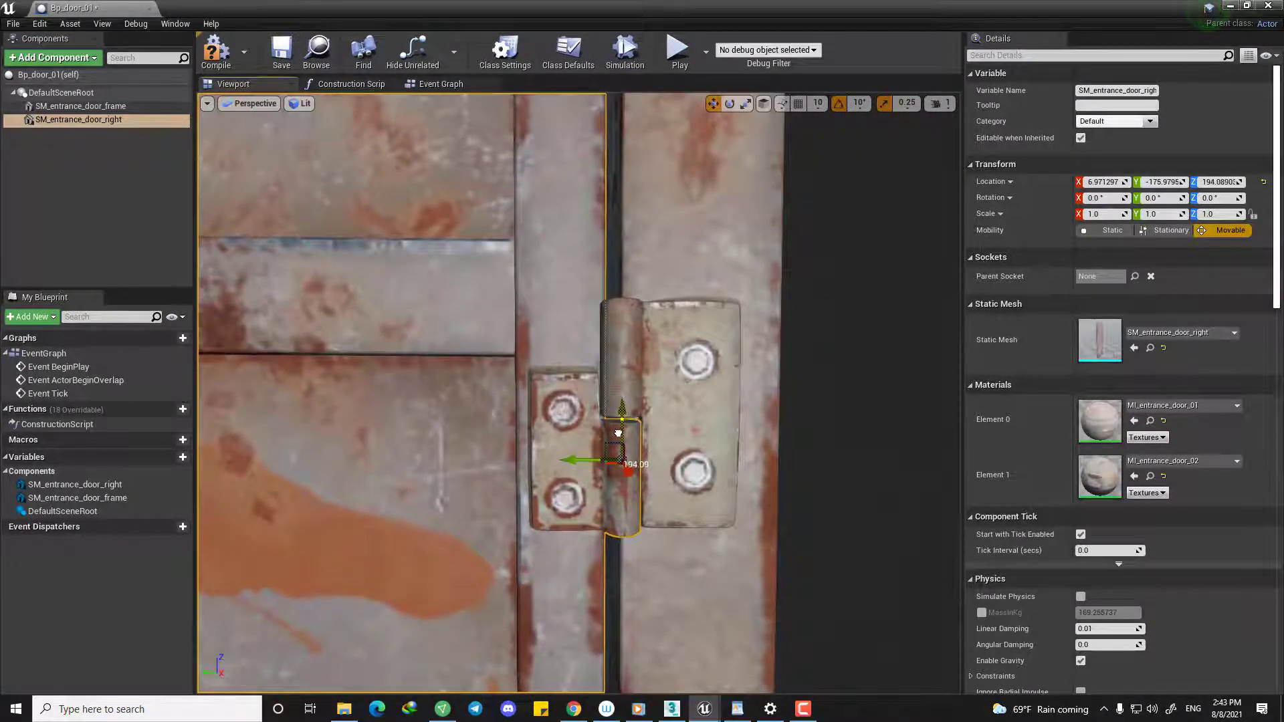
{"action": "right_click_drag", "start_coordinate": [618, 433], "coordinate": [629, 478]}
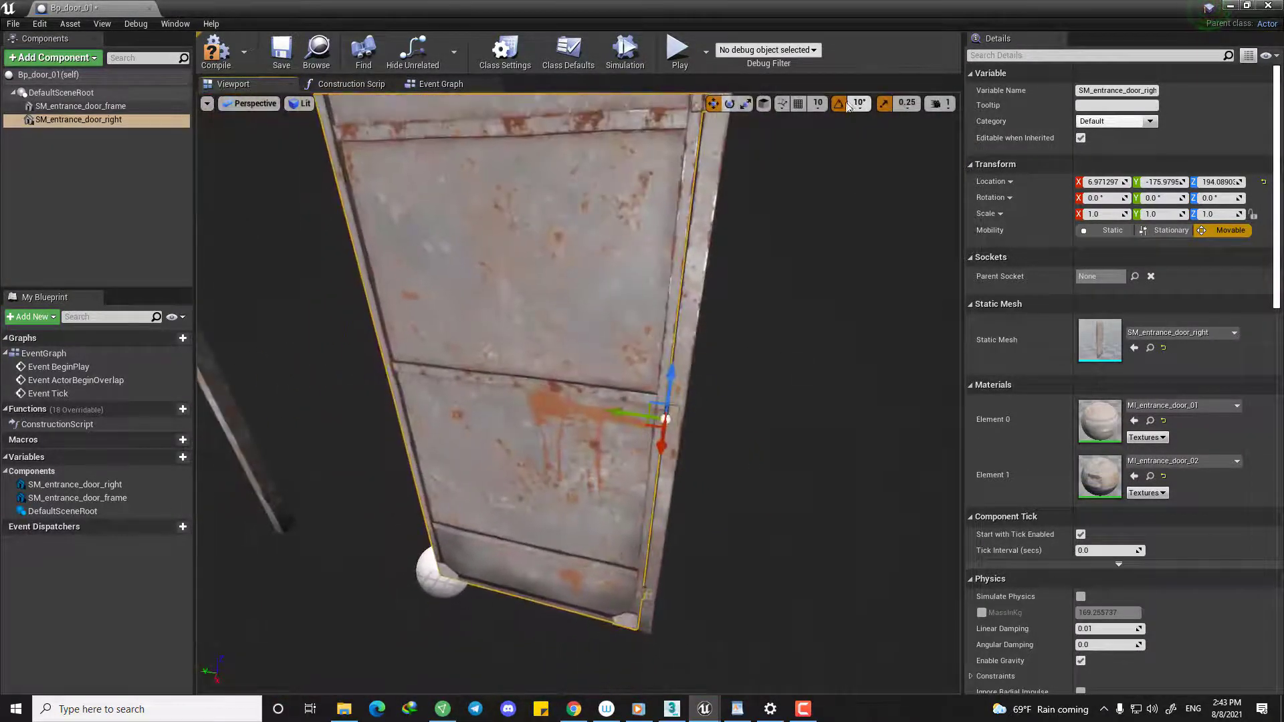
Test the right door's swing by rotating it about its hinge, undo the rotation, and reselect the door.
{"action": "right_click_drag", "start_coordinate": [674, 361], "coordinate": [605, 315]}
{"action": "key", "text": "e"}
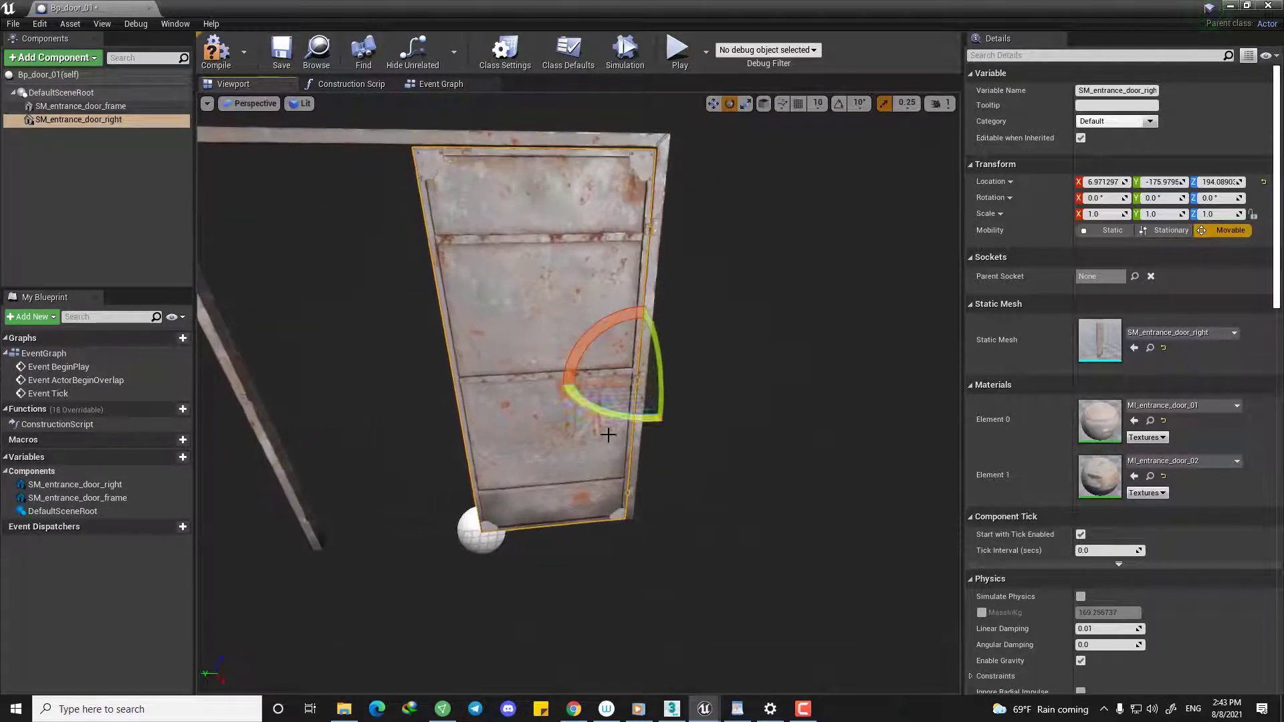
{"action": "left_click_drag", "start_coordinate": [589, 409], "coordinate": [719, 375]}
{"action": "key", "text": "ctrl+z"}
{"action": "scroll", "coordinate": [504, 385], "scroll_direction": "down", "scroll_amount": 4}
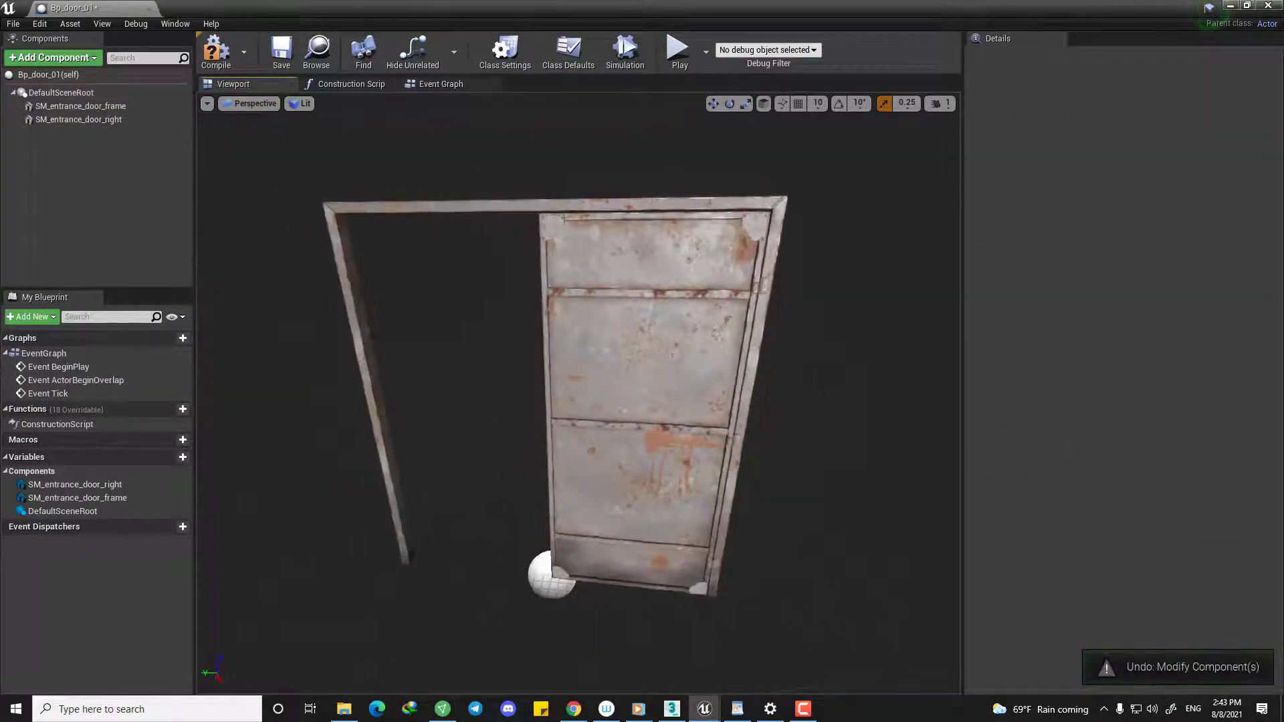
{"action": "left_click", "coordinate": [602, 300]}
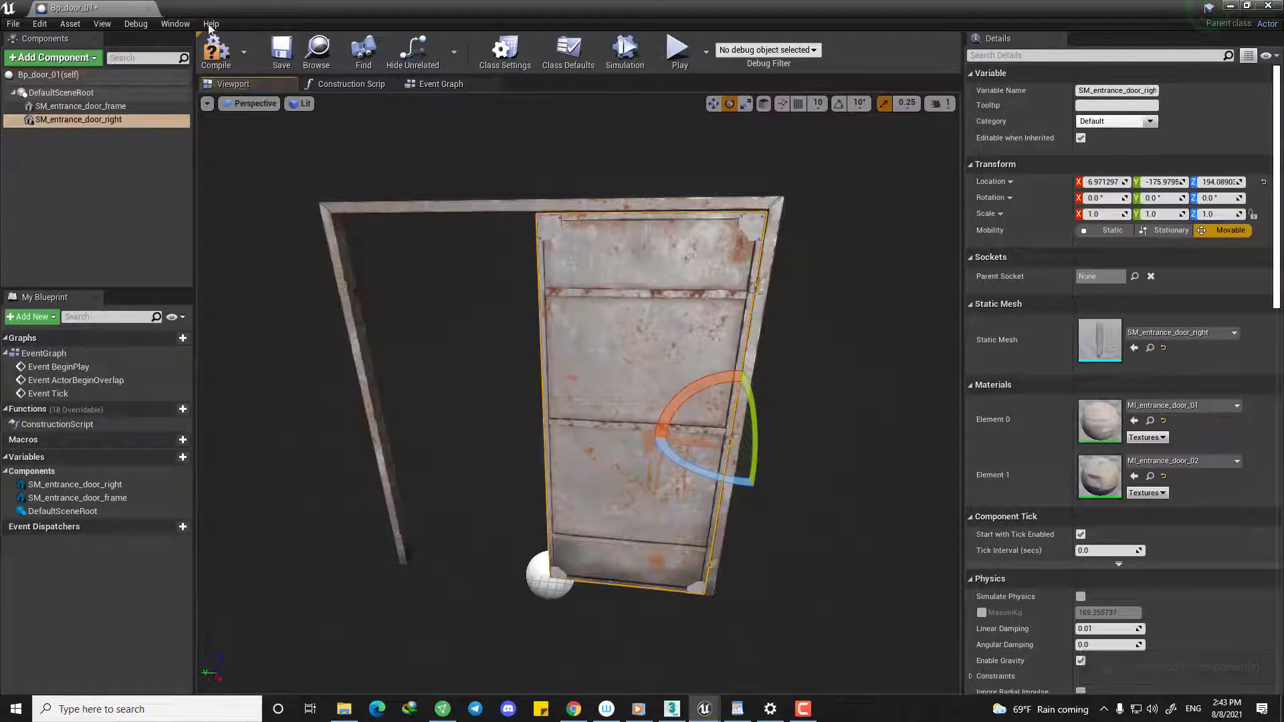
Add the SM_entrance_door_left mesh to the blueprint's components, attach it directly to DefaultSceneRoot, and maximize the blueprint editor.
{"action": "left_click_drag", "start_coordinate": [243, 5], "coordinate": [408, 386]}
{"action": "left_click_drag", "start_coordinate": [742, 127], "coordinate": [627, 74]}
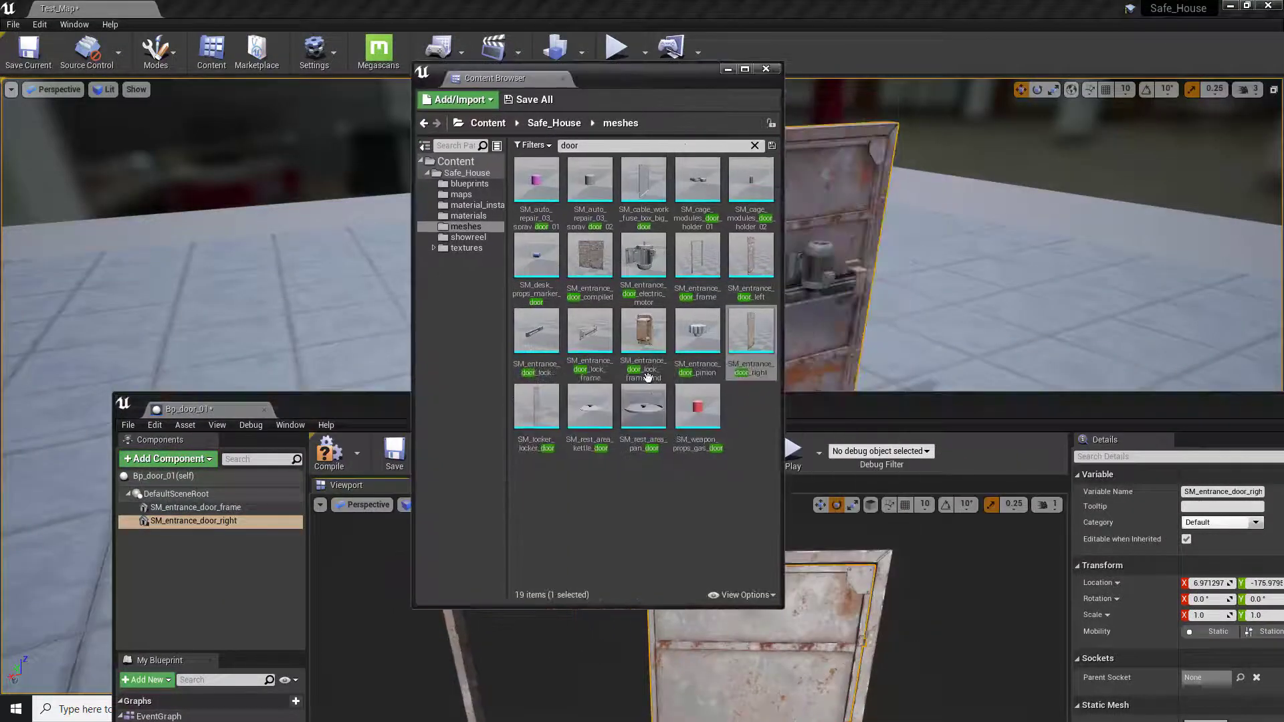
{"action": "left_click_drag", "start_coordinate": [743, 271], "coordinate": [364, 488]}
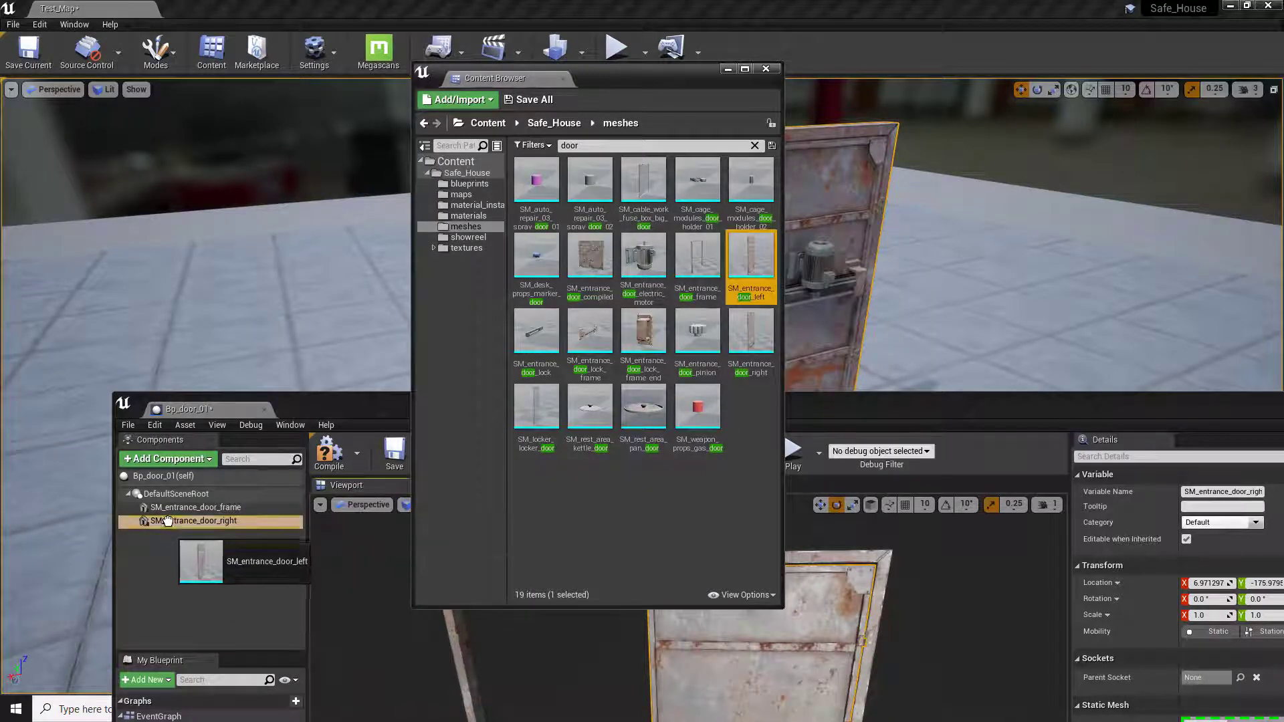
{"action": "left_click_drag", "start_coordinate": [167, 520], "coordinate": [170, 586]}
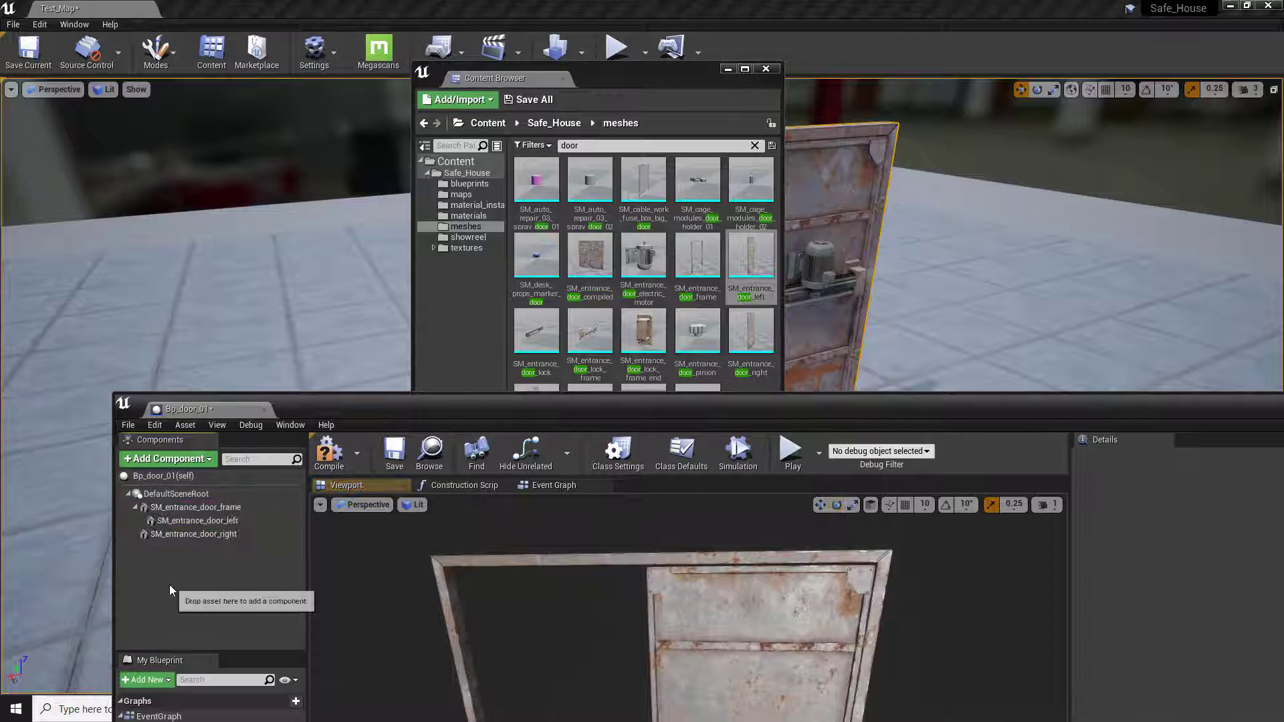
{"action": "left_click_drag", "start_coordinate": [191, 521], "coordinate": [160, 495]}
{"action": "left_click", "coordinate": [187, 516]}
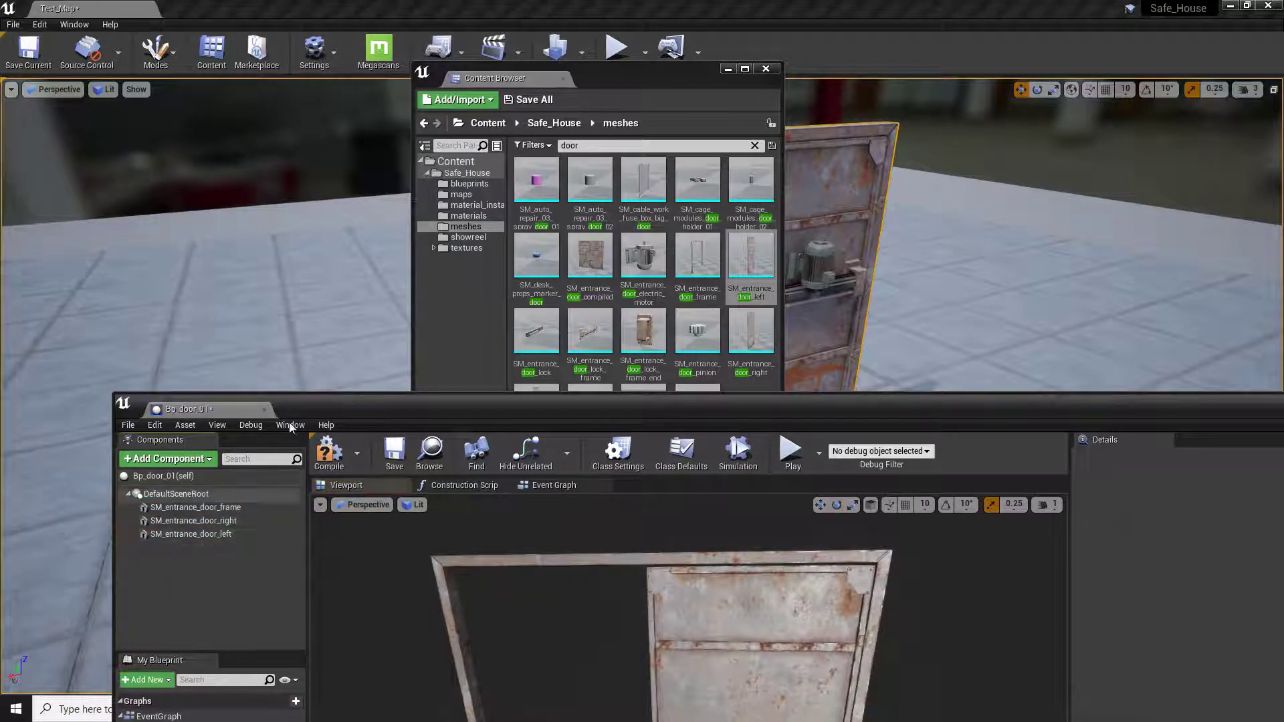
{"action": "left_click_drag", "start_coordinate": [314, 402], "coordinate": [381, 1]}
Select the SM_entrance_door_left component and reset its rotation to the default.
{"action": "left_click", "coordinate": [118, 124]}
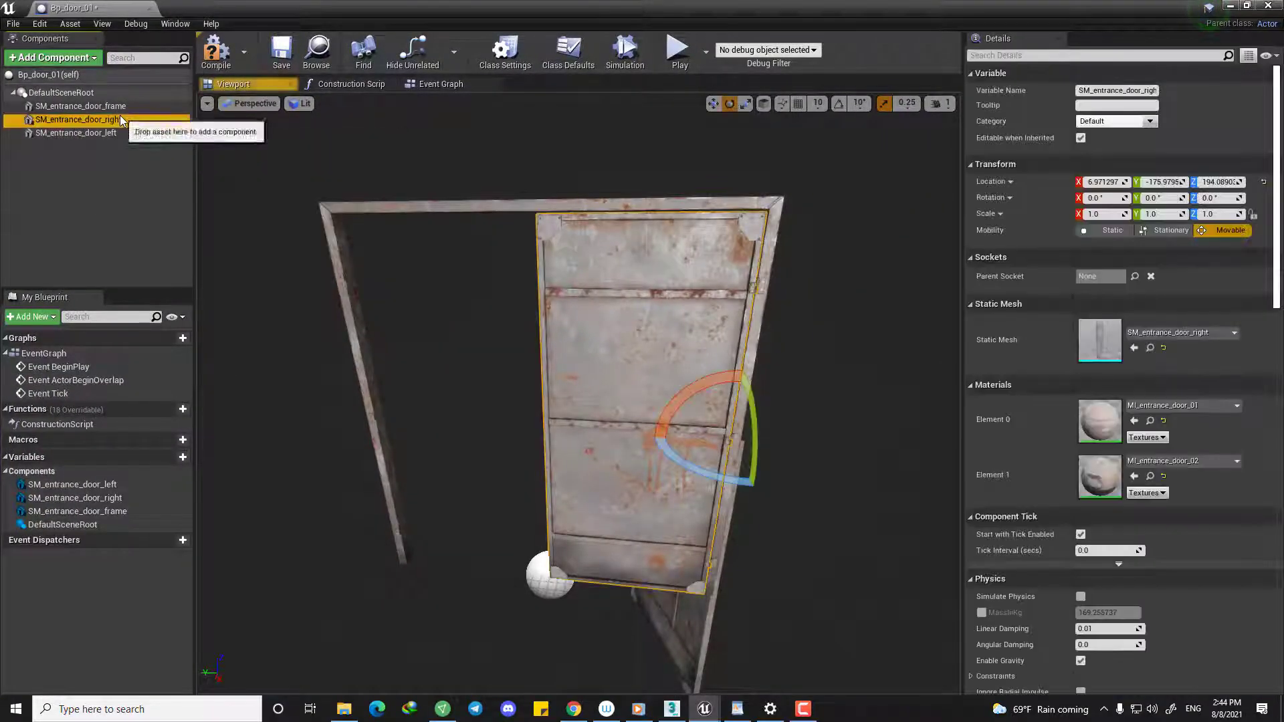
{"action": "key", "text": "f"}
{"action": "middle_click_drag", "start_coordinate": [632, 557], "coordinate": [666, 557]}
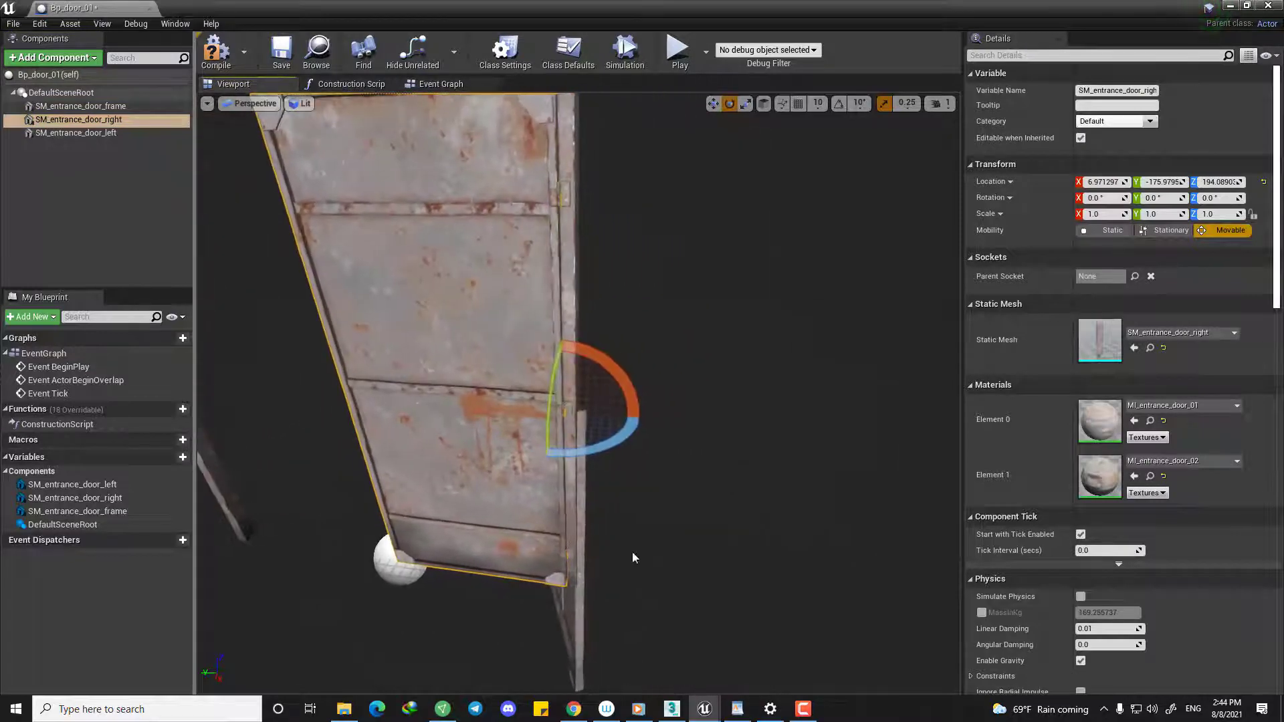
{"action": "left_click", "coordinate": [107, 132]}
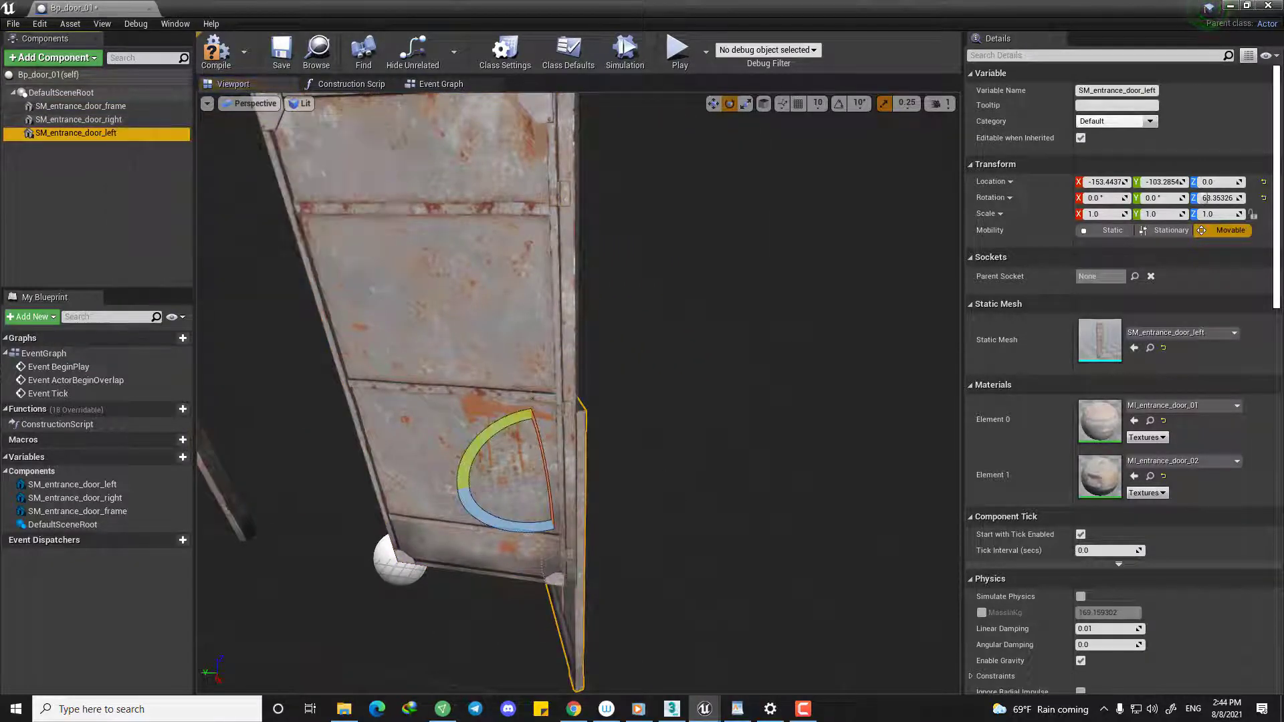
{"action": "key", "text": "f"}
{"action": "left_click_drag", "start_coordinate": [381, 395], "coordinate": [355, 395], "text": "alt"}
{"action": "left_click_drag", "start_coordinate": [534, 406], "coordinate": [335, 406], "text": "alt"}
{"action": "left_click", "coordinate": [1263, 198]}
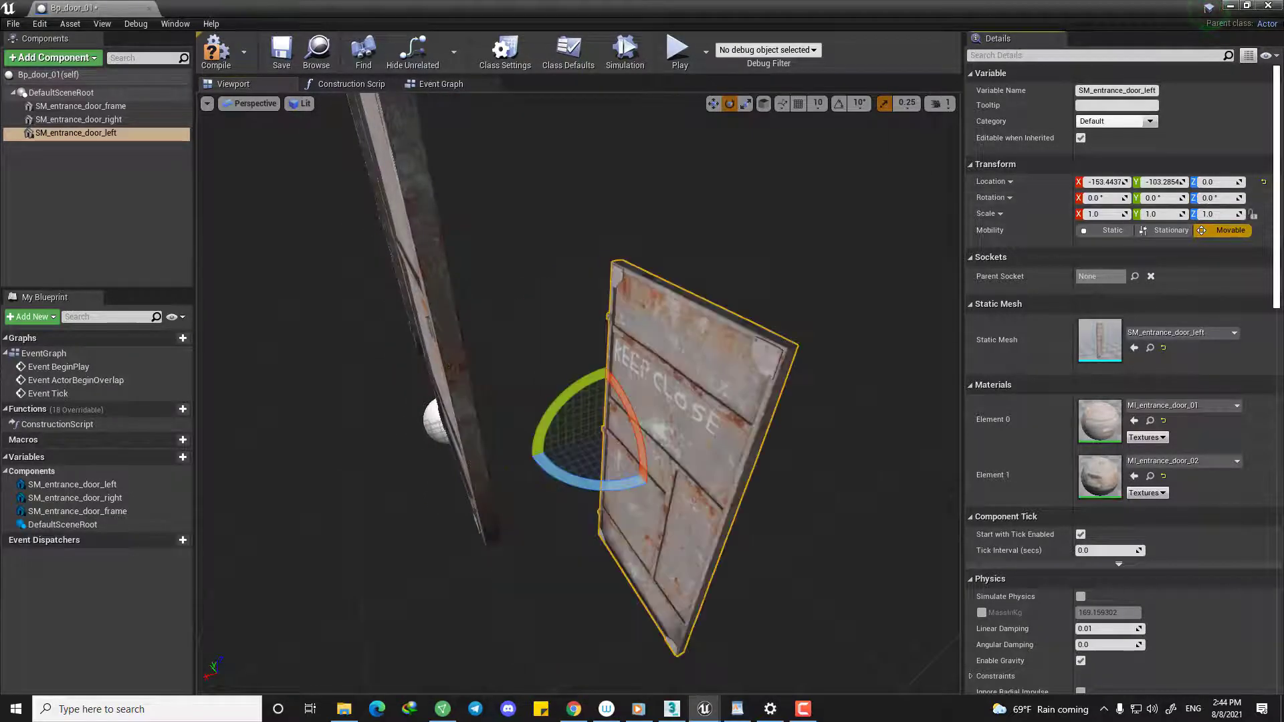
Move the left door in front of the frame's open side, to X about 45.8 and Y about 194.
{"action": "left_click_drag", "start_coordinate": [401, 468], "coordinate": [449, 620], "text": "alt"}
{"action": "left_click_drag", "start_coordinate": [763, 414], "coordinate": [616, 379], "text": "alt"}
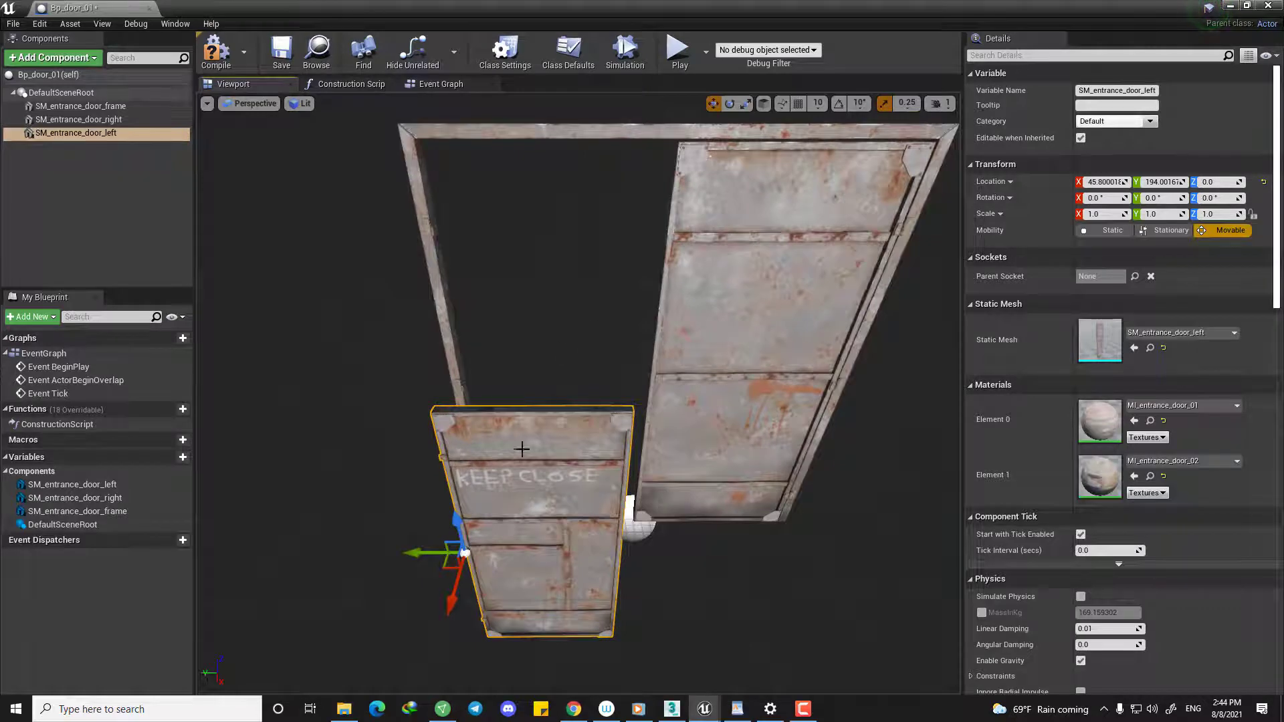
{"action": "left_click_drag", "start_coordinate": [521, 449], "coordinate": [614, 491], "text": "alt"}
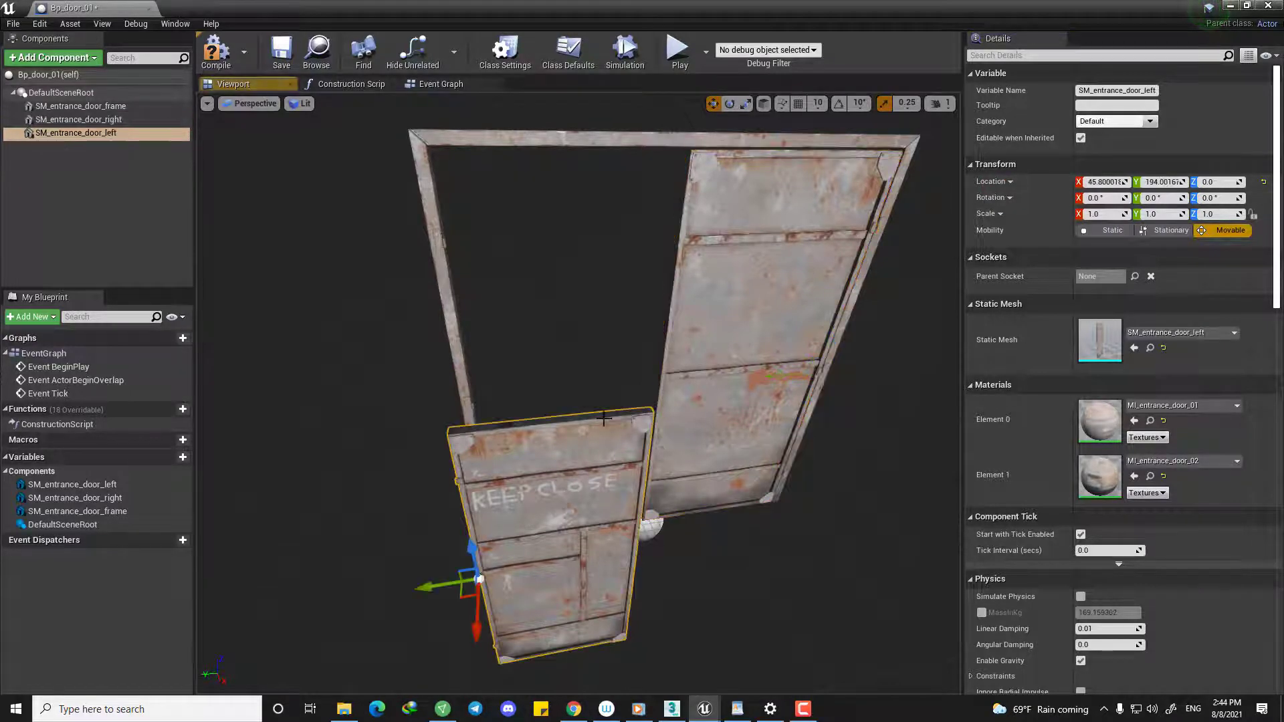
Give the left door the right door's location and slide it to the frame's opposite side, to Y about 175.29.
{"action": "left_click", "coordinate": [1017, 204]}
{"action": "scroll", "coordinate": [675, 390], "scroll_direction": "up", "scroll_amount": 5}
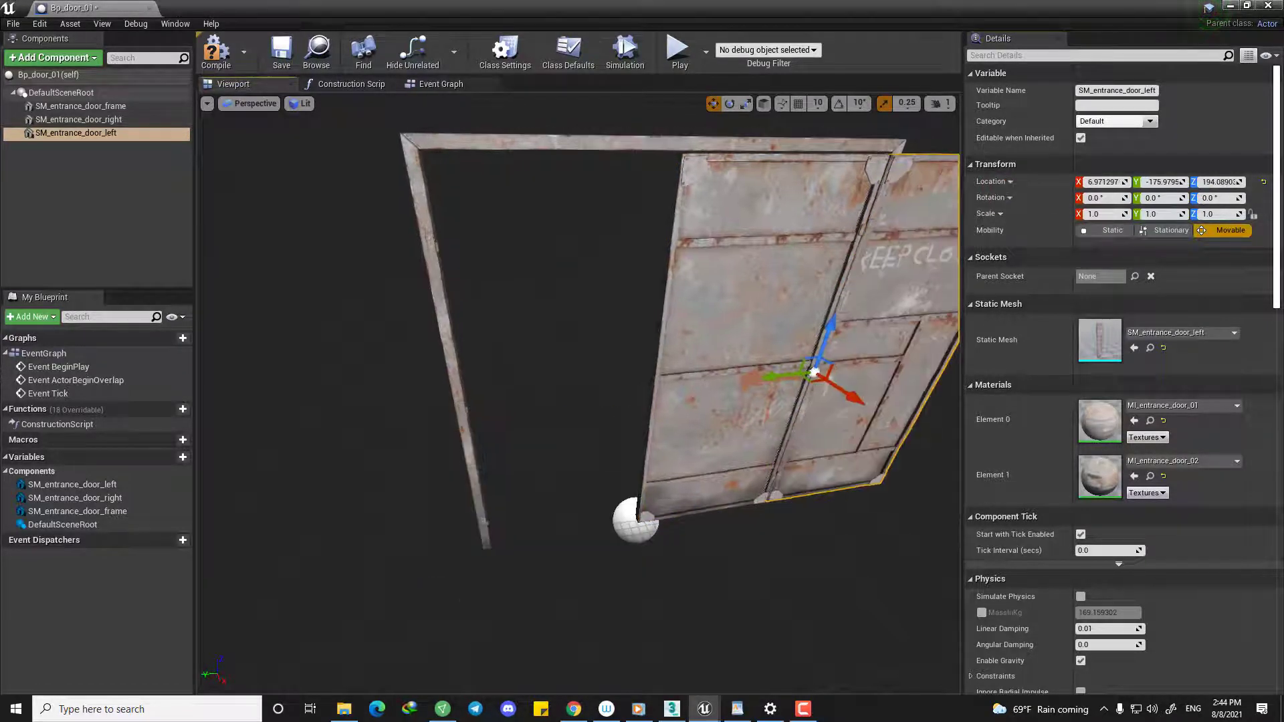
{"action": "left_click_drag", "start_coordinate": [690, 371], "coordinate": [534, 549]}
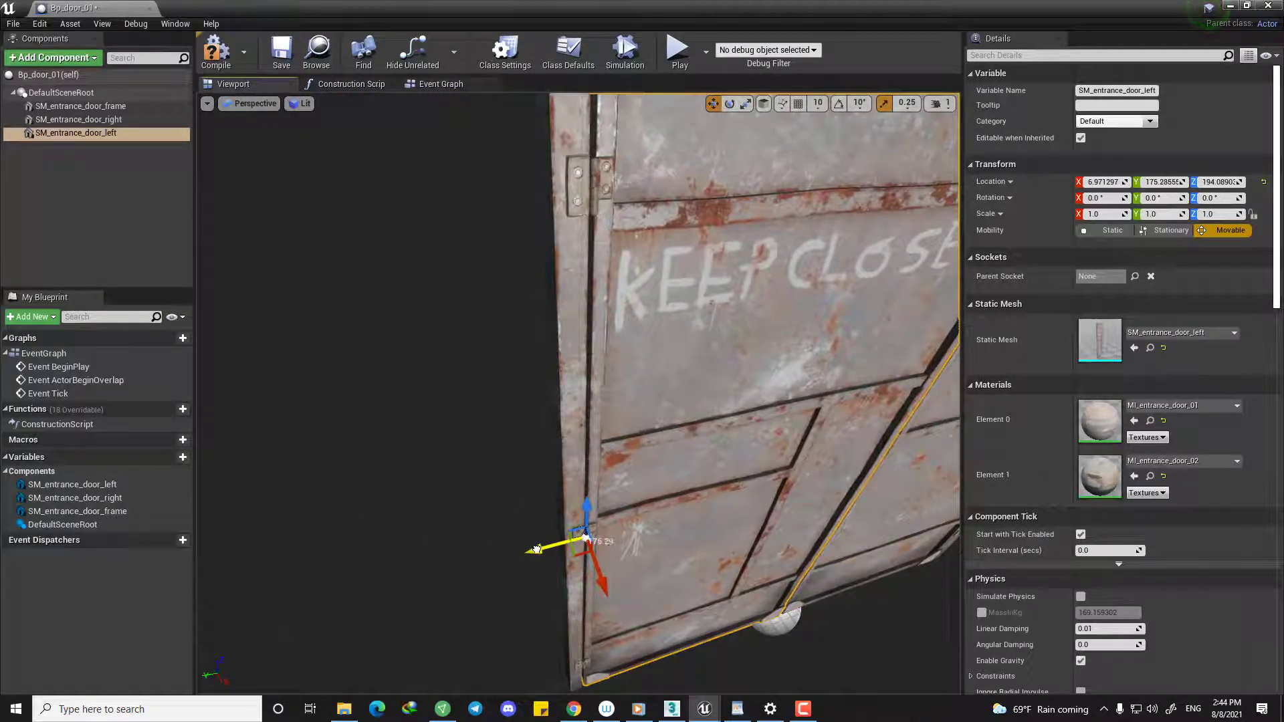
Align the left door's hinge with the frame hinge in the top wireframe view, to Y about 175.15, and return to perspective.
{"action": "left_click", "coordinate": [251, 105]}
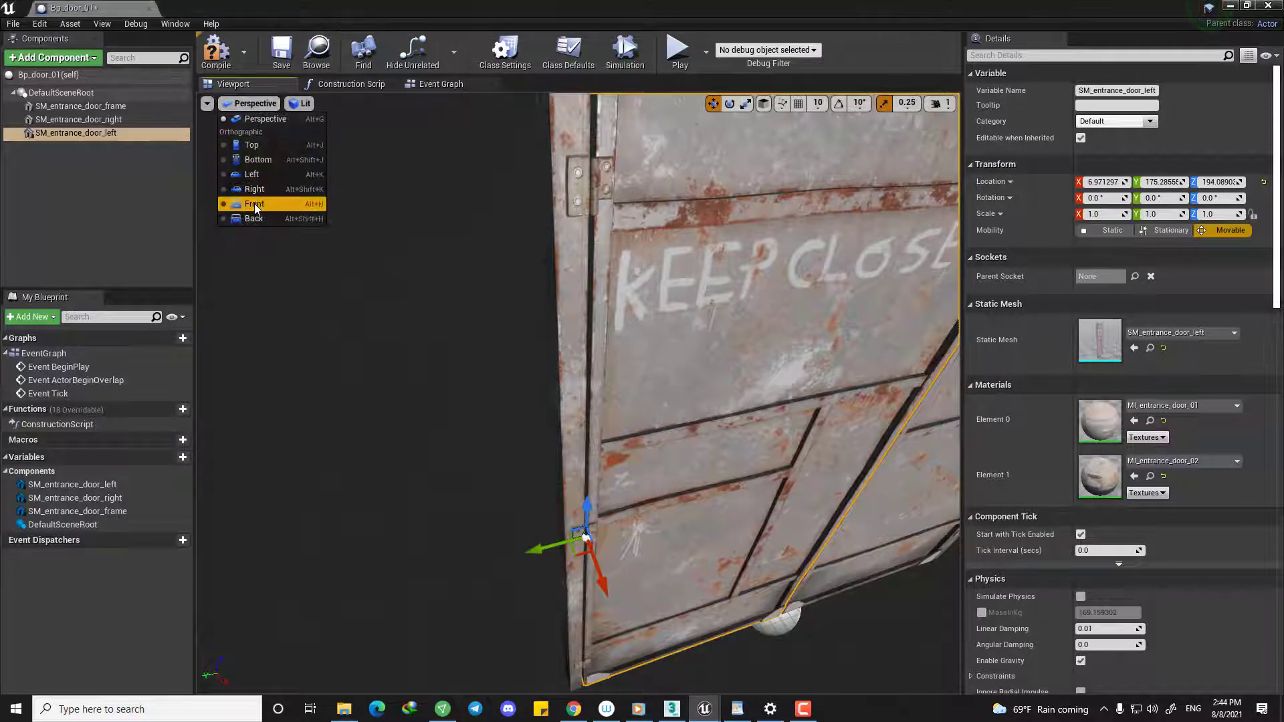
{"action": "left_click", "coordinate": [259, 150]}
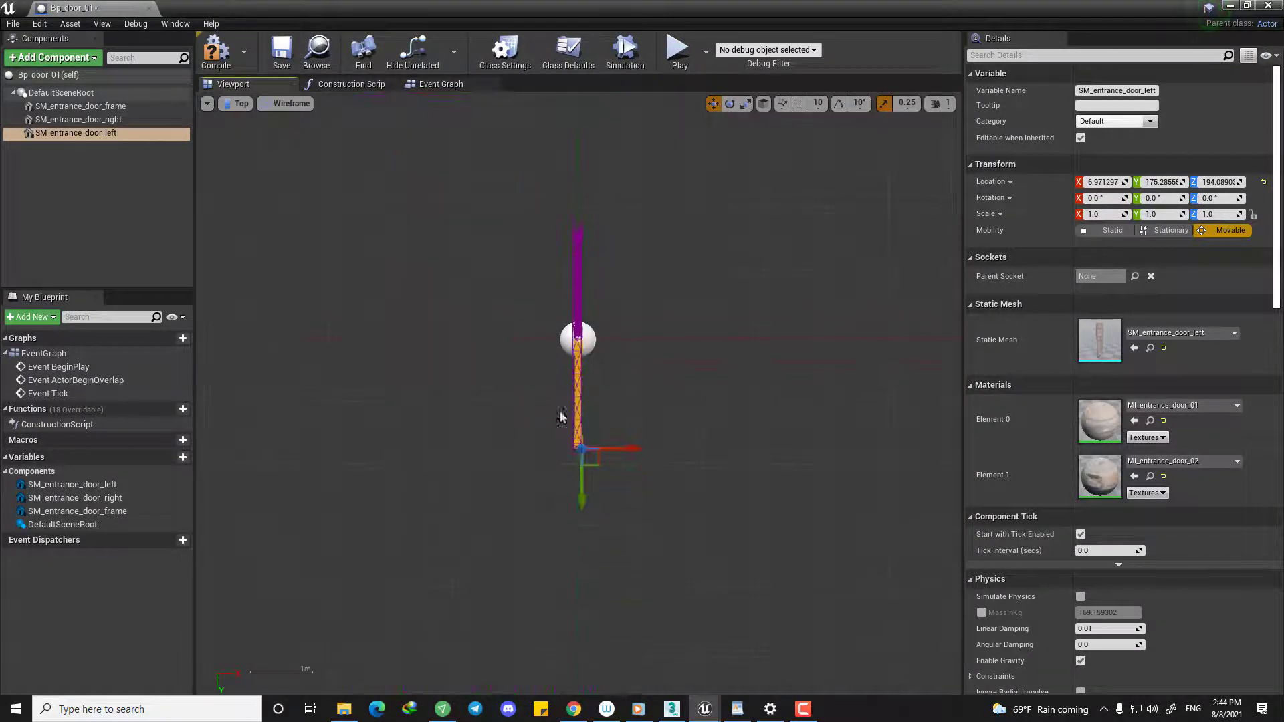
{"action": "scroll", "coordinate": [588, 443], "scroll_direction": "up", "scroll_amount": 5}
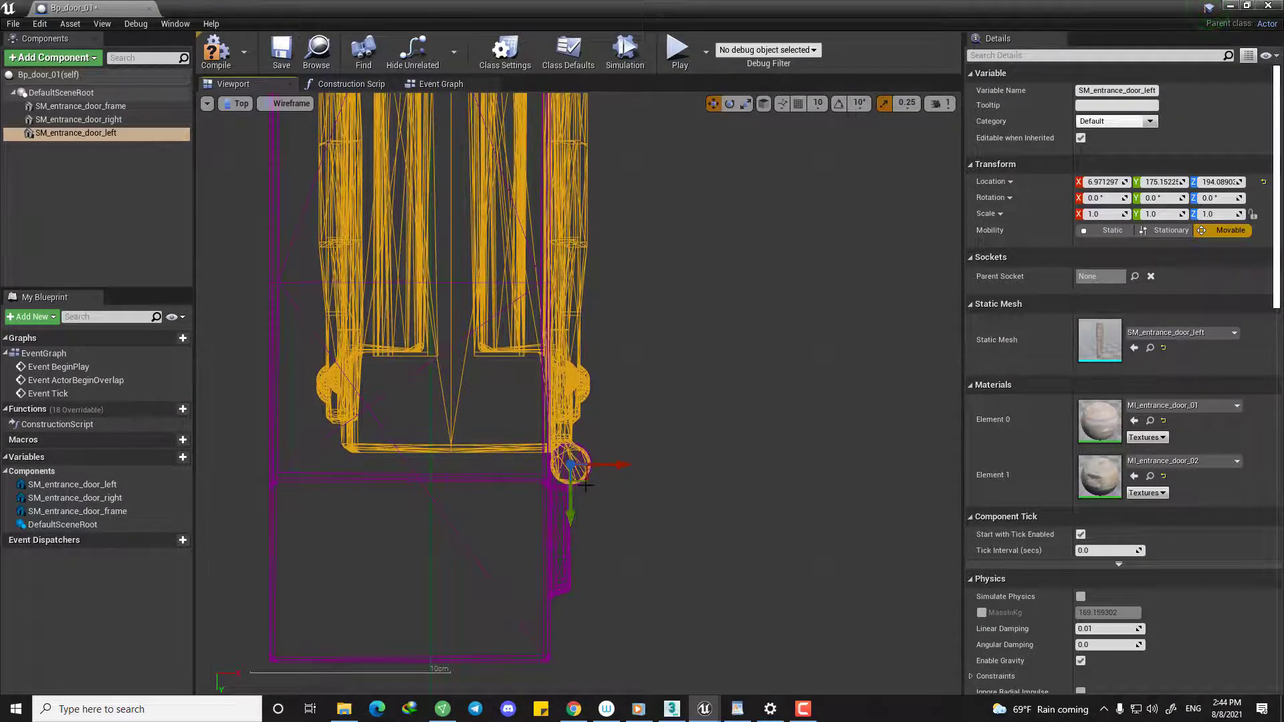
{"action": "key", "text": "alt+g"}
{"action": "mouse_move", "coordinate": [581, 441]}
{"action": "right_mouse_down"}
{"action": "mouse_move", "coordinate": [569, 435]}
{"action": "mouse_move", "coordinate": [606, 445]}
{"action": "mouse_move", "coordinate": [569, 441]}
{"action": "right_mouse_up"}
{"action": "key", "text": "s"}
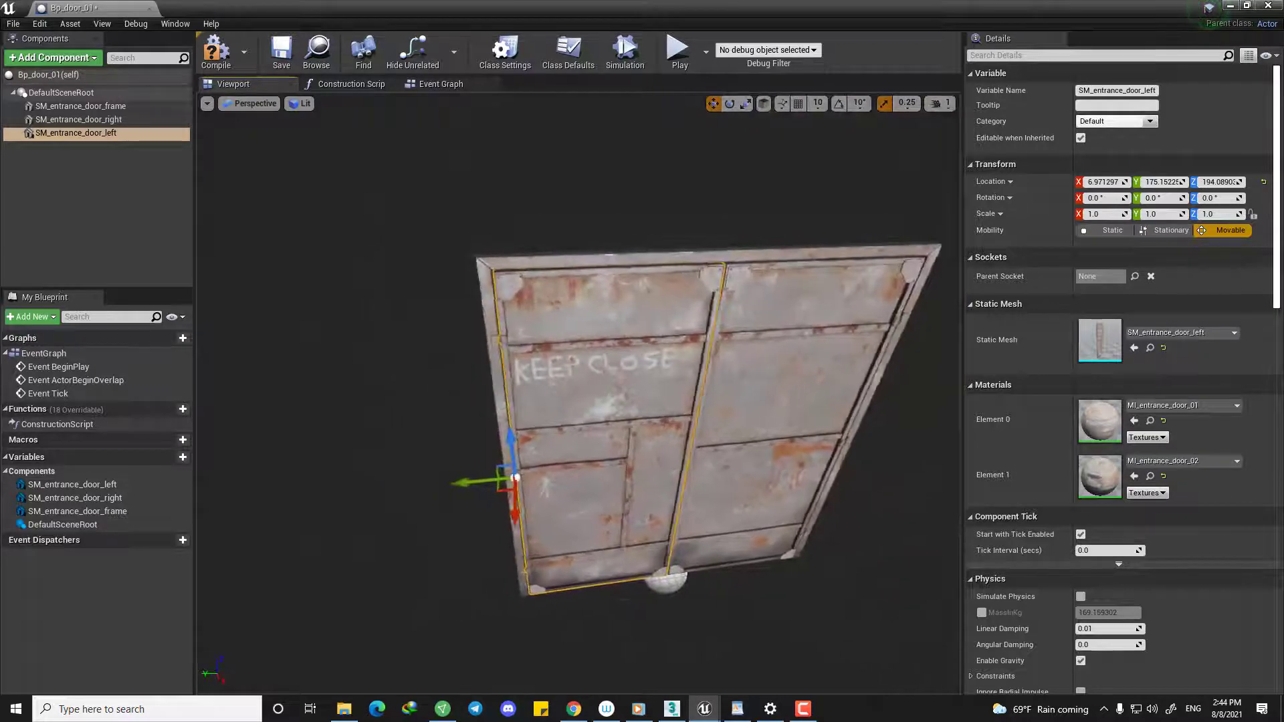
{"action": "mouse_move", "coordinate": [673, 421]}
{"action": "right_mouse_down"}
{"action": "mouse_move", "coordinate": [715, 414]}
{"action": "mouse_move", "coordinate": [679, 408]}
{"action": "mouse_move", "coordinate": [673, 421]}
{"action": "right_mouse_up"}
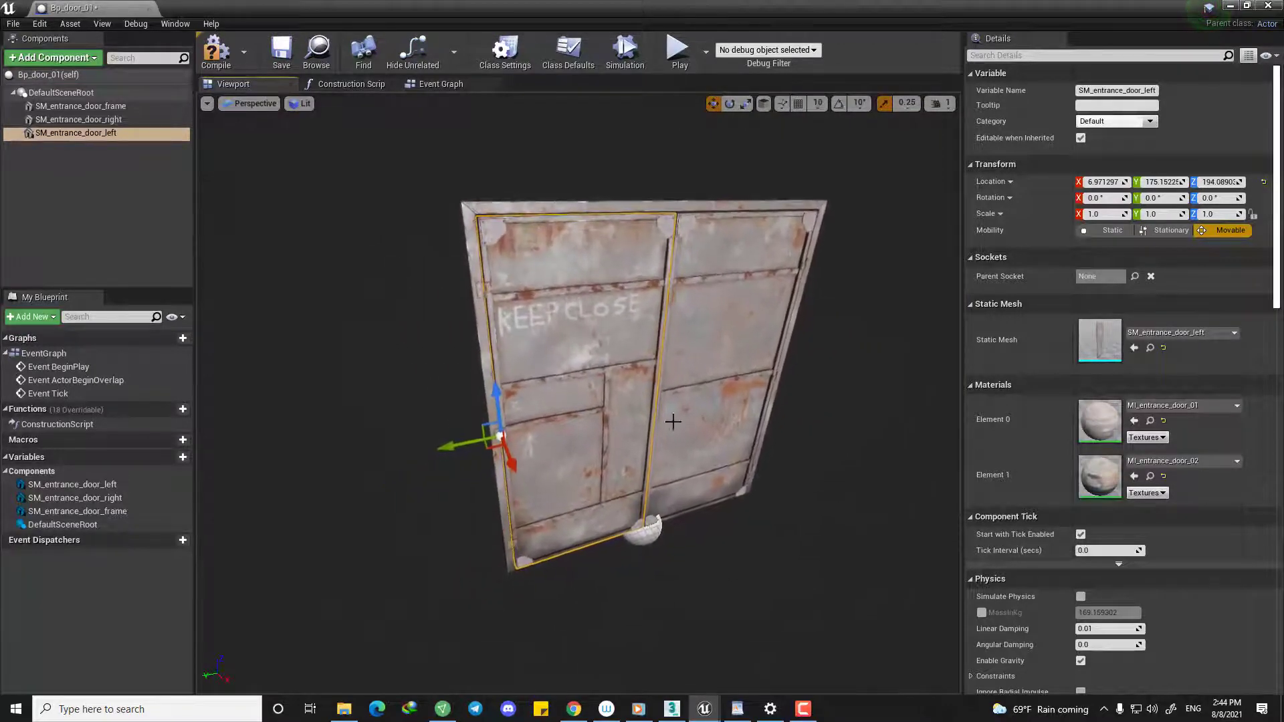
Undo the trial change to the left door and save the blueprint.
{"action": "left_click_drag", "start_coordinate": [505, 485], "coordinate": [455, 478]}
{"action": "key", "text": "ctrl+z"}
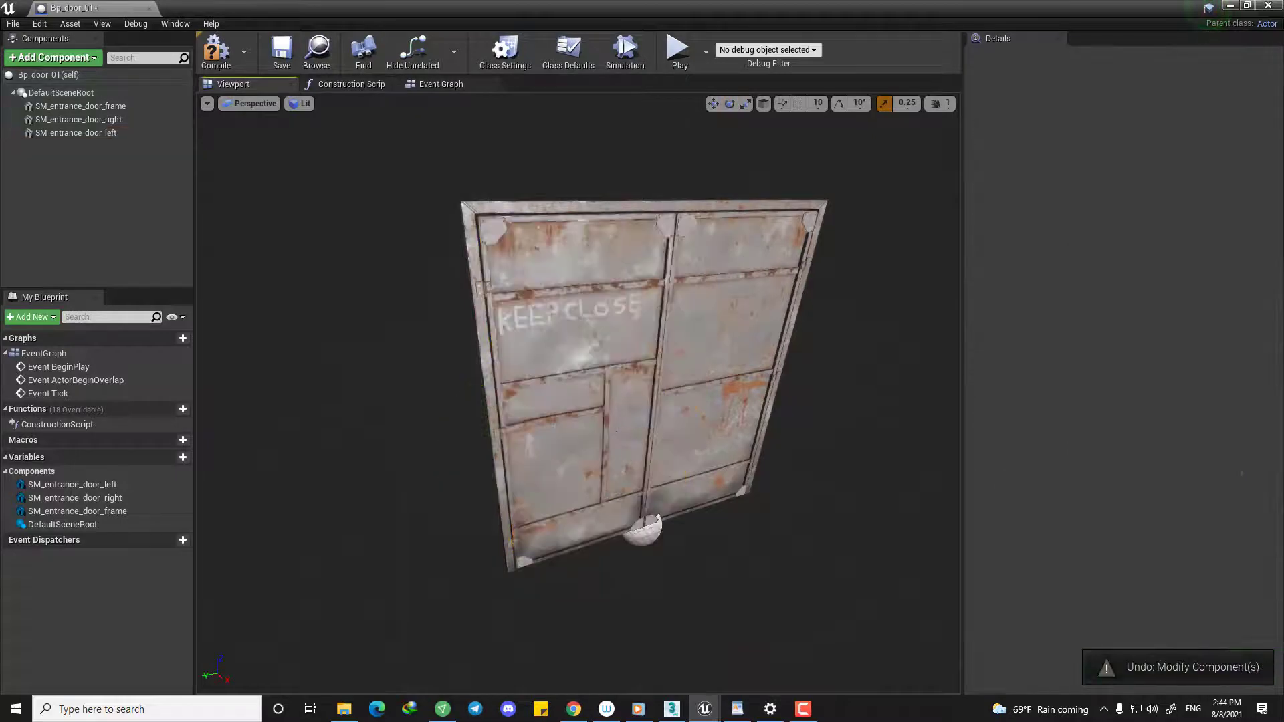
{"action": "right_click_drag", "start_coordinate": [617, 431], "coordinate": [619, 400]}
{"action": "key", "text": "ctrl+s"}
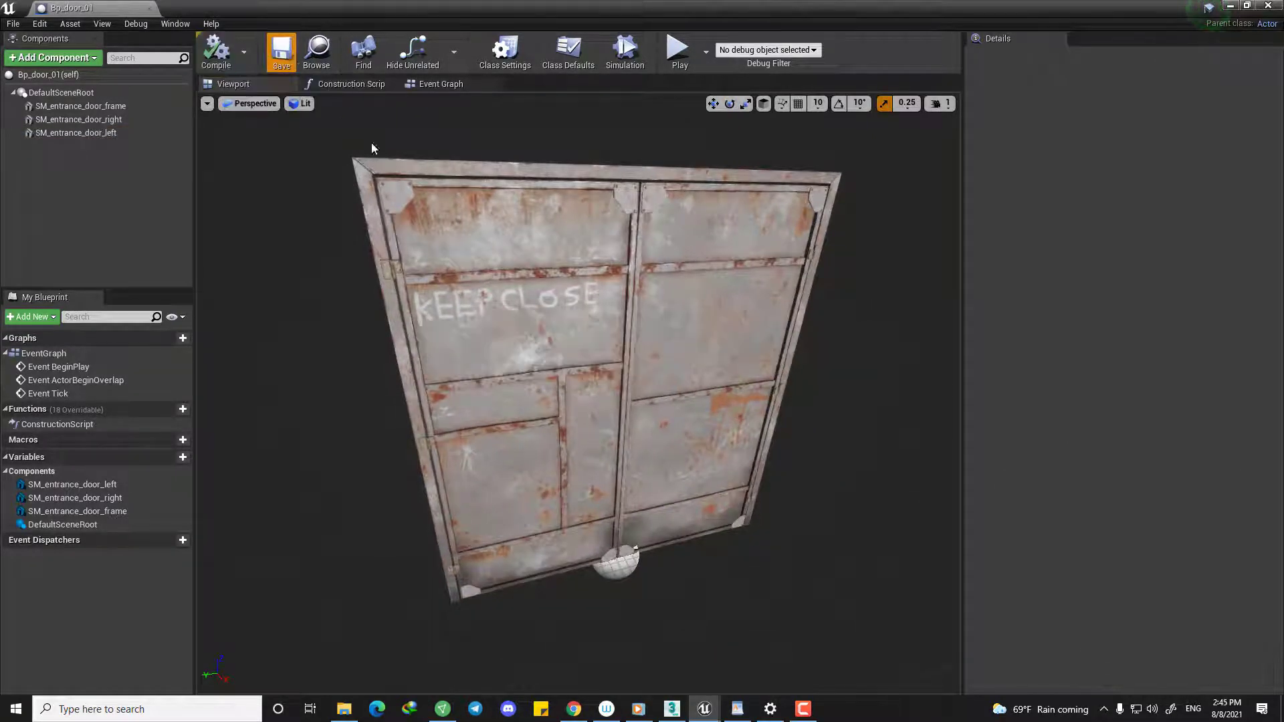
{"action": "right_click_drag", "start_coordinate": [372, 149], "coordinate": [434, 137]}
Uncover the level behind the blueprint editor and examine the lock brackets, bar, motor and pinion on the compiled reference door.
{"action": "left_click_drag", "start_coordinate": [569, 7], "coordinate": [571, 531]}
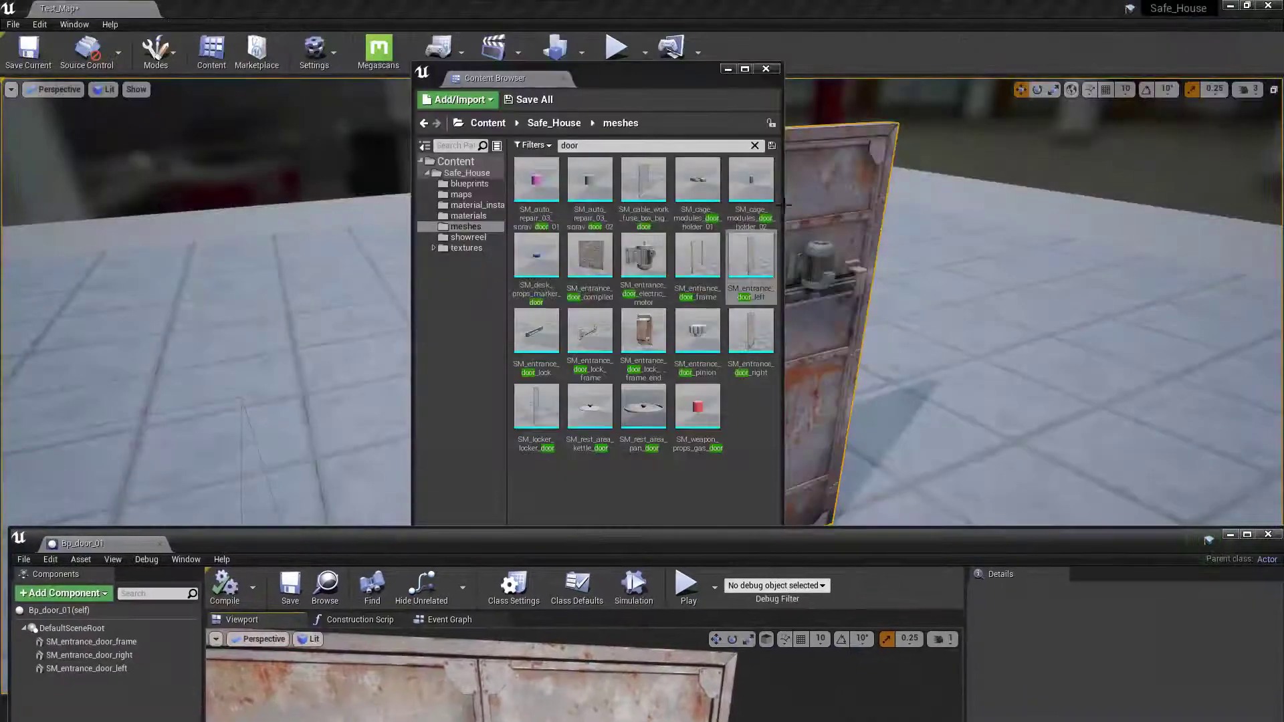
{"action": "left_click_drag", "start_coordinate": [588, 75], "coordinate": [0, 198]}
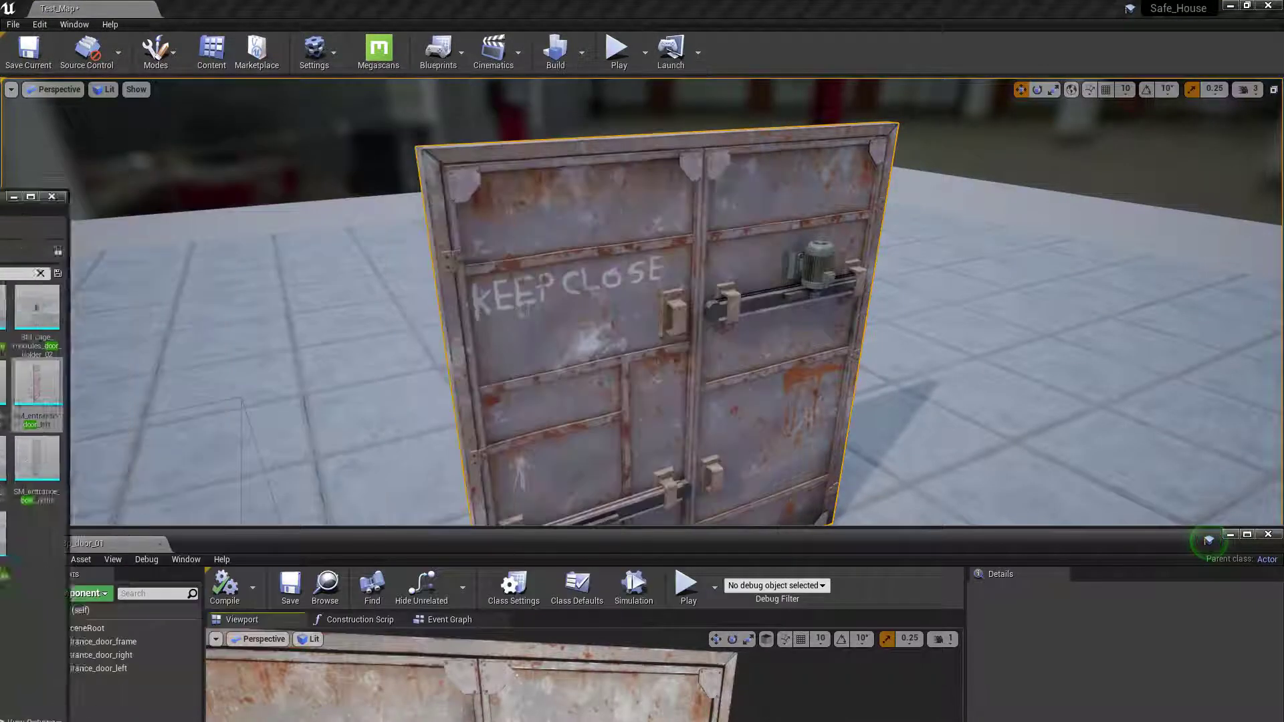
{"action": "right_click_drag", "start_coordinate": [642, 301], "coordinate": [569, 434]}
{"action": "right_click_drag", "start_coordinate": [735, 307], "coordinate": [776, 267]}
{"action": "key", "text": "w"}
{"action": "right_click_drag", "start_coordinate": [698, 227], "coordinate": [799, 294]}
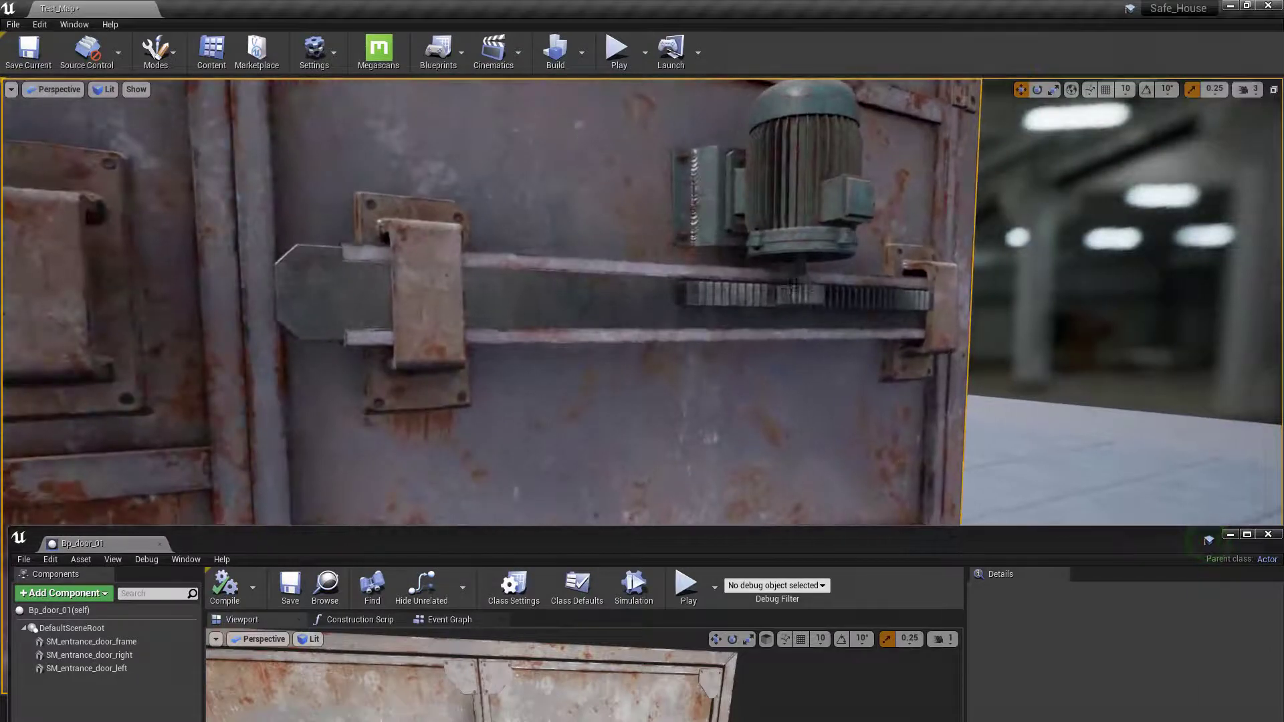
{"action": "right_click_drag", "start_coordinate": [712, 309], "coordinate": [658, 317]}
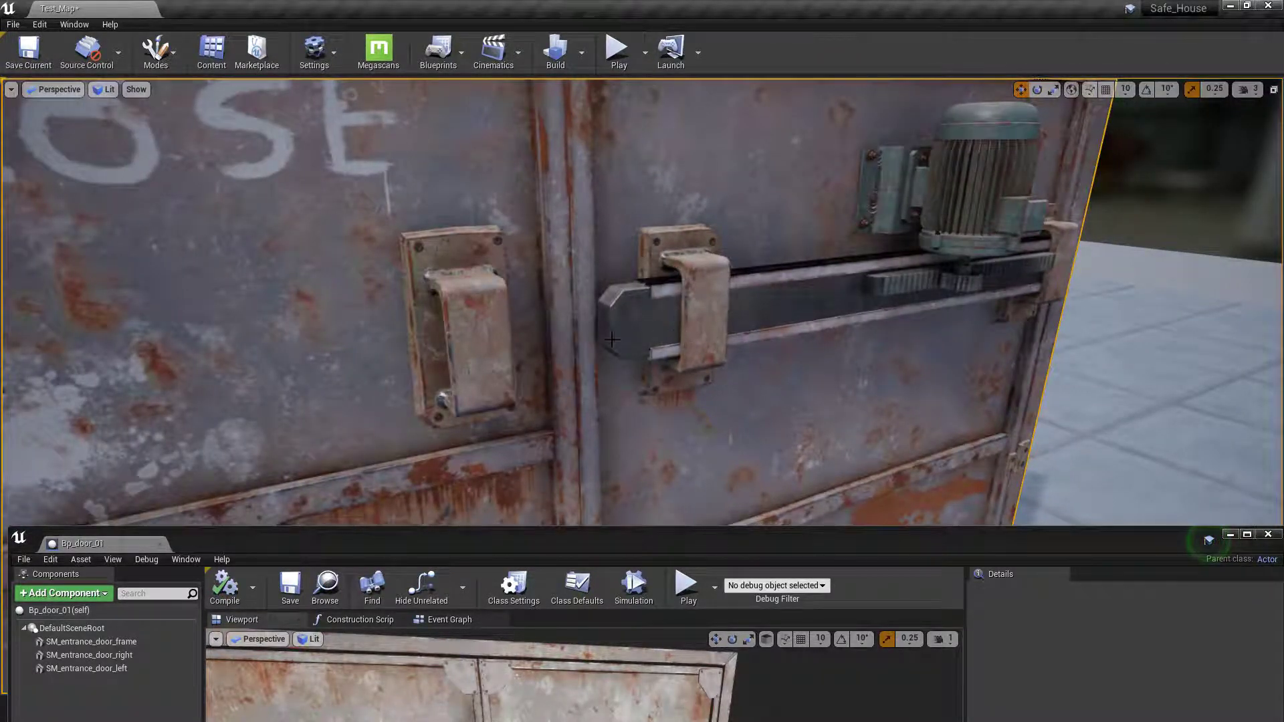
{"action": "scroll", "coordinate": [628, 355], "scroll_direction": "down", "scroll_amount": 4}
Maximize the blueprint editor and add the SM_entrance_door_lock_frame mesh as a component under DefaultSceneRoot.
{"action": "left_click_drag", "start_coordinate": [587, 547], "coordinate": [618, 311]}
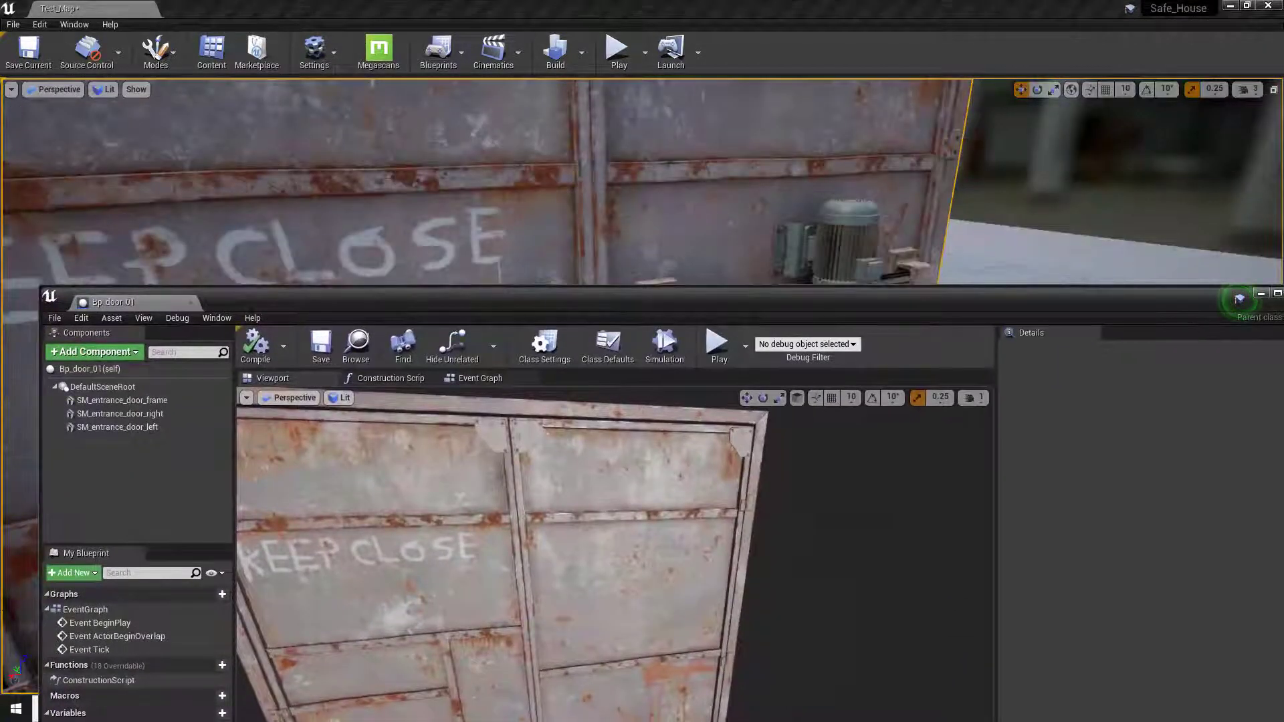
{"action": "left_click_drag", "start_coordinate": [393, 306], "coordinate": [402, 1]}
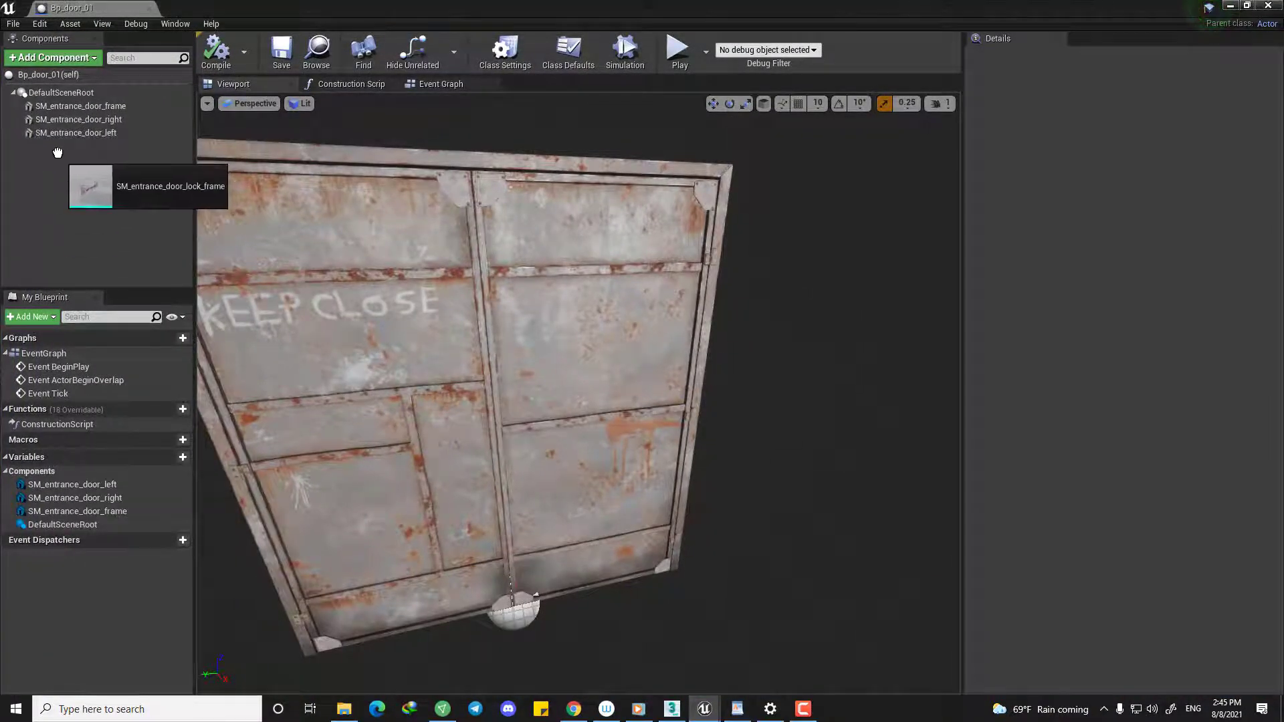
{"action": "left_click_drag", "start_coordinate": [51, 136], "coordinate": [59, 198]}
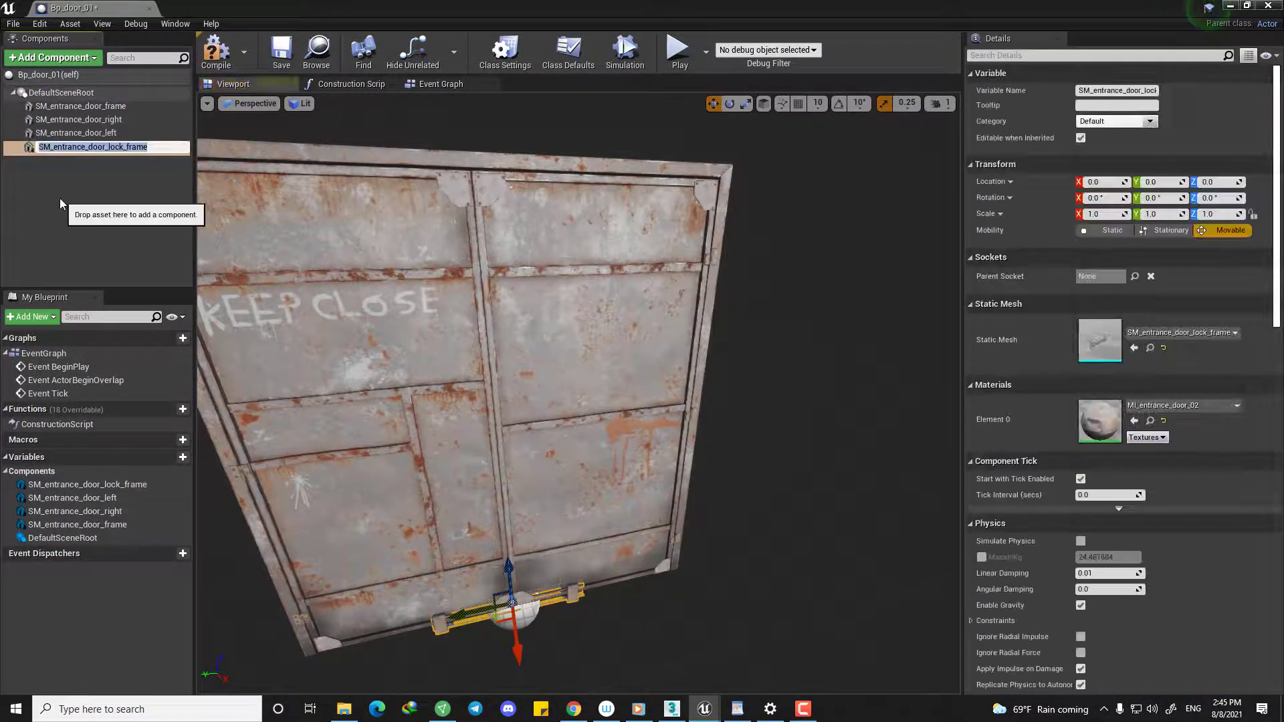
{"action": "left_click", "coordinate": [58, 150]}
Position the lock frame against the right door, at X about 9.07, Y about -90.09 and Z about 270.8.
{"action": "right_click_drag", "start_coordinate": [578, 393], "coordinate": [503, 629]}
{"action": "right_click_drag", "start_coordinate": [392, 313], "coordinate": [418, 261]}
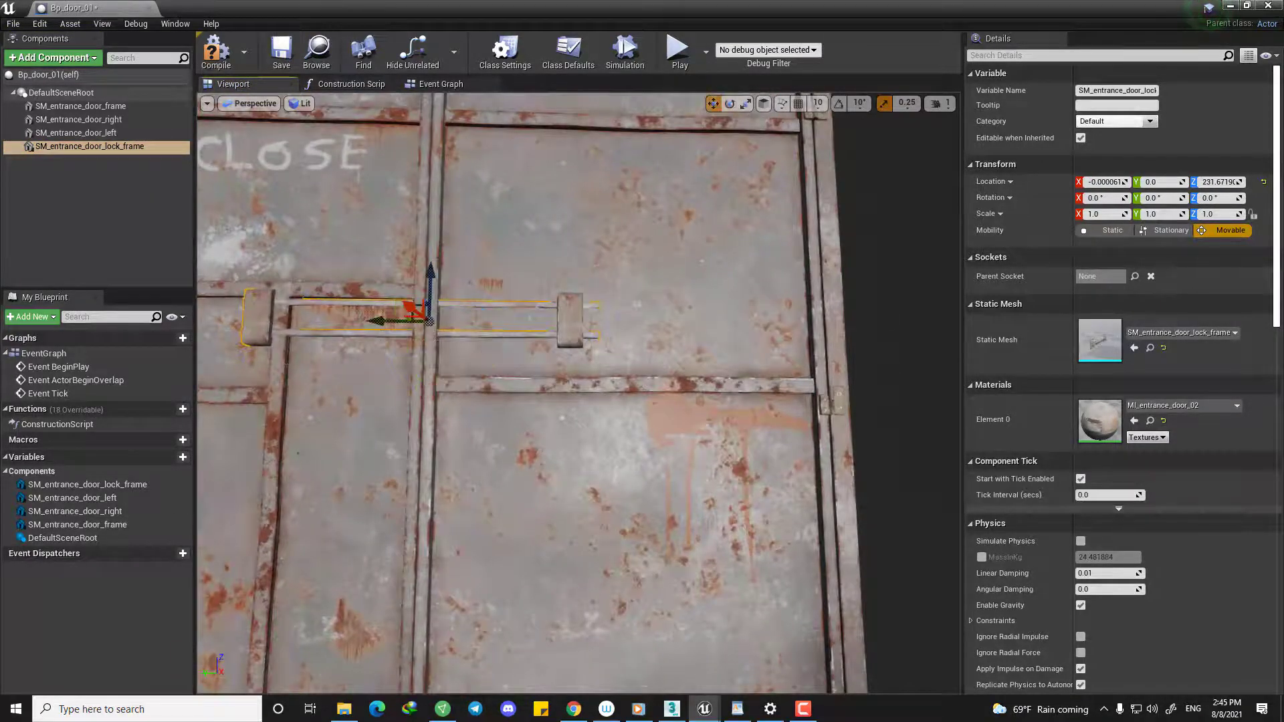
{"action": "mouse_move", "coordinate": [580, 427]}
{"action": "right_mouse_down"}
{"action": "mouse_move", "coordinate": [575, 394]}
{"action": "mouse_move", "coordinate": [555, 391]}
{"action": "mouse_move", "coordinate": [581, 427]}
{"action": "right_mouse_up"}
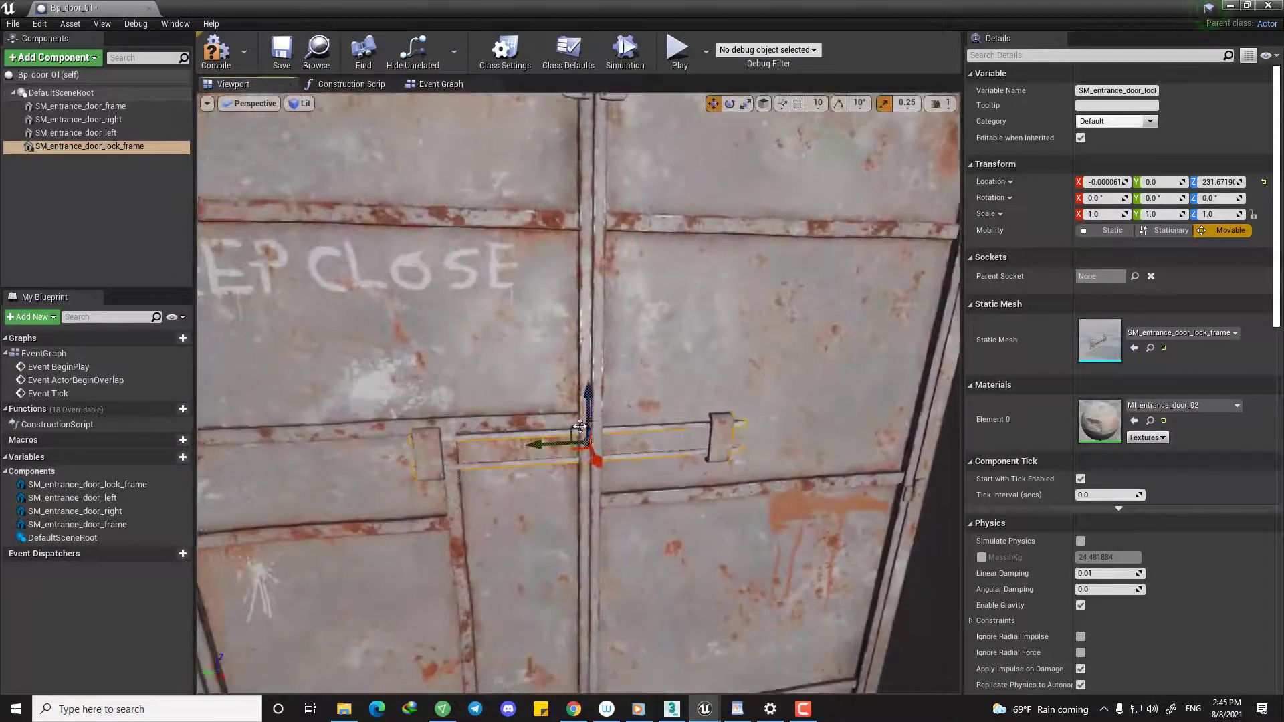
{"action": "right_click_drag", "start_coordinate": [729, 369], "coordinate": [679, 407]}
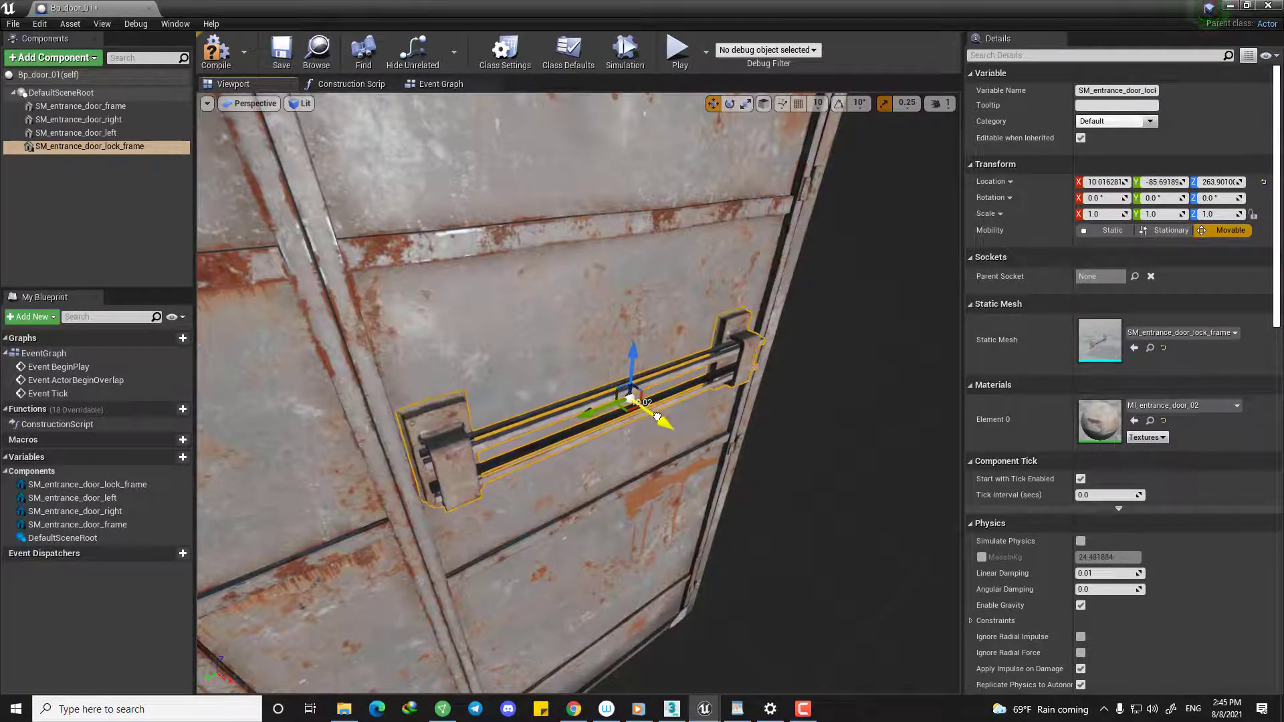
{"action": "mouse_move", "coordinate": [398, 352]}
{"action": "right_mouse_down"}
{"action": "mouse_move", "coordinate": [468, 331]}
{"action": "mouse_move", "coordinate": [398, 351]}
{"action": "right_mouse_up"}
{"action": "right_click_drag", "start_coordinate": [512, 409], "coordinate": [545, 366]}
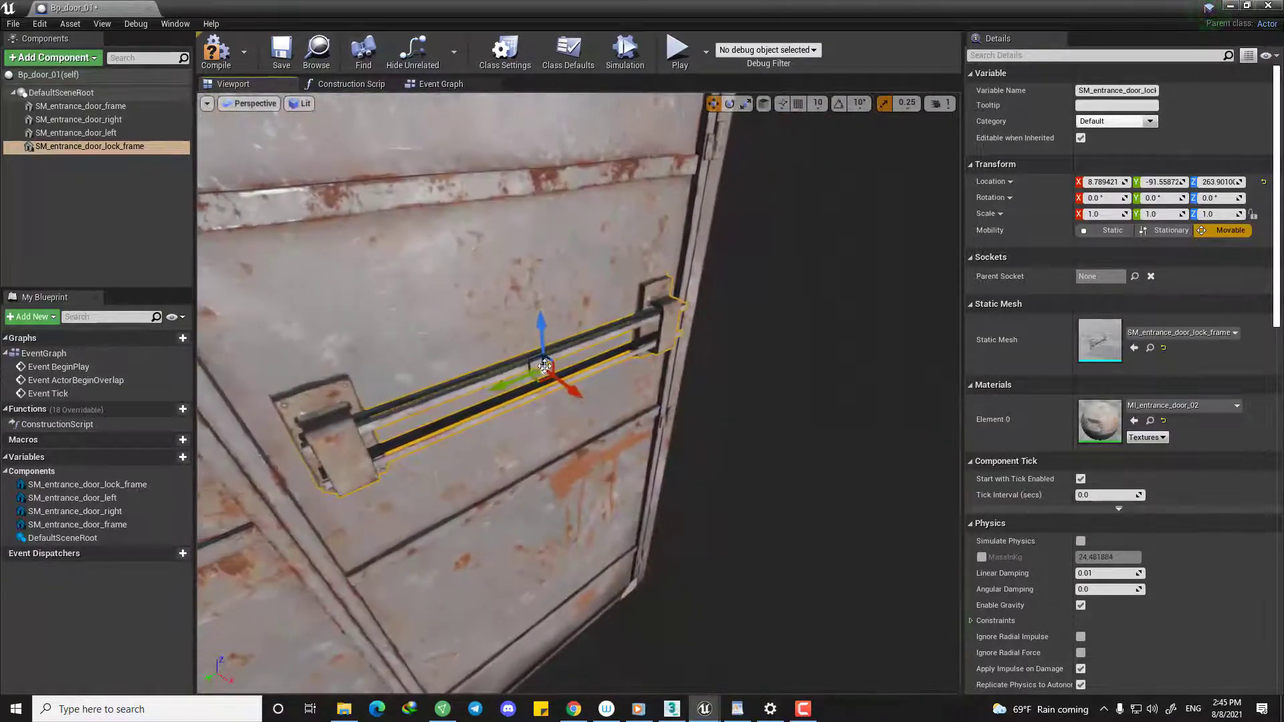
{"action": "right_click_drag", "start_coordinate": [531, 420], "coordinate": [540, 409]}
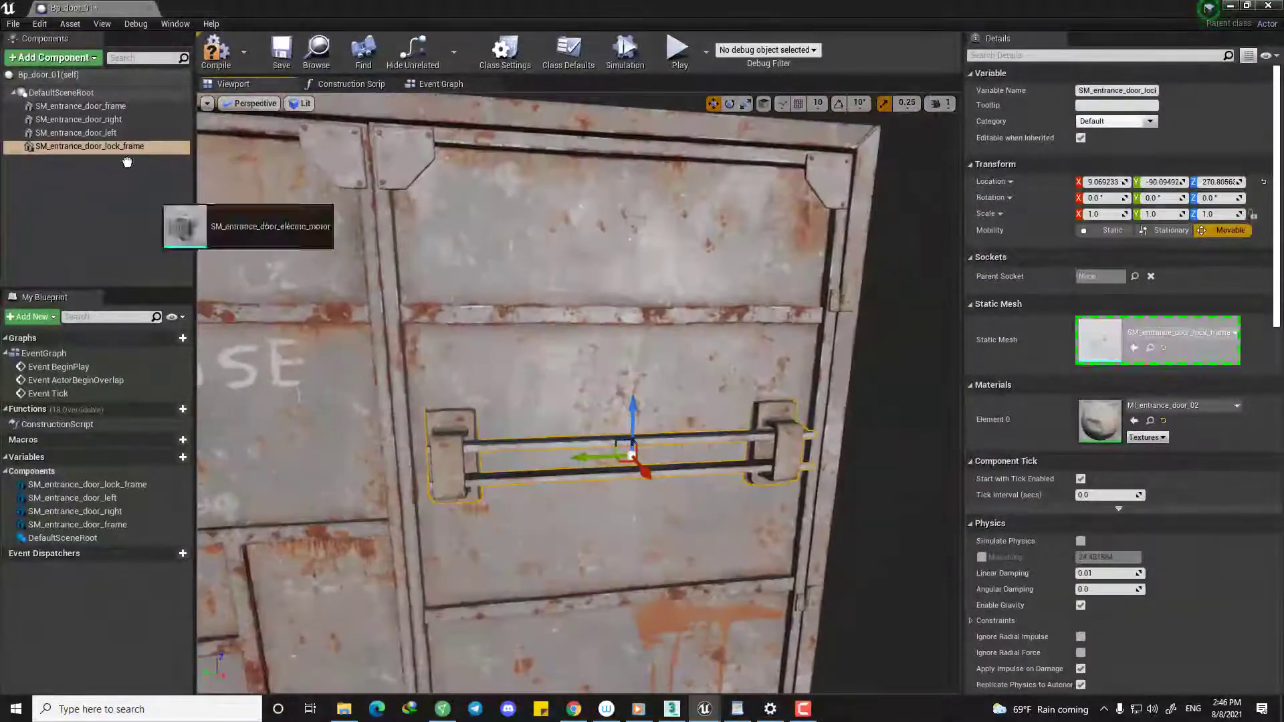
Add the SM_entrance_door_electric_motor mesh and place it above the lock frame, at Y about -86.79 and Z about 306.77.
{"action": "left_click_drag", "start_coordinate": [167, 127], "coordinate": [73, 229]}
{"action": "right_click_drag", "start_coordinate": [509, 334], "coordinate": [508, 374]}
{"action": "left_click_drag", "start_coordinate": [581, 535], "coordinate": [579, 371]}
Turn the electric motor upright with a 180° X rotation and move it out from the right door to X about 19.37.
{"action": "key", "text": "e"}
{"action": "left_click_drag", "start_coordinate": [628, 274], "coordinate": [669, 401]}
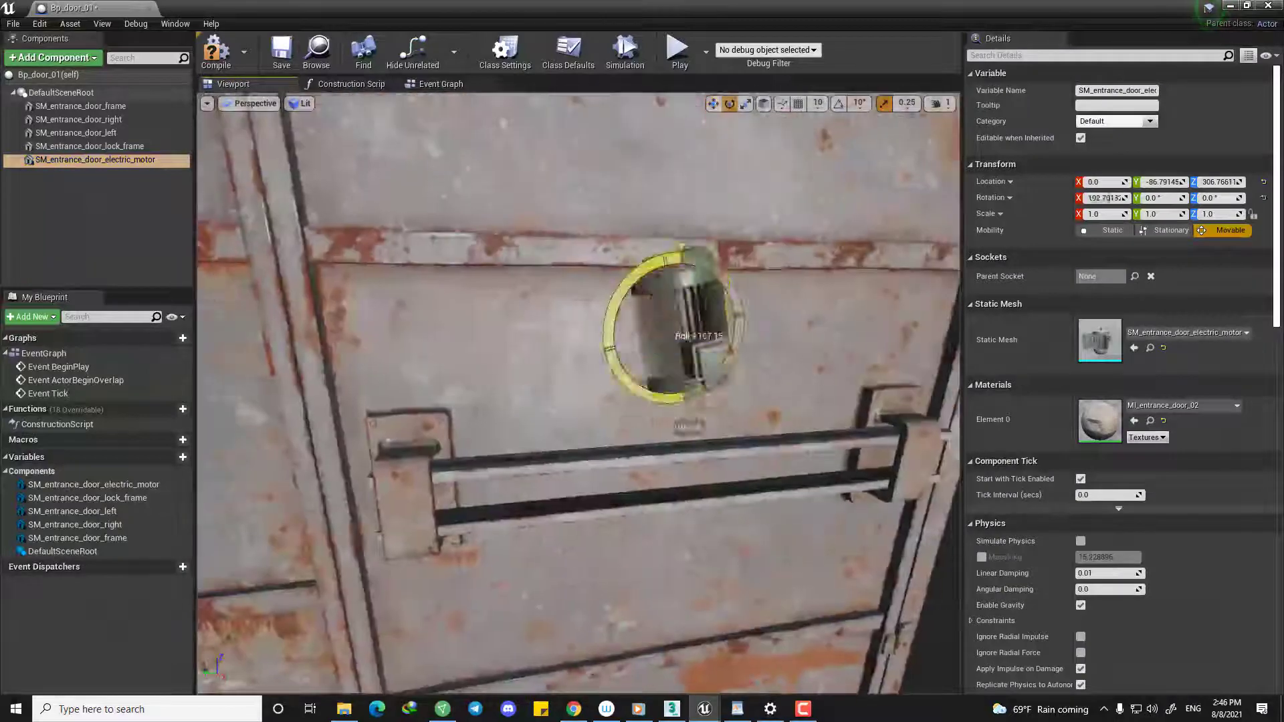
{"action": "key", "text": "ctrl+z"}
{"action": "key", "text": "w"}
{"action": "right_click_drag", "start_coordinate": [668, 402], "coordinate": [813, 111]}
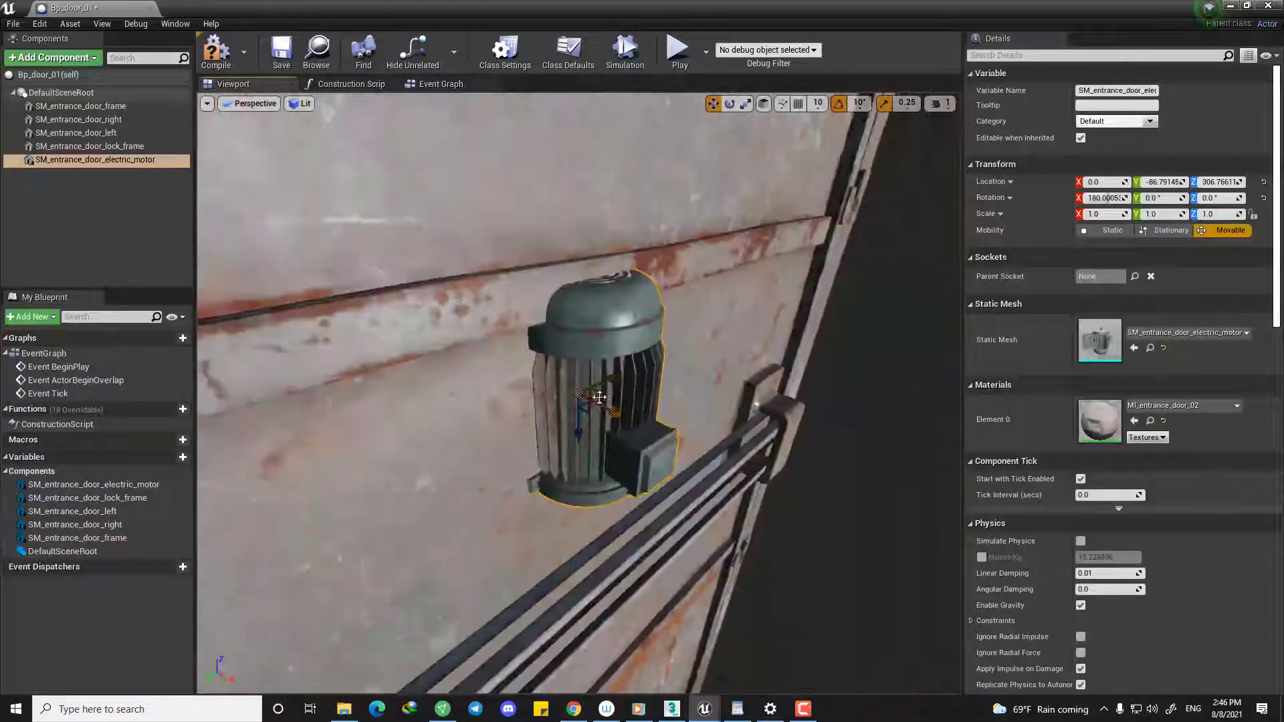
{"action": "left_click_drag", "start_coordinate": [654, 435], "coordinate": [602, 412]}
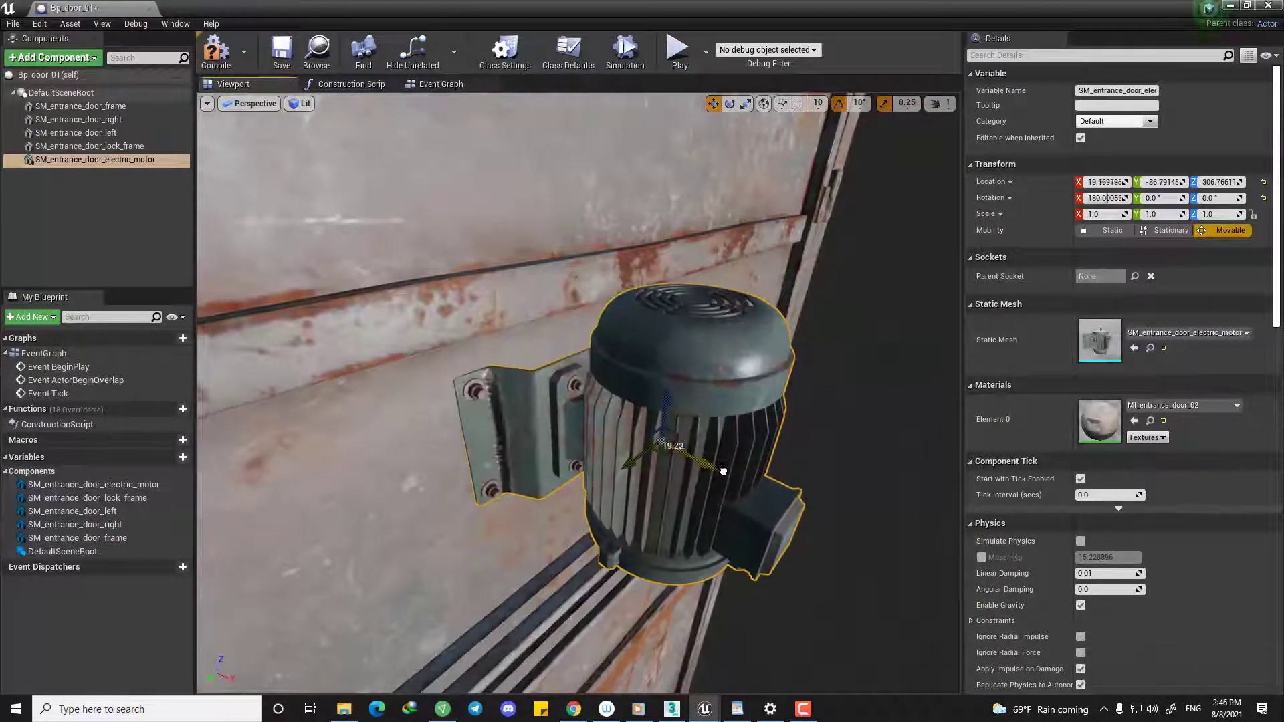
{"action": "left_click_drag", "start_coordinate": [723, 472], "coordinate": [725, 473]}
{"action": "right_click_drag", "start_coordinate": [726, 473], "coordinate": [629, 395]}
Undo the root replacement by SM_entrance_door_pinion and add that mesh as a separate component under DefaultSceneRoot.
{"action": "left_click_drag", "start_coordinate": [2, 186], "coordinate": [67, 93]}
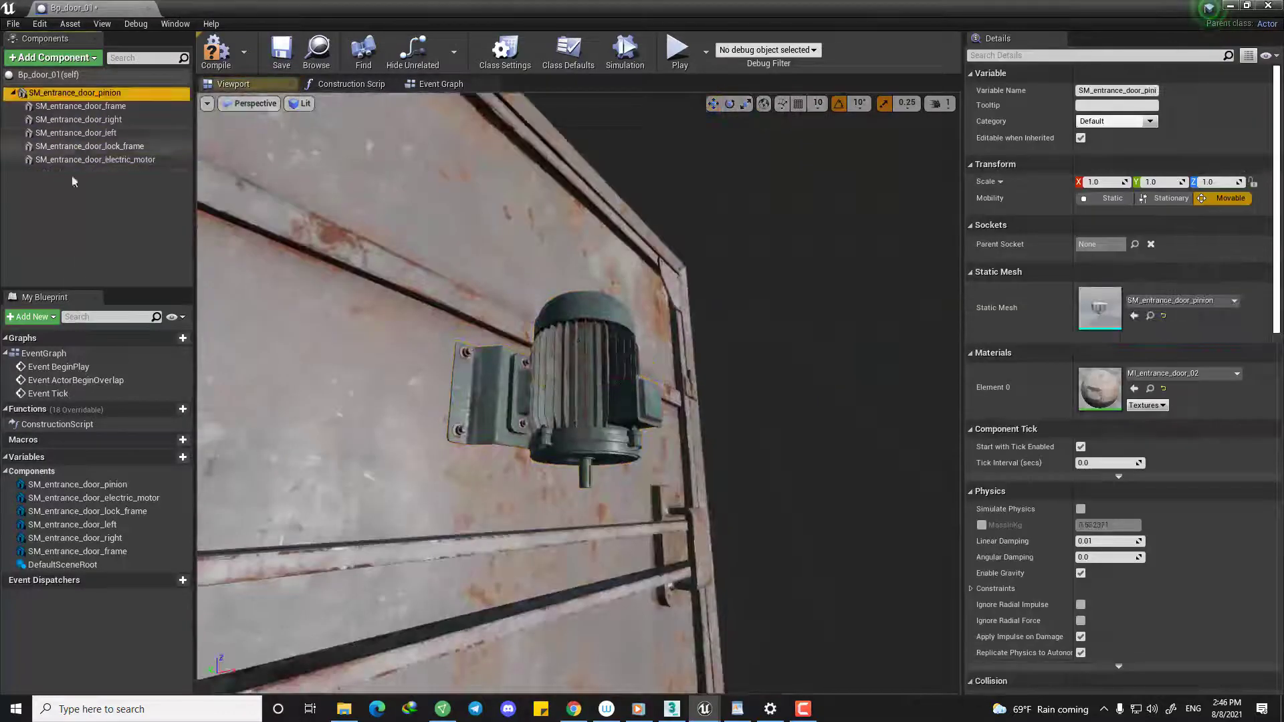
{"action": "key", "text": "ctrl+z"}
{"action": "left_click_drag", "start_coordinate": [75, 172], "coordinate": [55, 92]}
{"action": "left_click", "coordinate": [95, 111]}
Give the pinion the electric motor's location and lower it below the motor shaft, to Z about 283.06.
{"action": "right_click_drag", "start_coordinate": [535, 321], "coordinate": [602, 374]}
{"action": "left_click", "coordinate": [705, 167]}
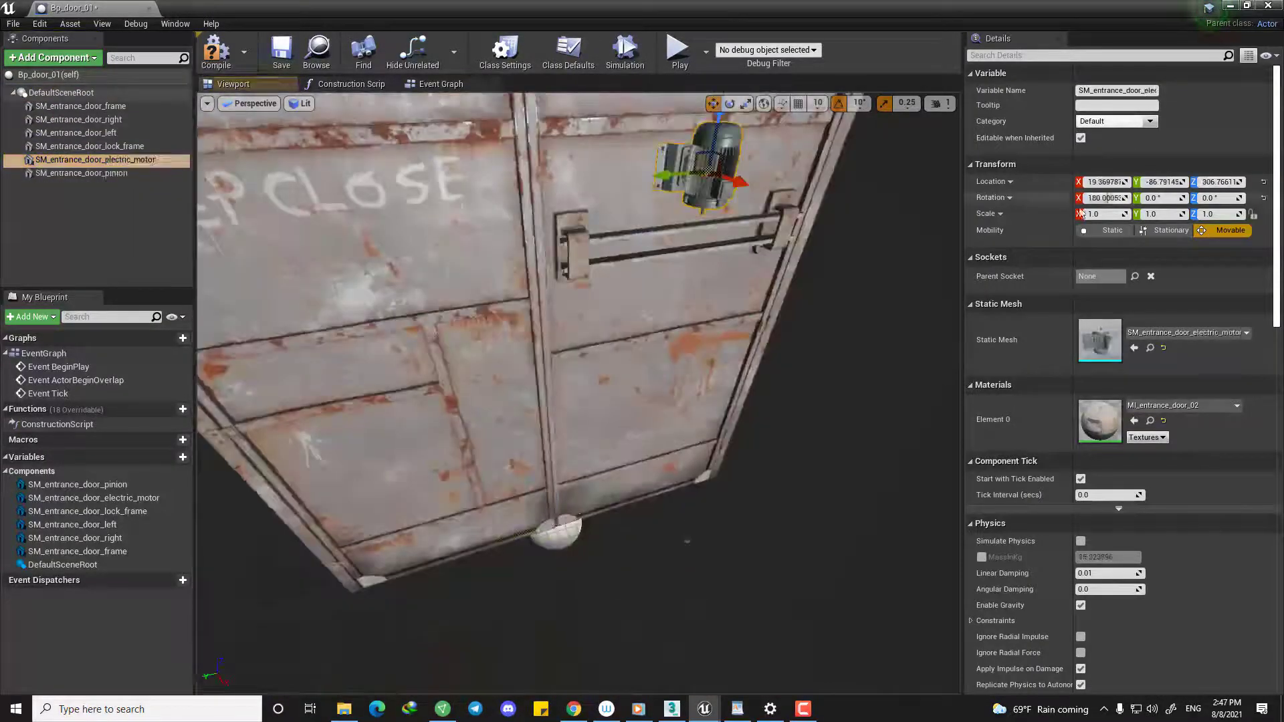
{"action": "left_click", "coordinate": [80, 172]}
{"action": "key", "text": "f"}
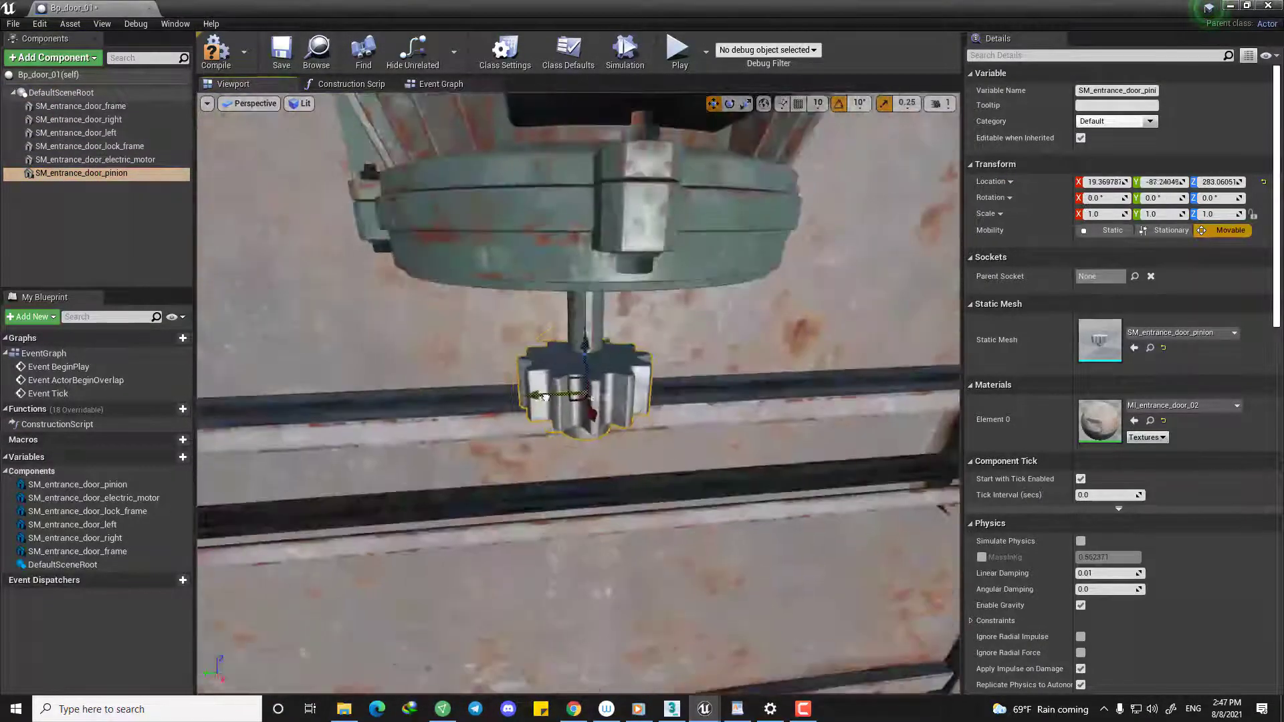
Flip the pinion to an X rotation of -180° and center it on the motor shaft.
{"action": "left_click_drag", "start_coordinate": [561, 459], "coordinate": [588, 455]}
{"action": "key", "text": "w"}
{"action": "left_click_drag", "start_coordinate": [588, 428], "coordinate": [508, 421], "text": "alt"}
{"action": "left_click_drag", "start_coordinate": [616, 367], "coordinate": [616, 354]}
{"action": "left_click_drag", "start_coordinate": [616, 387], "coordinate": [709, 401], "text": "alt"}
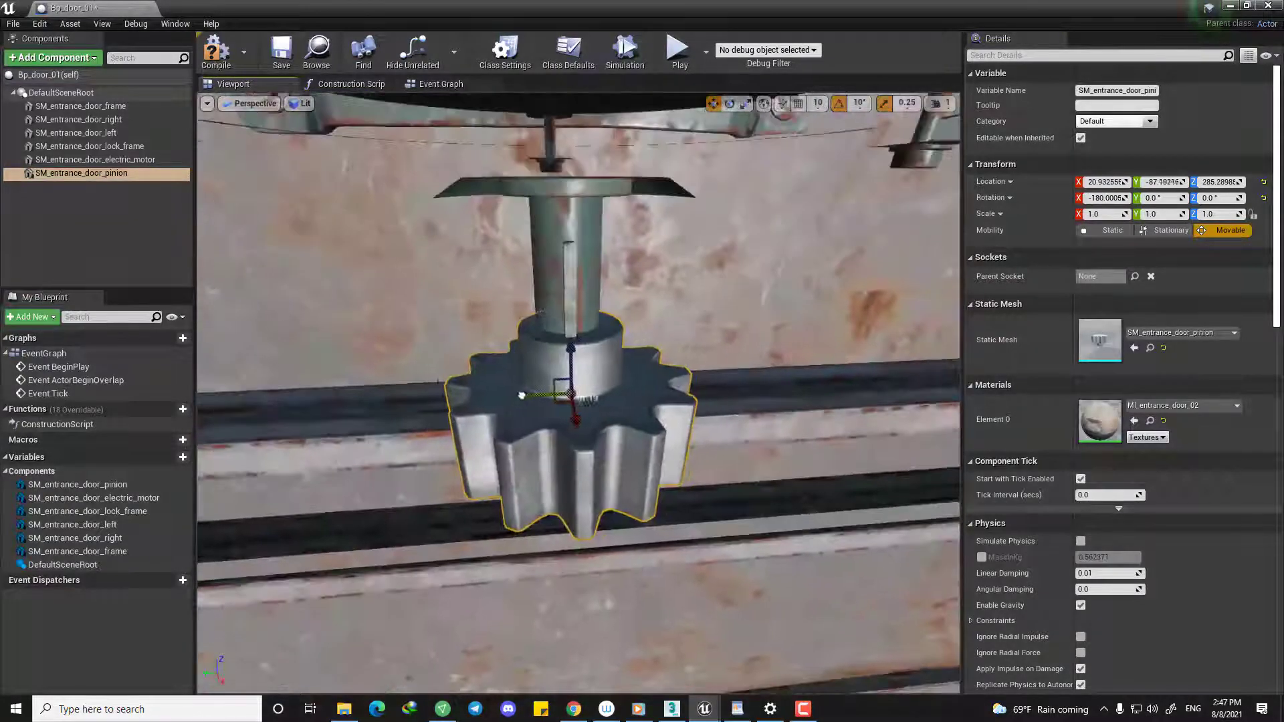
{"action": "left_click_drag", "start_coordinate": [522, 392], "coordinate": [454, 401], "text": "alt"}
{"action": "left_click_drag", "start_coordinate": [612, 401], "coordinate": [668, 381]}
{"action": "left_click_drag", "start_coordinate": [574, 328], "coordinate": [622, 335]}
Add the SM_entrance_door_lock mesh to the blueprint's components and attach it directly to DefaultSceneRoot.
{"action": "scroll", "coordinate": [601, 361], "scroll_direction": "down", "scroll_amount": 5}
{"action": "left_click_drag", "start_coordinate": [1, 91], "coordinate": [67, 100]}
{"action": "left_click_drag", "start_coordinate": [73, 186], "coordinate": [41, 93]}
Raise the lock bar to the lock frame on the right door, rotate it into orientation and seat it between the rails.
{"action": "scroll", "coordinate": [578, 393], "scroll_direction": "down", "scroll_amount": 8}
{"action": "left_click_drag", "start_coordinate": [551, 541], "coordinate": [602, 314]}
{"action": "key", "text": "f"}
{"action": "key", "text": "e"}
{"action": "left_click_drag", "start_coordinate": [610, 401], "coordinate": [696, 400]}
{"action": "key", "text": "w"}
{"action": "left_click_drag", "start_coordinate": [609, 396], "coordinate": [614, 396]}
Select the lock frame and the lock bar together and shift them along X relative to the right door.
{"action": "left_click_drag", "start_coordinate": [521, 496], "coordinate": [695, 561], "text": "alt"}
{"action": "left_click", "coordinate": [472, 462]}
{"action": "left_click", "coordinate": [408, 485], "text": "ctrl"}
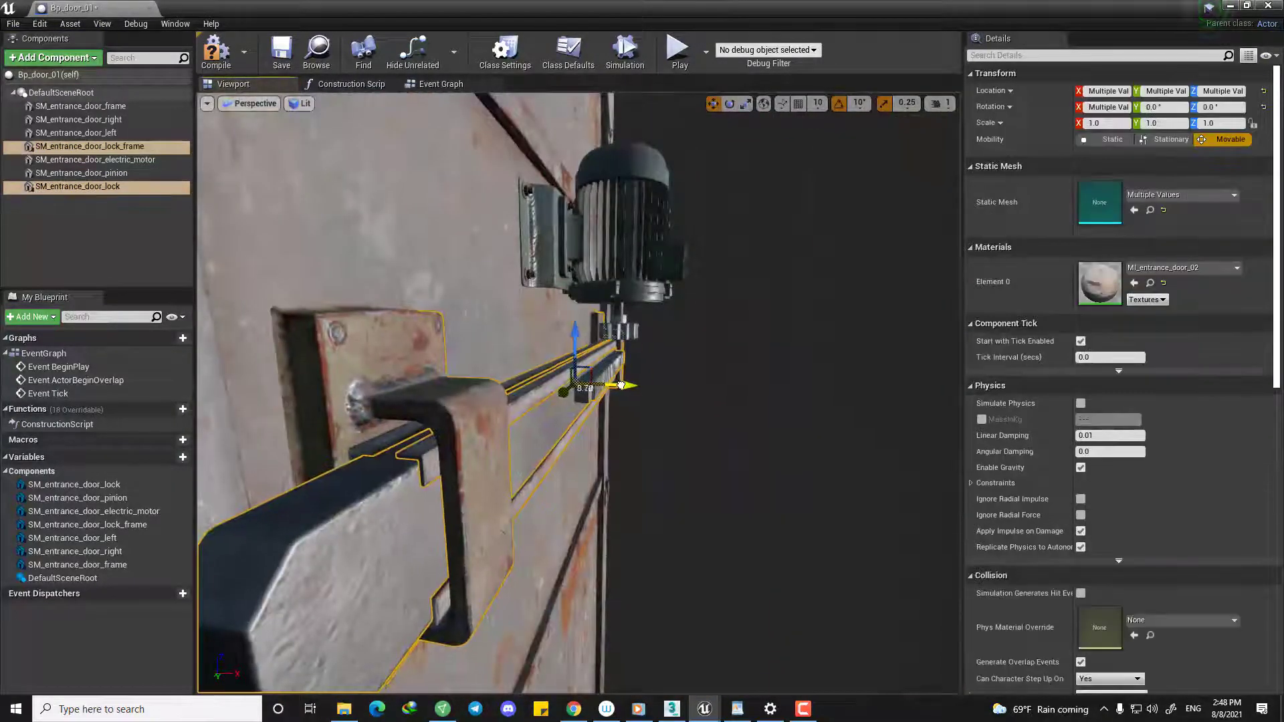
Select the electric motor and pinion together and move them so the pinion meshes with the lock bar's rack.
{"action": "left_click", "coordinate": [621, 250]}
{"action": "left_click_drag", "start_coordinate": [620, 281], "coordinate": [629, 354], "text": "alt"}
{"action": "scroll", "coordinate": [628, 354], "scroll_direction": "up", "scroll_amount": 4}
{"action": "left_click", "coordinate": [622, 394], "text": "ctrl"}
{"action": "left_click_drag", "start_coordinate": [627, 175], "coordinate": [627, 295]}
{"action": "left_click_drag", "start_coordinate": [562, 349], "coordinate": [442, 374], "text": "alt"}
{"action": "scroll", "coordinate": [562, 349], "scroll_direction": "up", "scroll_amount": 2}
{"action": "left_click_drag", "start_coordinate": [587, 331], "coordinate": [582, 331]}
{"action": "left_click_drag", "start_coordinate": [587, 330], "coordinate": [587, 494], "text": "alt"}
{"action": "scroll", "coordinate": [587, 330], "scroll_direction": "down", "scroll_amount": 10}
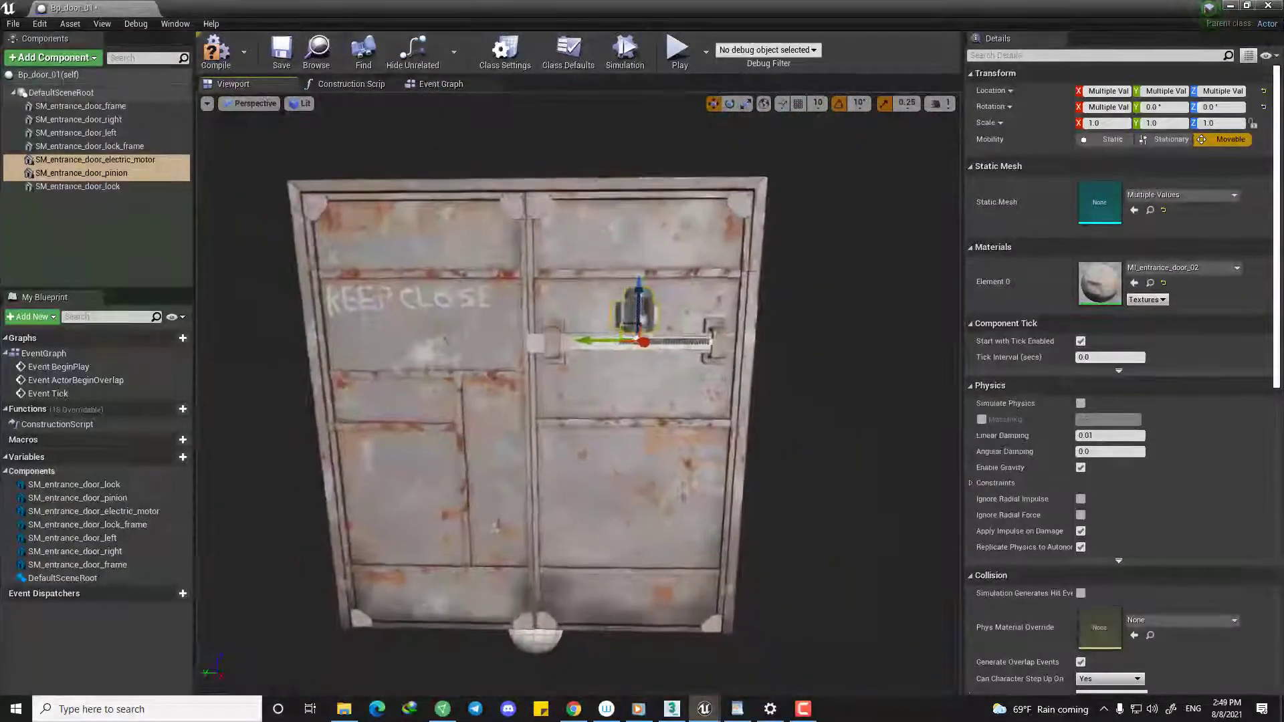
Select the lock bar, check its rack against the pinion, and undo the last change.
{"action": "mouse_move", "coordinate": [608, 9]}
{"action": "left_mouse_down"}
{"action": "mouse_move", "coordinate": [591, 716]}
{"action": "mouse_move", "coordinate": [593, 1]}
{"action": "left_mouse_up"}
{"action": "scroll", "coordinate": [569, 402], "scroll_direction": "up", "scroll_amount": 8}
{"action": "left_click_drag", "start_coordinate": [569, 401], "coordinate": [580, 294], "text": "alt"}
{"action": "left_click", "coordinate": [518, 433]}
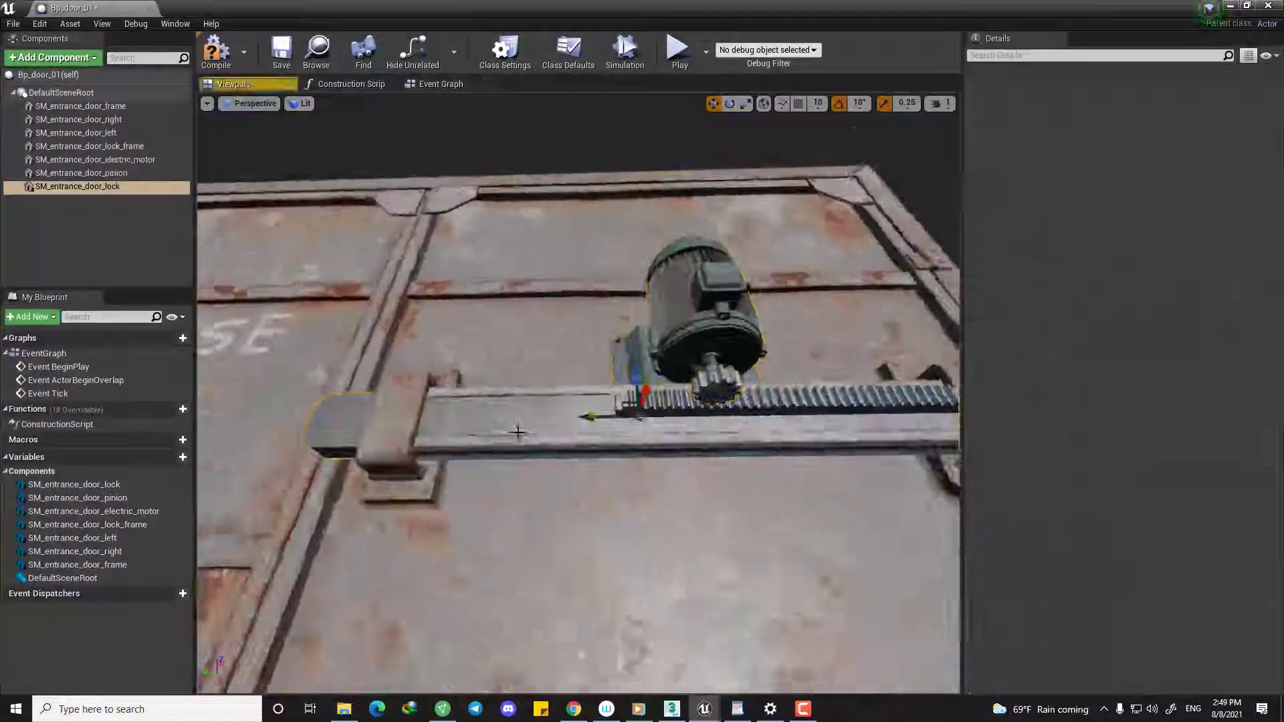
{"action": "key", "text": "ctrl+z"}
Select the electric motor and pinion together and refine their position along the lock bar's rack.
{"action": "left_click", "coordinate": [610, 338]}
{"action": "left_click", "coordinate": [611, 410], "text": "ctrl"}
{"action": "scroll", "coordinate": [579, 402], "scroll_direction": "up", "scroll_amount": 3}
{"action": "mouse_move", "coordinate": [557, 512]}
{"action": "right_mouse_down"}
{"action": "mouse_move", "coordinate": [508, 501]}
{"action": "mouse_move", "coordinate": [569, 514]}
{"action": "right_mouse_up"}
{"action": "scroll", "coordinate": [556, 512], "scroll_direction": "up", "scroll_amount": 3}
Add the SM_entrance_door_lock_frame_end mesh under DefaultSceneRoot, move it to X about 63.96 and rotate it -90° about Z.
{"action": "left_click_drag", "start_coordinate": [1, 426], "coordinate": [87, 149]}
{"action": "left_click_drag", "start_coordinate": [87, 160], "coordinate": [61, 92]}
{"action": "scroll", "coordinate": [579, 395], "scroll_direction": "down", "scroll_amount": 4}
{"action": "right_click_drag", "start_coordinate": [578, 394], "coordinate": [578, 468]}
{"action": "key", "text": "e"}
{"action": "left_click_drag", "start_coordinate": [572, 672], "coordinate": [636, 662]}
{"action": "key", "text": "w"}
Give the lock frame end the lock frame's location and slide it onto the left door, level with the lock bar.
{"action": "left_click", "coordinate": [570, 268]}
{"action": "left_click", "coordinate": [580, 622]}
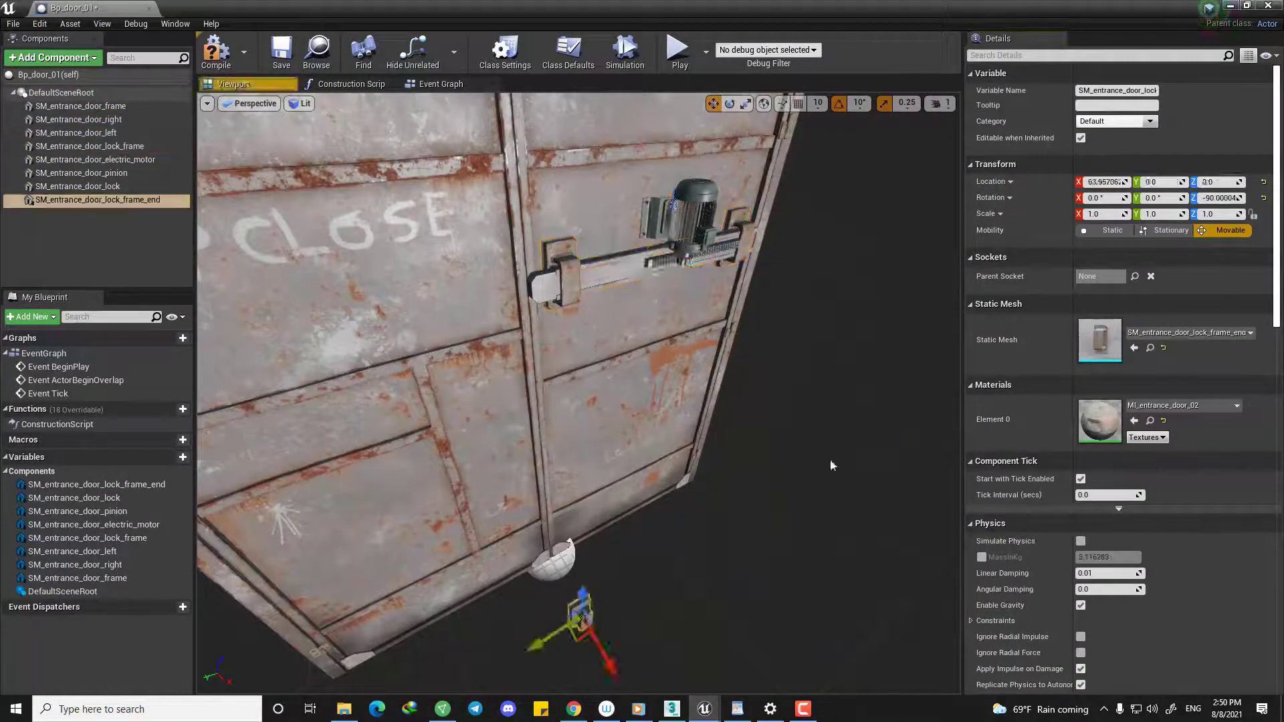
{"action": "left_click", "coordinate": [1002, 184], "text": "shift"}
{"action": "left_click_drag", "start_coordinate": [646, 270], "coordinate": [468, 306]}
{"action": "key", "text": "f"}
{"action": "left_click_drag", "start_coordinate": [591, 387], "coordinate": [591, 320], "text": "alt"}
{"action": "key", "text": "e"}
Select the lock frame, electric motor, pinion, lock bar and lock frame end together for moving as a group.
{"action": "right_click_drag", "start_coordinate": [590, 388], "coordinate": [569, 401]}
{"action": "left_click", "coordinate": [802, 315], "text": "ctrl"}
{"action": "left_click", "coordinate": [811, 381], "text": "ctrl"}
{"action": "left_click", "coordinate": [665, 401], "text": "ctrl"}
{"action": "left_click", "coordinate": [587, 401], "text": "ctrl"}
{"action": "key", "text": "w"}
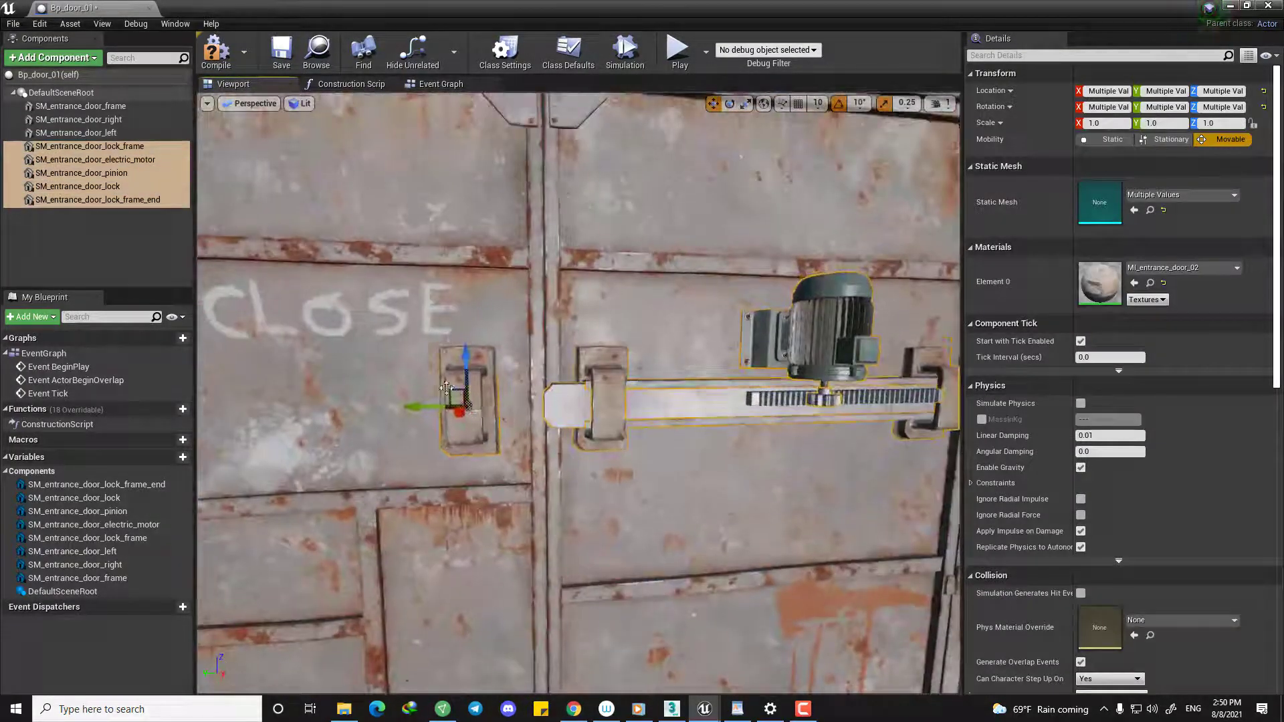
{"action": "left_click", "coordinate": [668, 394]}
{"action": "right_click_drag", "start_coordinate": [669, 395], "coordinate": [715, 395]}
Select the lock parts in combination and adjust how the brackets and lock bar line up across both doors.
{"action": "left_click", "coordinate": [630, 374]}
{"action": "left_click", "coordinate": [410, 281], "text": "ctrl"}
{"action": "left_click", "coordinate": [409, 365], "text": "ctrl"}
{"action": "right_click_drag", "start_coordinate": [468, 374], "coordinate": [401, 381]}
{"action": "left_click", "coordinate": [468, 390], "text": "ctrl"}
{"action": "left_click", "coordinate": [535, 379], "text": "ctrl"}
{"action": "right_click_drag", "start_coordinate": [559, 410], "coordinate": [622, 401]}
{"action": "right_click_drag", "start_coordinate": [438, 400], "coordinate": [375, 395]}
{"action": "left_click", "coordinate": [629, 380]}
{"action": "right_click_drag", "start_coordinate": [628, 380], "coordinate": [669, 348]}
Undo the last lock part change and nudge the lock parts into their final alignment.
{"action": "left_click", "coordinate": [468, 375]}
{"action": "left_click", "coordinate": [632, 345], "text": "ctrl"}
{"action": "key", "text": "ctrl+z"}
{"action": "left_click_drag", "start_coordinate": [428, 423], "coordinate": [431, 426]}
{"action": "right_click_drag", "start_coordinate": [609, 456], "coordinate": [535, 445]}
Compile and save the Bp_door_01 blueprint, and select the SM_entrance_door_right component.
{"action": "left_click", "coordinate": [215, 52]}
{"action": "left_click", "coordinate": [281, 52]}
{"action": "mouse_move", "coordinate": [815, 410]}
{"action": "right_mouse_down"}
{"action": "mouse_move", "coordinate": [876, 410]}
{"action": "mouse_move", "coordinate": [814, 409]}
{"action": "right_mouse_up"}
{"action": "left_click", "coordinate": [814, 410]}
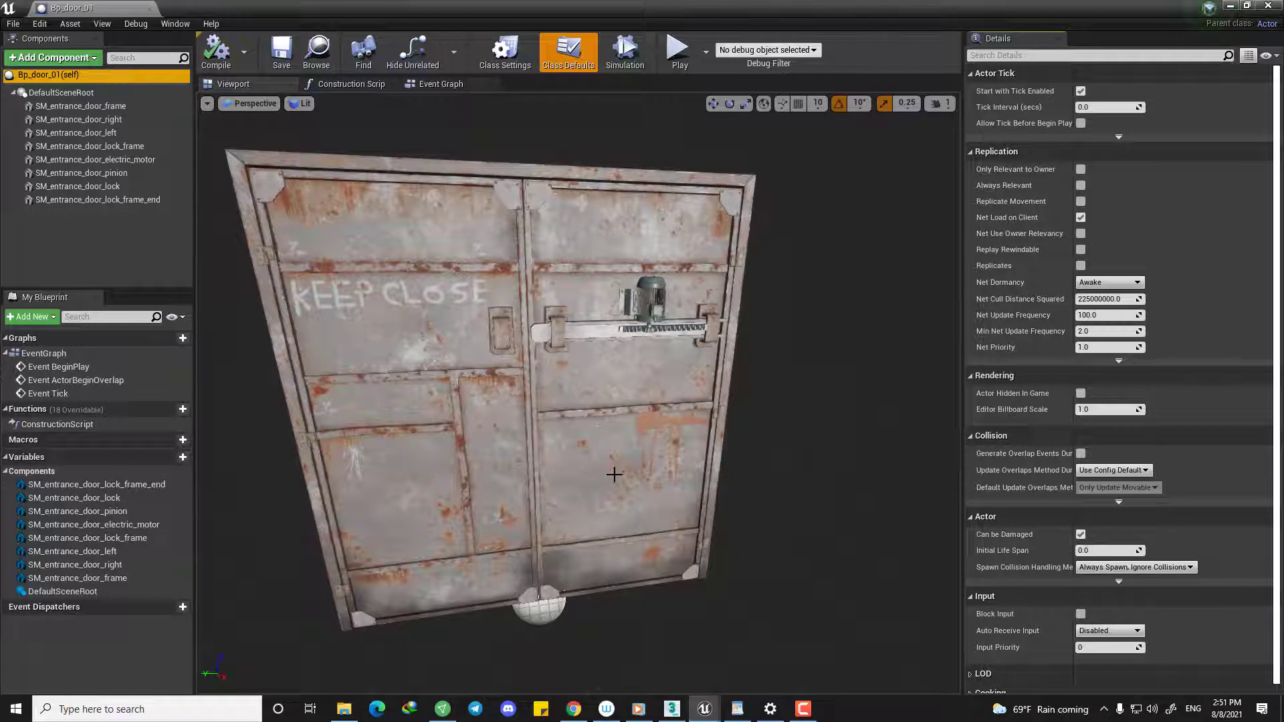
{"action": "left_click", "coordinate": [645, 474]}
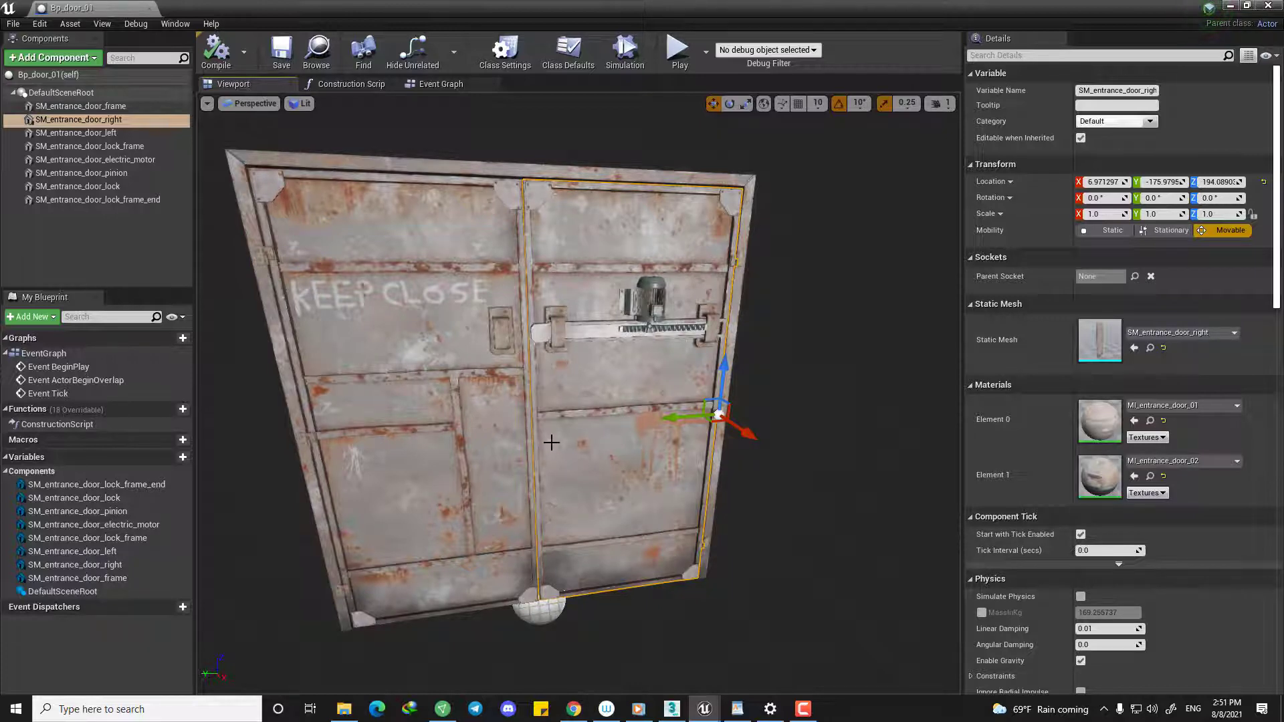
Turn off rotation snapping, test-swing the right door about its vertical hinge axis, and undo the rotation.
{"action": "left_click_drag", "start_coordinate": [551, 442], "coordinate": [645, 506], "text": "alt"}
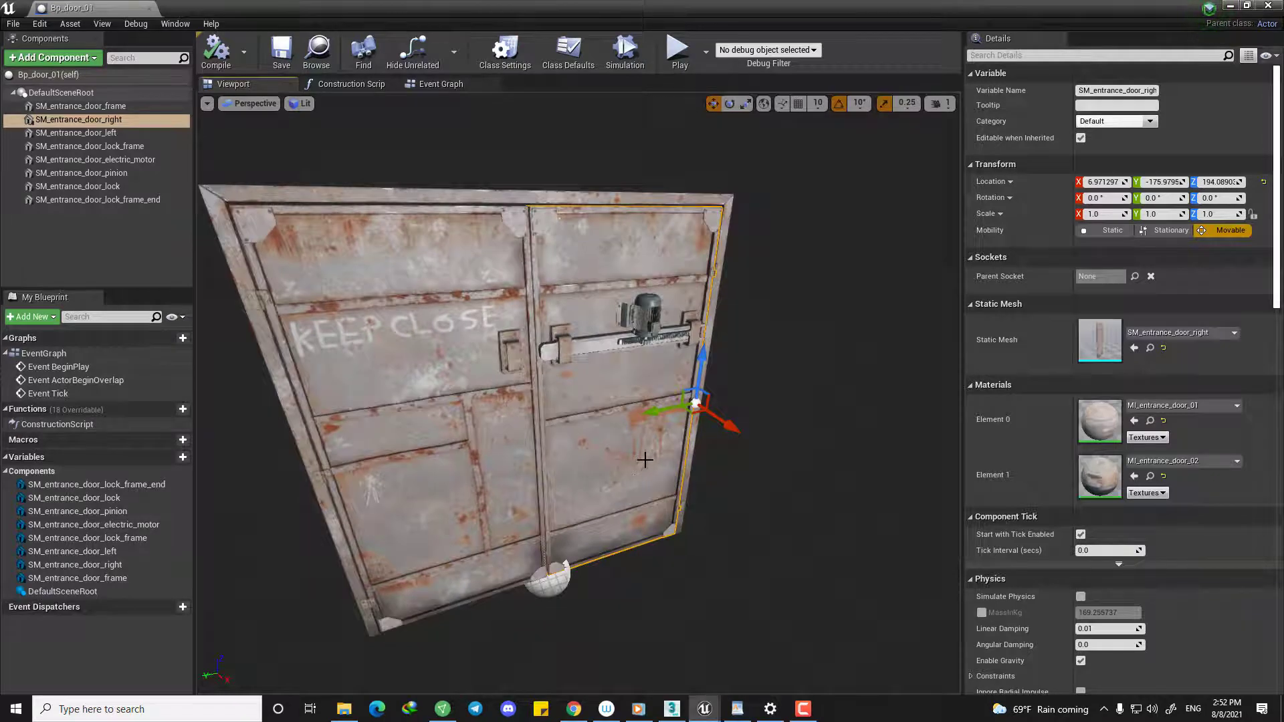
{"action": "key", "text": "e"}
{"action": "left_click_drag", "start_coordinate": [678, 437], "coordinate": [763, 465]}
{"action": "left_click", "coordinate": [838, 103]}
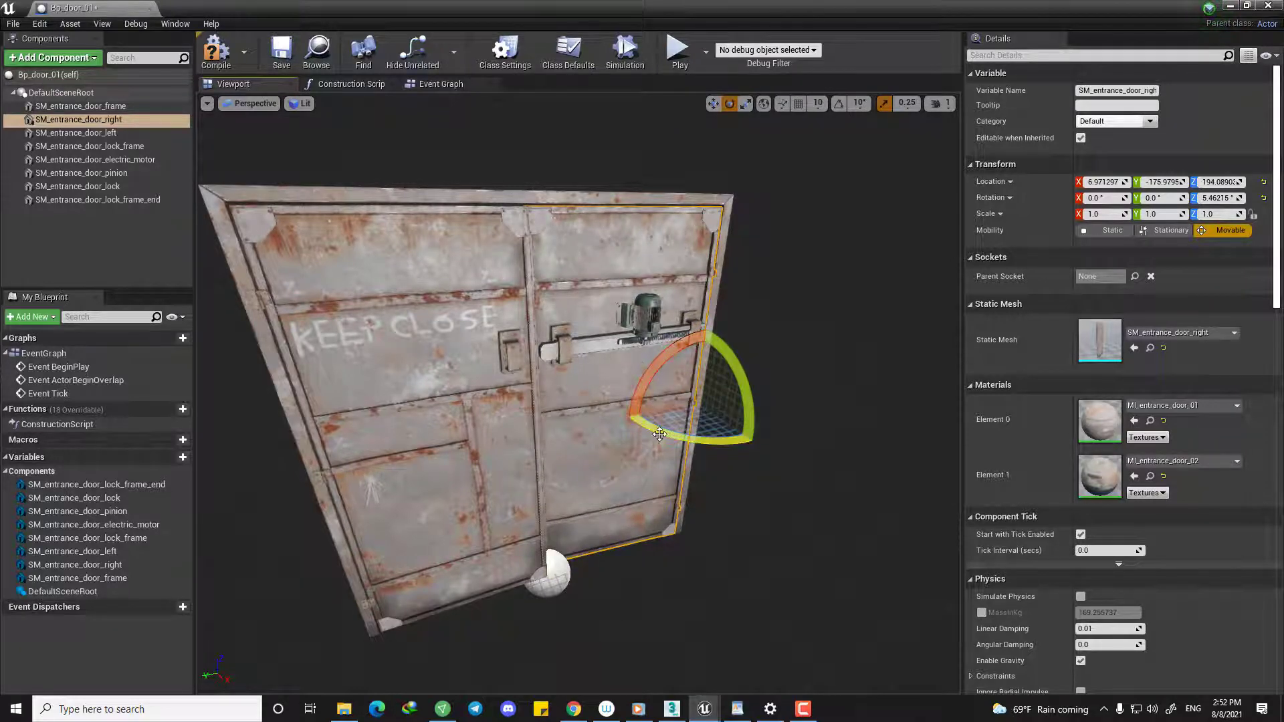
{"action": "left_click_drag", "start_coordinate": [660, 434], "coordinate": [696, 438]}
{"action": "key", "text": "ctrl+z"}
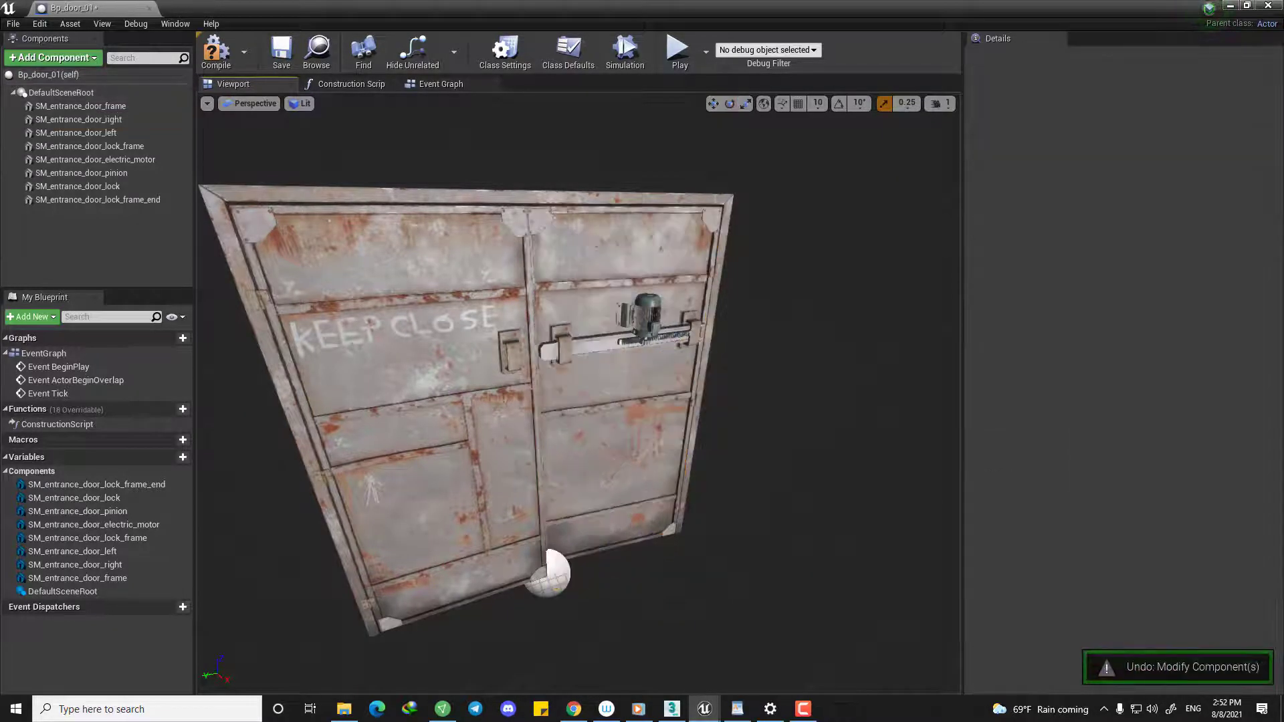
{"action": "right_click_drag", "start_coordinate": [635, 305], "coordinate": [582, 305]}
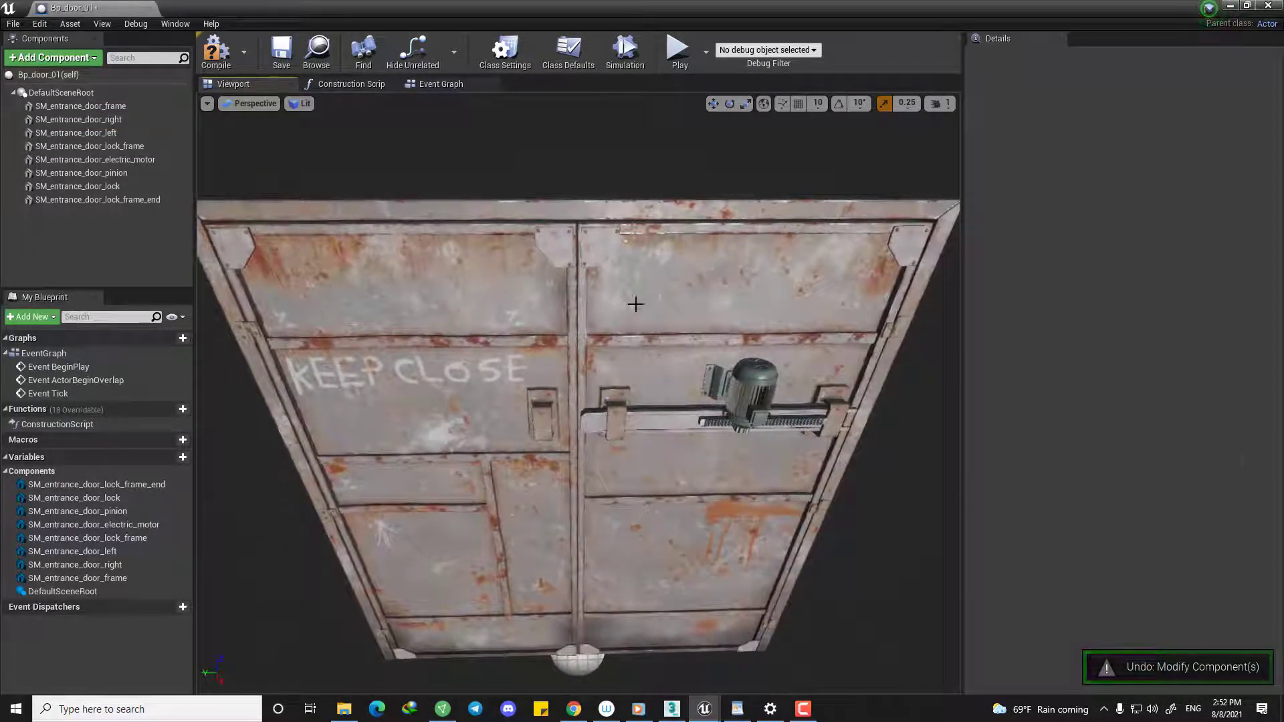
{"action": "left_click", "coordinate": [591, 327]}
{"action": "right_click_drag", "start_coordinate": [600, 400], "coordinate": [577, 383]}
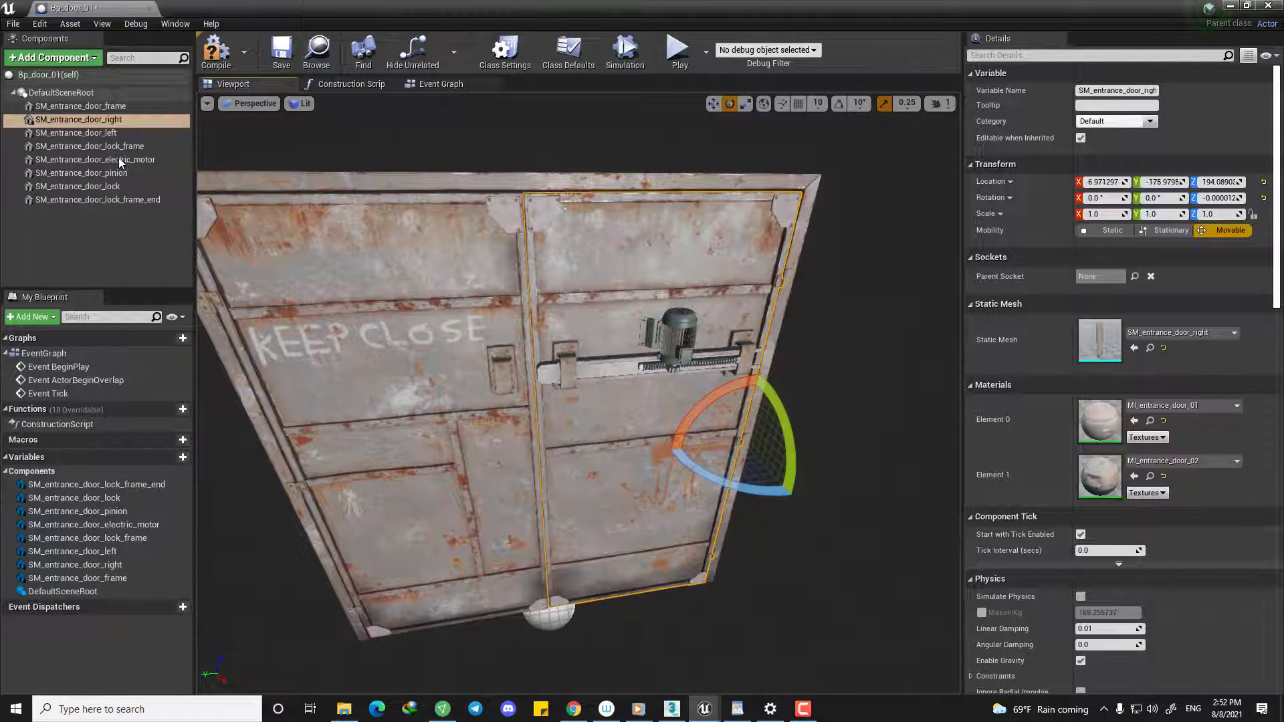
Select the electric motor, pinion, lock and lock frame together and attach them to SM_entrance_door_left.
{"action": "double_click", "coordinate": [95, 159]}
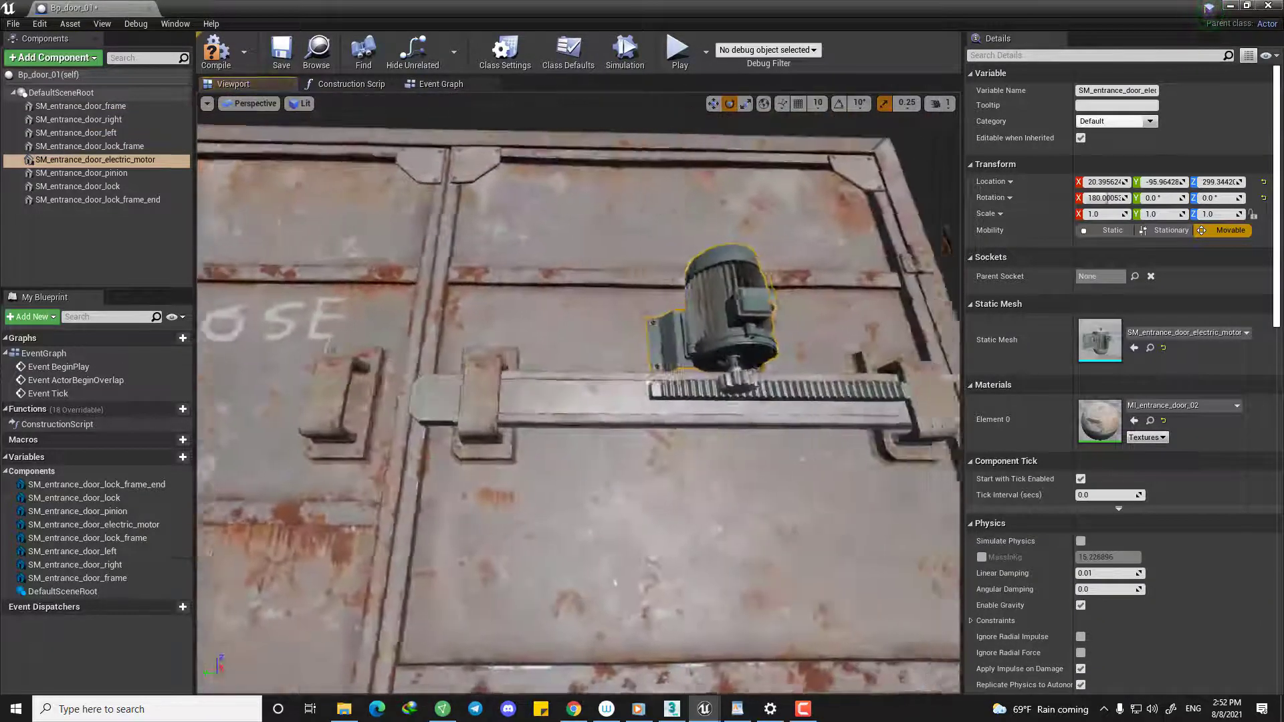
{"action": "right_click_drag", "start_coordinate": [729, 324], "coordinate": [672, 324]}
{"action": "key", "text": "w"}
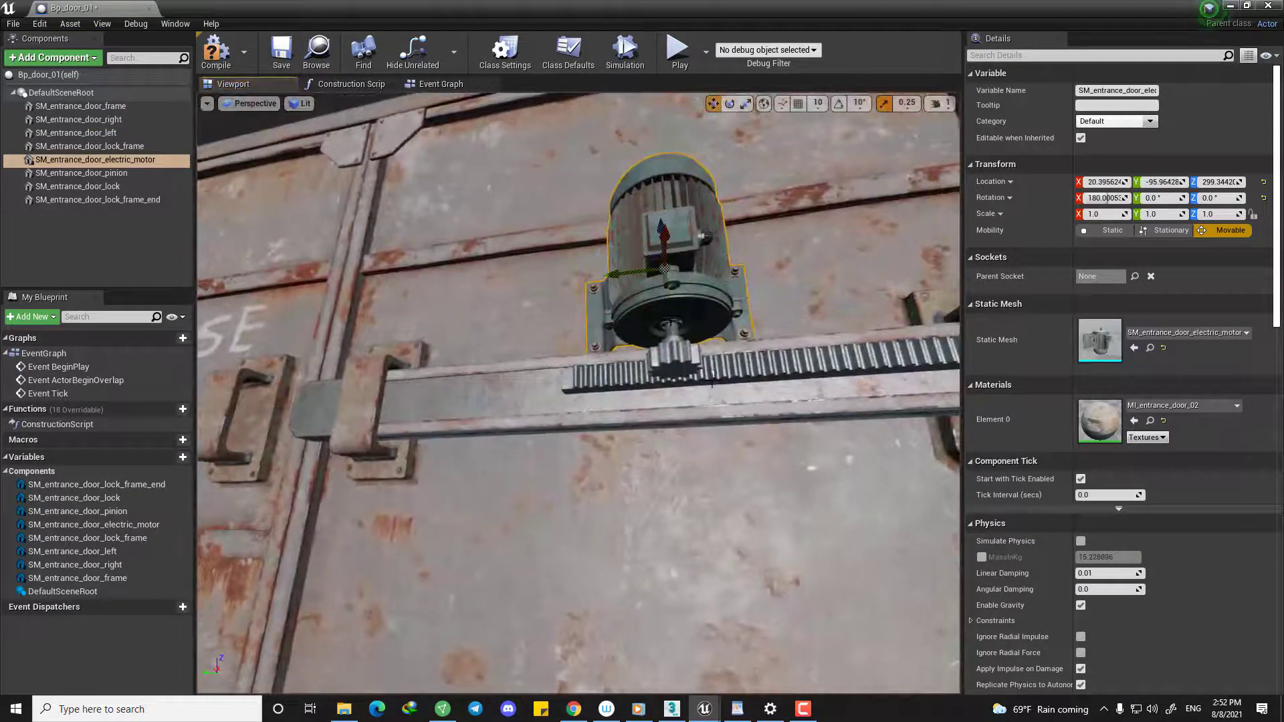
{"action": "right_click_drag", "start_coordinate": [713, 379], "coordinate": [493, 356]}
{"action": "left_click", "coordinate": [544, 353], "text": "ctrl"}
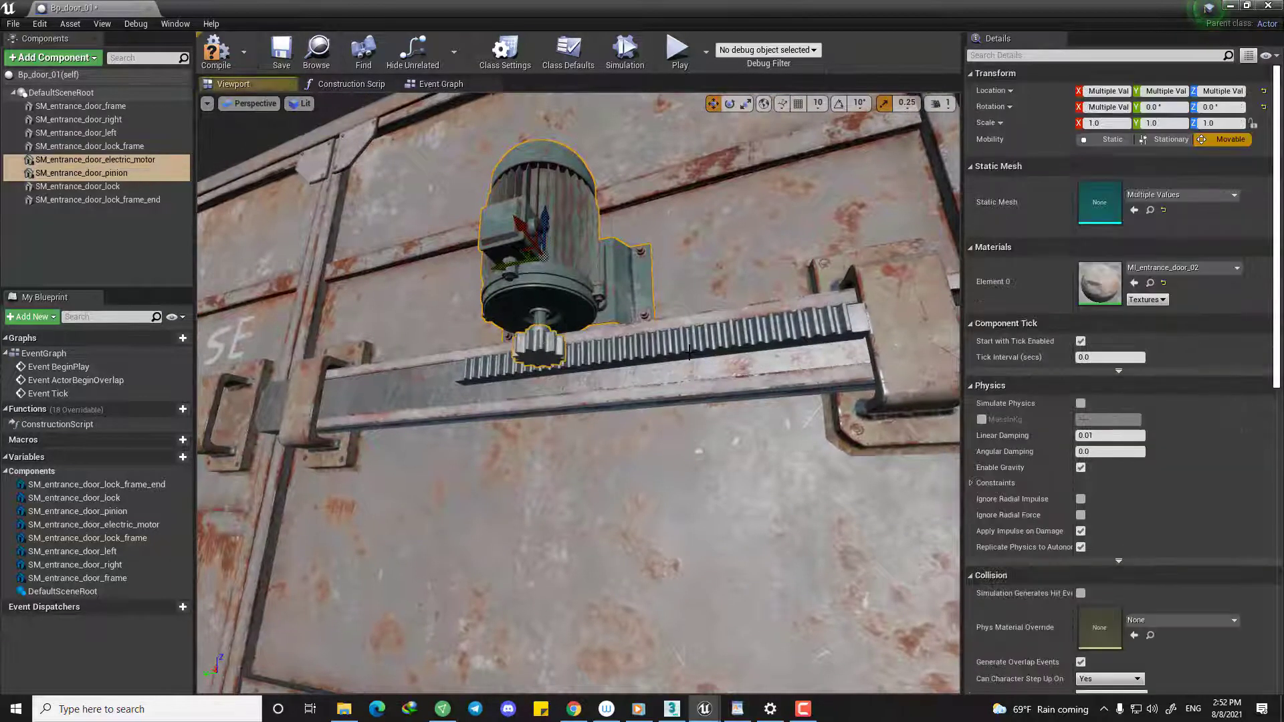
{"action": "left_click", "coordinate": [625, 380], "text": "ctrl"}
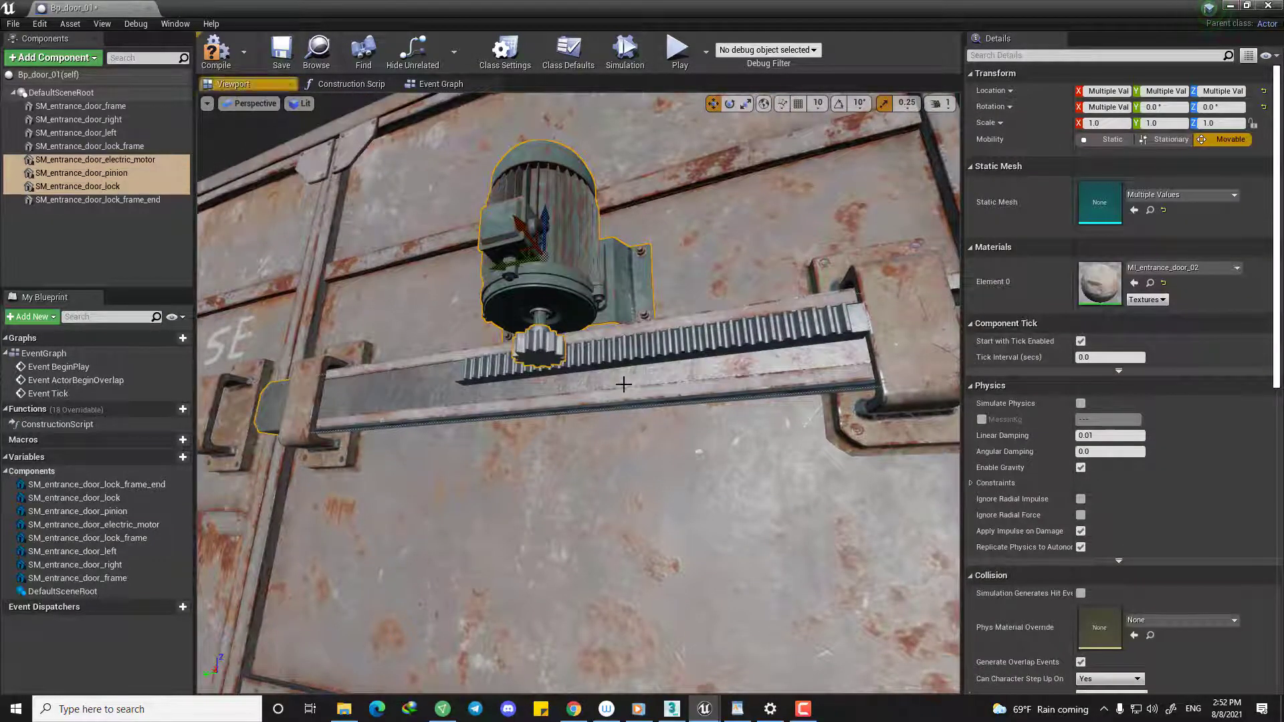
{"action": "right_click_drag", "start_coordinate": [625, 381], "coordinate": [428, 363]}
{"action": "left_click", "coordinate": [520, 361], "text": "ctrl"}
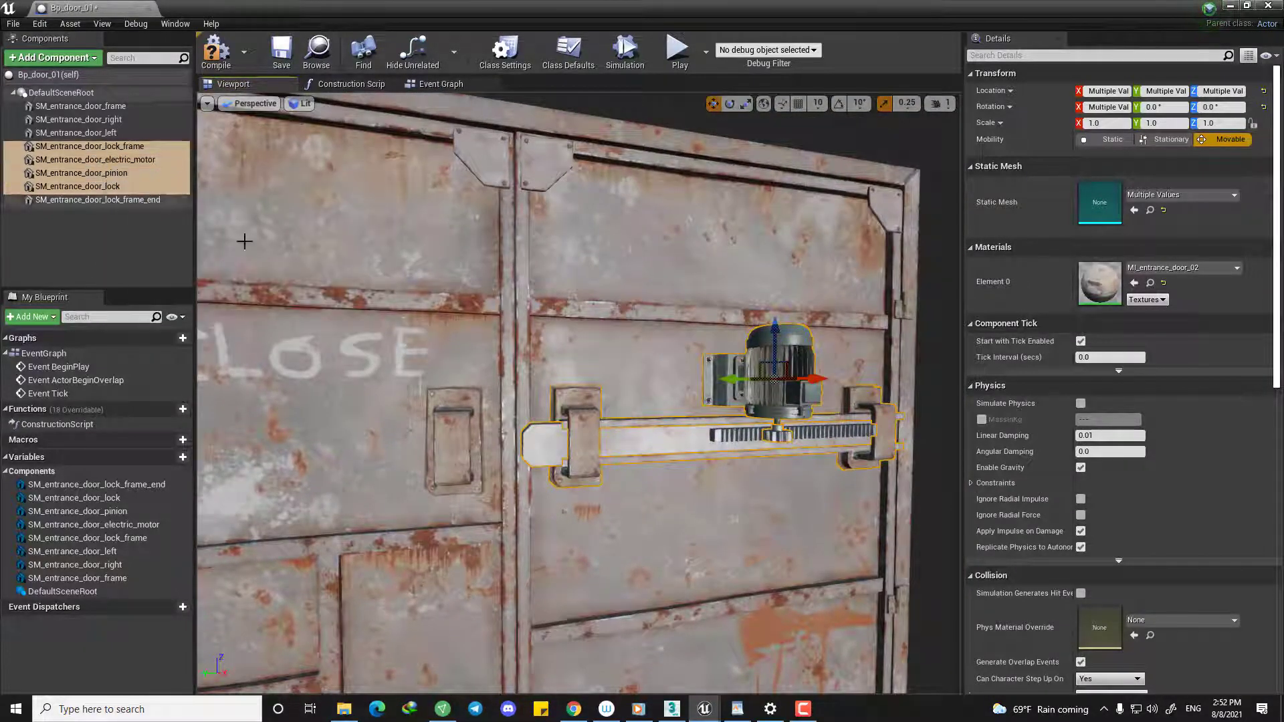
{"action": "left_click_drag", "start_coordinate": [122, 145], "coordinate": [81, 133]}
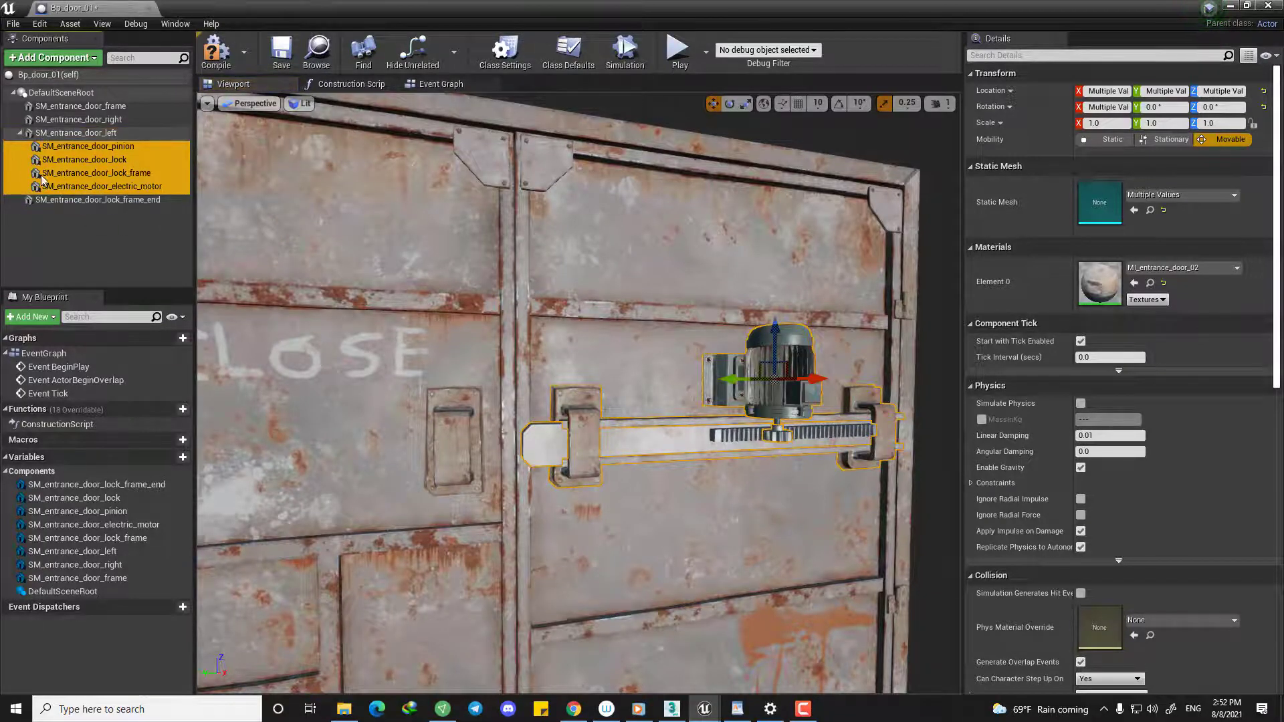
{"action": "scroll", "coordinate": [333, 268], "scroll_direction": "down", "scroll_amount": 5}
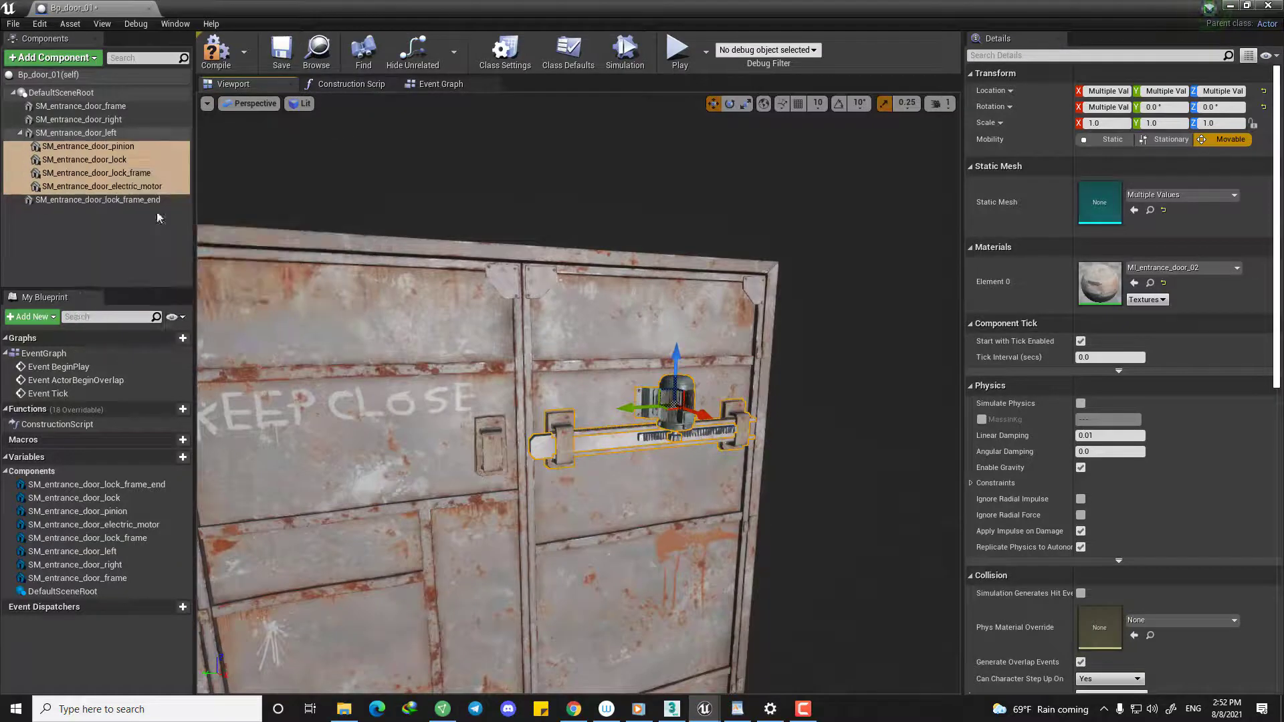
{"action": "right_click_drag", "start_coordinate": [333, 301], "coordinate": [394, 326]}
{"action": "double_click", "coordinate": [76, 133]}
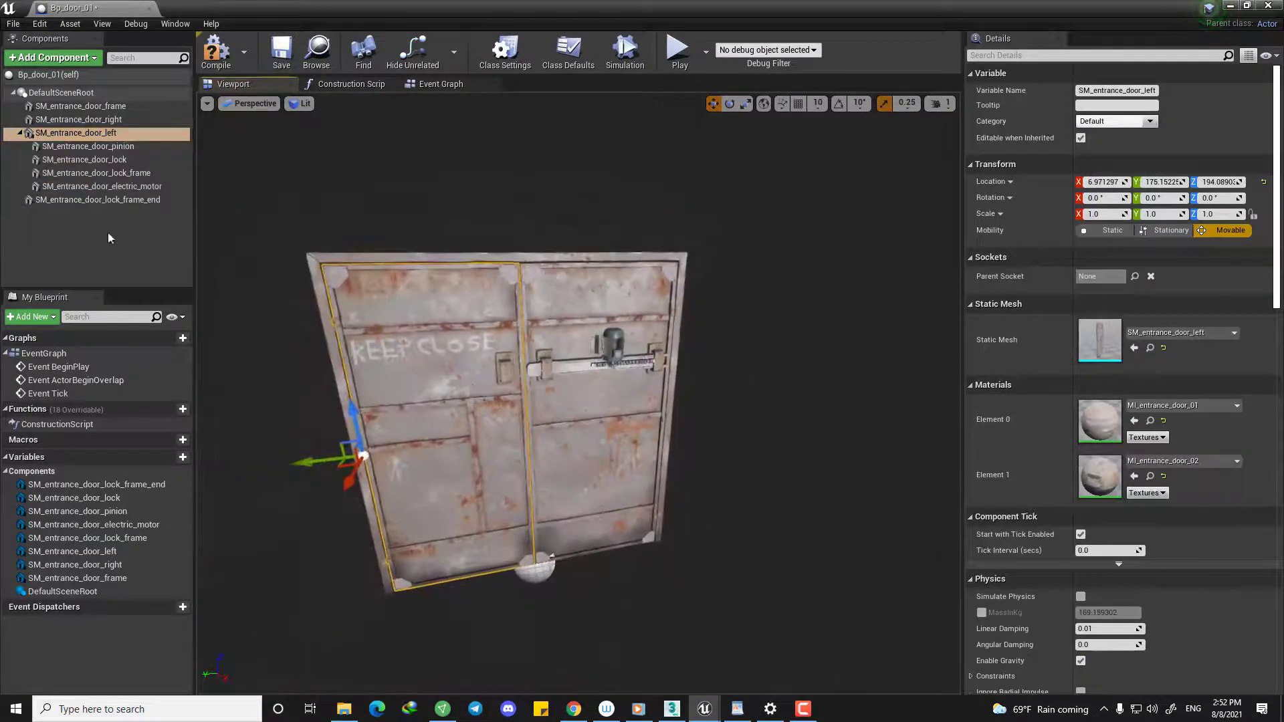
Reparent the pinion, lock, lock frame and electric motor components from SM_entrance_door_left to SM_entrance_door_right.
{"action": "left_click", "coordinate": [107, 148]}
{"action": "left_click", "coordinate": [100, 186], "text": "shift"}
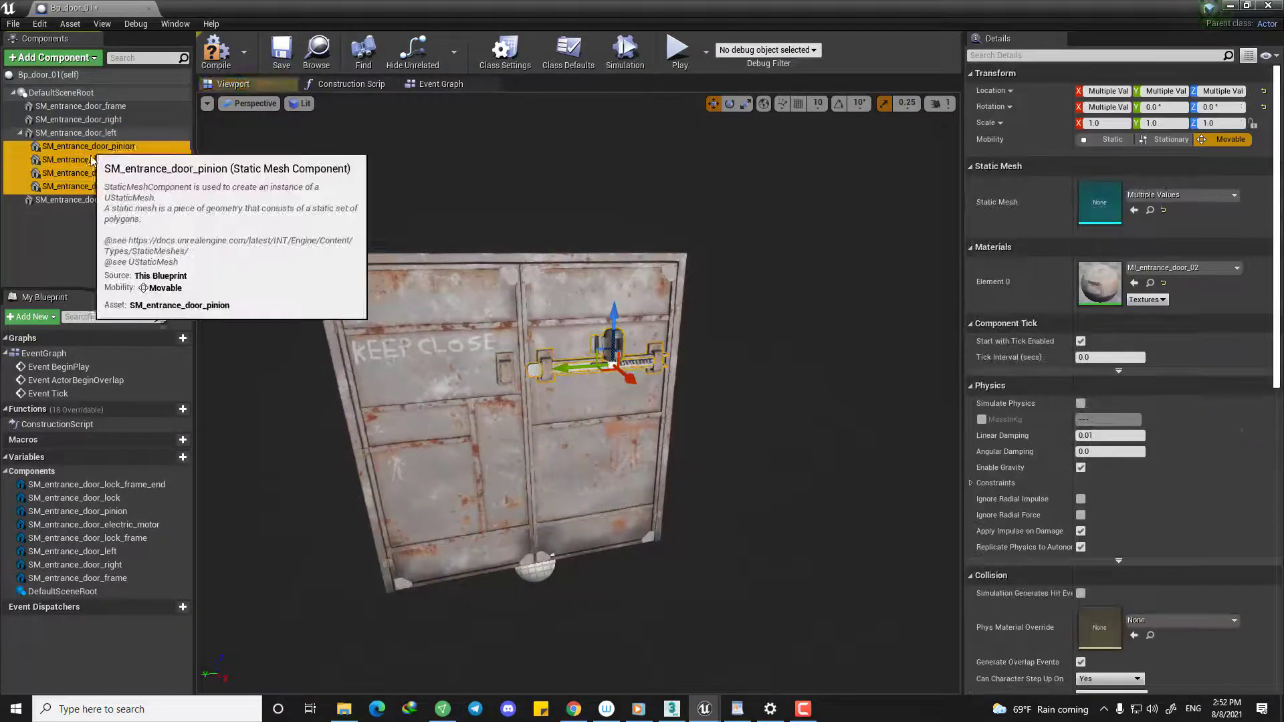
{"action": "left_click_drag", "start_coordinate": [102, 157], "coordinate": [99, 118]}
{"action": "left_click", "coordinate": [93, 218]}
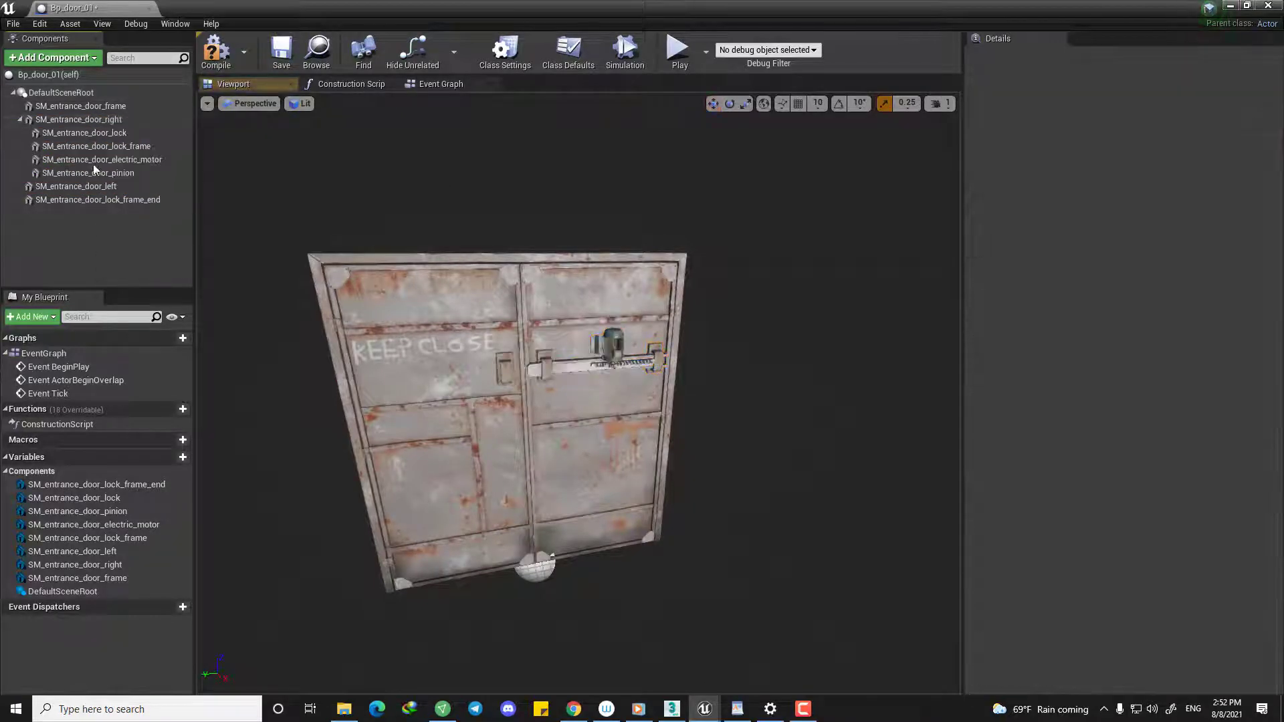
Test-swing SM_entrance_door_right together with its attached lock parts, and undo the rotation.
{"action": "double_click", "coordinate": [107, 123]}
{"action": "key", "text": "e"}
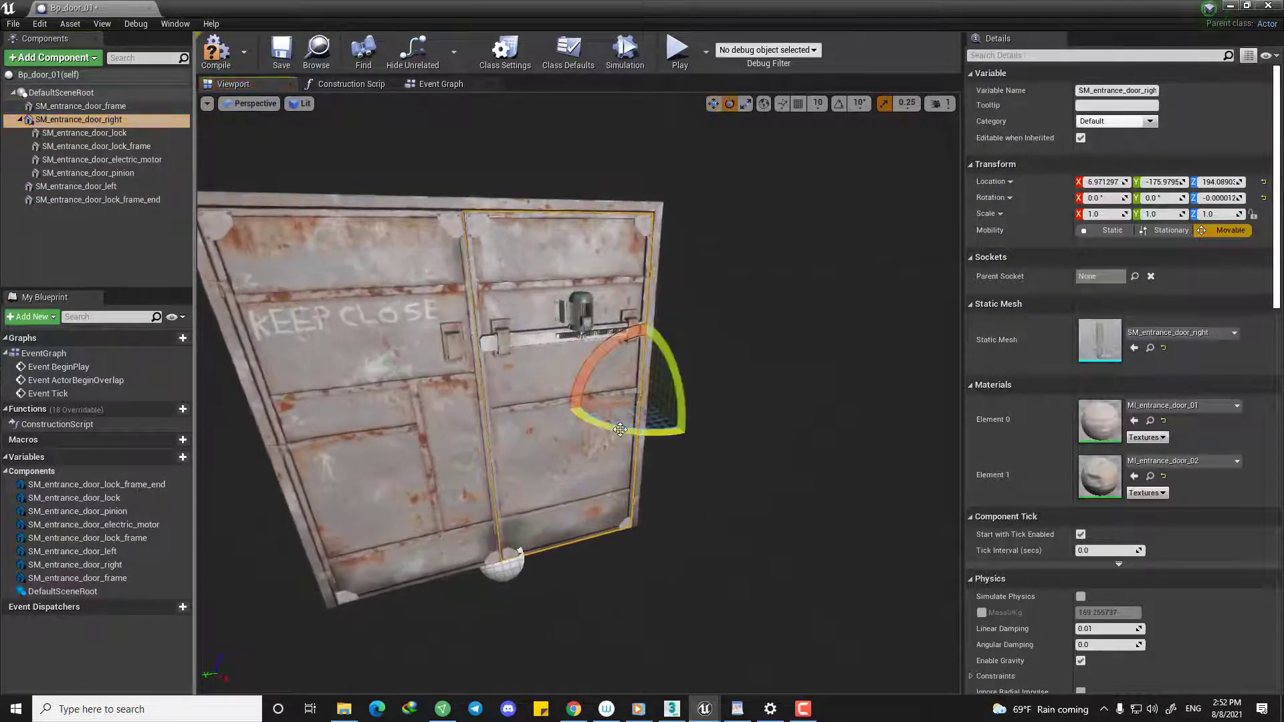
{"action": "left_click_drag", "start_coordinate": [601, 444], "coordinate": [642, 436]}
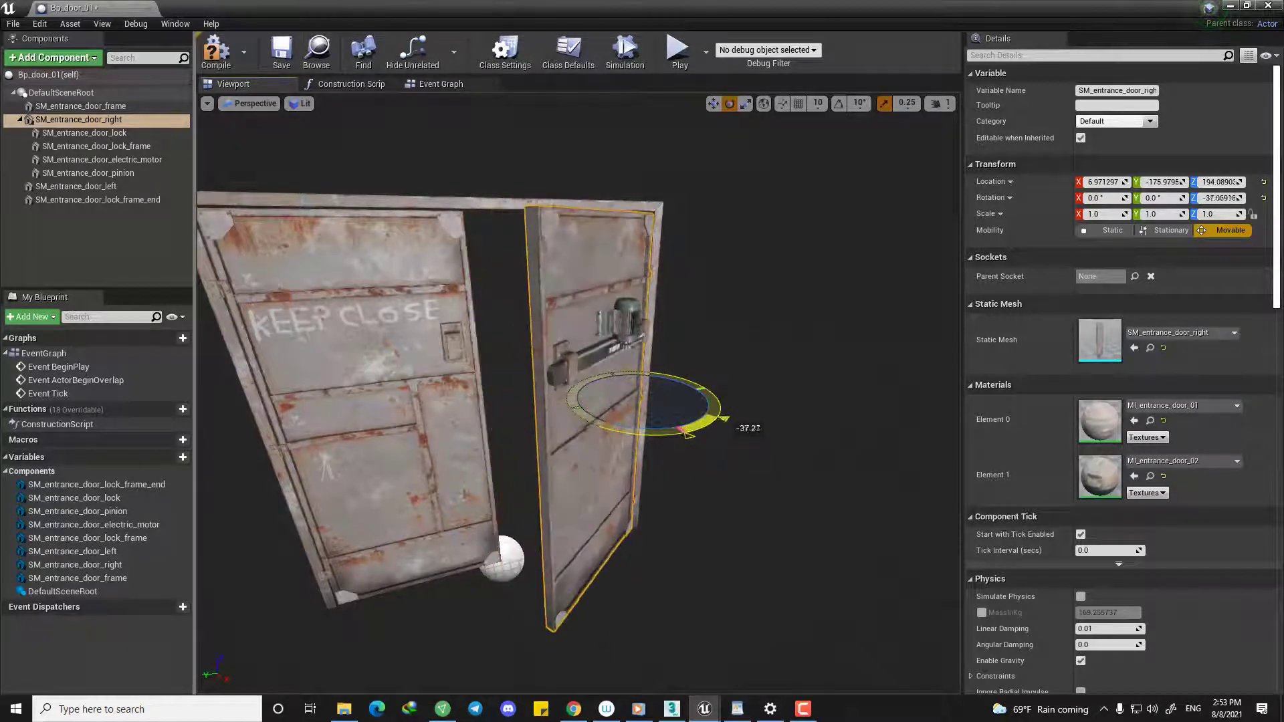
{"action": "left_click_drag", "start_coordinate": [732, 429], "coordinate": [698, 449]}
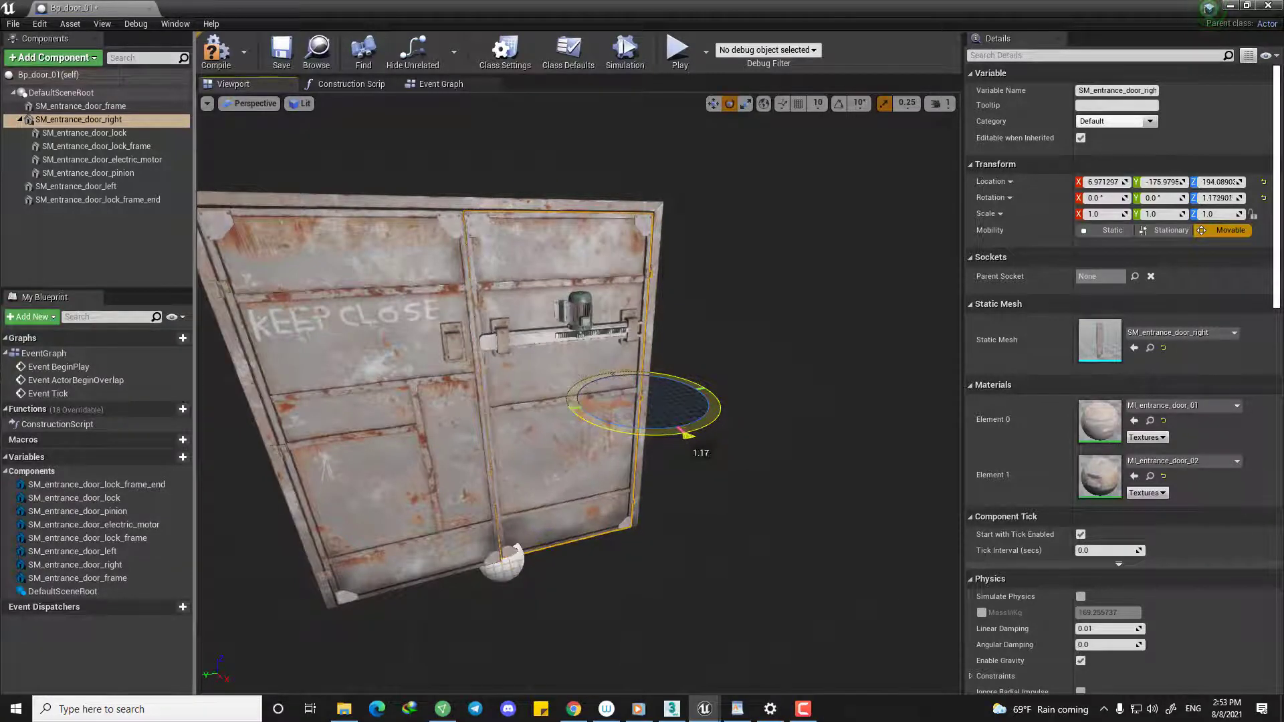
{"action": "key", "text": "ctrl+z"}
{"action": "left_click_drag", "start_coordinate": [452, 529], "coordinate": [428, 503]}
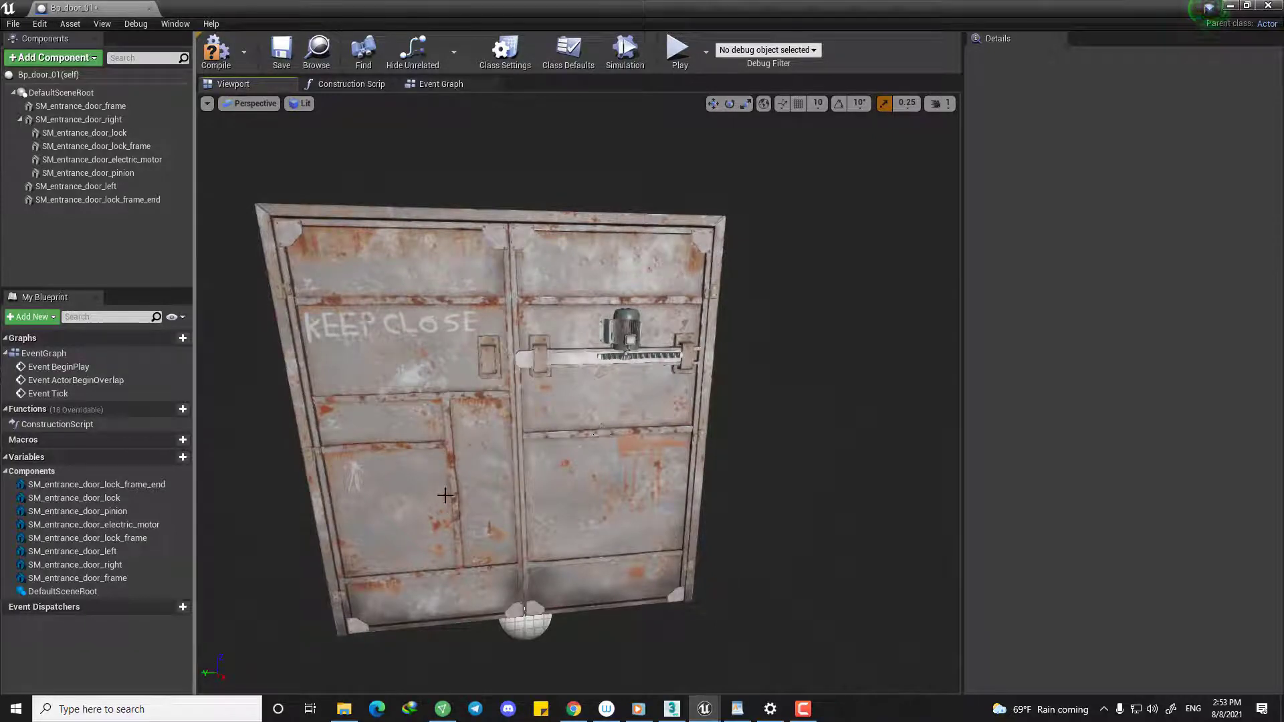
{"action": "left_click_drag", "start_coordinate": [559, 455], "coordinate": [469, 295]}
{"action": "left_click", "coordinate": [559, 367]}
{"action": "key", "text": "f"}
{"action": "key", "text": "w"}
{"action": "left_click", "coordinate": [470, 382], "text": "ctrl"}
{"action": "left_click", "coordinate": [476, 301], "text": "ctrl"}
{"action": "left_click", "coordinate": [395, 438], "text": "ctrl"}
{"action": "left_click", "coordinate": [279, 462], "text": "ctrl"}
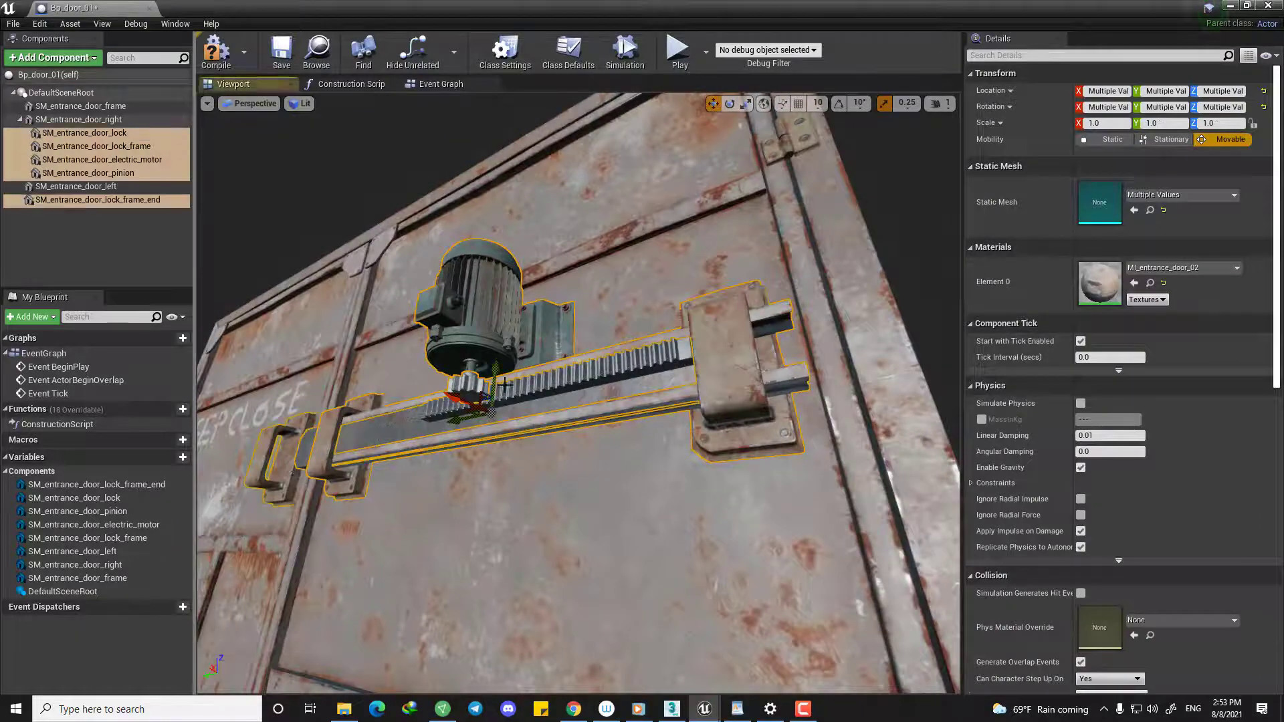
{"action": "key", "text": "ctrl+z"}
{"action": "left_click_drag", "start_coordinate": [401, 435], "coordinate": [428, 435]}
{"action": "left_click", "coordinate": [402, 267], "text": "ctrl"}
{"action": "left_click", "coordinate": [329, 372], "text": "ctrl"}
{"action": "right_click_drag", "start_coordinate": [405, 271], "coordinate": [508, 281]}
Duplicate the lock, lock frame, electric motor, pinion and lock frame end components together.
{"action": "left_click", "coordinate": [88, 172]}
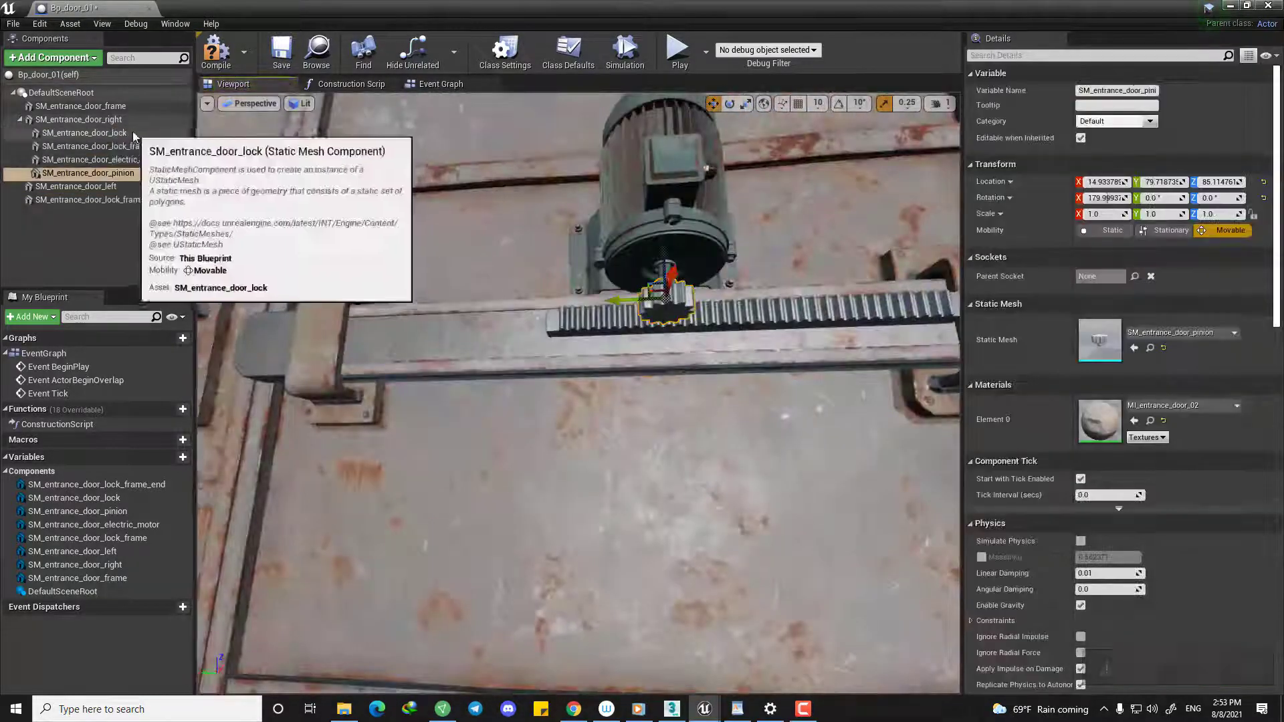
{"action": "left_click", "coordinate": [132, 133], "text": "shift"}
{"action": "right_click_drag", "start_coordinate": [508, 348], "coordinate": [508, 401]}
{"action": "left_click", "coordinate": [74, 200], "text": "ctrl"}
{"action": "key", "text": "ctrl+w"}
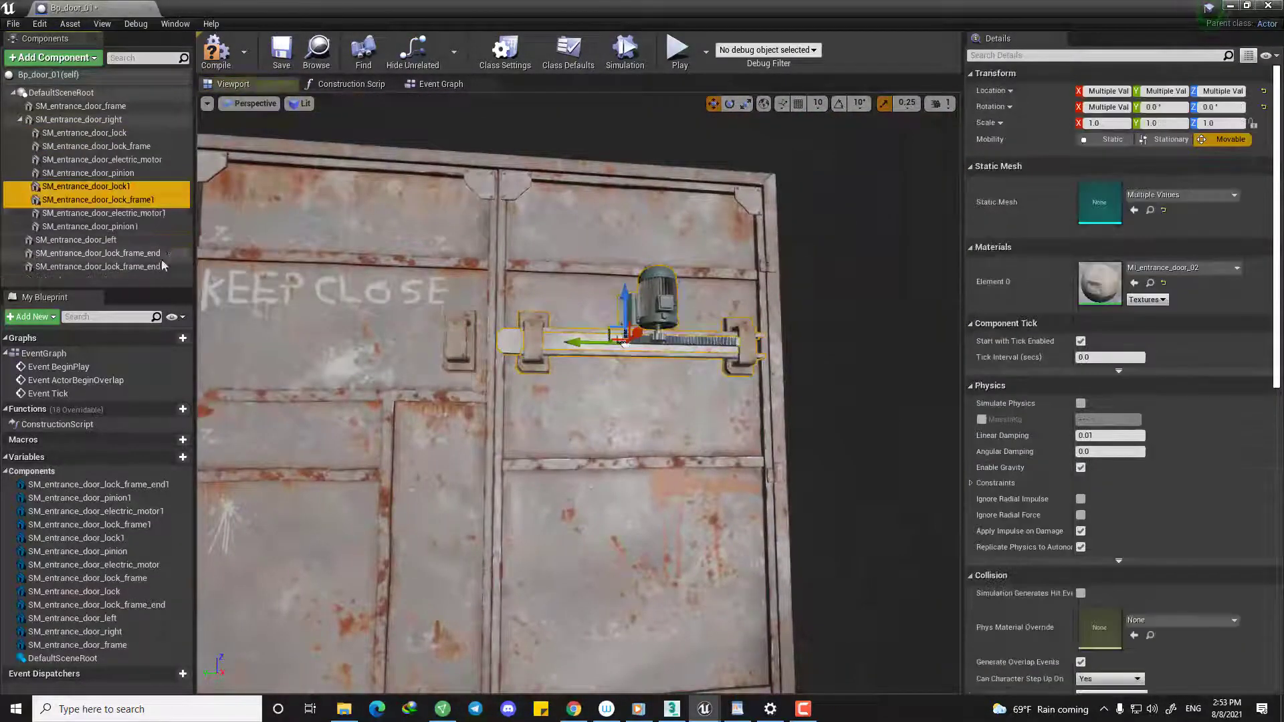
Move the duplicated lock set down to the lower part of the doors, and undo the trial rotation.
{"action": "left_click_drag", "start_coordinate": [626, 300], "coordinate": [625, 461], "text": "shift"}
{"action": "key", "text": "e"}
{"action": "key", "text": "ctrl+z"}
Attach the duplicated lock, lock frame, electric motor and pinion to SM_entrance_door_lock_frame_end1.
{"action": "left_click", "coordinate": [121, 187]}
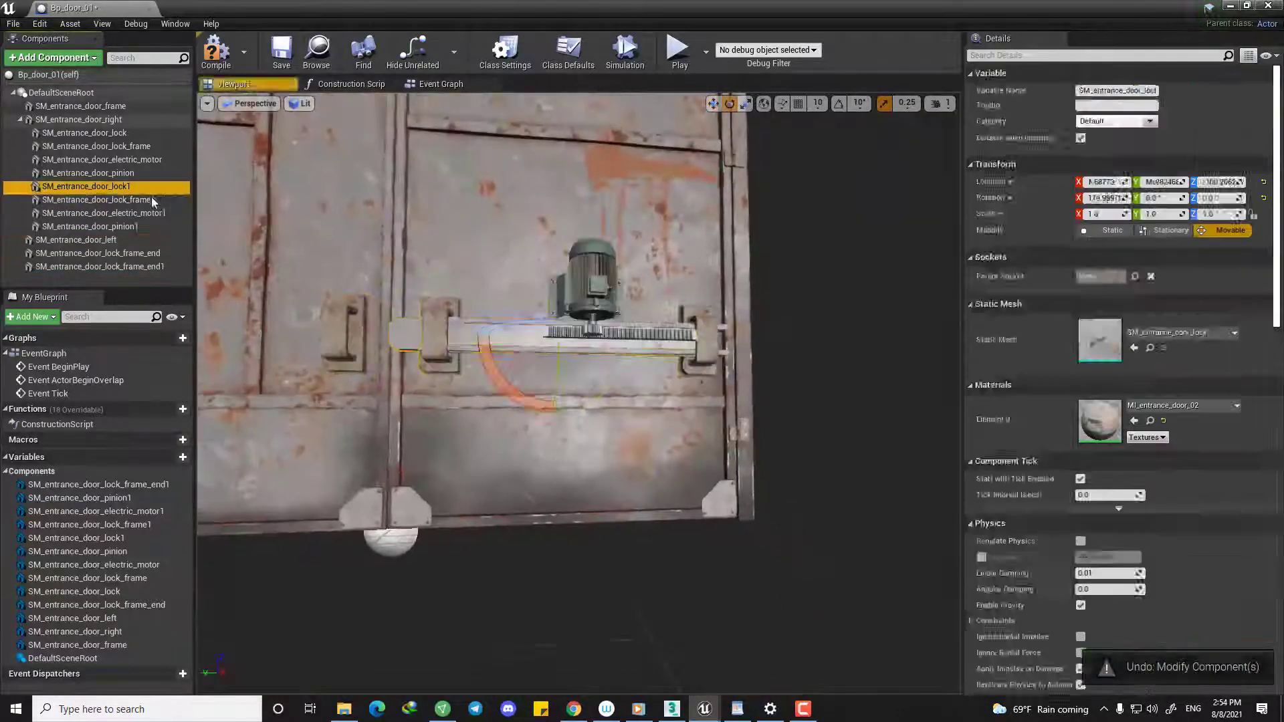
{"action": "left_click", "coordinate": [151, 226], "text": "shift"}
{"action": "left_click_drag", "start_coordinate": [151, 226], "coordinate": [161, 266]}
Enable 10° rotation snapping and rotate SM_entrance_door_lock_frame_end1 with its attached lock parts by 180°.
{"action": "left_click", "coordinate": [344, 355]}
{"action": "key", "text": "ctrl+z"}
{"action": "left_click", "coordinate": [837, 103]}
{"action": "left_click_drag", "start_coordinate": [389, 382], "coordinate": [338, 432]}
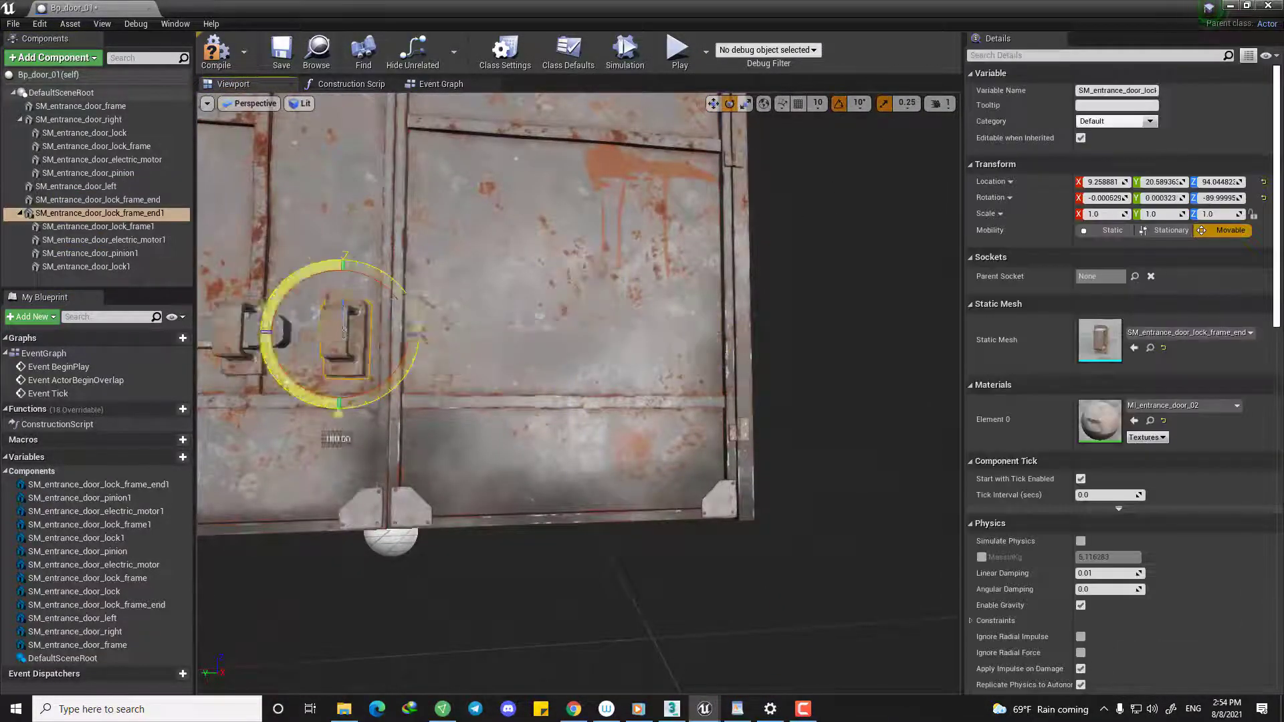
Move the rotated lock set to about Y -21.5, Z 110.7, placing its end bracket on the right door and its motor on the left.
{"action": "key", "text": "w"}
{"action": "left_click_drag", "start_coordinate": [307, 342], "coordinate": [539, 335]}
{"action": "right_click_drag", "start_coordinate": [538, 334], "coordinate": [494, 281]}
{"action": "left_click_drag", "start_coordinate": [643, 413], "coordinate": [509, 380]}
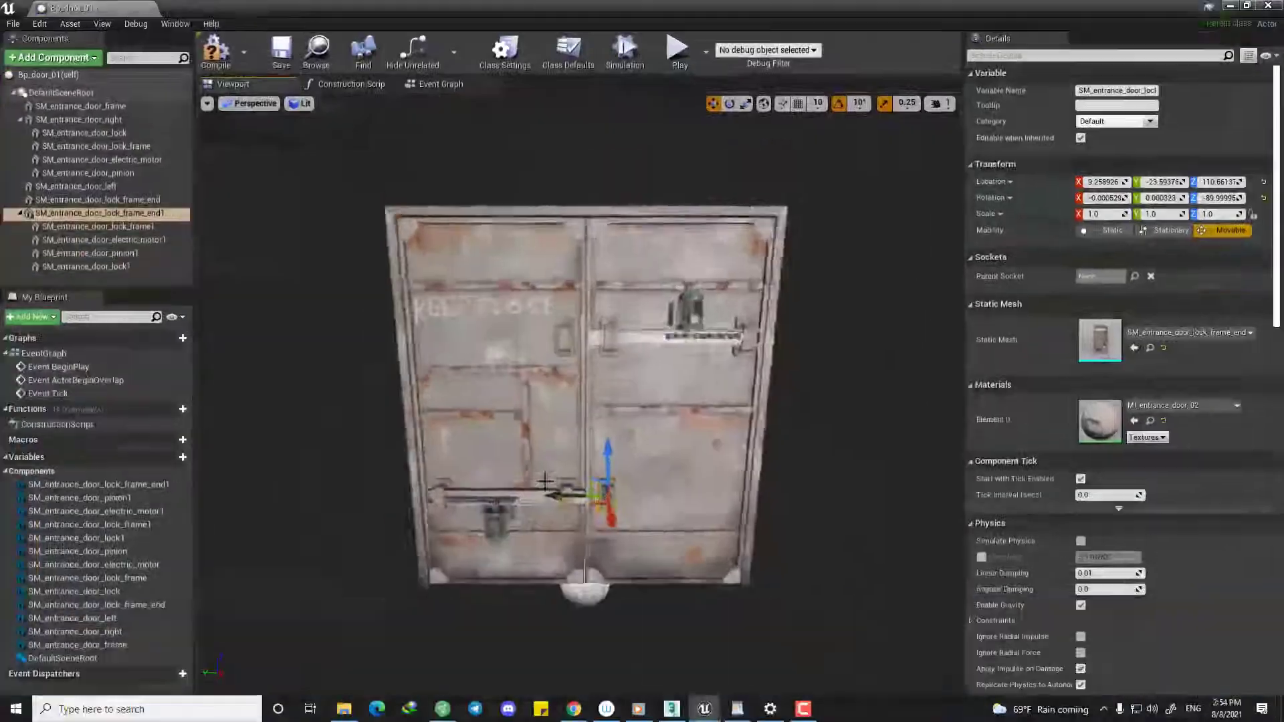
{"action": "right_click_drag", "start_coordinate": [545, 481], "coordinate": [572, 460]}
{"action": "left_click", "coordinate": [836, 301]}
{"action": "right_click_drag", "start_coordinate": [836, 301], "coordinate": [802, 374]}
Try to attach the duplicated lock set and the original lock frame end to SM_entrance_door_left.
{"action": "left_click", "coordinate": [67, 213]}
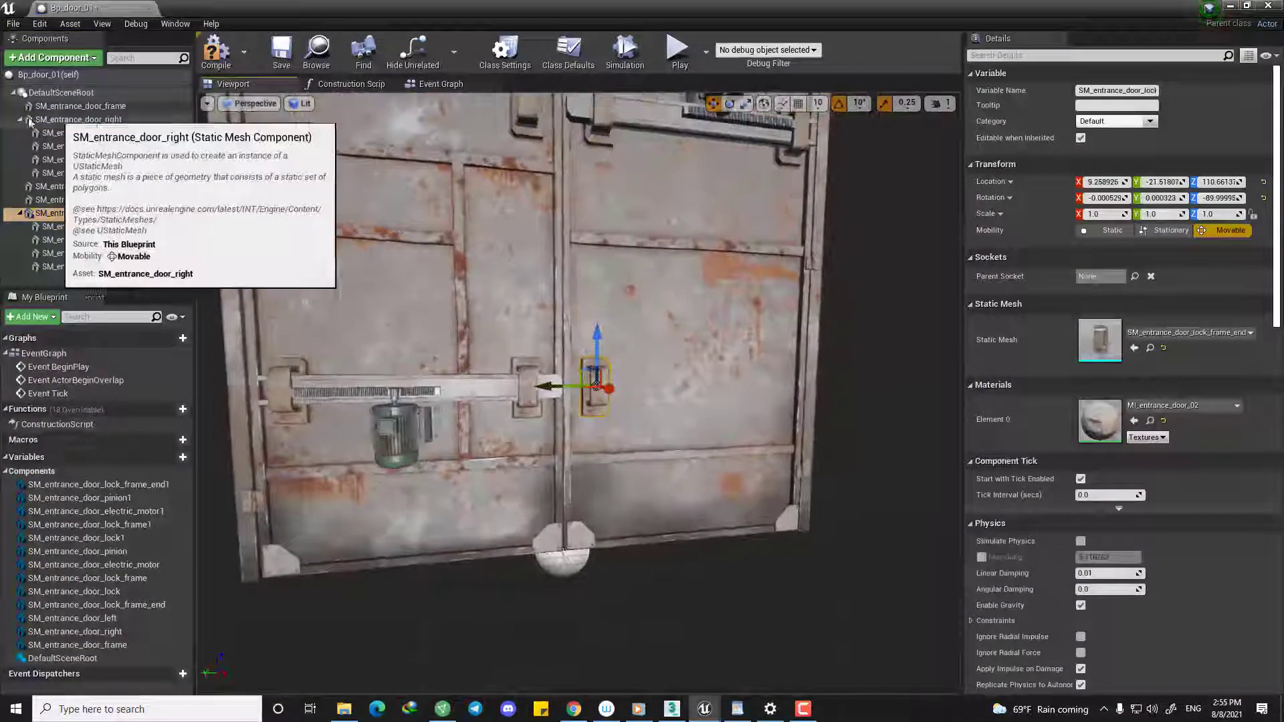
{"action": "left_click", "coordinate": [19, 119]}
{"action": "left_click", "coordinate": [70, 215], "text": "shift"}
{"action": "left_click_drag", "start_coordinate": [69, 215], "coordinate": [76, 134]}
{"action": "left_click", "coordinate": [107, 214]}
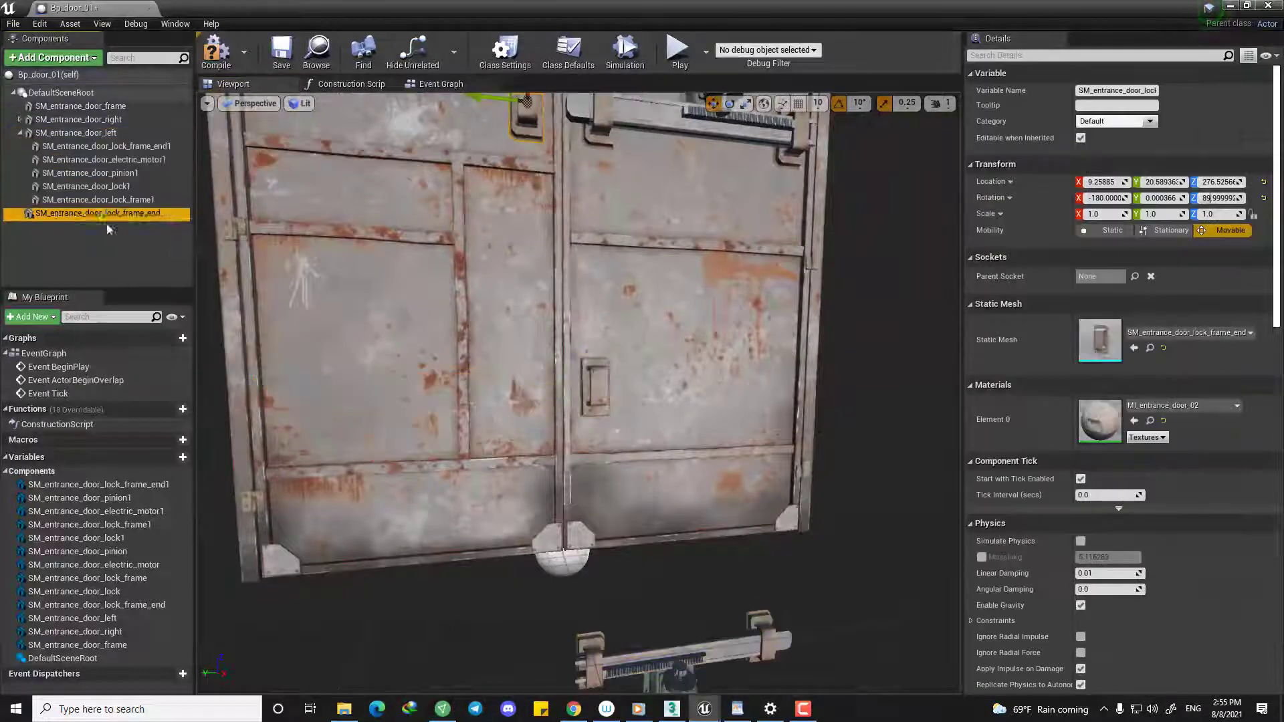
{"action": "left_click_drag", "start_coordinate": [79, 215], "coordinate": [79, 134]}
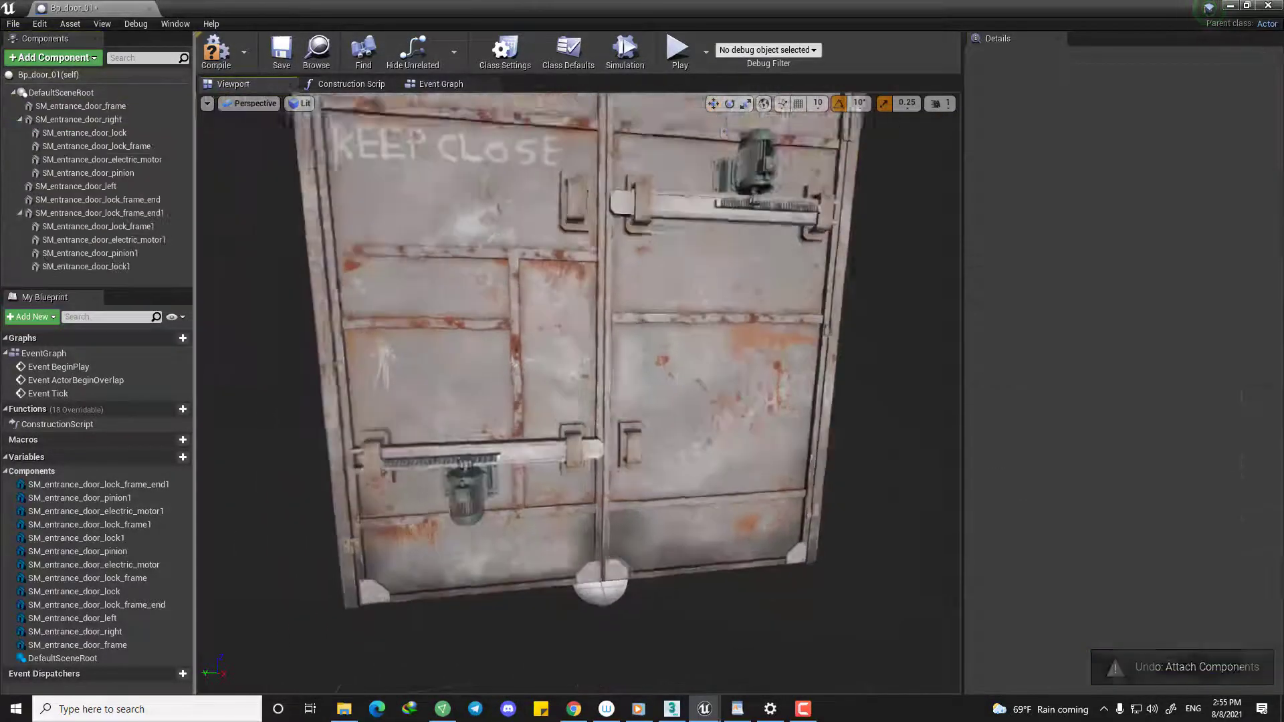
Attach SM_entrance_door_lock_frame_end to SM_entrance_door_left, and test-swing the right door before undoing its rotation.
{"action": "left_click", "coordinate": [61, 198]}
{"action": "left_click_drag", "start_coordinate": [62, 199], "coordinate": [84, 187]}
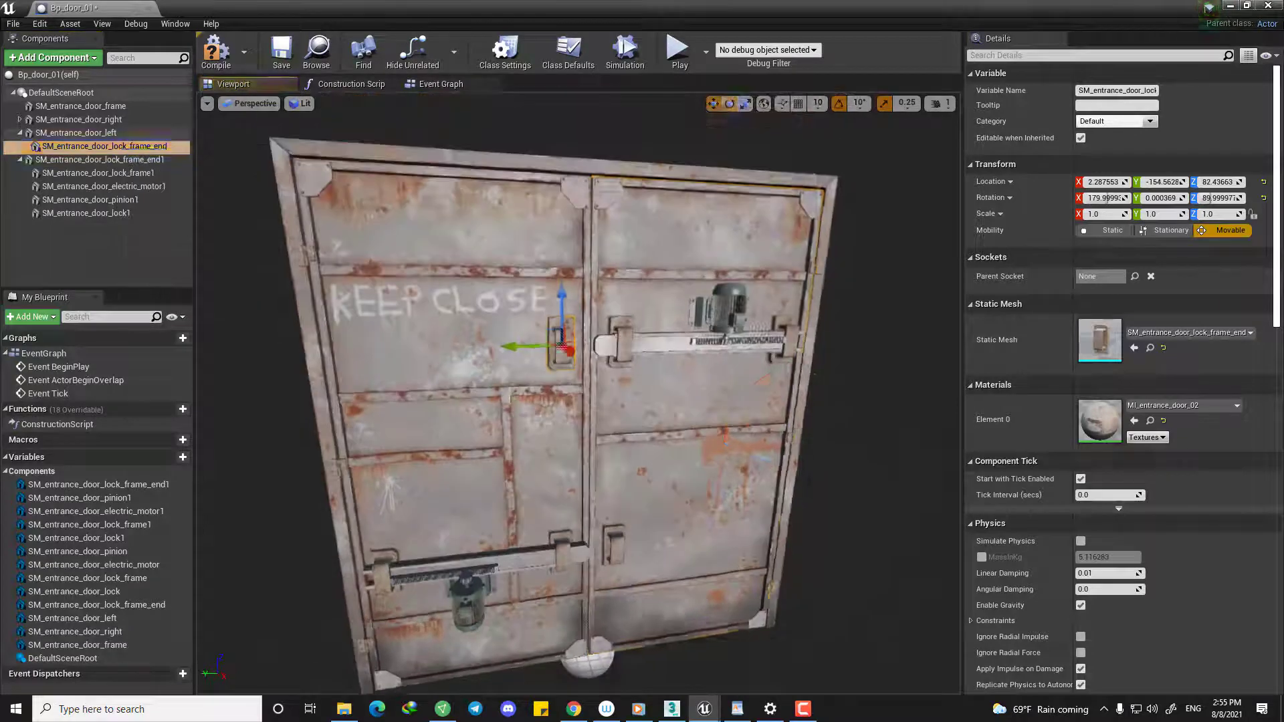
{"action": "left_click", "coordinate": [78, 119]}
{"action": "key", "text": "e"}
{"action": "left_click_drag", "start_coordinate": [848, 470], "coordinate": [873, 473]}
{"action": "key", "text": "ctrl+z"}
Parent SM_entrance_door_lock_frame_end1 to the right door, and the duplicated lock, lock frame, motor and pinion to the left door.
{"action": "left_click_drag", "start_coordinate": [61, 160], "coordinate": [40, 119]}
{"action": "left_click", "coordinate": [20, 119]}
{"action": "left_click_drag", "start_coordinate": [849, 471], "coordinate": [867, 474]}
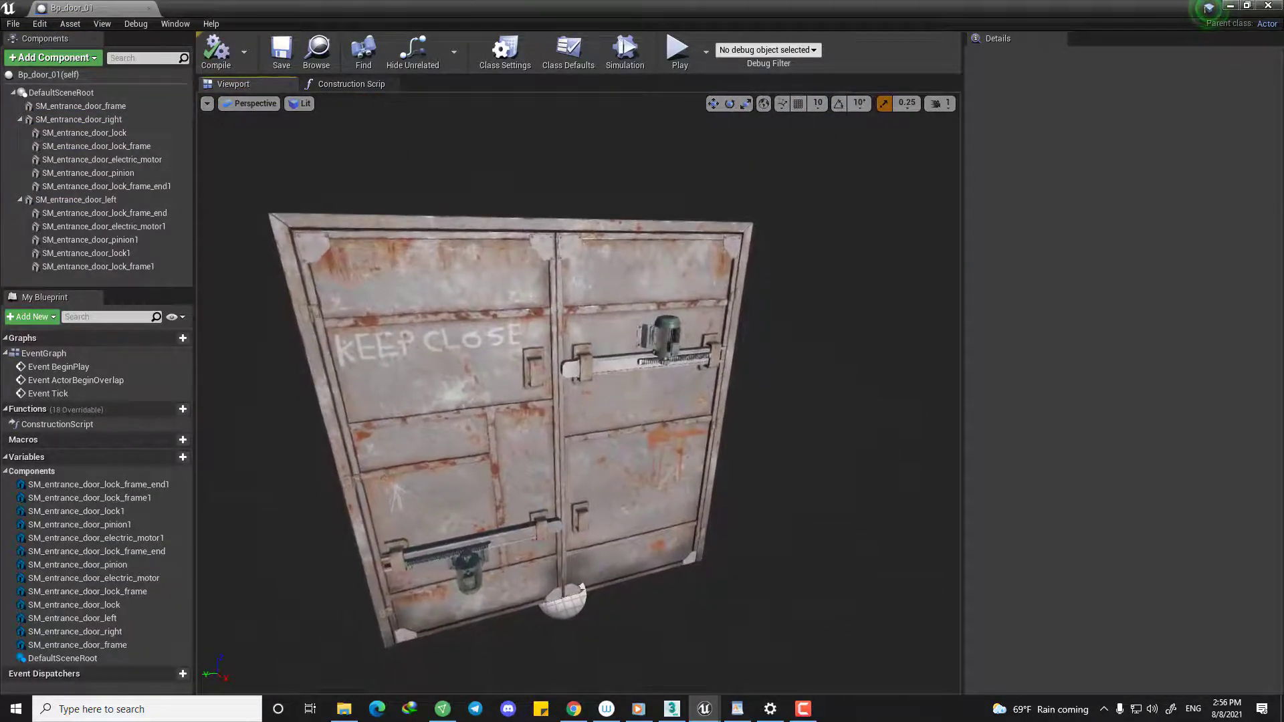
Look at the construction script and the door in the level, and return to the blueprint's 3D view.
{"action": "left_click", "coordinate": [342, 85]}
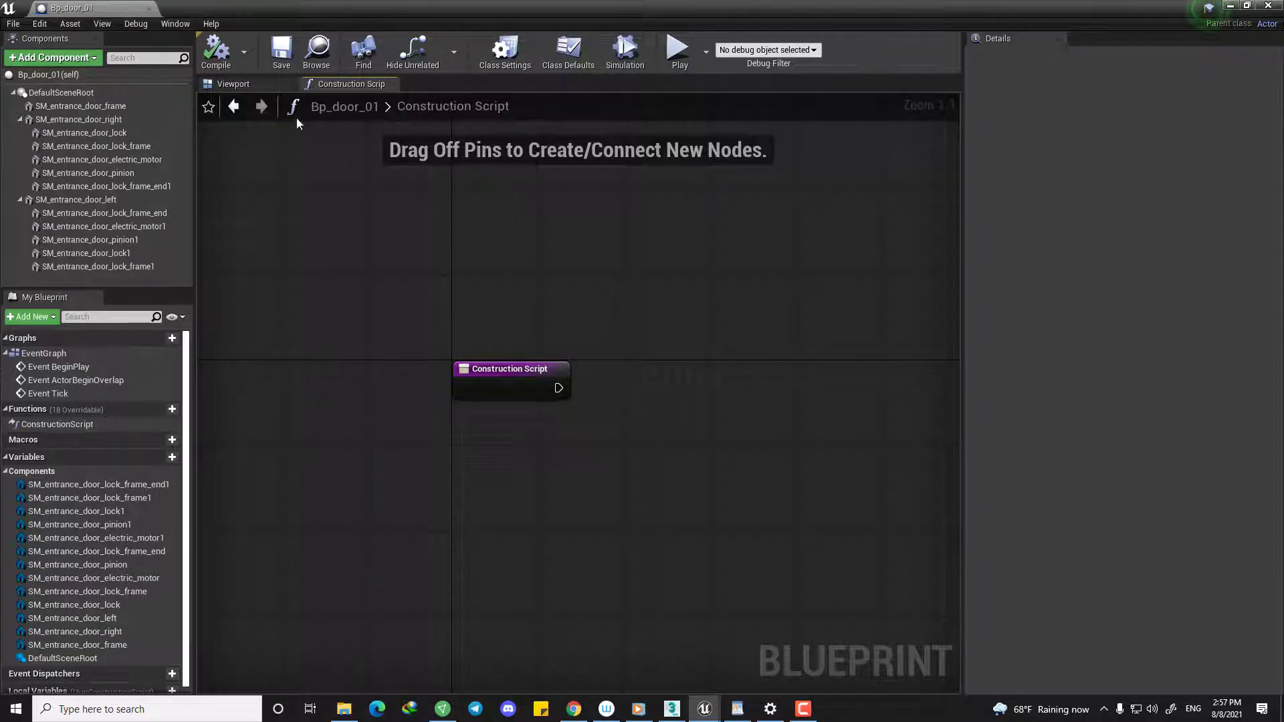
{"action": "left_click_drag", "start_coordinate": [296, 4], "coordinate": [393, 491]}
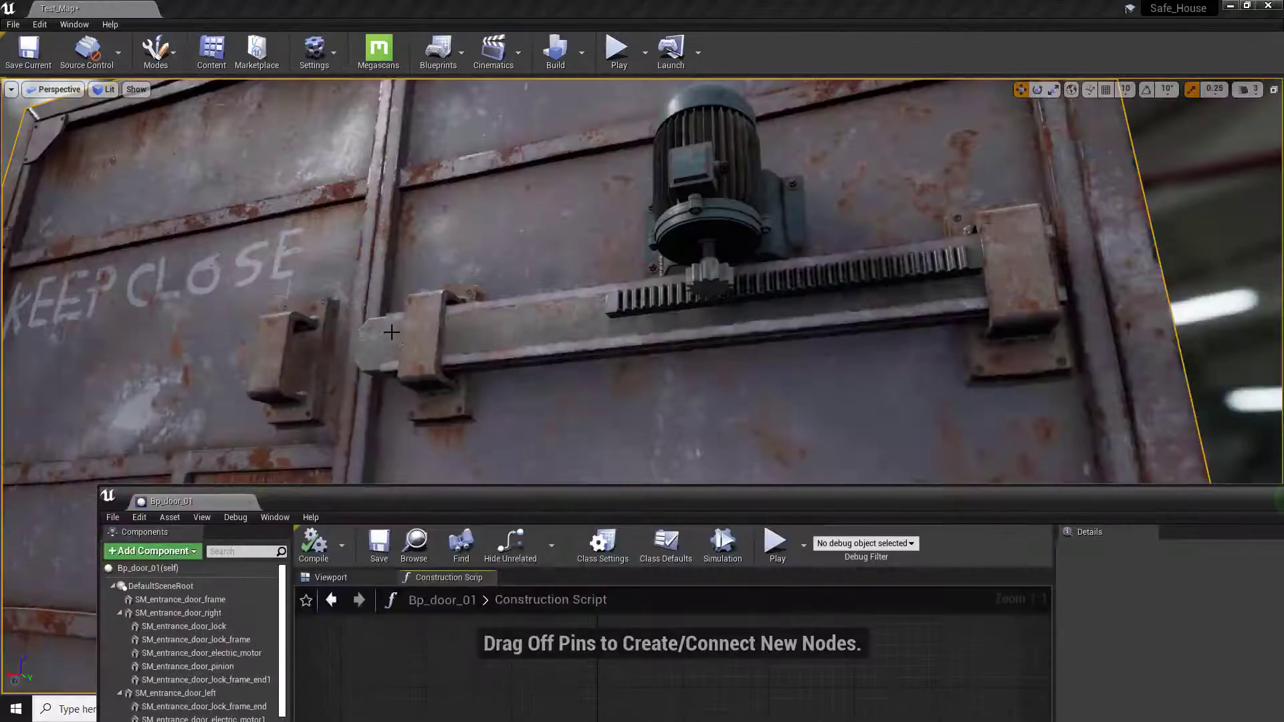
{"action": "double_click", "coordinate": [480, 502]}
{"action": "left_click", "coordinate": [241, 84]}
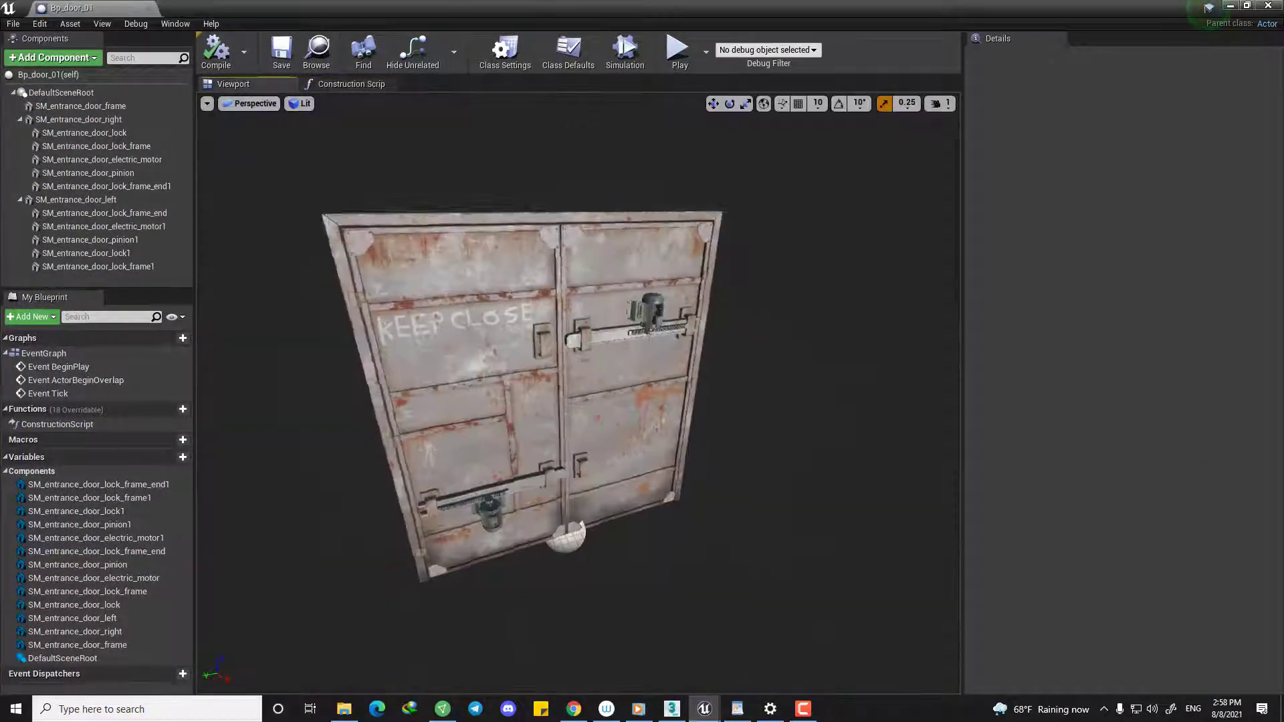
Test-swing the left and right doors with their attached lock parts, undoing each rotation.
{"action": "left_click", "coordinate": [532, 455]}
{"action": "left_click_drag", "start_coordinate": [445, 468], "coordinate": [402, 495]}
{"action": "key", "text": "ctrl+z"}
{"action": "left_click", "coordinate": [635, 428]}
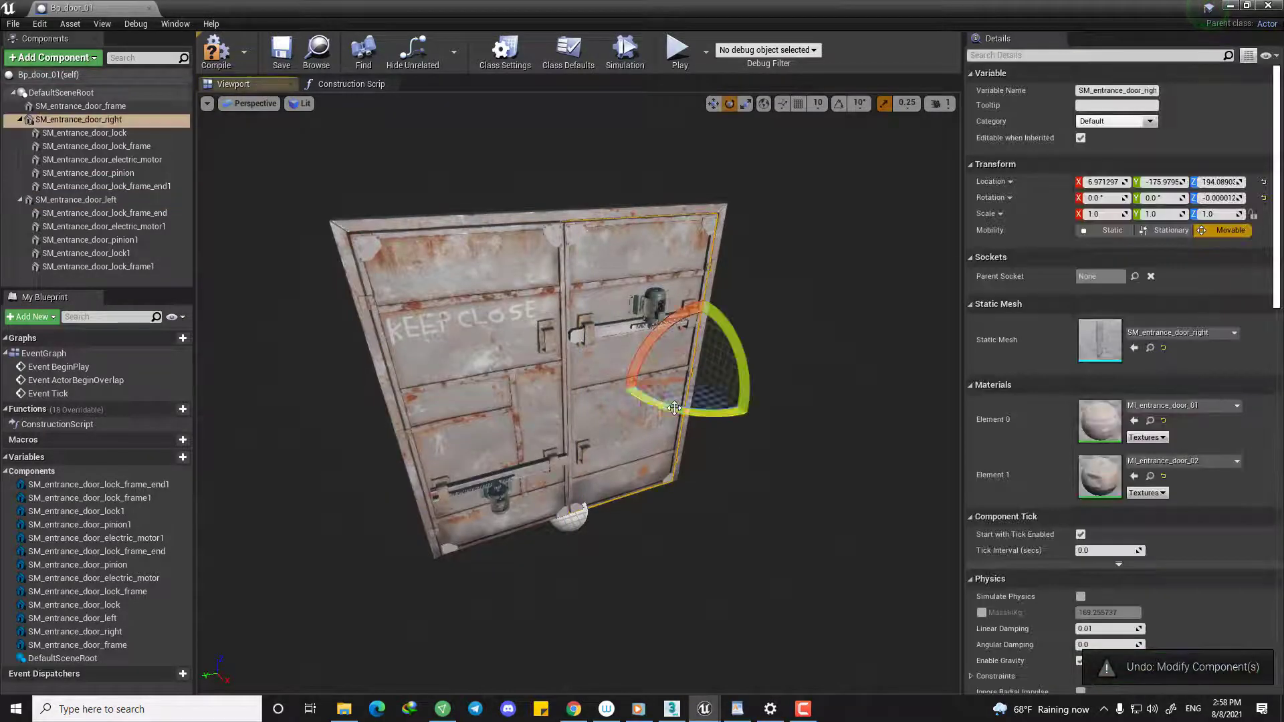
{"action": "left_click_drag", "start_coordinate": [703, 409], "coordinate": [615, 444]}
{"action": "key", "text": "ctrl+z"}
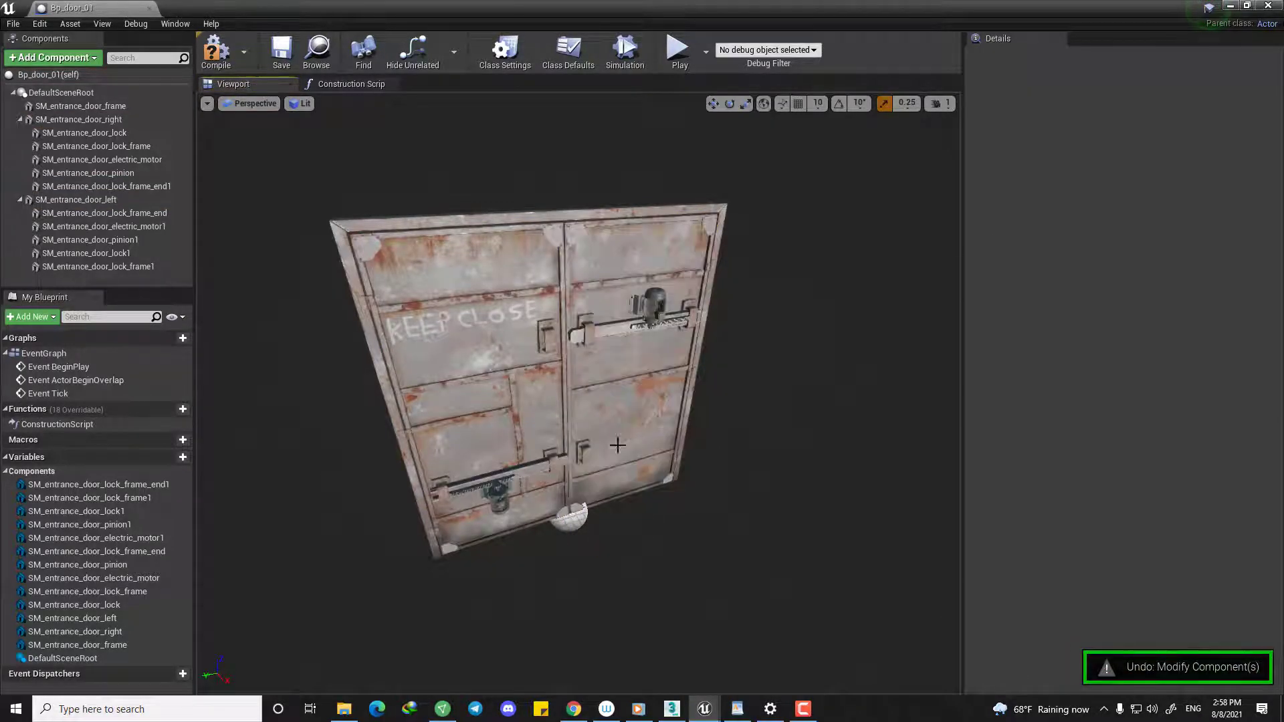
Collapse the child parts of both doors in the component hierarchy, and test-swing the left door before undoing its rotation.
{"action": "left_click", "coordinate": [460, 265]}
{"action": "left_click", "coordinate": [604, 266]}
{"action": "left_click", "coordinate": [482, 287]}
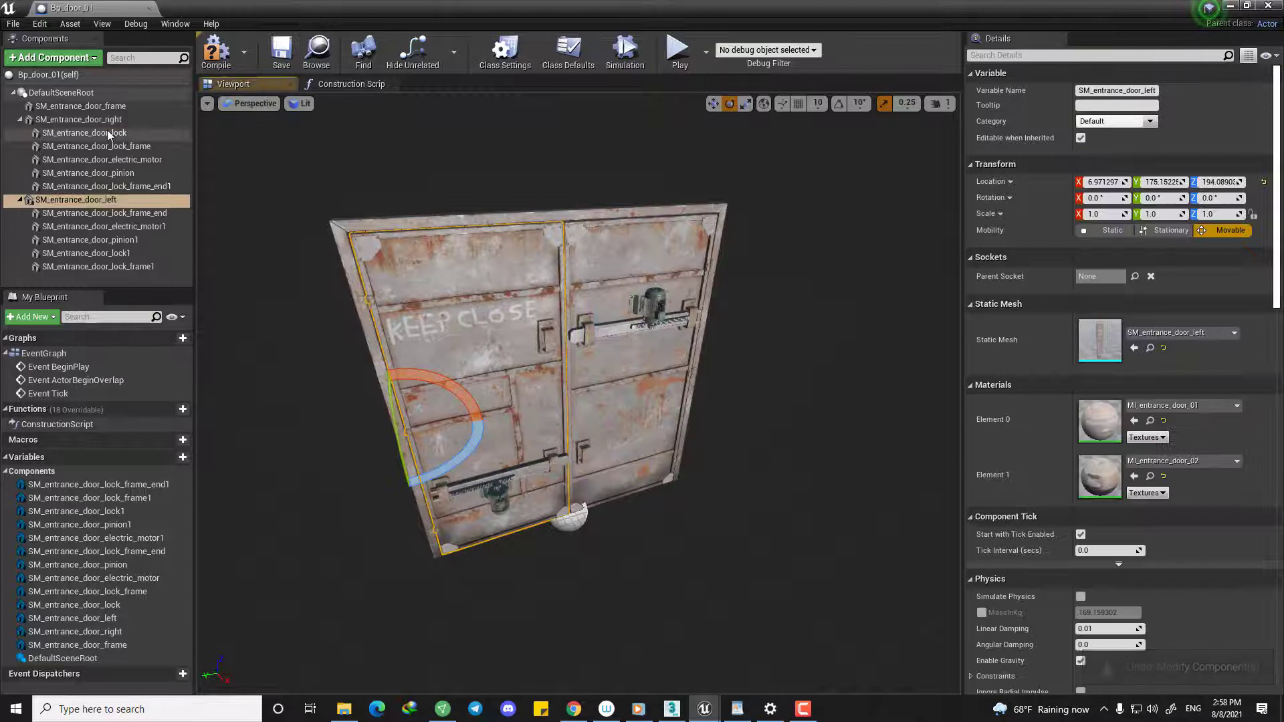
{"action": "left_click", "coordinate": [20, 120]}
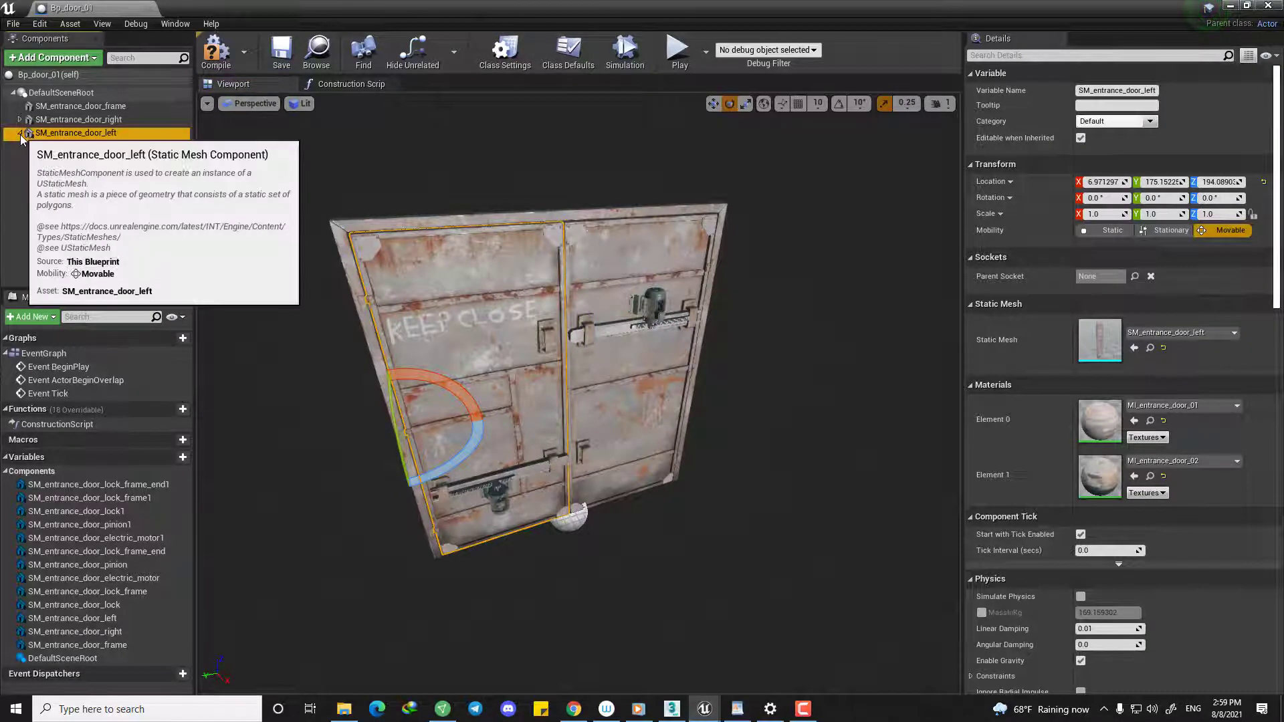
{"action": "left_click", "coordinate": [21, 133]}
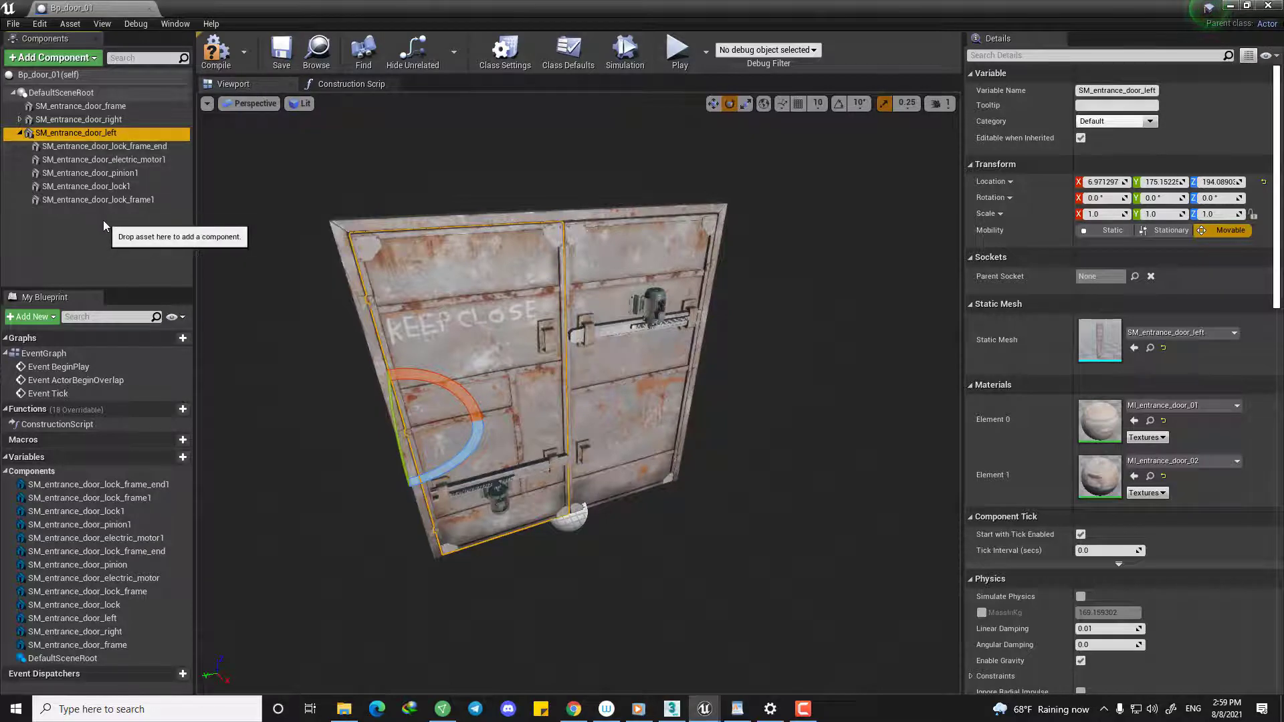
{"action": "left_click_drag", "start_coordinate": [465, 456], "coordinate": [369, 494]}
{"action": "key", "text": "ctrl+z"}
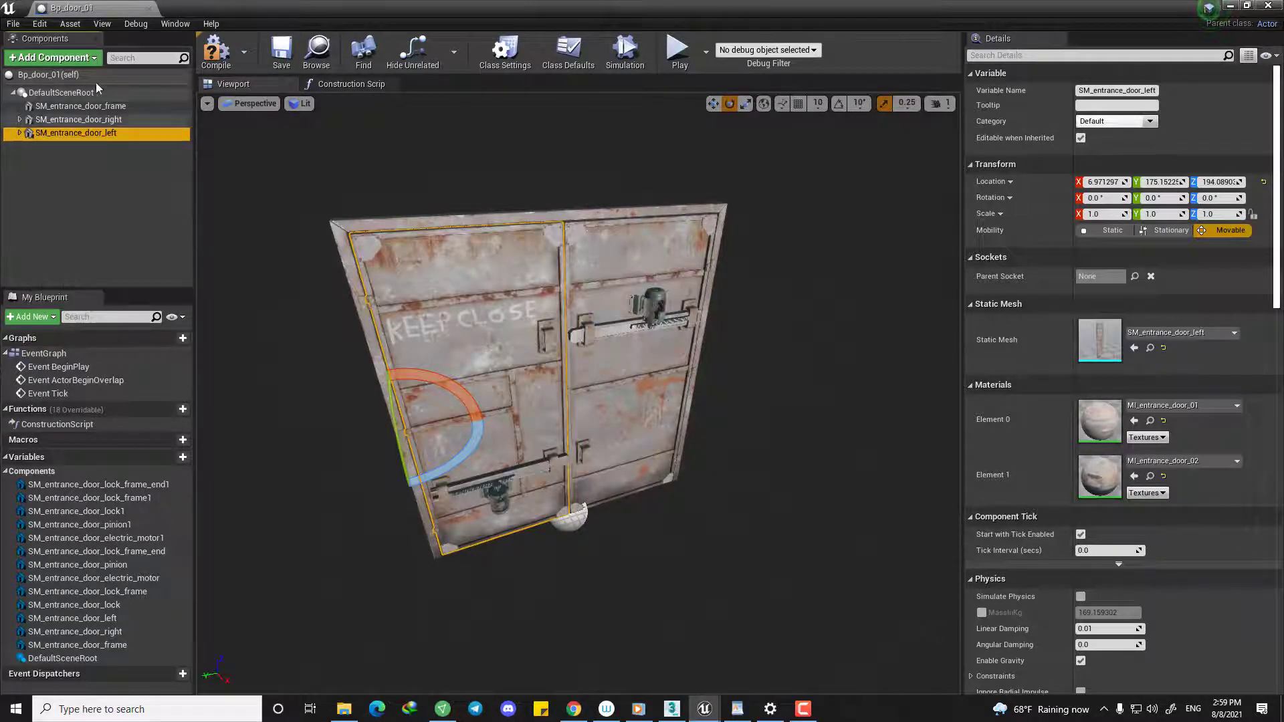
Place a reference to the SM_entrance_door_right component below the entry node in the construction script.
{"action": "left_click", "coordinate": [321, 87]}
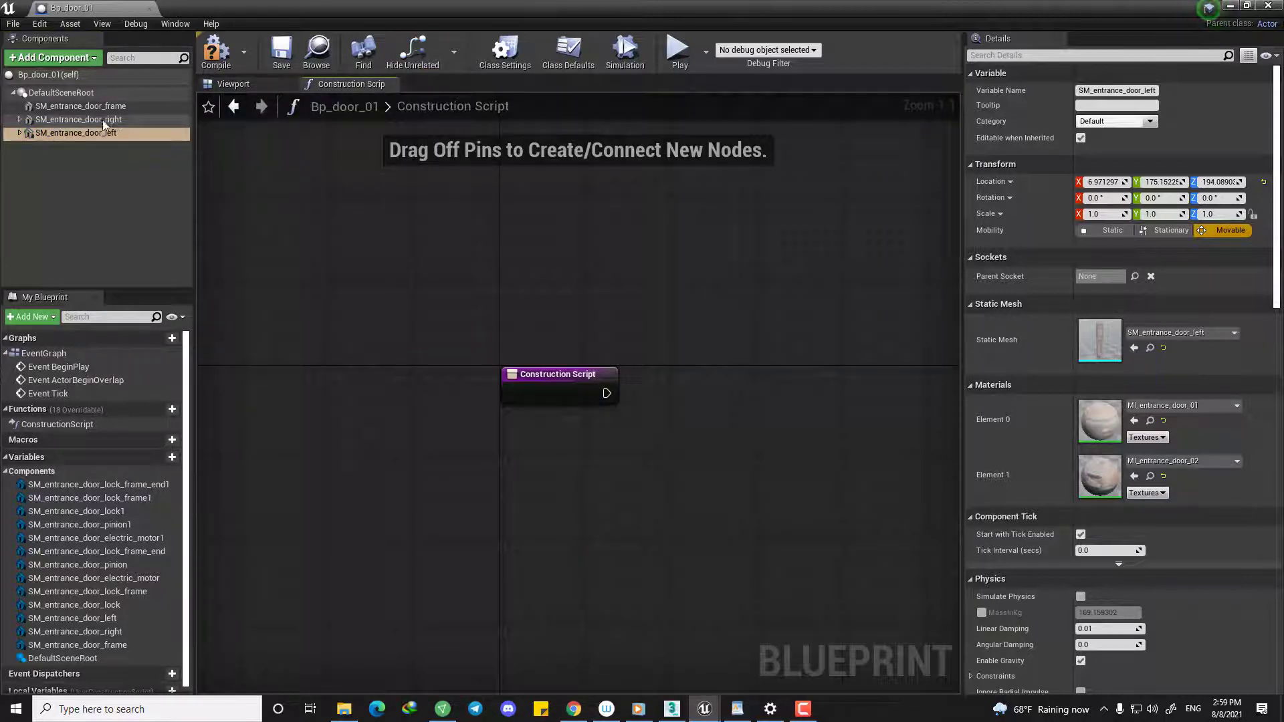
{"action": "right_click_drag", "start_coordinate": [463, 277], "coordinate": [492, 273]}
{"action": "right_click_drag", "start_coordinate": [410, 220], "coordinate": [335, 159]}
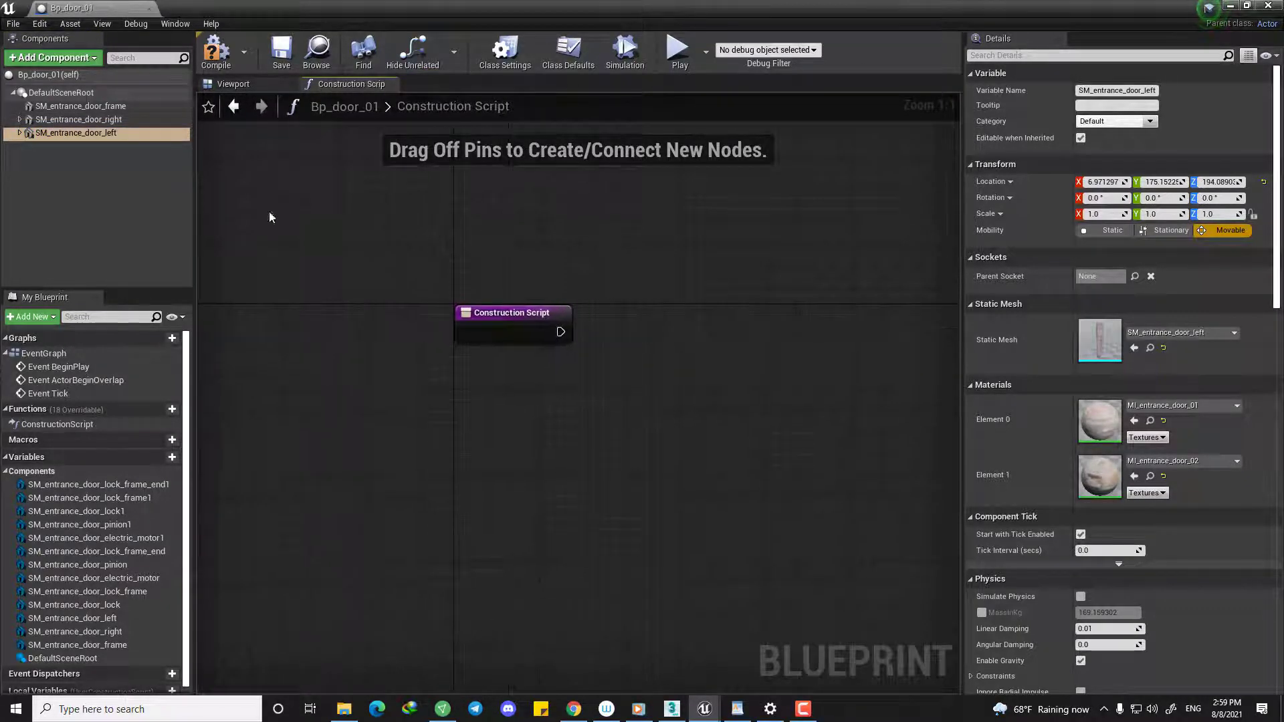
{"action": "right_click_drag", "start_coordinate": [234, 213], "coordinate": [202, 175]}
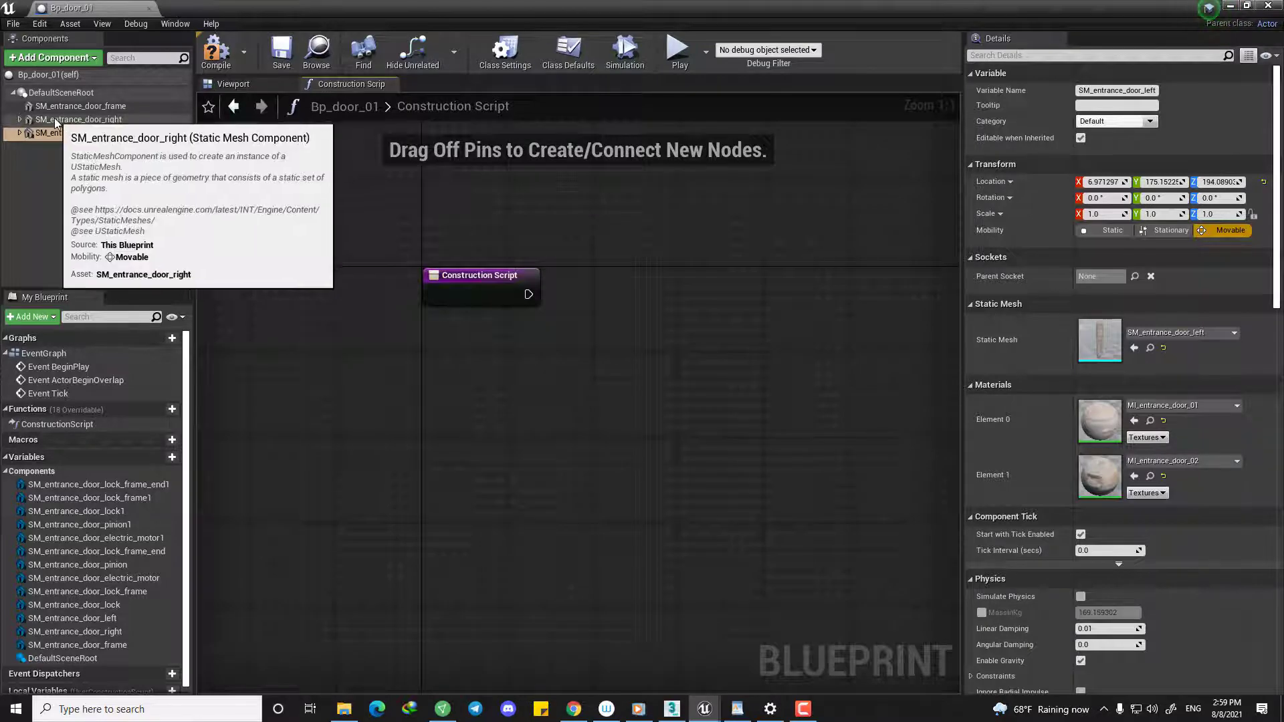
{"action": "left_click_drag", "start_coordinate": [77, 120], "coordinate": [274, 421]}
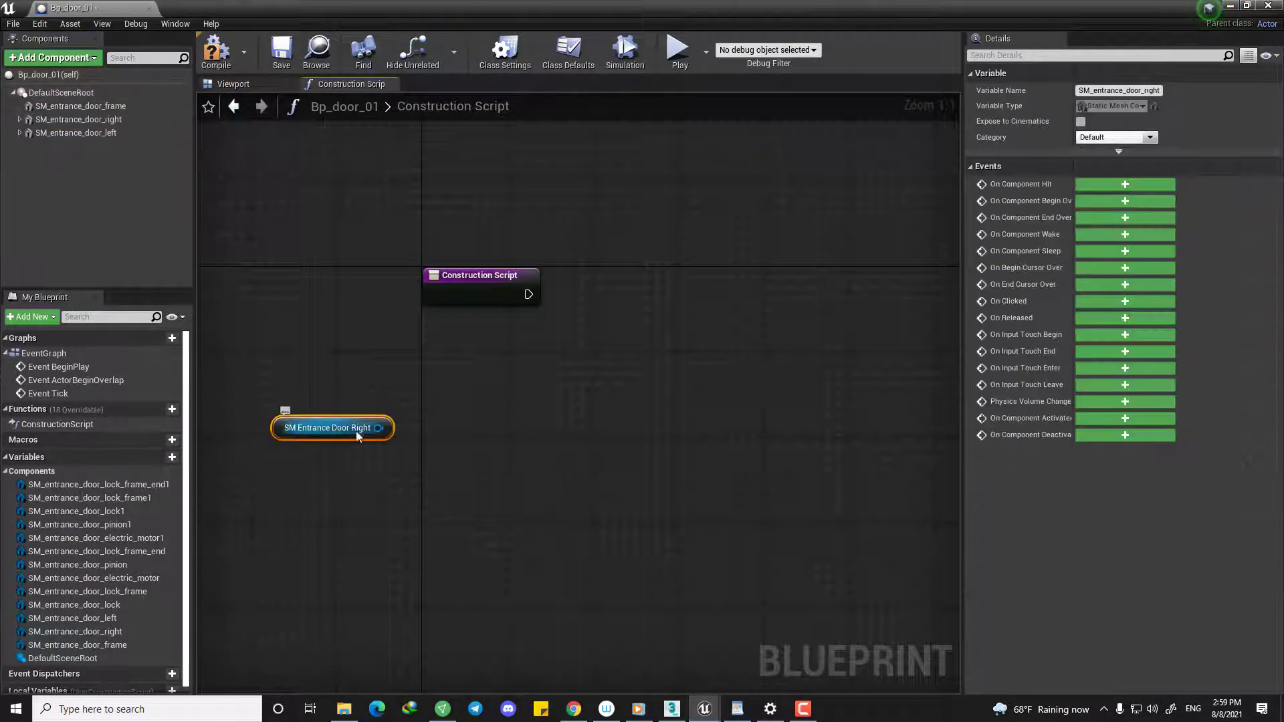
{"action": "right_click_drag", "start_coordinate": [356, 432], "coordinate": [454, 442]}
{"action": "left_click_drag", "start_coordinate": [404, 442], "coordinate": [534, 455]}
{"action": "right_click_drag", "start_coordinate": [669, 392], "coordinate": [605, 414]}
{"action": "left_click_drag", "start_coordinate": [487, 472], "coordinate": [466, 482]}
{"action": "right_click_drag", "start_coordinate": [514, 353], "coordinate": [465, 353]}
{"action": "left_click_drag", "start_coordinate": [459, 312], "coordinate": [820, 337]}
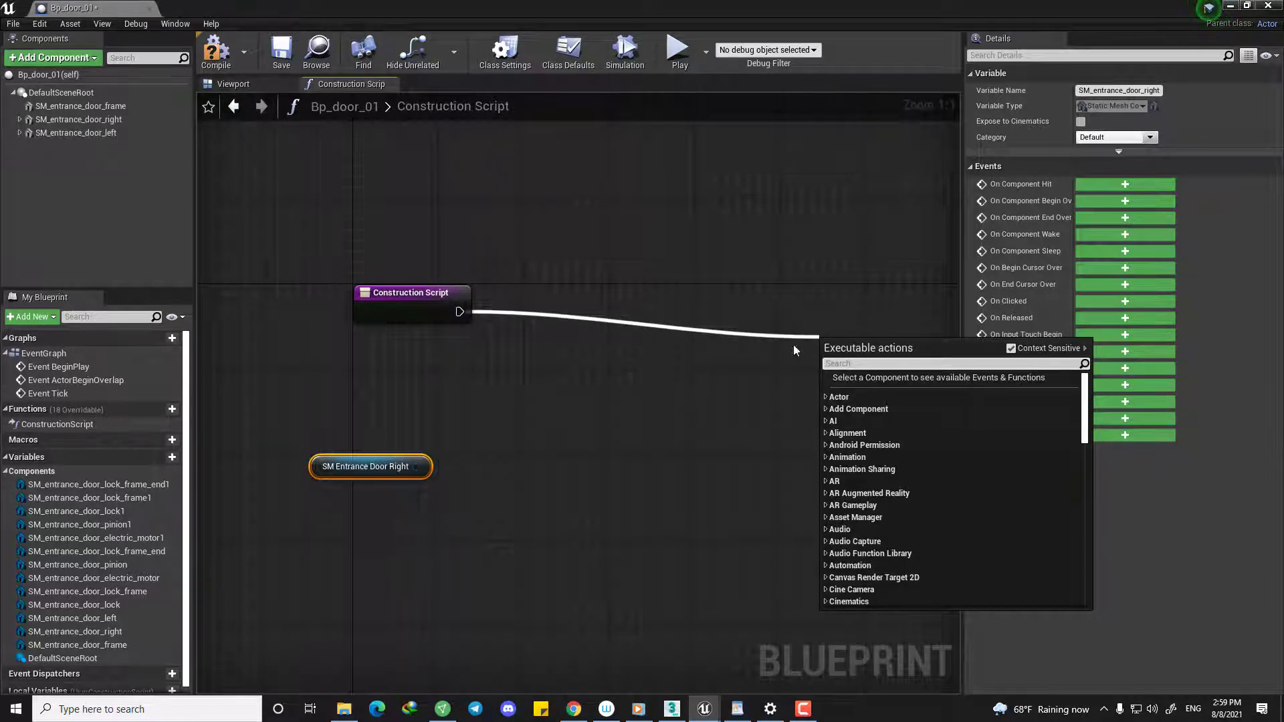
{"action": "right_click_drag", "start_coordinate": [474, 328], "coordinate": [470, 345]}
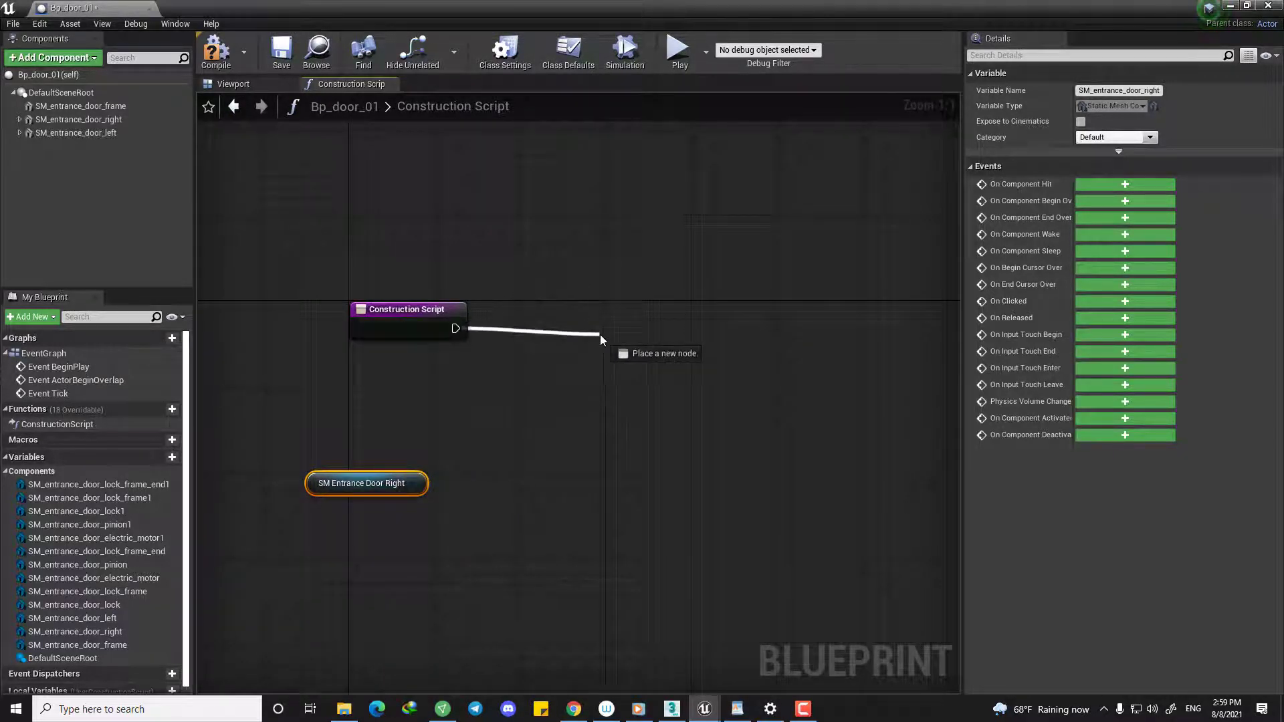
{"action": "left_click_drag", "start_coordinate": [600, 335], "coordinate": [603, 340]}
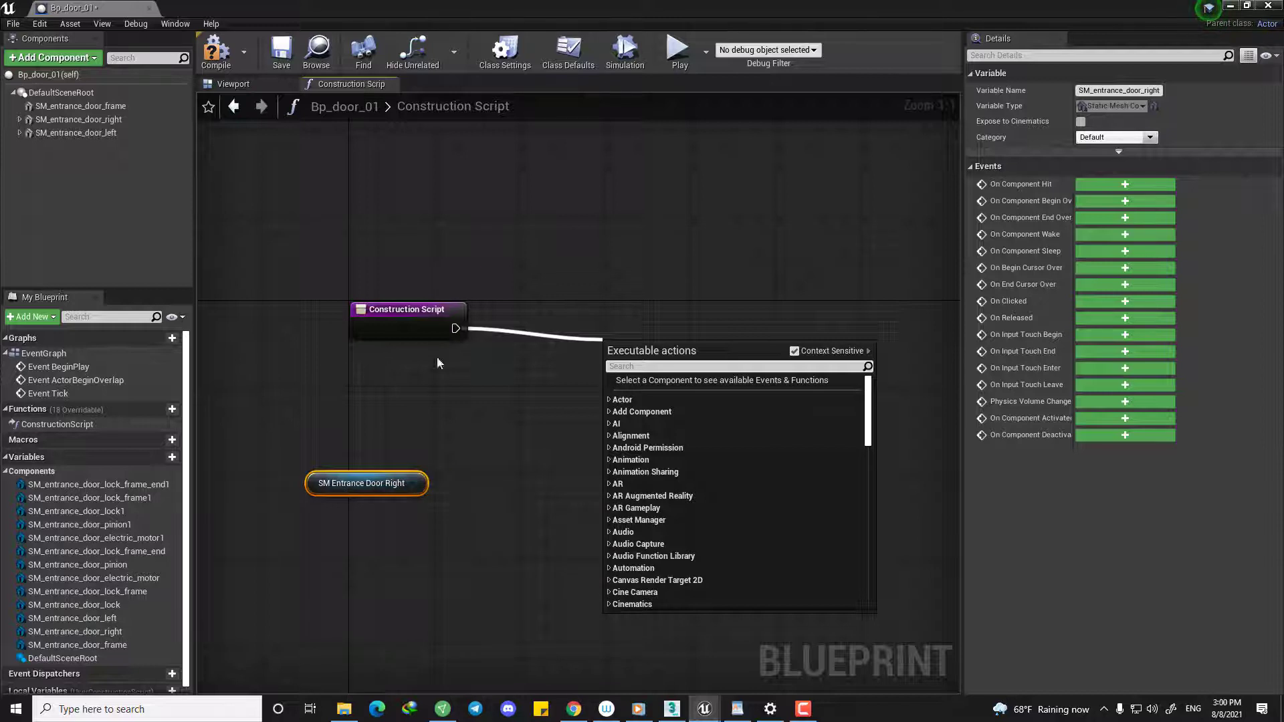
{"action": "right_click_drag", "start_coordinate": [477, 408], "coordinate": [466, 412]}
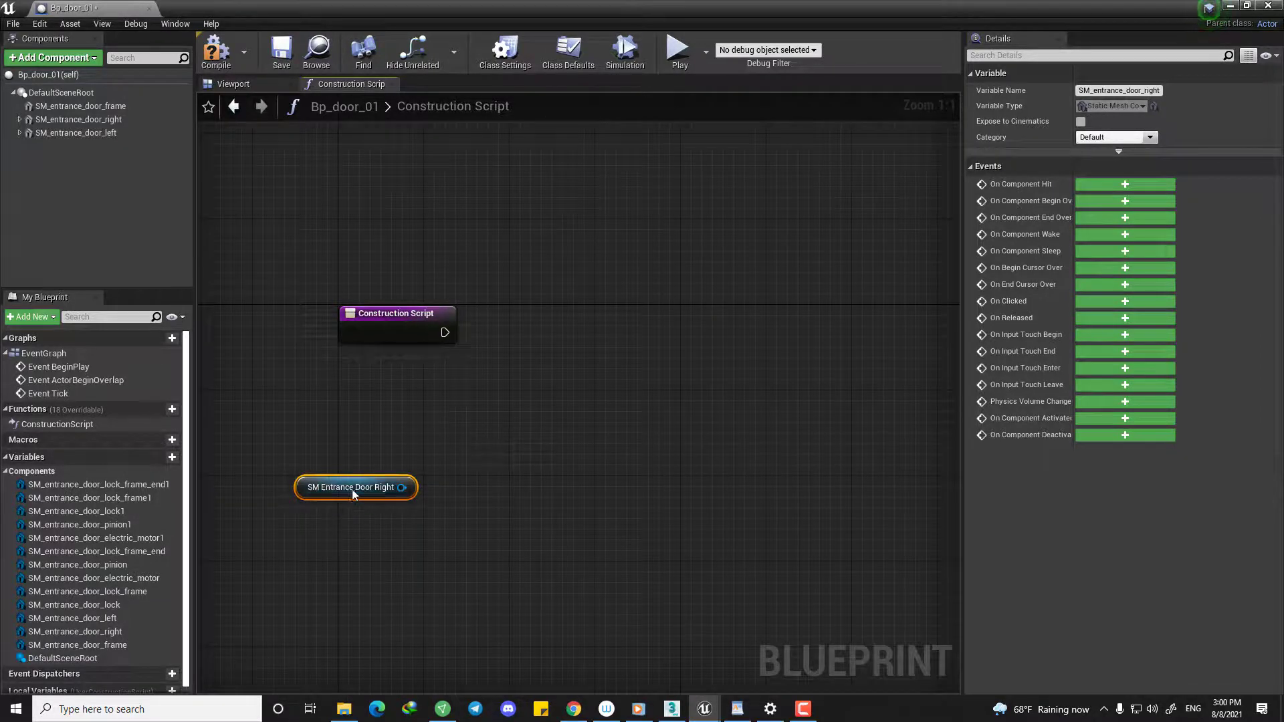
{"action": "left_click_drag", "start_coordinate": [351, 488], "coordinate": [380, 498]}
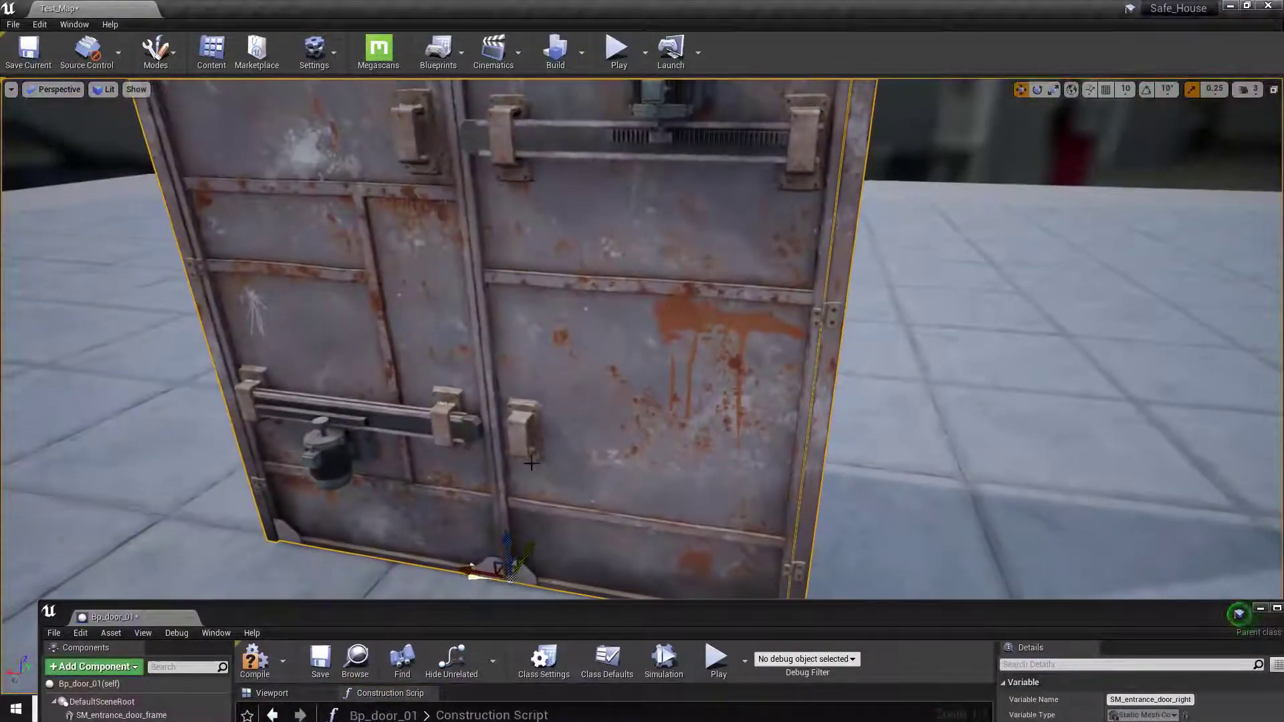
Check the door in the level and the blueprint's 3D view, test-swinging the left door and undoing its rotation.
{"action": "double_click", "coordinate": [471, 620]}
{"action": "left_click", "coordinate": [233, 83]}
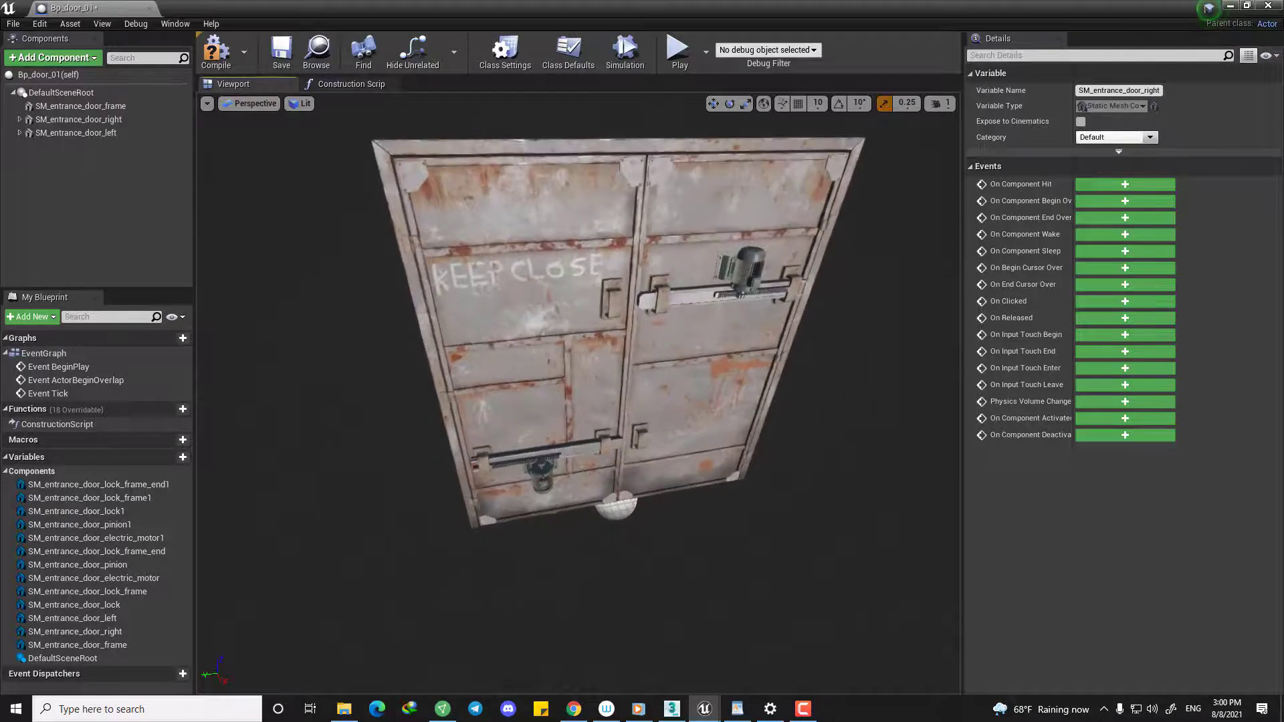
{"action": "left_click", "coordinate": [455, 411]}
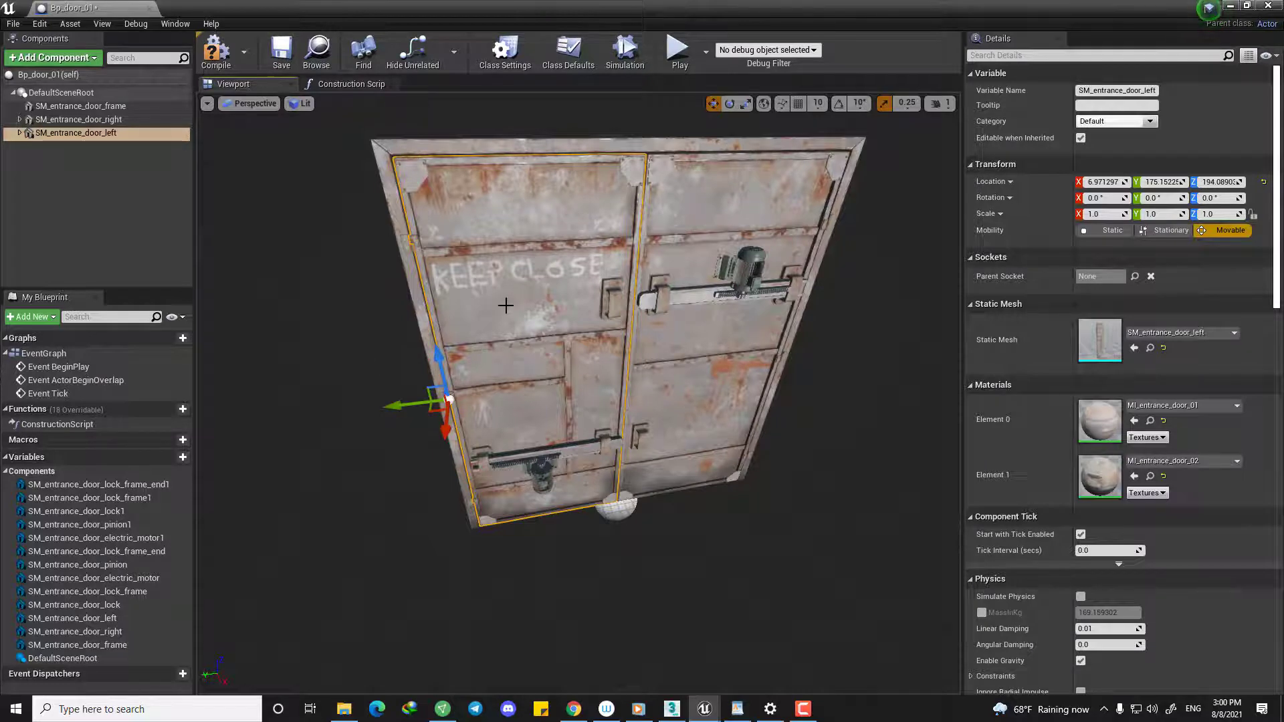
{"action": "key", "text": "e"}
{"action": "key", "text": "w"}
{"action": "key", "text": "e"}
{"action": "left_click_drag", "start_coordinate": [483, 428], "coordinate": [401, 448]}
{"action": "key", "text": "ctrl+z"}
Add an AddLocalRotation node to the construction script with the SM Entrance Door Right reference as its target.
{"action": "left_click", "coordinate": [351, 84]}
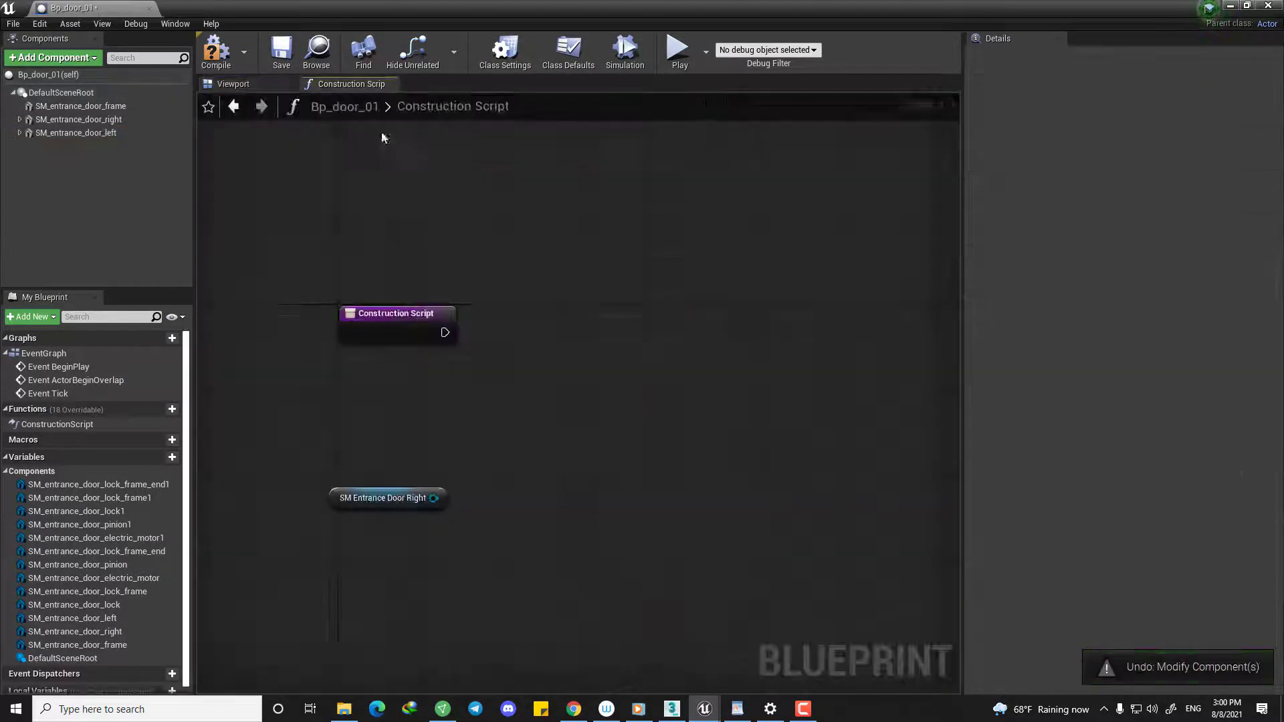
{"action": "left_click_drag", "start_coordinate": [448, 308], "coordinate": [693, 367]}
{"action": "key", "text": "Escape"}
{"action": "left_click_drag", "start_coordinate": [437, 473], "coordinate": [631, 367]}
{"action": "type", "text": "add loca"}
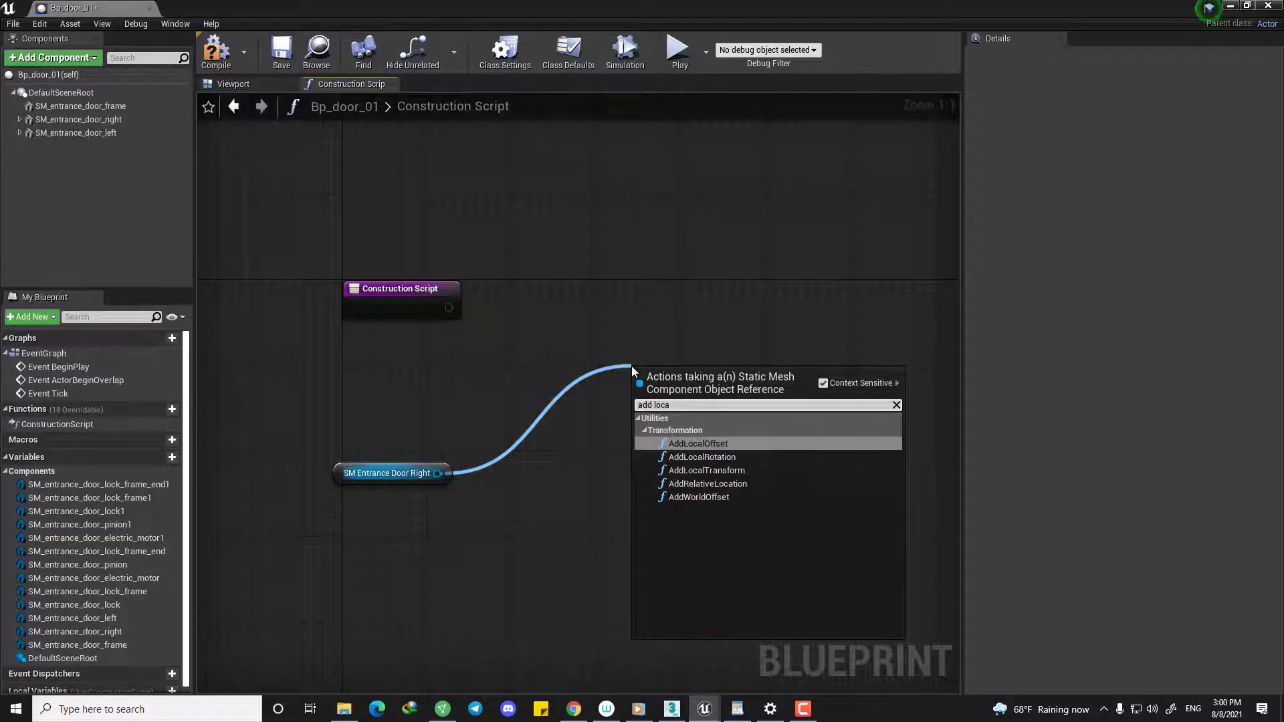
{"action": "key", "text": "Down"}
{"action": "key", "text": "Return"}
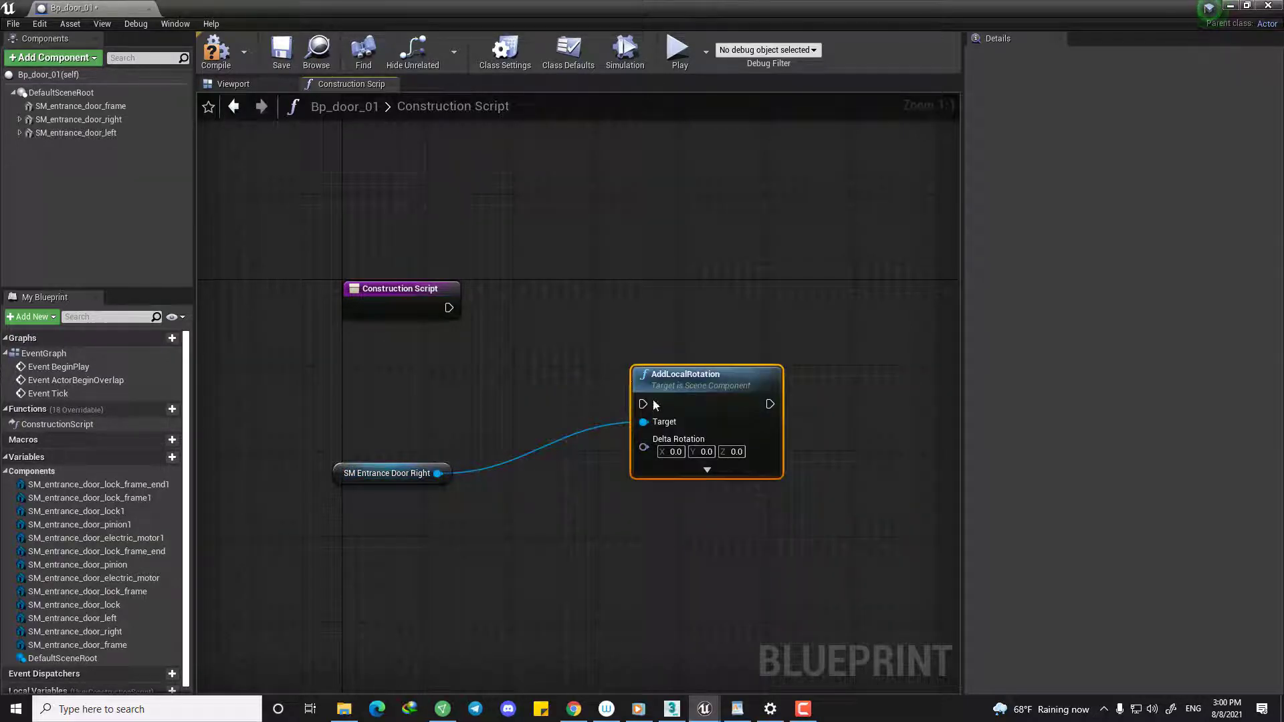
Reposition the AddLocalRotation node and the SM Entrance Door Right reference to tidy the construction script graph.
{"action": "left_click_drag", "start_coordinate": [632, 370], "coordinate": [629, 327]}
{"action": "right_click_drag", "start_coordinate": [629, 327], "coordinate": [597, 331]}
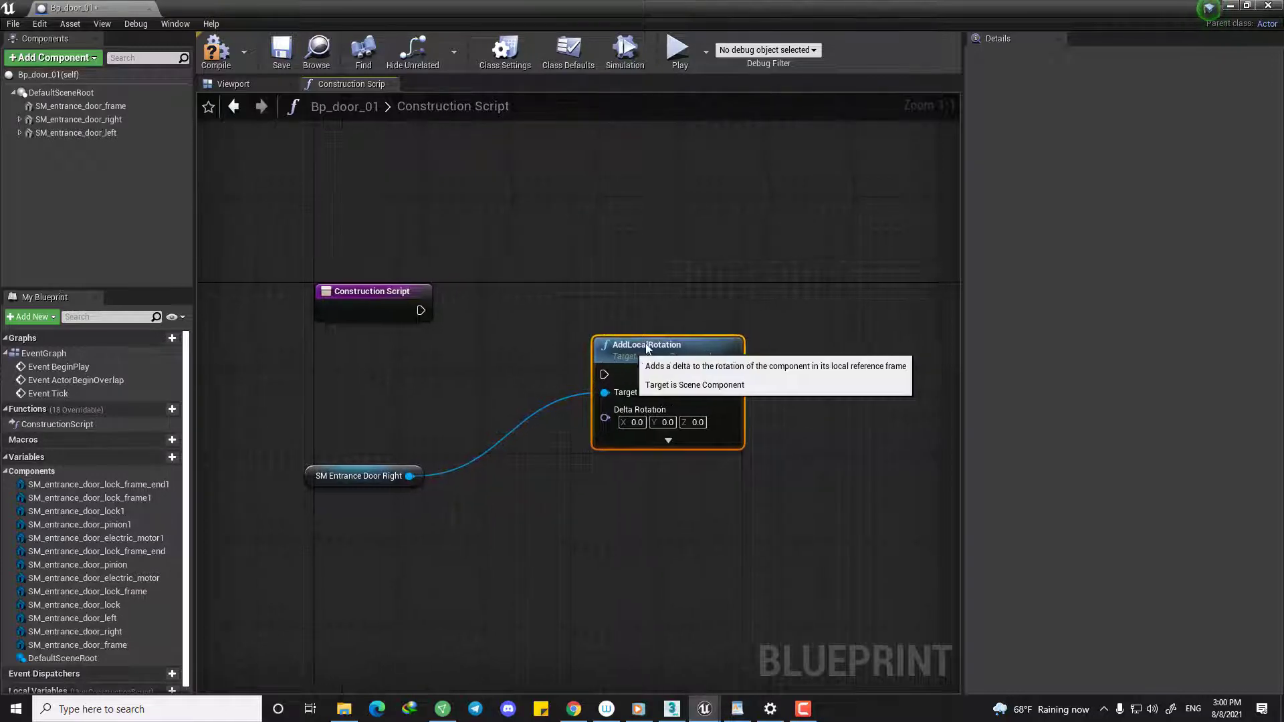
{"action": "left_click_drag", "start_coordinate": [648, 347], "coordinate": [669, 335]}
{"action": "right_click_drag", "start_coordinate": [497, 317], "coordinate": [503, 306]}
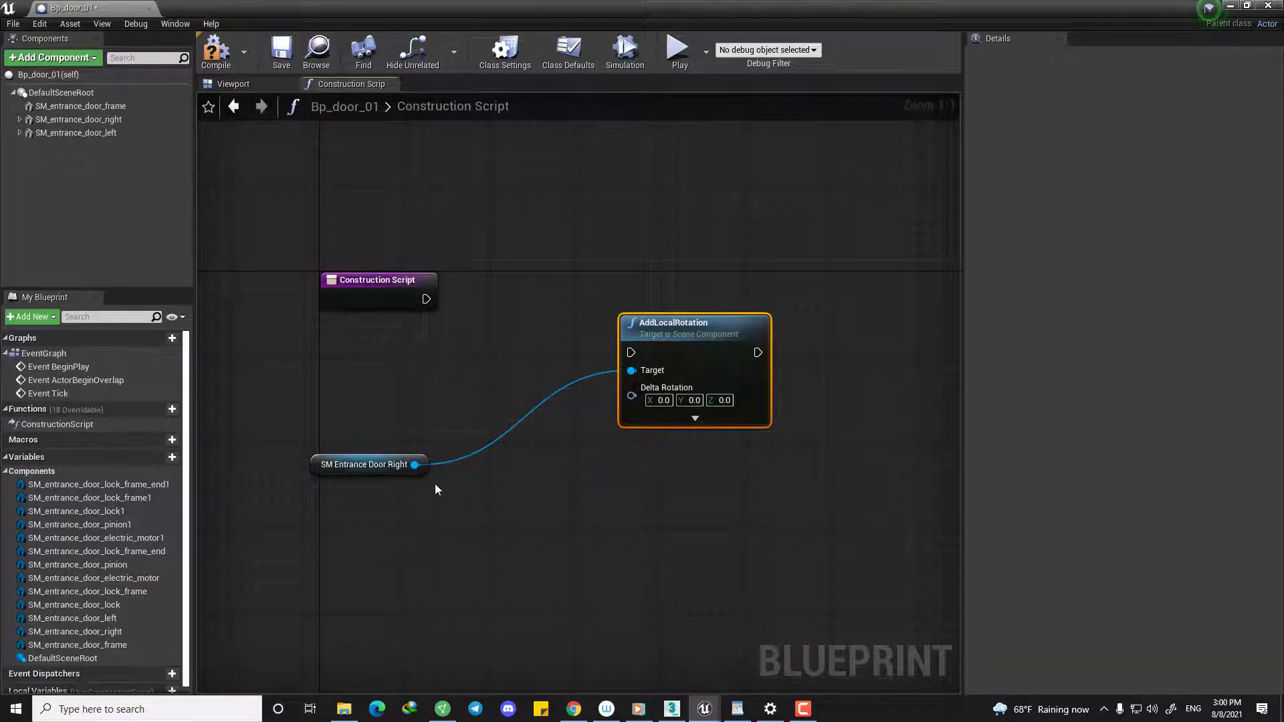
{"action": "left_click", "coordinate": [366, 464]}
{"action": "left_click_drag", "start_coordinate": [367, 464], "coordinate": [356, 443]}
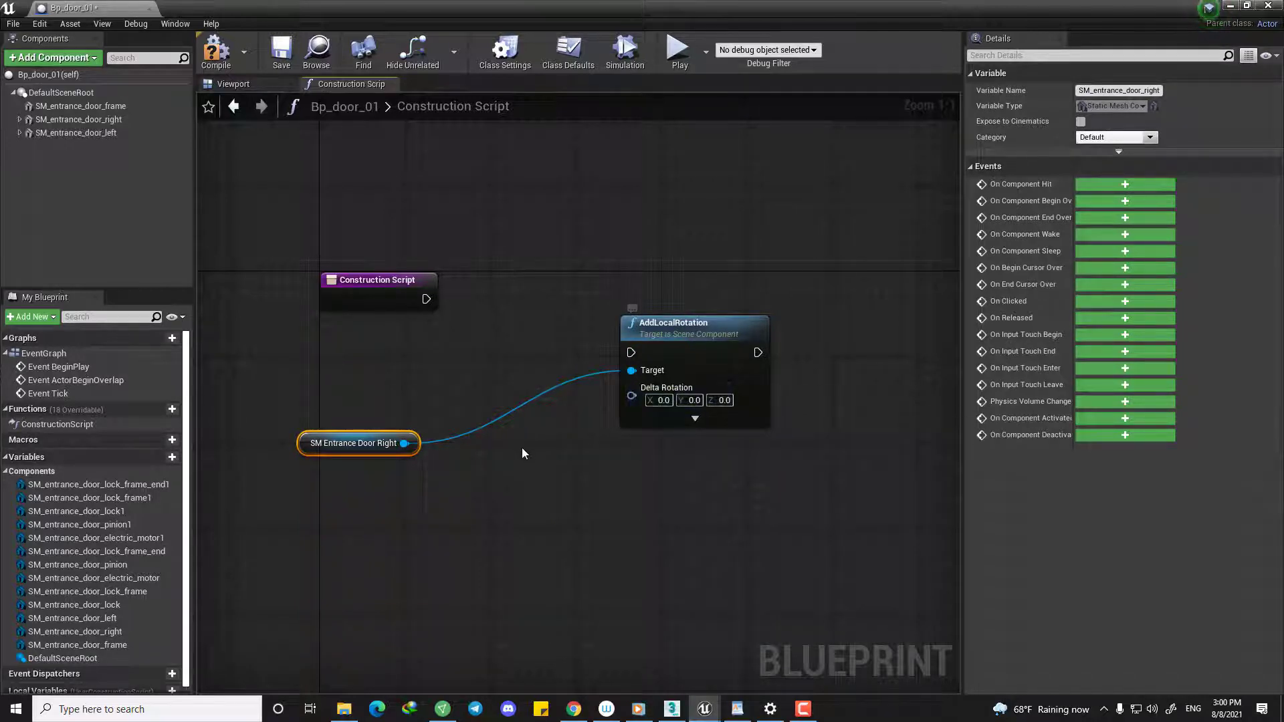
{"action": "right_click_drag", "start_coordinate": [522, 447], "coordinate": [536, 470]}
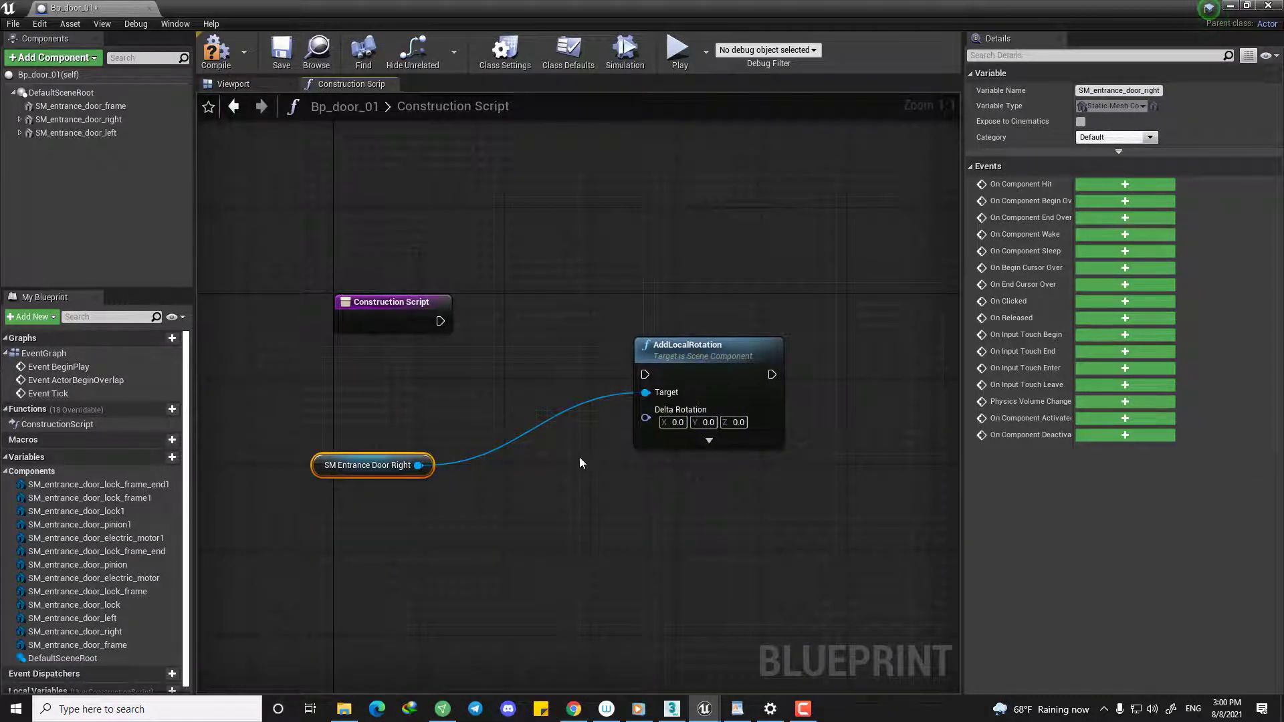
{"action": "mouse_move", "coordinate": [339, 468]}
{"action": "left_mouse_down"}
{"action": "mouse_move", "coordinate": [350, 443]}
{"action": "mouse_move", "coordinate": [358, 453]}
{"action": "left_mouse_up"}
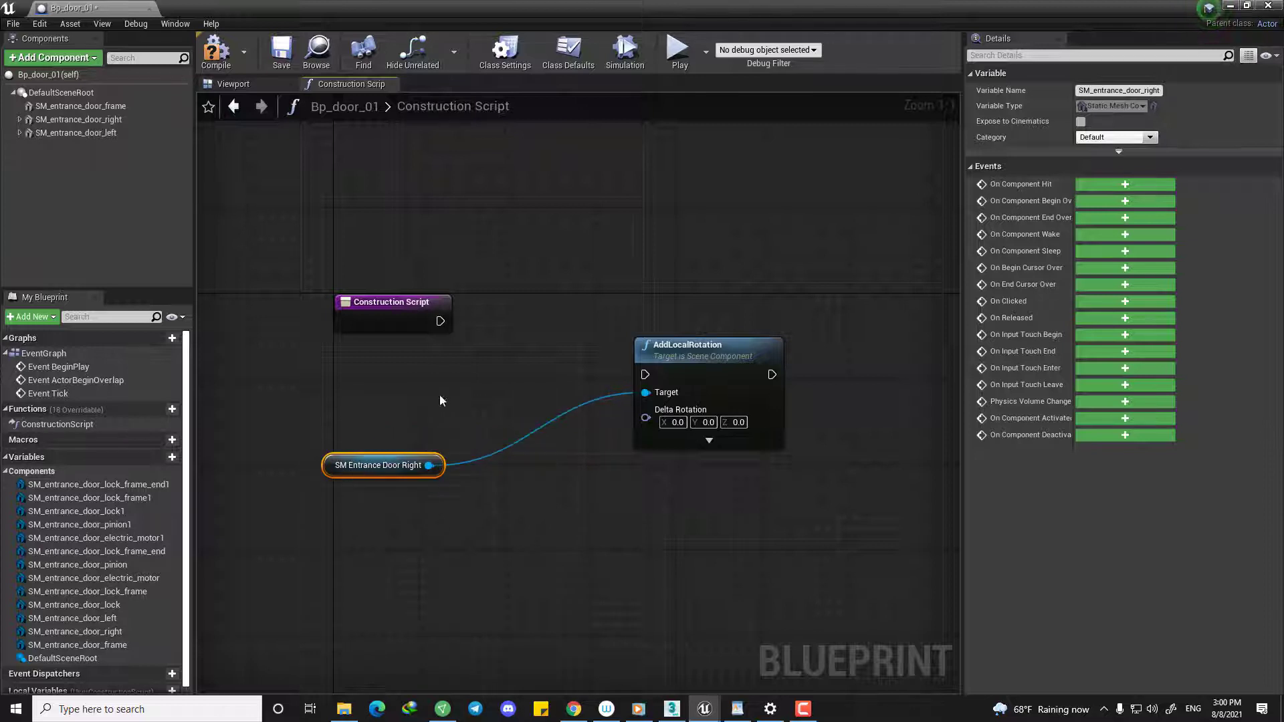
{"action": "right_click_drag", "start_coordinate": [450, 375], "coordinate": [438, 384]}
{"action": "right_click_drag", "start_coordinate": [544, 461], "coordinate": [544, 495]}
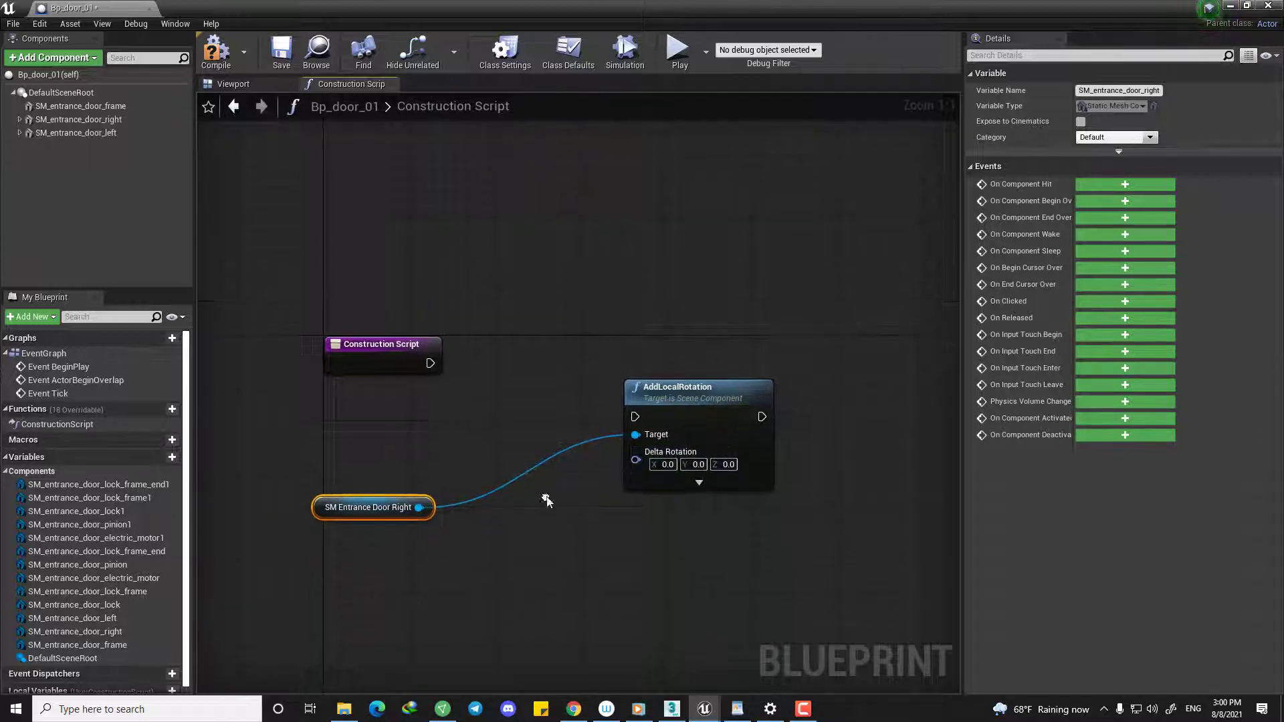
Connect the Construction Script execution output to AddLocalRotation, and move the right door reference closer to that node.
{"action": "left_click_drag", "start_coordinate": [635, 417], "coordinate": [430, 364]}
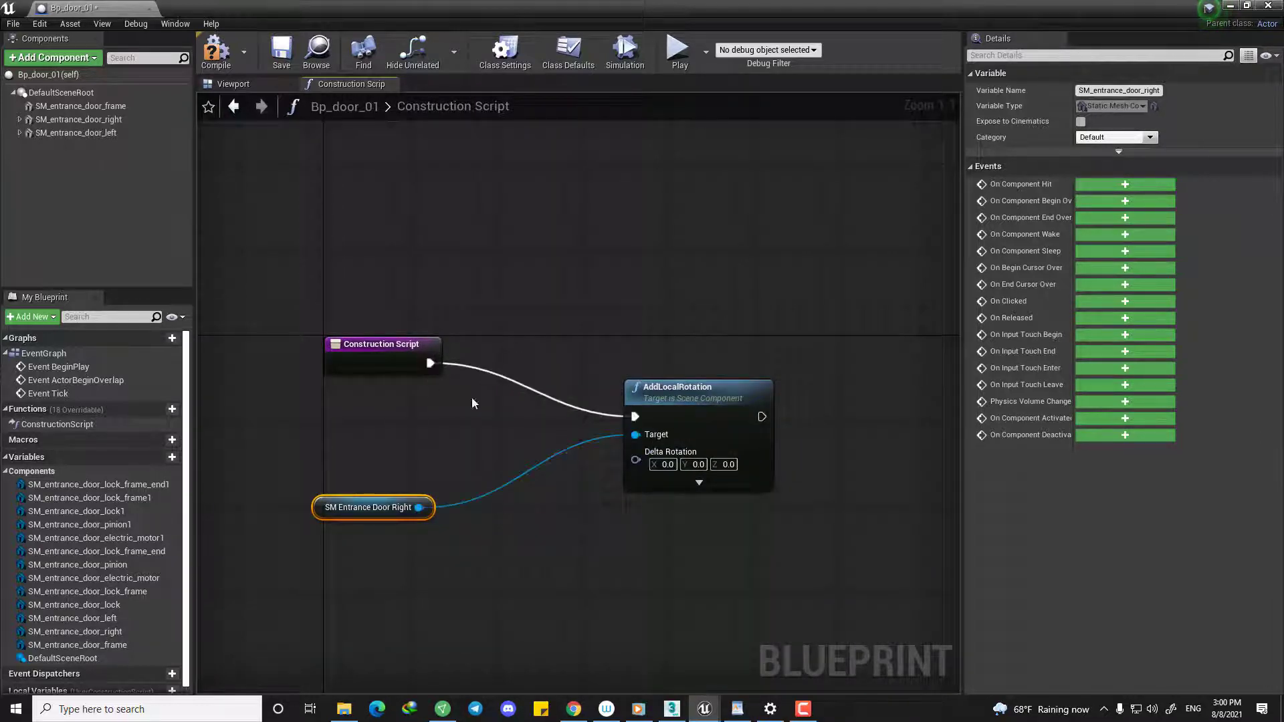
{"action": "right_click_drag", "start_coordinate": [412, 393], "coordinate": [428, 331]}
{"action": "left_click_drag", "start_coordinate": [346, 452], "coordinate": [410, 420]}
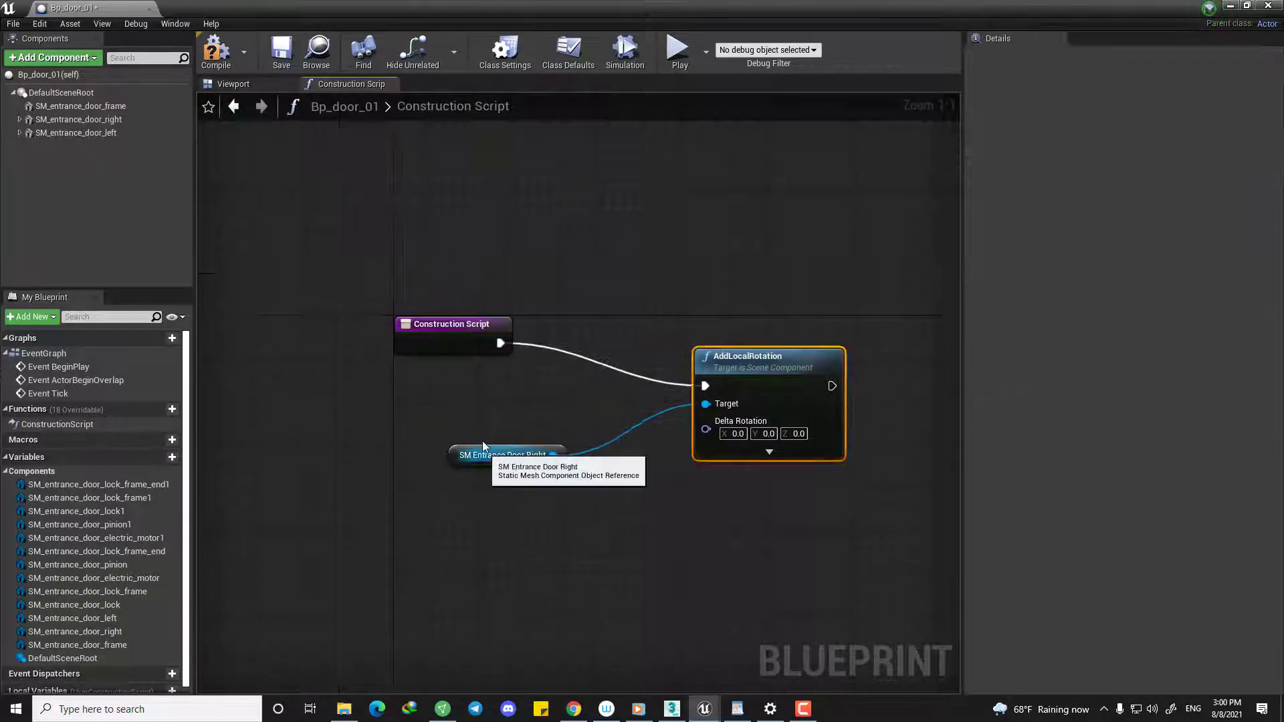
{"action": "left_click_drag", "start_coordinate": [483, 444], "coordinate": [472, 446]}
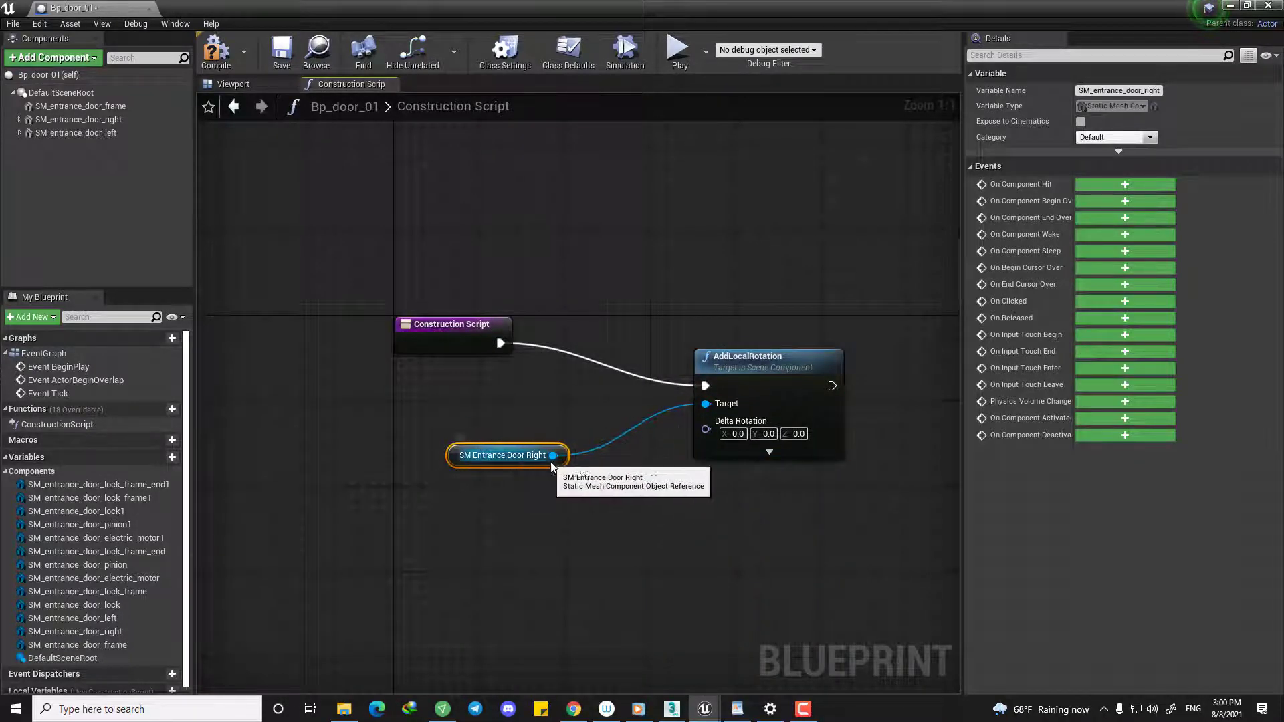
{"action": "left_click_drag", "start_coordinate": [551, 6], "coordinate": [545, 515]}
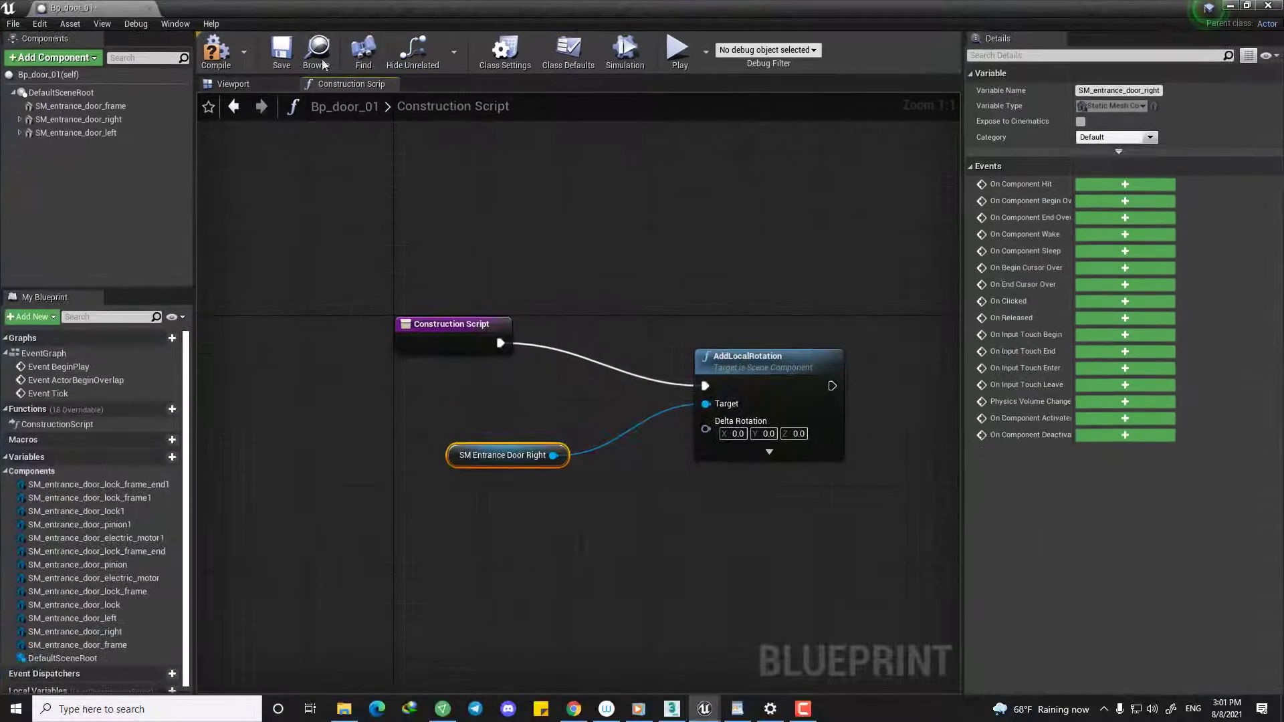
Examine the left and right doors in the blueprint's 3D view, and return to the construction script.
{"action": "left_click", "coordinate": [231, 83]}
{"action": "left_click", "coordinate": [511, 299]}
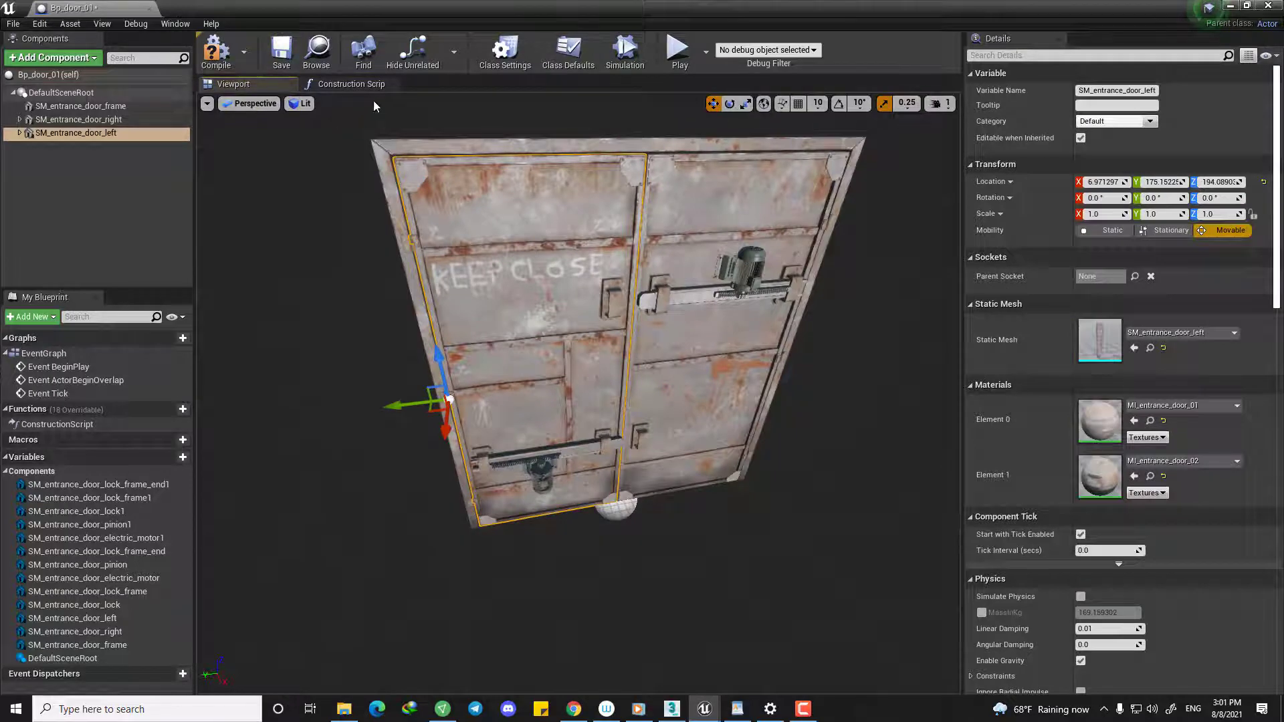
{"action": "left_click", "coordinate": [752, 361]}
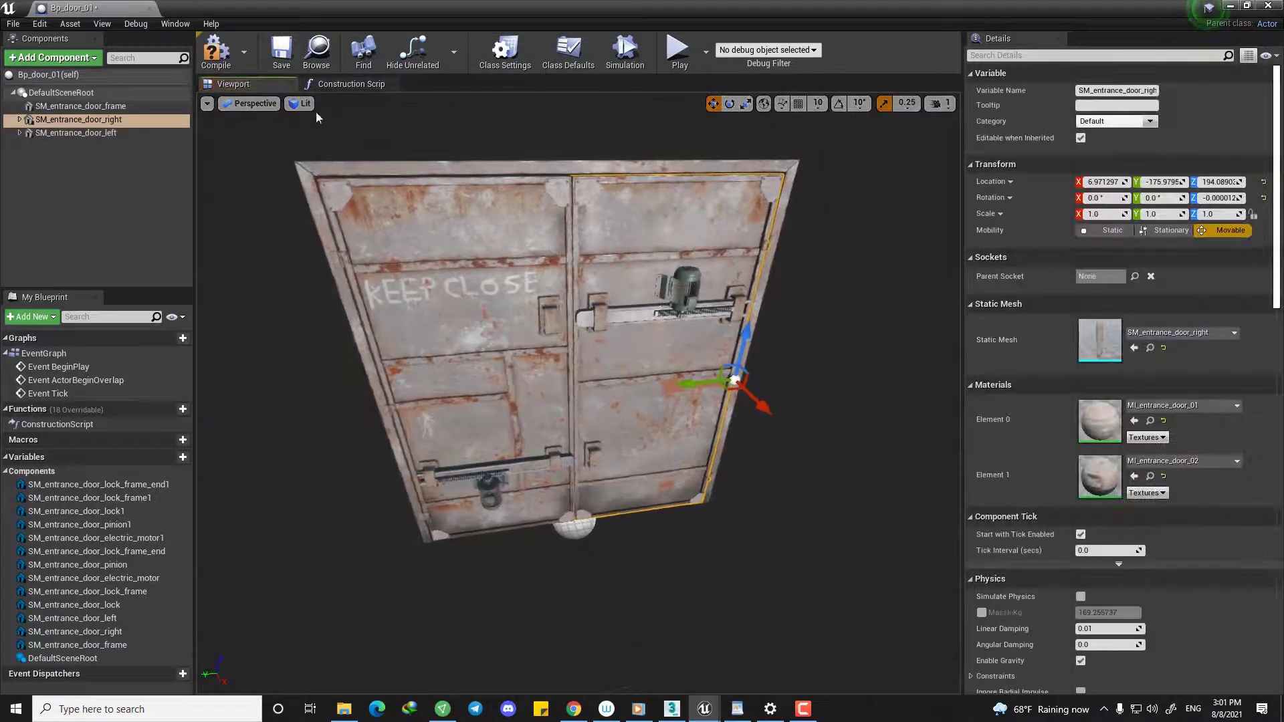
{"action": "left_click", "coordinate": [351, 83]}
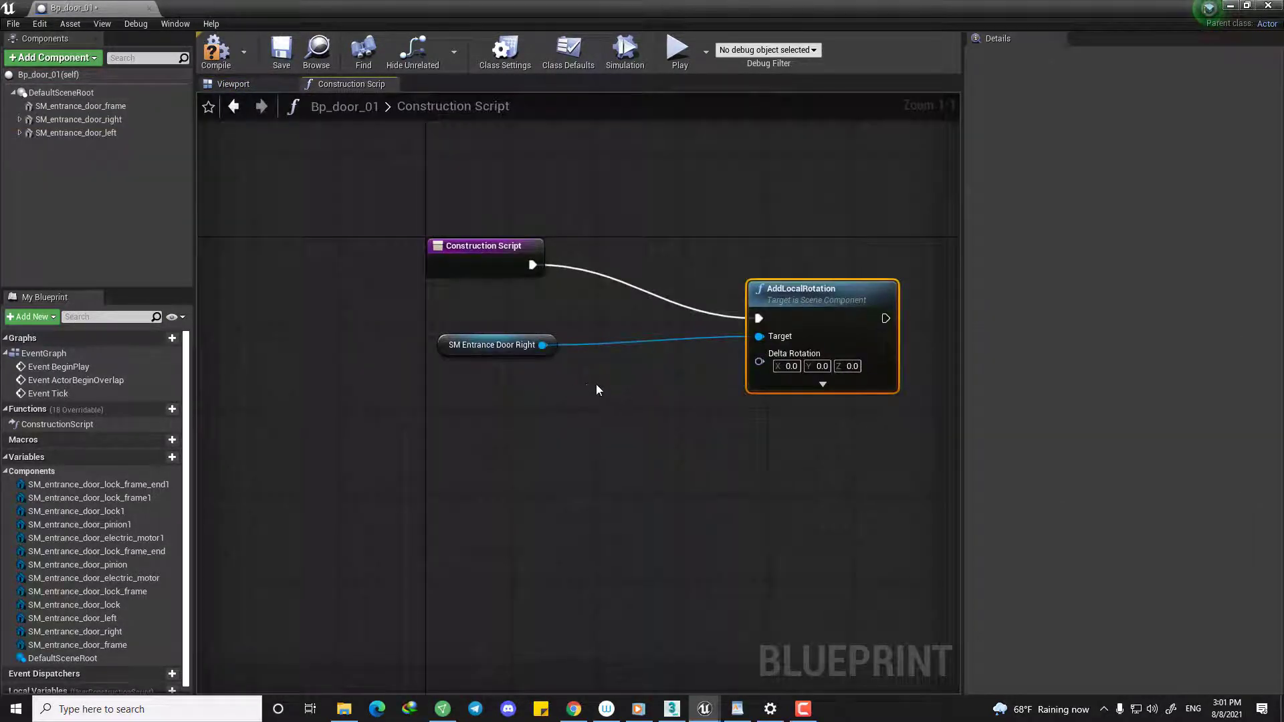
Create a new Float variable in the blueprint and name it Right Door Rotation.
{"action": "right_click_drag", "start_coordinate": [748, 386], "coordinate": [696, 381]}
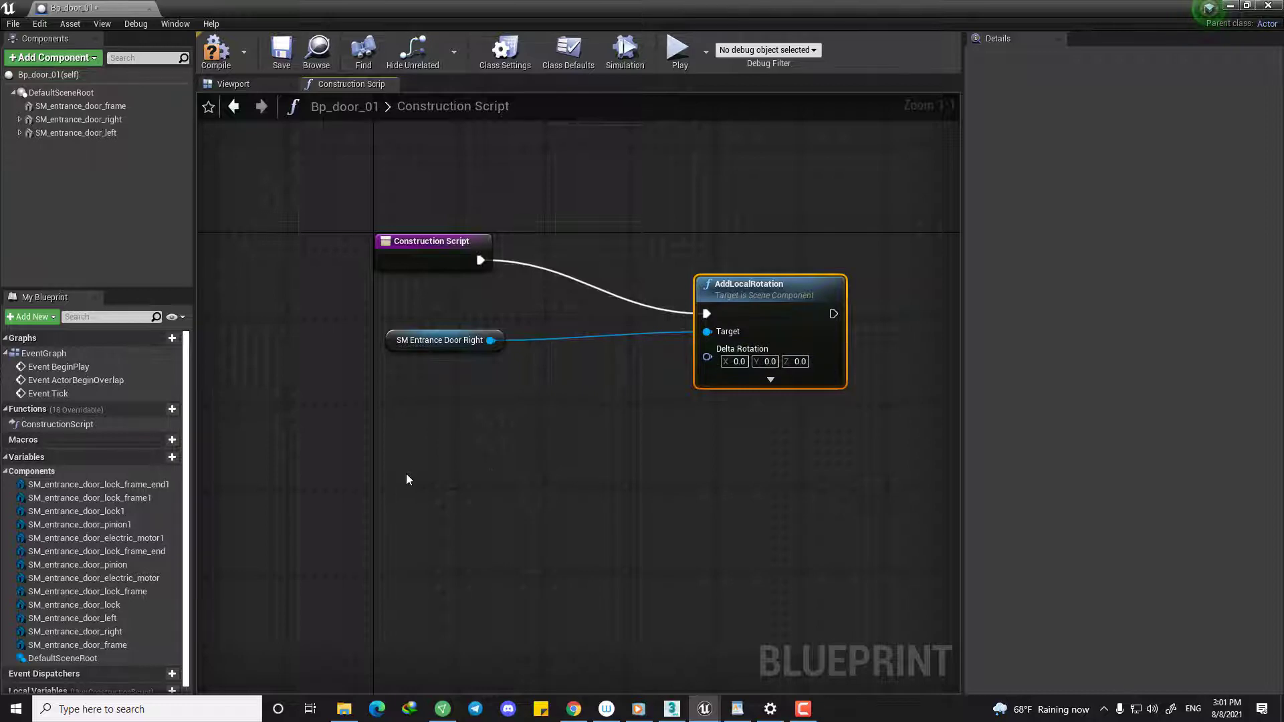
{"action": "scroll", "coordinate": [87, 500], "scroll_direction": "down", "scroll_amount": 1}
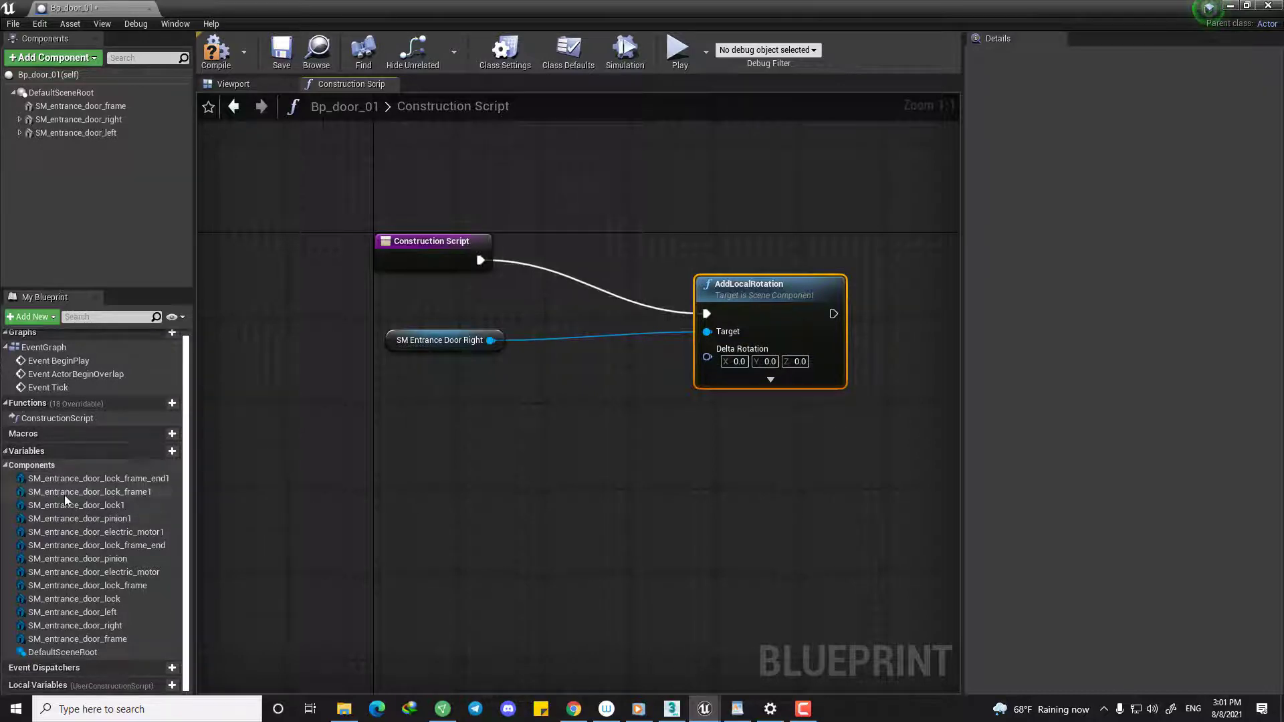
{"action": "left_click", "coordinate": [155, 452]}
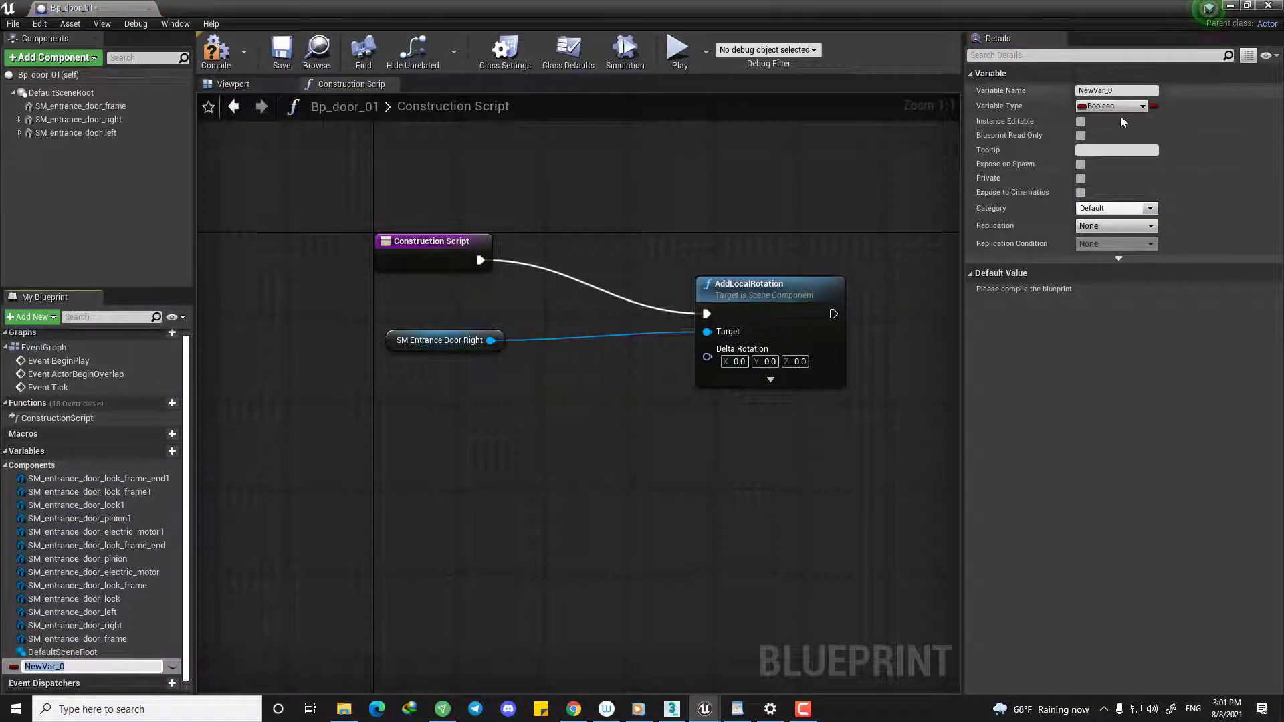
{"action": "left_click", "coordinate": [1102, 106]}
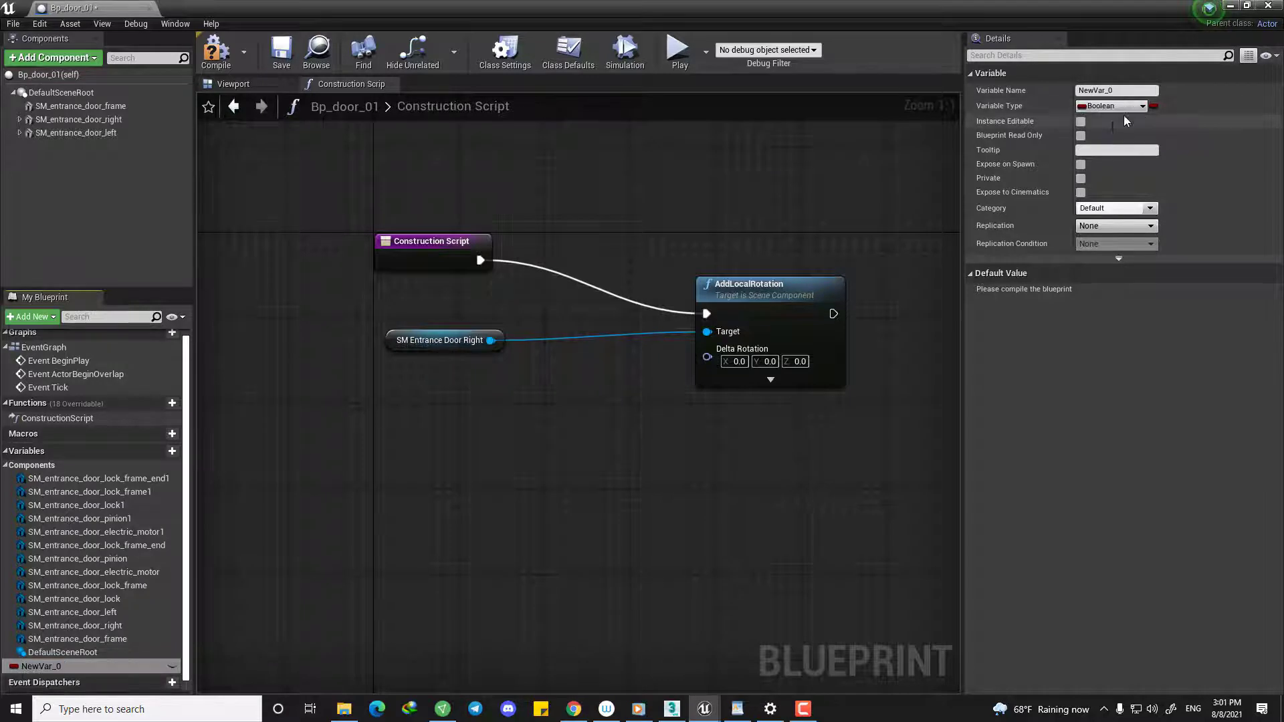
{"action": "left_click", "coordinate": [1120, 107]}
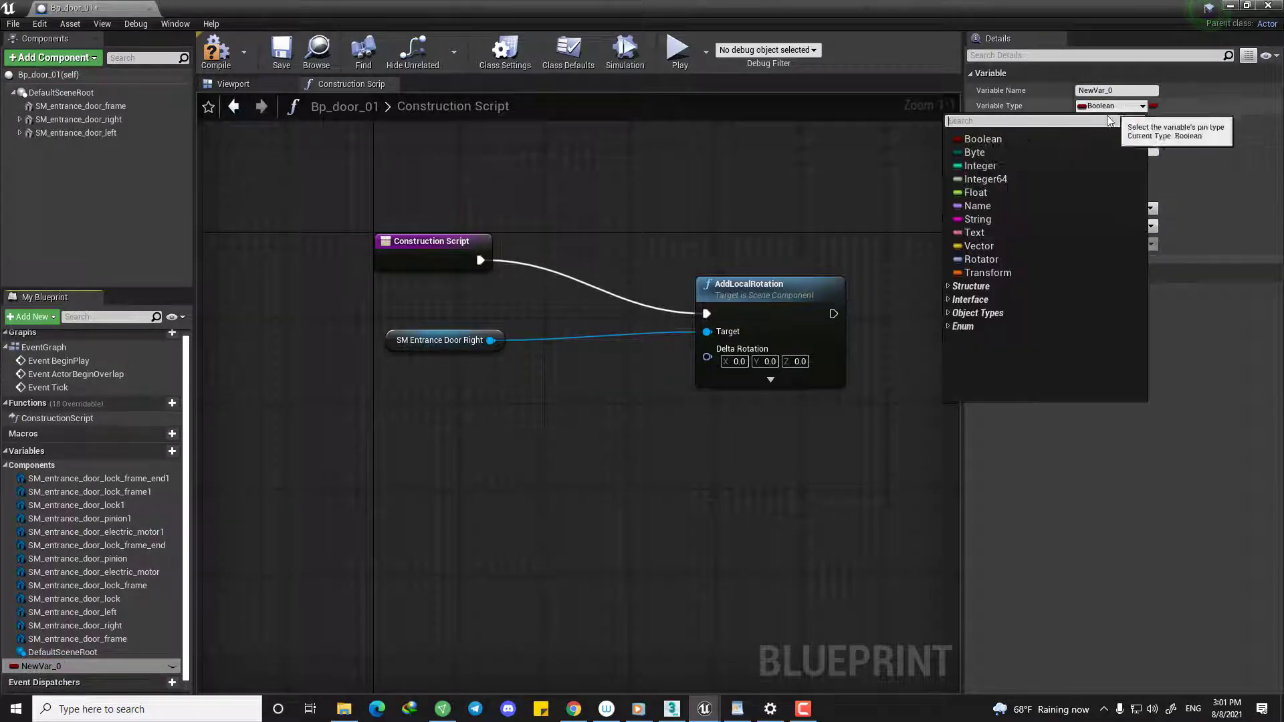
{"action": "left_click", "coordinate": [984, 192]}
{"action": "right_click_drag", "start_coordinate": [593, 352], "coordinate": [647, 323]}
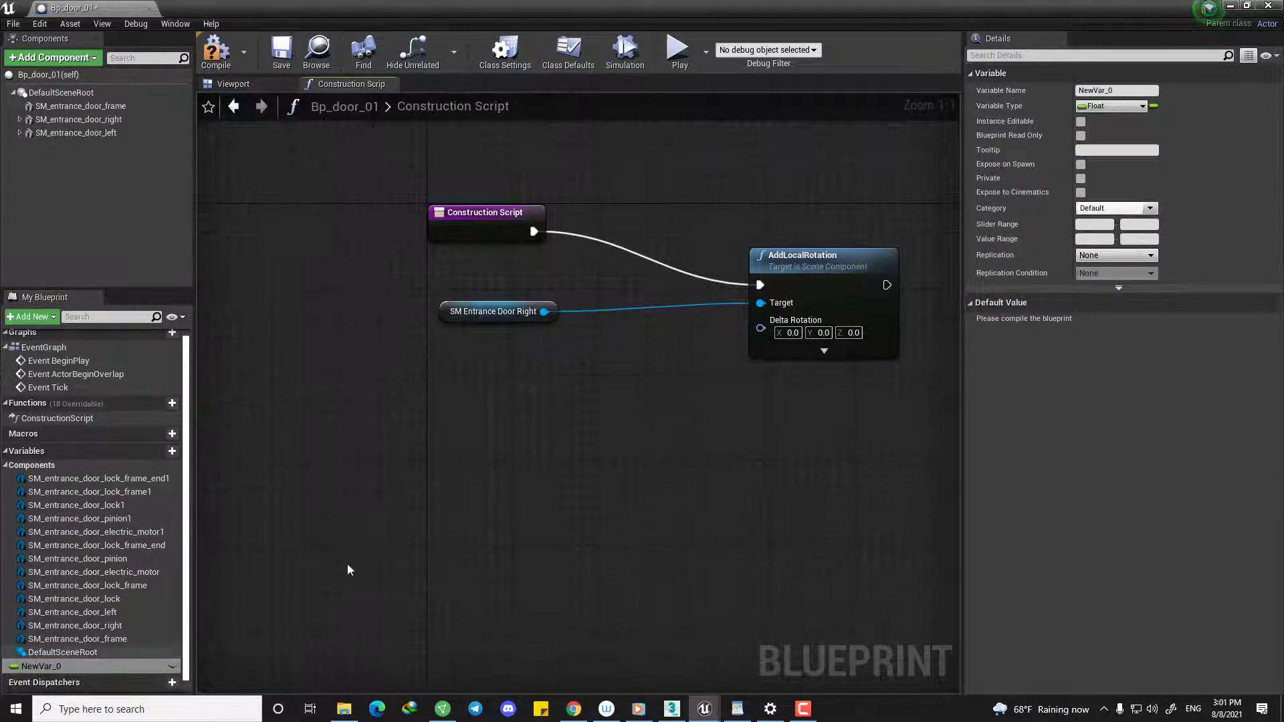
{"action": "left_click", "coordinate": [1126, 91]}
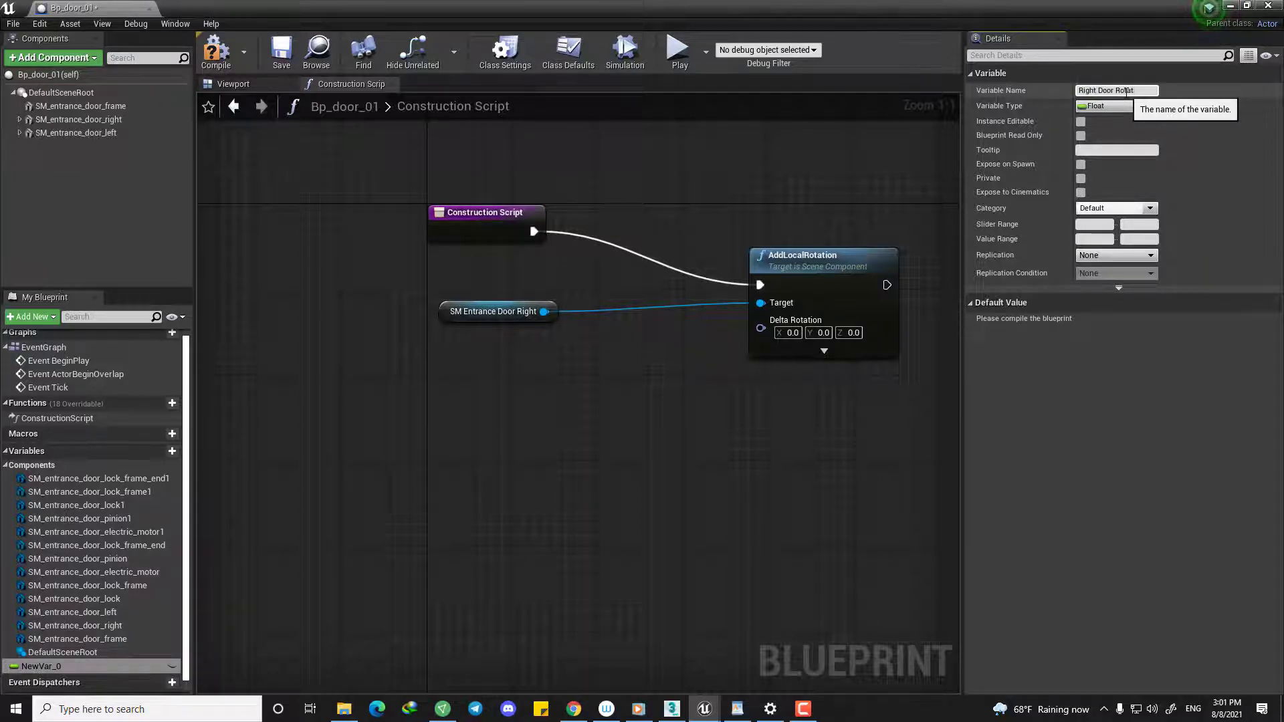
{"action": "key", "text": "Return"}
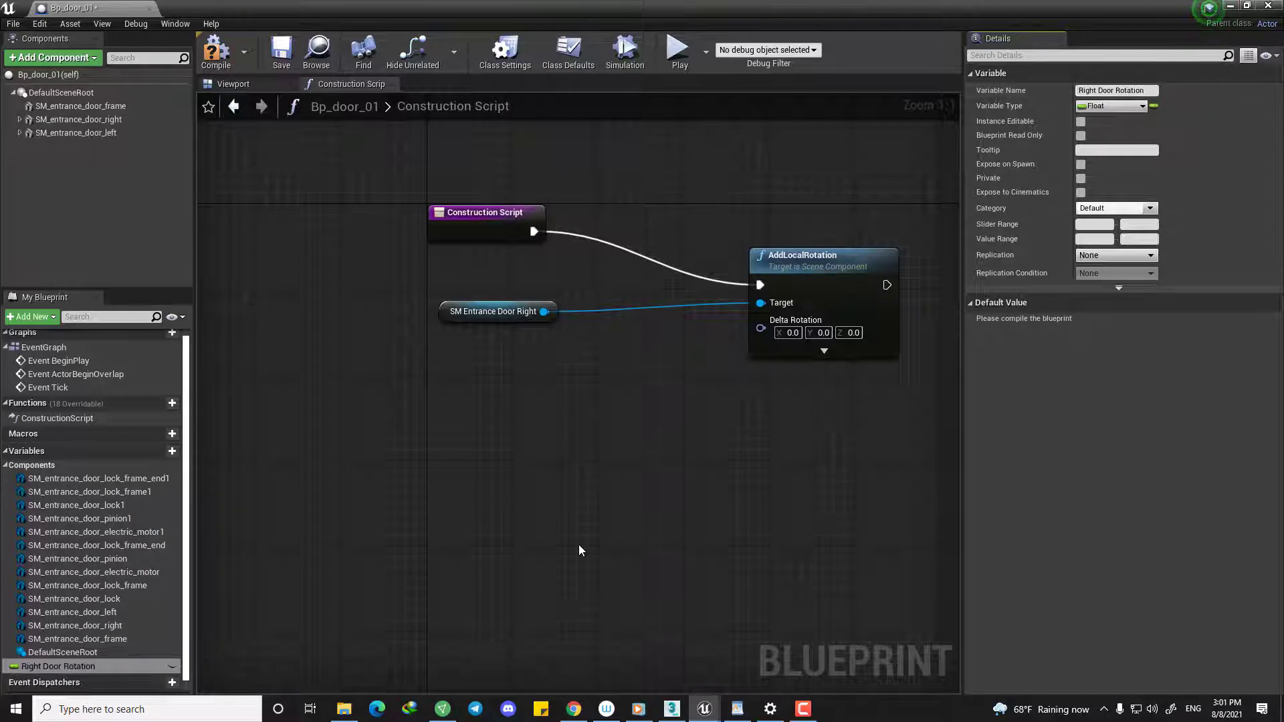
Compile the blueprint and make the Right Door Rotation variable instance editable.
{"action": "left_click", "coordinate": [216, 51]}
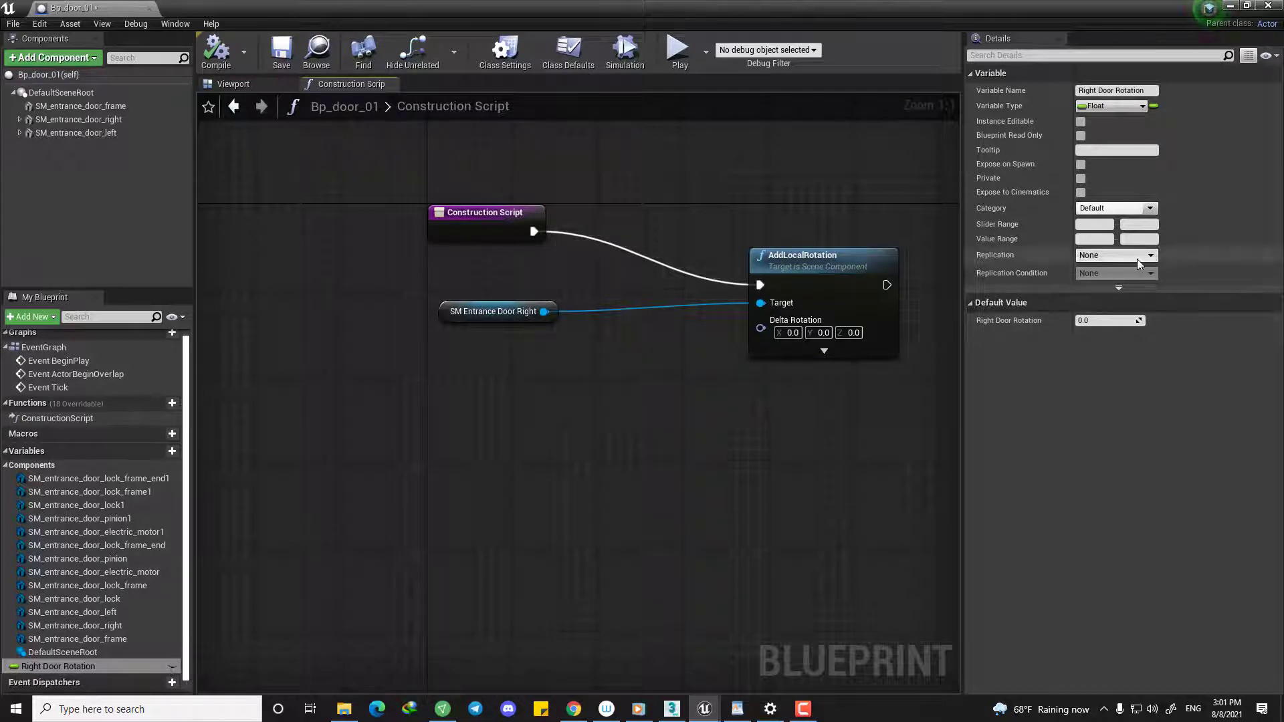
{"action": "scroll", "coordinate": [78, 665], "scroll_direction": "down", "scroll_amount": 1}
{"action": "left_click", "coordinate": [173, 652]}
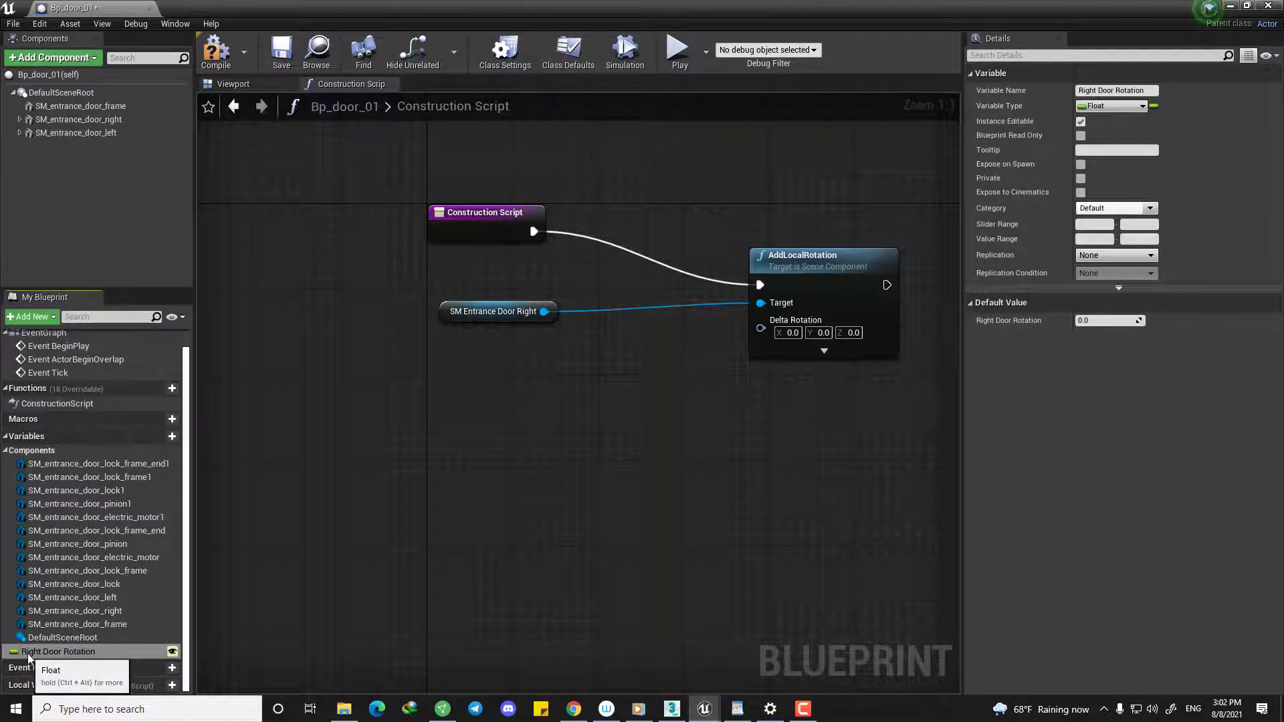
Place a Get Right Door Rotation node in the construction script and create a Make Rotator node from its output.
{"action": "left_click_drag", "start_coordinate": [31, 652], "coordinate": [475, 473]}
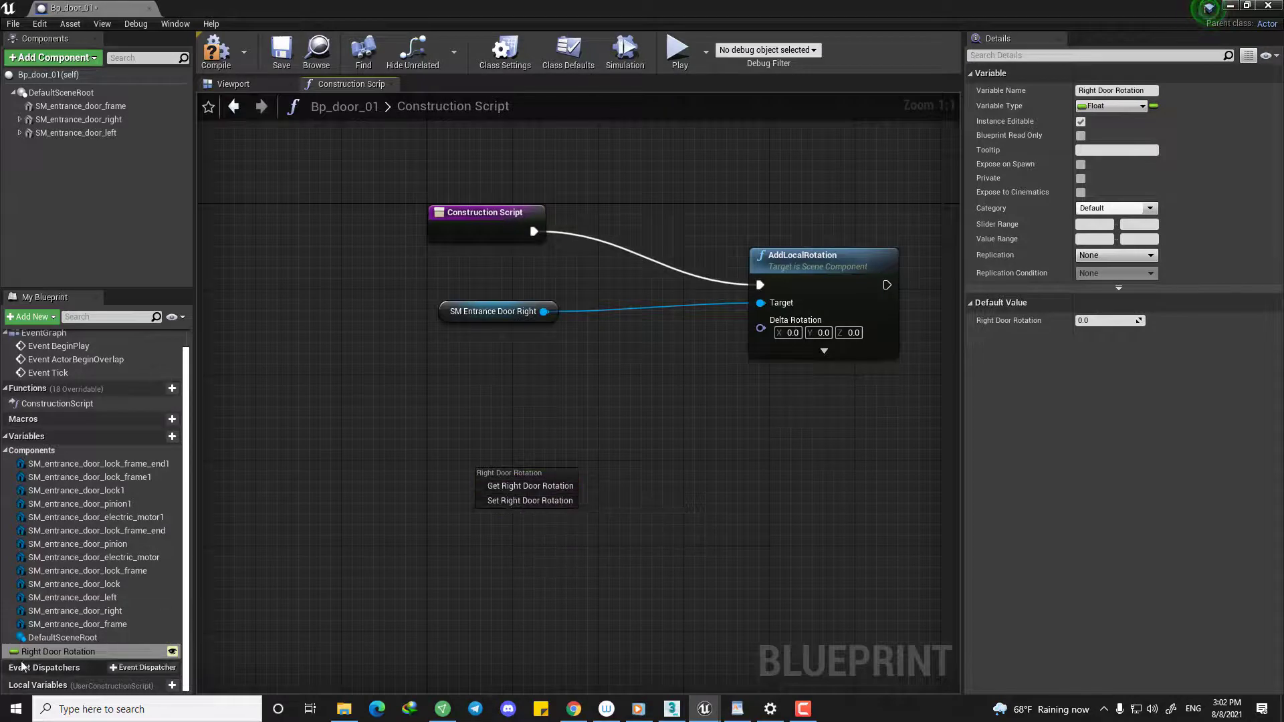
{"action": "left_click", "coordinate": [525, 486]}
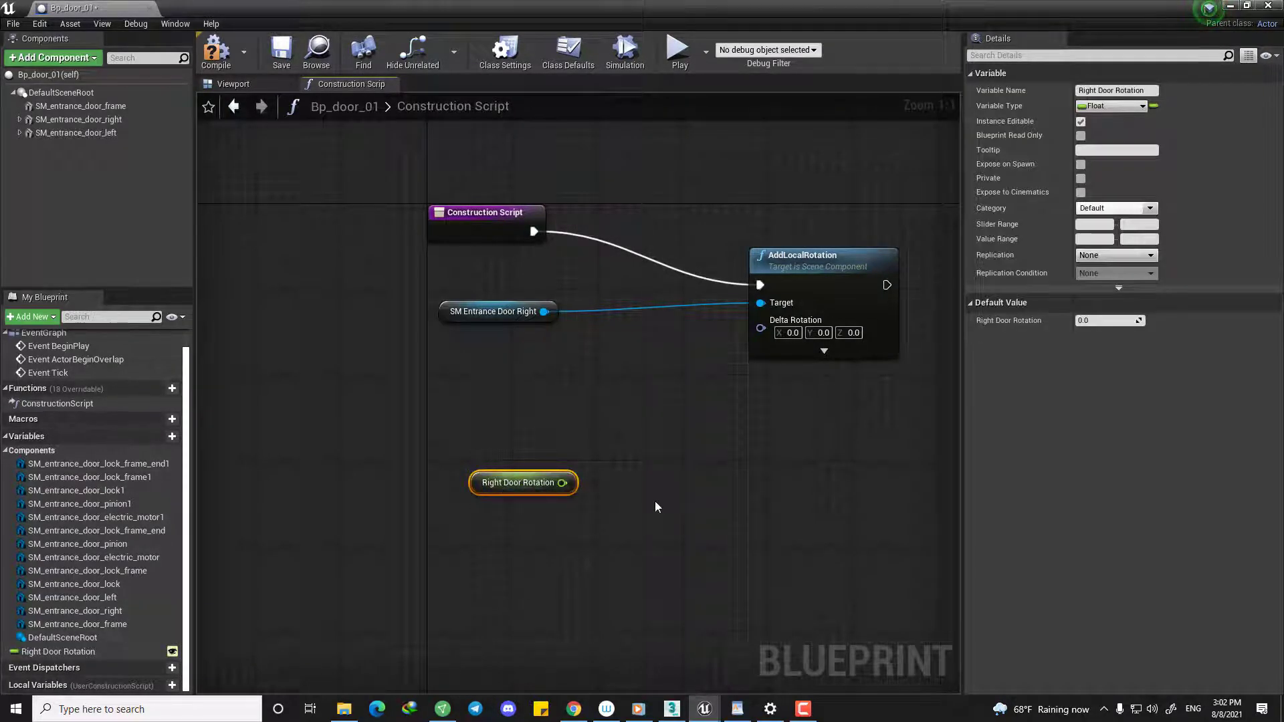
{"action": "right_click_drag", "start_coordinate": [658, 509], "coordinate": [623, 549]}
{"action": "left_click_drag", "start_coordinate": [463, 524], "coordinate": [643, 485]}
{"action": "type", "text": "make"}
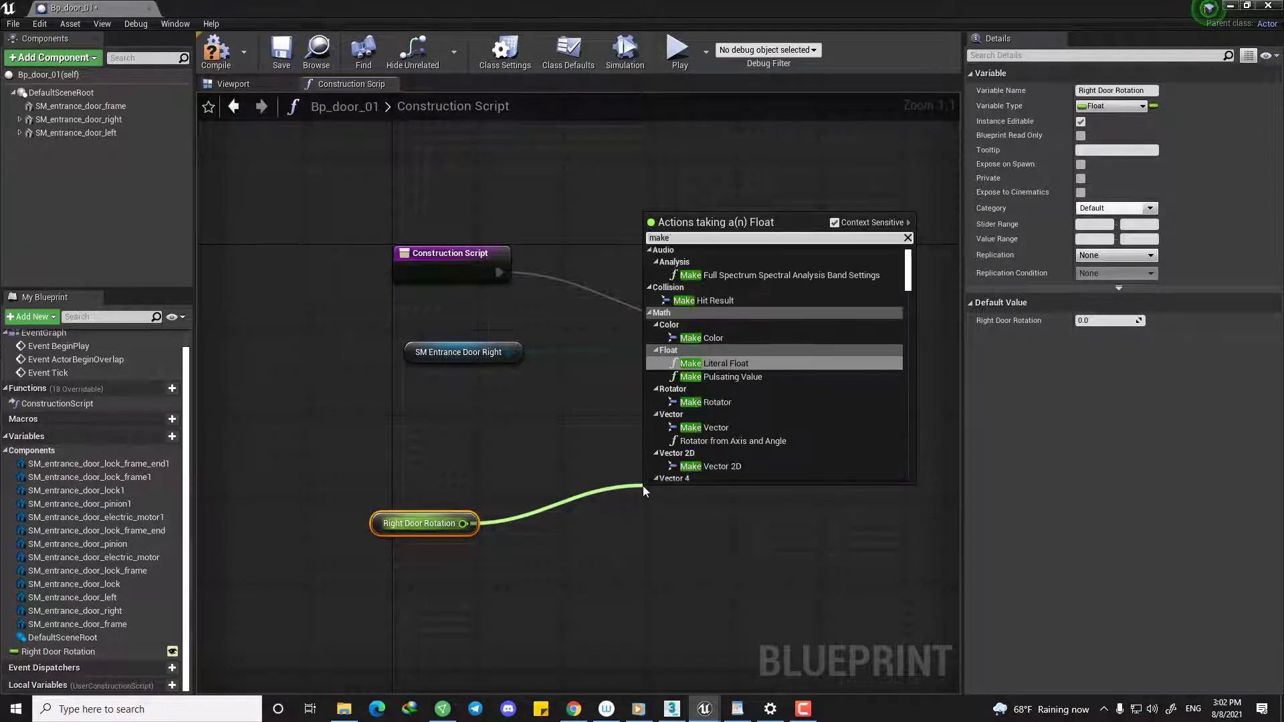
{"action": "left_click", "coordinate": [753, 401]}
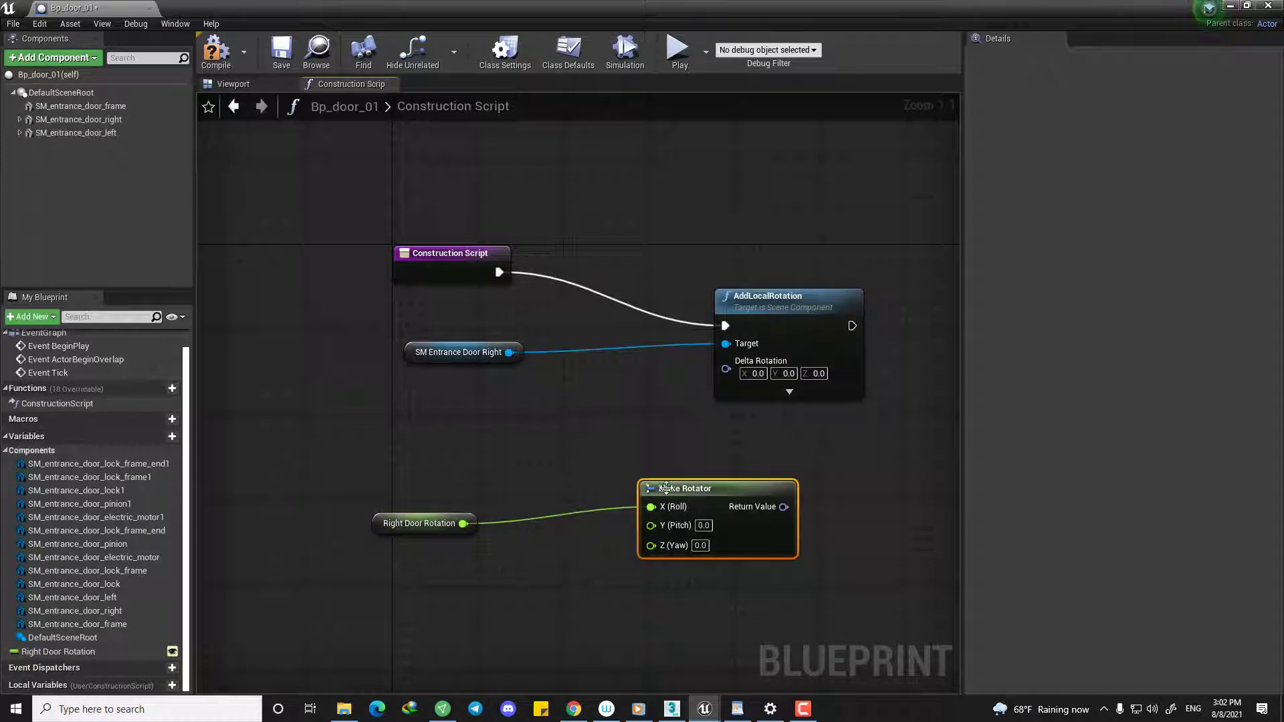
Disconnect Right Door Rotation from X (Roll) on the Make Rotator node and connect it to Z (Yaw) instead.
{"action": "left_click_drag", "start_coordinate": [656, 499], "coordinate": [572, 589], "text": "ctrl"}
{"action": "left_click", "coordinate": [527, 452]}
{"action": "right_click_drag", "start_coordinate": [689, 515], "coordinate": [680, 477]}
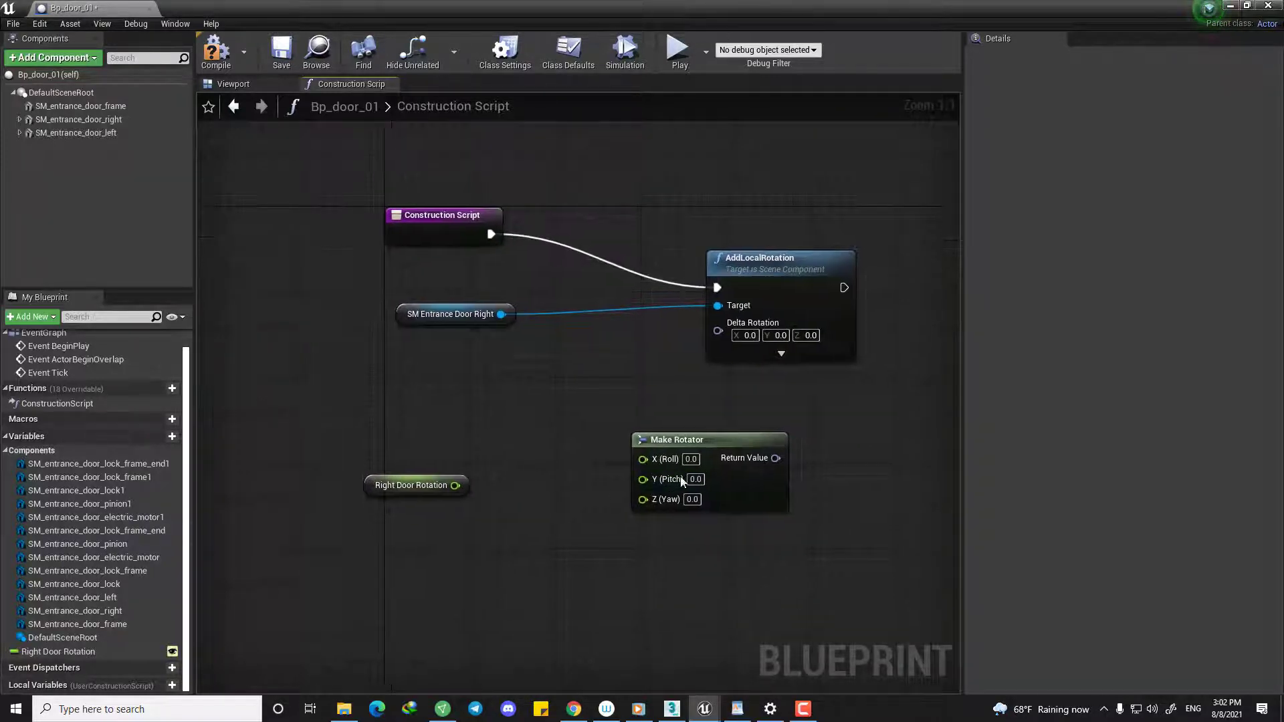
{"action": "left_click", "coordinate": [401, 485]}
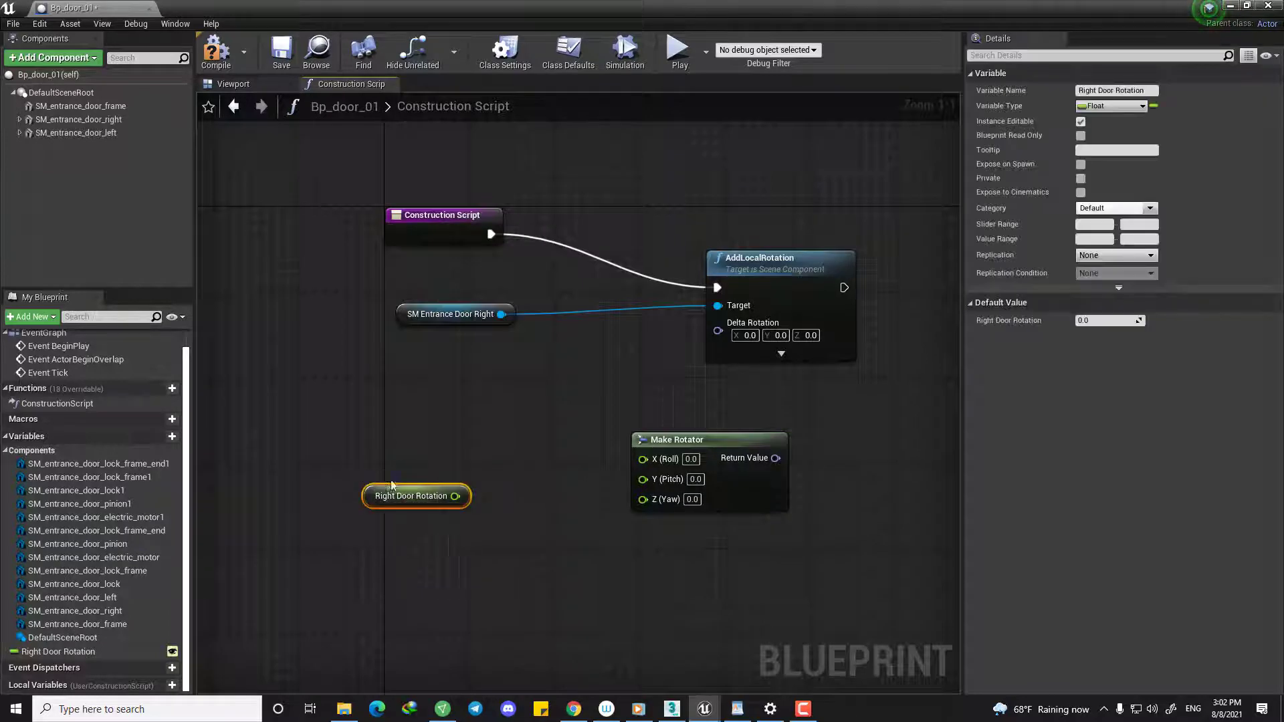
{"action": "left_click", "coordinate": [669, 443]}
{"action": "right_click_drag", "start_coordinate": [519, 472], "coordinate": [509, 476]}
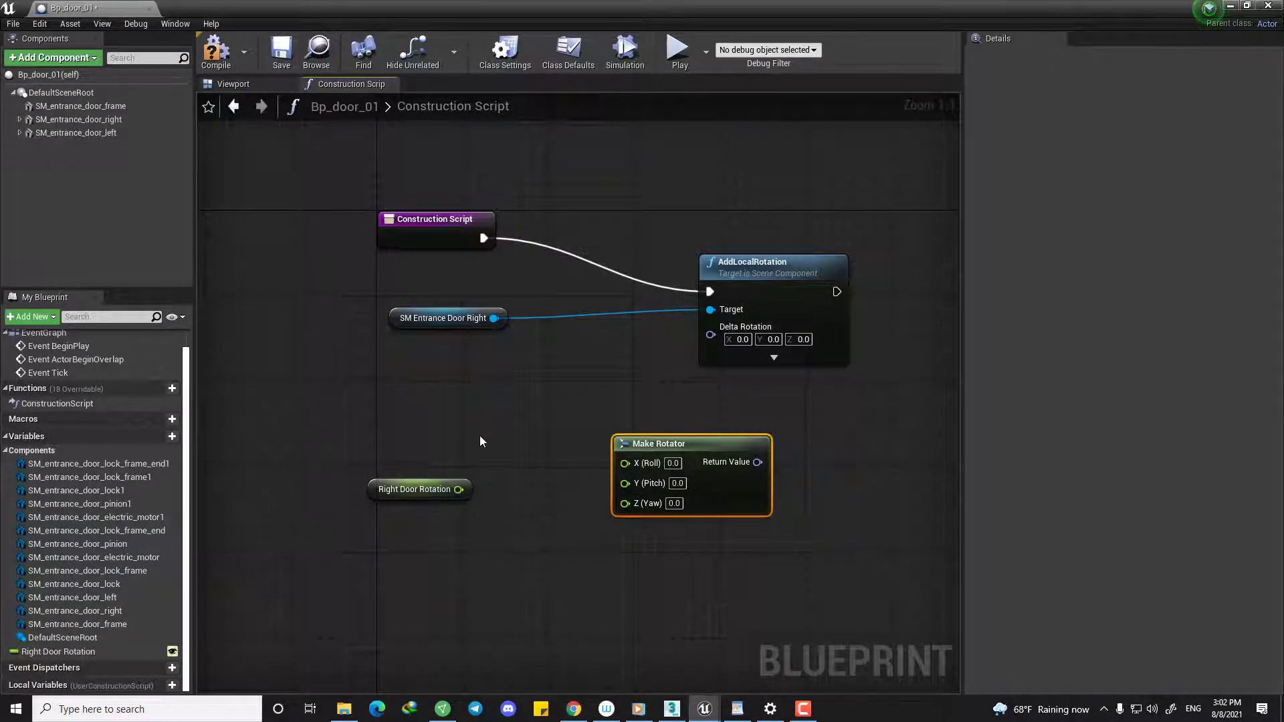
{"action": "left_click_drag", "start_coordinate": [459, 489], "coordinate": [631, 507]}
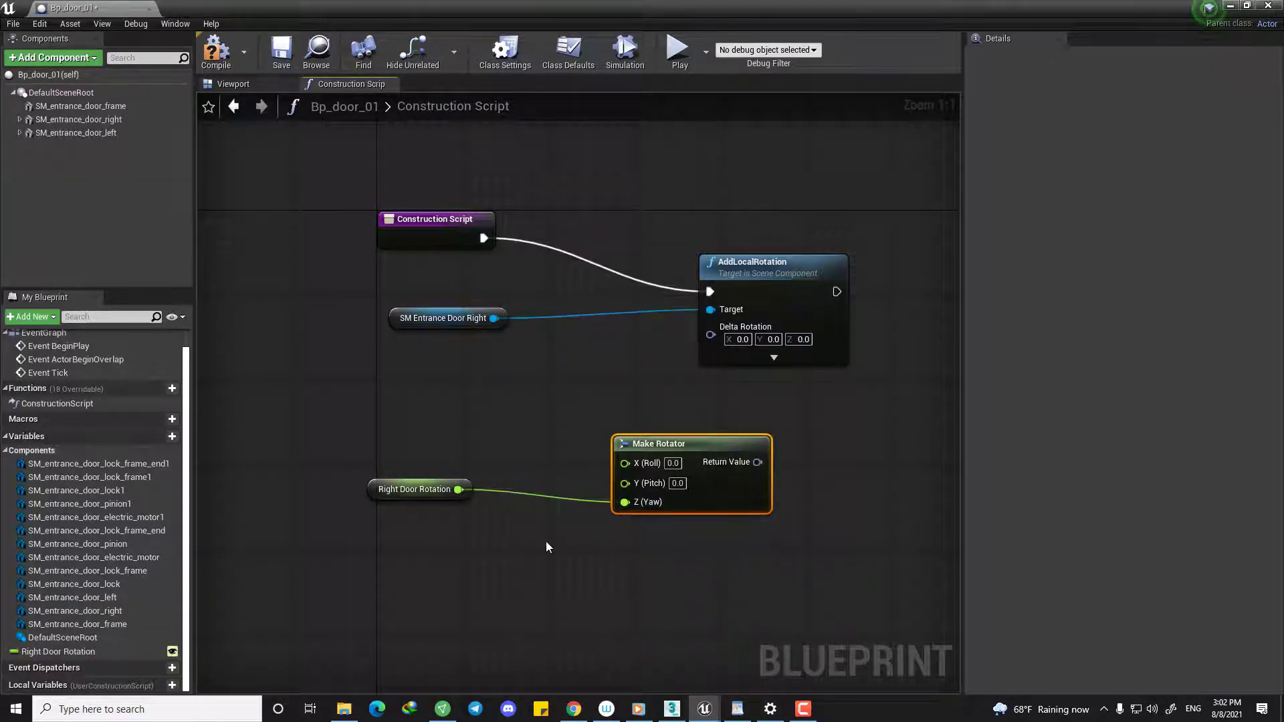
Tidy the Make Rotator and Right Door Rotation nodes, and connect the rotator's Return Value to Delta Rotation on AddLocalRotation.
{"action": "right_click_drag", "start_coordinate": [547, 543], "coordinate": [529, 565]}
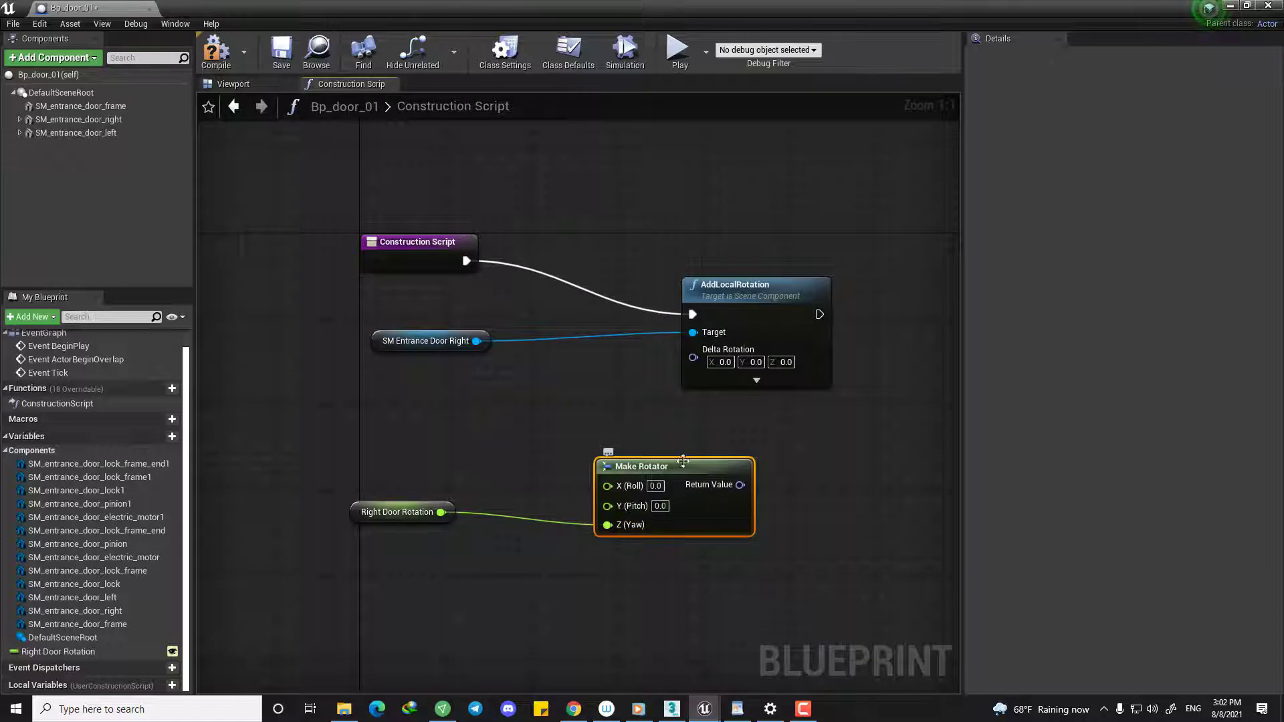
{"action": "left_click_drag", "start_coordinate": [520, 420], "coordinate": [626, 520]}
{"action": "left_click_drag", "start_coordinate": [641, 465], "coordinate": [619, 454]}
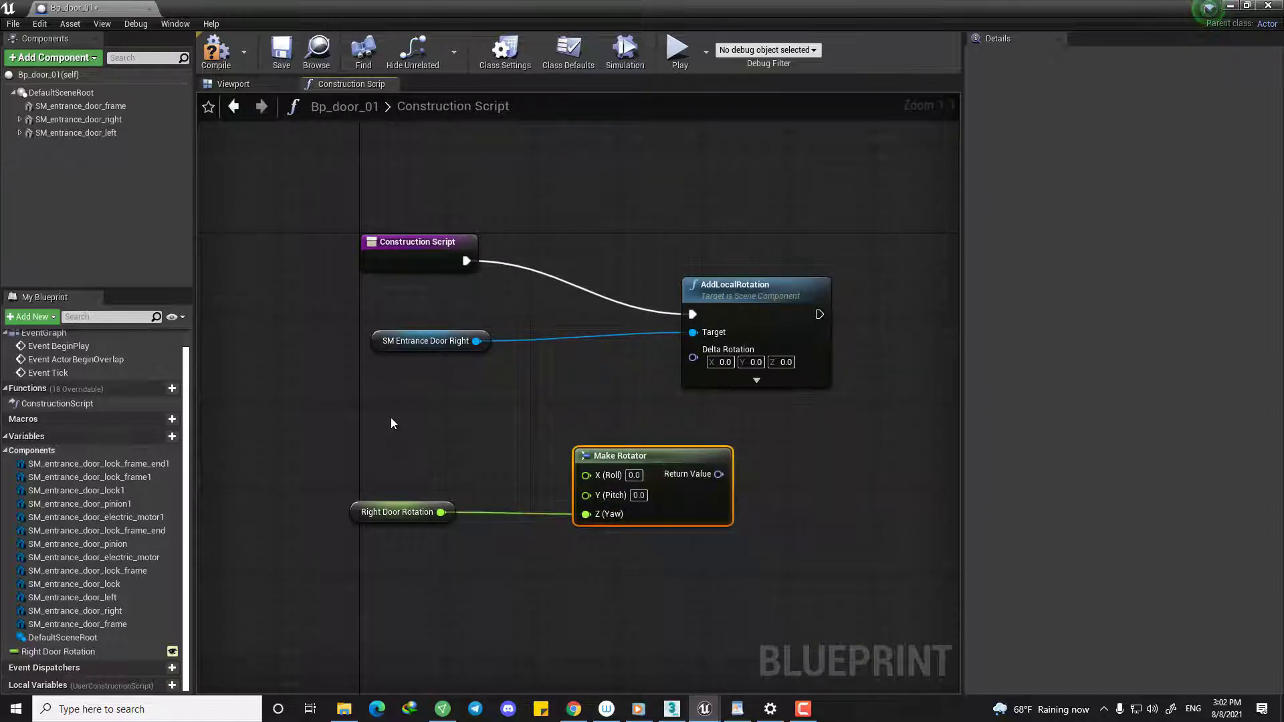
{"action": "left_click_drag", "start_coordinate": [391, 419], "coordinate": [579, 586]}
{"action": "left_click_drag", "start_coordinate": [636, 459], "coordinate": [550, 459]}
{"action": "left_click", "coordinate": [701, 468]}
{"action": "left_click_drag", "start_coordinate": [632, 474], "coordinate": [692, 359]}
{"action": "right_click_drag", "start_coordinate": [737, 455], "coordinate": [766, 498]}
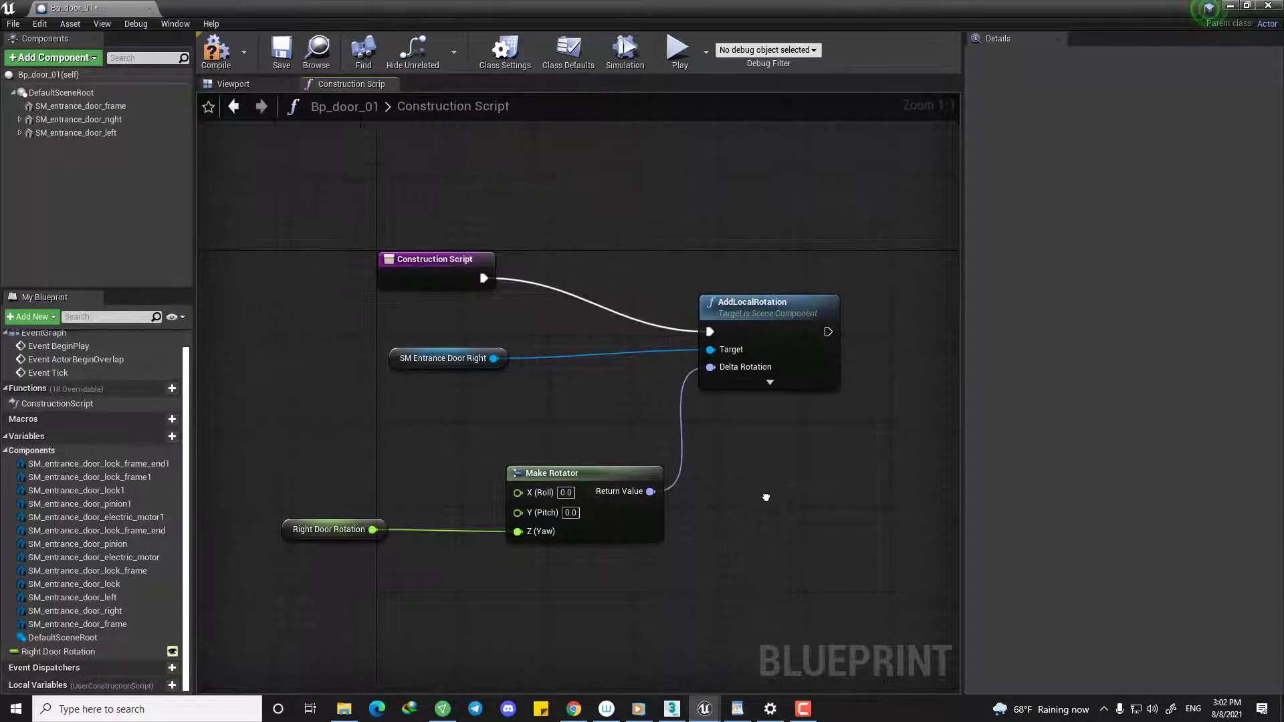
{"action": "left_click", "coordinate": [331, 529]}
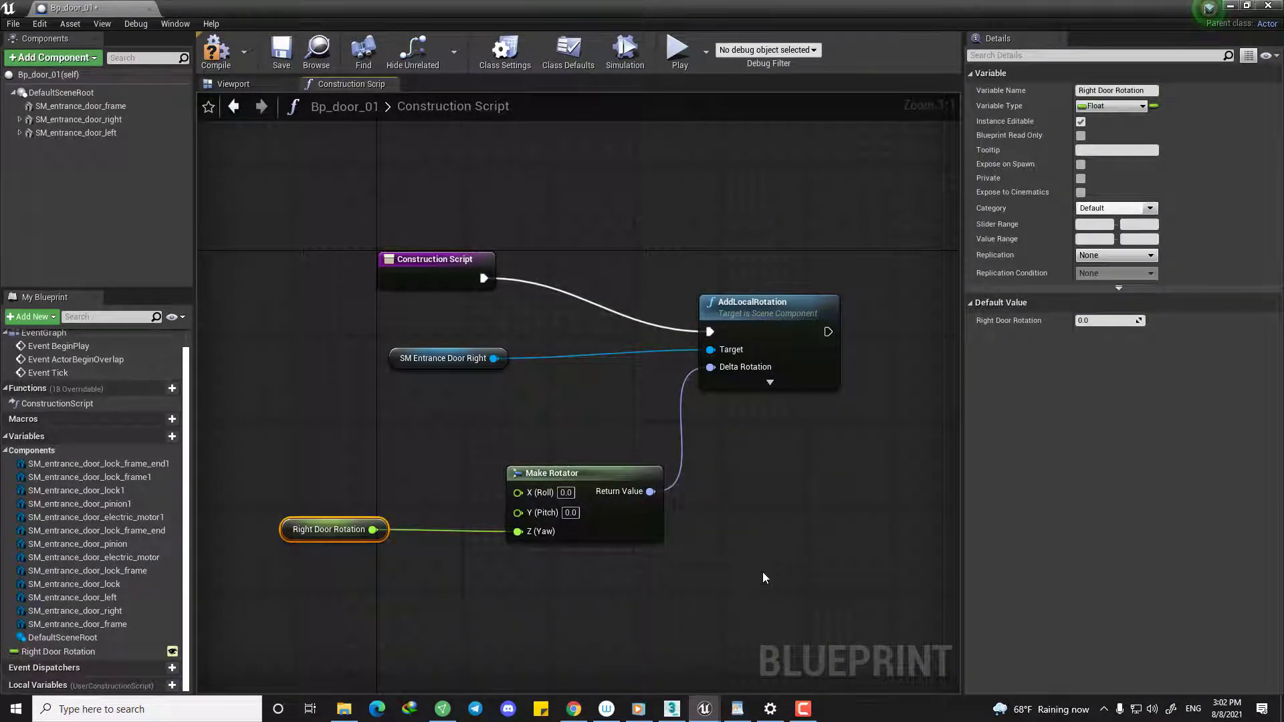
{"action": "left_click", "coordinate": [470, 518]}
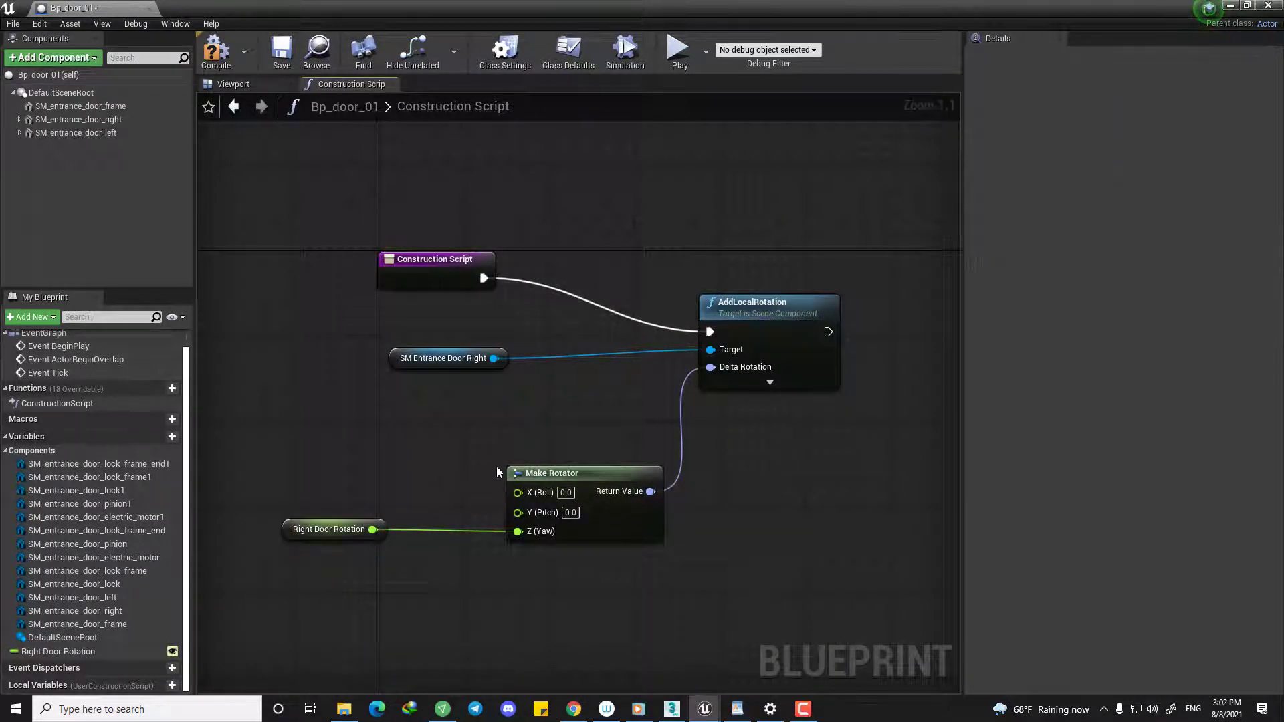
Compile the blueprint and show the Bp_door_01 actor's default properties alongside the 3D view of the doors.
{"action": "left_click", "coordinate": [215, 50]}
{"action": "left_click", "coordinate": [233, 83]}
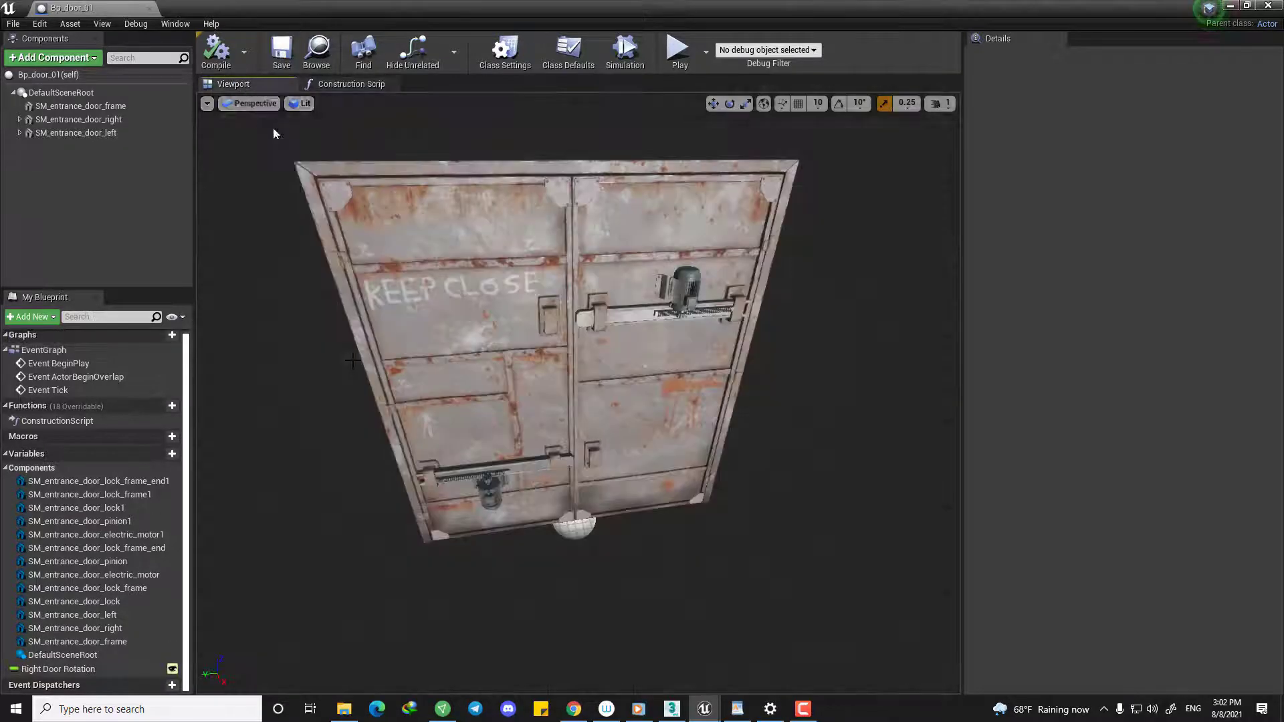
{"action": "left_click", "coordinate": [47, 75]}
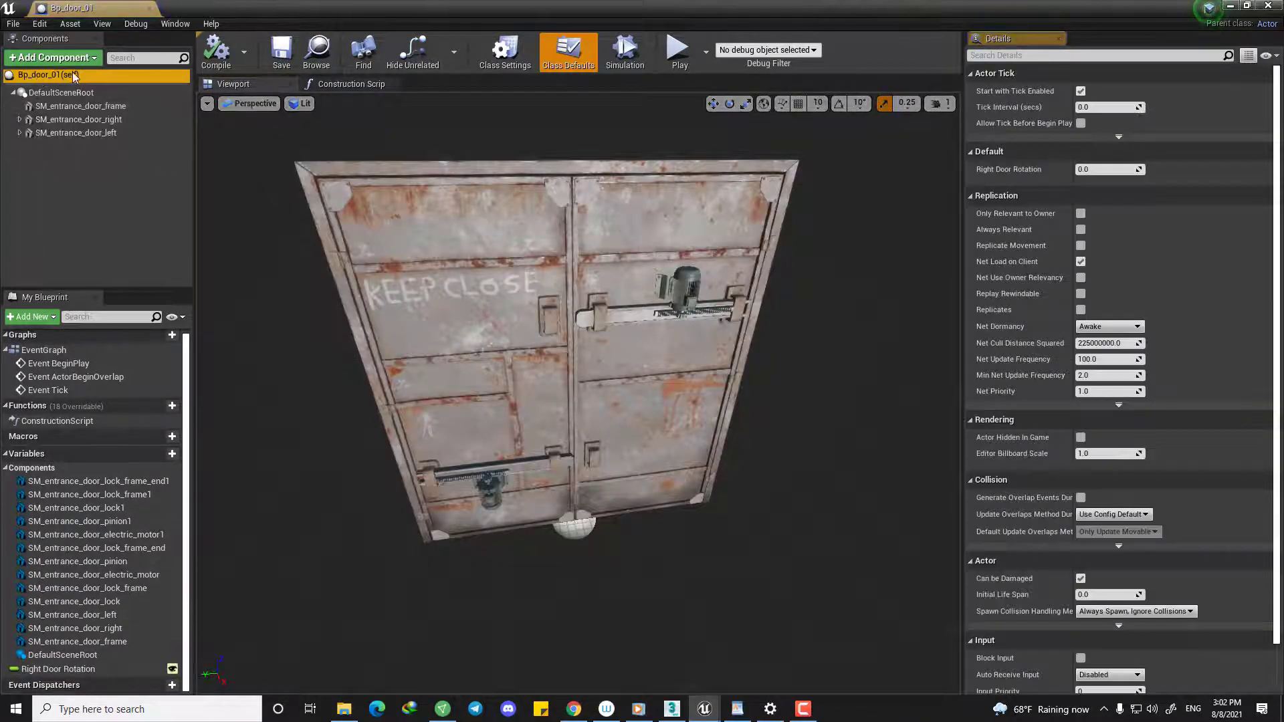
{"action": "left_click_drag", "start_coordinate": [433, 326], "coordinate": [635, 345]}
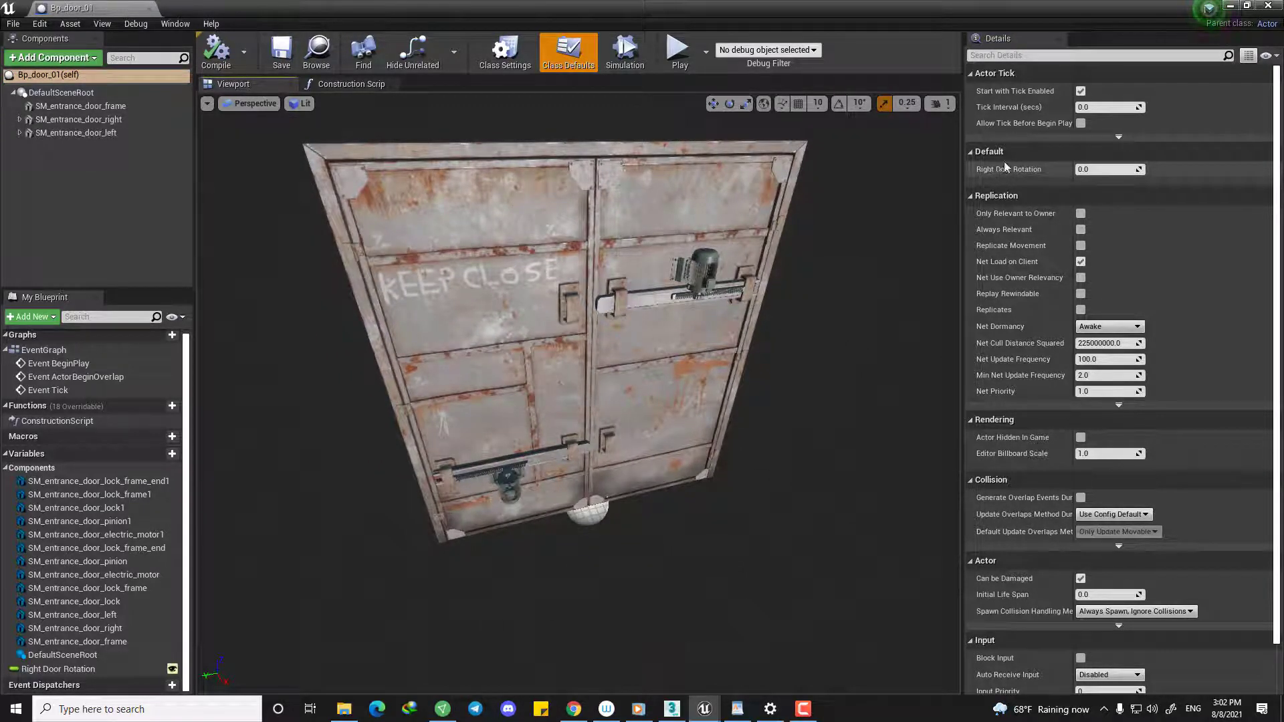
{"action": "left_click_drag", "start_coordinate": [680, 297], "coordinate": [716, 295]}
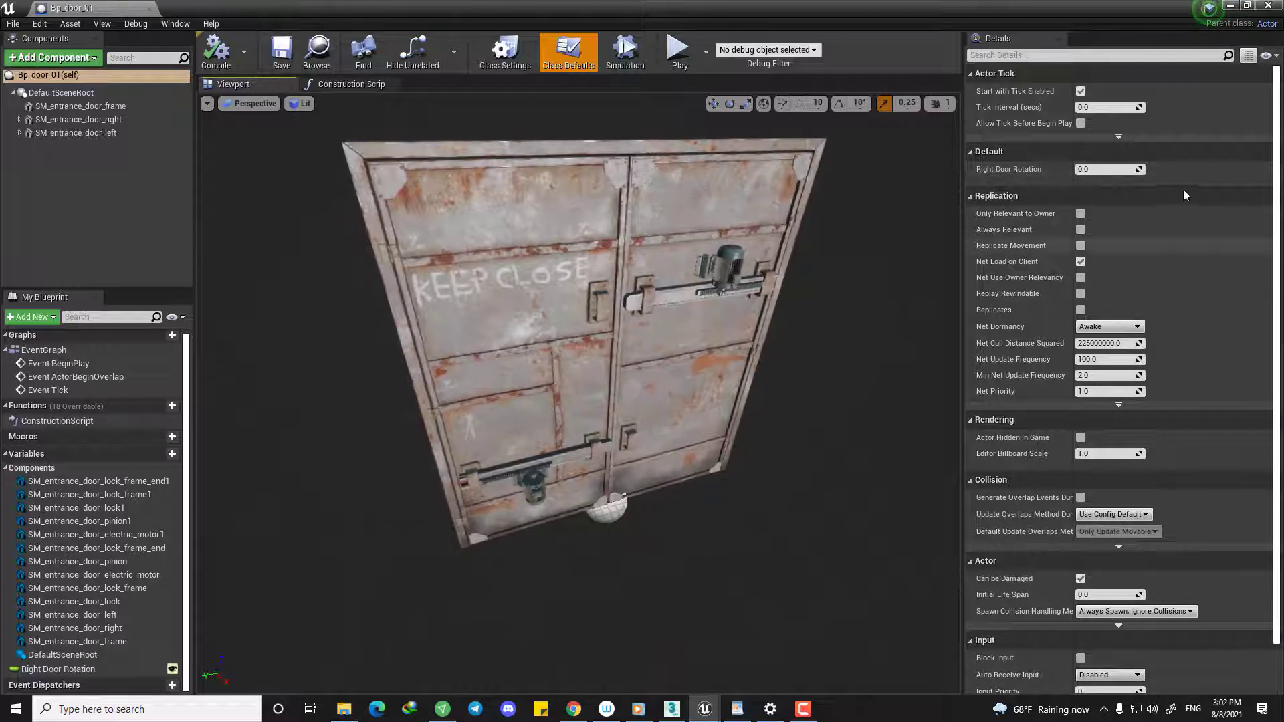
Test the right door's swing with Right Door Rotation values of 20 and 30, and reset the value to 0.
{"action": "mouse_move", "coordinate": [1085, 169]}
{"action": "left_mouse_down"}
{"action": "mouse_move", "coordinate": [1163, 168]}
{"action": "mouse_move", "coordinate": [1102, 170]}
{"action": "left_mouse_up"}
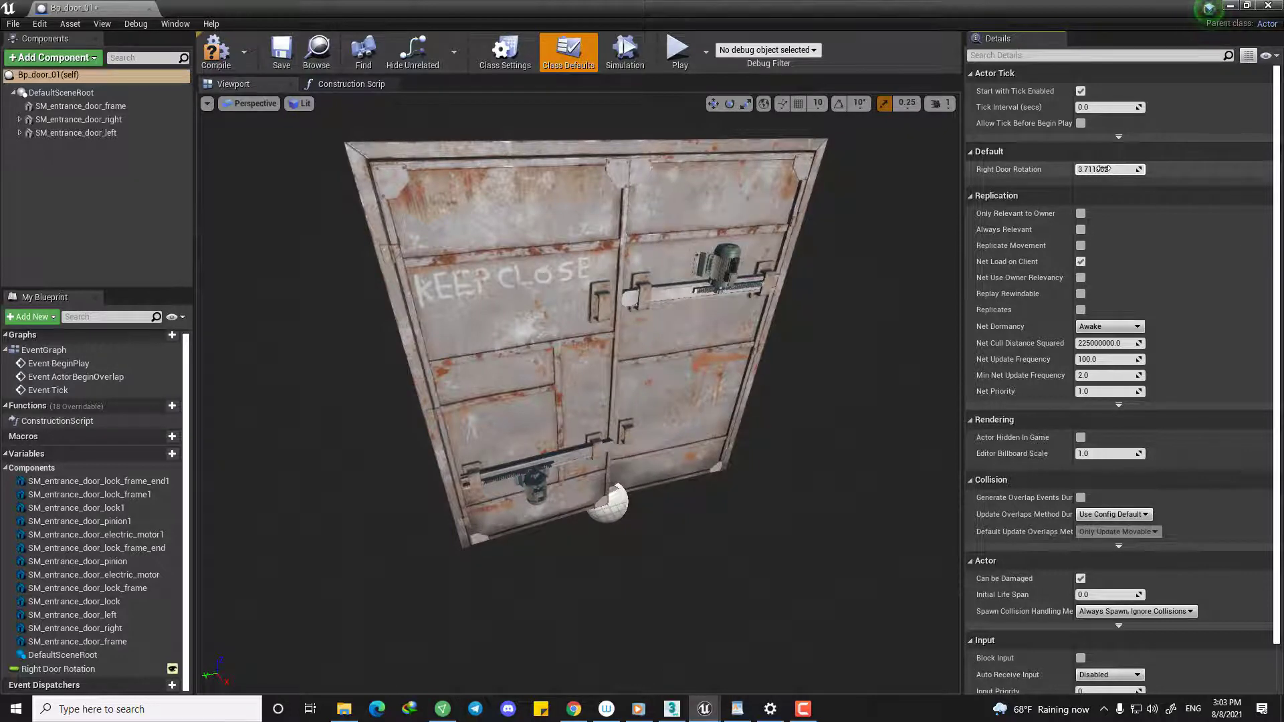
{"action": "type", "text": "20"}
{"action": "key", "text": "Return"}
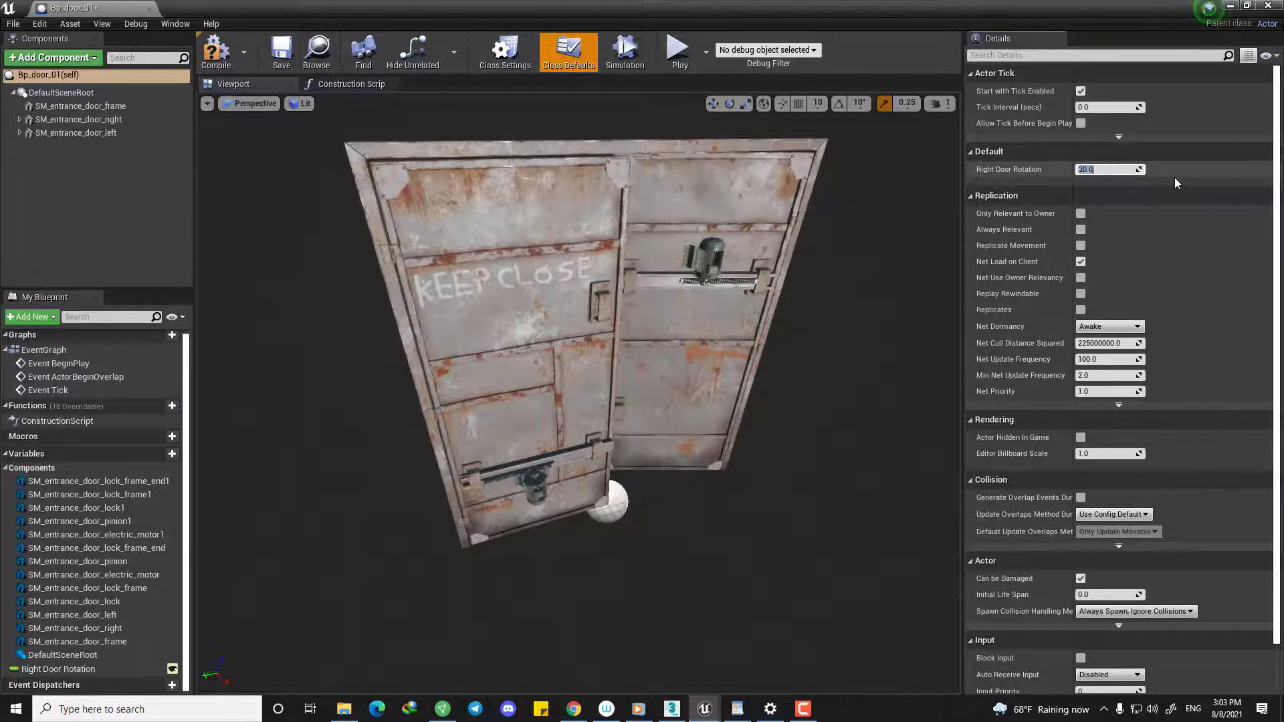
{"action": "type", "text": "30"}
{"action": "key", "text": "Return"}
{"action": "right_click_drag", "start_coordinate": [645, 224], "coordinate": [715, 220]}
{"action": "left_click_drag", "start_coordinate": [1133, 173], "coordinate": [1090, 166]}
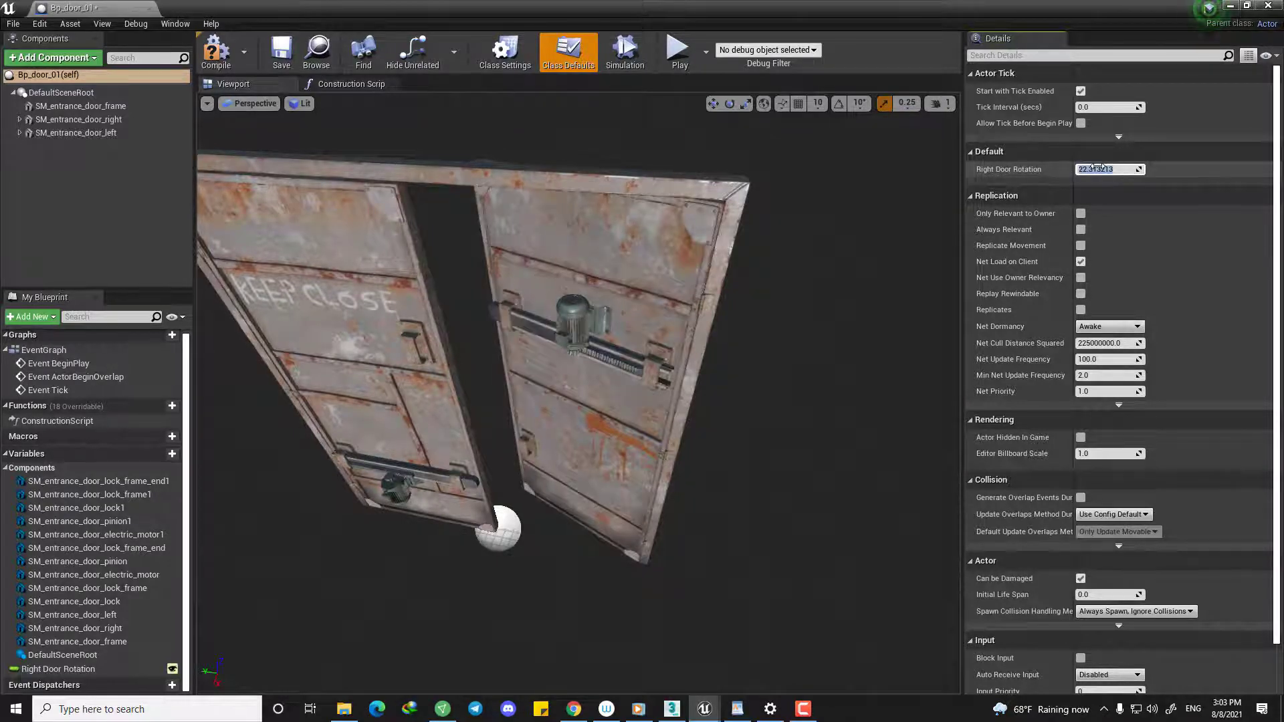
{"action": "type", "text": "0"}
{"action": "key", "text": "Return"}
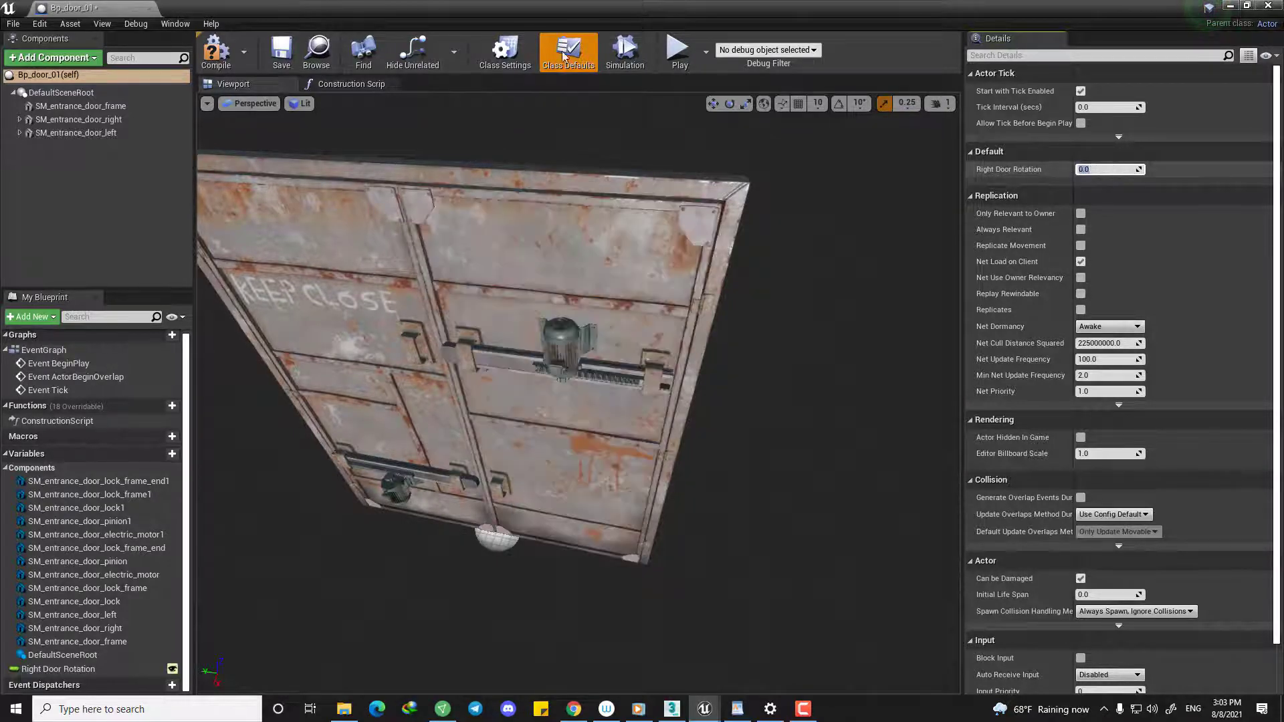
Move the Right Door Rotation node away from Make Rotator and add a float multiplication of its output by -1.0.
{"action": "left_click", "coordinate": [353, 83]}
{"action": "left_click_drag", "start_coordinate": [546, 448], "coordinate": [382, 444]}
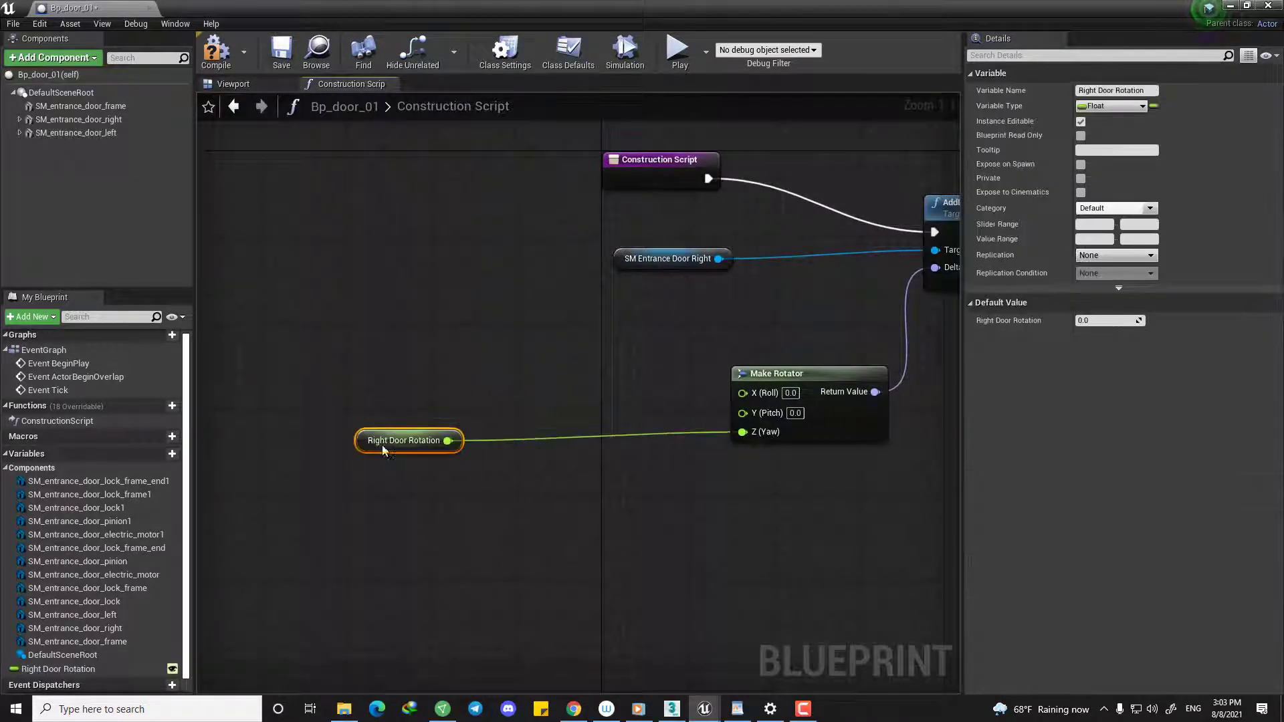
{"action": "right_click_drag", "start_coordinate": [465, 456], "coordinate": [468, 423]}
{"action": "left_click_drag", "start_coordinate": [451, 408], "coordinate": [544, 528]}
{"action": "type", "text": "m"}
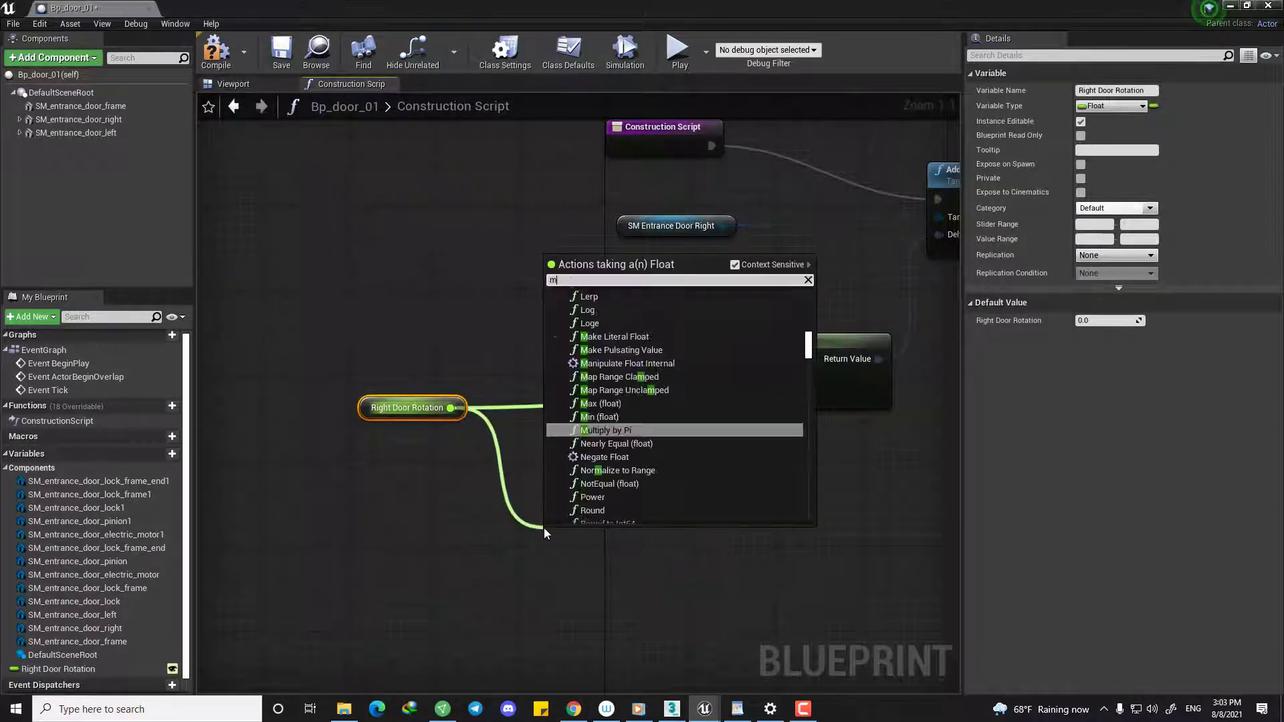
{"action": "type", "text": "ult"}
{"action": "key", "text": "Return"}
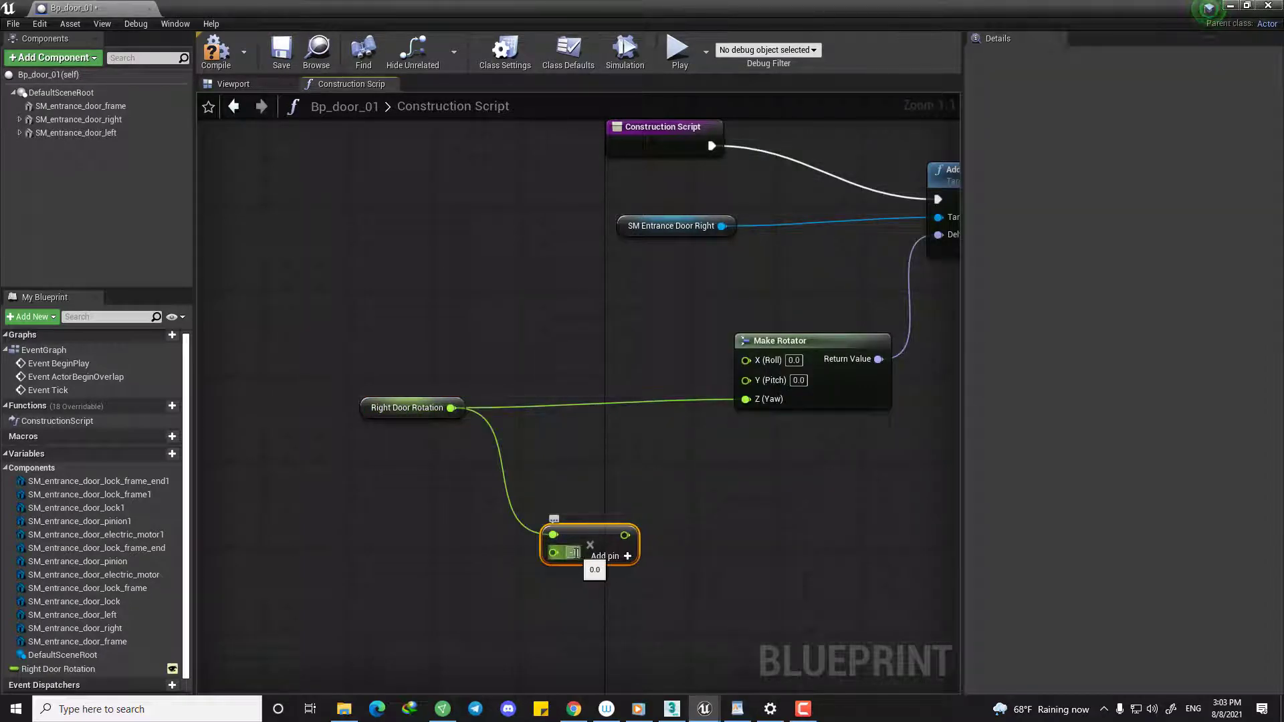
{"action": "left_click_drag", "start_coordinate": [563, 528], "coordinate": [564, 508]}
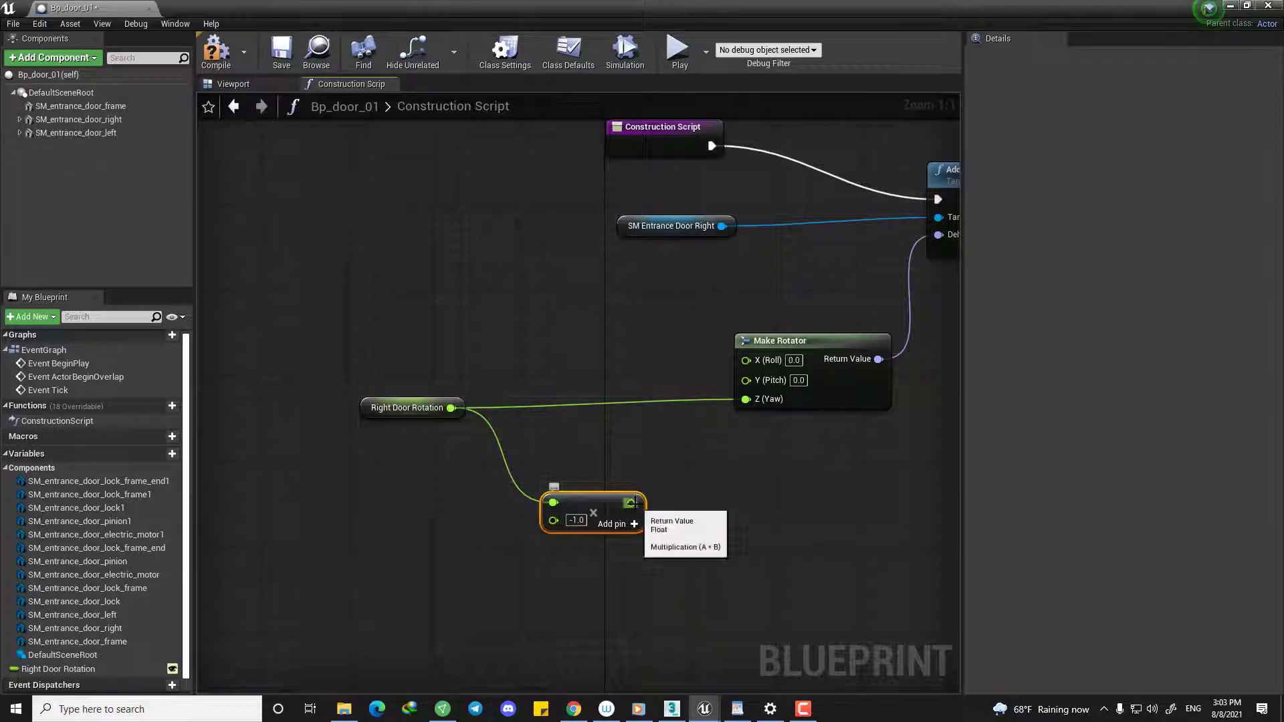
Connect the multiplication's output to Z (Yaw) on Make Rotator, and set Right Door Rotation's slider and value ranges to 0–140.
{"action": "left_click_drag", "start_coordinate": [630, 503], "coordinate": [746, 399]}
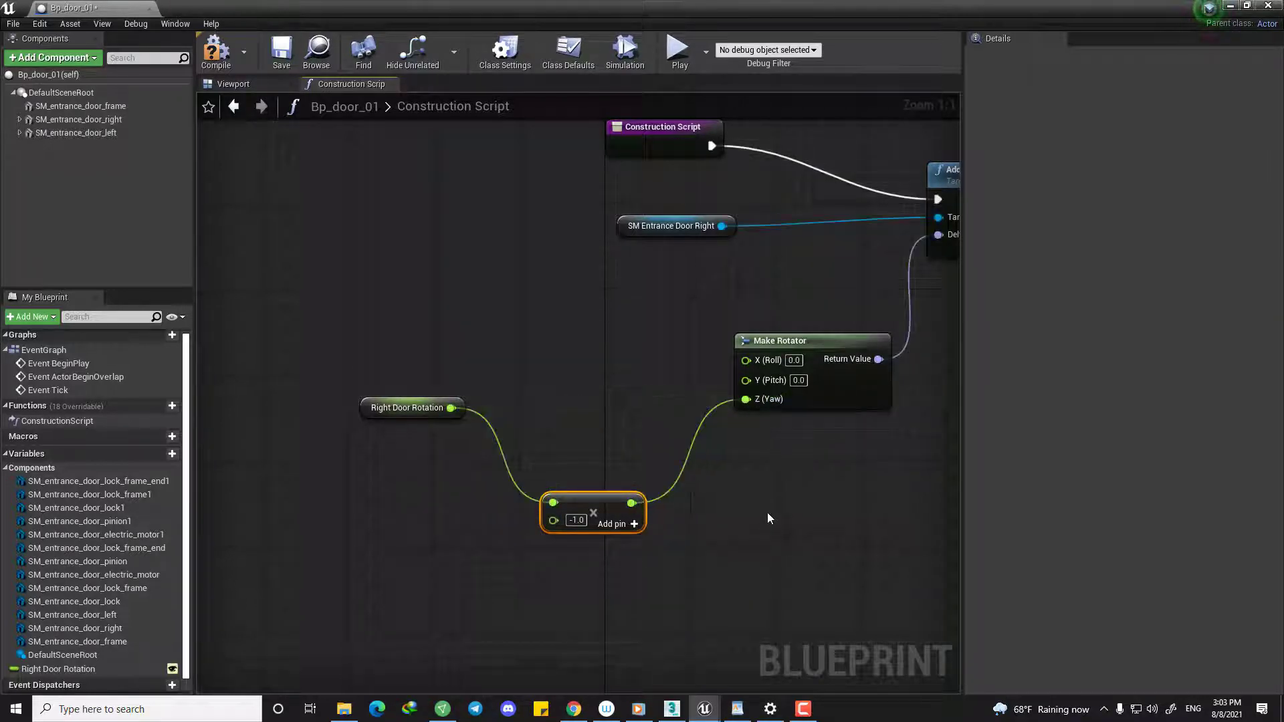
{"action": "left_click", "coordinate": [436, 419]}
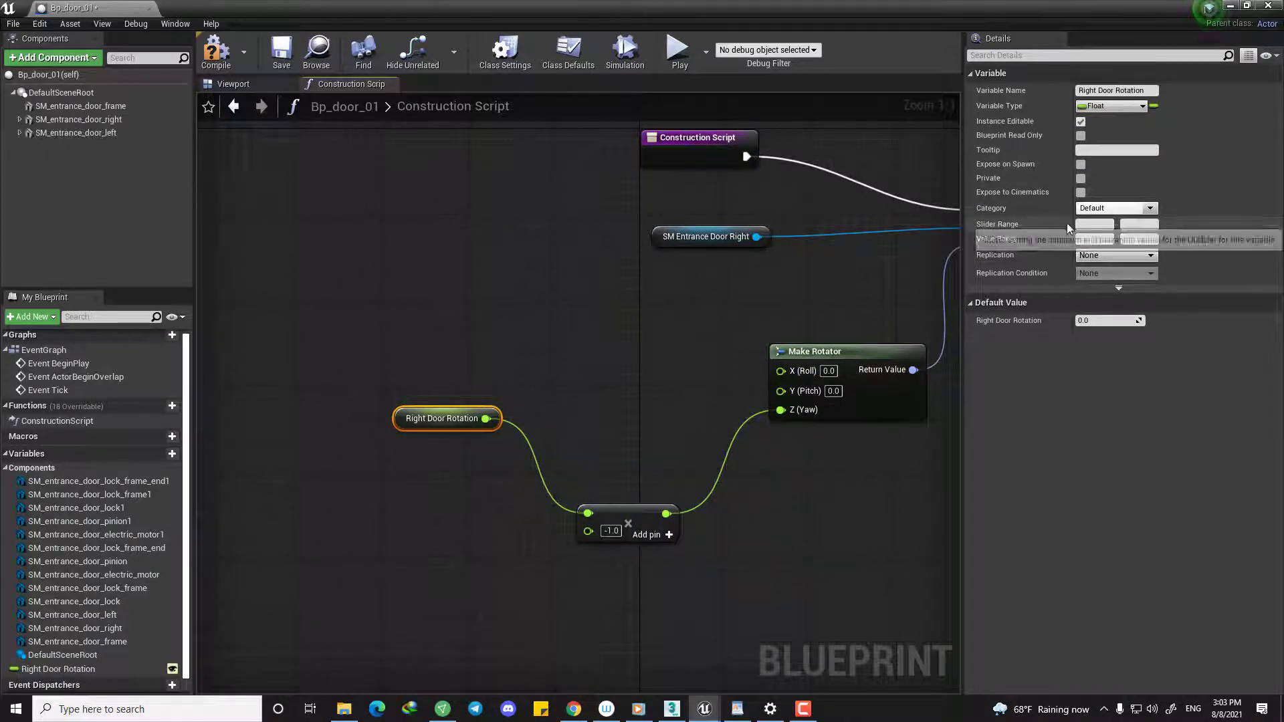
{"action": "type", "text": "0"}
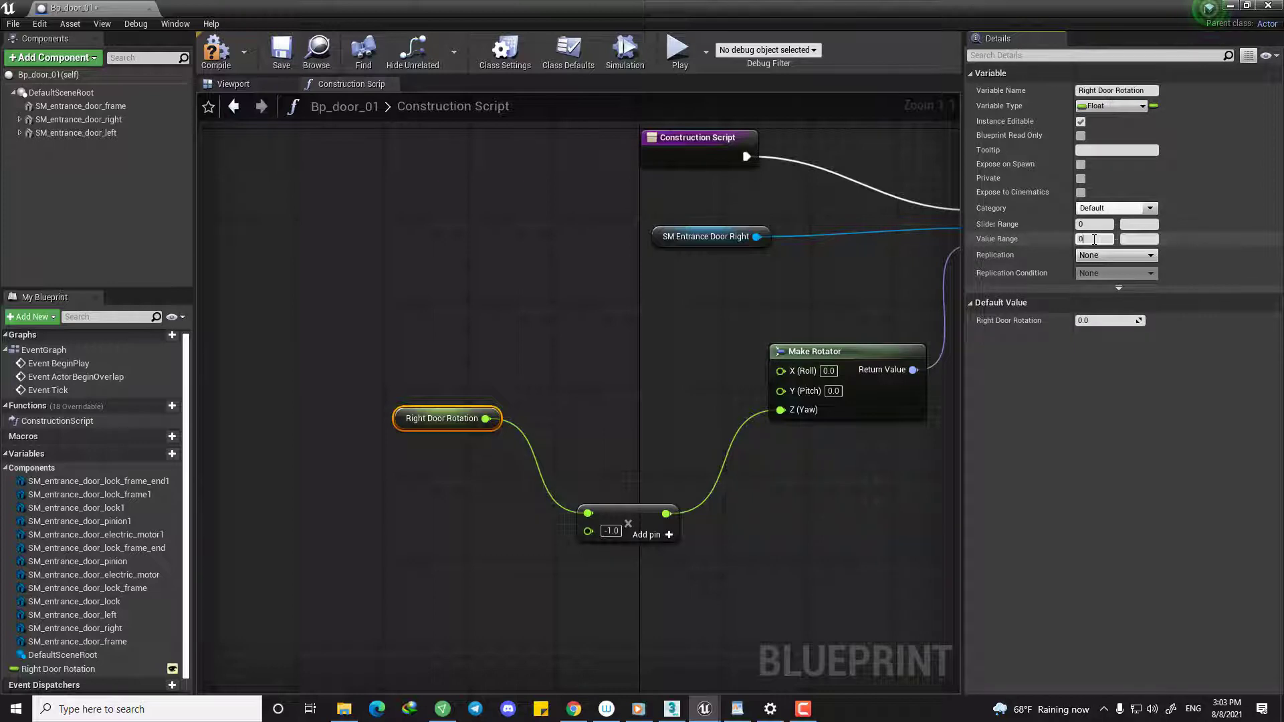
{"action": "left_click", "coordinate": [1135, 238]}
{"action": "left_click", "coordinate": [398, 311]}
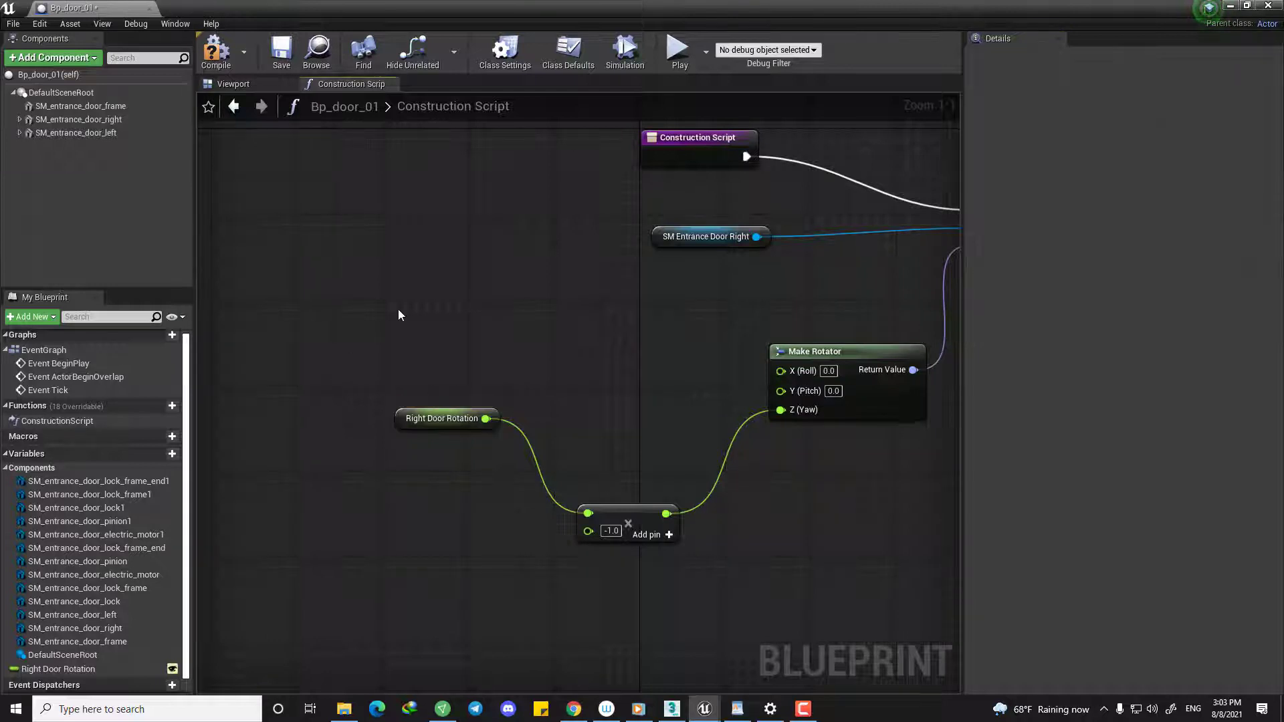
Save the blueprint and test the actor's Right Door Rotation default against the doors in the 3D view.
{"action": "left_click", "coordinate": [281, 52]}
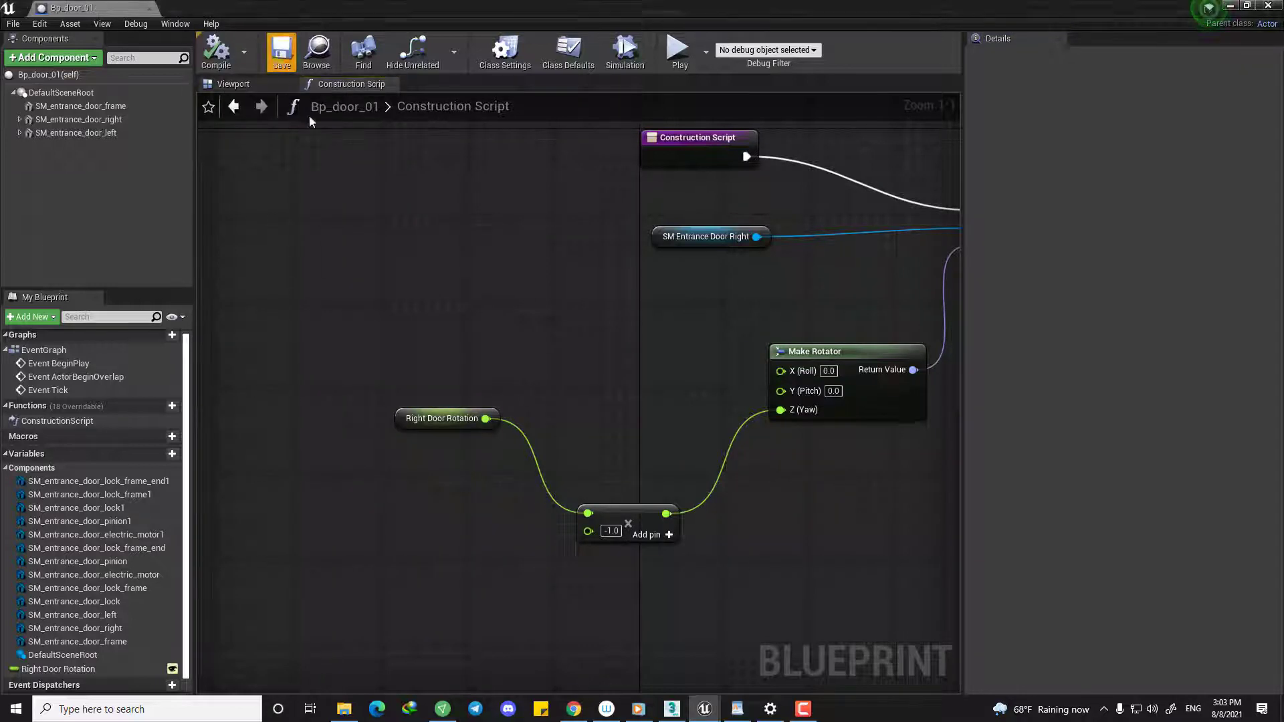
{"action": "left_click", "coordinate": [227, 85]}
{"action": "left_click", "coordinate": [456, 306]}
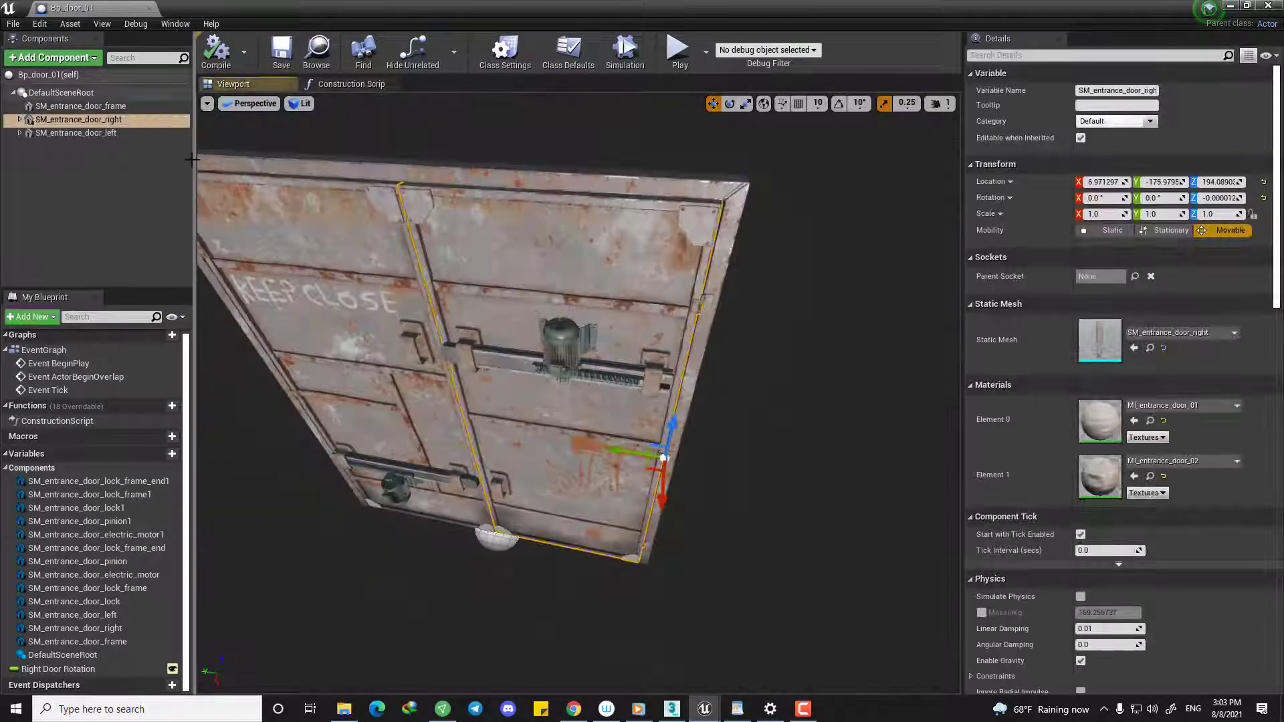
{"action": "left_click", "coordinate": [55, 76]}
{"action": "left_click_drag", "start_coordinate": [468, 301], "coordinate": [444, 361]}
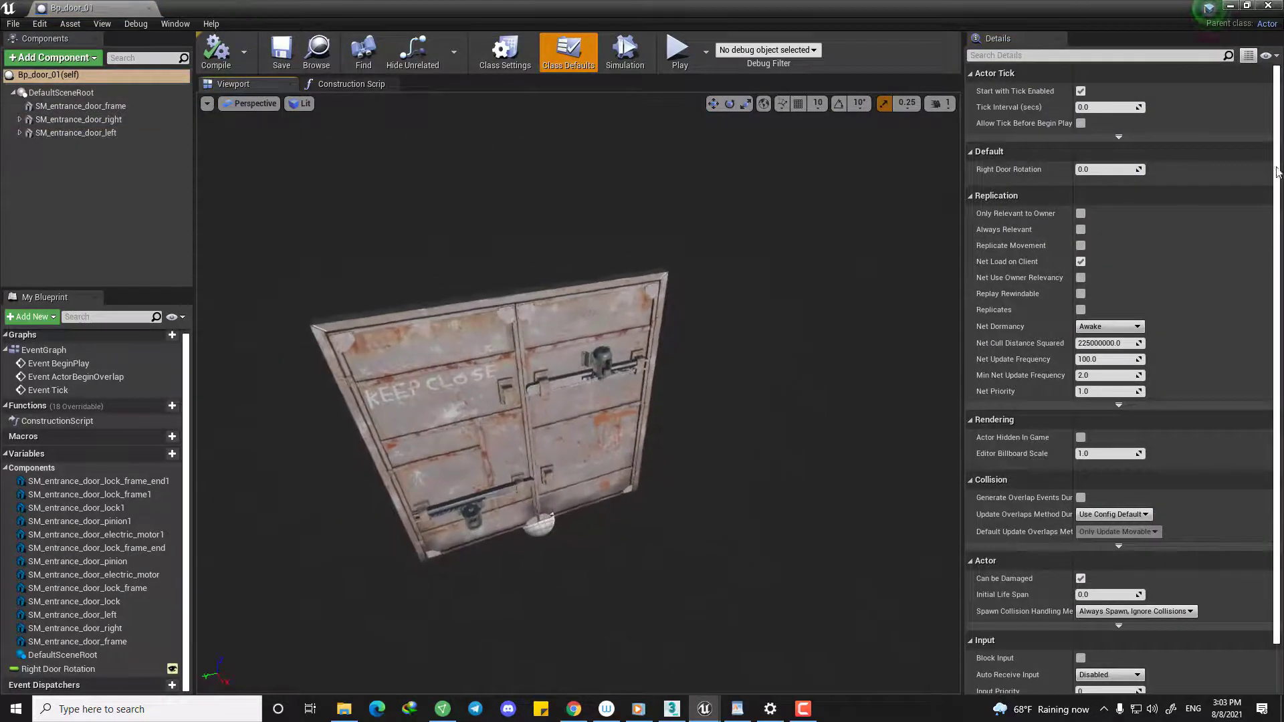
{"action": "mouse_move", "coordinate": [1094, 169]}
{"action": "left_mouse_down"}
{"action": "mouse_move", "coordinate": [1130, 169]}
{"action": "mouse_move", "coordinate": [1075, 169]}
{"action": "left_mouse_up"}
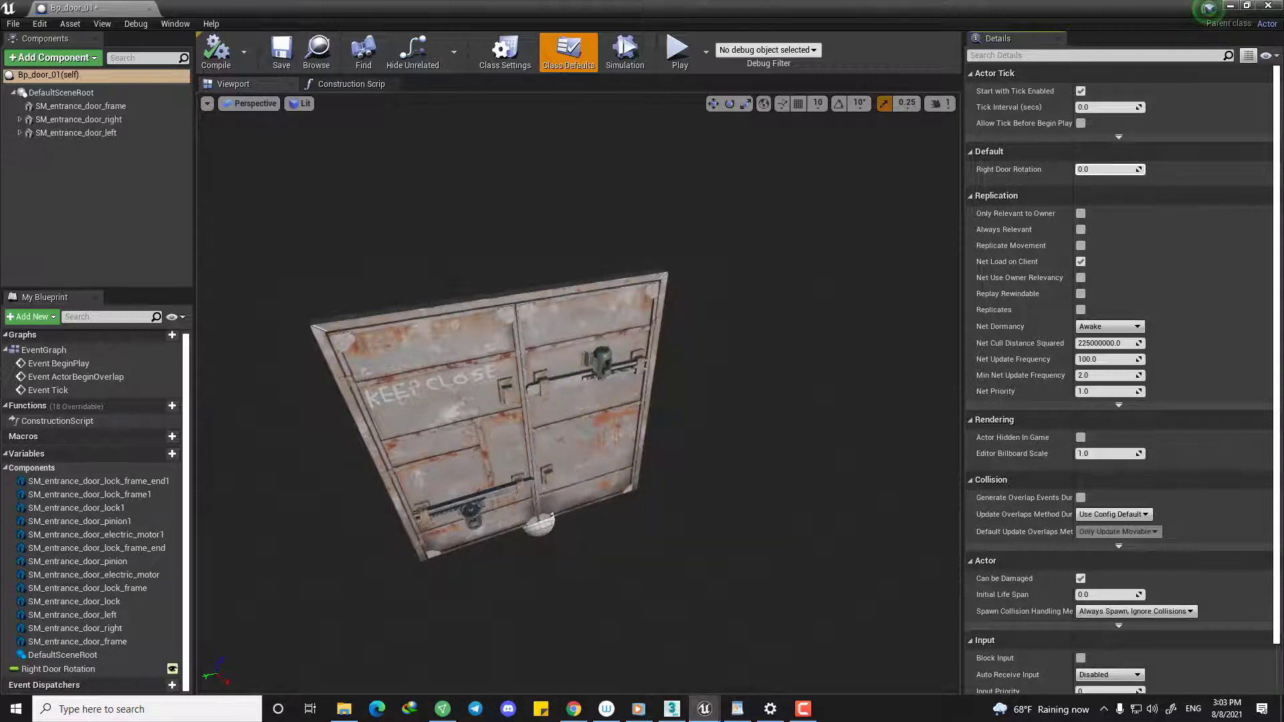
{"action": "left_click_drag", "start_coordinate": [525, 347], "coordinate": [472, 338]}
Check the slider and value ranges of the Right Door Rotation variable, and return to the actor's defaults beside the 3D doors.
{"action": "left_click", "coordinate": [341, 84]}
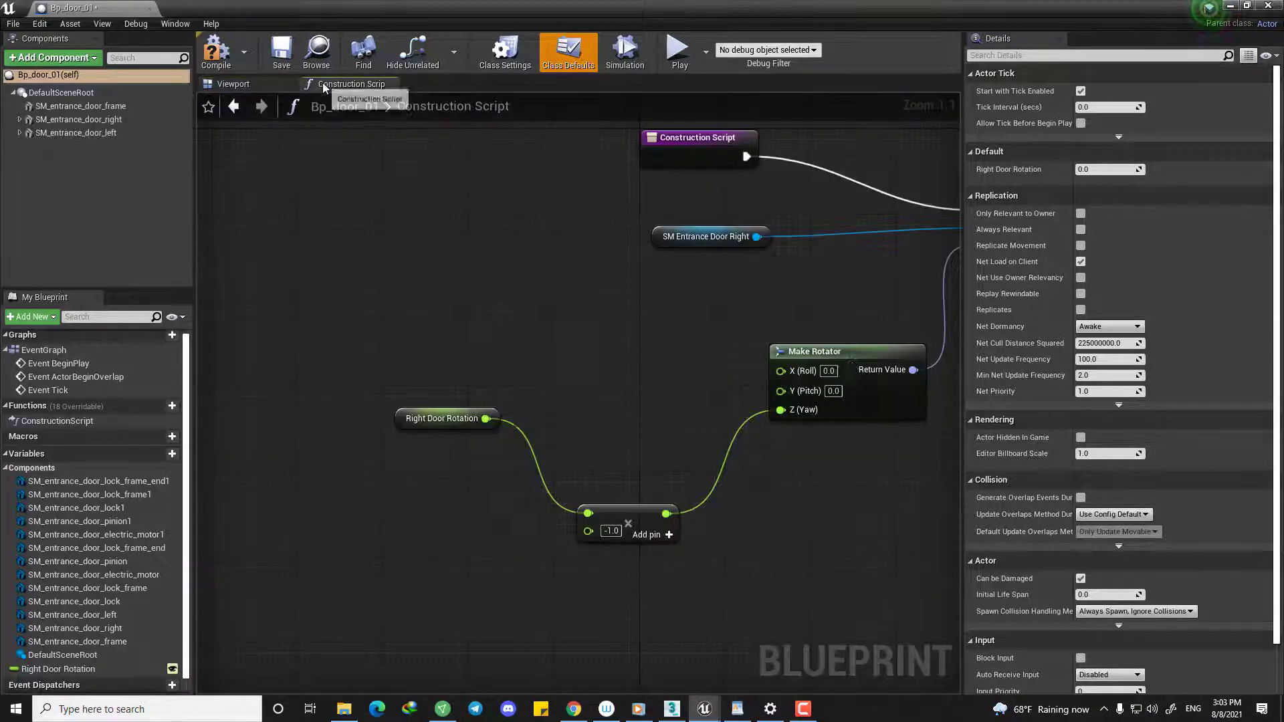
{"action": "left_click", "coordinate": [442, 418]}
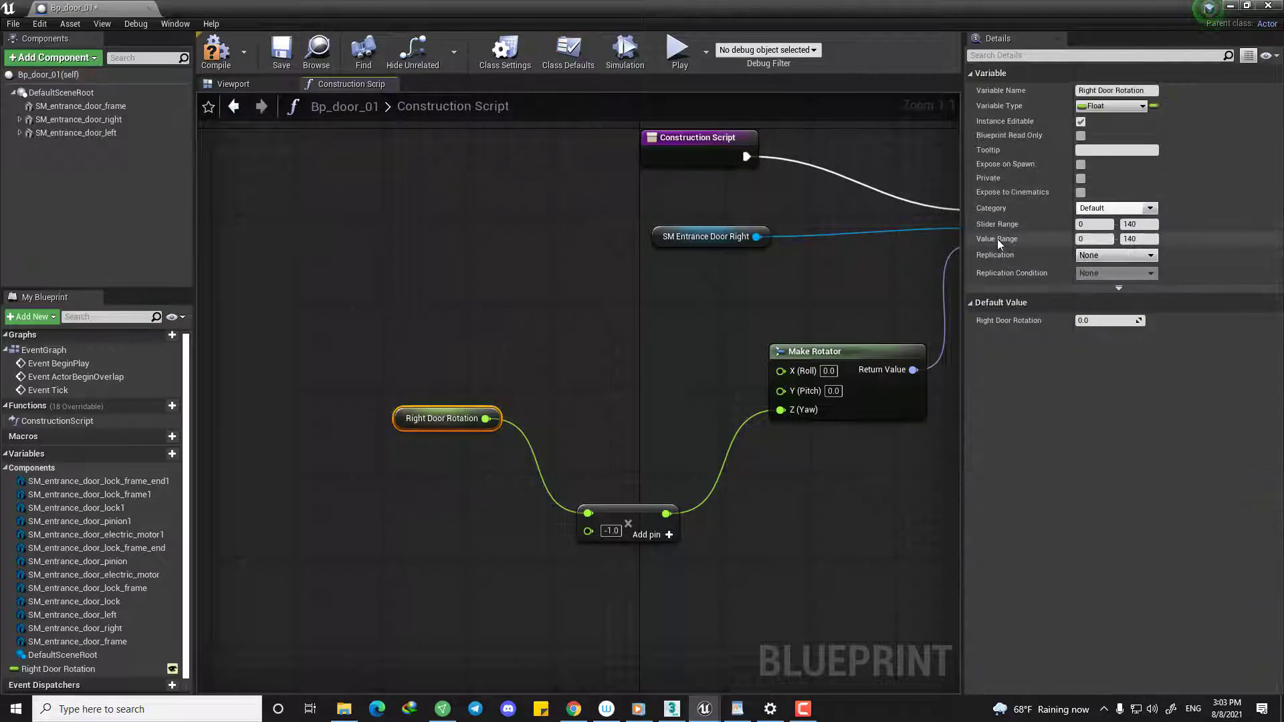
{"action": "left_click", "coordinate": [233, 84]}
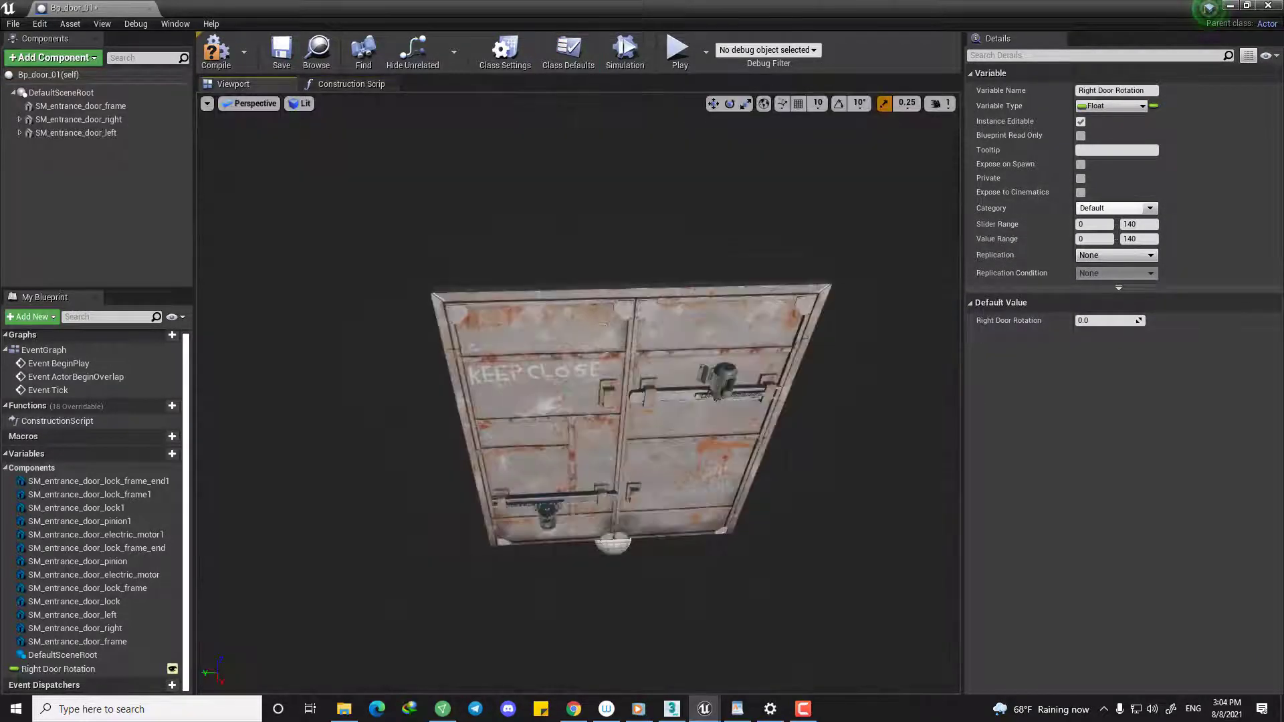
{"action": "left_click_drag", "start_coordinate": [854, 367], "coordinate": [812, 337], "text": "alt"}
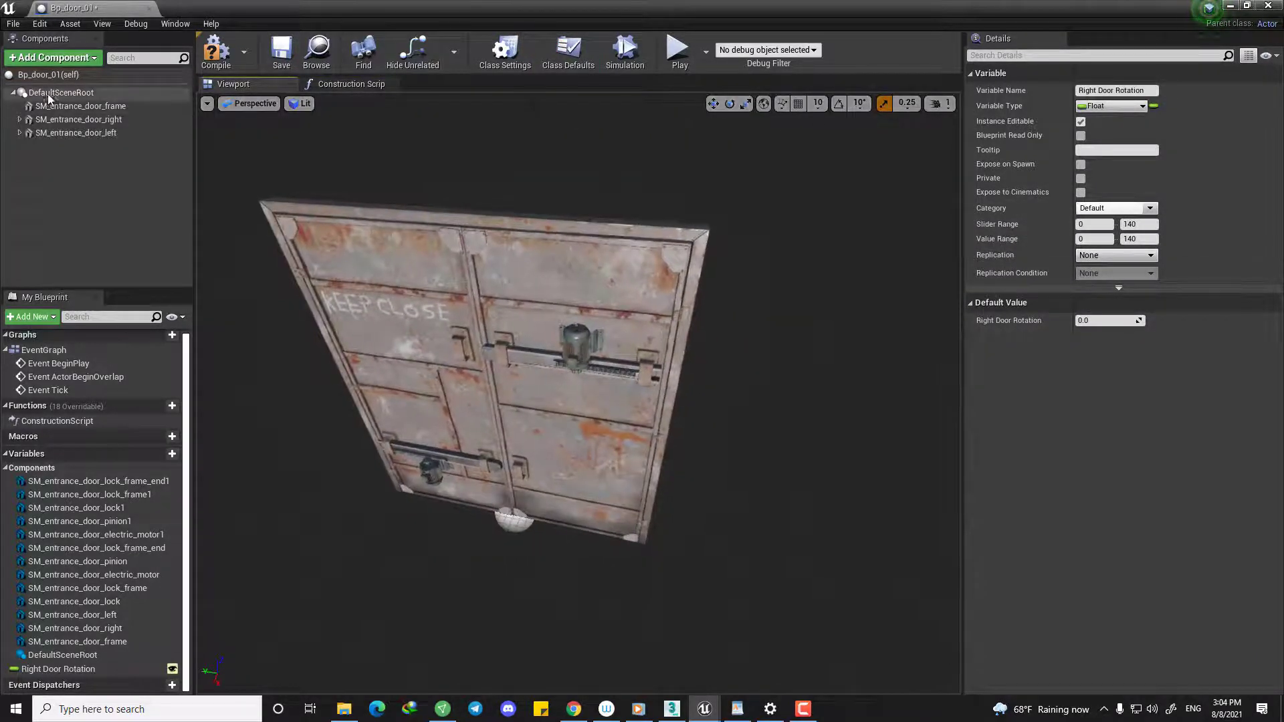
{"action": "left_click", "coordinate": [52, 75]}
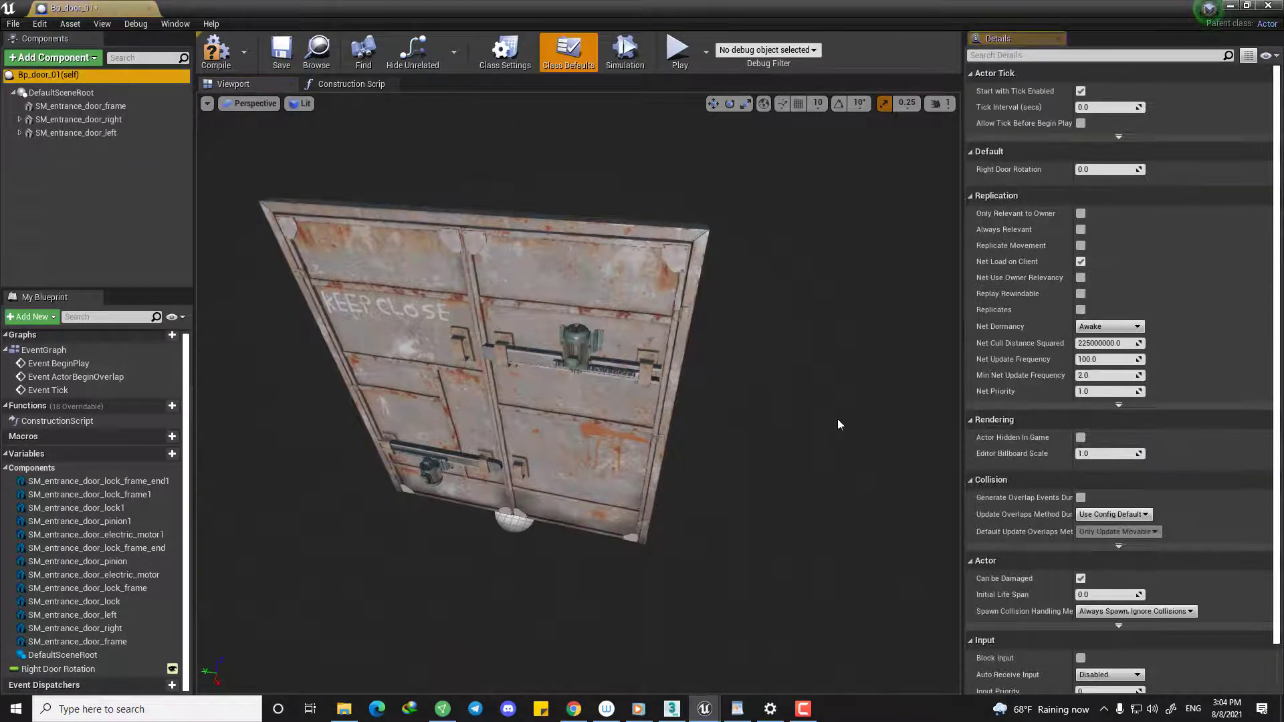
Swing the right door to a Right Door Rotation of 140, inspect it from several sides, and reset the value to 0.
{"action": "left_click_drag", "start_coordinate": [1094, 169], "coordinate": [1150, 169]}
{"action": "left_click_drag", "start_coordinate": [785, 273], "coordinate": [469, 257], "text": "alt"}
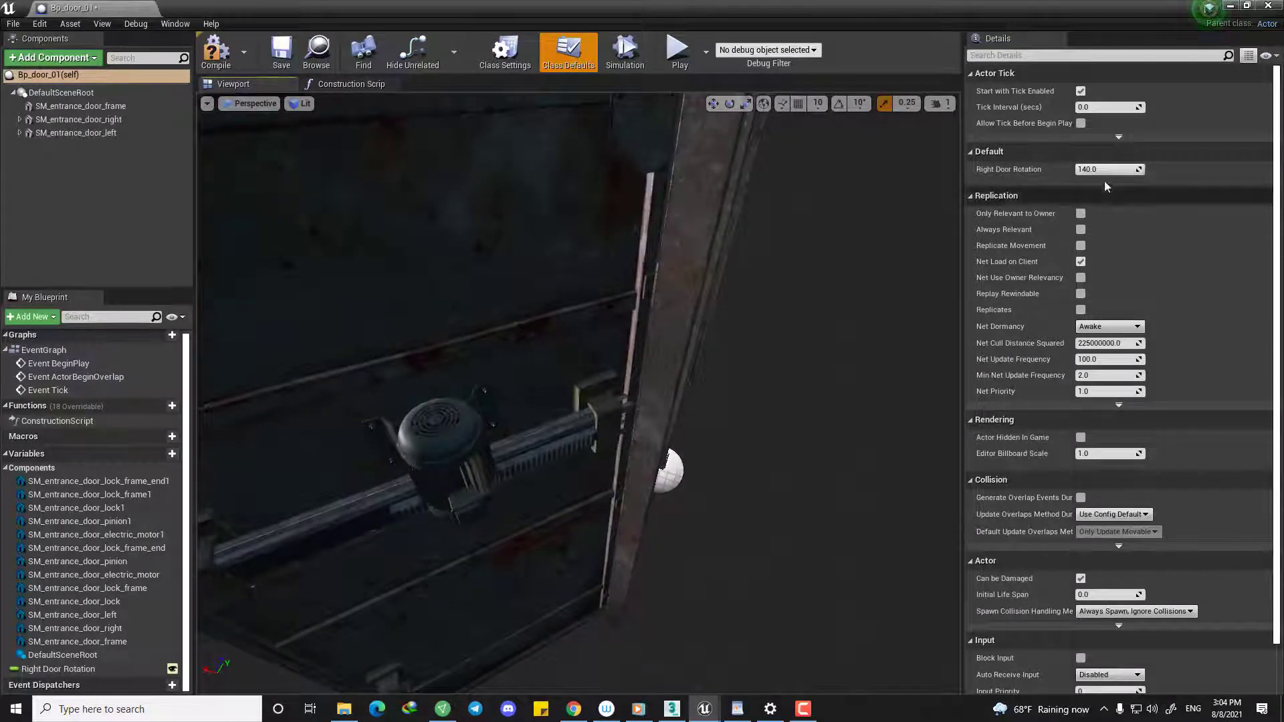
{"action": "left_click_drag", "start_coordinate": [693, 325], "coordinate": [763, 350], "text": "alt"}
{"action": "left_click_drag", "start_coordinate": [740, 271], "coordinate": [1090, 210], "text": "alt"}
{"action": "left_click_drag", "start_coordinate": [753, 313], "coordinate": [829, 309], "text": "alt"}
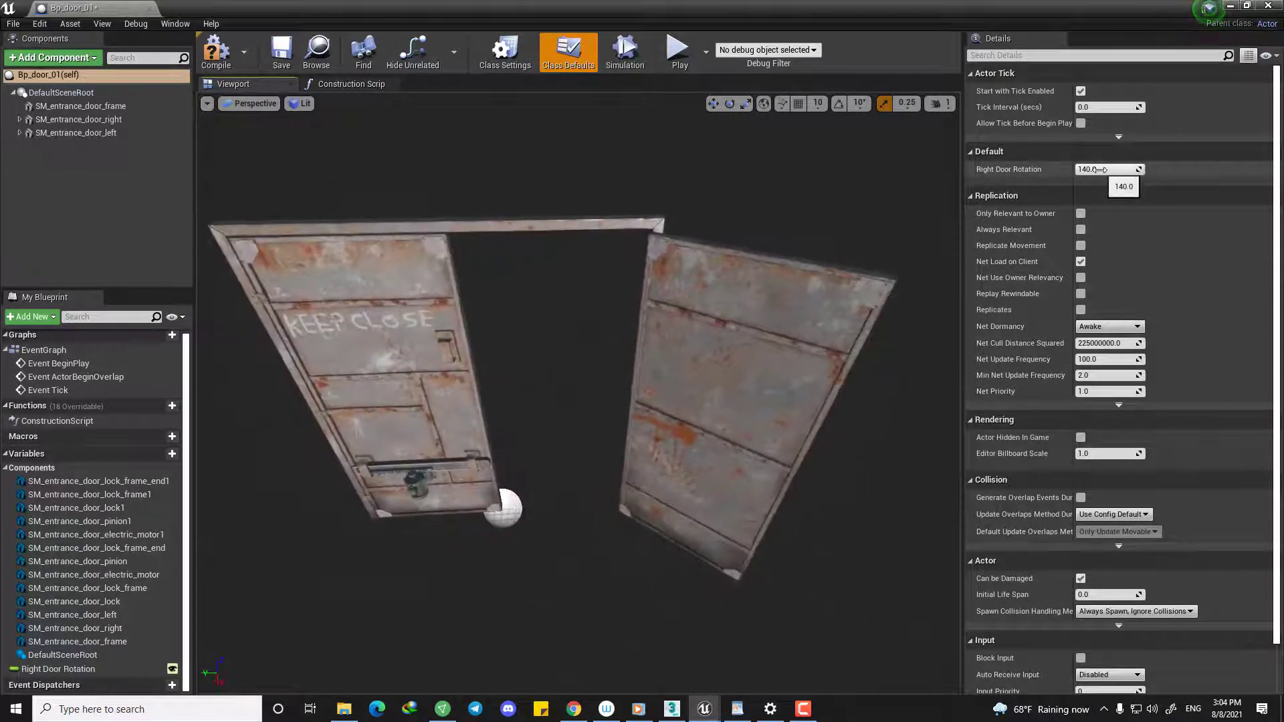
{"action": "left_click_drag", "start_coordinate": [1103, 170], "coordinate": [1077, 169]}
{"action": "left_click_drag", "start_coordinate": [858, 303], "coordinate": [607, 267], "text": "alt"}
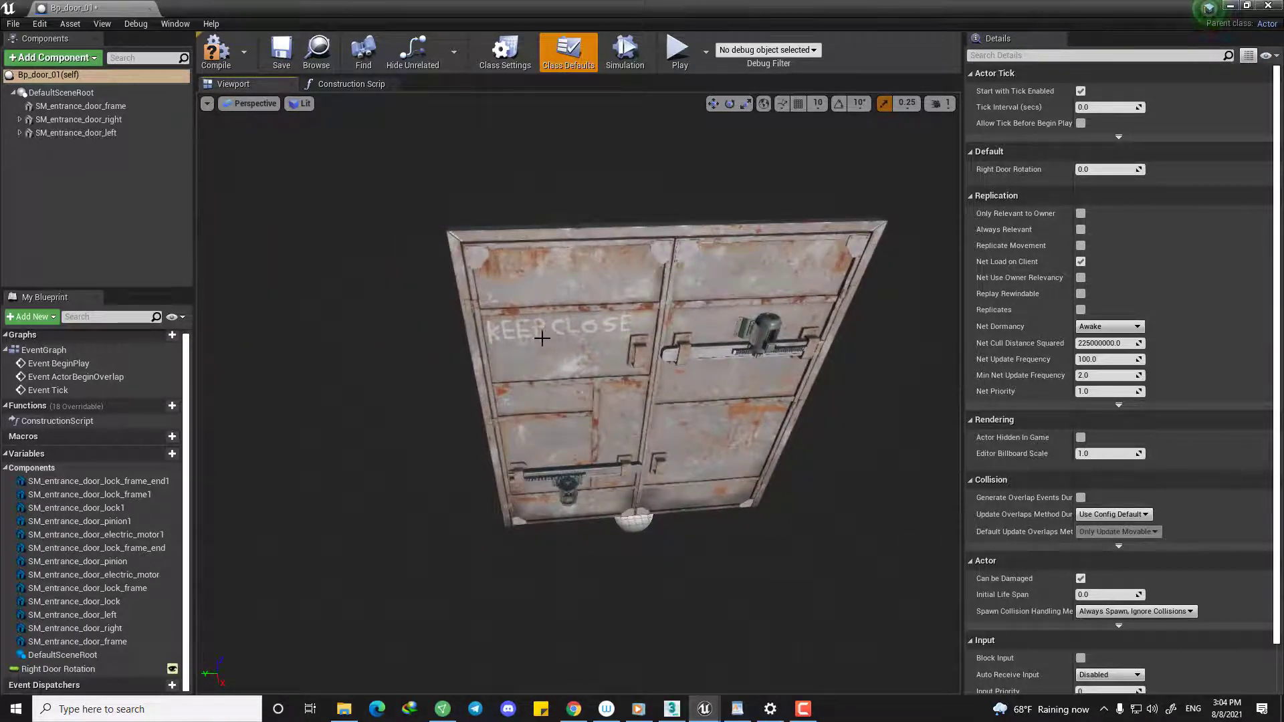
Move the Construction Script entry node further away from the right door's rotation nodes to make room in the graph.
{"action": "left_click", "coordinate": [351, 83]}
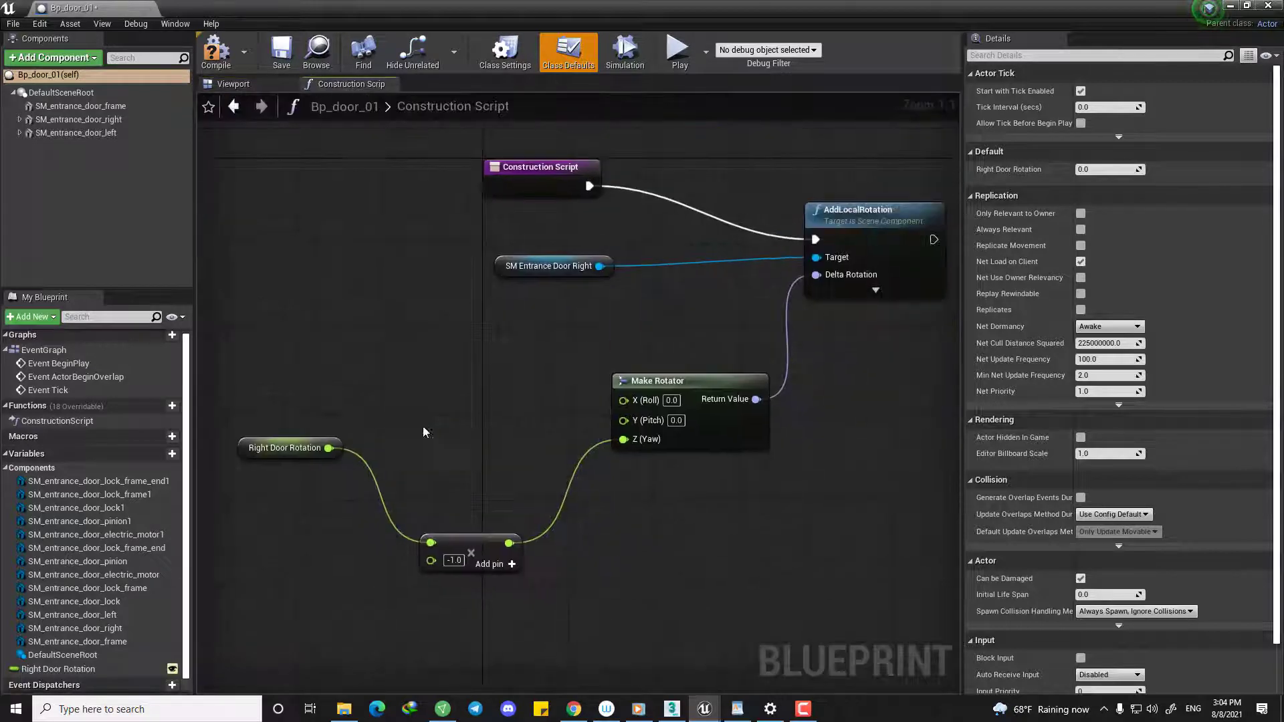
{"action": "left_click_drag", "start_coordinate": [496, 192], "coordinate": [201, 202]}
{"action": "scroll", "coordinate": [343, 268], "scroll_direction": "down", "scroll_amount": 1}
{"action": "right_click_drag", "start_coordinate": [343, 267], "coordinate": [391, 379]}
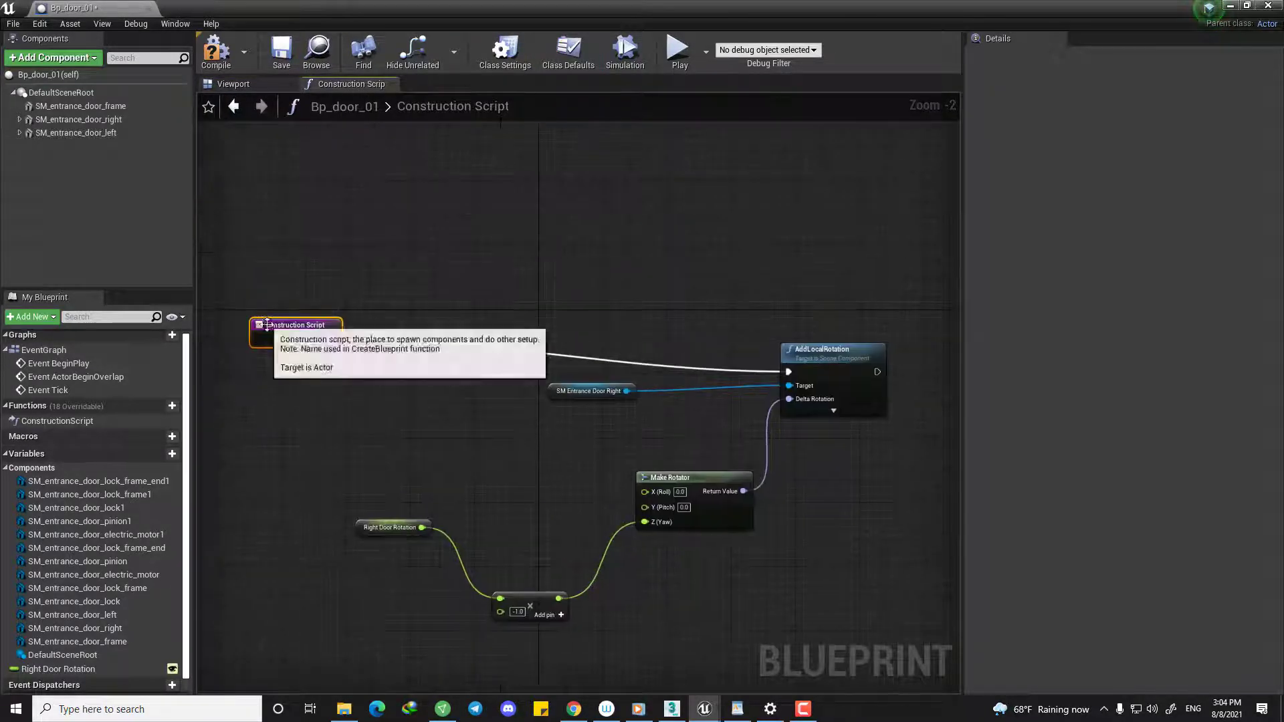
{"action": "left_click_drag", "start_coordinate": [267, 319], "coordinate": [302, 255]}
{"action": "scroll", "coordinate": [443, 315], "scroll_direction": "down", "scroll_amount": 1}
{"action": "scroll", "coordinate": [443, 313], "scroll_direction": "down", "scroll_amount": 1}
{"action": "right_click_drag", "start_coordinate": [691, 453], "coordinate": [671, 396]}
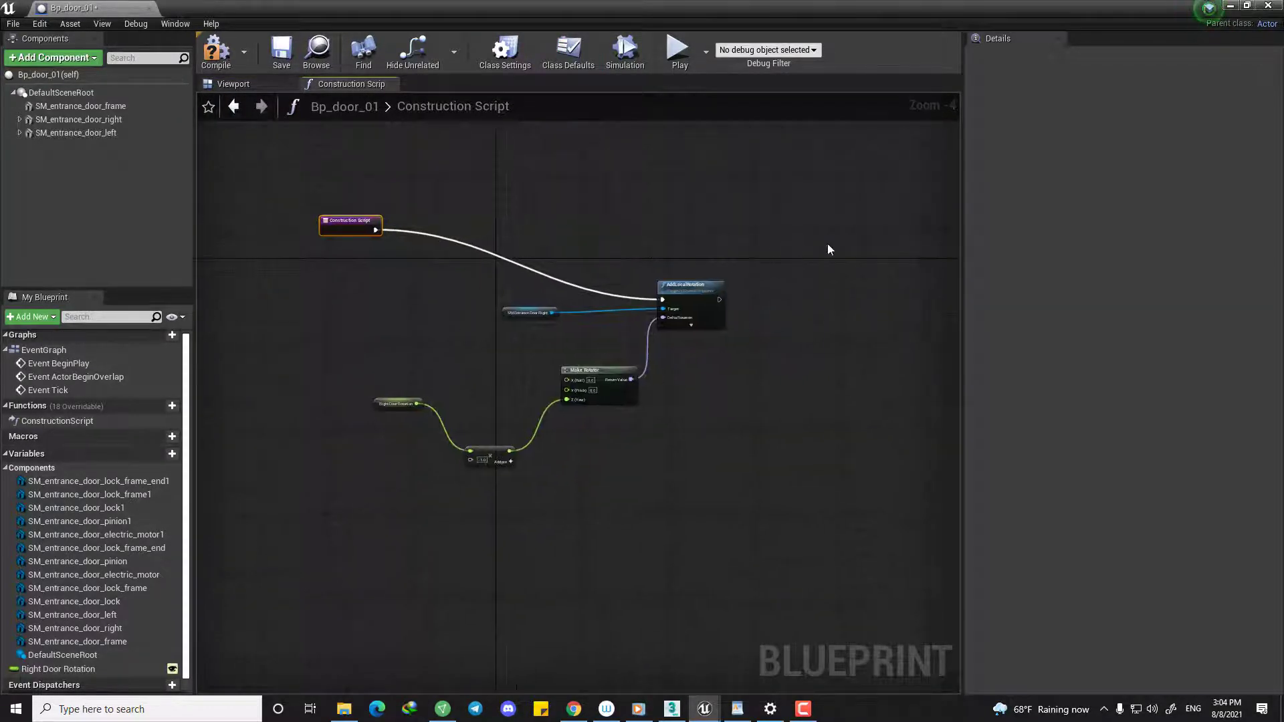
Duplicate the five right-door rotation nodes, from Right Door Rotation through AddLocalRotation, into empty space beyond the originals.
{"action": "left_click_drag", "start_coordinate": [828, 250], "coordinate": [407, 482]}
{"action": "scroll", "coordinate": [555, 321], "scroll_direction": "up", "scroll_amount": 4}
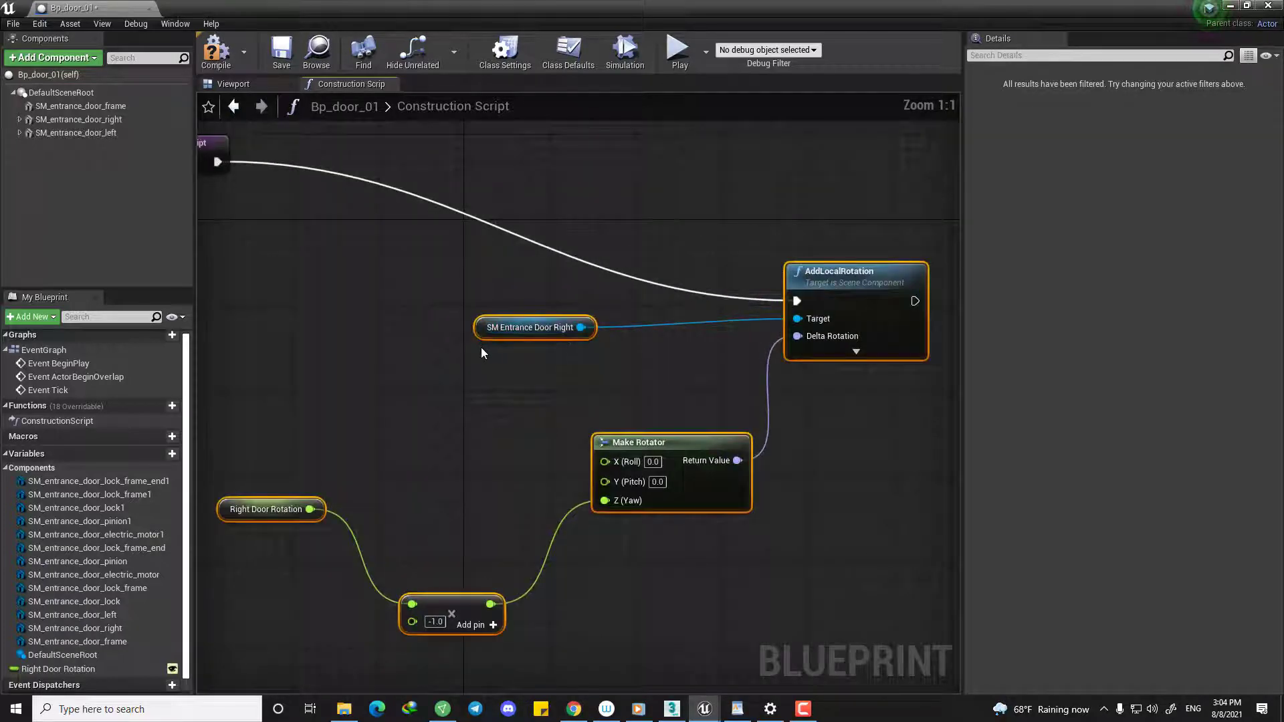
{"action": "scroll", "coordinate": [550, 355], "scroll_direction": "down", "scroll_amount": 1}
{"action": "right_click_drag", "start_coordinate": [603, 374], "coordinate": [444, 347]}
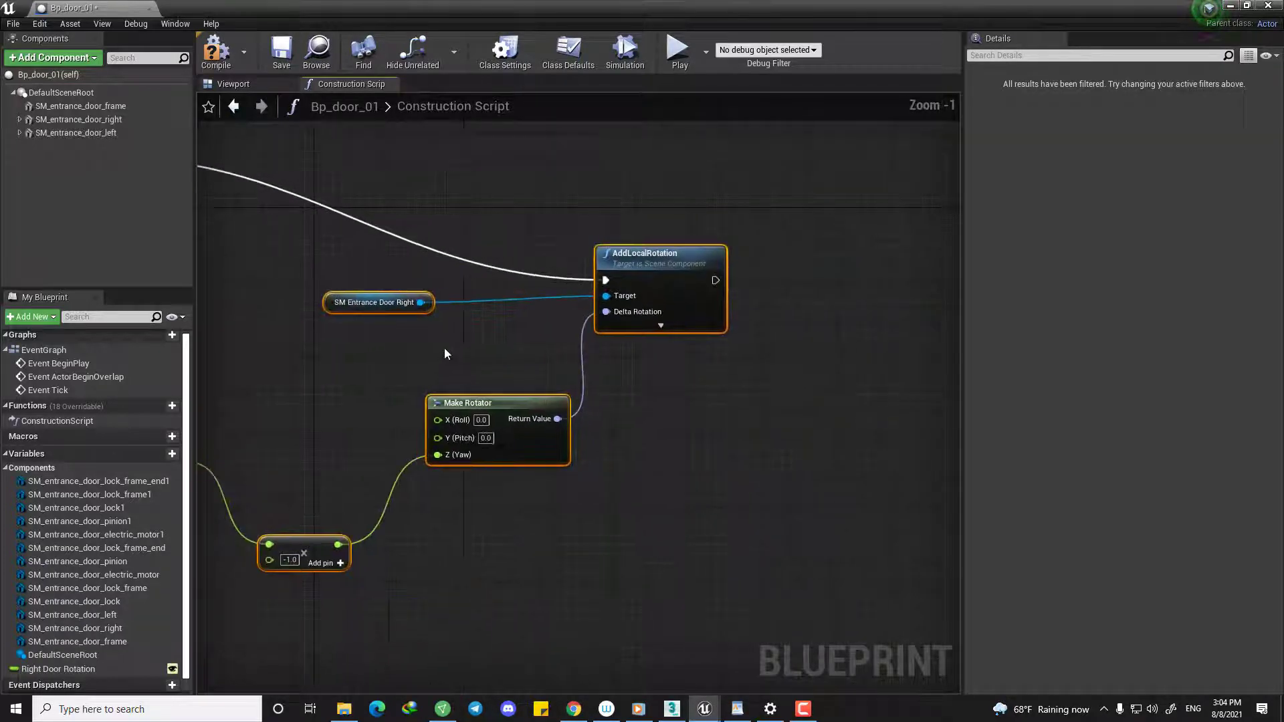
{"action": "scroll", "coordinate": [444, 371], "scroll_direction": "down", "scroll_amount": 4}
{"action": "right_click_drag", "start_coordinate": [472, 388], "coordinate": [541, 365]}
{"action": "right_click_drag", "start_coordinate": [697, 368], "coordinate": [504, 378]}
{"action": "key", "text": "ctrl+v"}
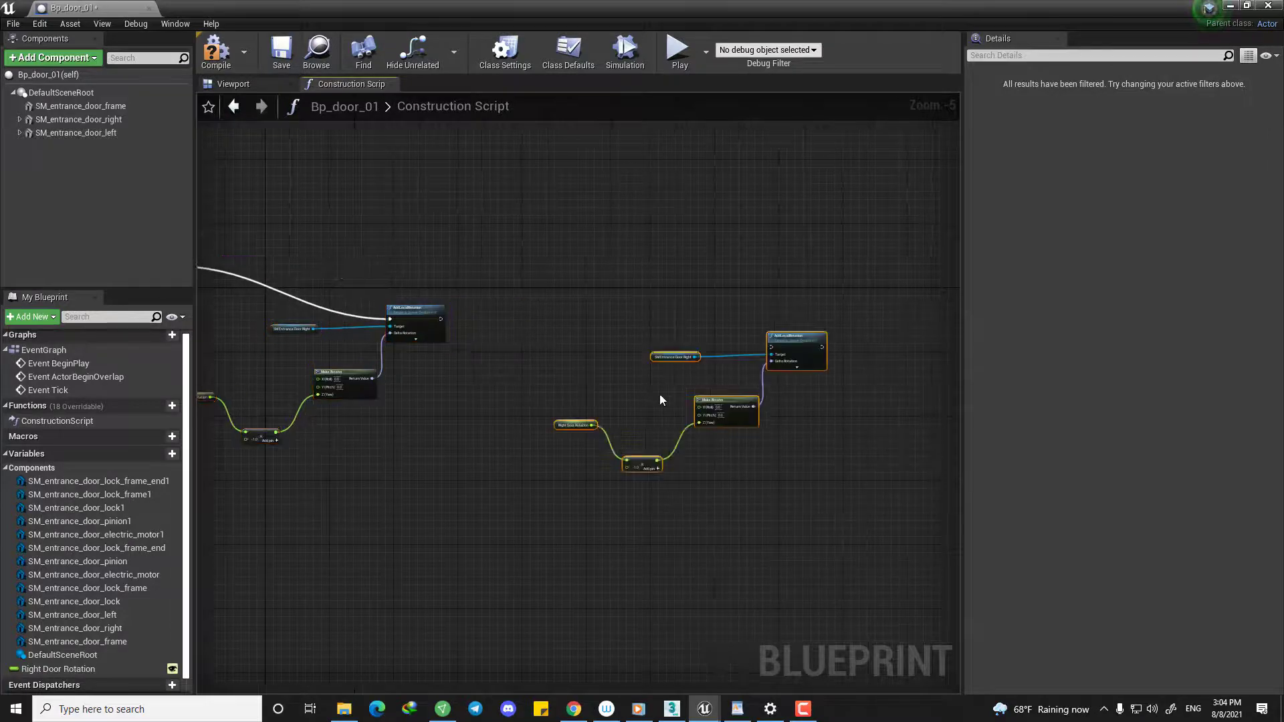
Connect the original AddLocalRotation's execution output to the execution input of the duplicated AddLocalRotation.
{"action": "left_click", "coordinate": [662, 272]}
{"action": "scroll", "coordinate": [749, 332], "scroll_direction": "up", "scroll_amount": 1}
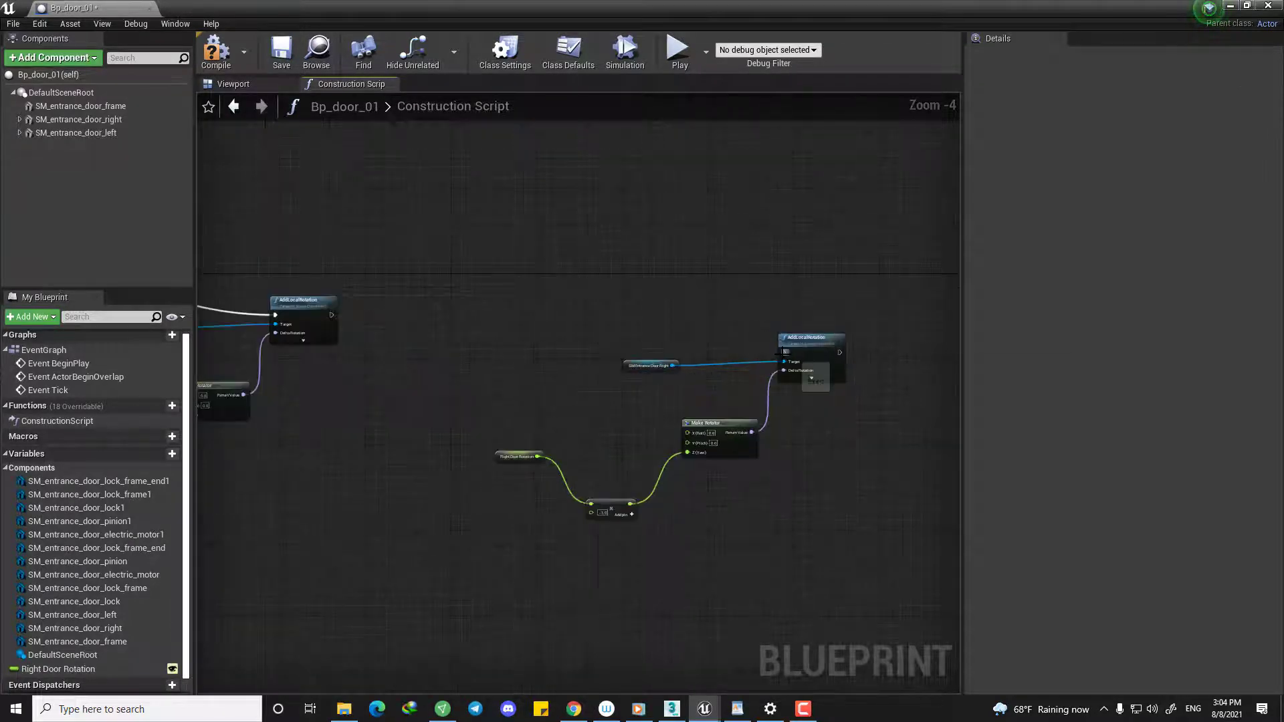
{"action": "scroll", "coordinate": [326, 318], "scroll_direction": "up", "scroll_amount": 4}
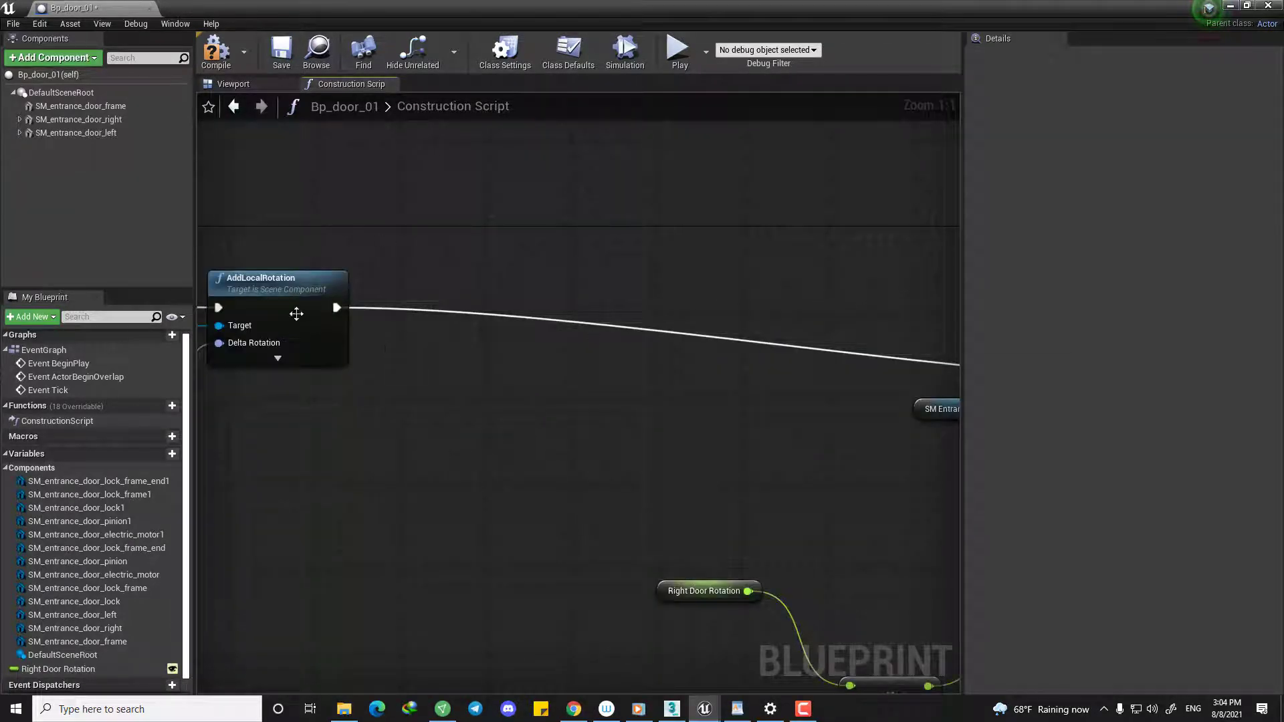
Shift the duplicated SM Entrance Door Right node slightly away from the second AddLocalRotation.
{"action": "right_click_drag", "start_coordinate": [296, 313], "coordinate": [485, 336]}
{"action": "right_click_drag", "start_coordinate": [685, 394], "coordinate": [530, 365]}
{"action": "scroll", "coordinate": [436, 307], "scroll_direction": "down", "scroll_amount": 2}
{"action": "right_click_drag", "start_coordinate": [436, 307], "coordinate": [306, 292]}
{"action": "right_click_drag", "start_coordinate": [580, 442], "coordinate": [454, 430]}
{"action": "scroll", "coordinate": [648, 383], "scroll_direction": "up", "scroll_amount": 2}
{"action": "left_click_drag", "start_coordinate": [627, 383], "coordinate": [616, 382]}
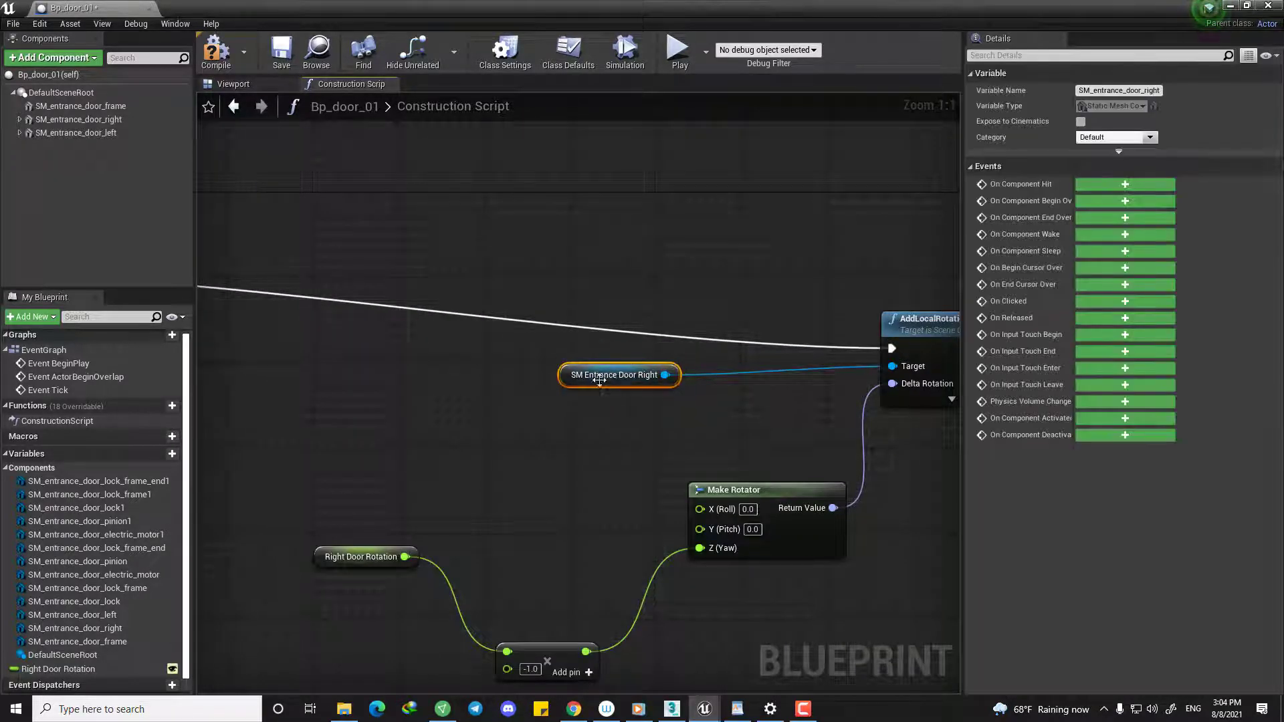
Replace the SM Entrance Door Right reference with SM Entrance Door Left as the target of the second AddLocalRotation node.
{"action": "left_click_drag", "start_coordinate": [76, 133], "coordinate": [595, 420]}
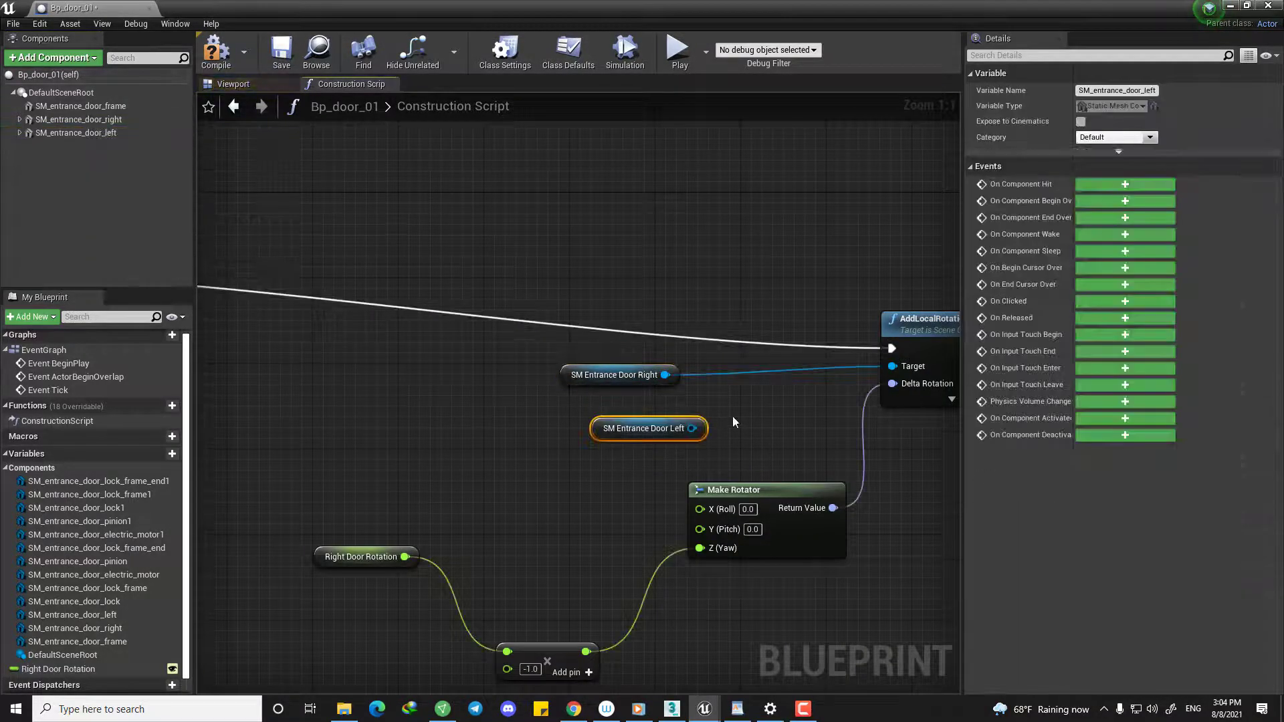
{"action": "left_click", "coordinate": [625, 380]}
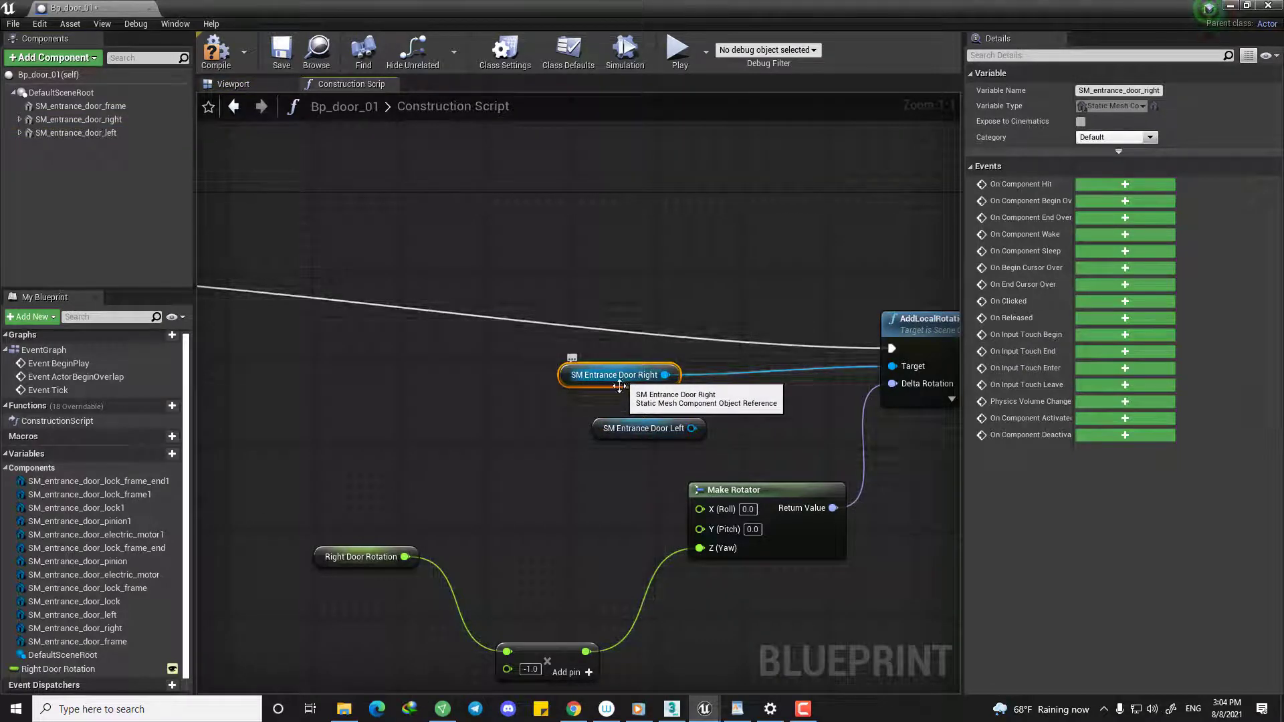
{"action": "key", "text": "Delete"}
{"action": "right_click_drag", "start_coordinate": [722, 428], "coordinate": [626, 423]}
{"action": "left_click_drag", "start_coordinate": [596, 423], "coordinate": [798, 361]}
Duplicate the Right Door Rotation variable and name the copy Left Door Rotation.
{"action": "right_click_drag", "start_coordinate": [443, 574], "coordinate": [525, 435]}
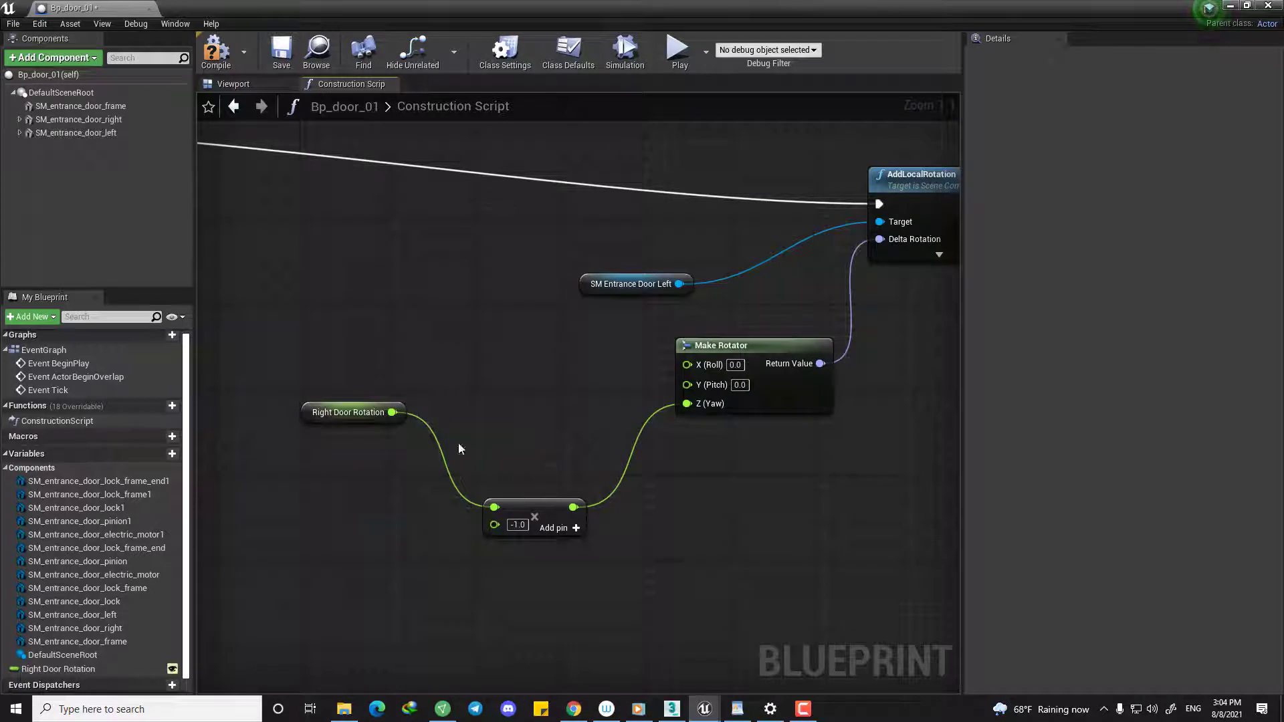
{"action": "right_click_drag", "start_coordinate": [352, 419], "coordinate": [423, 404]}
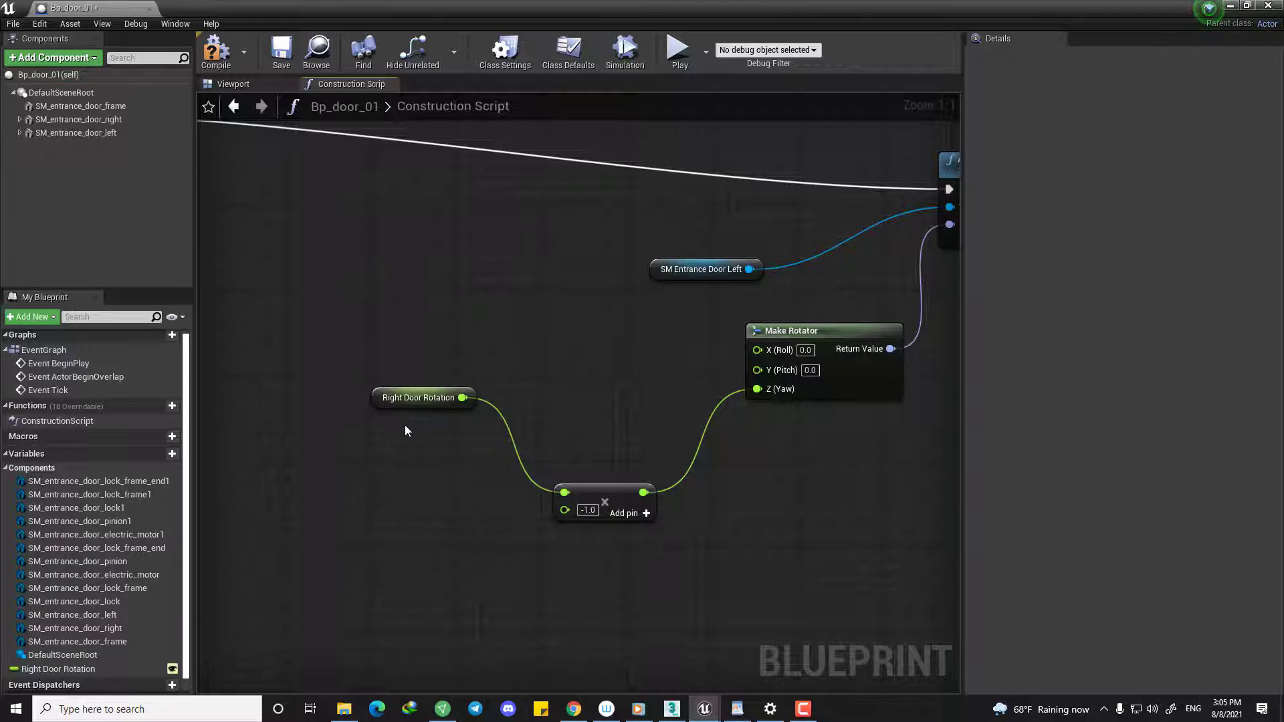
{"action": "right_click_drag", "start_coordinate": [589, 363], "coordinate": [364, 454]}
{"action": "right_click_drag", "start_coordinate": [455, 363], "coordinate": [559, 346]}
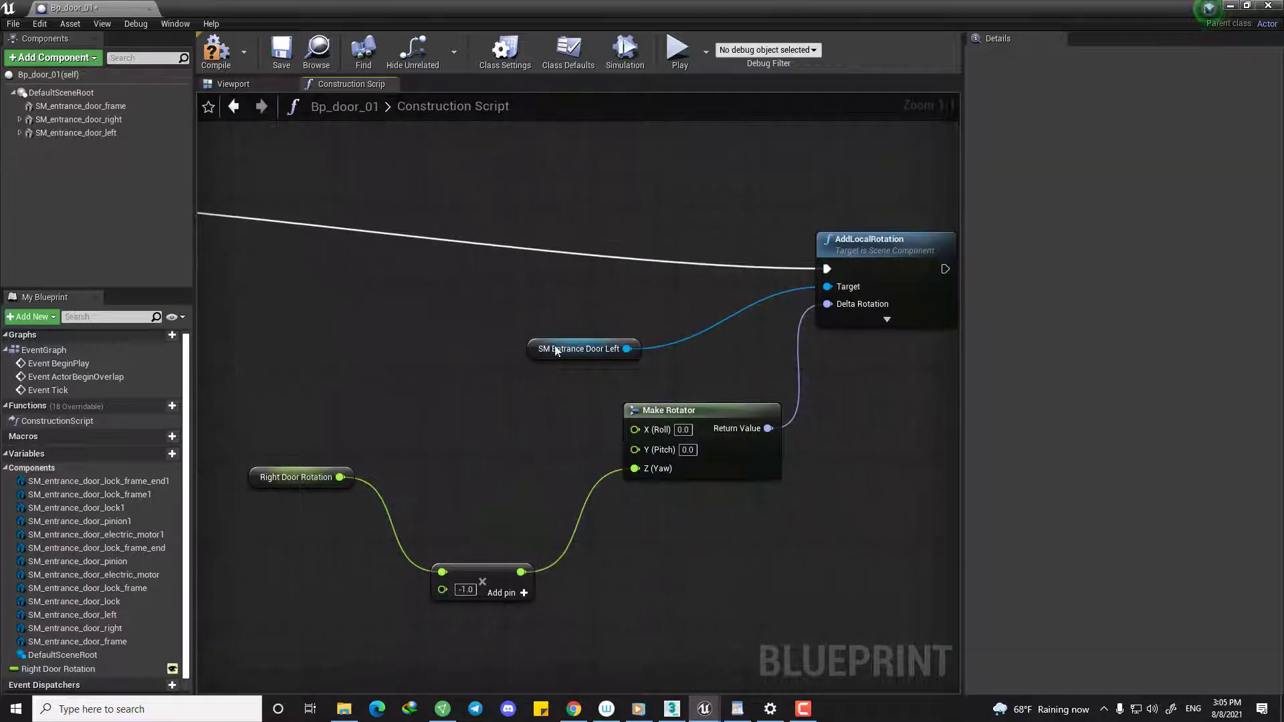
{"action": "right_click_drag", "start_coordinate": [453, 388], "coordinate": [582, 332]}
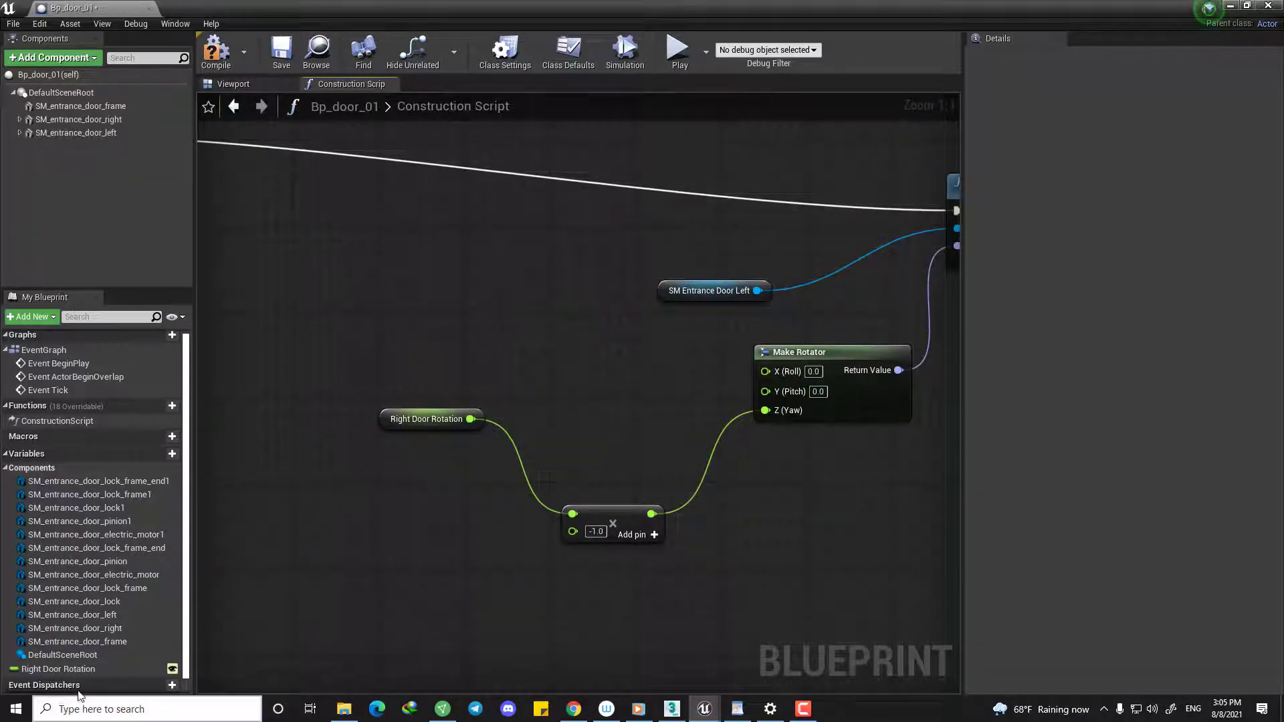
{"action": "left_click", "coordinate": [46, 668]}
{"action": "right_click", "coordinate": [62, 653]}
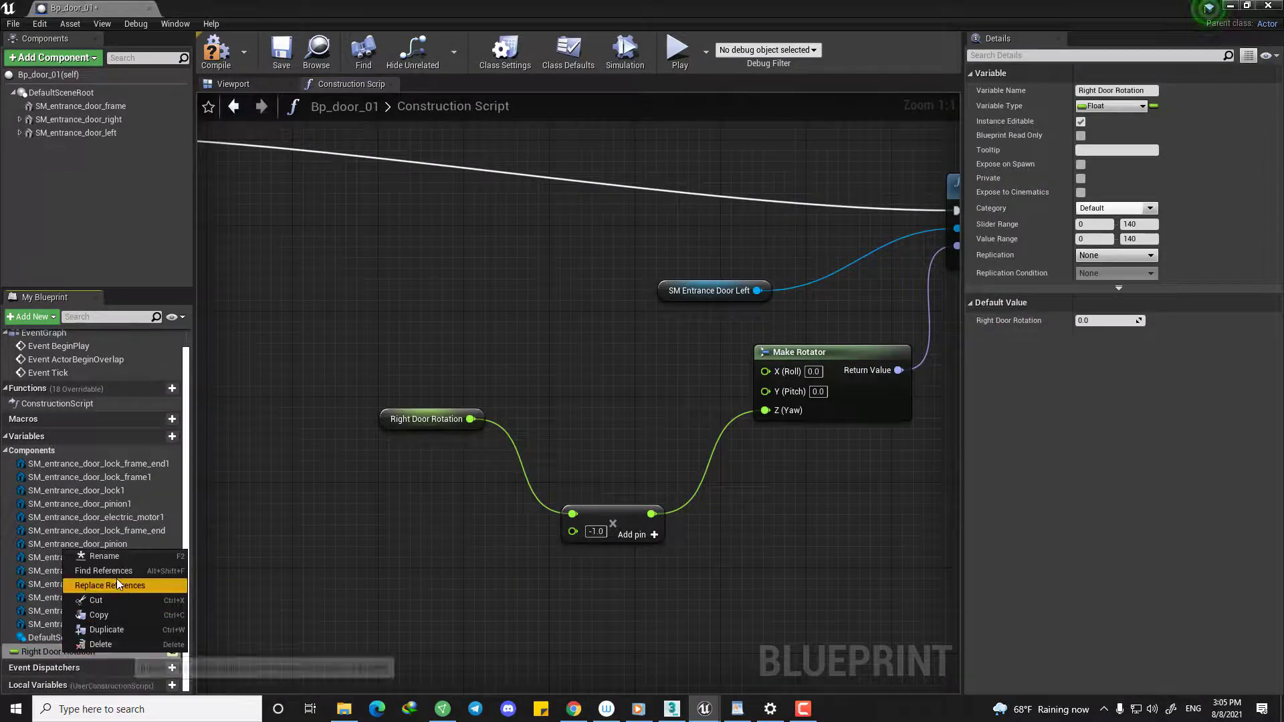
{"action": "left_click", "coordinate": [120, 639]}
{"action": "left_click", "coordinate": [129, 667]}
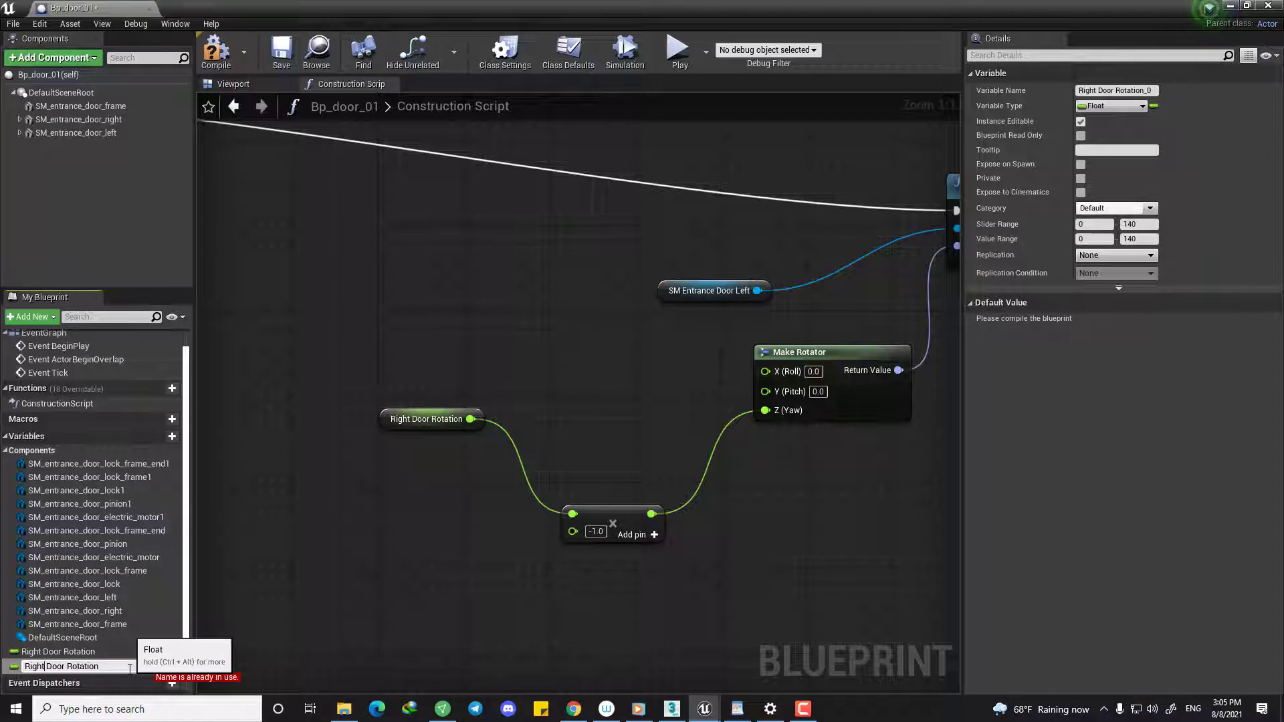
{"action": "type", "text": "ft"}
{"action": "key", "text": "Return"}
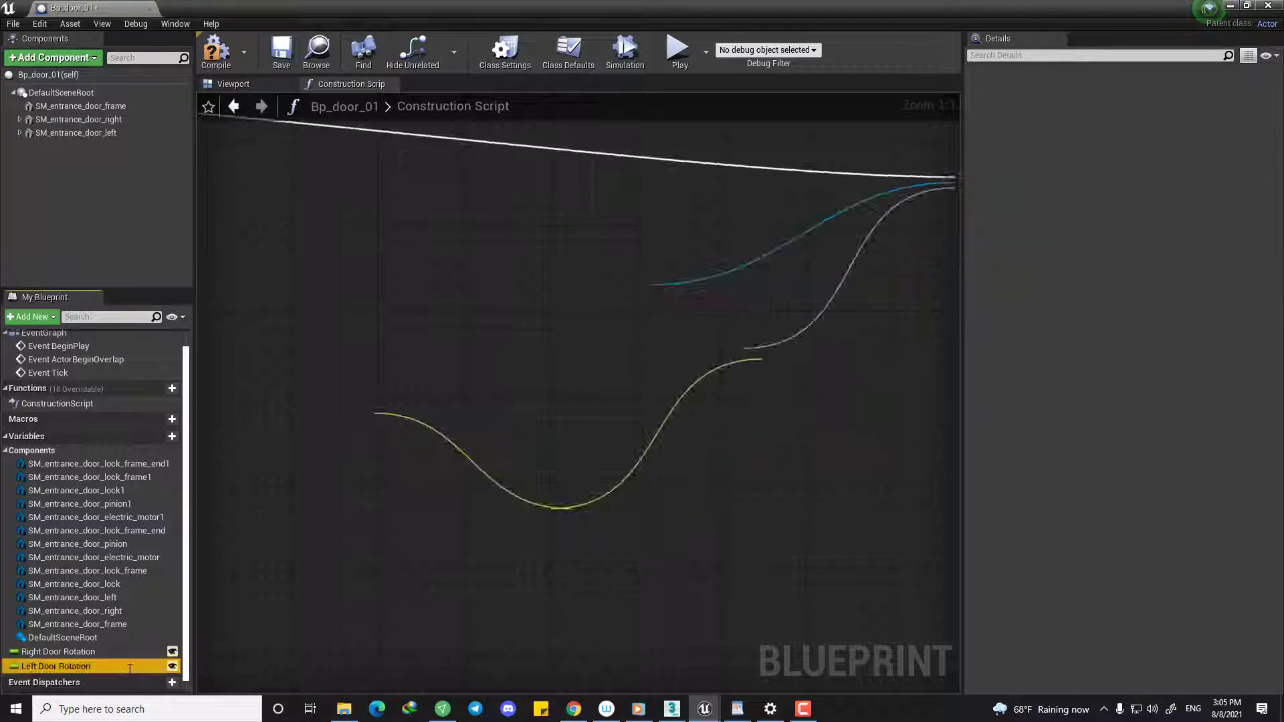
Replace the Right Door Rotation node feeding the left door's -1.0 multiply node with a Left Door Rotation getter.
{"action": "left_click_drag", "start_coordinate": [33, 667], "coordinate": [454, 510]}
{"action": "left_click", "coordinate": [428, 541]}
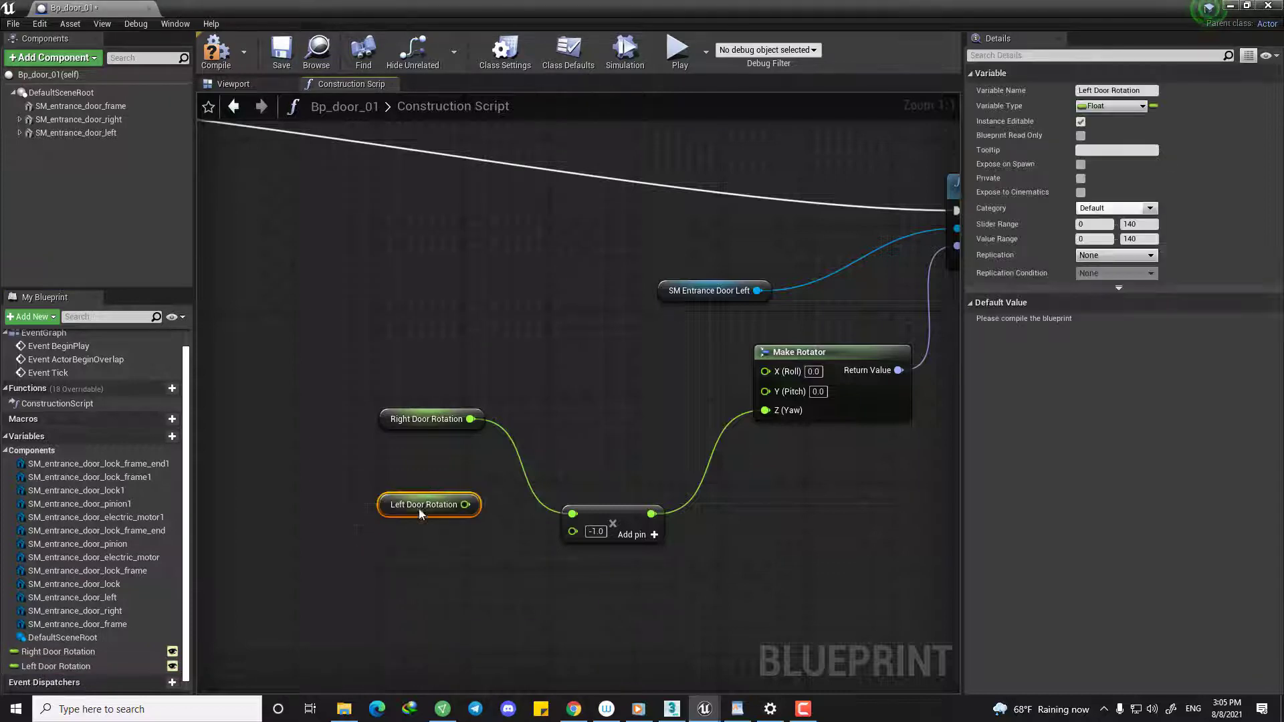
{"action": "left_click_drag", "start_coordinate": [471, 419], "coordinate": [467, 517], "text": "ctrl"}
{"action": "left_click_drag", "start_coordinate": [541, 381], "coordinate": [333, 445]}
{"action": "key", "text": "Delete"}
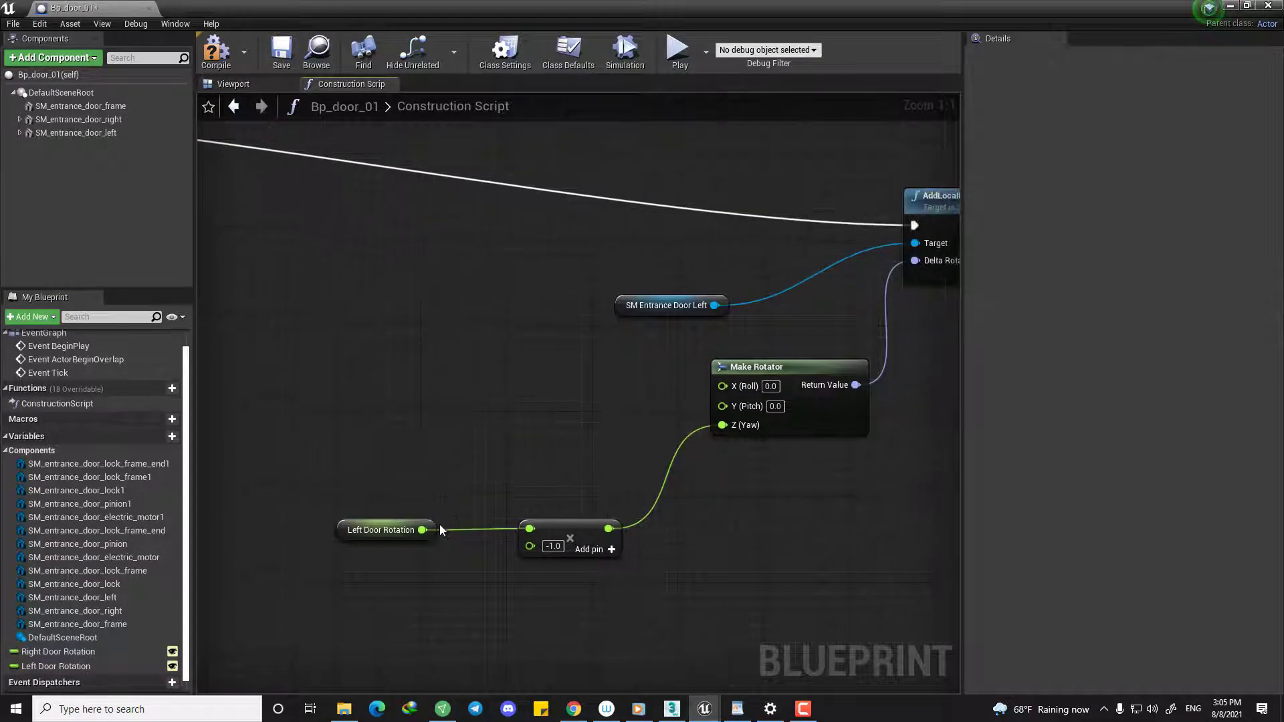
{"action": "right_click_drag", "start_coordinate": [451, 443], "coordinate": [457, 476]}
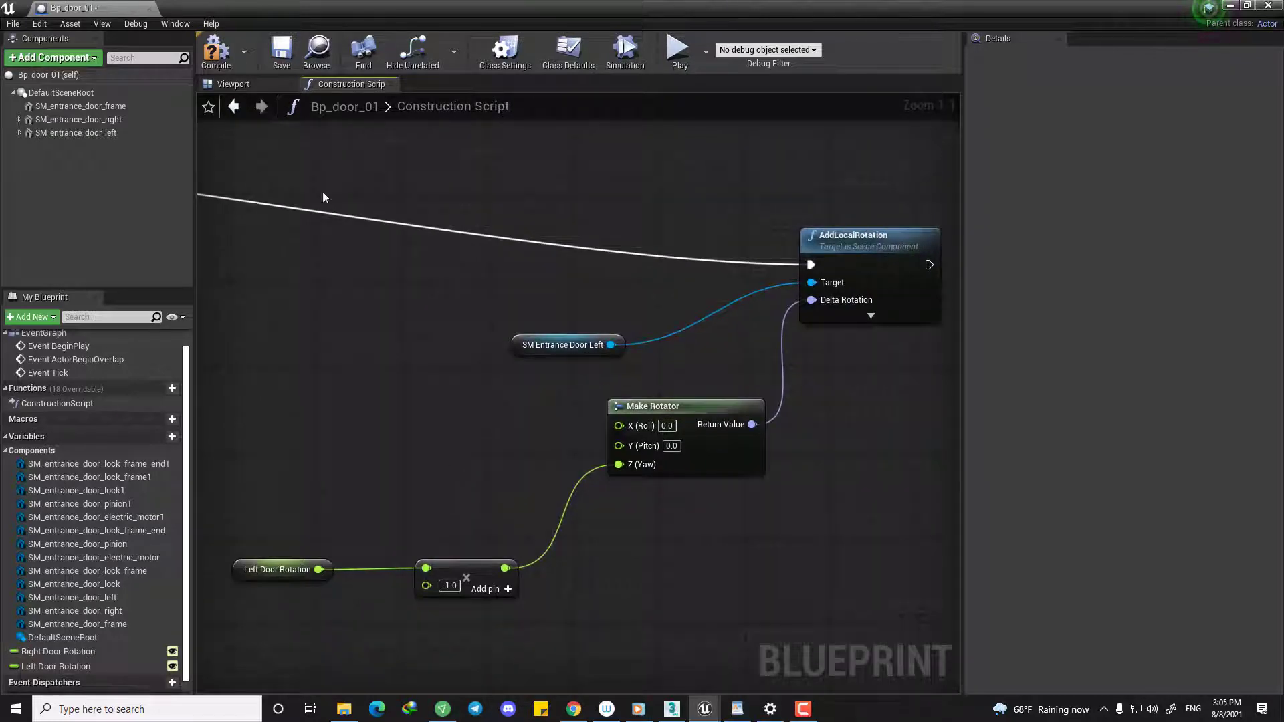
Compile the blueprint and test the Left Door Rotation value on the door in the viewport.
{"action": "left_click", "coordinate": [218, 53]}
{"action": "left_click", "coordinate": [233, 84]}
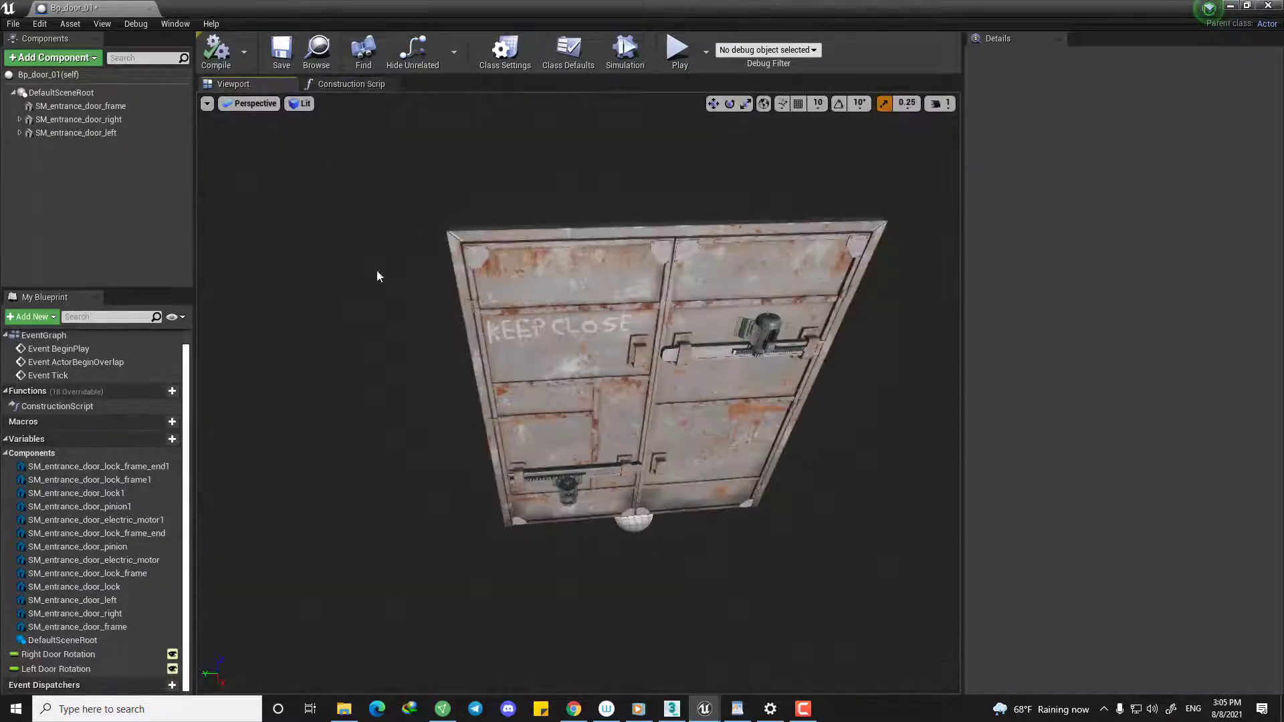
{"action": "left_click", "coordinate": [45, 76]}
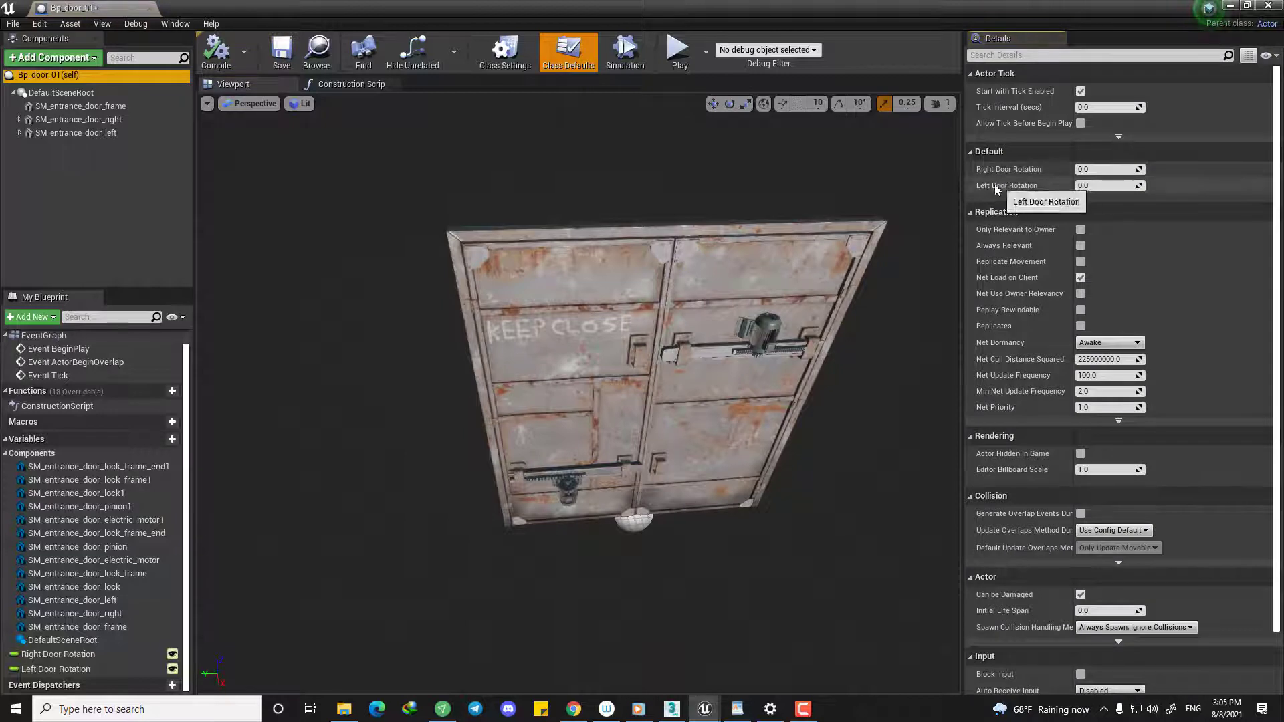
{"action": "left_click_drag", "start_coordinate": [1134, 188], "coordinate": [1077, 187]}
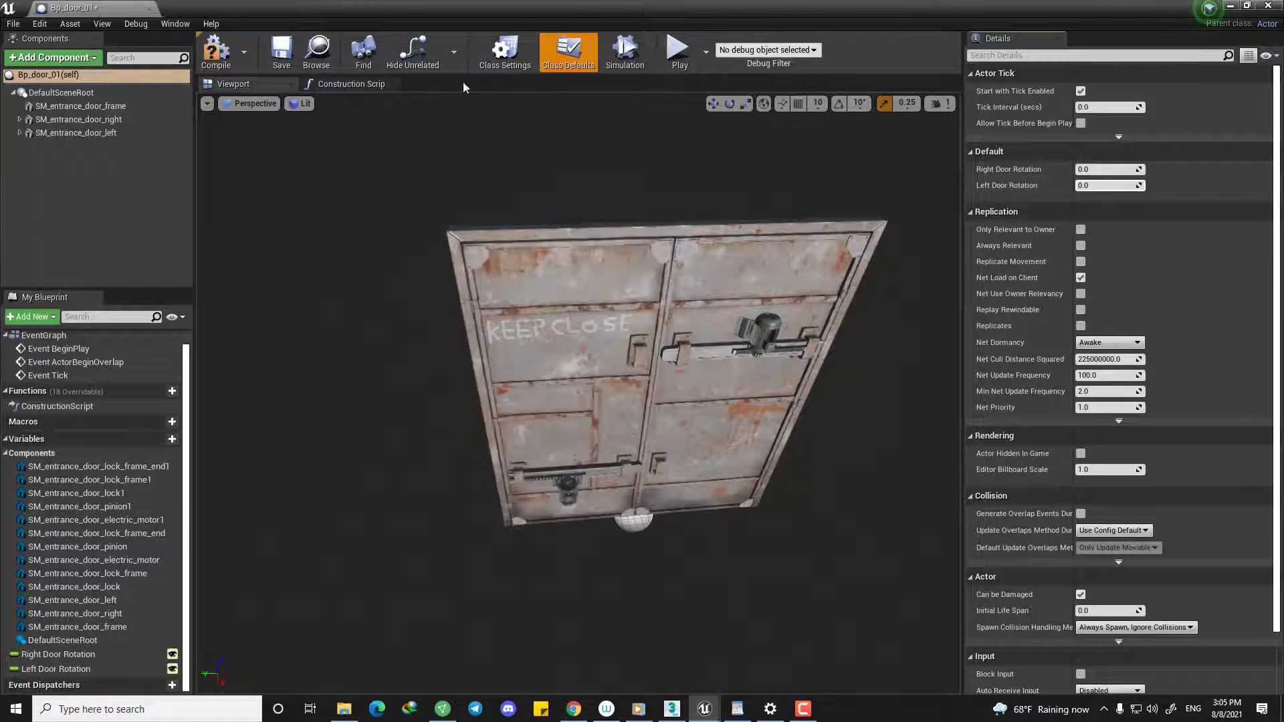
Delete the left door's -1.0 multiply node in the Construction Script and wire Left Door Rotation straight into Make Rotator's Z (Yaw).
{"action": "left_click", "coordinate": [352, 84]}
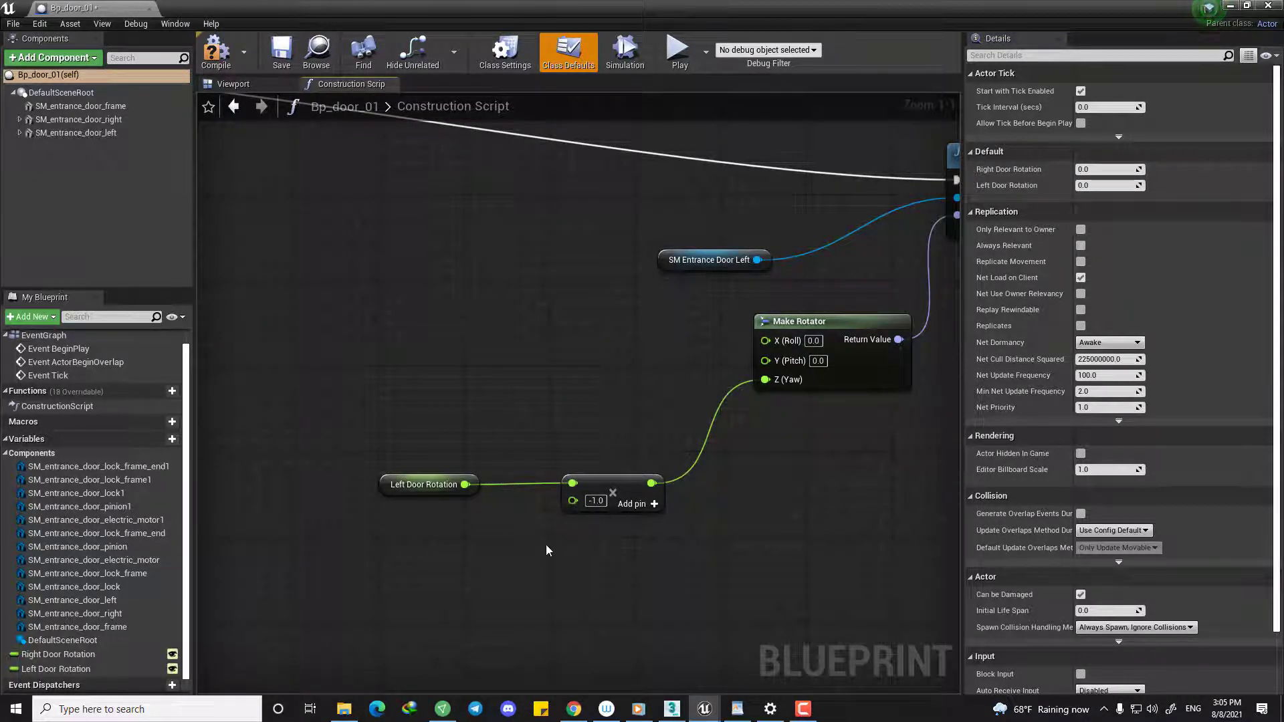
{"action": "right_click_drag", "start_coordinate": [546, 551], "coordinate": [535, 504]}
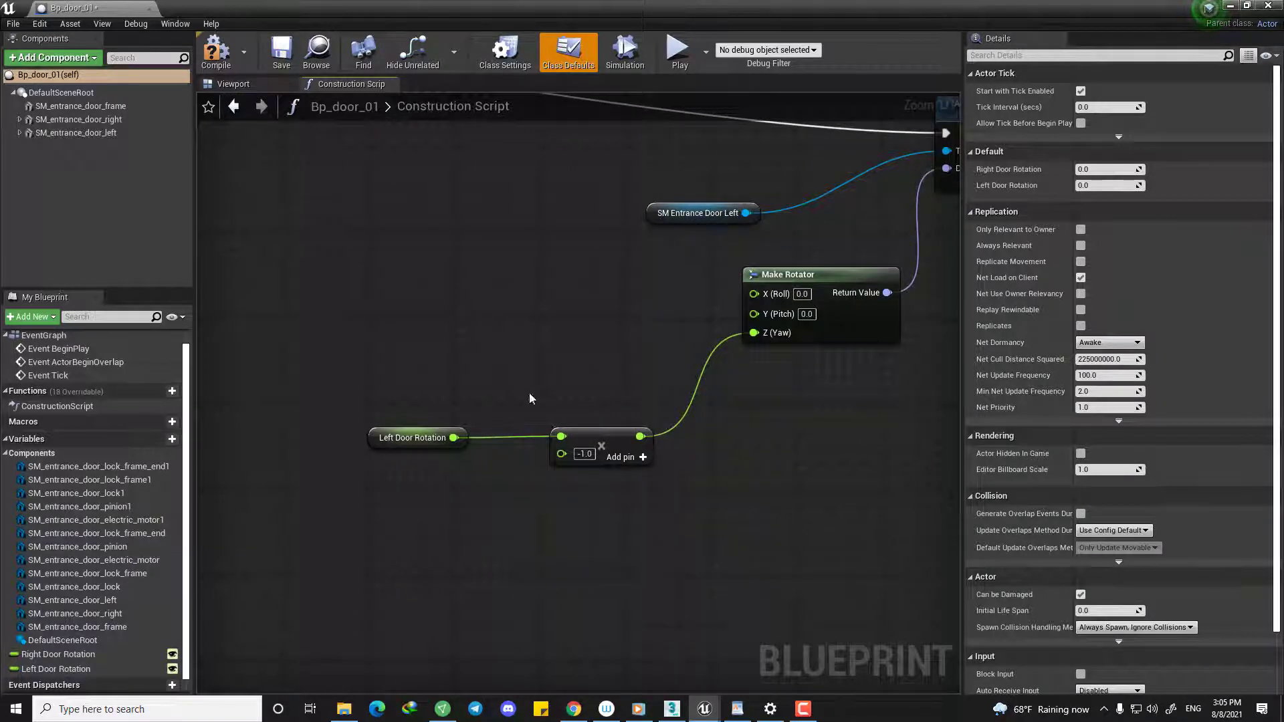
{"action": "right_click_drag", "start_coordinate": [529, 398], "coordinate": [503, 449]}
{"action": "right_click_drag", "start_coordinate": [535, 363], "coordinate": [956, 428]}
{"action": "scroll", "coordinate": [496, 419], "scroll_direction": "down", "scroll_amount": 5}
{"action": "scroll", "coordinate": [367, 497], "scroll_direction": "up", "scroll_amount": 2}
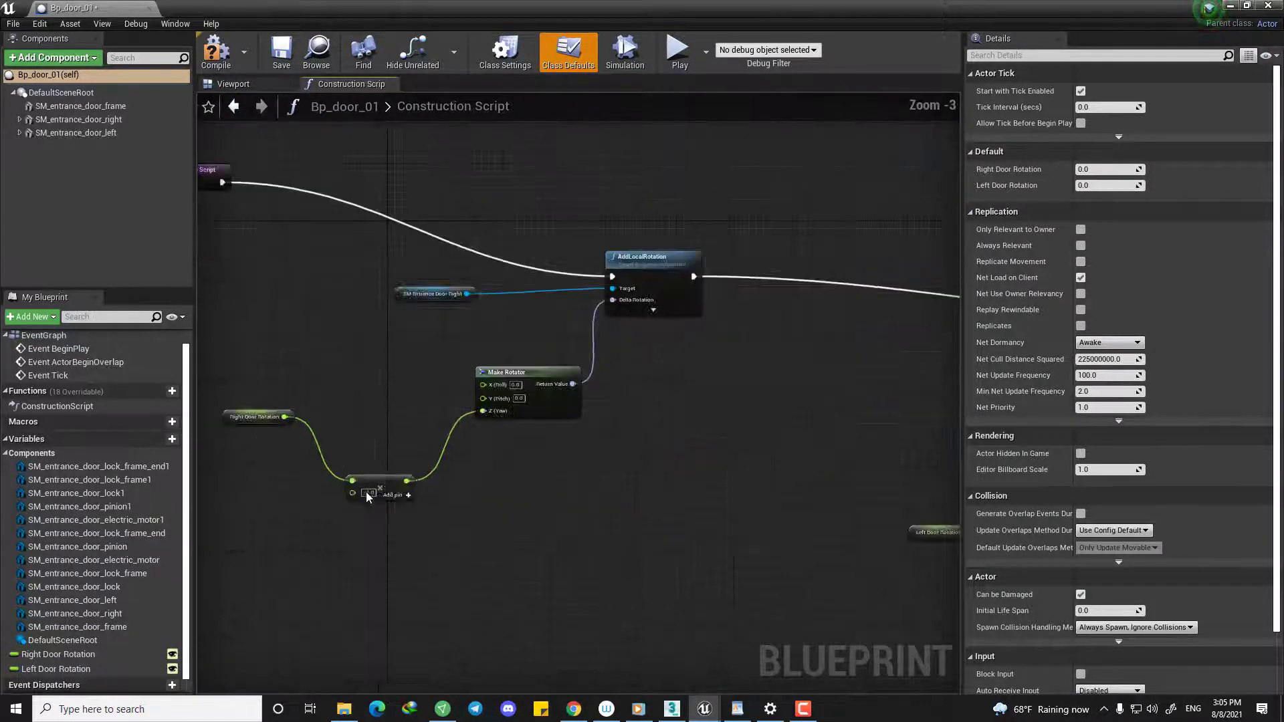
{"action": "scroll", "coordinate": [367, 497], "scroll_direction": "up", "scroll_amount": 3}
{"action": "scroll", "coordinate": [379, 461], "scroll_direction": "down", "scroll_amount": 2}
{"action": "right_click_drag", "start_coordinate": [943, 488], "coordinate": [401, 420]}
{"action": "scroll", "coordinate": [402, 420], "scroll_direction": "up", "scroll_amount": 2}
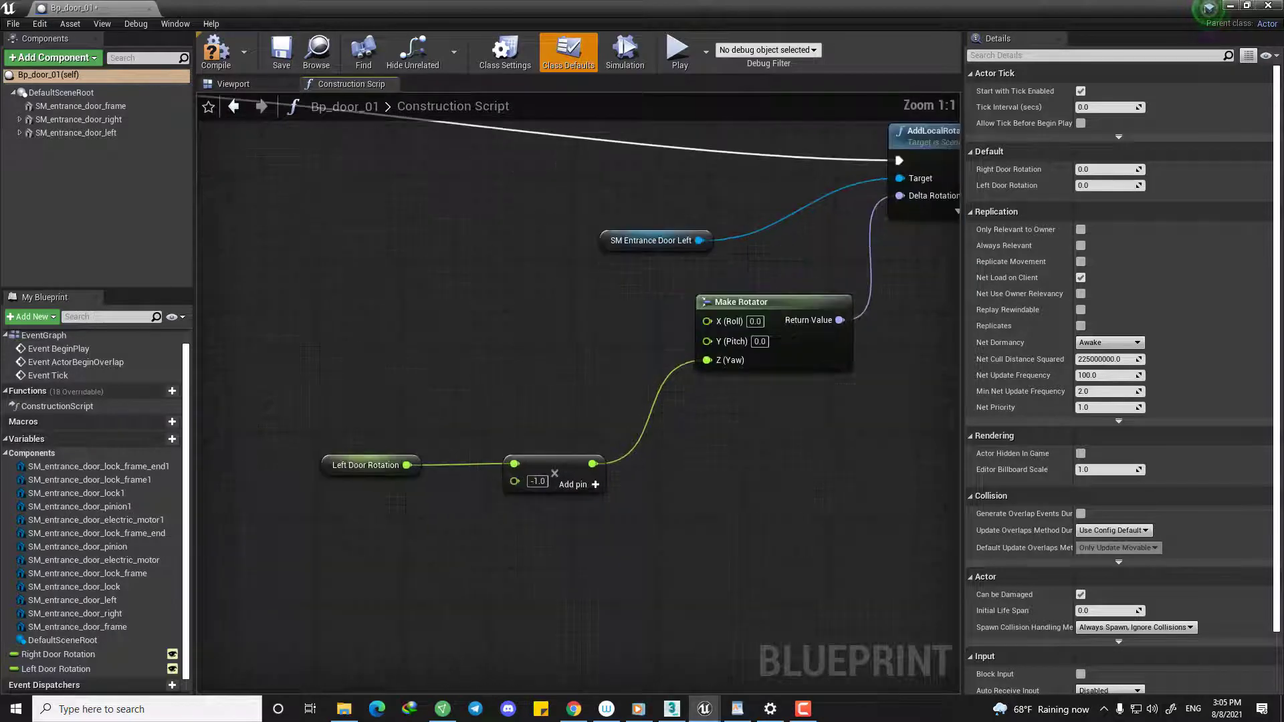
{"action": "right_click_drag", "start_coordinate": [418, 465], "coordinate": [426, 511]}
{"action": "left_click", "coordinate": [584, 537]}
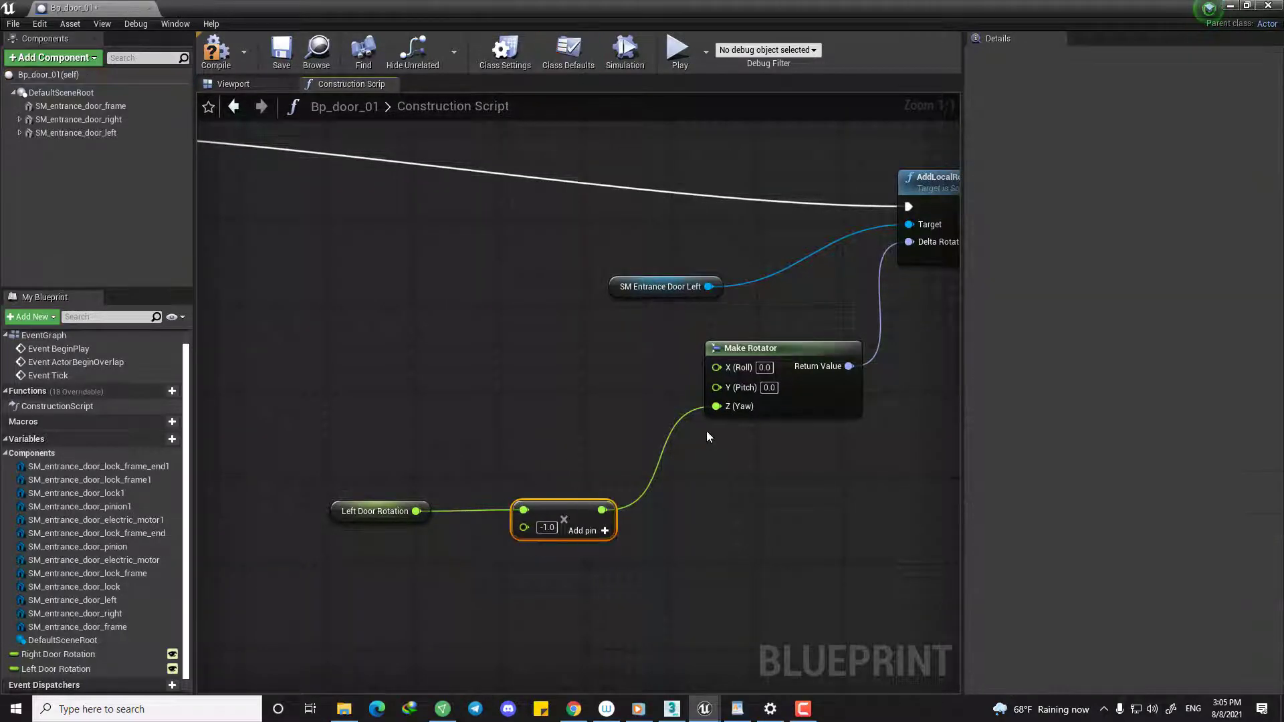
{"action": "key", "text": "Delete"}
{"action": "left_click_drag", "start_coordinate": [716, 406], "coordinate": [458, 466]}
{"action": "right_click_drag", "start_coordinate": [486, 450], "coordinate": [453, 505]}
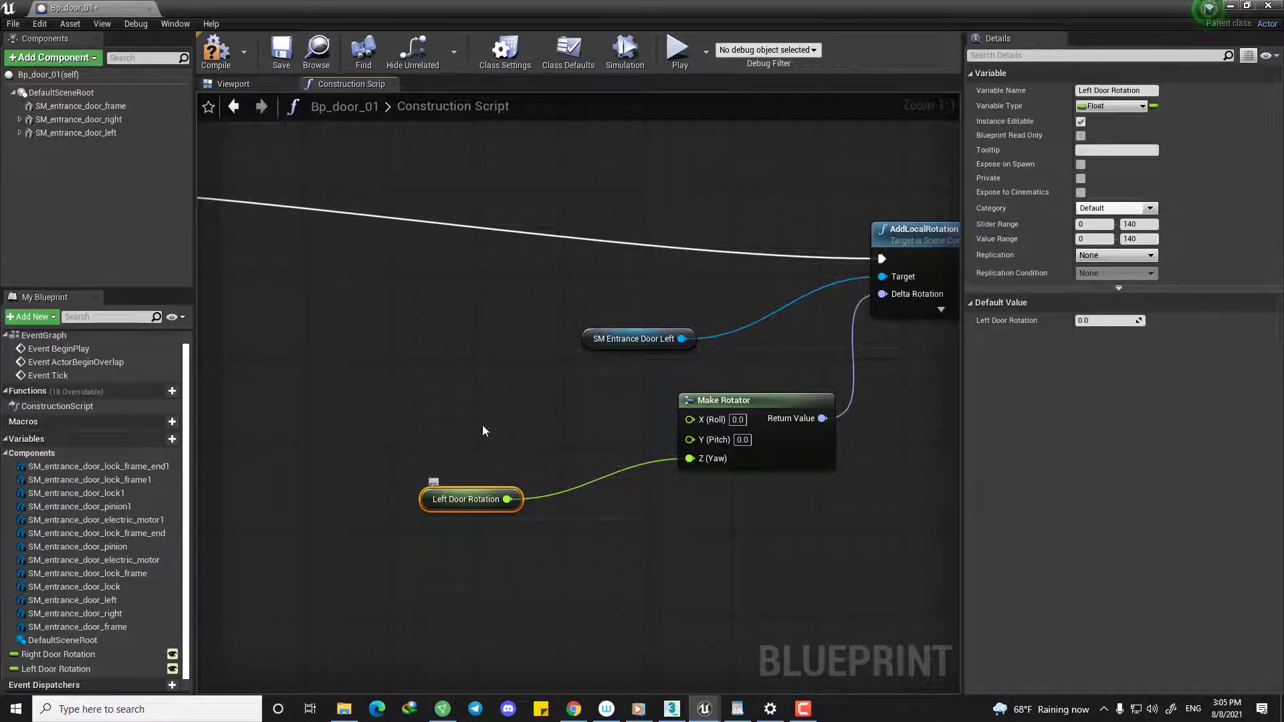
Test the left and right door rotation values in the viewport, and compile and save the blueprint.
{"action": "left_click", "coordinate": [233, 84]}
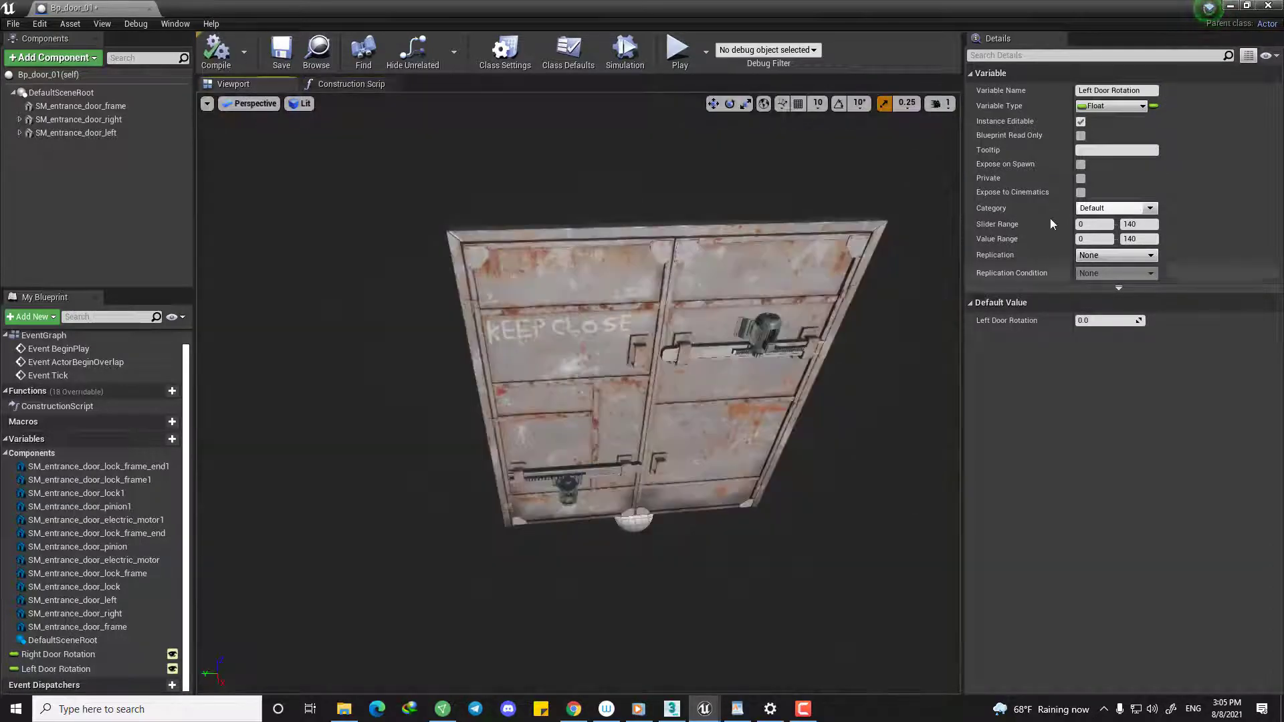
{"action": "left_click", "coordinate": [47, 74]}
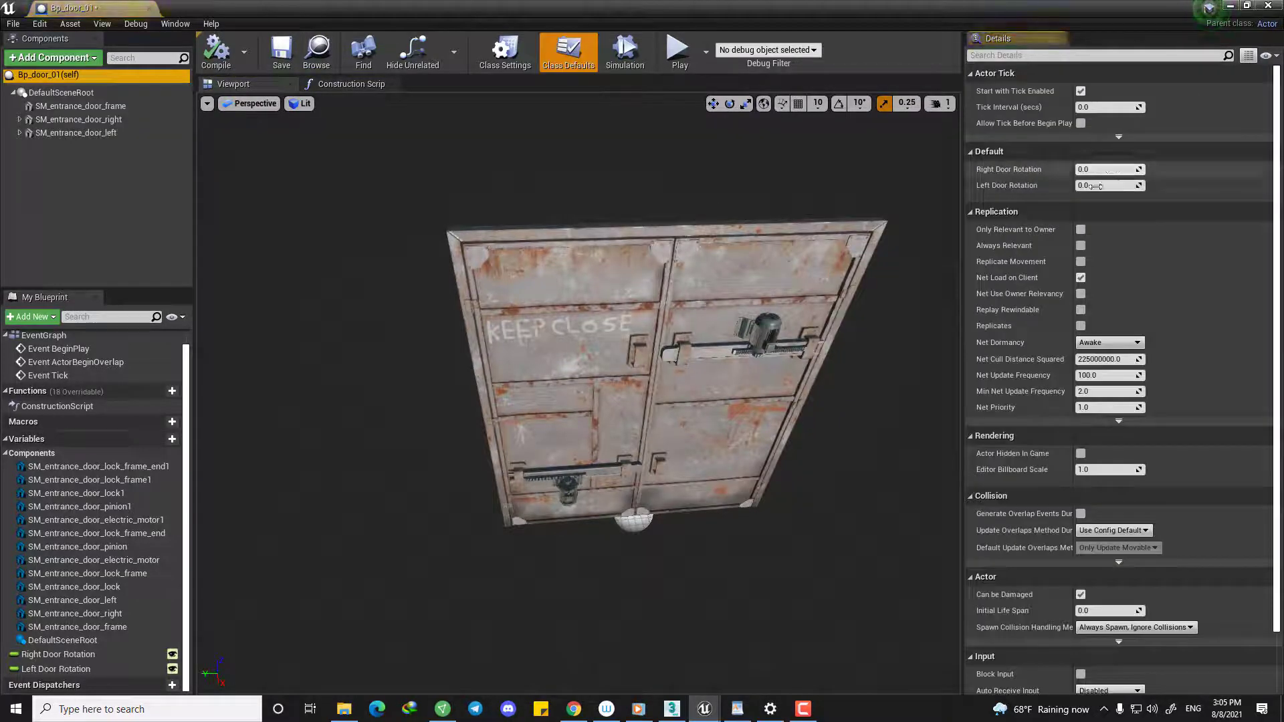
{"action": "mouse_move", "coordinate": [1090, 186]}
{"action": "left_mouse_down"}
{"action": "mouse_move", "coordinate": [1140, 185]}
{"action": "mouse_move", "coordinate": [1078, 187]}
{"action": "mouse_move", "coordinate": [1090, 170]}
{"action": "mouse_move", "coordinate": [1118, 170]}
{"action": "mouse_move", "coordinate": [1078, 171]}
{"action": "left_mouse_up"}
{"action": "right_click_drag", "start_coordinate": [808, 278], "coordinate": [852, 246]}
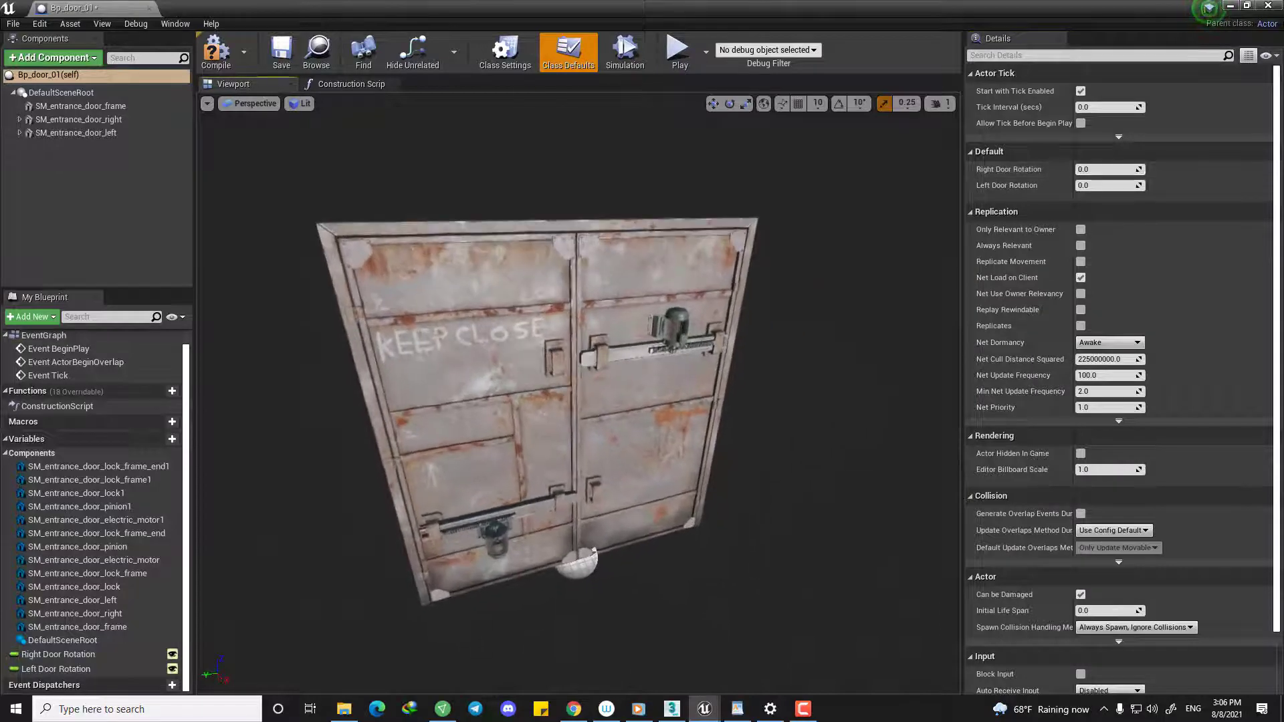
{"action": "left_click", "coordinate": [216, 54]}
{"action": "left_click", "coordinate": [280, 54]}
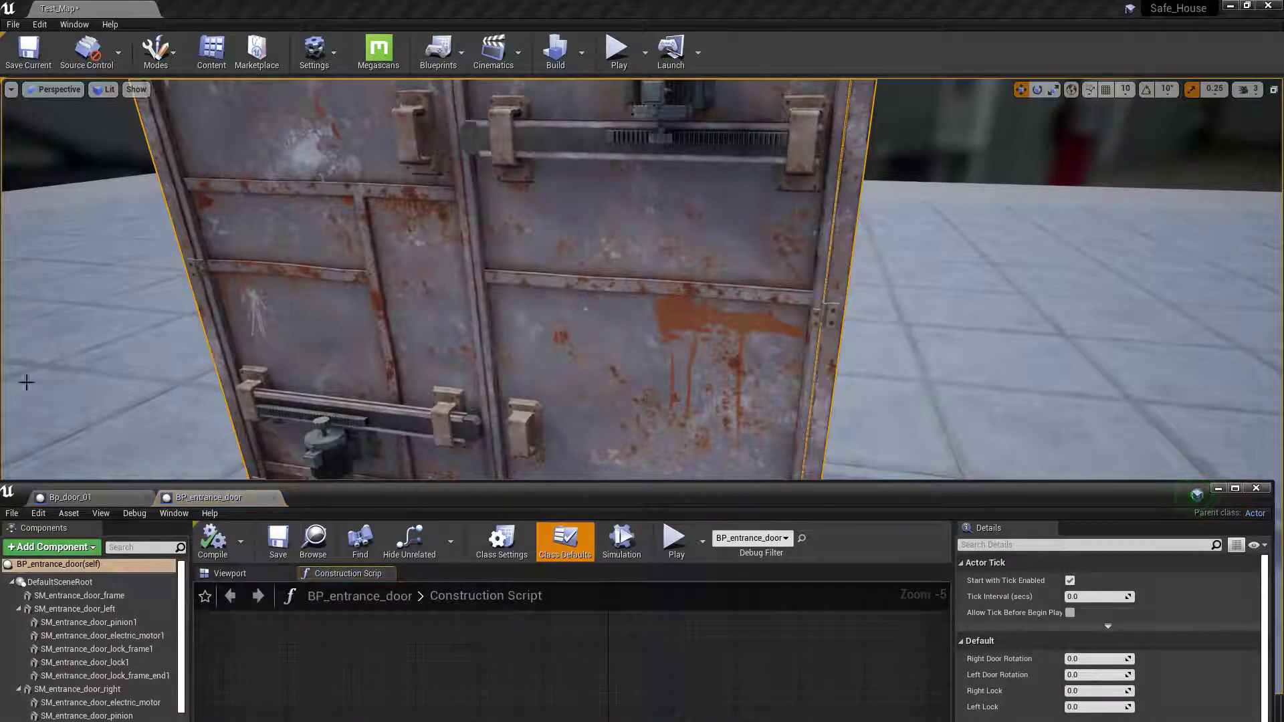
Examine the Right Lock section of the BP_entrance_door Construction Script, including its variable settings and pinion and lock nodes.
{"action": "left_click_drag", "start_coordinate": [391, 493], "coordinate": [468, 6]}
{"action": "scroll", "coordinate": [533, 404], "scroll_direction": "down", "scroll_amount": 1}
{"action": "right_click_drag", "start_coordinate": [704, 463], "coordinate": [372, 372]}
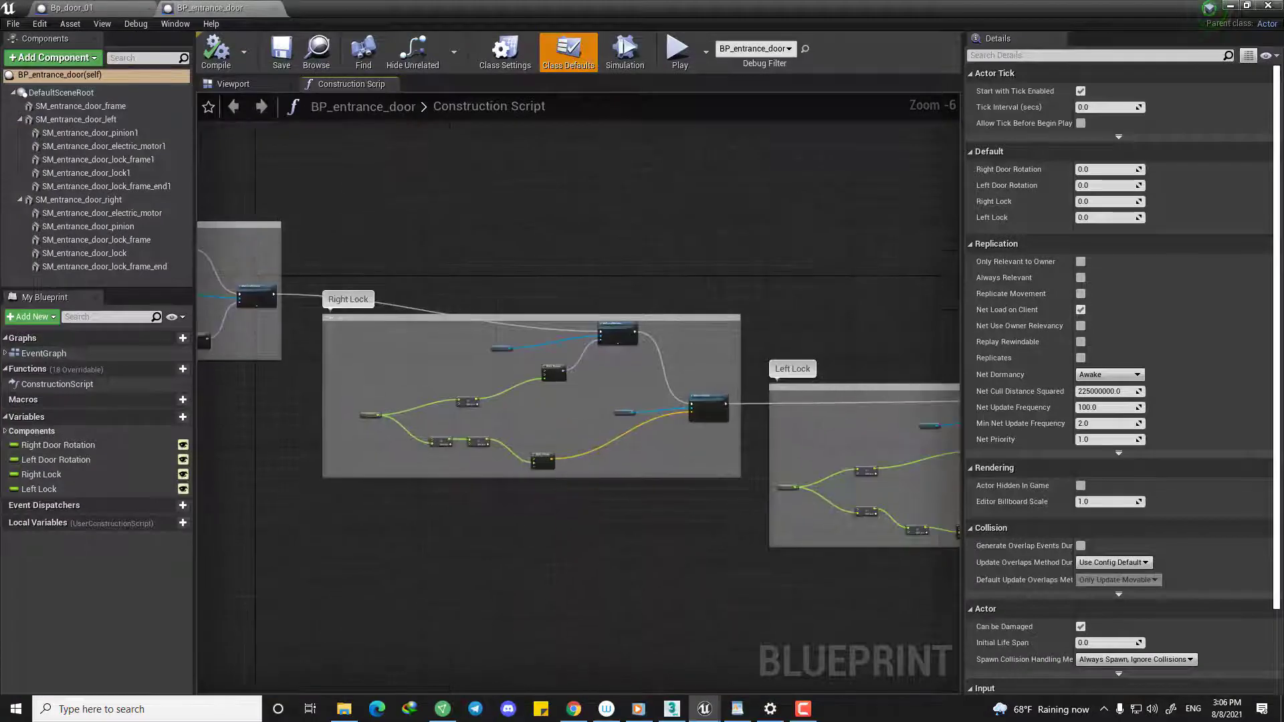
{"action": "right_click_drag", "start_coordinate": [730, 410], "coordinate": [795, 446]}
{"action": "scroll", "coordinate": [511, 436], "scroll_direction": "up", "scroll_amount": 4}
{"action": "right_click_drag", "start_coordinate": [551, 472], "coordinate": [589, 429]}
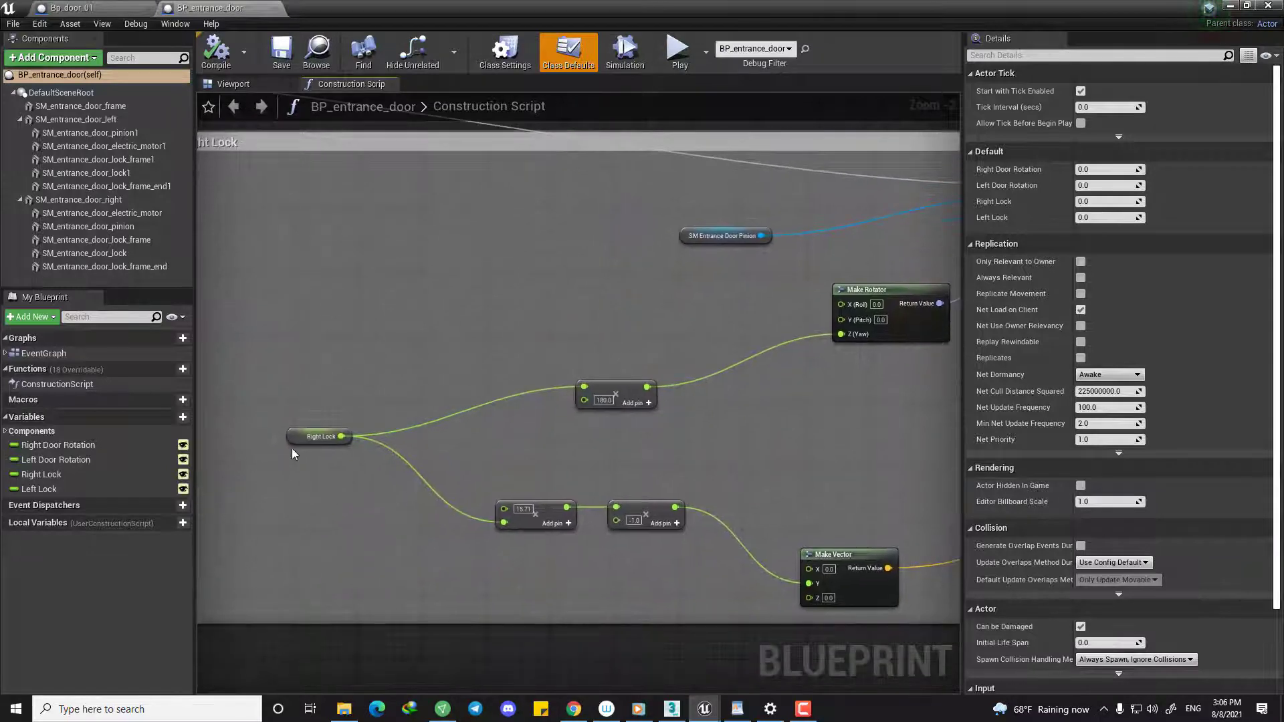
{"action": "left_click", "coordinate": [320, 436]}
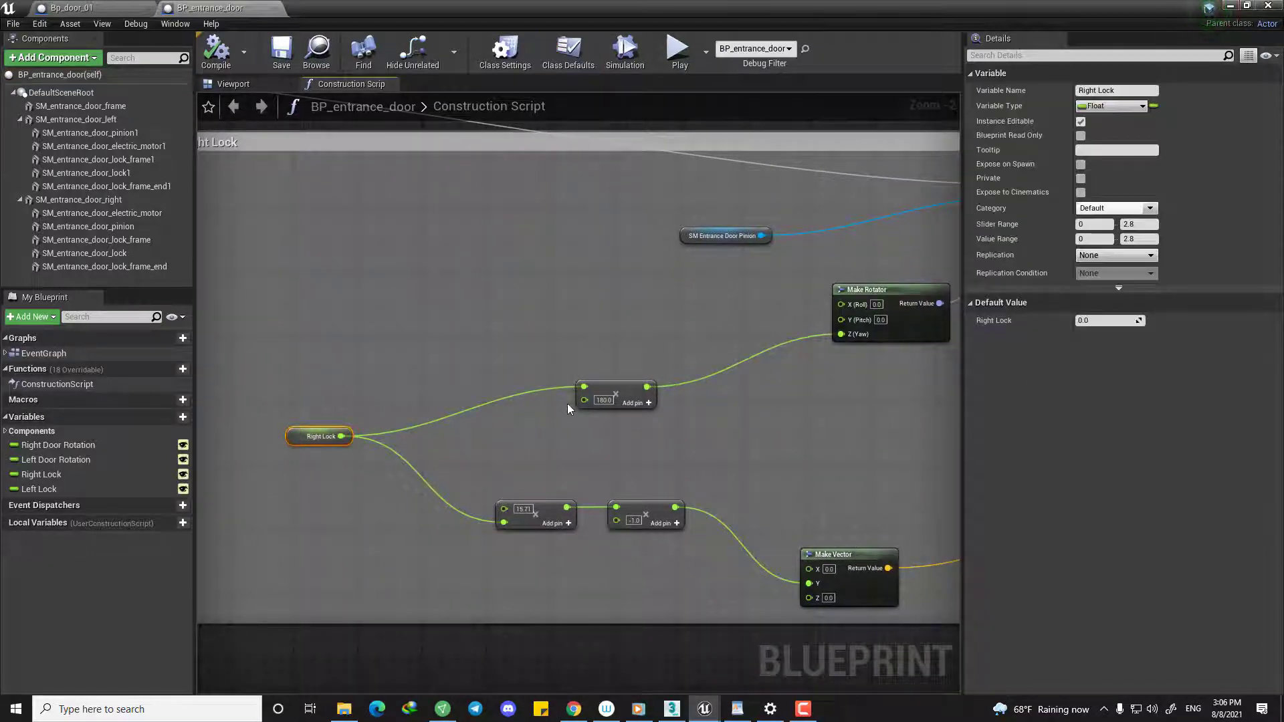
{"action": "right_click_drag", "start_coordinate": [650, 407], "coordinate": [516, 470]}
{"action": "right_click_drag", "start_coordinate": [672, 441], "coordinate": [548, 490]}
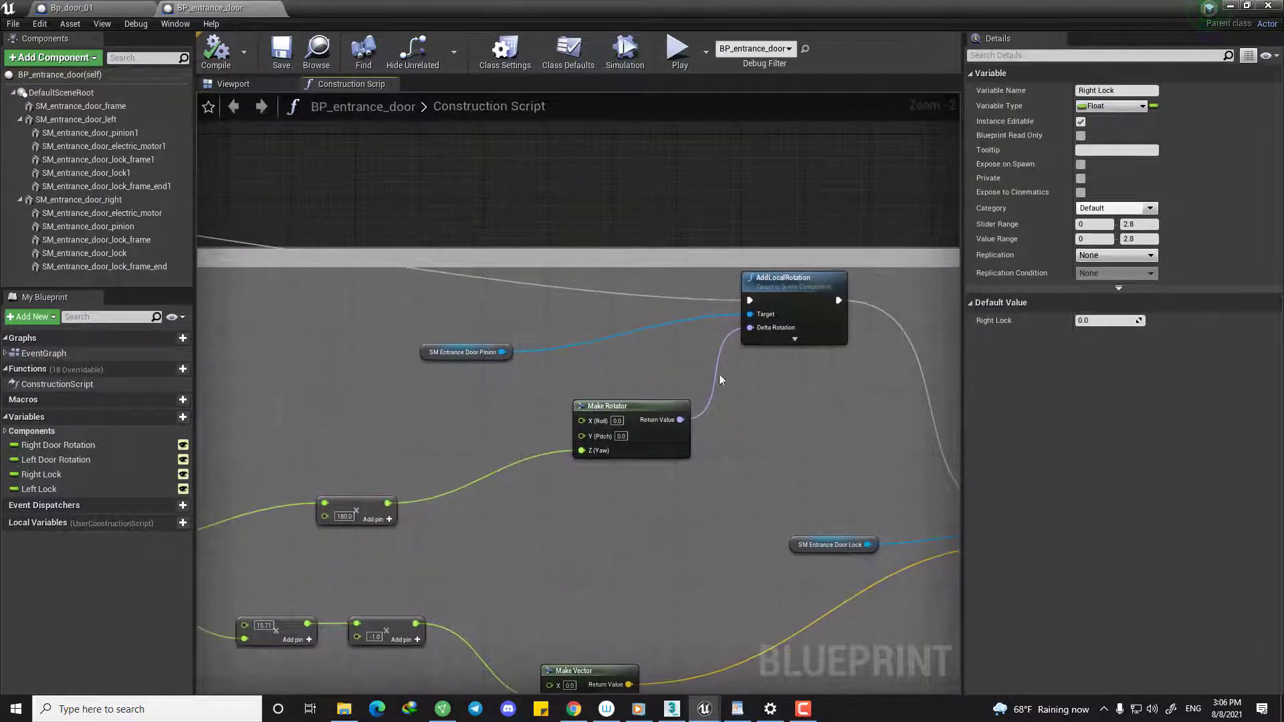
{"action": "right_click_drag", "start_coordinate": [720, 380], "coordinate": [713, 439]}
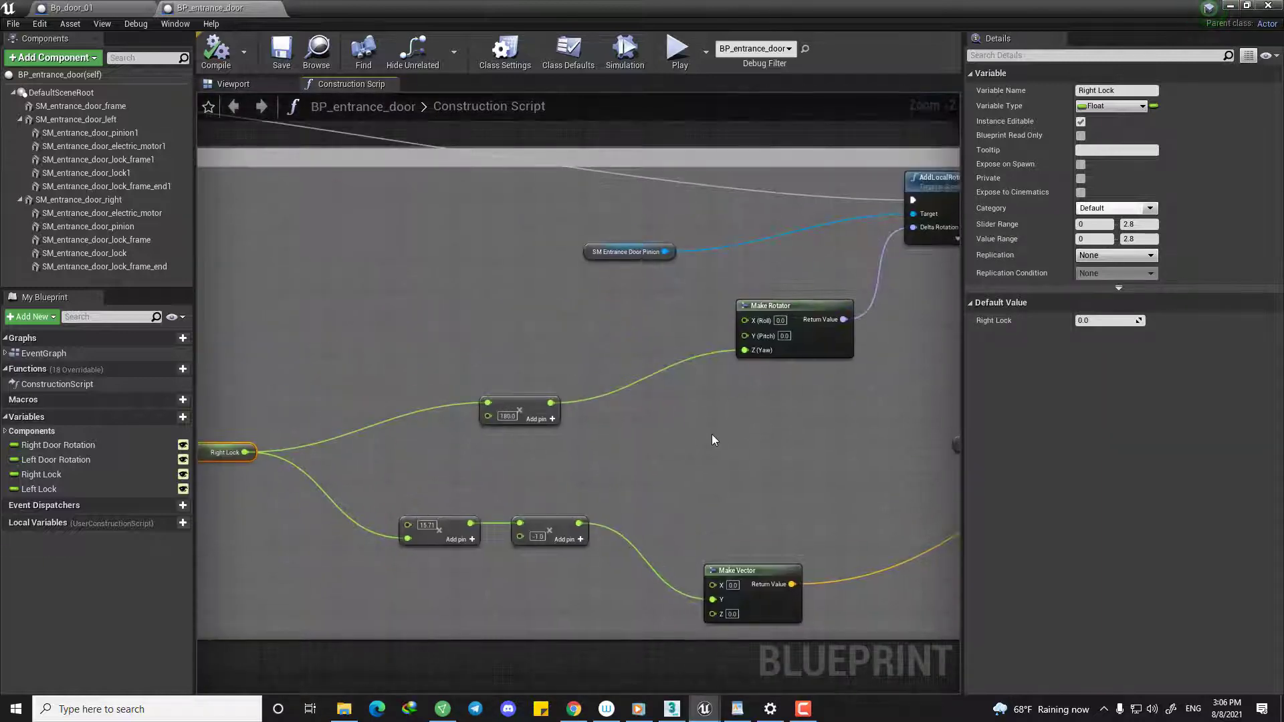
Inspect the right door's electric motor, pinion and toothed lock bar up close in the Bp_door_01 viewport.
{"action": "left_click", "coordinate": [97, 9]}
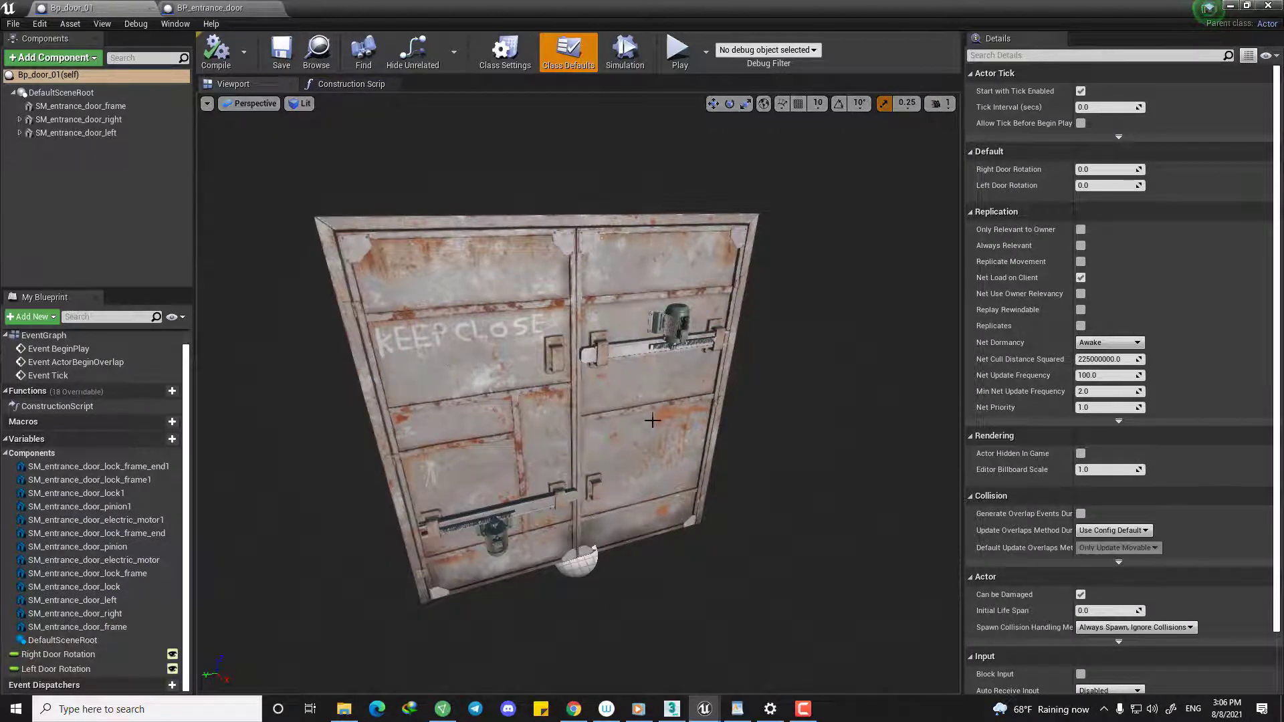
{"action": "right_click_drag", "start_coordinate": [652, 419], "coordinate": [515, 278]}
{"action": "key", "text": "w"}
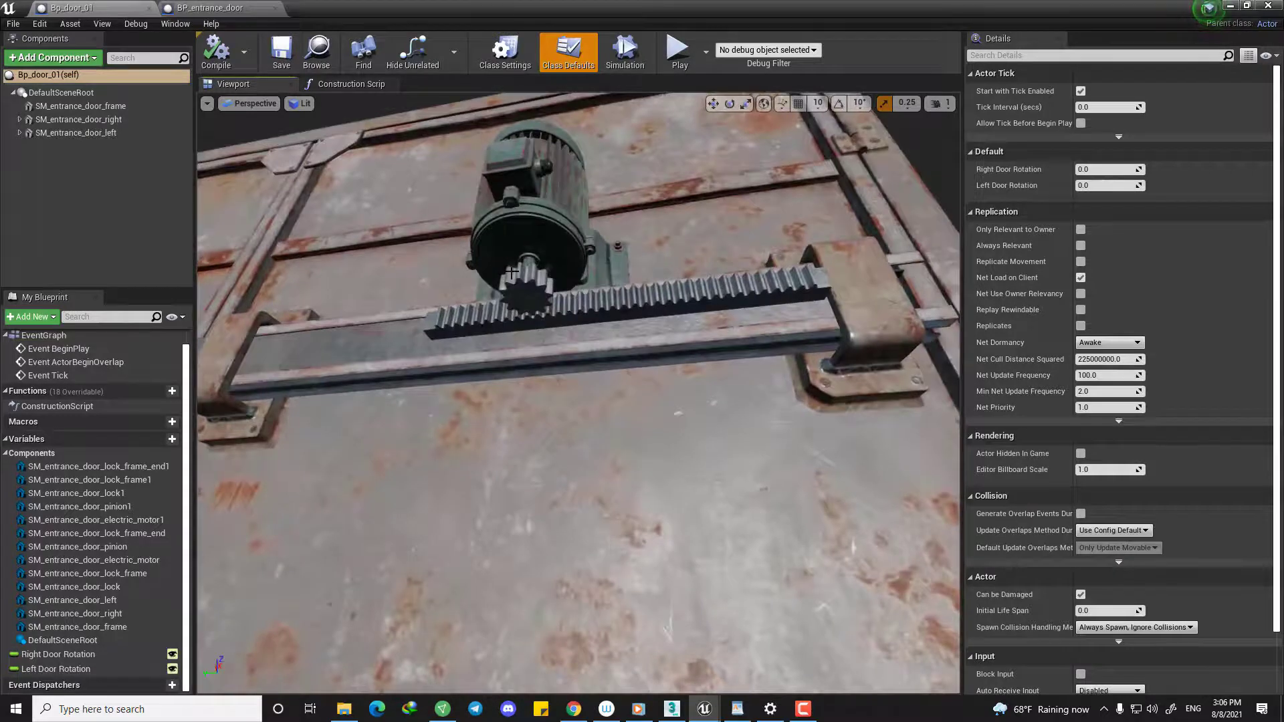
{"action": "right_click_drag", "start_coordinate": [524, 325], "coordinate": [534, 329]}
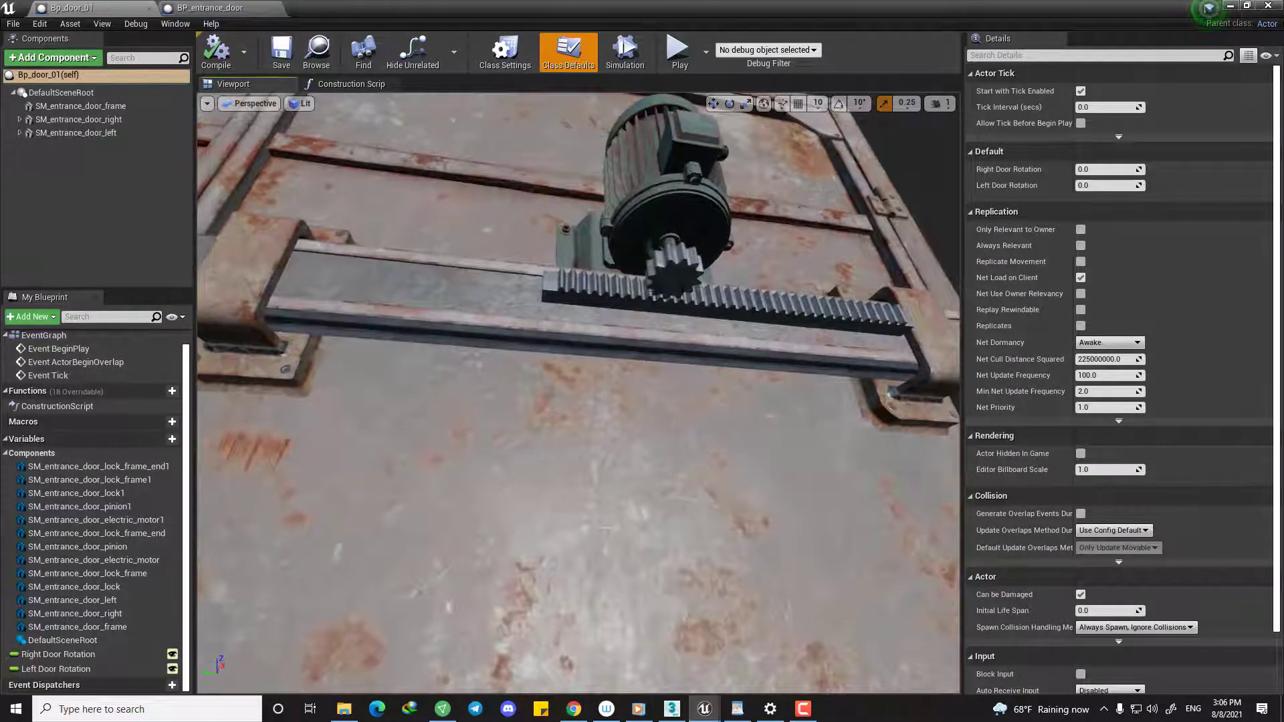
{"action": "right_click_drag", "start_coordinate": [647, 265], "coordinate": [575, 212]}
Find the SM_entrance_door_pinion component under the right door and examine it in the viewport, checking the Right Lock nodes in BP_entrance_door.
{"action": "left_click", "coordinate": [350, 84]}
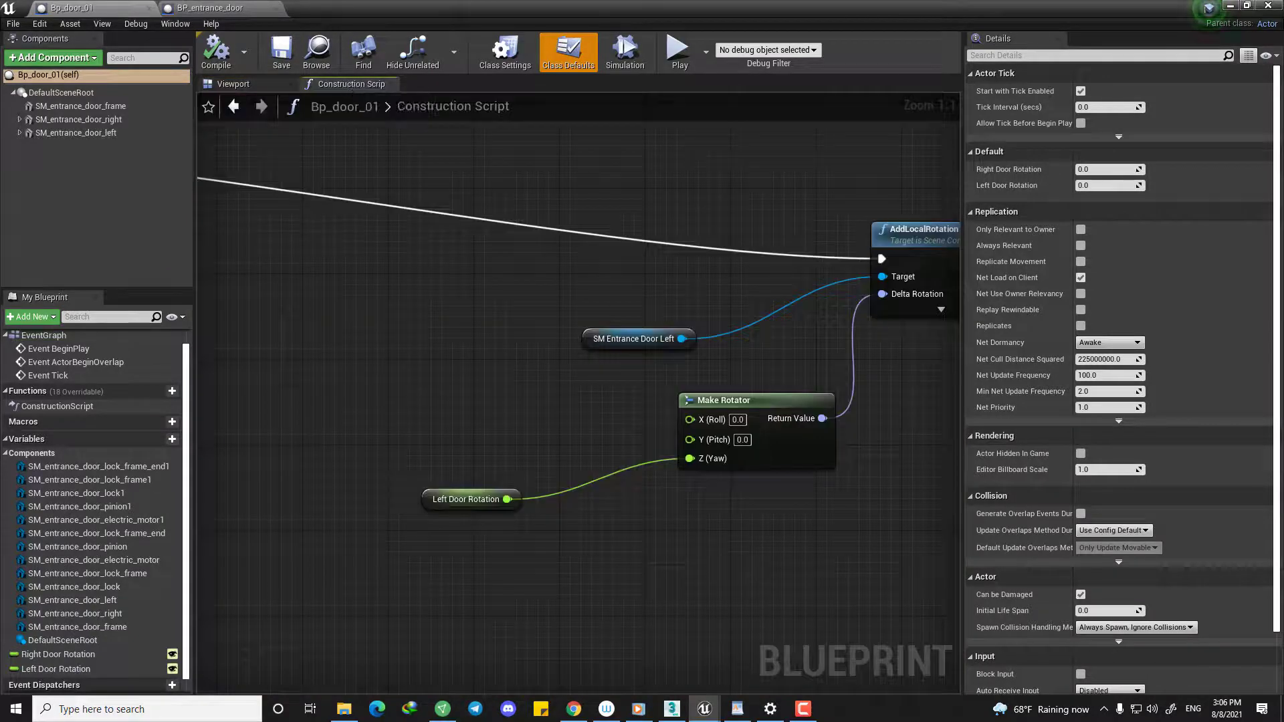
{"action": "right_click_drag", "start_coordinate": [409, 213], "coordinate": [145, 193]}
{"action": "scroll", "coordinate": [415, 255], "scroll_direction": "down", "scroll_amount": 1}
{"action": "right_click_drag", "start_coordinate": [668, 330], "coordinate": [662, 364]}
{"action": "right_click_drag", "start_coordinate": [642, 417], "coordinate": [774, 395]}
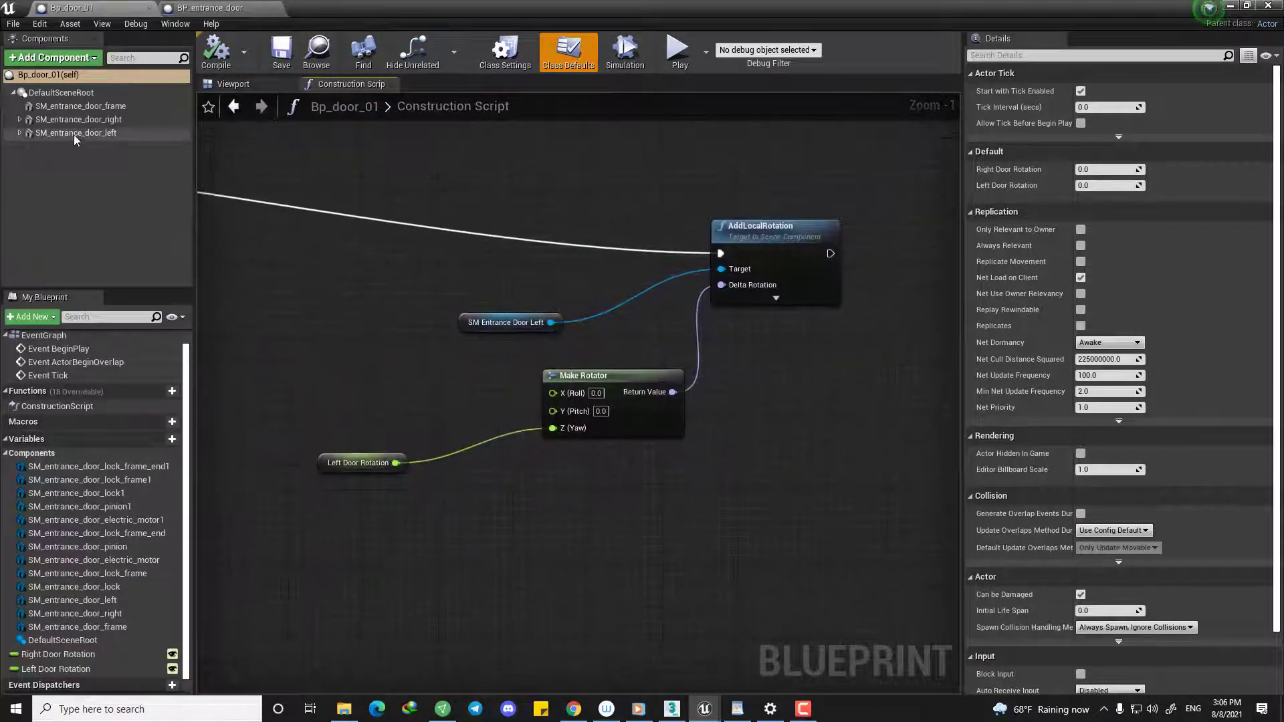
{"action": "left_click", "coordinate": [22, 120]}
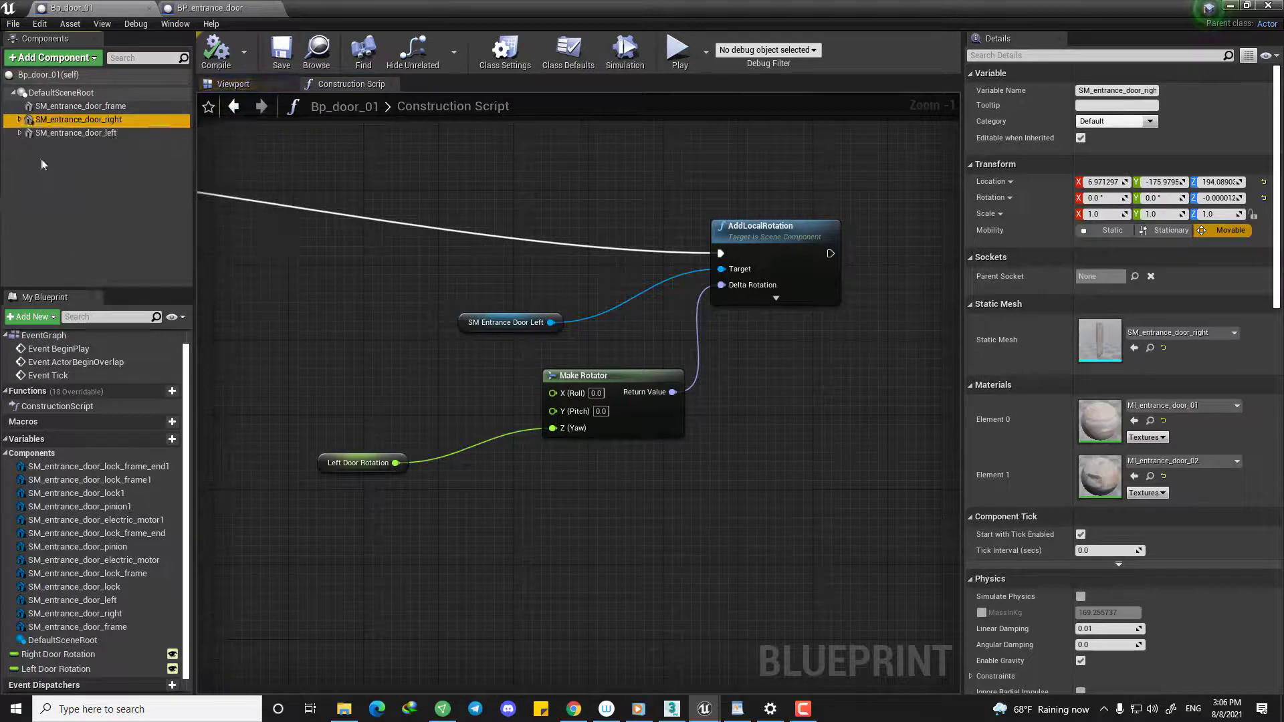
{"action": "left_click", "coordinate": [20, 120]}
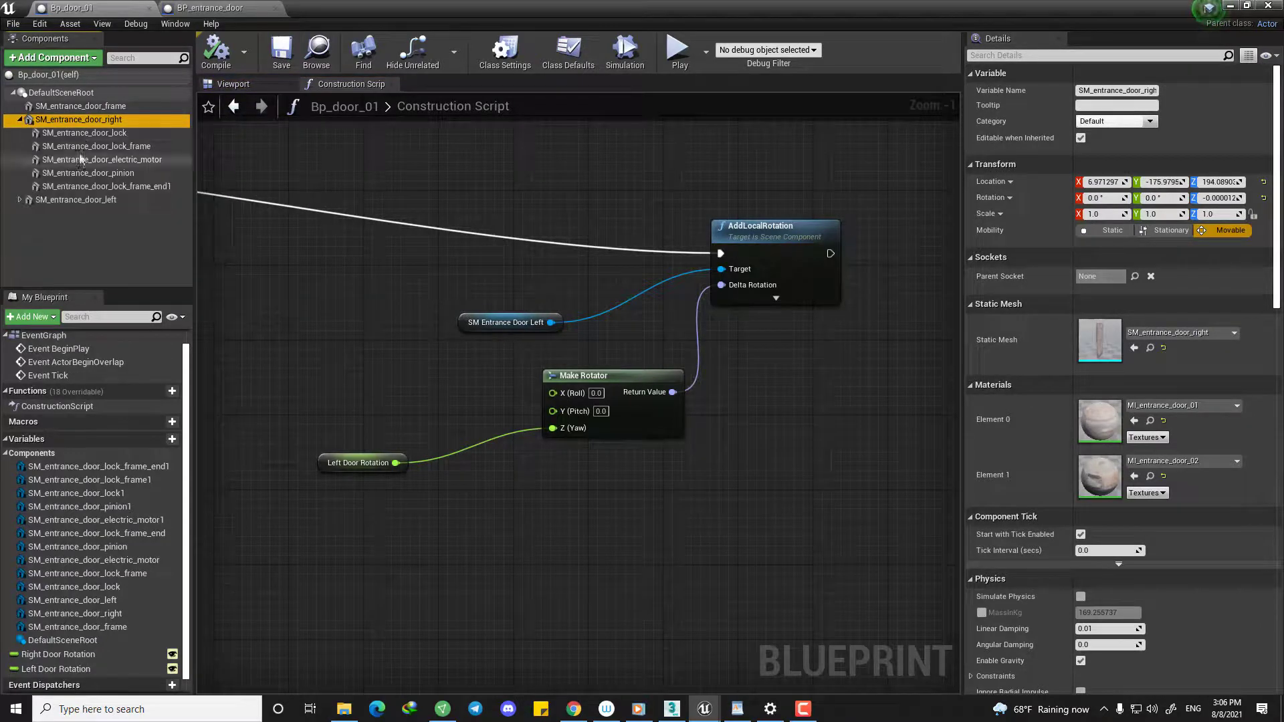
{"action": "left_click", "coordinate": [127, 176]}
{"action": "left_click", "coordinate": [183, 10]}
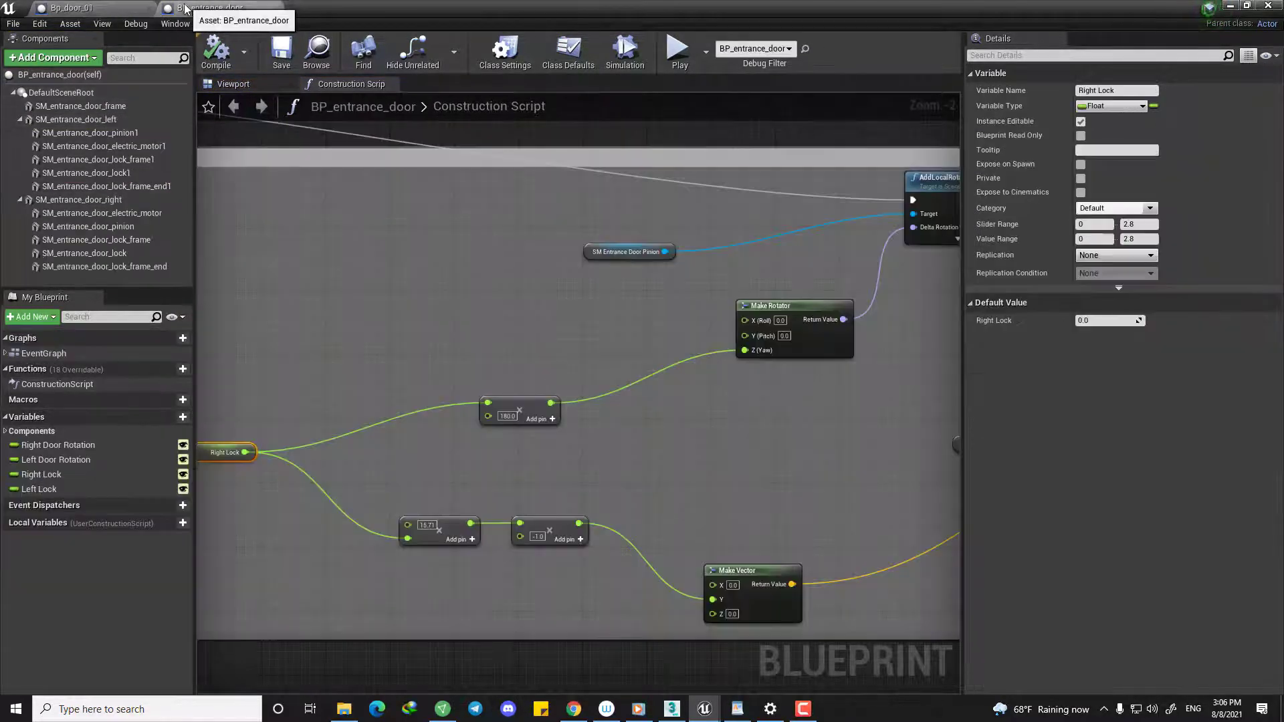
{"action": "left_click", "coordinate": [113, 8]}
{"action": "left_click", "coordinate": [234, 84]}
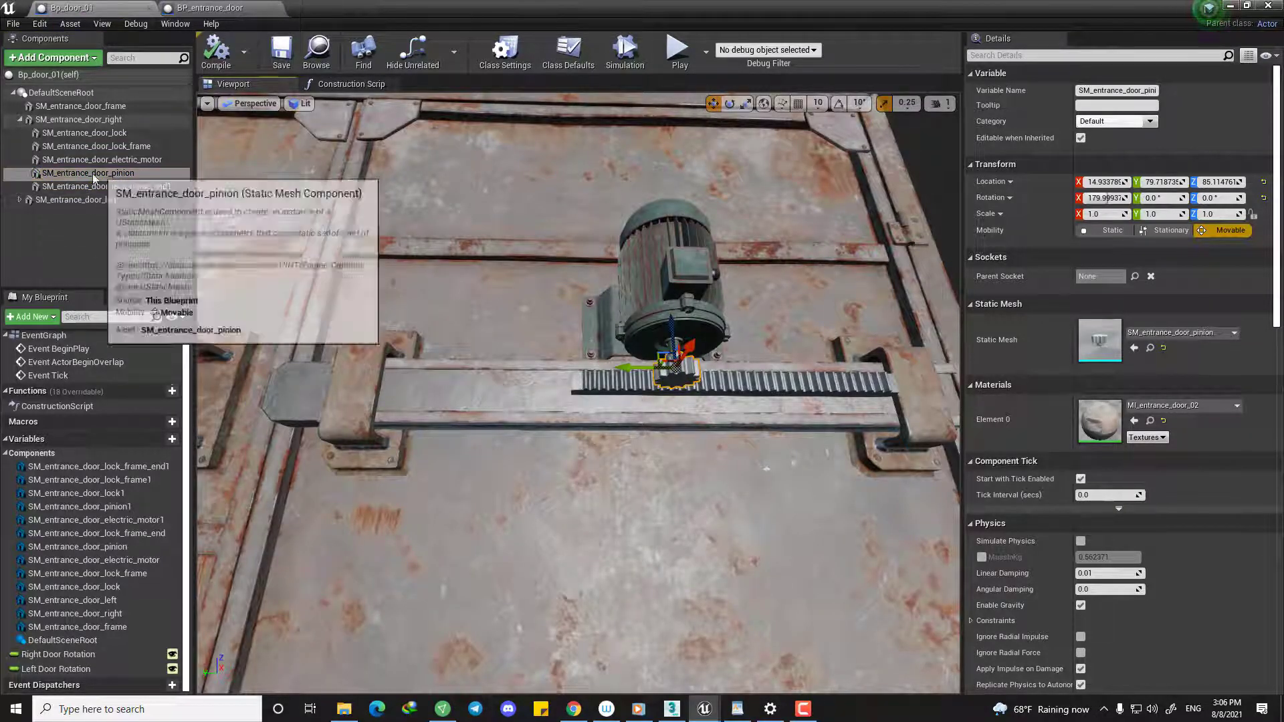
{"action": "left_click", "coordinate": [122, 175]}
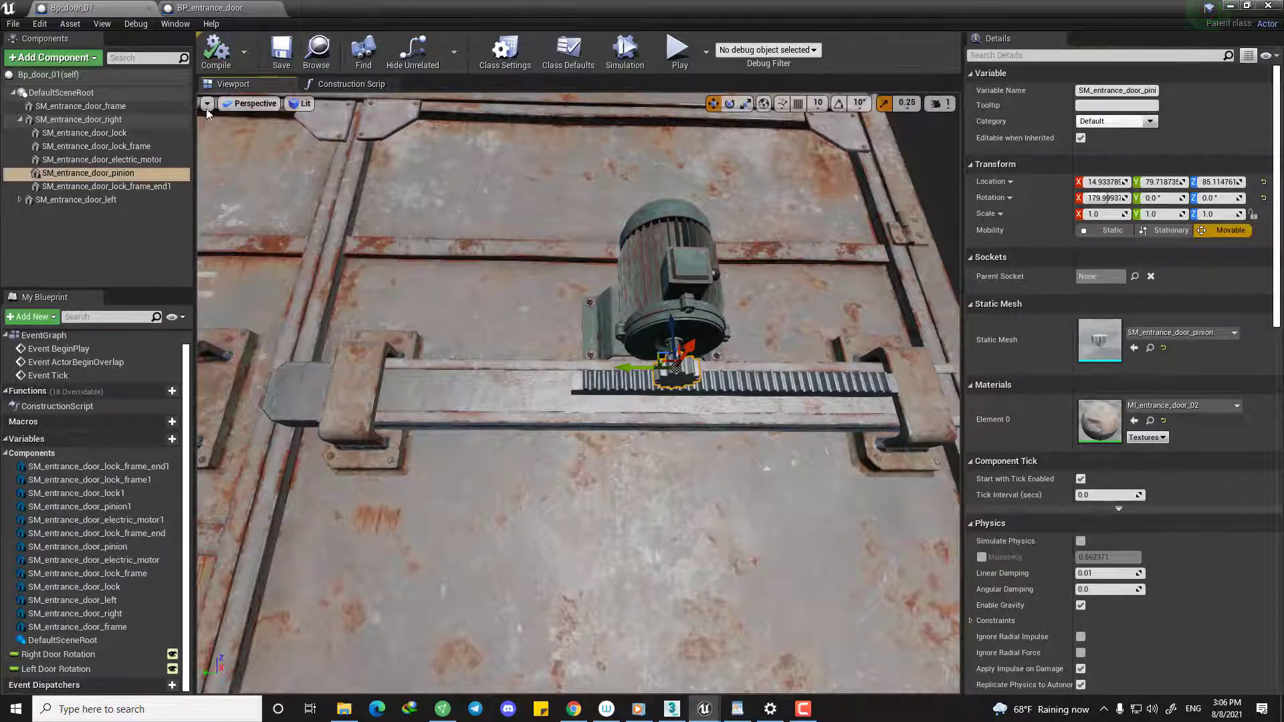
Add an SM Entrance Door Pinion reference node to the Bp_door_01 Construction Script, below the left door's AddLocalRotation node.
{"action": "left_click", "coordinate": [338, 86]}
{"action": "right_click_drag", "start_coordinate": [488, 301], "coordinate": [379, 279]}
{"action": "left_click_drag", "start_coordinate": [108, 174], "coordinate": [731, 448]}
{"action": "right_click_drag", "start_coordinate": [768, 440], "coordinate": [573, 349]}
{"action": "left_click_drag", "start_coordinate": [602, 368], "coordinate": [602, 574]}
{"action": "right_click_drag", "start_coordinate": [647, 511], "coordinate": [587, 391]}
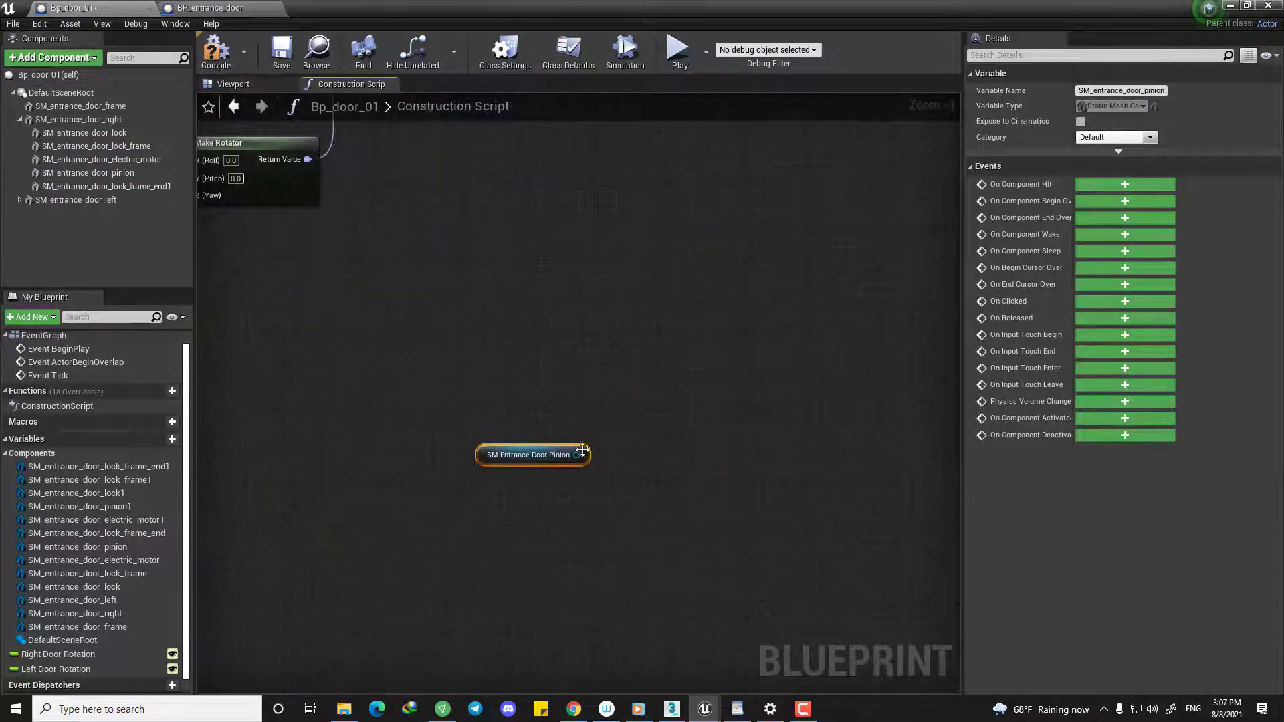
{"action": "right_click_drag", "start_coordinate": [581, 452], "coordinate": [585, 559]}
{"action": "right_click_drag", "start_coordinate": [480, 294], "coordinate": [654, 355]}
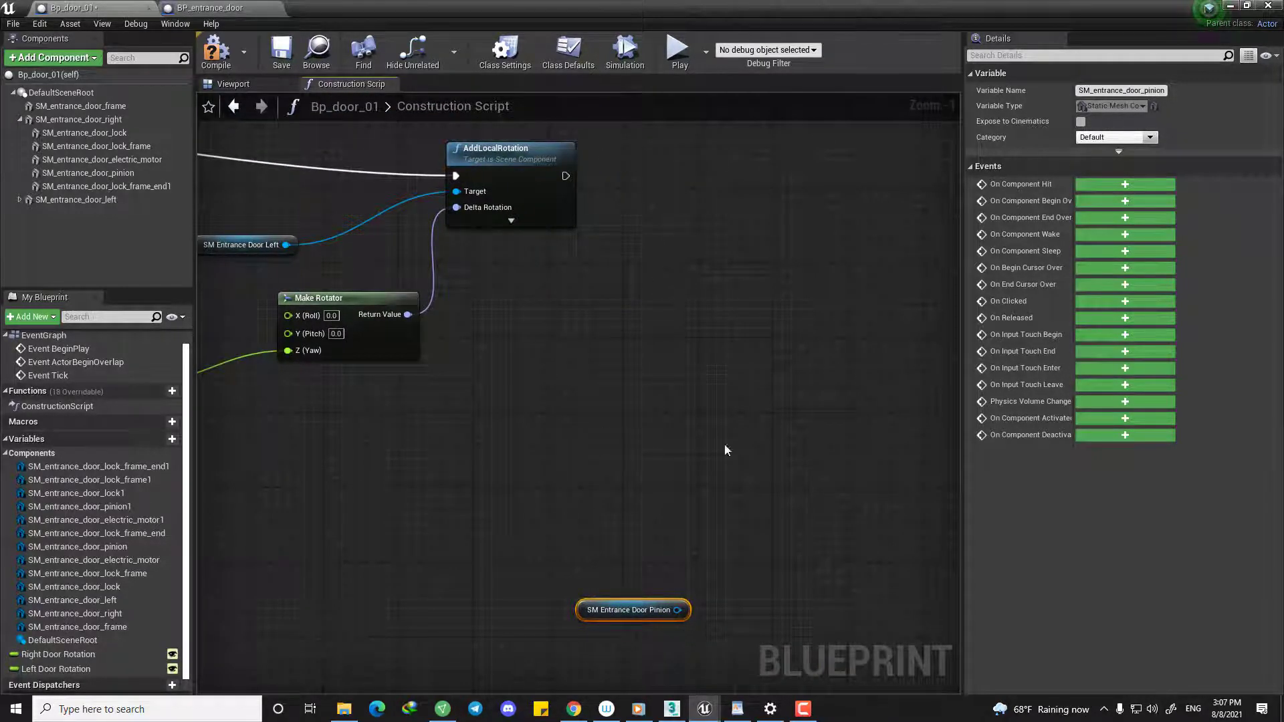
{"action": "right_click_drag", "start_coordinate": [664, 406], "coordinate": [598, 371]}
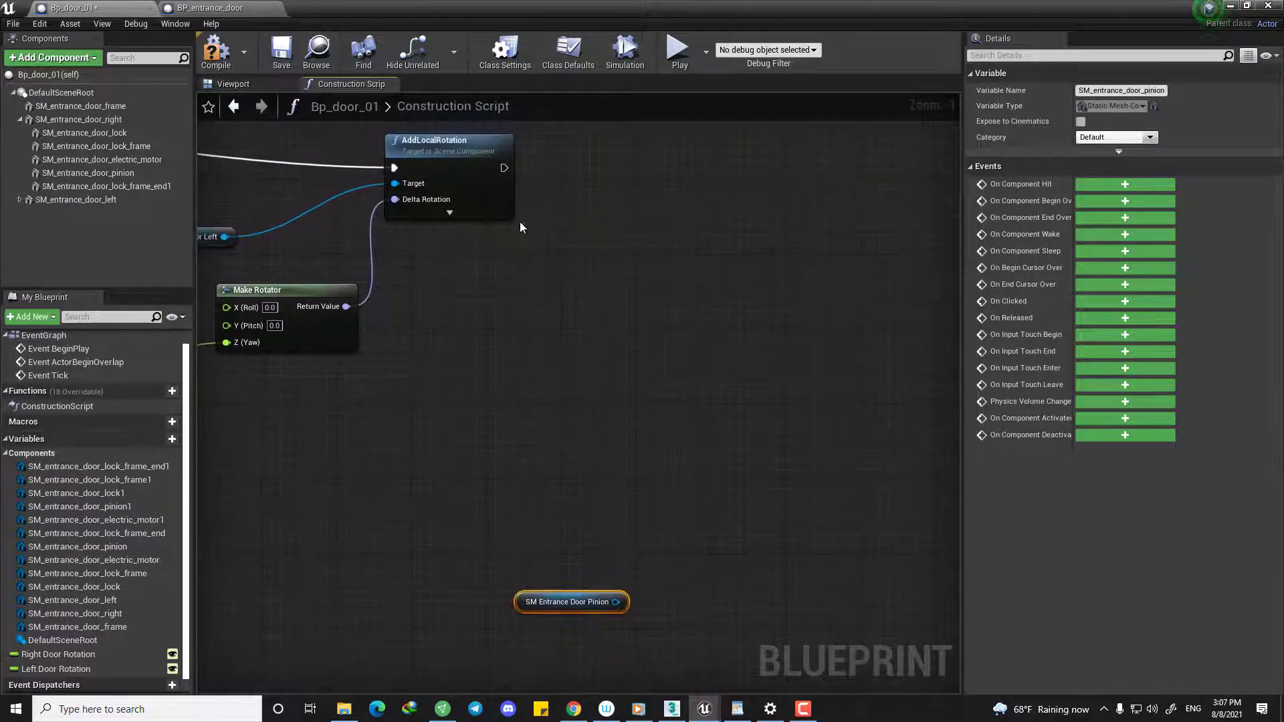
{"action": "right_click_drag", "start_coordinate": [550, 285], "coordinate": [549, 348]}
Paste a copy of the left door's AddLocalRotation node and wire SM Entrance Door Pinion into its Target.
{"action": "left_click", "coordinate": [470, 247]}
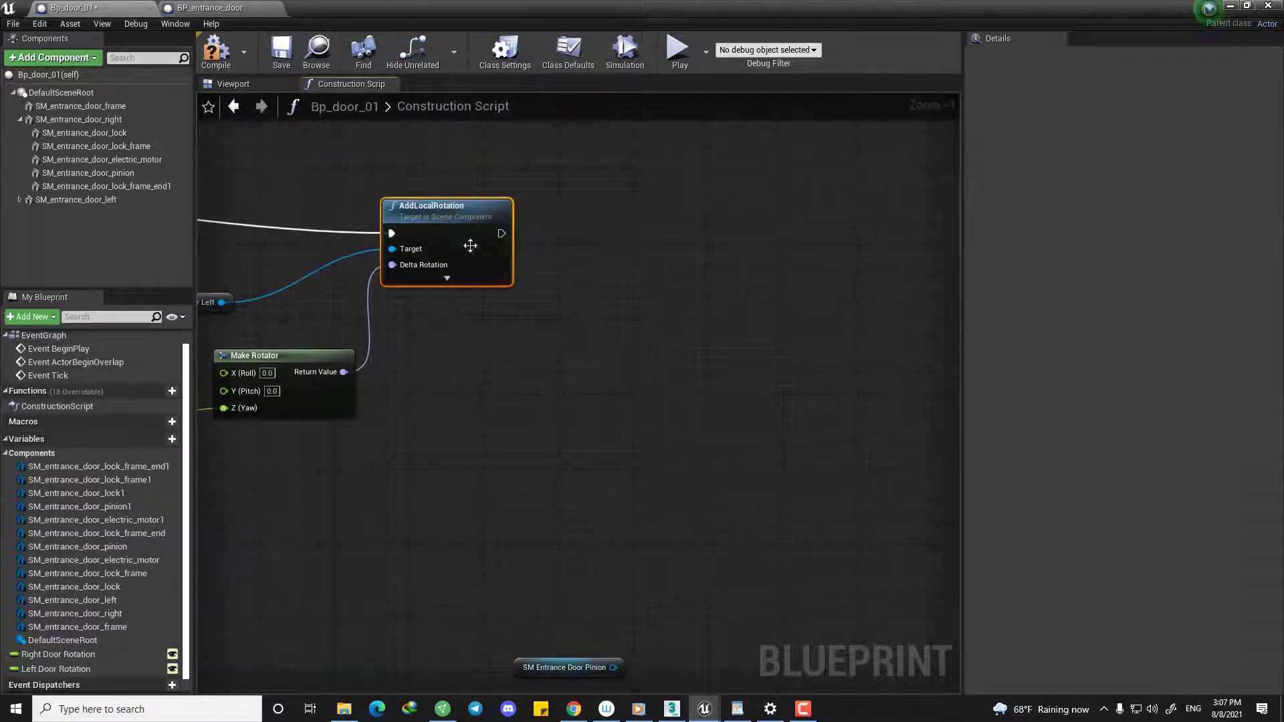
{"action": "right_click_drag", "start_coordinate": [650, 390], "coordinate": [606, 348]}
{"action": "right_click_drag", "start_coordinate": [537, 303], "coordinate": [484, 200]}
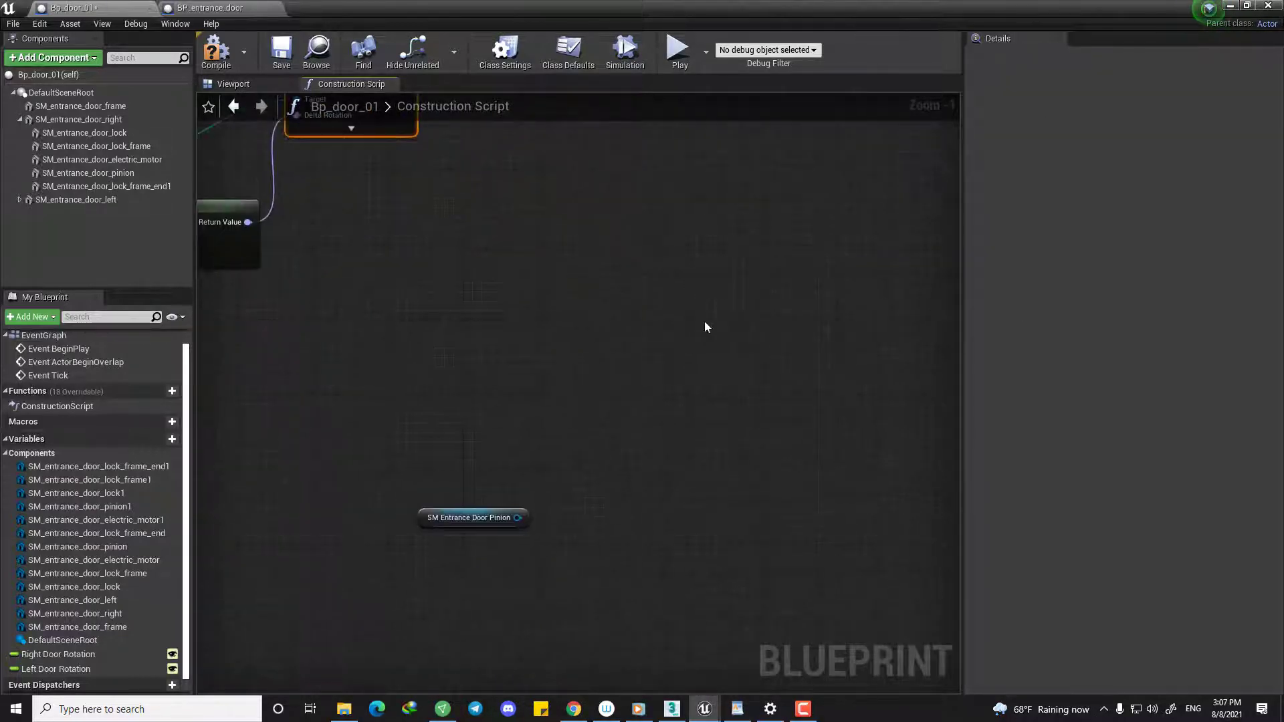
{"action": "key", "text": "ctrl+v"}
{"action": "left_click_drag", "start_coordinate": [517, 516], "coordinate": [729, 390]}
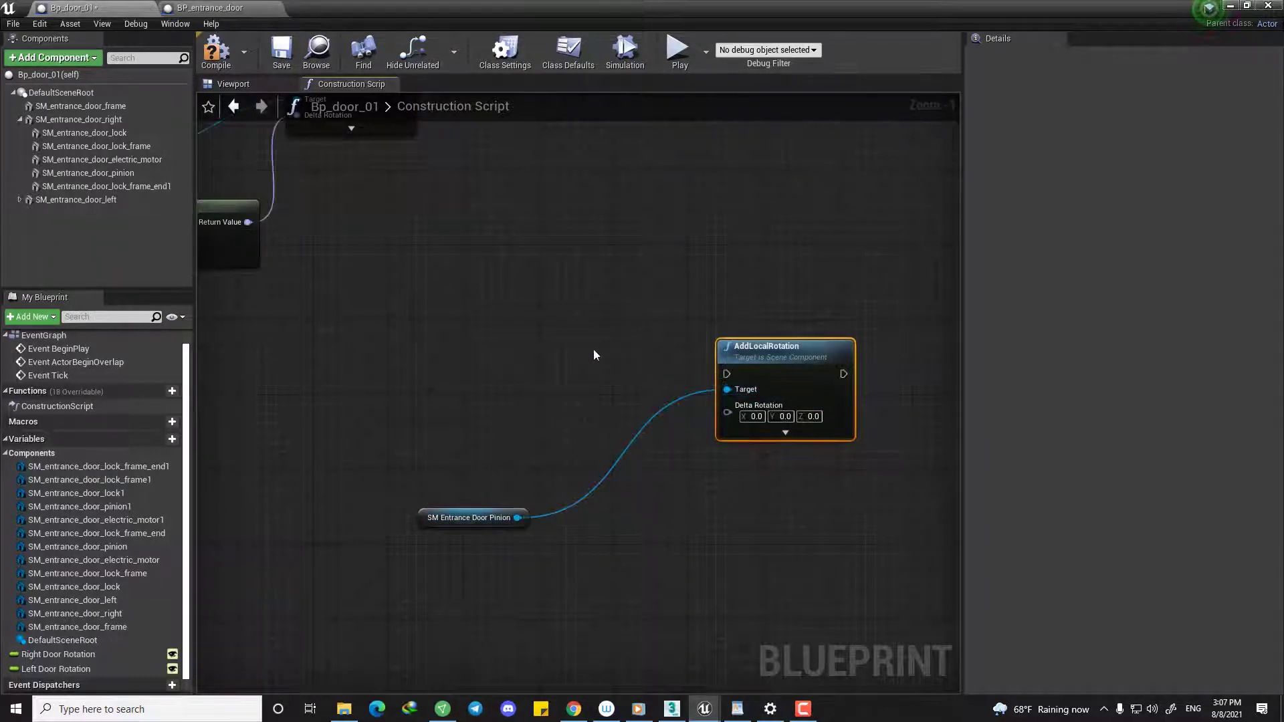
Connect the left door's AddLocalRotation execution output to the pinion's AddLocalRotation, and tidy the positions of the pinion nodes.
{"action": "right_click_drag", "start_coordinate": [743, 390], "coordinate": [761, 463]}
{"action": "left_click_drag", "start_coordinate": [741, 450], "coordinate": [428, 155]}
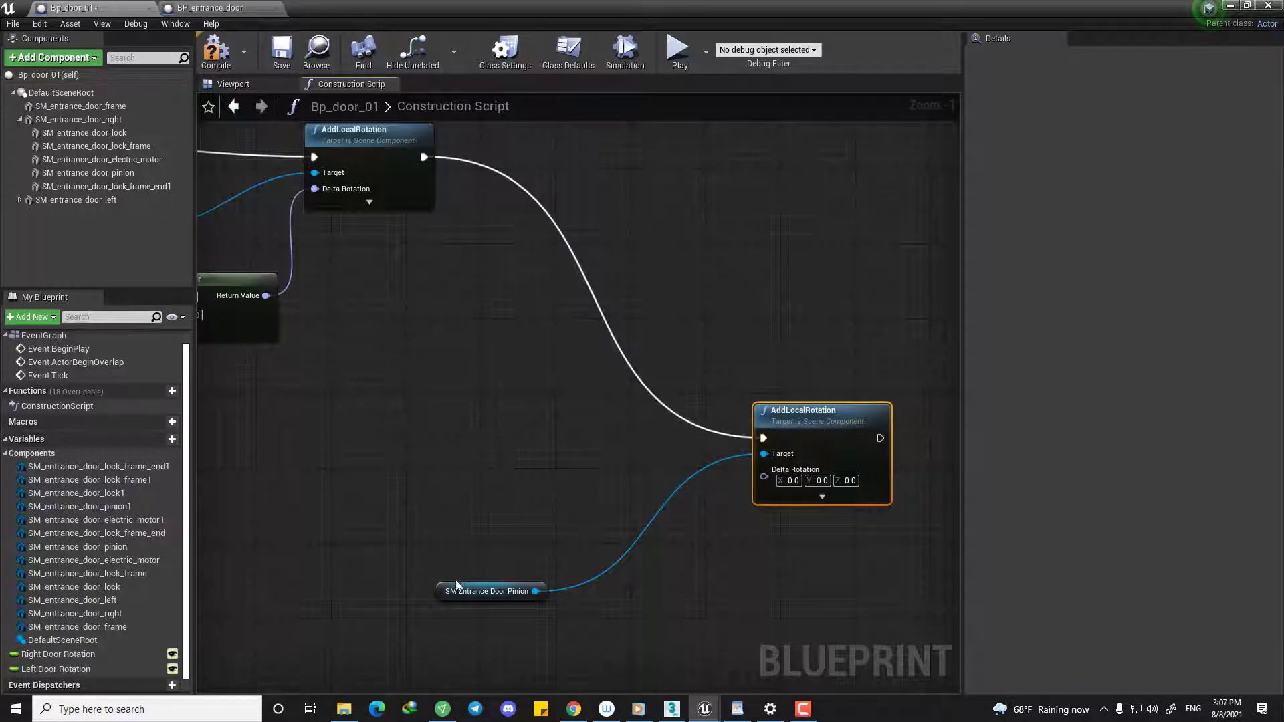
{"action": "left_click_drag", "start_coordinate": [455, 585], "coordinate": [457, 557]}
{"action": "right_click_drag", "start_coordinate": [478, 238], "coordinate": [492, 309]}
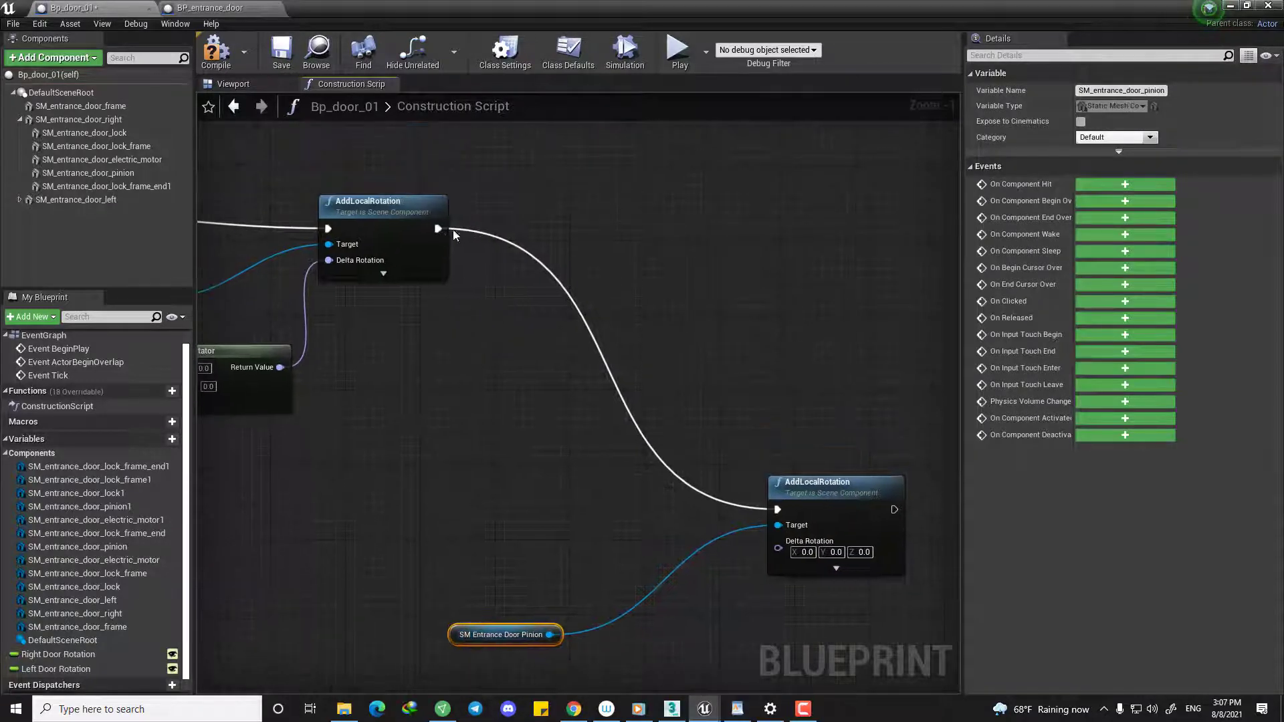
{"action": "right_click_drag", "start_coordinate": [567, 412], "coordinate": [468, 204]}
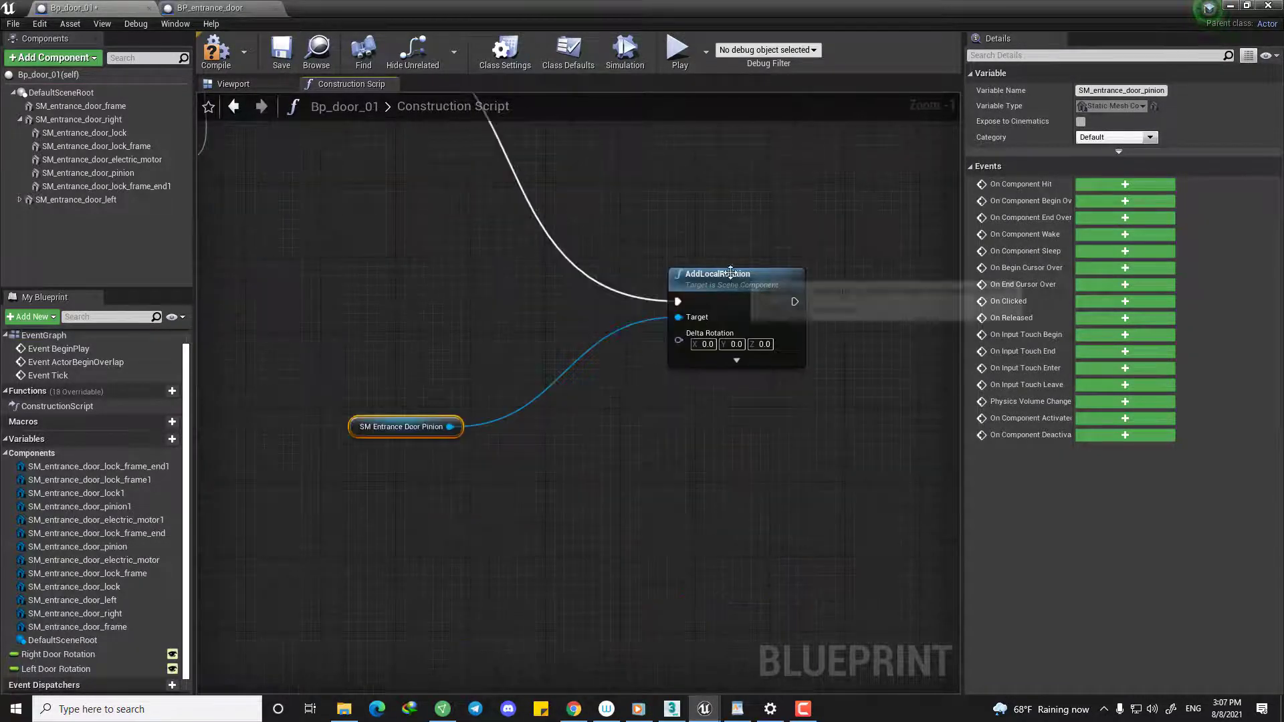
{"action": "left_click_drag", "start_coordinate": [730, 273], "coordinate": [749, 309]}
{"action": "right_click_drag", "start_coordinate": [394, 548], "coordinate": [474, 429]}
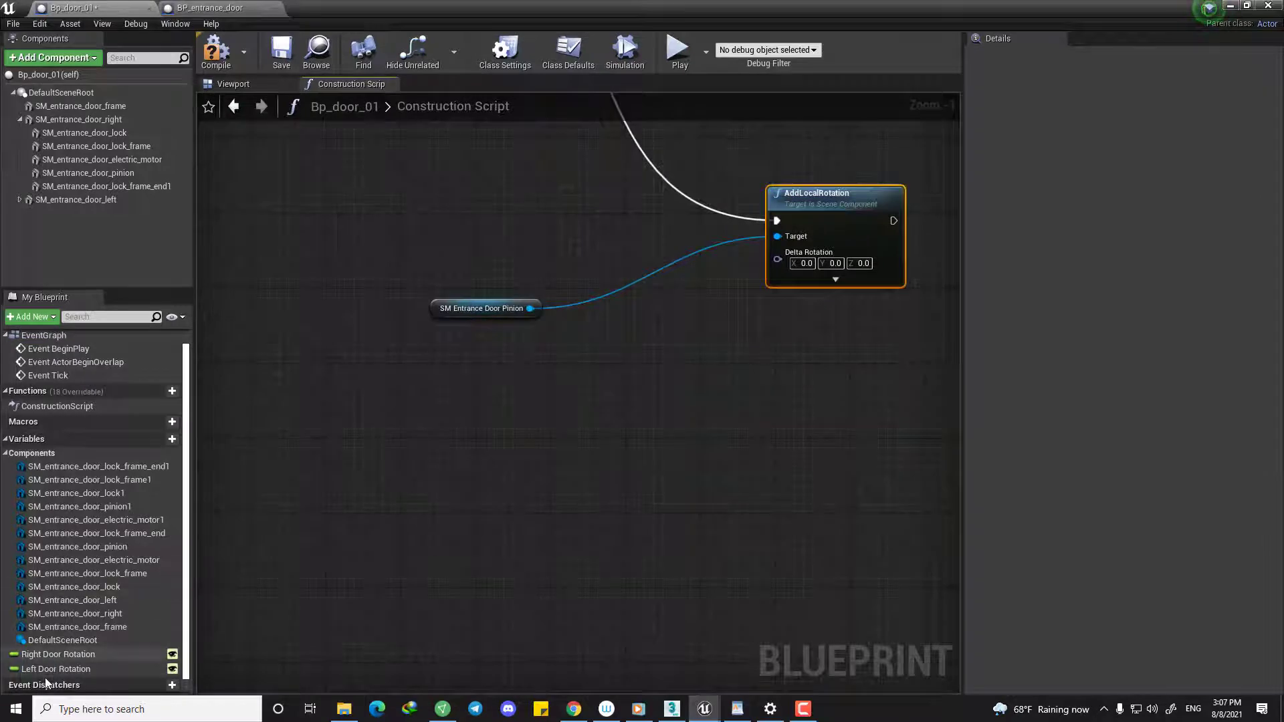
Duplicate the Left Door Rotation float variable, name the copy Right Lock, and compile the blueprint.
{"action": "right_click_drag", "start_coordinate": [481, 304], "coordinate": [493, 349]}
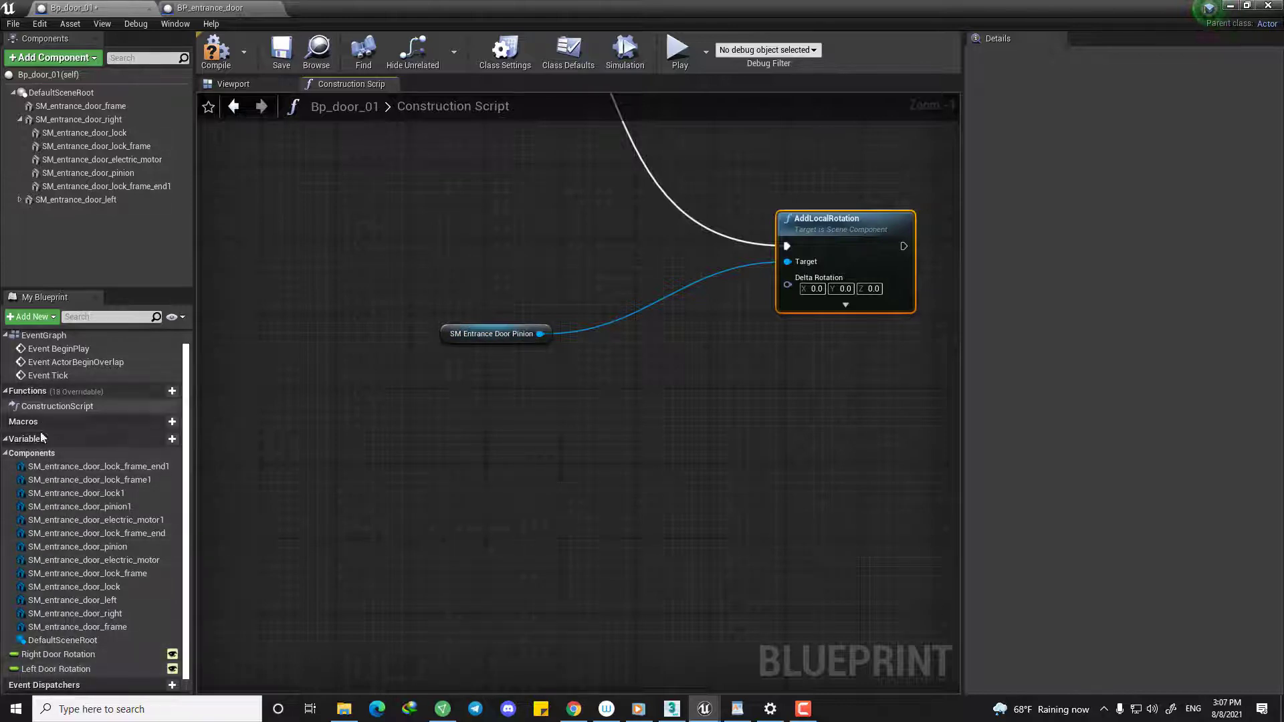
{"action": "right_click", "coordinate": [41, 669]}
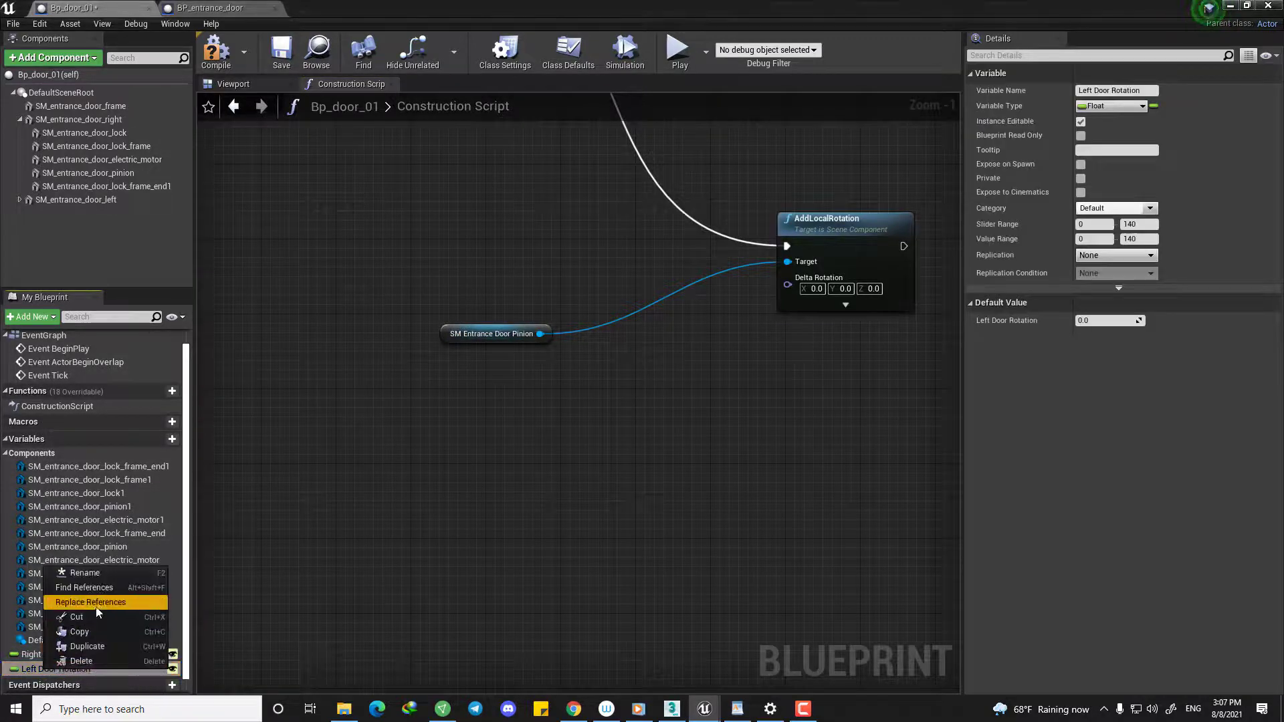
{"action": "left_click", "coordinate": [90, 650]}
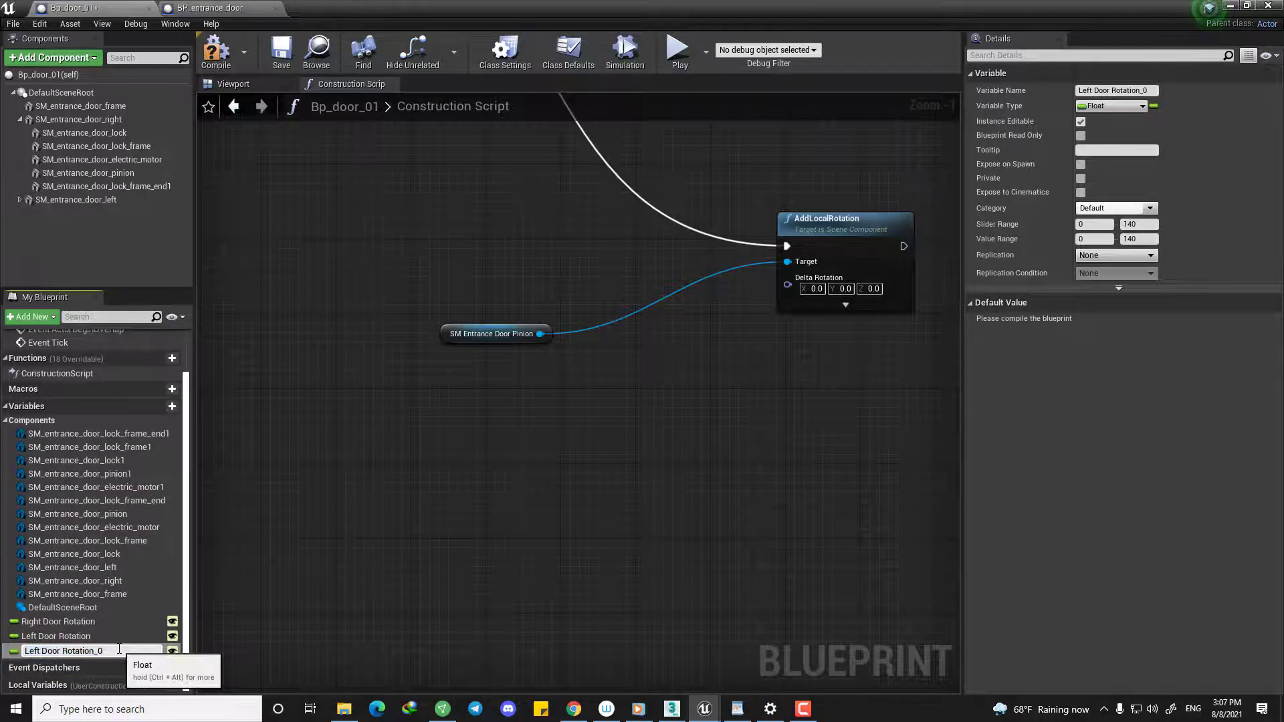
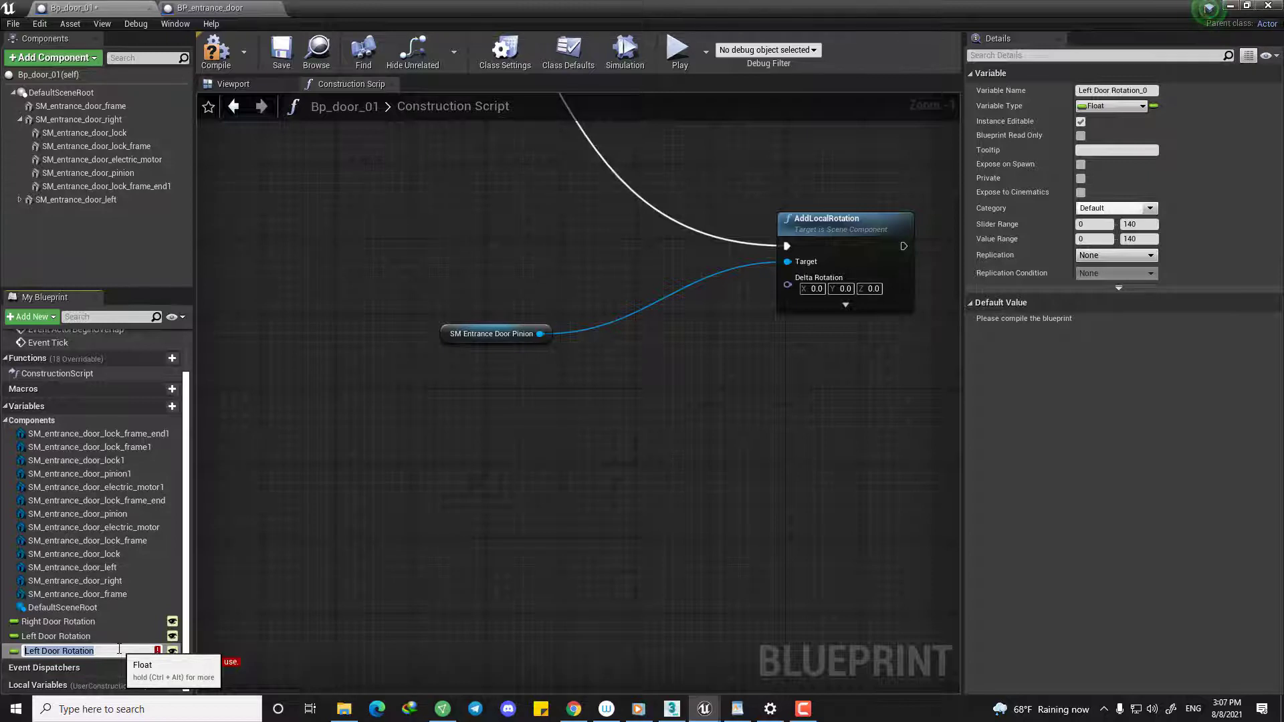
{"action": "type", "text": "Right Lock"}
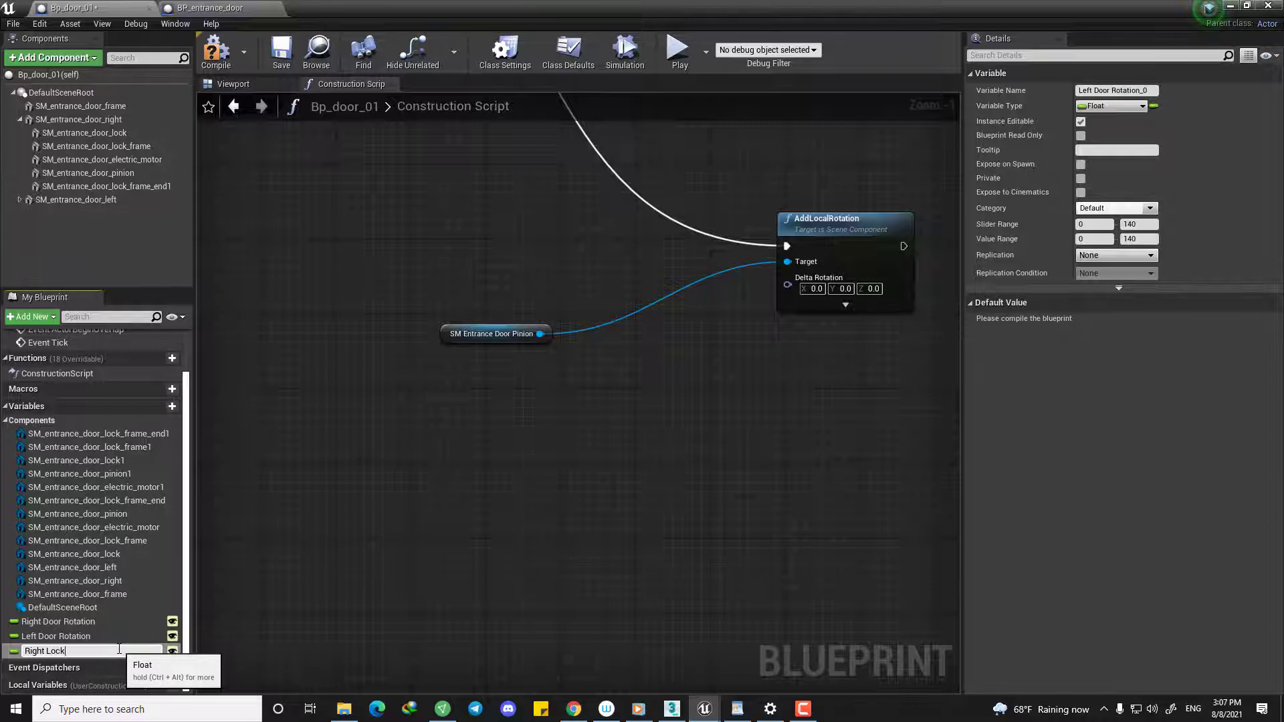
{"action": "key", "text": "Return"}
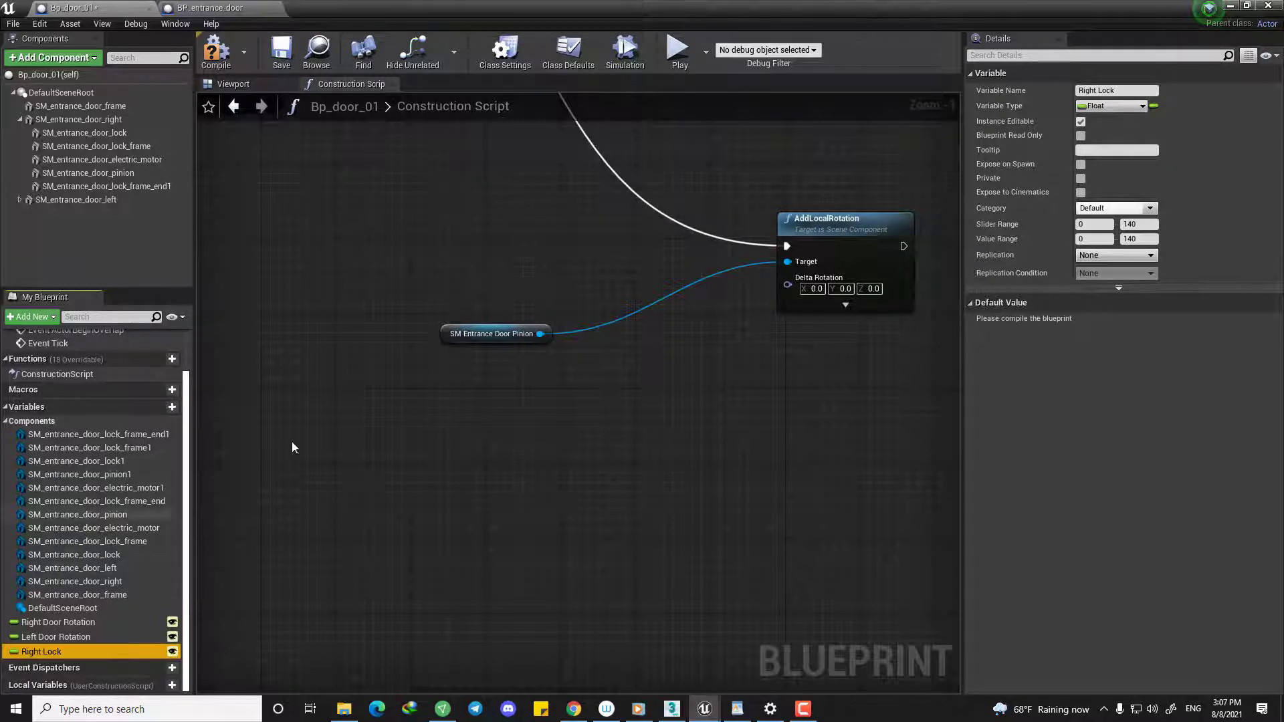
{"action": "left_click", "coordinate": [215, 50]}
Check the right door's pinion in the viewport, then place a Get Right Lock node below the SM Entrance Door Pinion node.
{"action": "left_click", "coordinate": [255, 83]}
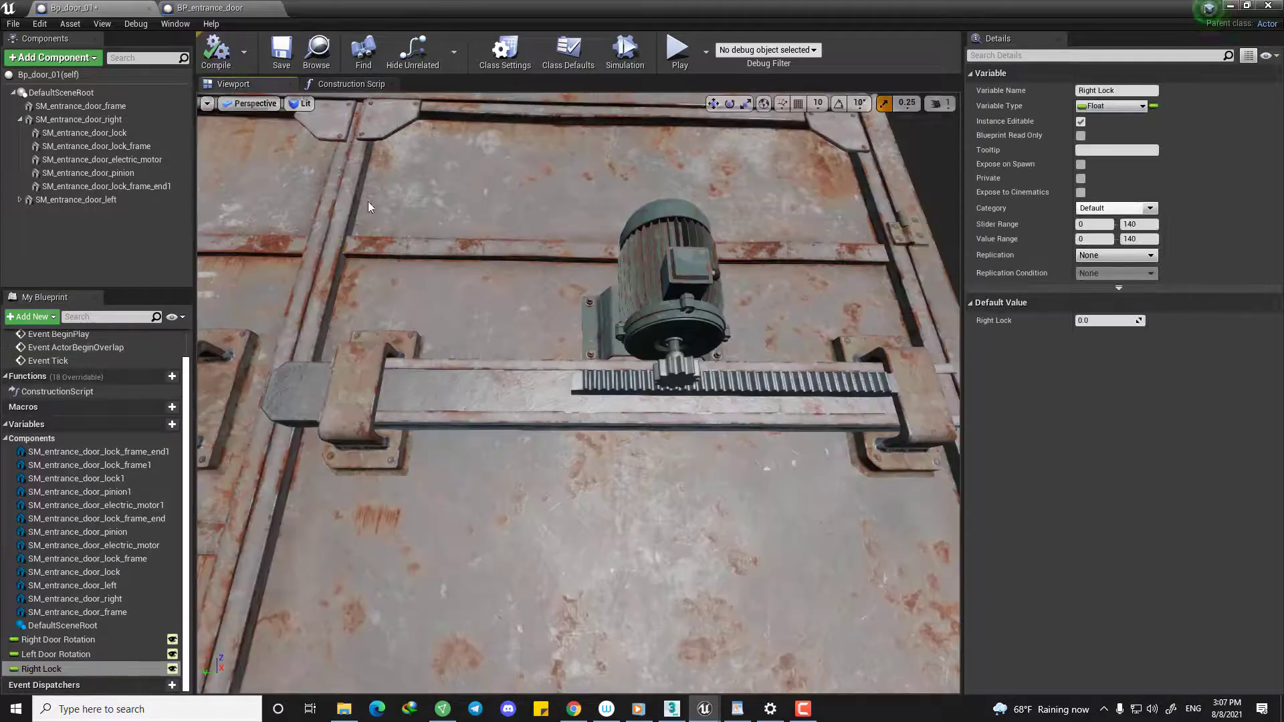
{"action": "scroll", "coordinate": [575, 395], "scroll_direction": "down", "scroll_amount": 5}
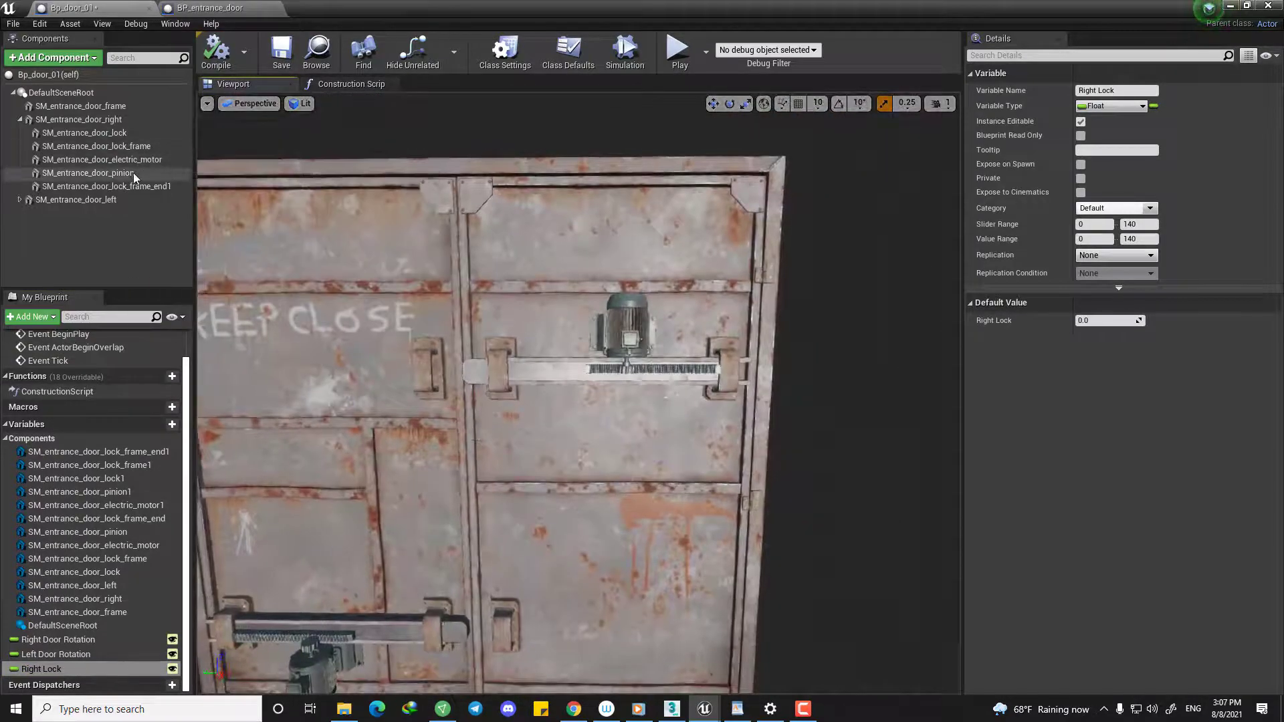
{"action": "left_click", "coordinate": [134, 173]}
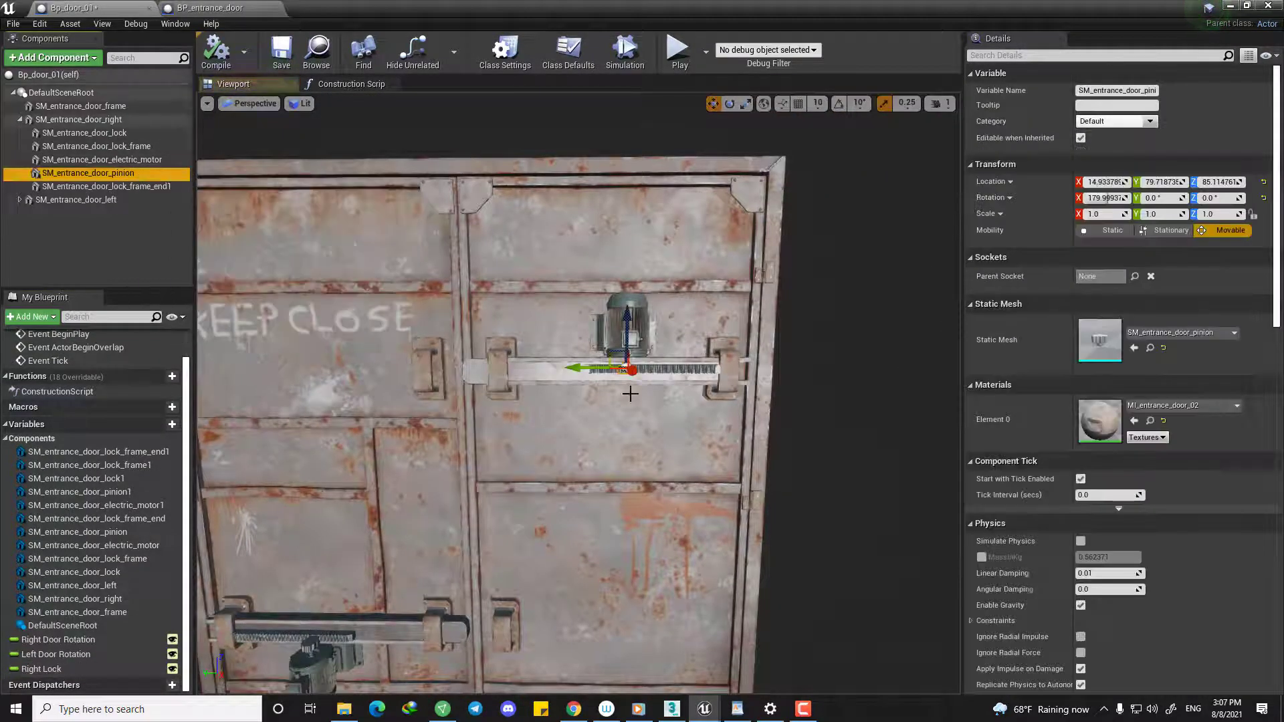
{"action": "left_click", "coordinate": [327, 83]}
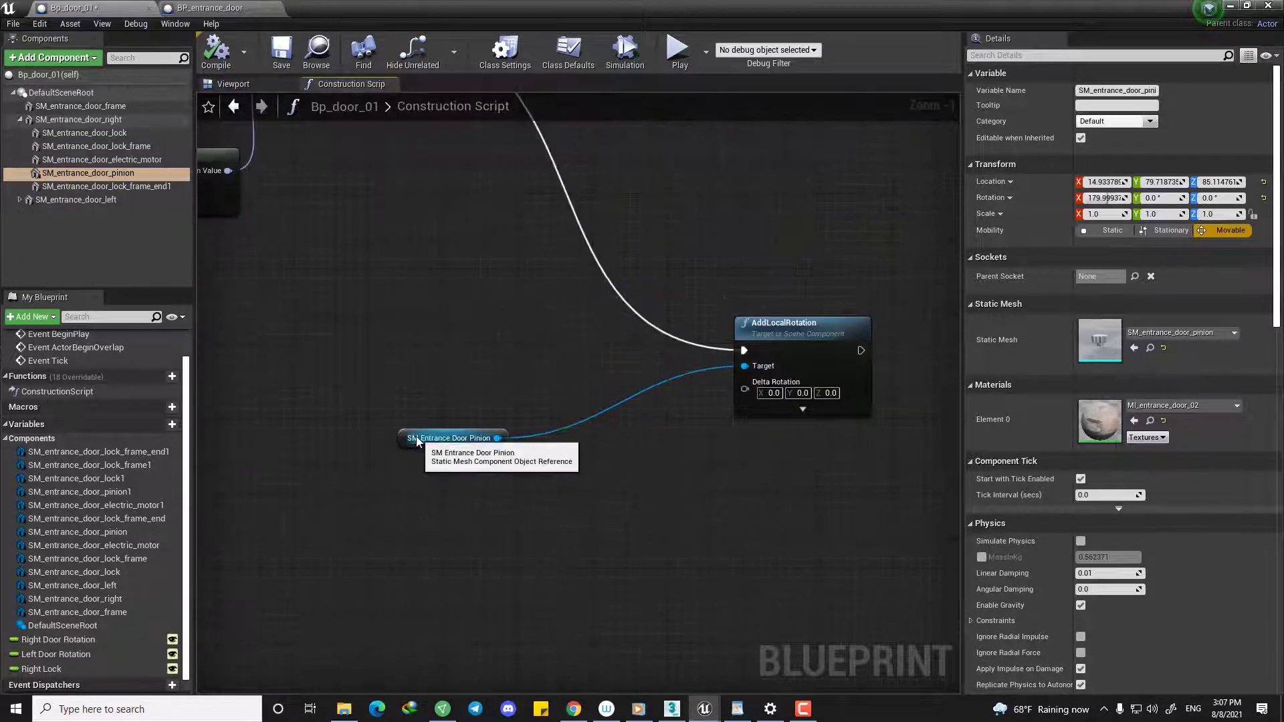
{"action": "left_click_drag", "start_coordinate": [416, 437], "coordinate": [416, 390]}
{"action": "left_click_drag", "start_coordinate": [45, 669], "coordinate": [409, 562]}
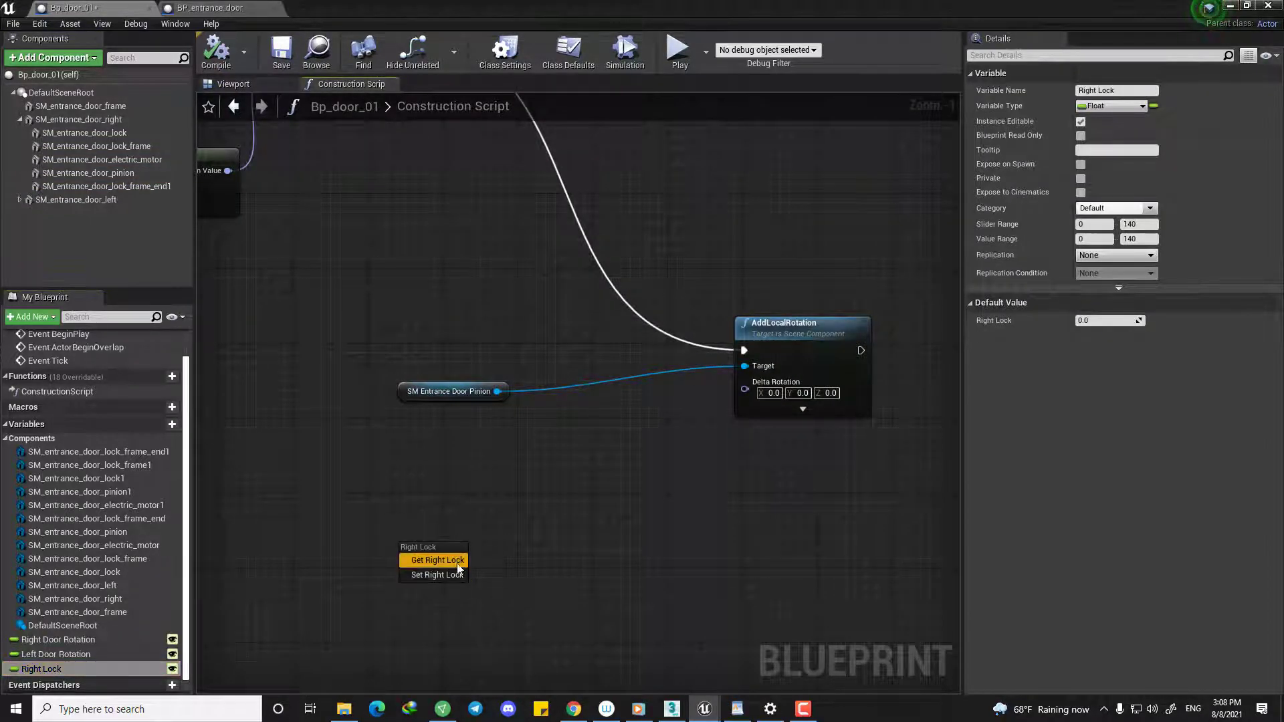
{"action": "left_click", "coordinate": [441, 560]}
{"action": "scroll", "coordinate": [426, 555], "scroll_direction": "up", "scroll_amount": 1}
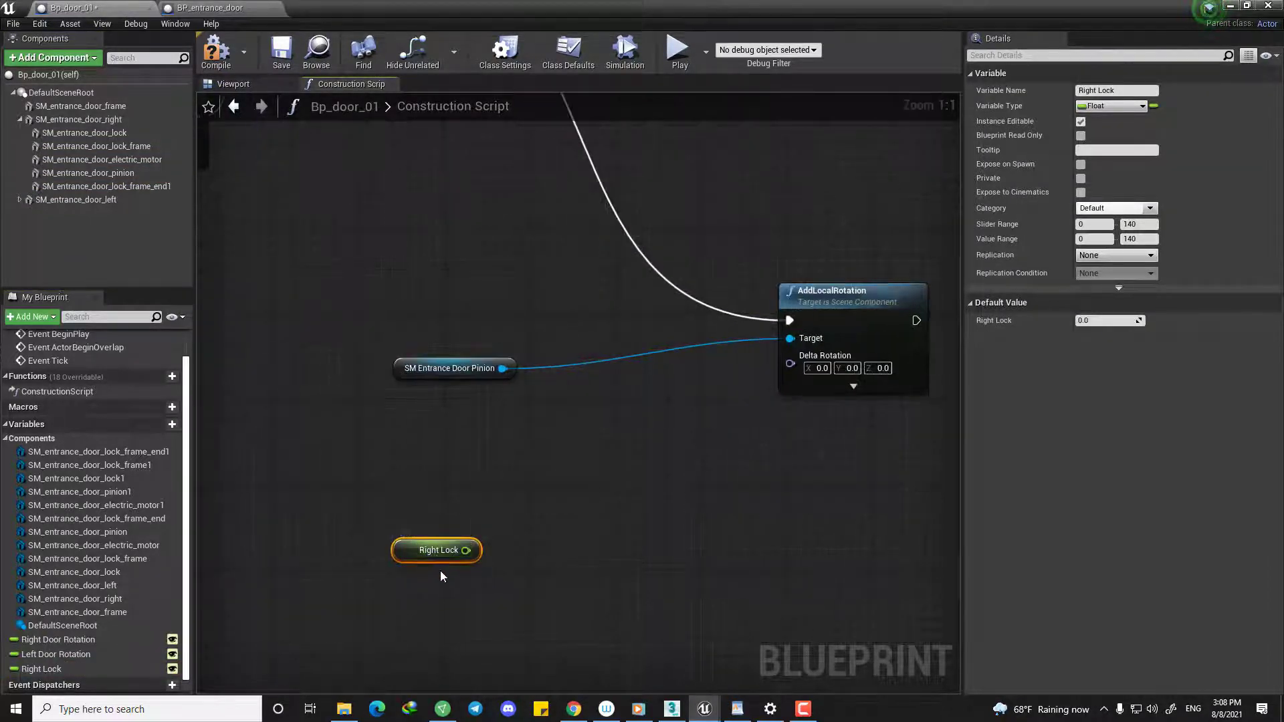
{"action": "right_click_drag", "start_coordinate": [545, 567], "coordinate": [472, 495]}
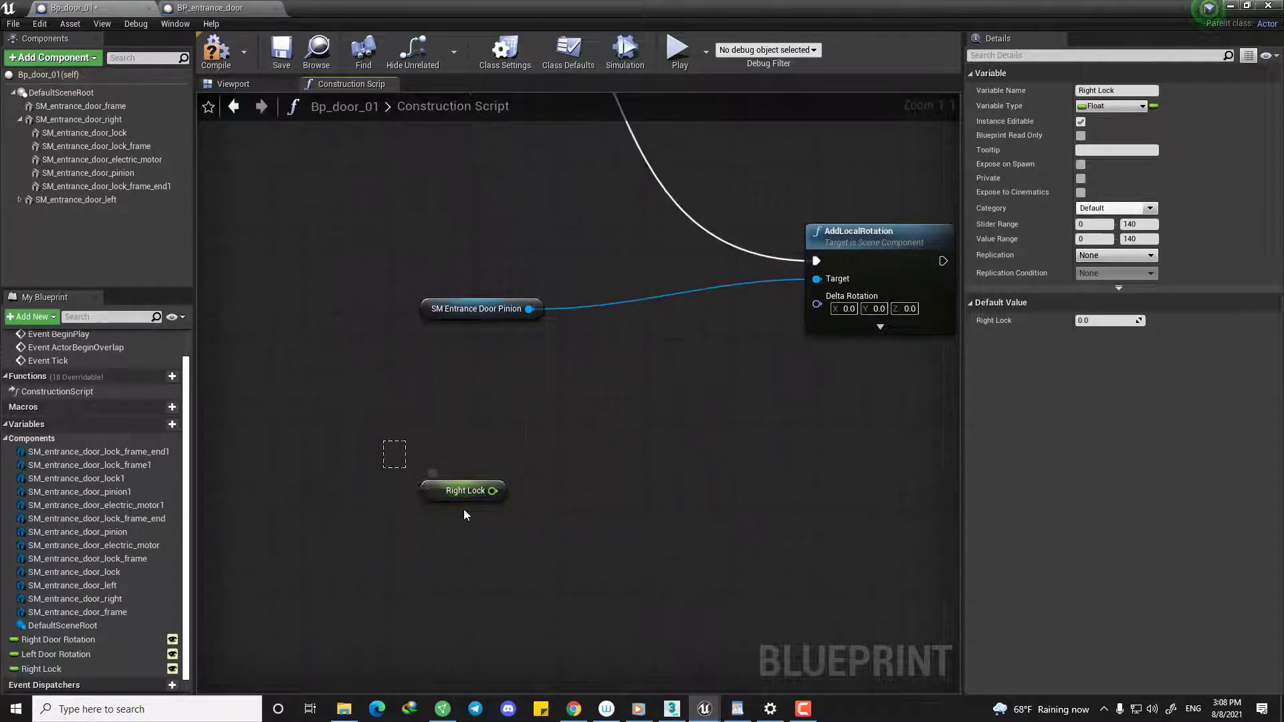
{"action": "left_click_drag", "start_coordinate": [464, 510], "coordinate": [473, 517]}
Create a Make Rotator node from Right Lock and route the variable into its Z (Yaw) input.
{"action": "right_click_drag", "start_coordinate": [585, 489], "coordinate": [493, 506]}
{"action": "left_click_drag", "start_coordinate": [415, 496], "coordinate": [531, 501]}
{"action": "type", "text": "make"}
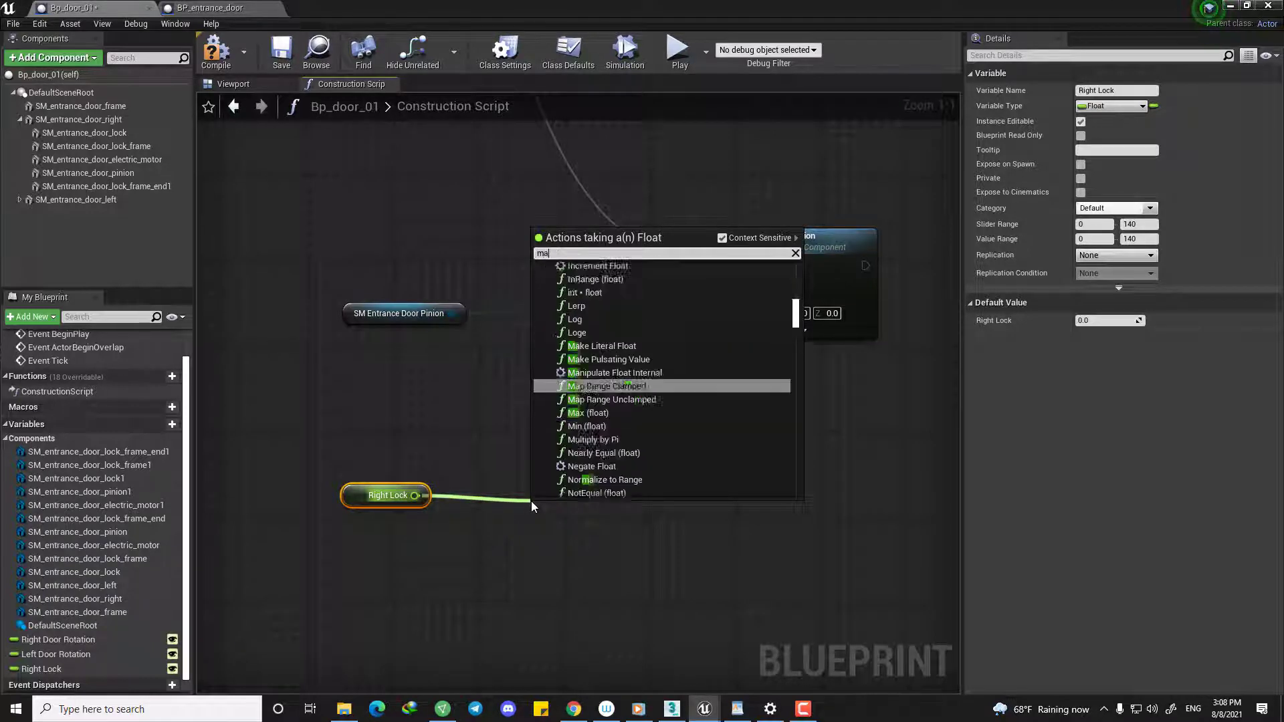
{"action": "key", "text": "Up"}
{"action": "key", "text": "Down"}
{"action": "key", "text": "Down"}
{"action": "key", "text": "Down"}
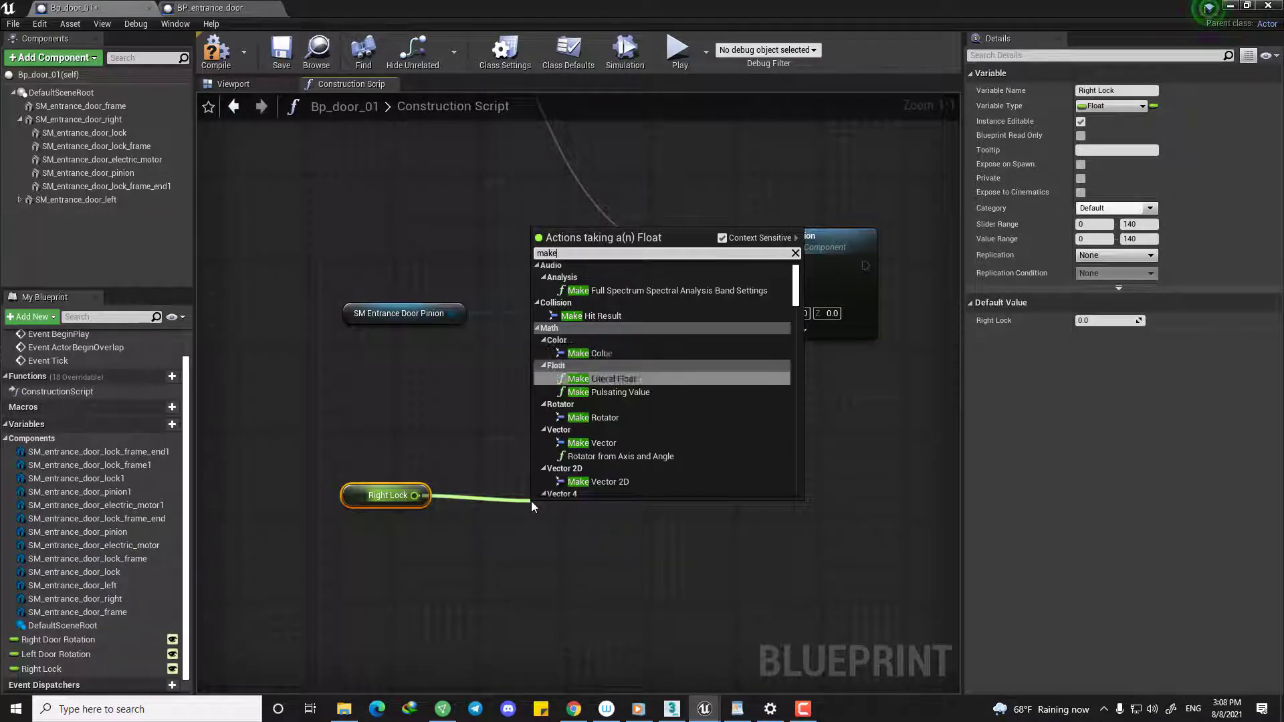
{"action": "key", "text": "Return"}
{"action": "left_click_drag", "start_coordinate": [547, 532], "coordinate": [547, 573], "text": "ctrl"}
{"action": "right_click_drag", "start_coordinate": [505, 560], "coordinate": [533, 510]}
{"action": "left_click_drag", "start_coordinate": [380, 442], "coordinate": [348, 515]}
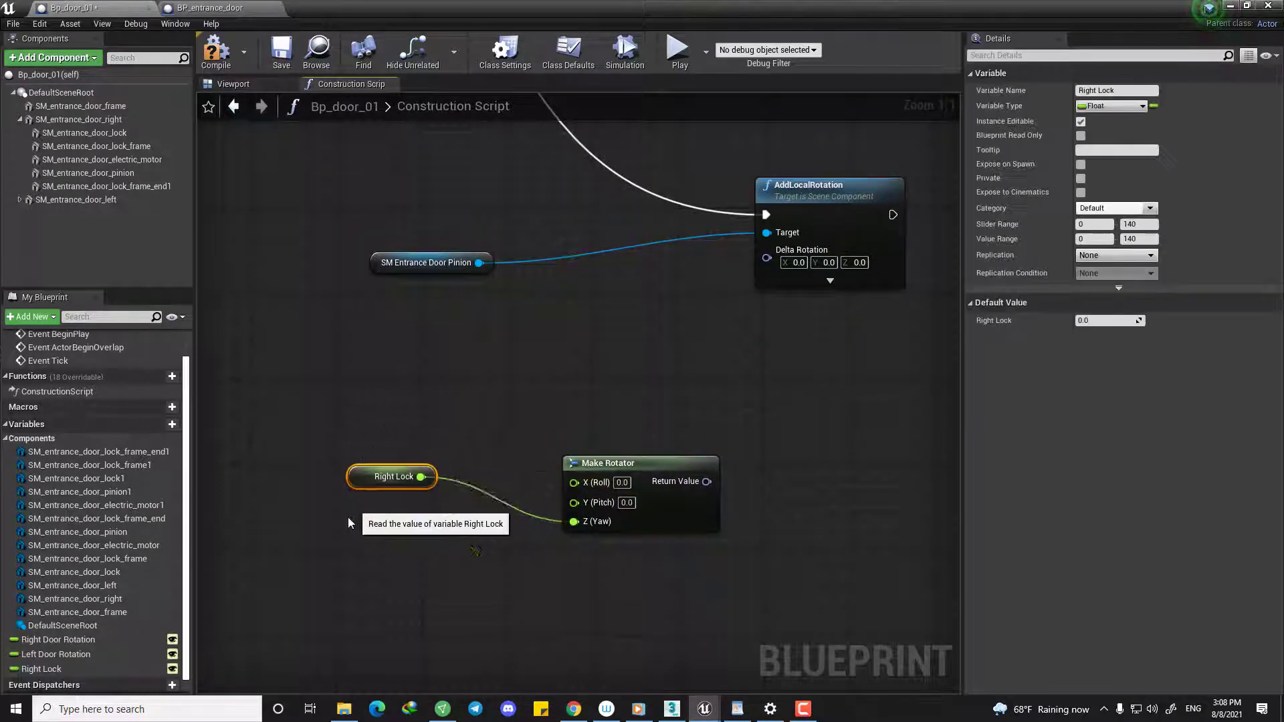
Wire Make Rotator's Return Value into the pinion AddLocalRotation's Delta Rotation, and bring up the door in the viewport.
{"action": "left_click_drag", "start_coordinate": [632, 461], "coordinate": [600, 430]}
{"action": "left_click", "coordinate": [729, 451]}
{"action": "left_click_drag", "start_coordinate": [674, 449], "coordinate": [766, 258]}
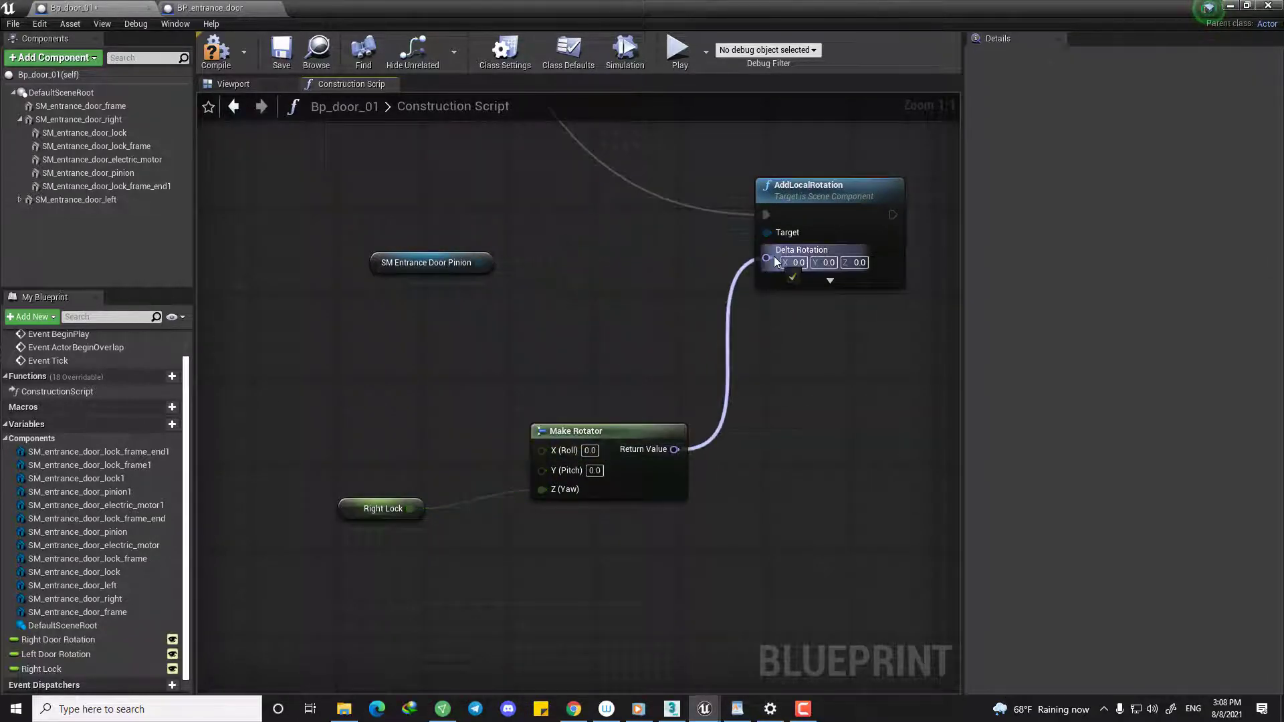
{"action": "right_click_drag", "start_coordinate": [773, 256], "coordinate": [801, 216]}
{"action": "left_click", "coordinate": [234, 84]}
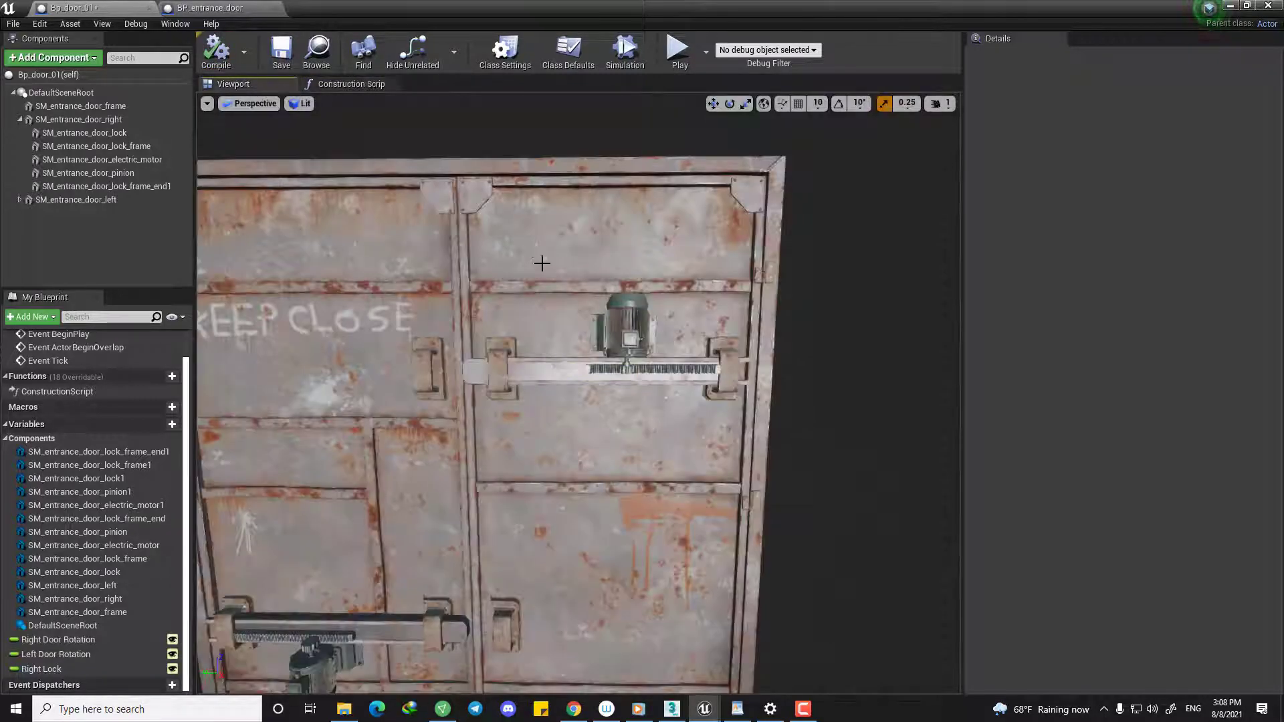
Bring up the right door's pinion in the viewport and raise the Right Lock default to 140 to test its rotation.
{"action": "right_click_drag", "start_coordinate": [434, 247], "coordinate": [376, 162]}
{"action": "left_click", "coordinate": [63, 74]}
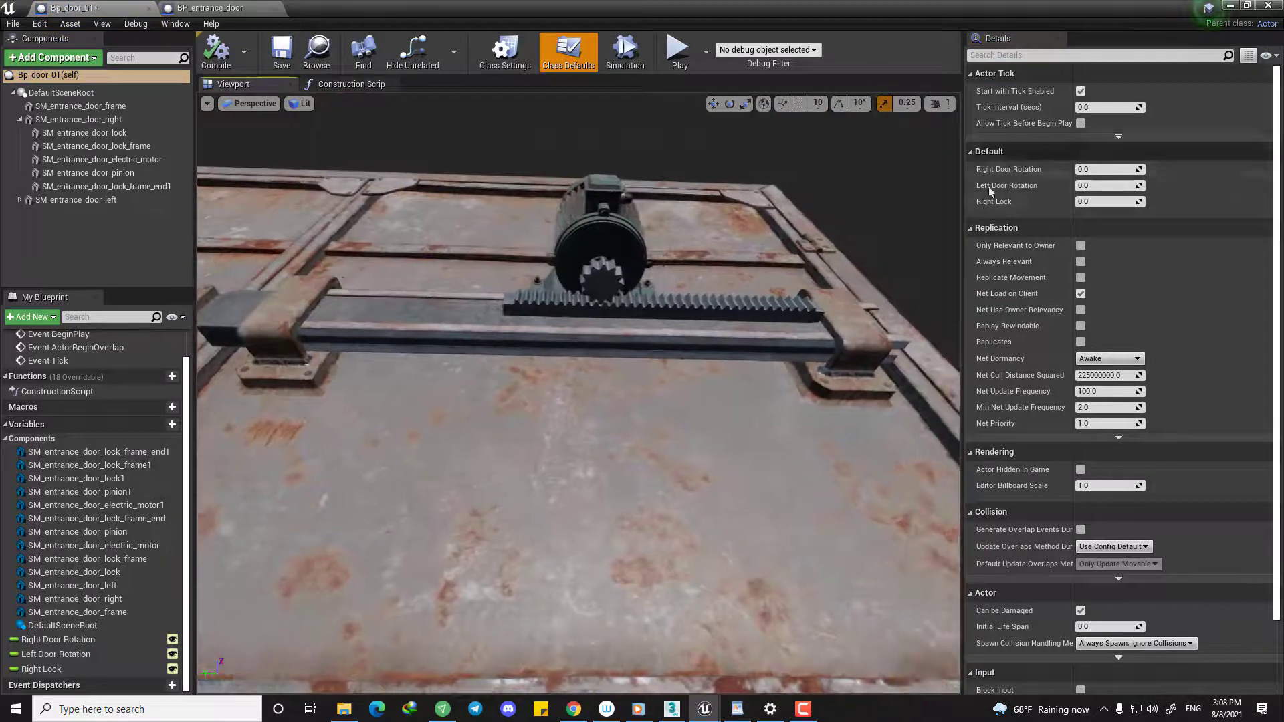
{"action": "right_click_drag", "start_coordinate": [602, 281], "coordinate": [619, 224]}
{"action": "left_click_drag", "start_coordinate": [1086, 201], "coordinate": [1142, 201]}
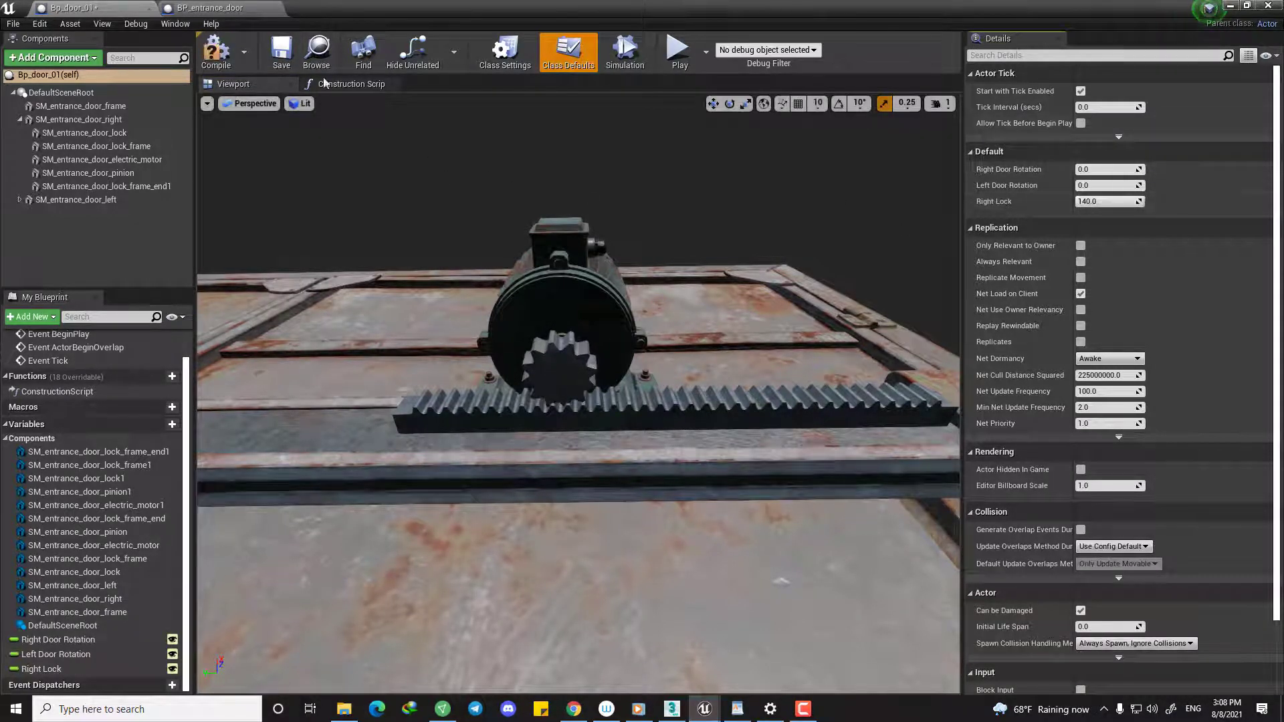
Clear the minimum and maximum of both the Slider Range and the Value Range on the Right Lock variable.
{"action": "left_click", "coordinate": [351, 84]}
{"action": "left_click", "coordinate": [405, 469]}
{"action": "left_click", "coordinate": [1152, 225]}
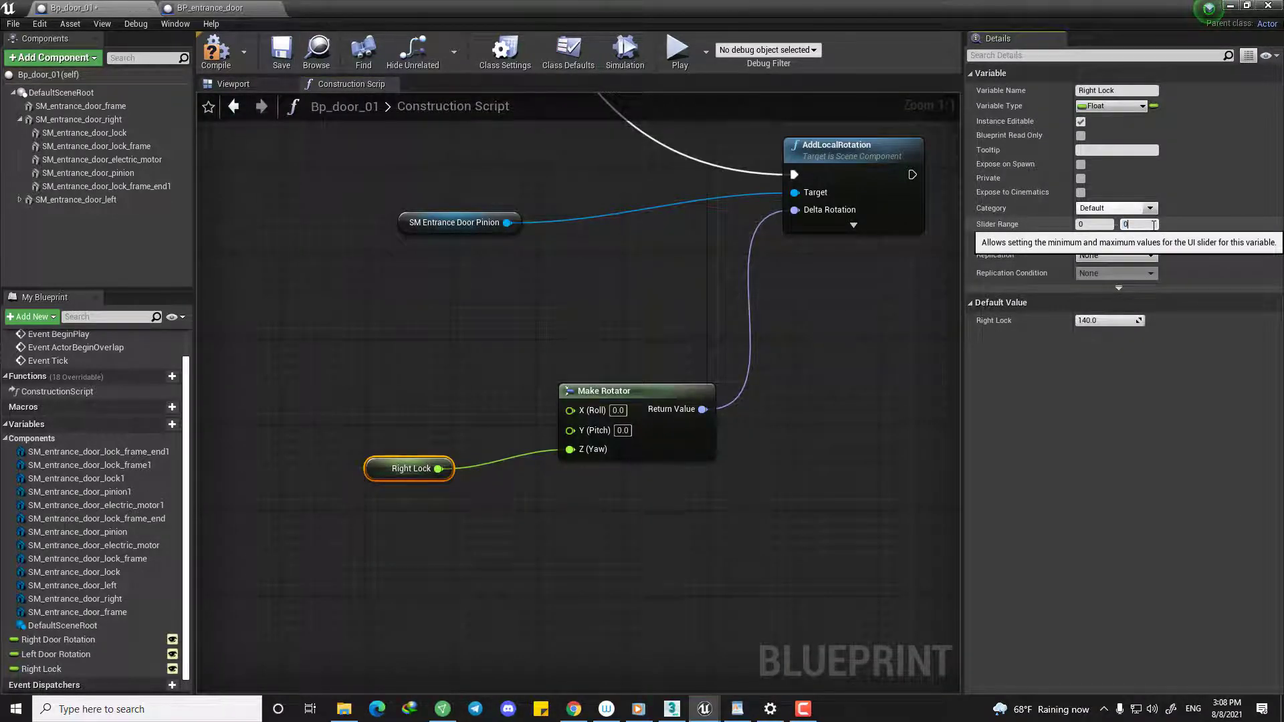
{"action": "key", "text": "BackSpace"}
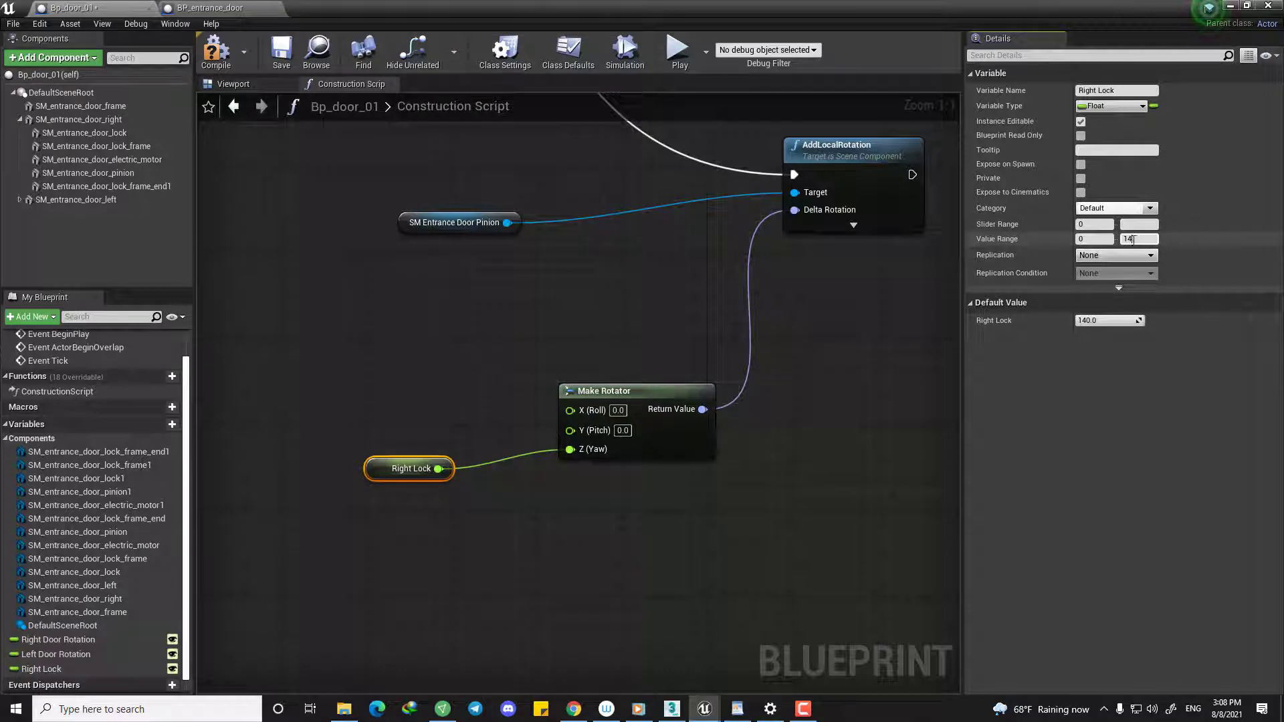
{"action": "left_click", "coordinate": [1092, 239]}
{"action": "left_click", "coordinate": [1092, 225]}
{"action": "key", "text": "BackSpace"}
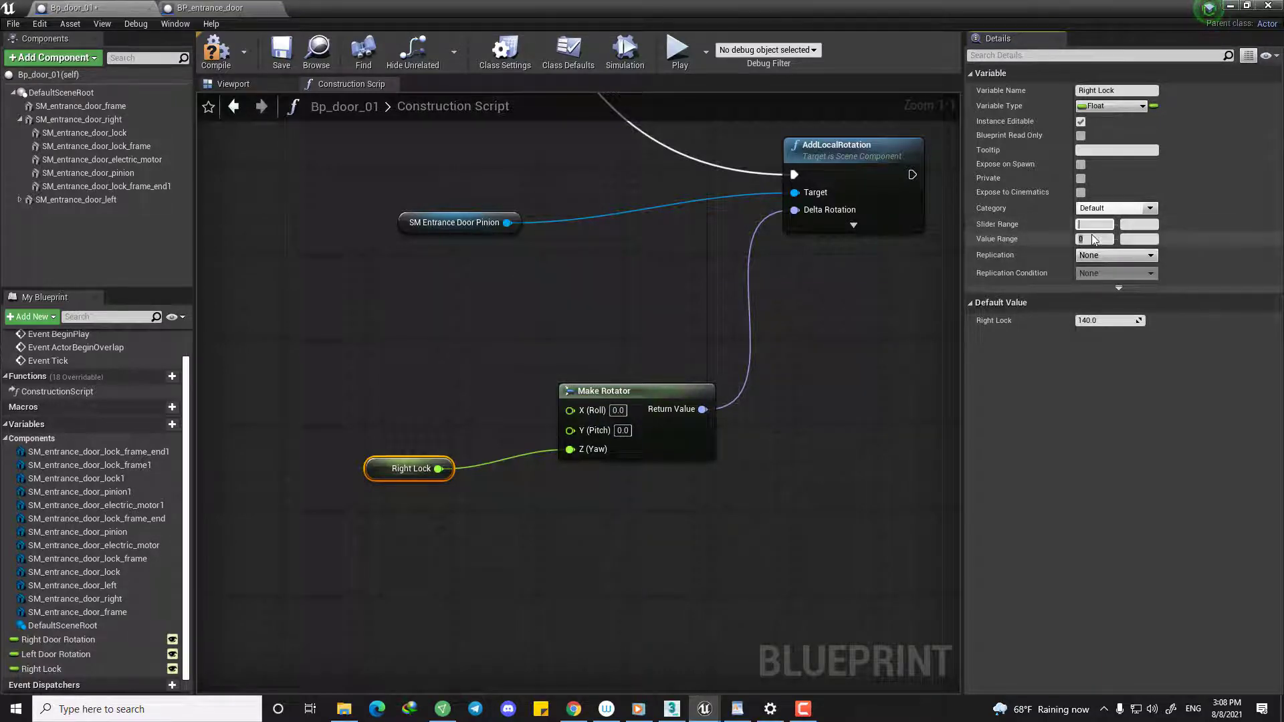
{"action": "key", "text": "BackSpace"}
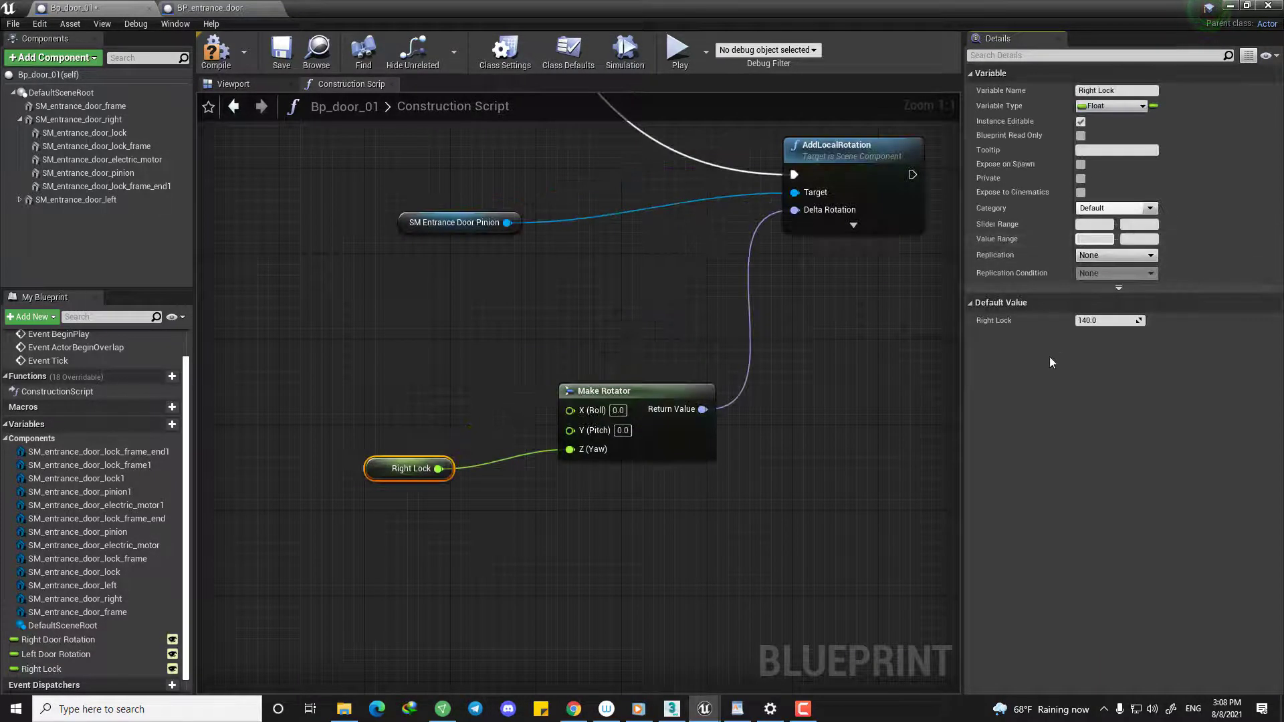
Reset the Right Lock variable's default value to 0 and compile the blueprint.
{"action": "left_click", "coordinate": [1107, 320]}
{"action": "left_click", "coordinate": [901, 359]}
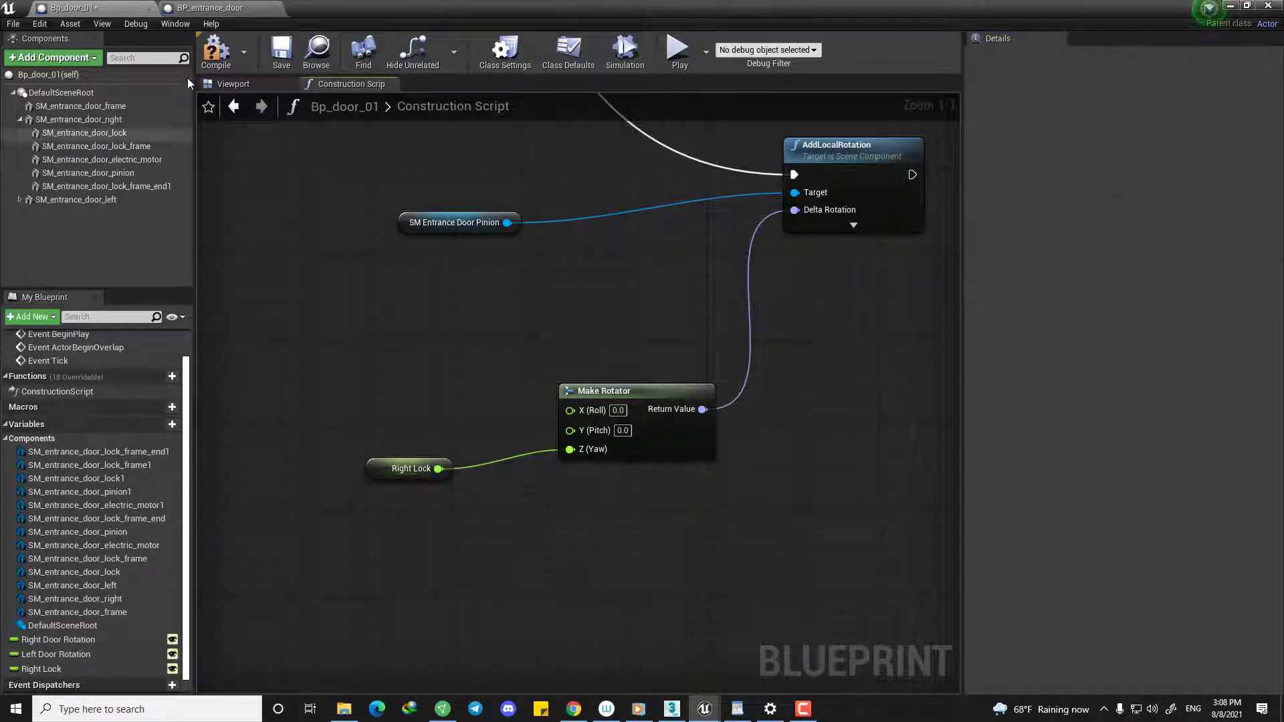
{"action": "left_click", "coordinate": [215, 50]}
Test the pinion's rotation in the viewport by scrubbing Right Lock up to about 730 and back to about 218.
{"action": "left_click", "coordinate": [240, 86]}
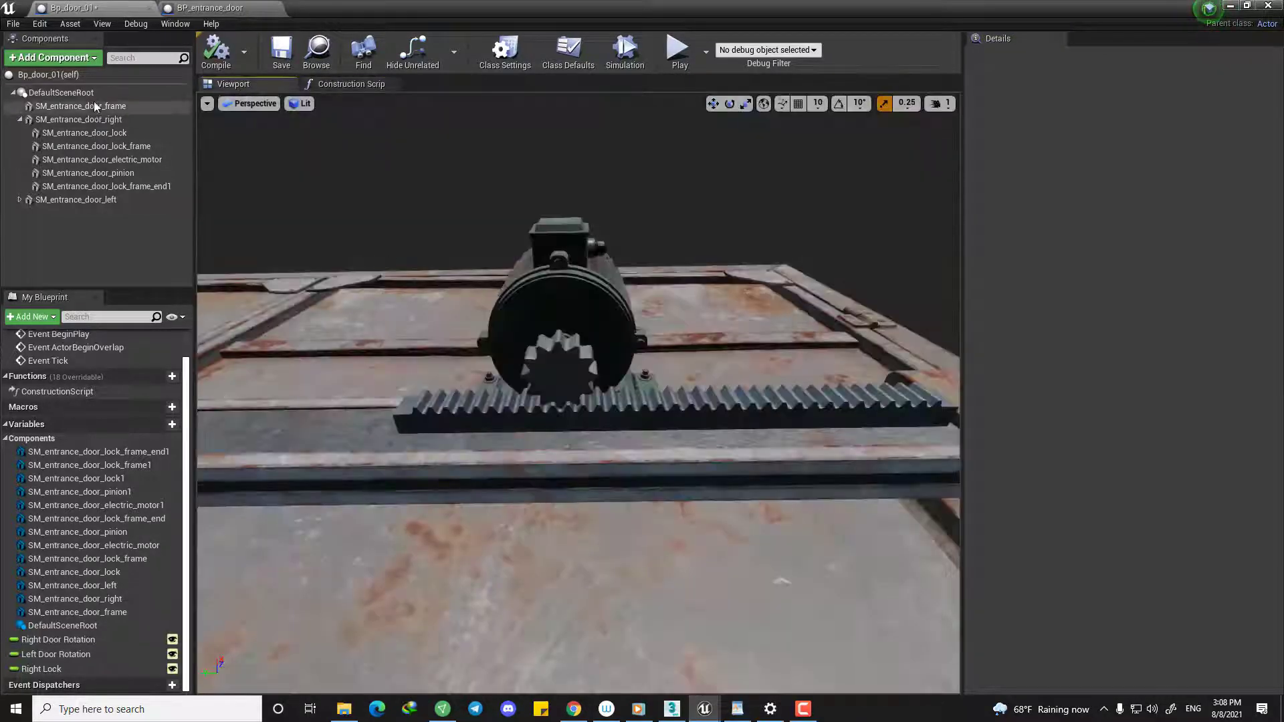
{"action": "left_click", "coordinate": [55, 75]}
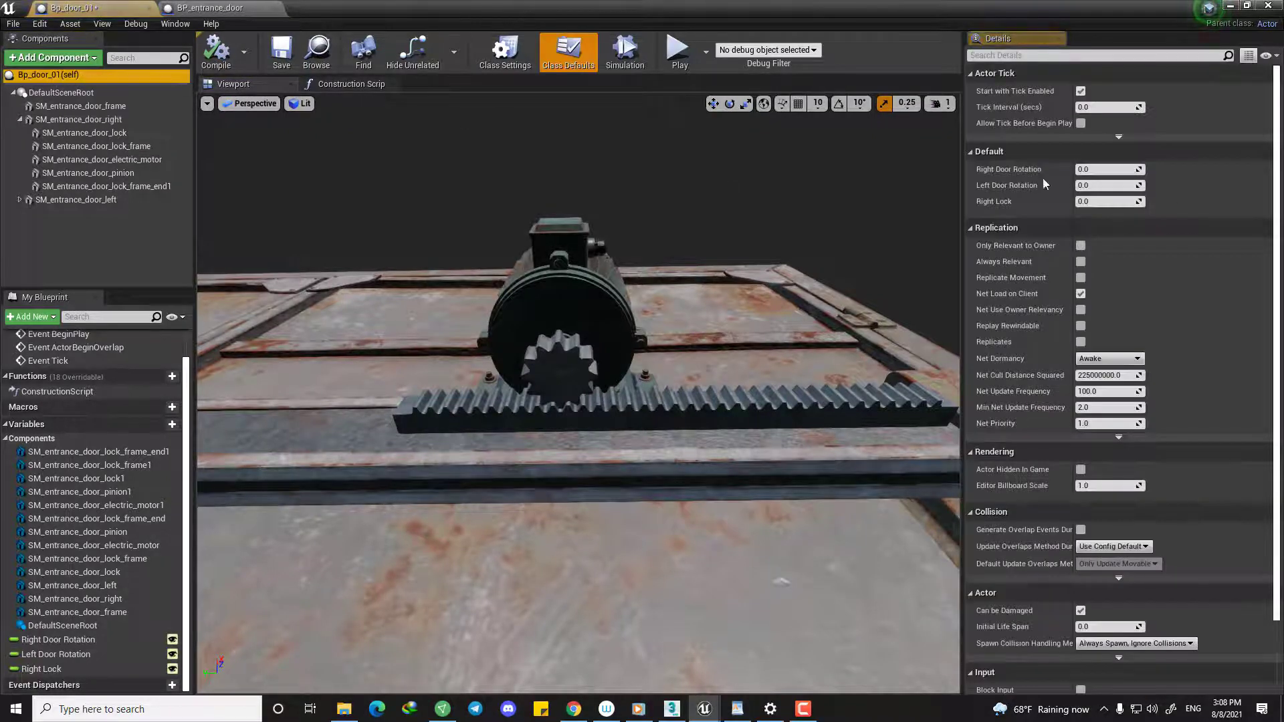
{"action": "left_click_drag", "start_coordinate": [1086, 200], "coordinate": [1097, 200]}
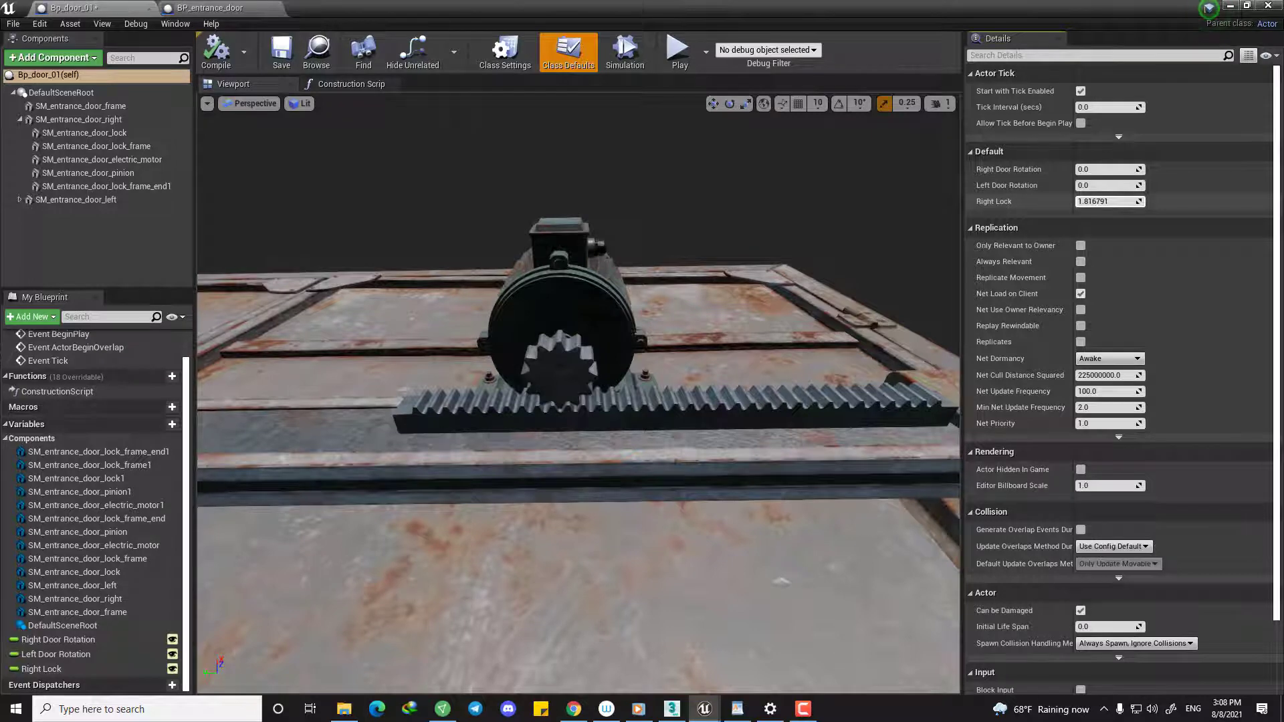
{"action": "mouse_move", "coordinate": [1097, 200]}
{"action": "left_mouse_down"}
{"action": "mouse_move", "coordinate": [1137, 200]}
{"action": "mouse_move", "coordinate": [1090, 192]}
{"action": "left_mouse_up"}
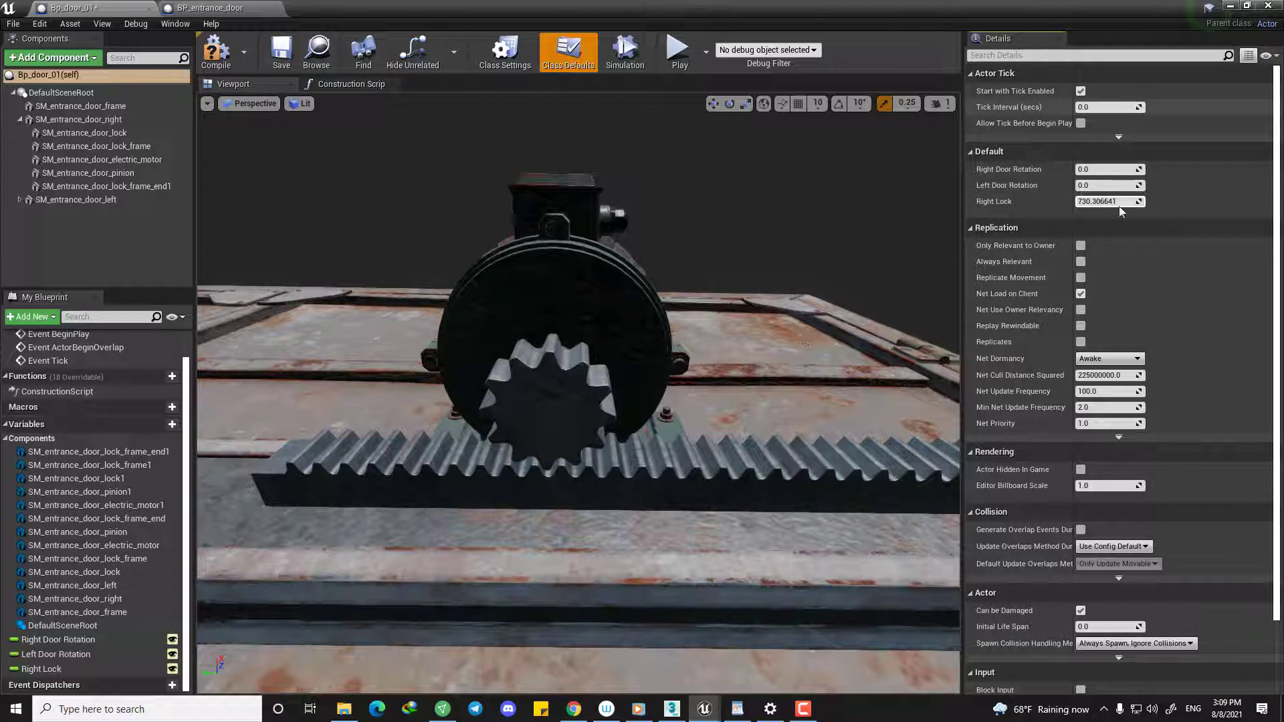
{"action": "left_click_drag", "start_coordinate": [1119, 207], "coordinate": [1078, 206]}
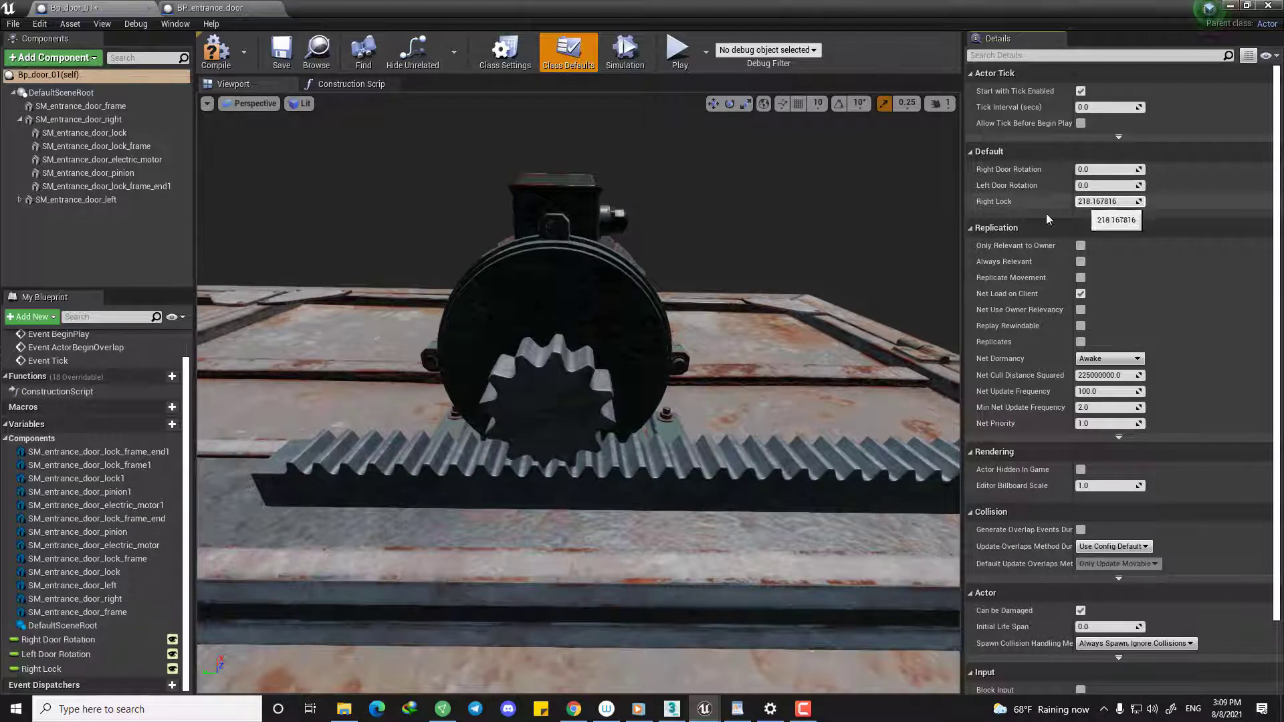
Move the Right Lock node farther away from Make Rotator in the Construction Script and reset its default value to 0.
{"action": "left_click", "coordinate": [348, 83]}
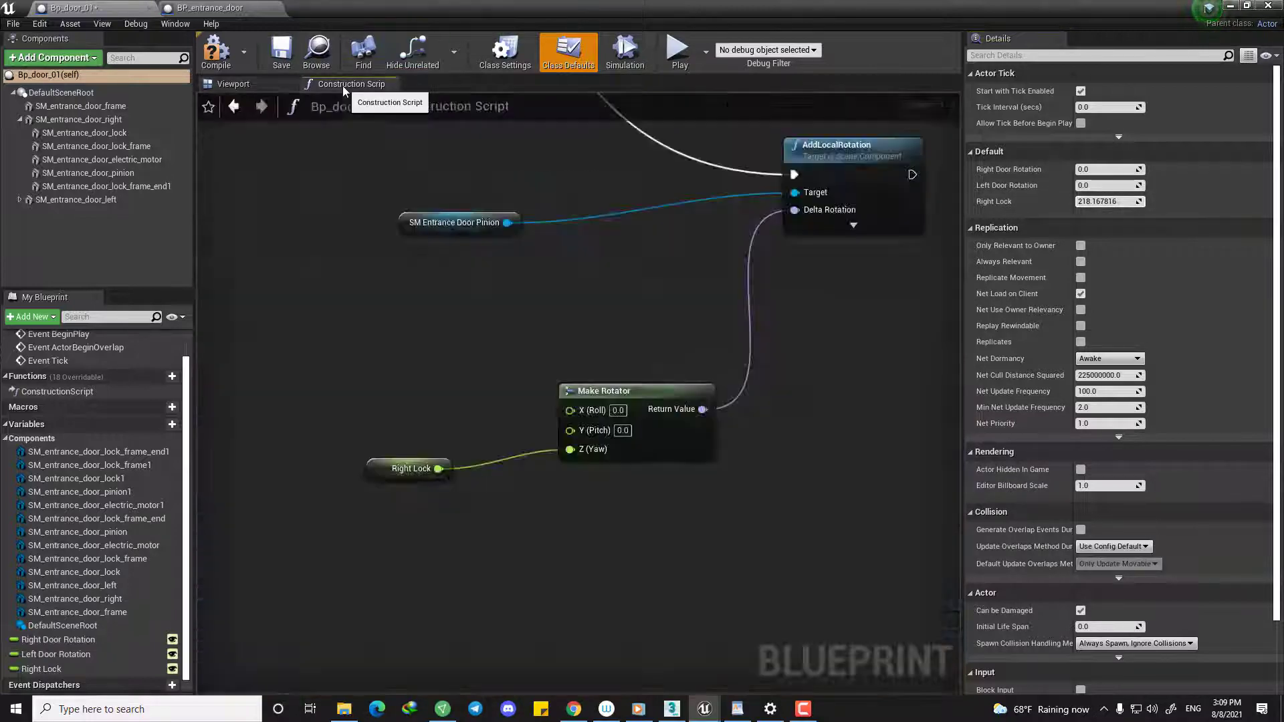
{"action": "right_click_drag", "start_coordinate": [351, 448], "coordinate": [786, 428]}
{"action": "left_click_drag", "start_coordinate": [811, 447], "coordinate": [428, 435]}
{"action": "right_click_drag", "start_coordinate": [520, 469], "coordinate": [533, 466]}
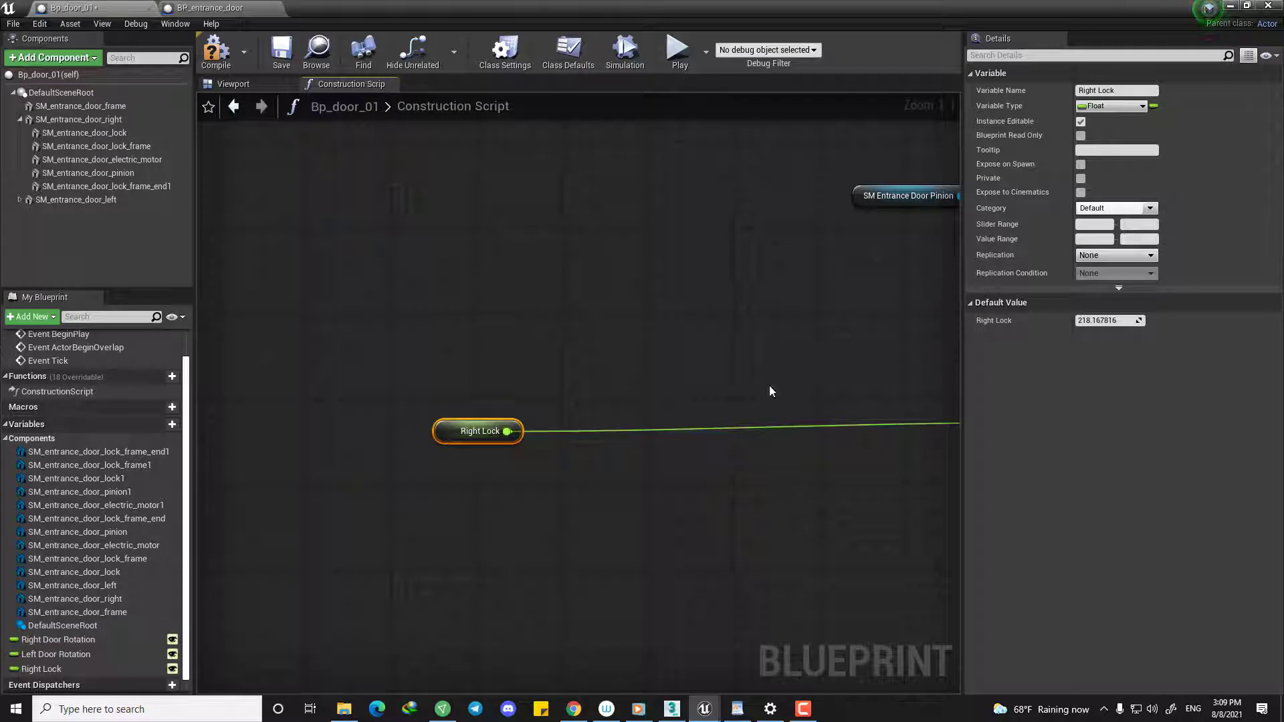
{"action": "left_click", "coordinate": [1107, 321]}
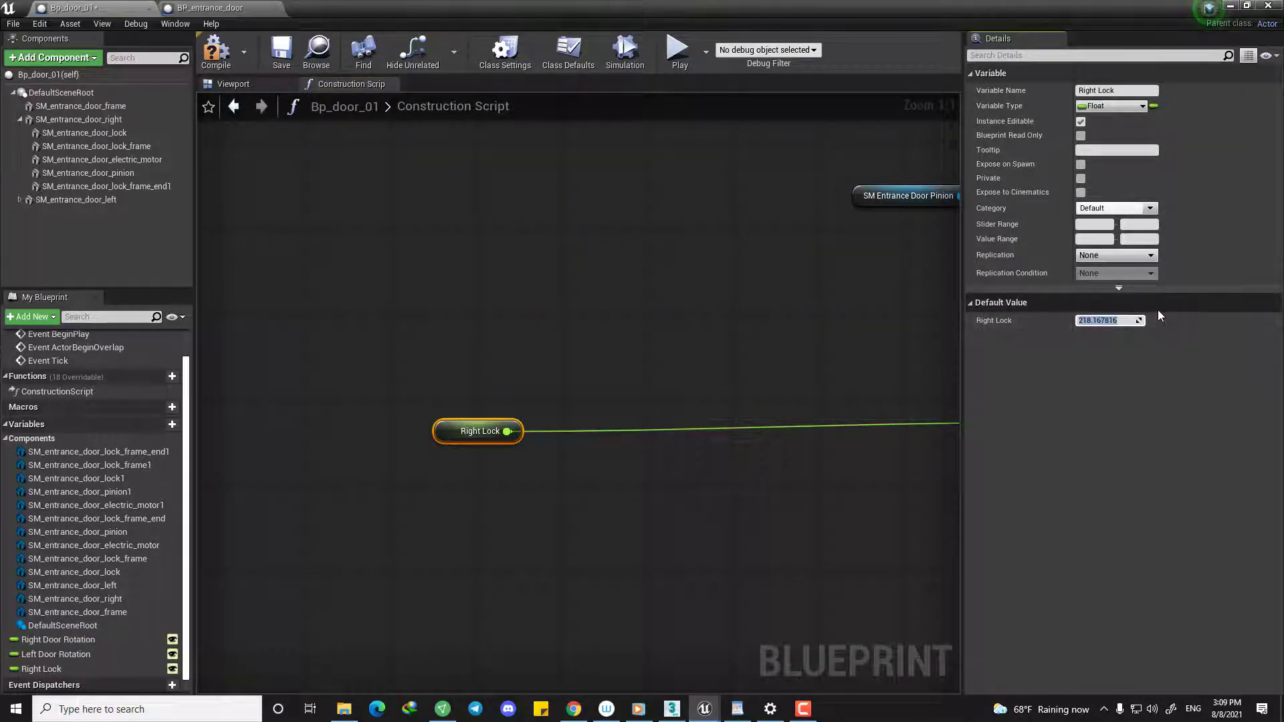
{"action": "left_click", "coordinate": [520, 477]}
Create a float * float multiply node from Right Lock and set its second factor to 360.
{"action": "right_click_drag", "start_coordinate": [520, 478], "coordinate": [544, 427]}
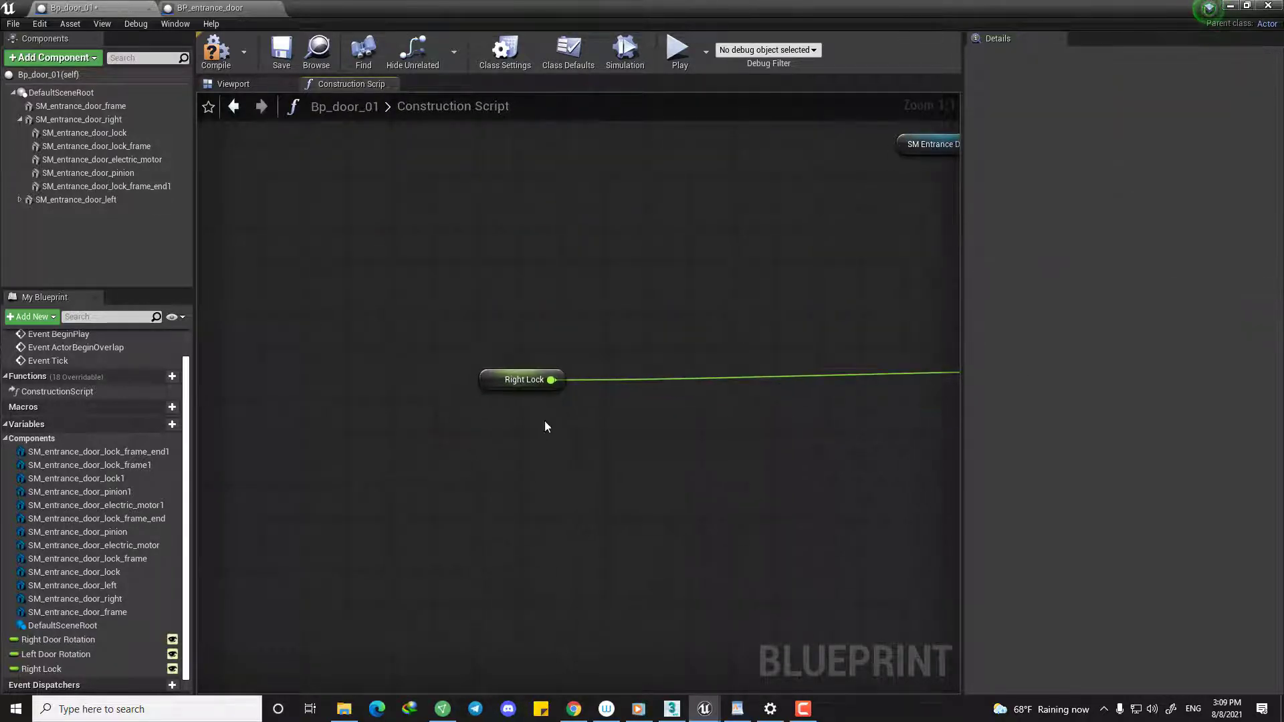
{"action": "left_click_drag", "start_coordinate": [551, 379], "coordinate": [708, 445]}
{"action": "type", "text": "mul"}
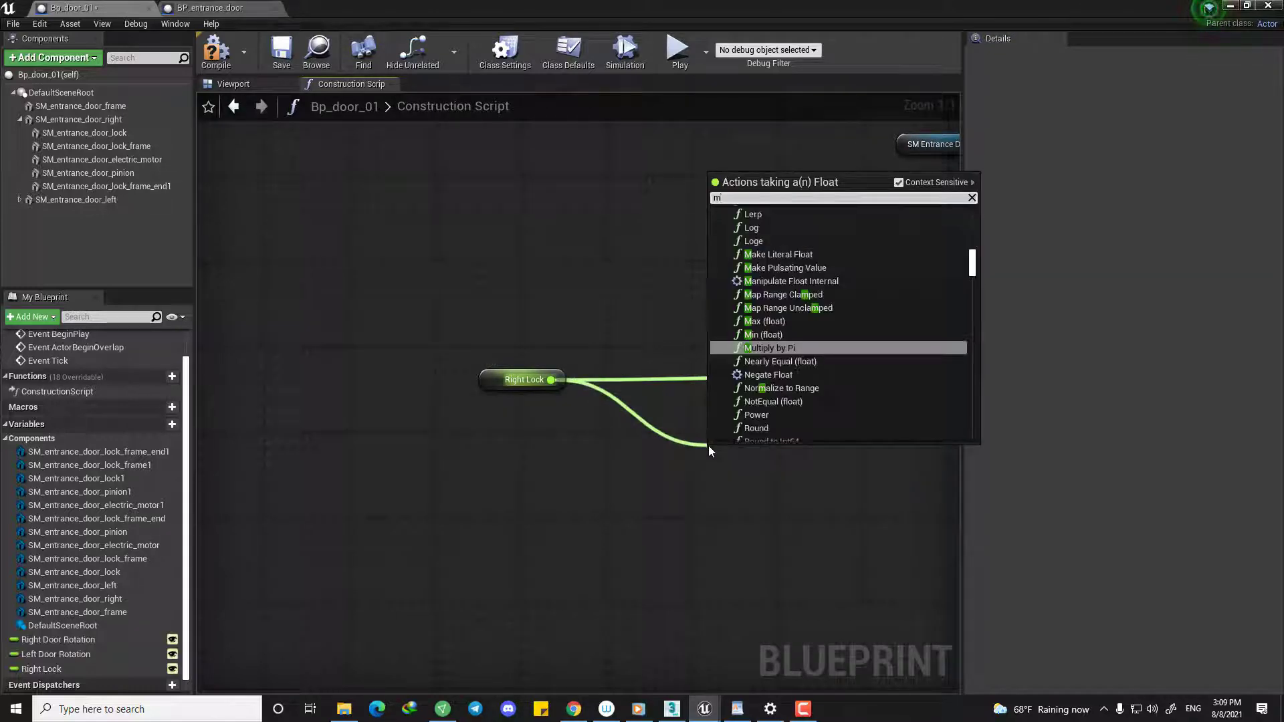
{"action": "key", "text": "Up"}
{"action": "key", "text": "Up"}
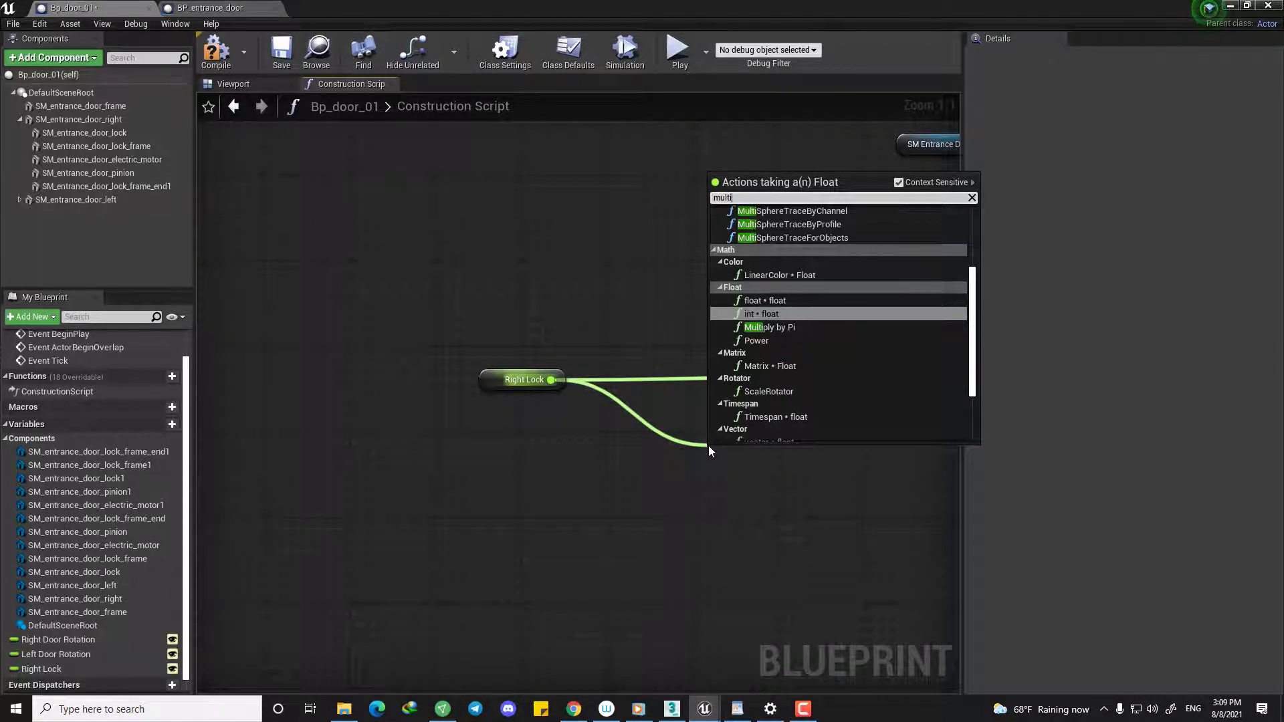
{"action": "key", "text": "Return"}
{"action": "right_click_drag", "start_coordinate": [684, 413], "coordinate": [592, 416]}
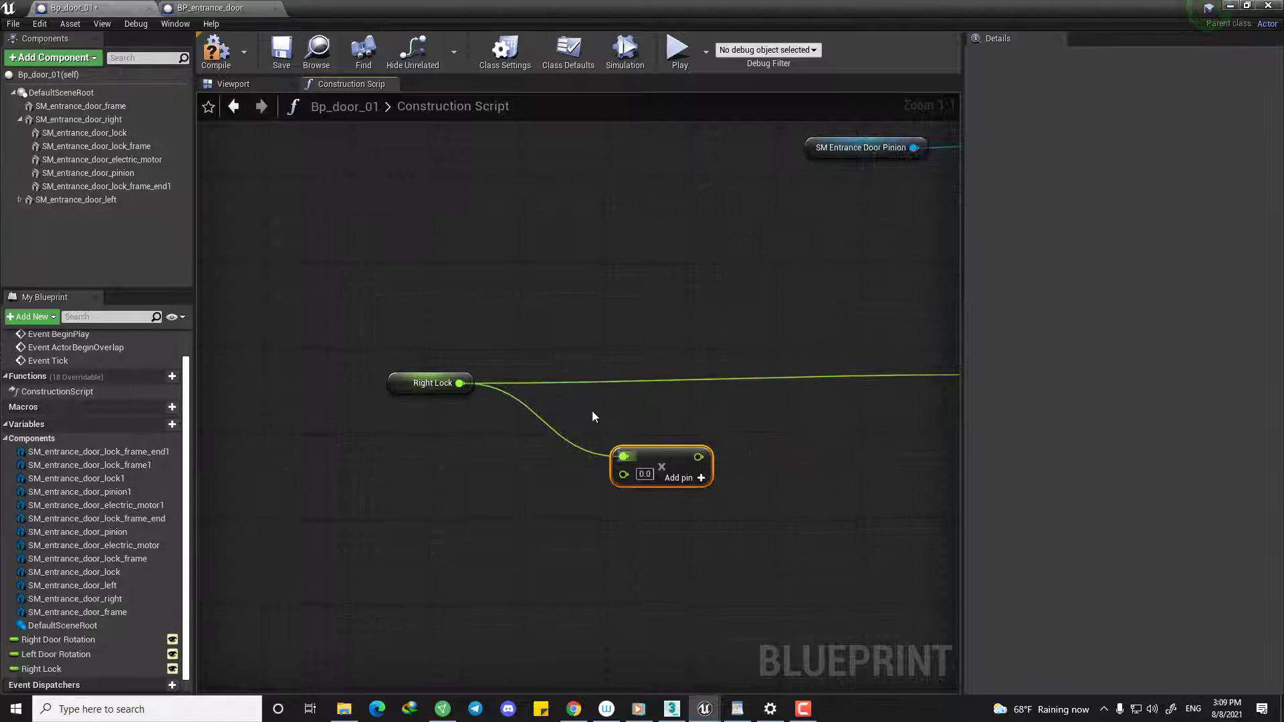
{"action": "left_click", "coordinate": [646, 476]}
{"action": "type", "text": "360"}
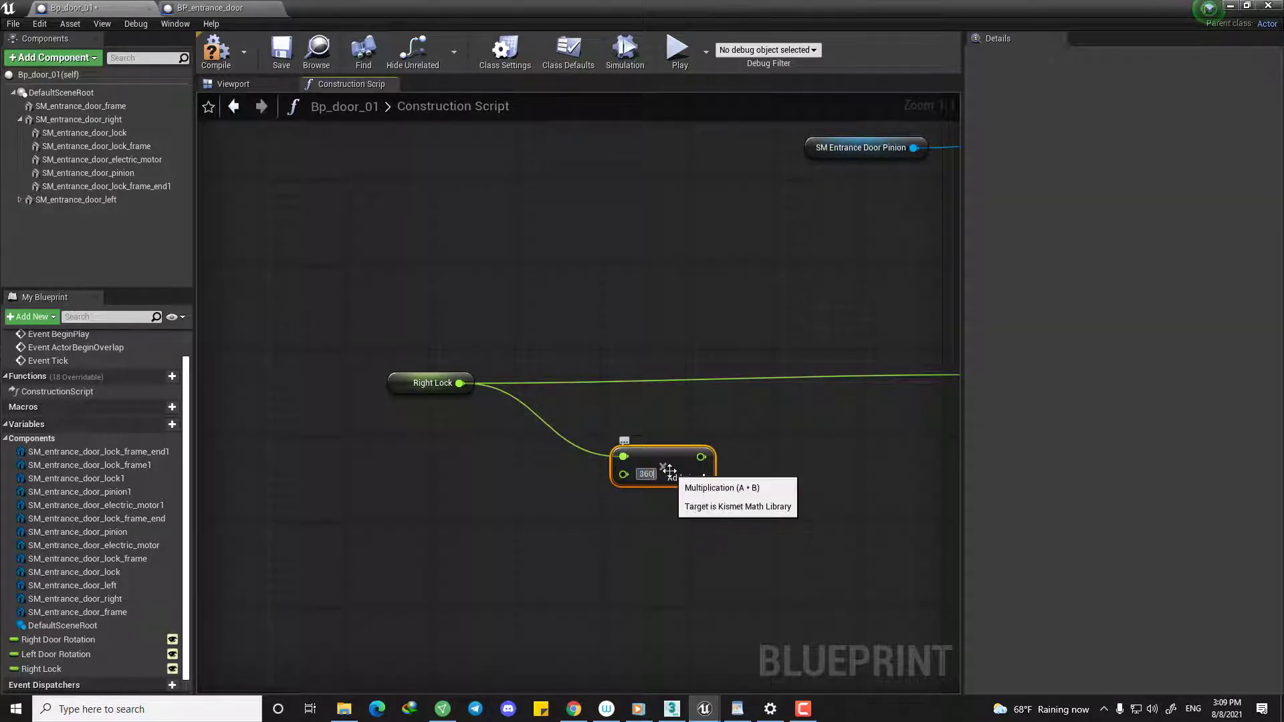
{"action": "key", "text": "Return"}
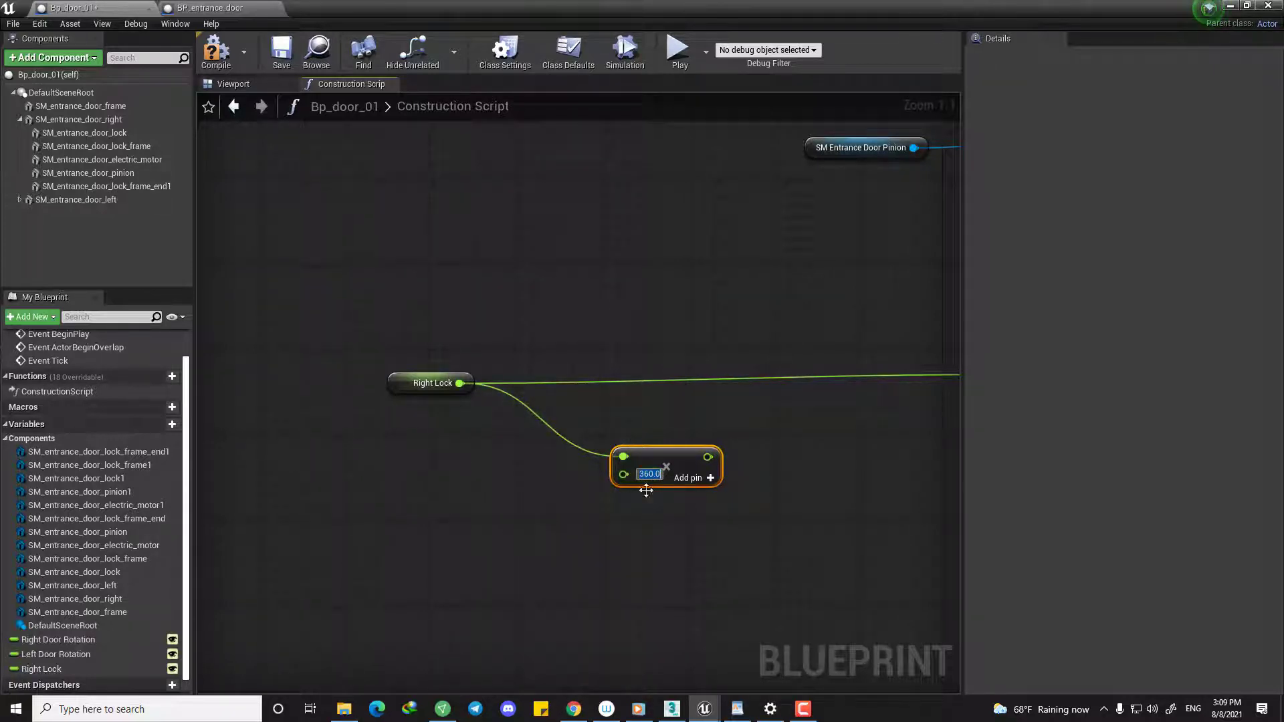
Wire the multiply result into Make Rotator's Z (Yaw), compile the blueprint and bring up the viewport.
{"action": "right_click_drag", "start_coordinate": [651, 491], "coordinate": [558, 474]}
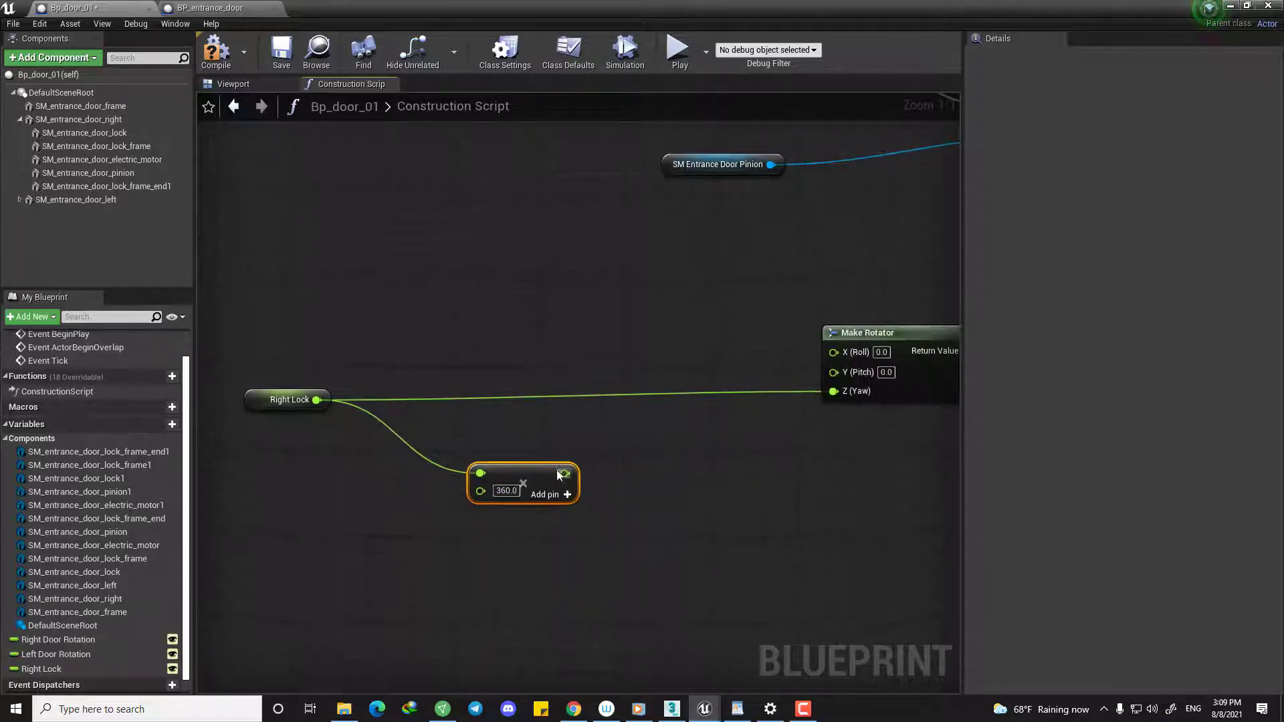
{"action": "left_click_drag", "start_coordinate": [567, 475], "coordinate": [833, 392]}
{"action": "right_click_drag", "start_coordinate": [656, 488], "coordinate": [709, 456]}
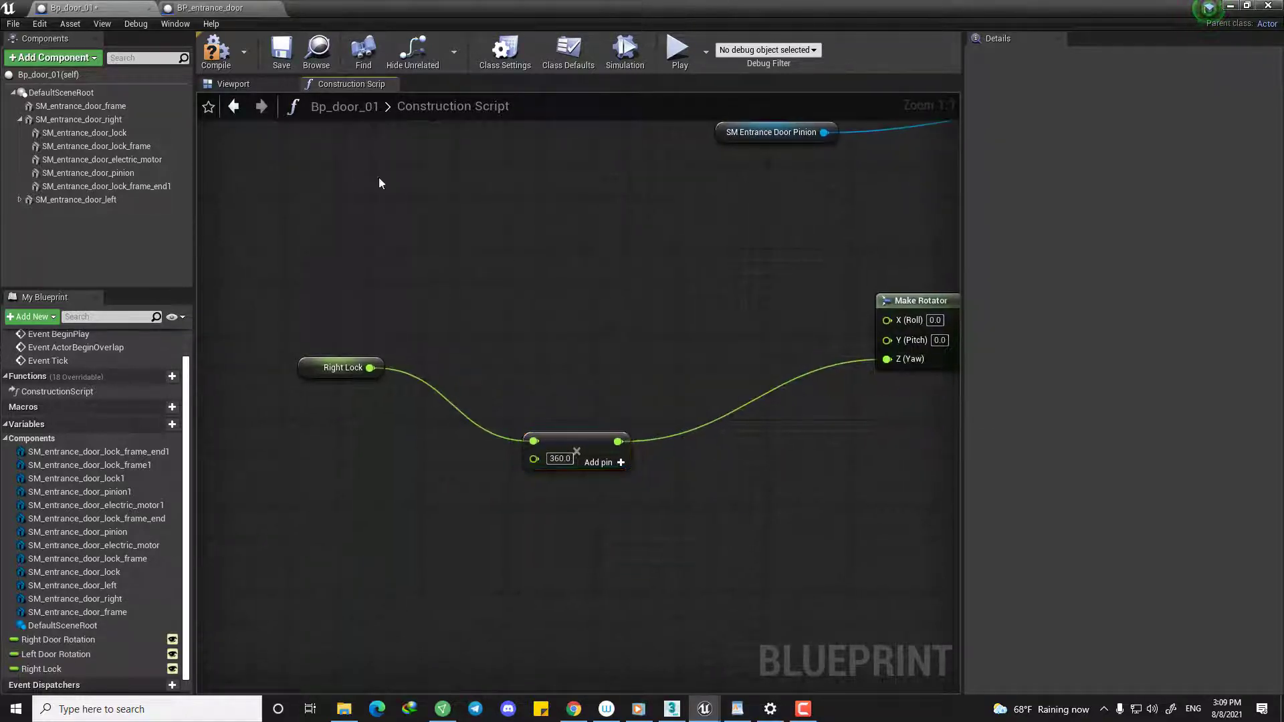
{"action": "left_click", "coordinate": [224, 55]}
{"action": "left_click", "coordinate": [251, 84]}
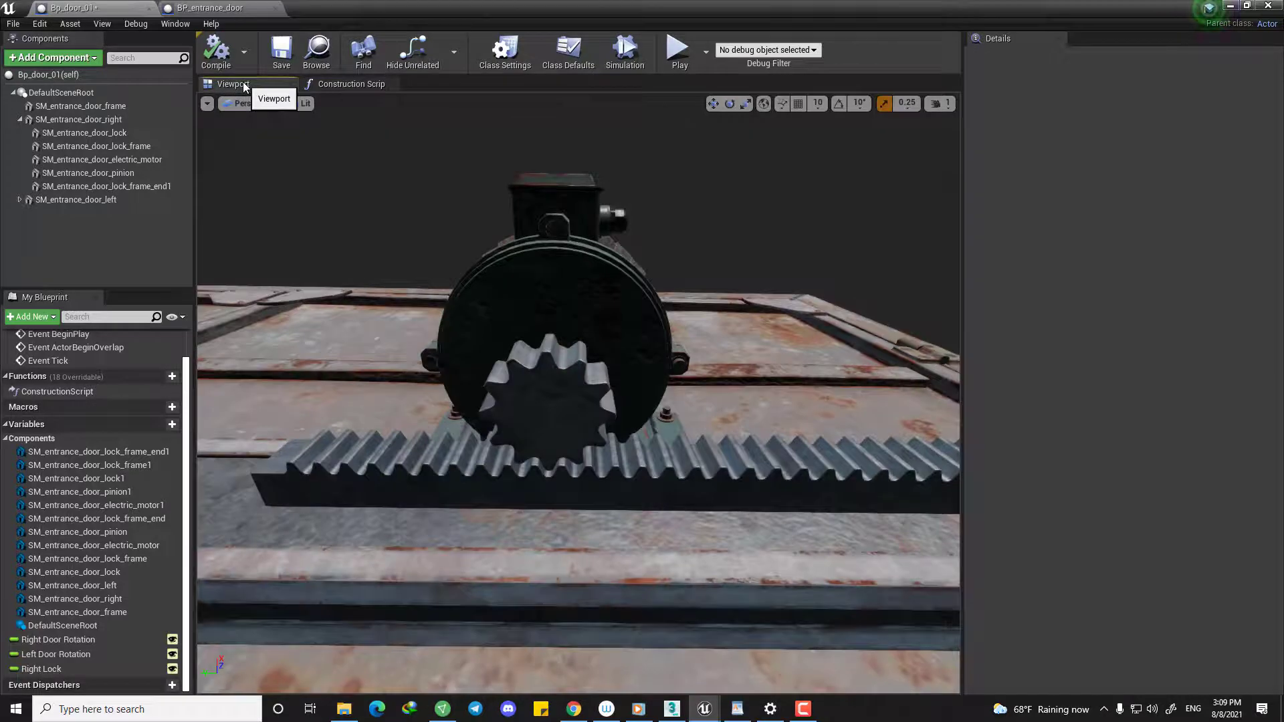
Set both the Slider Range and the Value Range of the Right Lock variable to 0 through 3.
{"action": "left_click", "coordinate": [327, 83]}
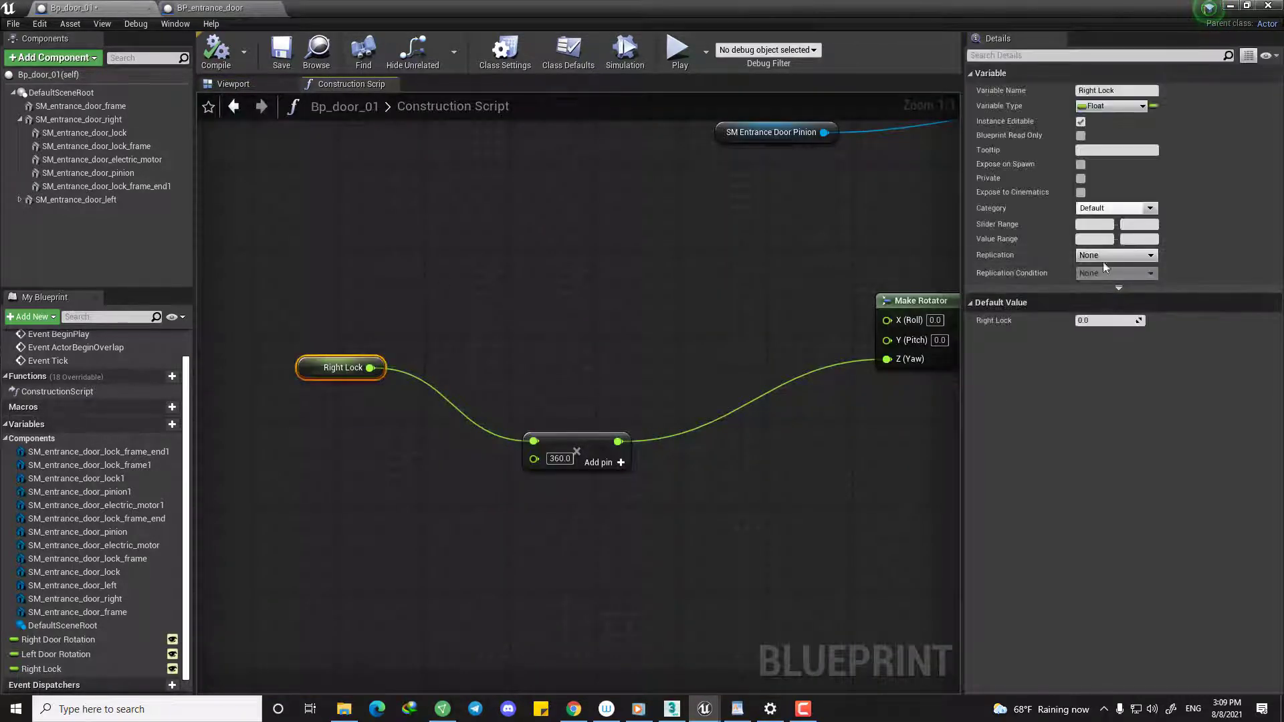
{"action": "left_click", "coordinate": [1127, 226]}
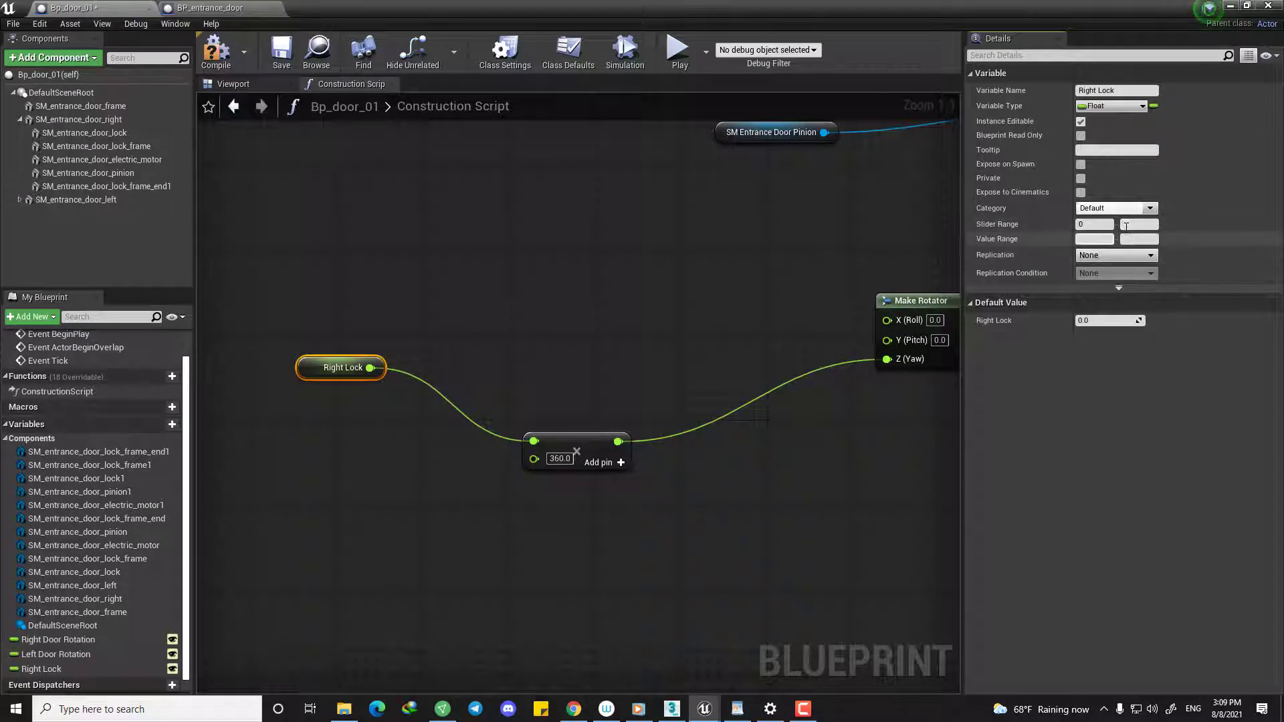
{"action": "type", "text": "3"}
{"action": "left_click", "coordinate": [1098, 240]}
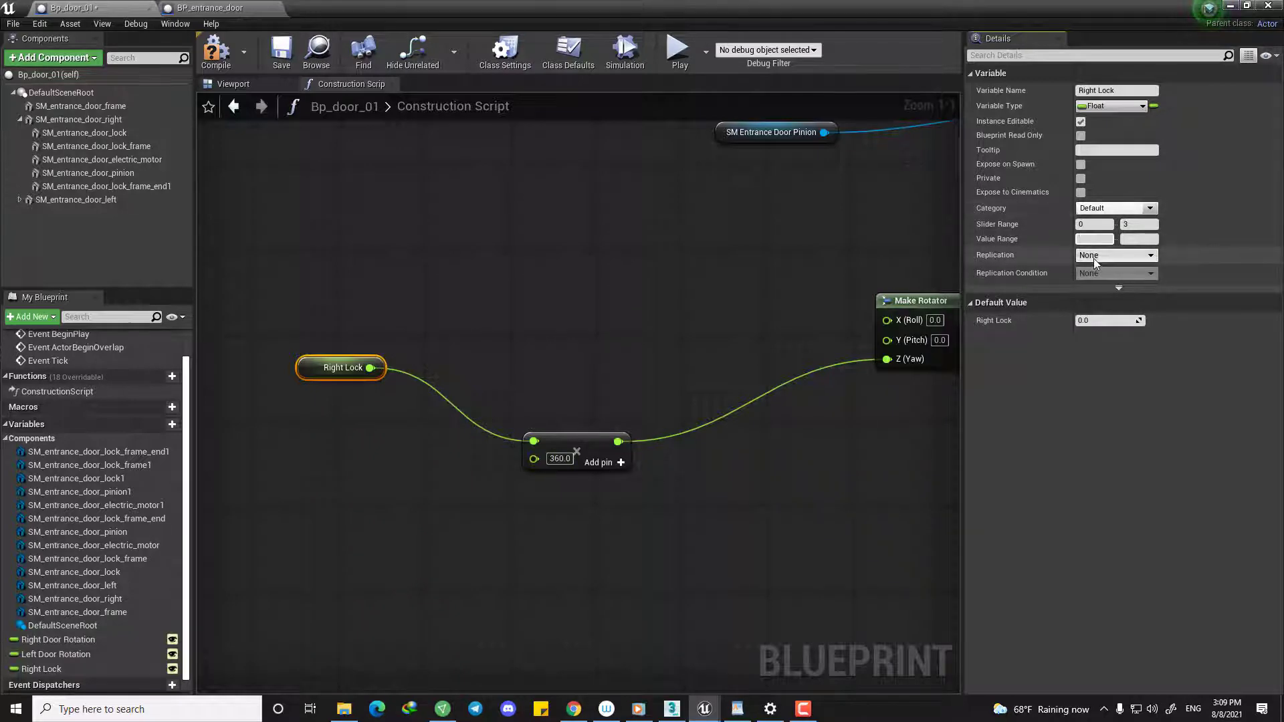
{"action": "type", "text": "0"}
{"action": "left_click", "coordinate": [1148, 239]}
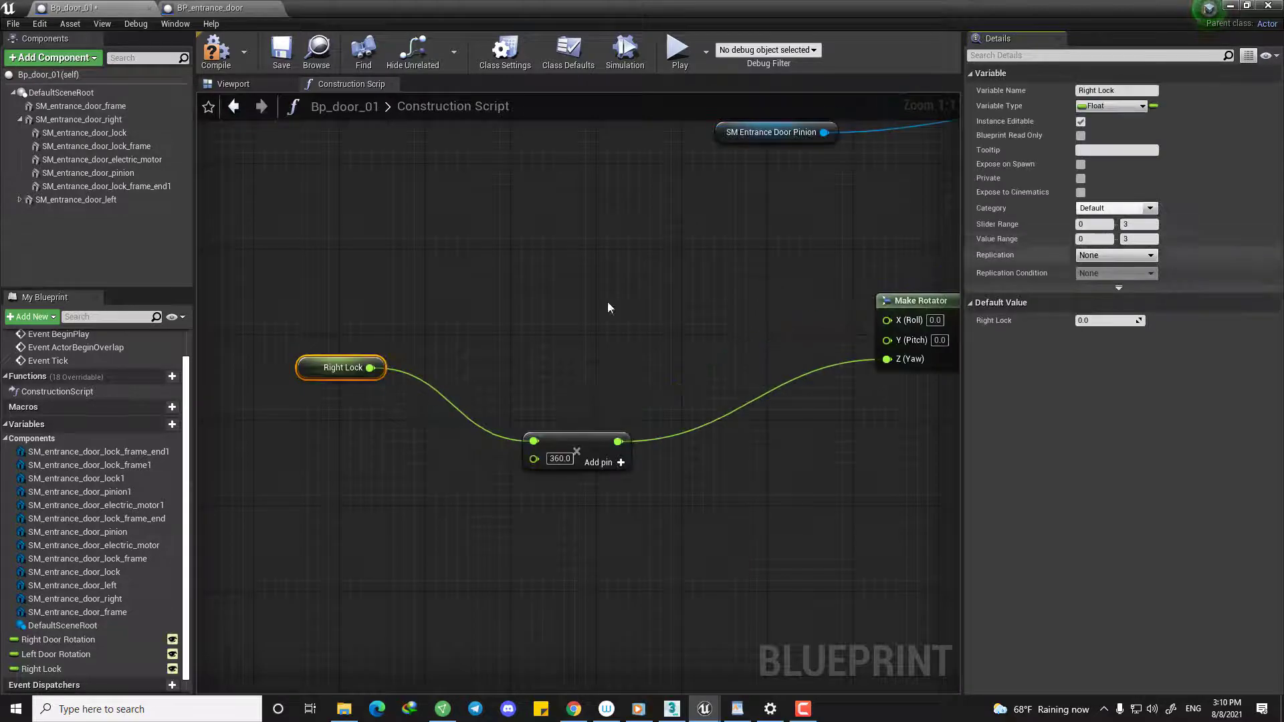
{"action": "left_click", "coordinate": [607, 301]}
Test the pinion's rotation in the viewport with Right Lock values of 0.25, 0.5, 0.75 and 1.
{"action": "left_click", "coordinate": [233, 84]}
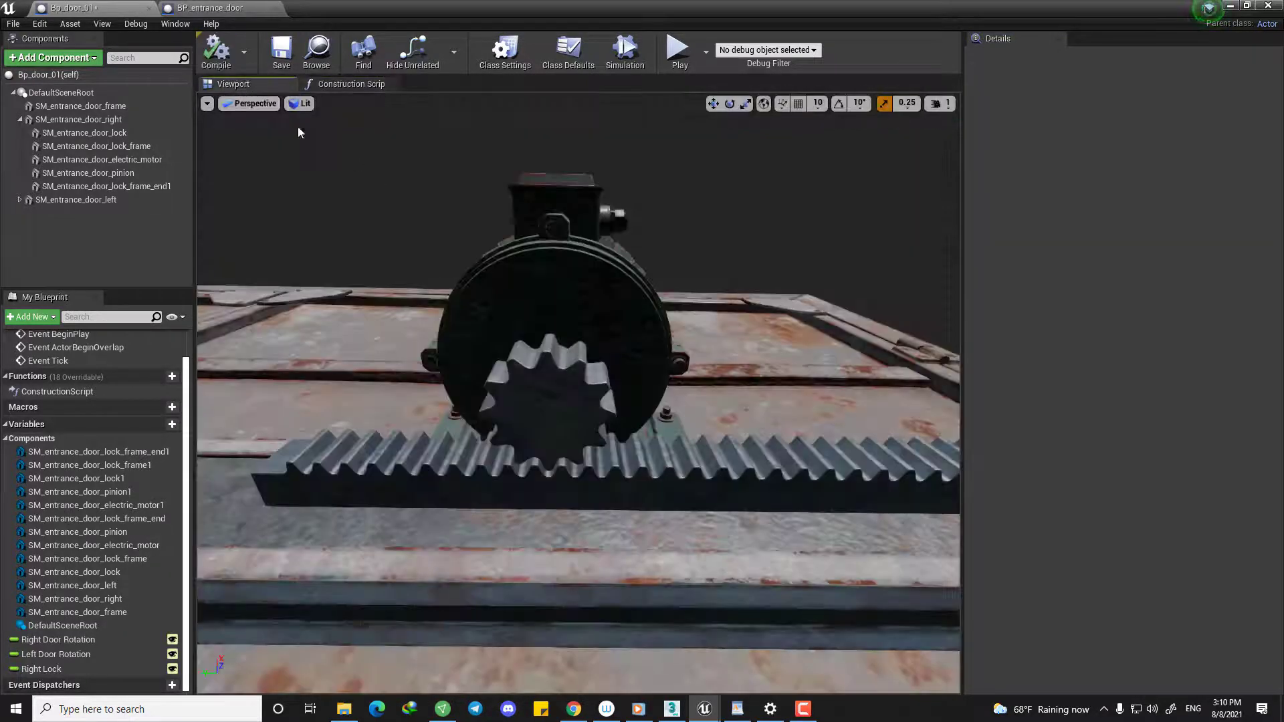
{"action": "left_click", "coordinate": [67, 74]}
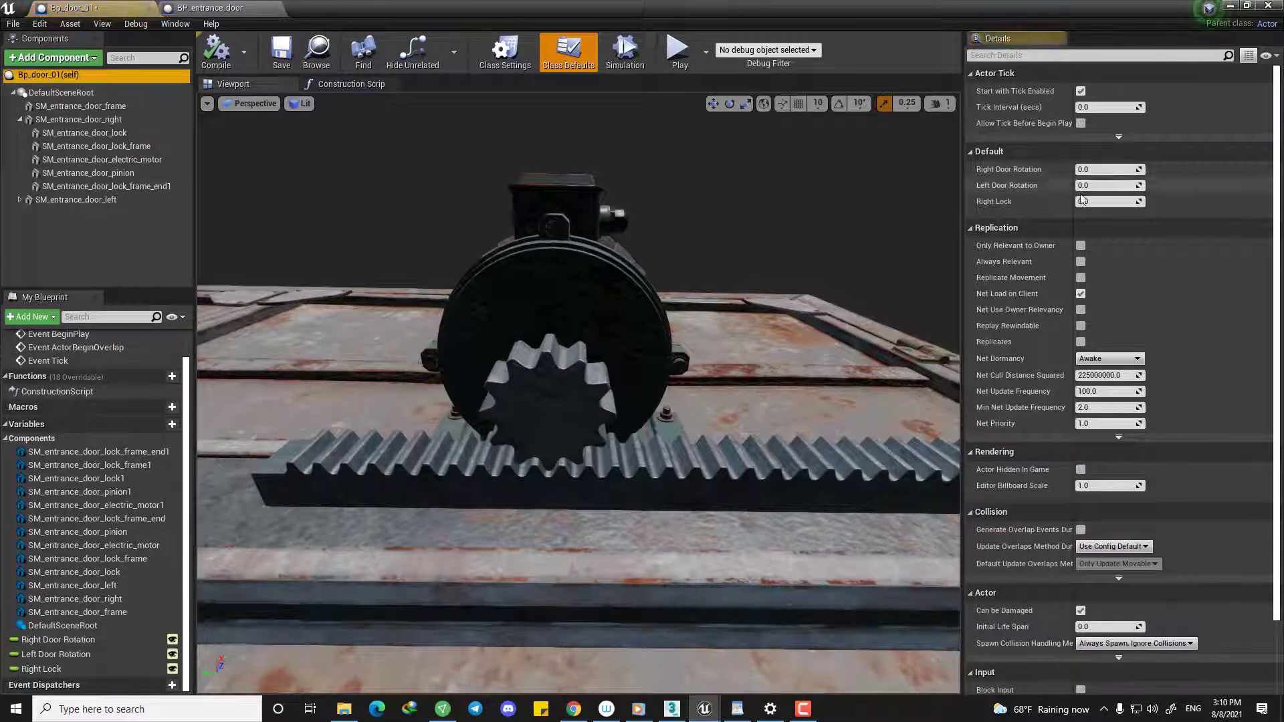
{"action": "left_click_drag", "start_coordinate": [1083, 201], "coordinate": [1098, 202]}
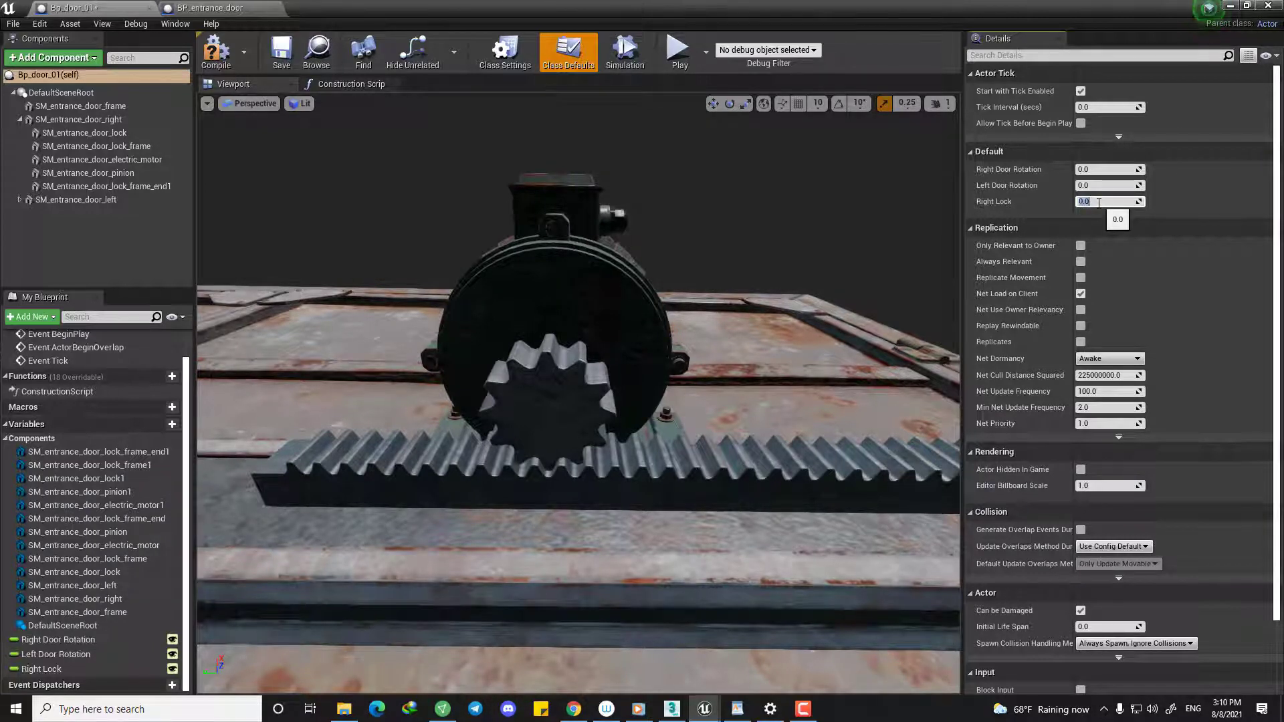
{"action": "key", "text": "Return"}
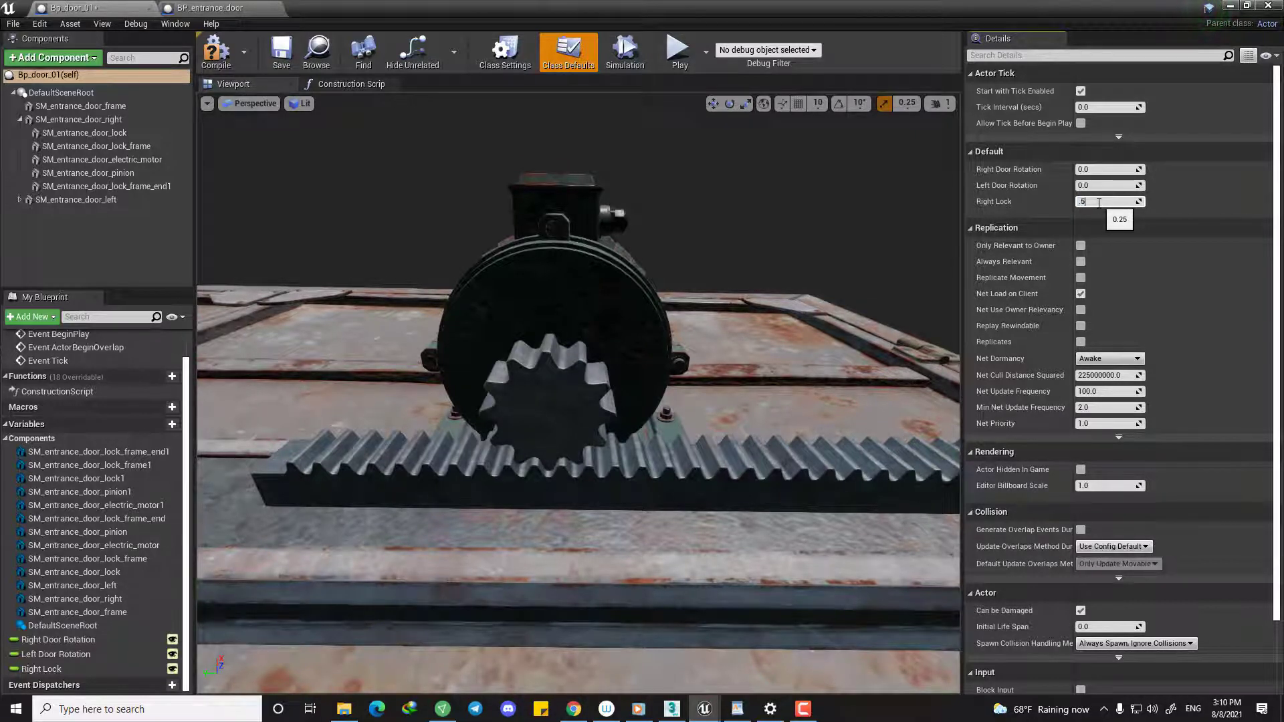
{"action": "type", "text": ".5"}
{"action": "key", "text": "Return"}
{"action": "key", "text": "Return"}
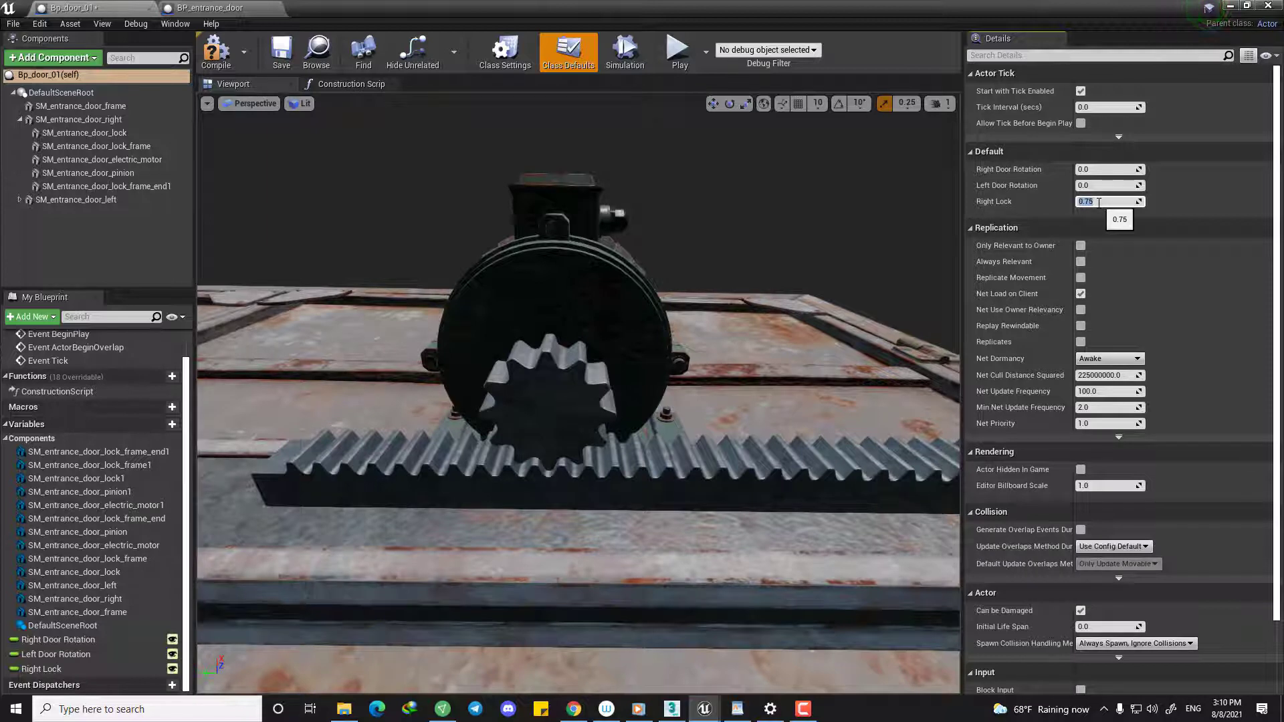
{"action": "type", "text": "1"}
{"action": "key", "text": "Return"}
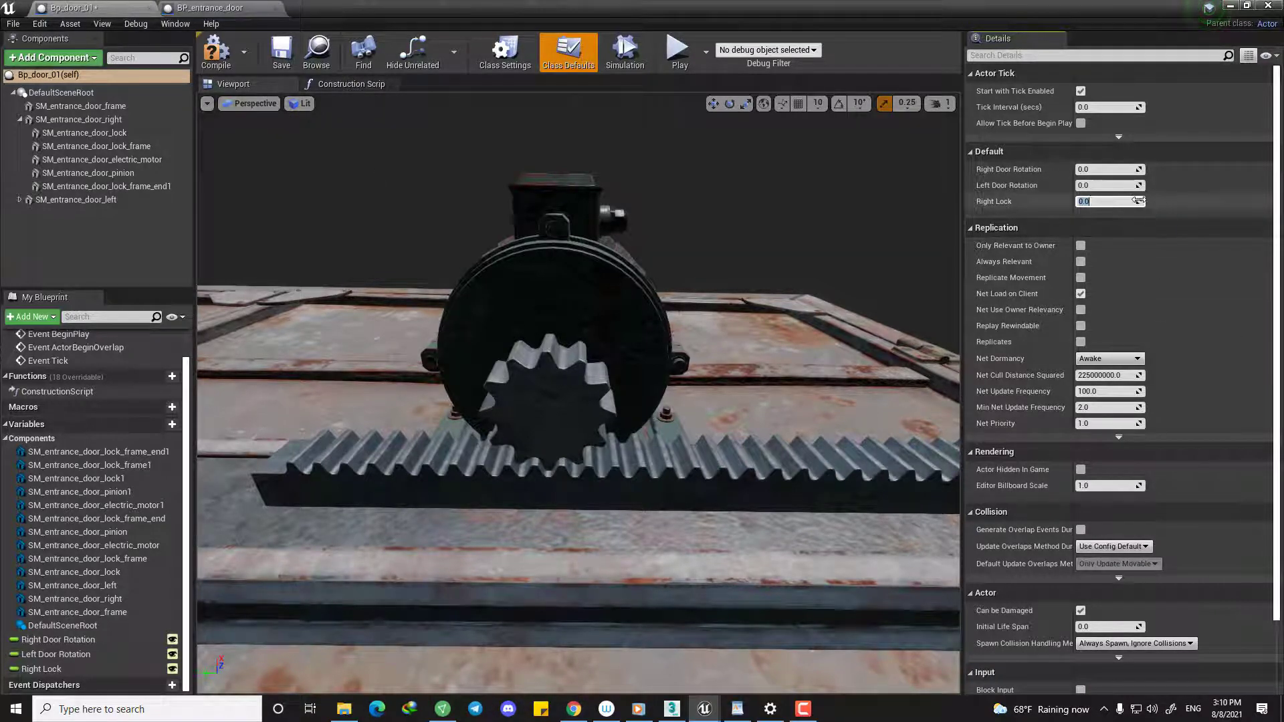
Return Right Lock to 0 and bring the right door's whole lock rack and motor into view.
{"action": "left_click_drag", "start_coordinate": [1110, 201], "coordinate": [1076, 201]}
{"action": "key", "text": "s"}
{"action": "right_click_drag", "start_coordinate": [699, 391], "coordinate": [628, 428]}
{"action": "key", "text": "s"}
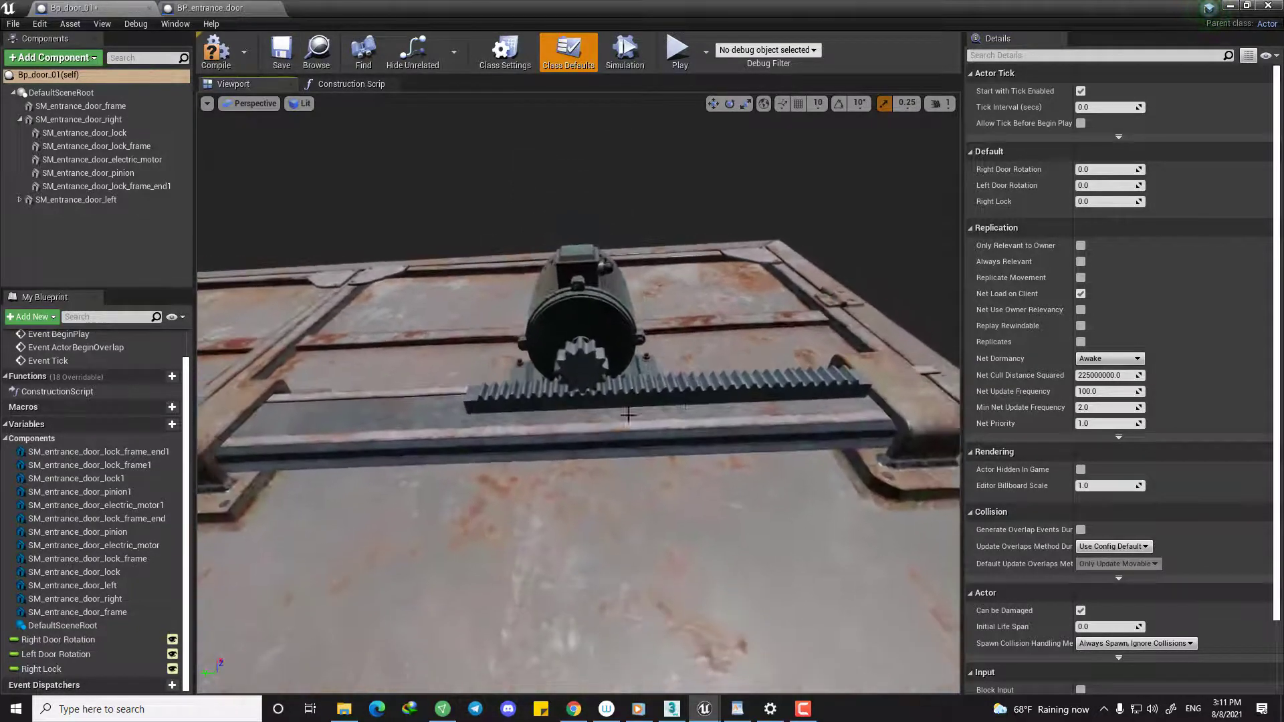
Try sliding the right door's SM_entrance_door_lock along its Y axis towards the left door, past the pinion.
{"action": "left_click", "coordinate": [453, 412]}
{"action": "key", "text": "a"}
{"action": "right_click_drag", "start_coordinate": [453, 411], "coordinate": [454, 438]}
{"action": "key", "text": "a"}
{"action": "right_click_drag", "start_coordinate": [611, 395], "coordinate": [649, 395]}
{"action": "left_click_drag", "start_coordinate": [606, 387], "coordinate": [485, 388]}
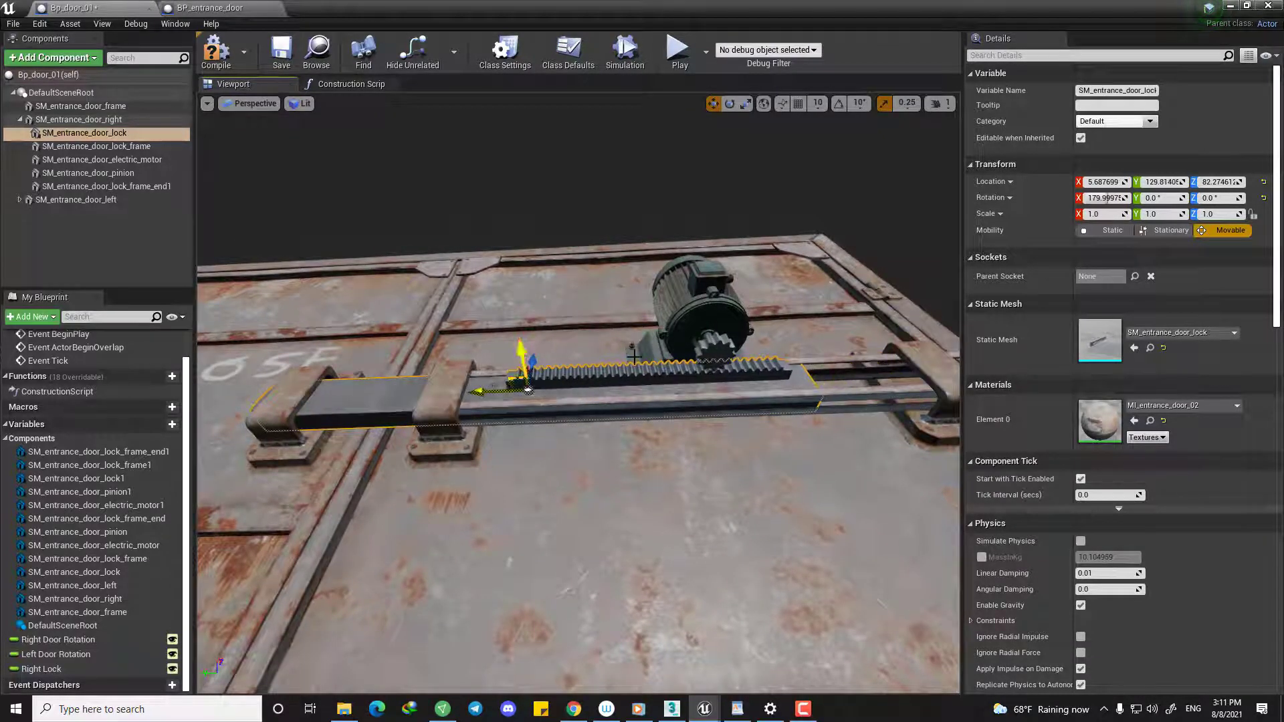
Examine from several close angles how the lock's rack teeth mesh with the motor's pinion.
{"action": "key", "text": "w"}
{"action": "key", "text": "d"}
{"action": "right_click_drag", "start_coordinate": [665, 325], "coordinate": [675, 324]}
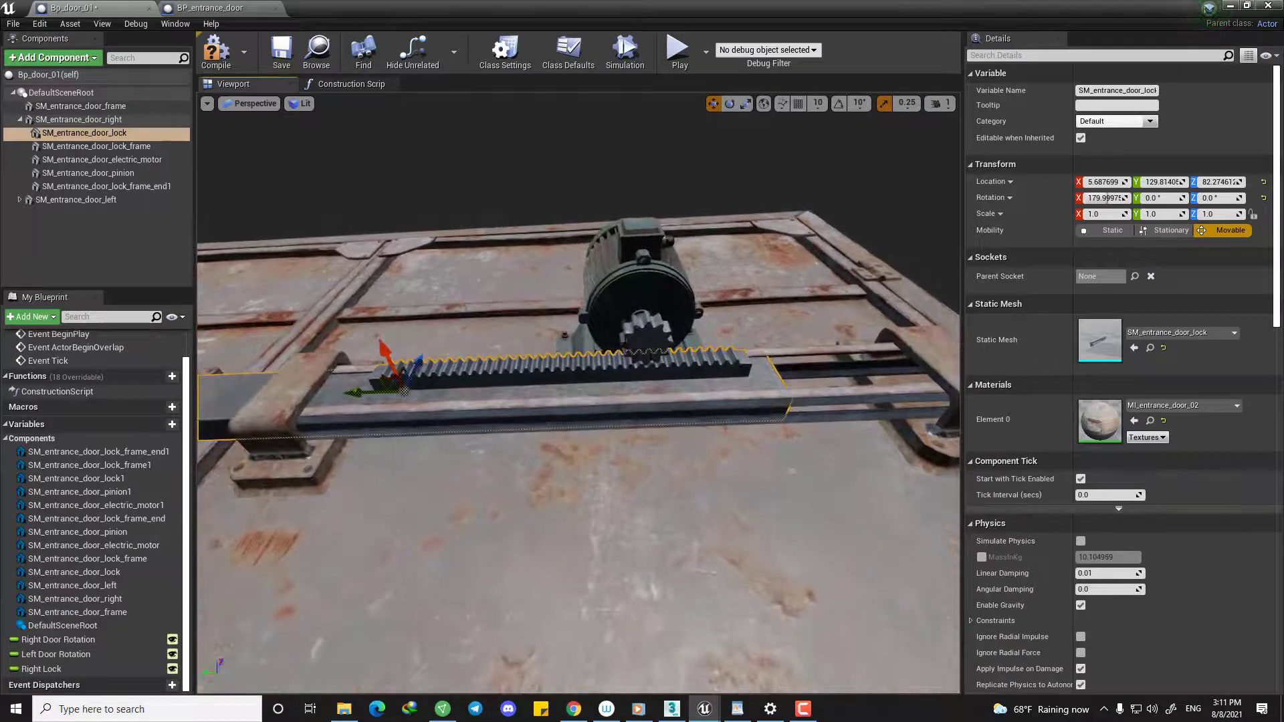
{"action": "key", "text": "w"}
{"action": "key", "text": "d"}
{"action": "right_click_drag", "start_coordinate": [586, 420], "coordinate": [589, 420]}
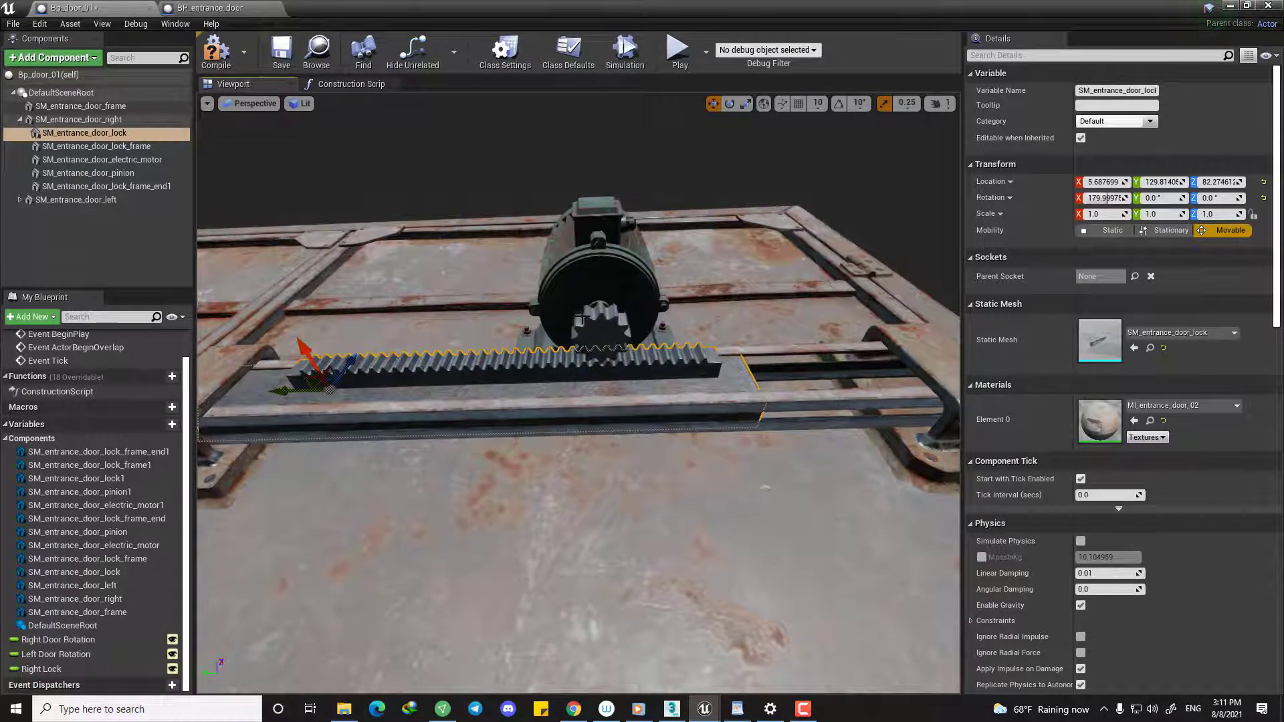
{"action": "key", "text": "w"}
{"action": "right_click_drag", "start_coordinate": [614, 342], "coordinate": [602, 374]}
{"action": "key", "text": "s"}
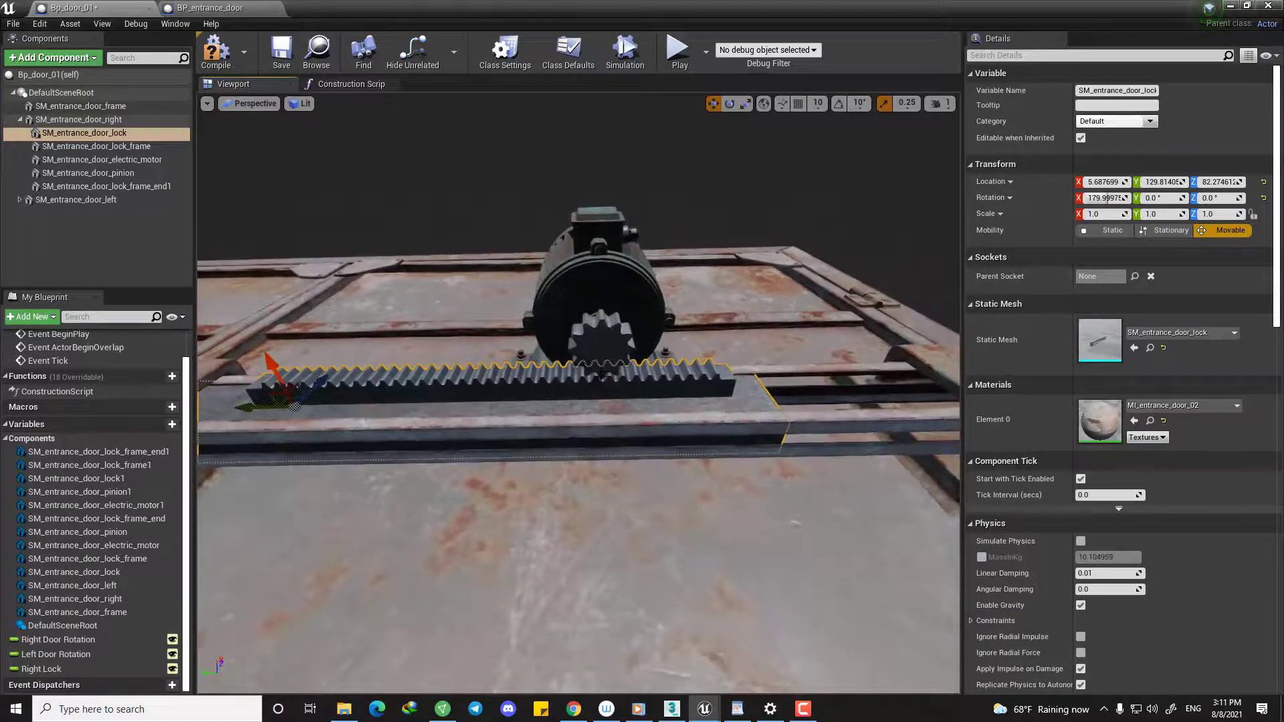
{"action": "right_click_drag", "start_coordinate": [435, 410], "coordinate": [422, 410]}
{"action": "key", "text": "a"}
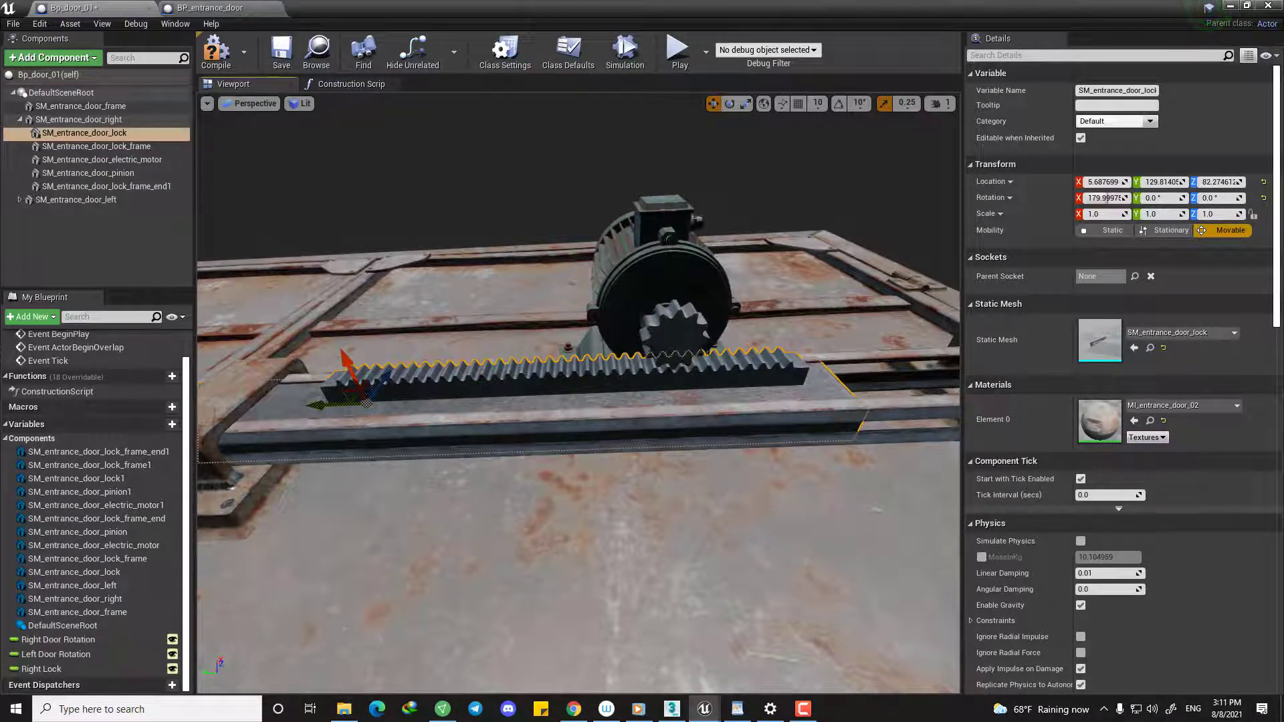
Undo the trial move of the right door's lock.
{"action": "right_click_drag", "start_coordinate": [485, 400], "coordinate": [454, 400]}
{"action": "key", "text": "d"}
{"action": "key", "text": "ctrl+z"}
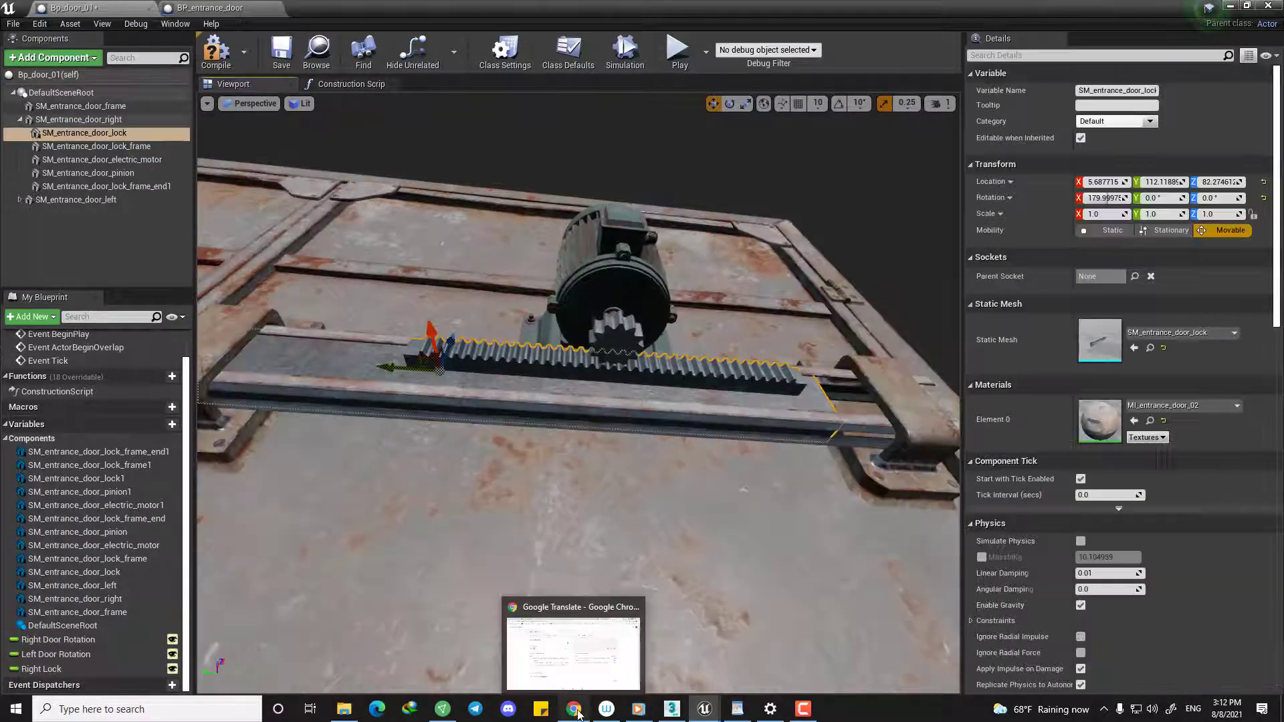
Switch to Chrome and show the "circumference of a circle" search results with the formula.
{"action": "left_click", "coordinate": [576, 711]}
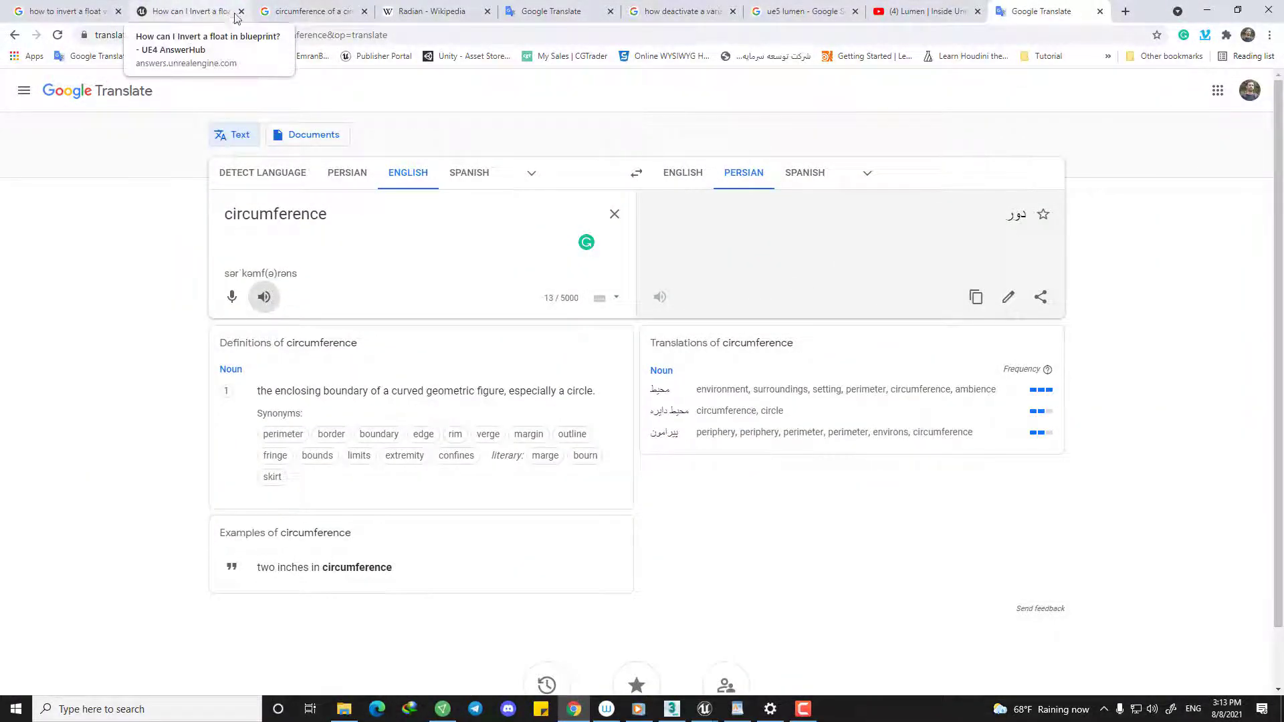
{"action": "left_click", "coordinate": [313, 10]}
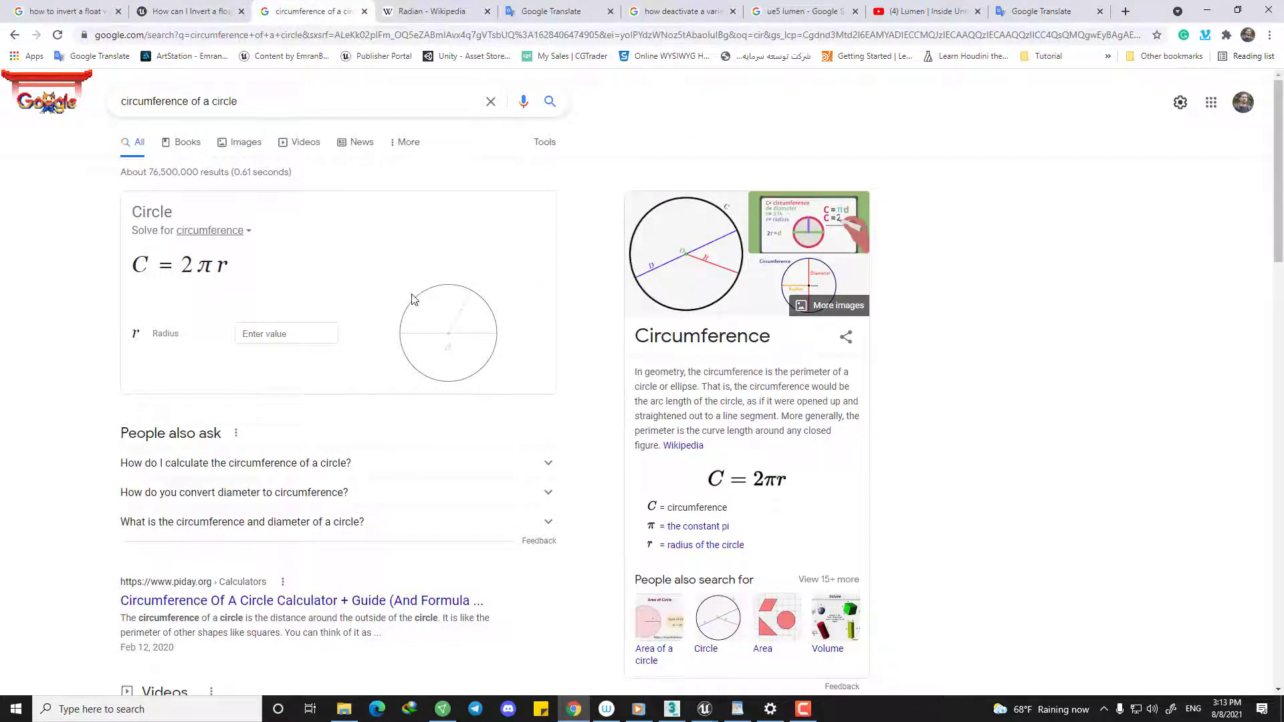
Switch to 3ds Max and inspect the pinion model in a shaded perspective view.
{"action": "left_click", "coordinate": [671, 709]}
{"action": "key", "text": "p"}
{"action": "key", "text": "z"}
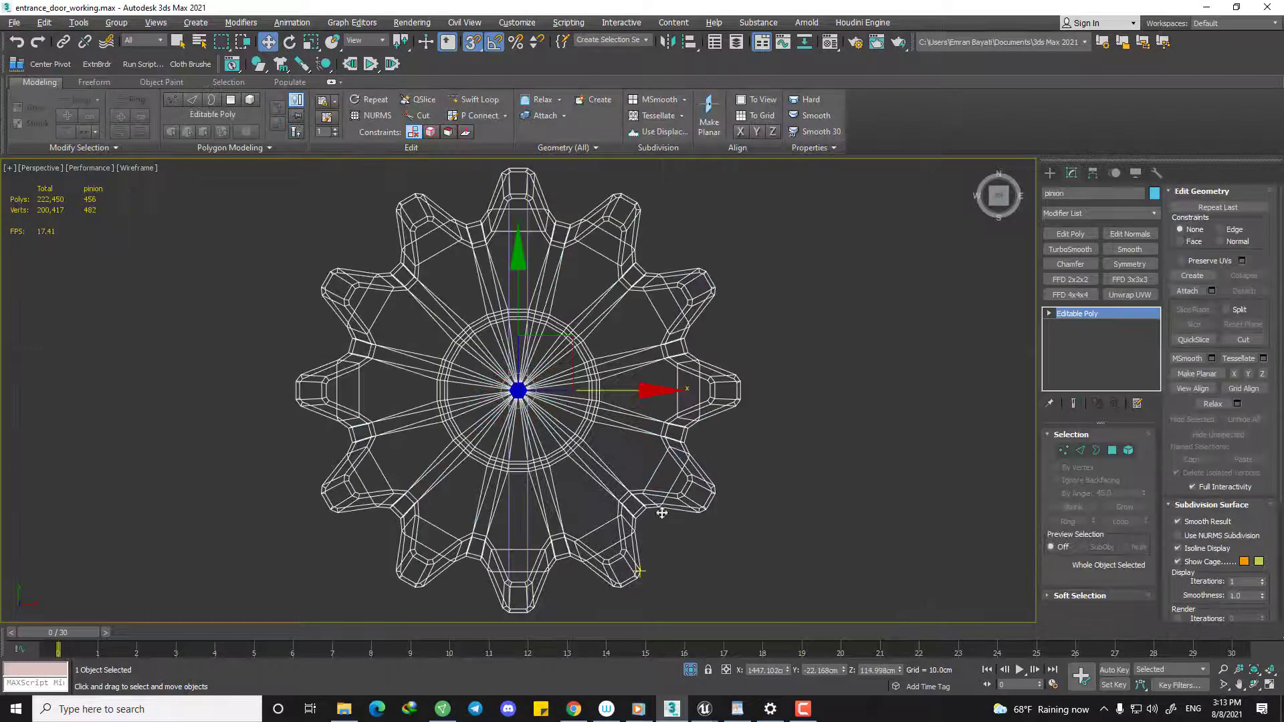
{"action": "middle_click_drag", "start_coordinate": [562, 468], "coordinate": [594, 380], "text": "alt"}
{"action": "scroll", "coordinate": [594, 380], "scroll_direction": "down", "scroll_amount": 3}
{"action": "key", "text": "F3"}
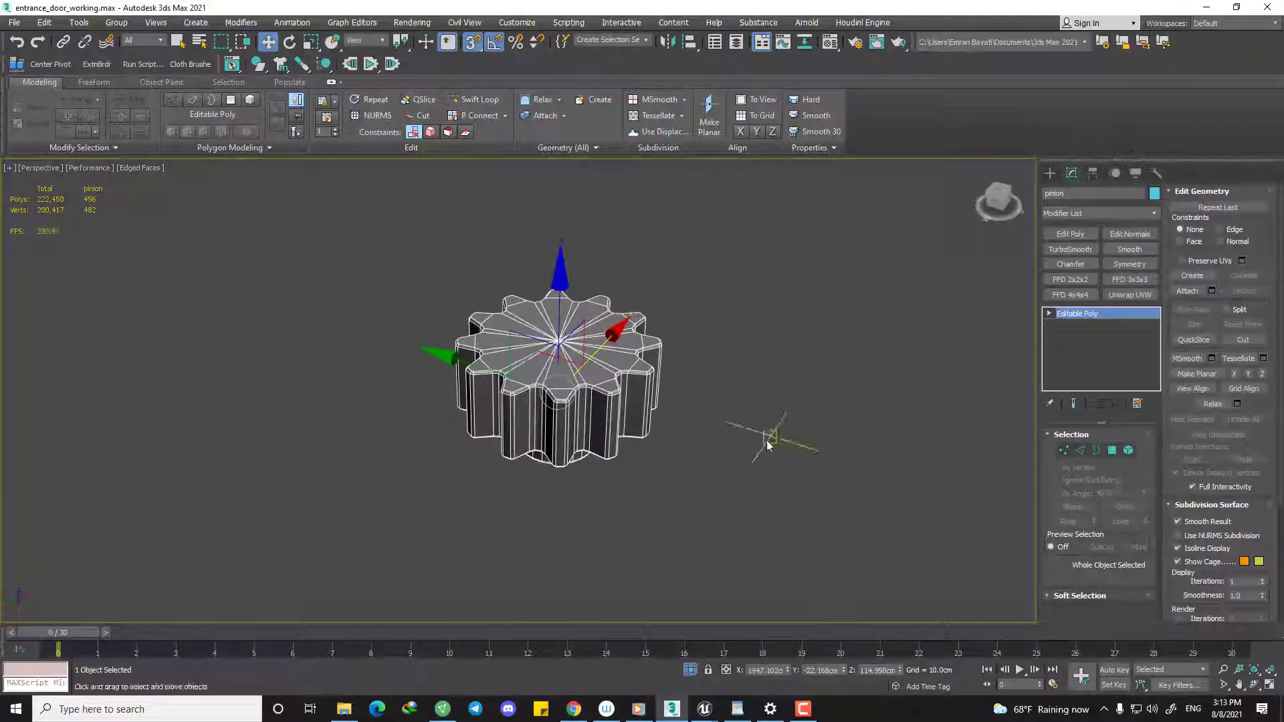
{"action": "left_click", "coordinate": [767, 436]}
{"action": "key", "text": "s"}
{"action": "left_click", "coordinate": [593, 388]}
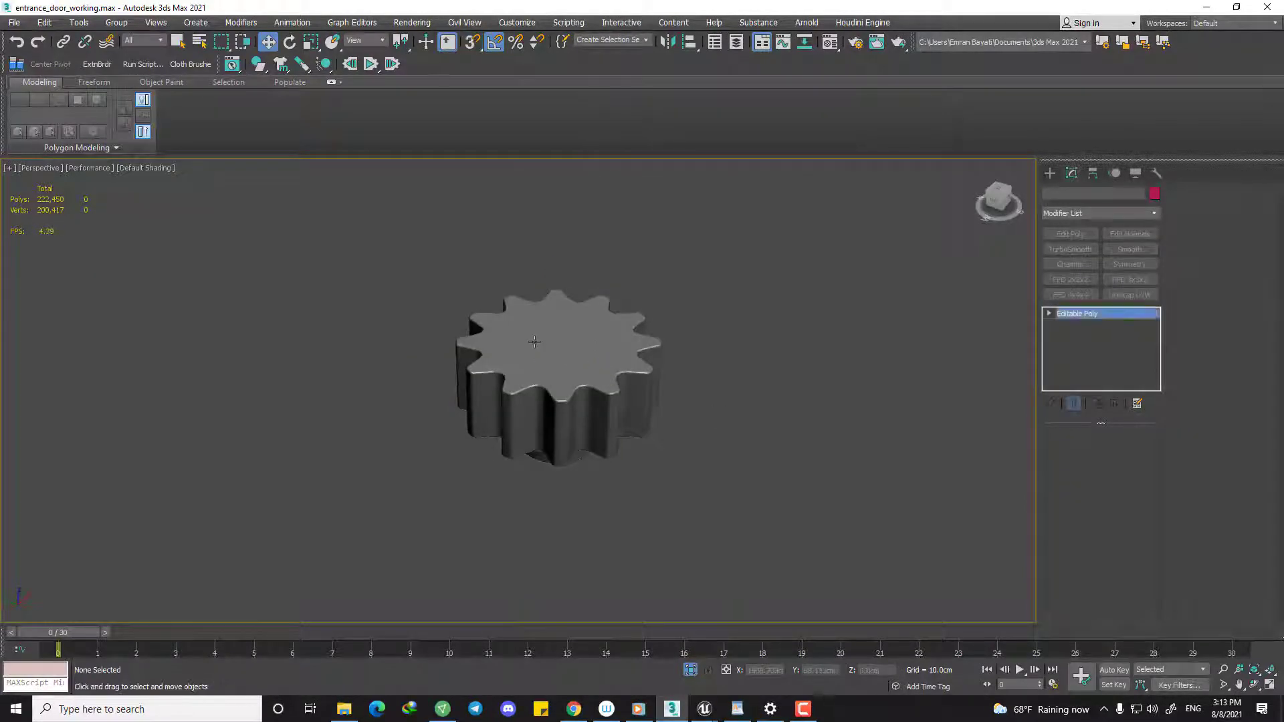
{"action": "middle_click_drag", "start_coordinate": [593, 389], "coordinate": [608, 396], "text": "alt"}
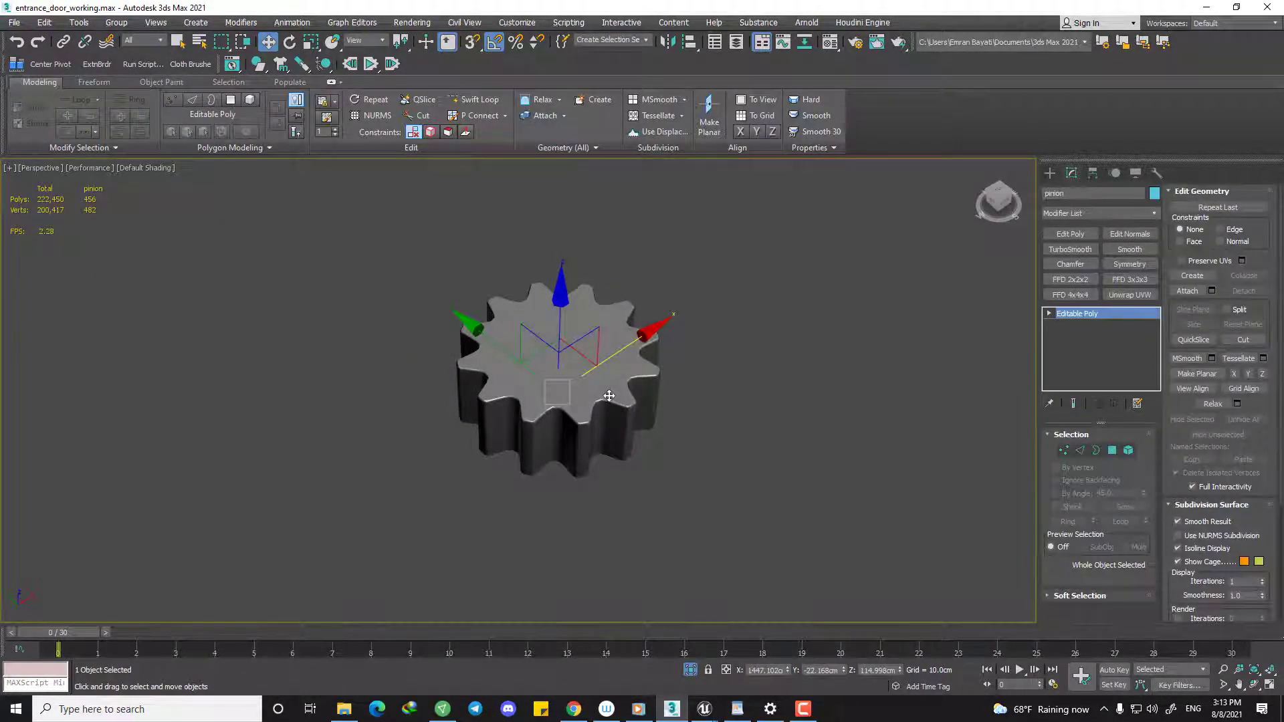
Show the pinion in a wireframe top view and select the box spanning it to read the diameter.
{"action": "key", "text": "t"}
{"action": "key", "text": "z"}
{"action": "left_click", "coordinate": [919, 397]}
{"action": "key", "text": "F3"}
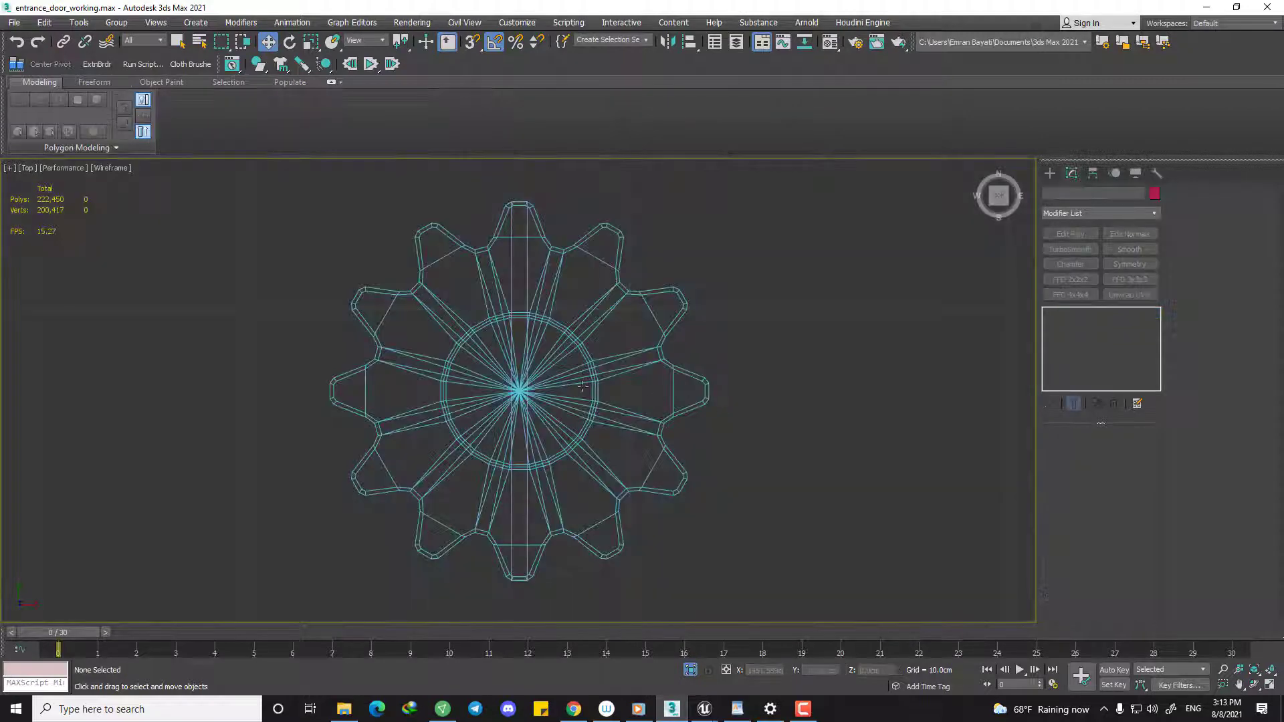
{"action": "scroll", "coordinate": [525, 270], "scroll_direction": "up", "scroll_amount": 3}
{"action": "left_click", "coordinate": [526, 272]}
{"action": "scroll", "coordinate": [544, 271], "scroll_direction": "down", "scroll_amount": 3}
{"action": "middle_click_drag", "start_coordinate": [535, 188], "coordinate": [539, 204]}
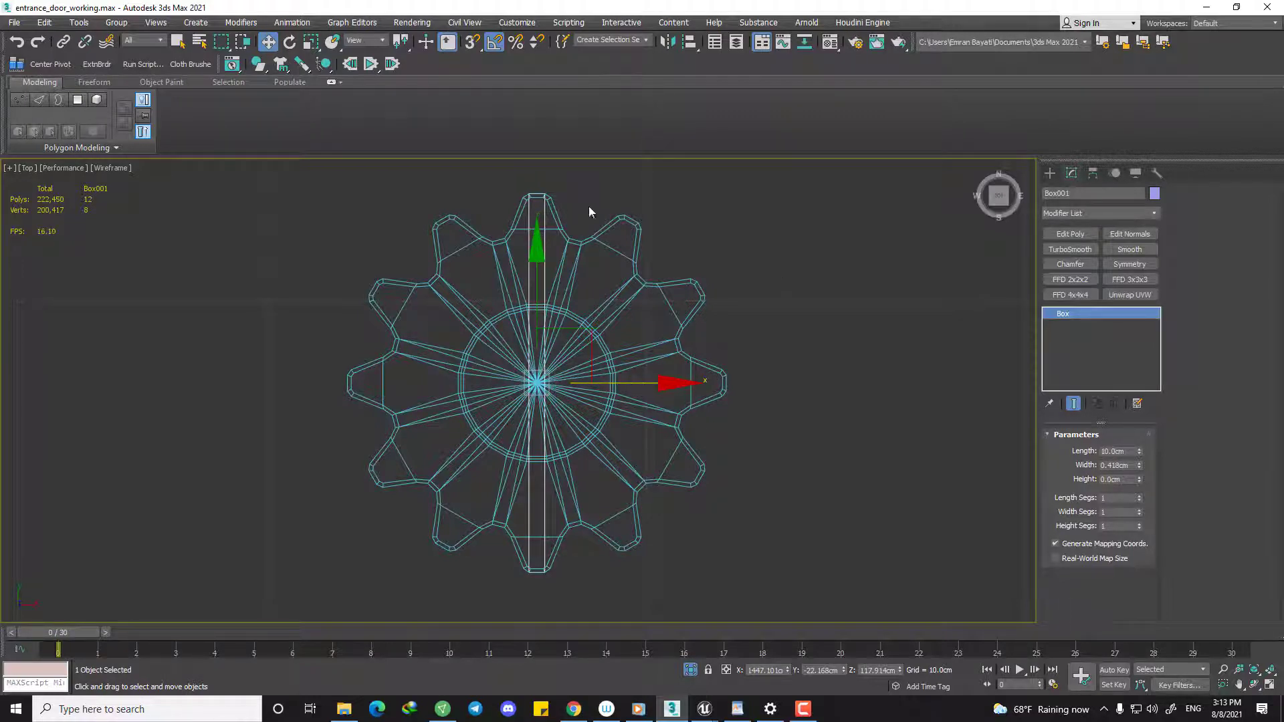
Switch to Chrome and calculate the circumference of a circle with a radius of 5.
{"action": "left_click", "coordinate": [574, 709]}
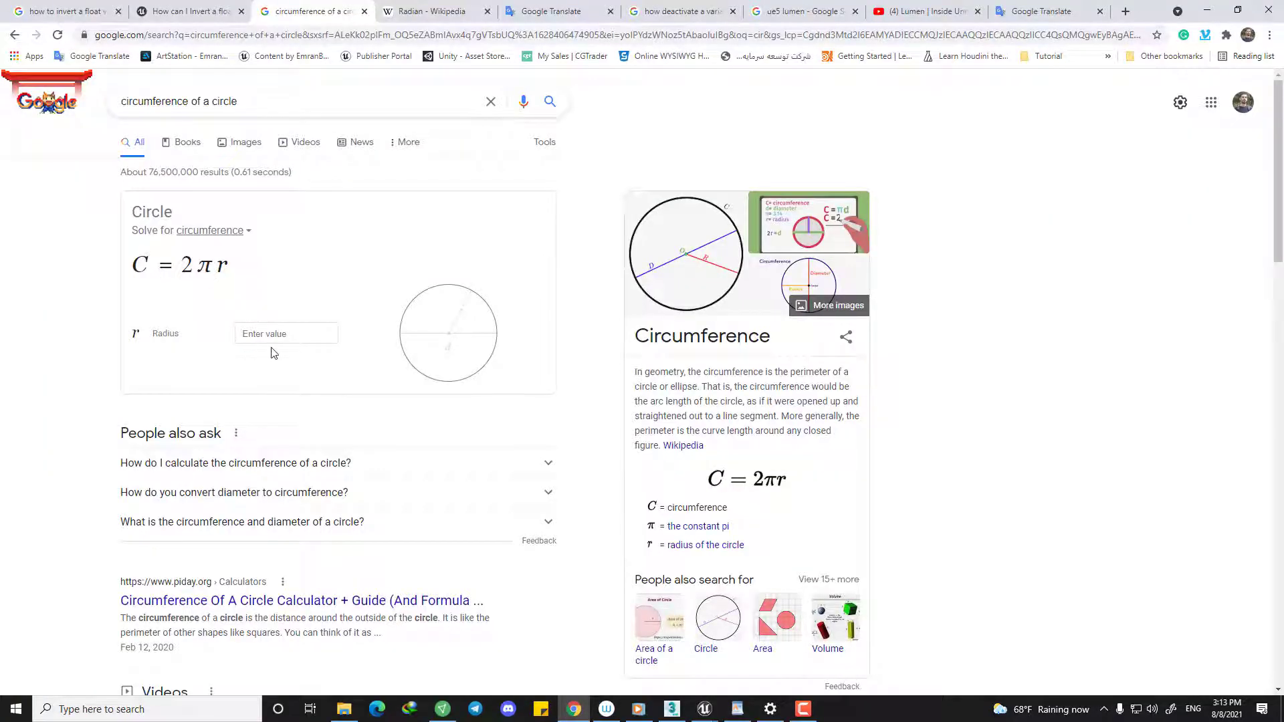
{"action": "left_click", "coordinate": [285, 327]}
{"action": "type", "text": "5"}
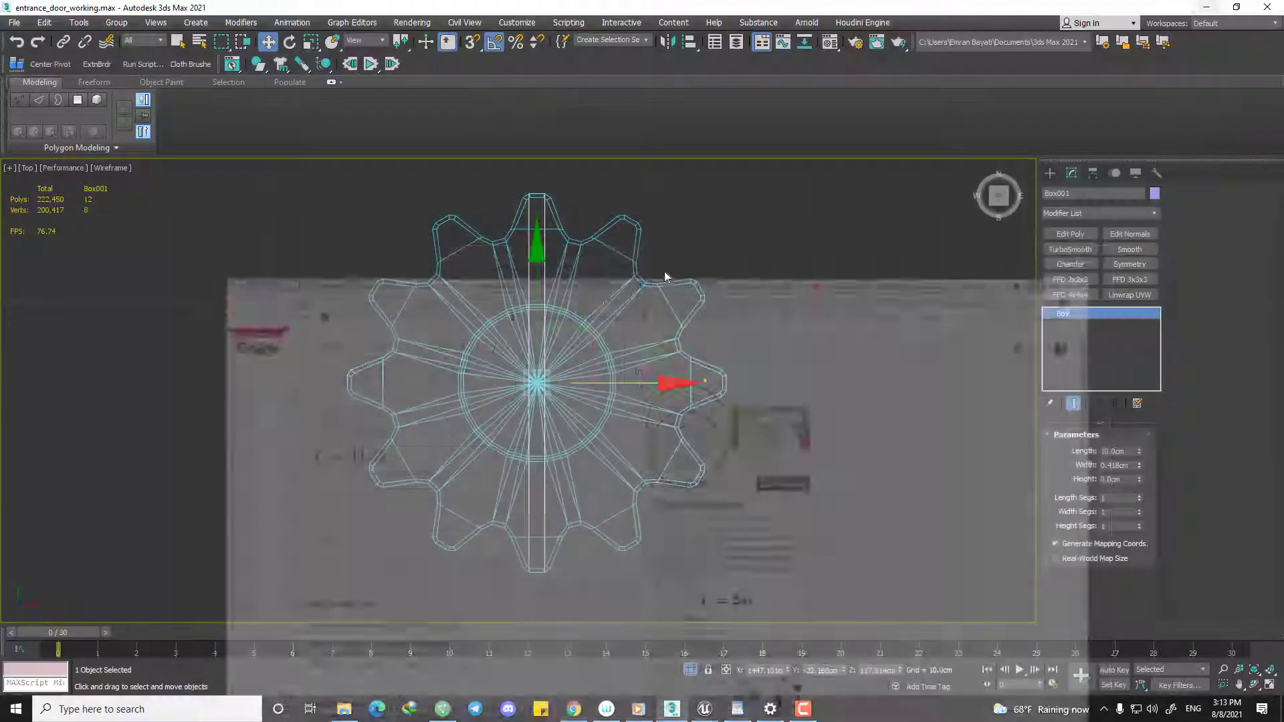
Switch back to Bp_door_01 in Unreal Editor and show its Construction Script graph.
{"action": "left_click", "coordinate": [1207, 10]}
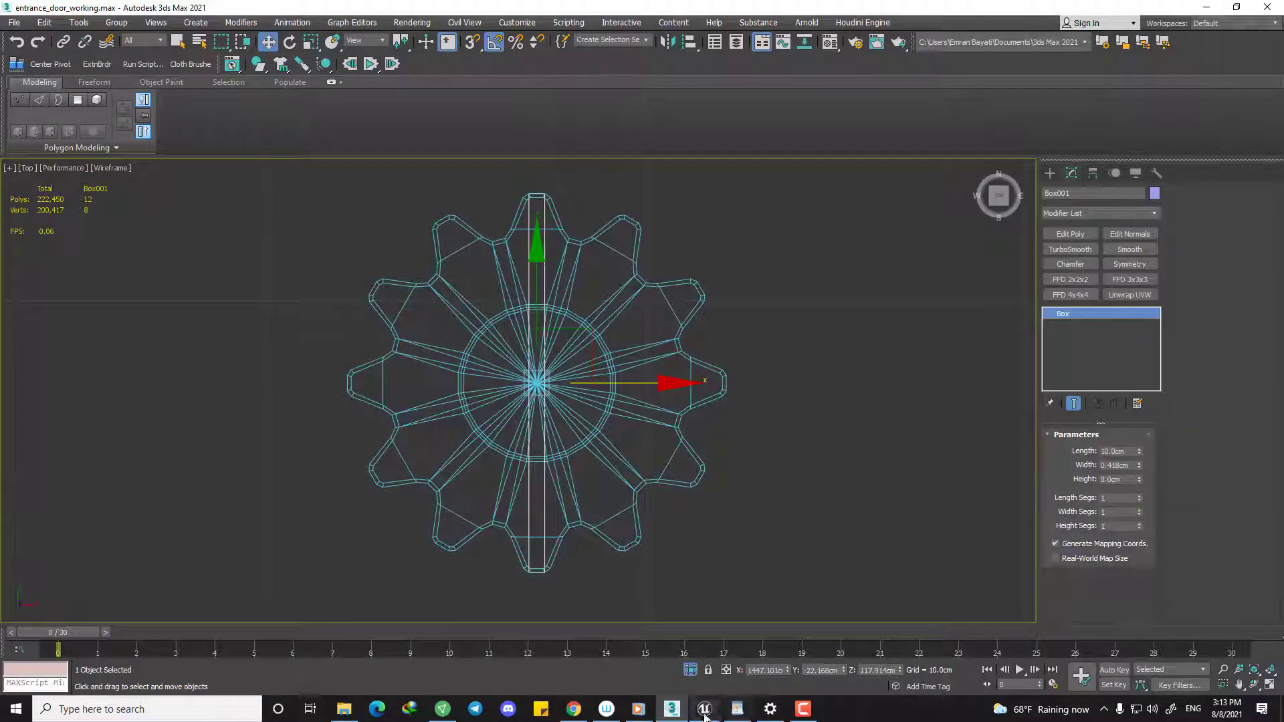
{"action": "mouse_move", "coordinate": [704, 714]}
{"action": "left_click", "coordinate": [844, 660]}
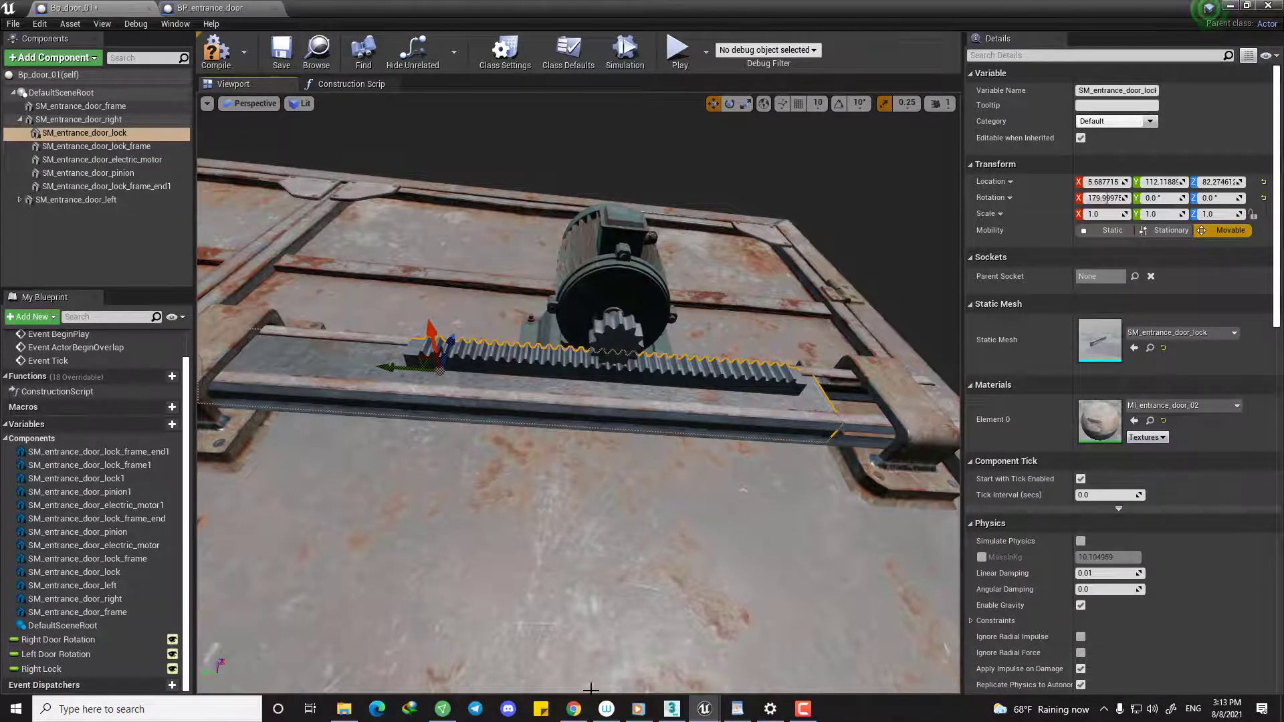
{"action": "left_click", "coordinate": [575, 712]}
{"action": "left_click", "coordinate": [575, 713]}
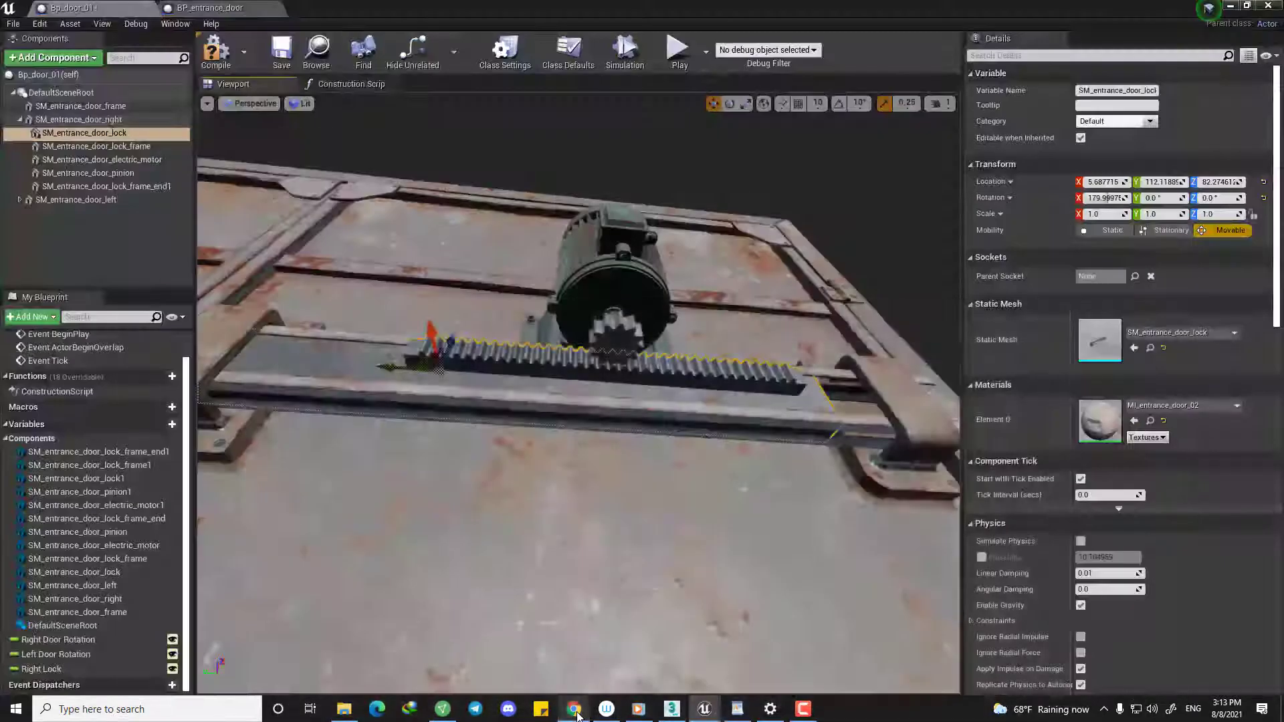
{"action": "left_click", "coordinate": [332, 84]}
Move the Right Lock node lower and add a second float * float node fed by its output.
{"action": "right_click_drag", "start_coordinate": [555, 305], "coordinate": [559, 261]}
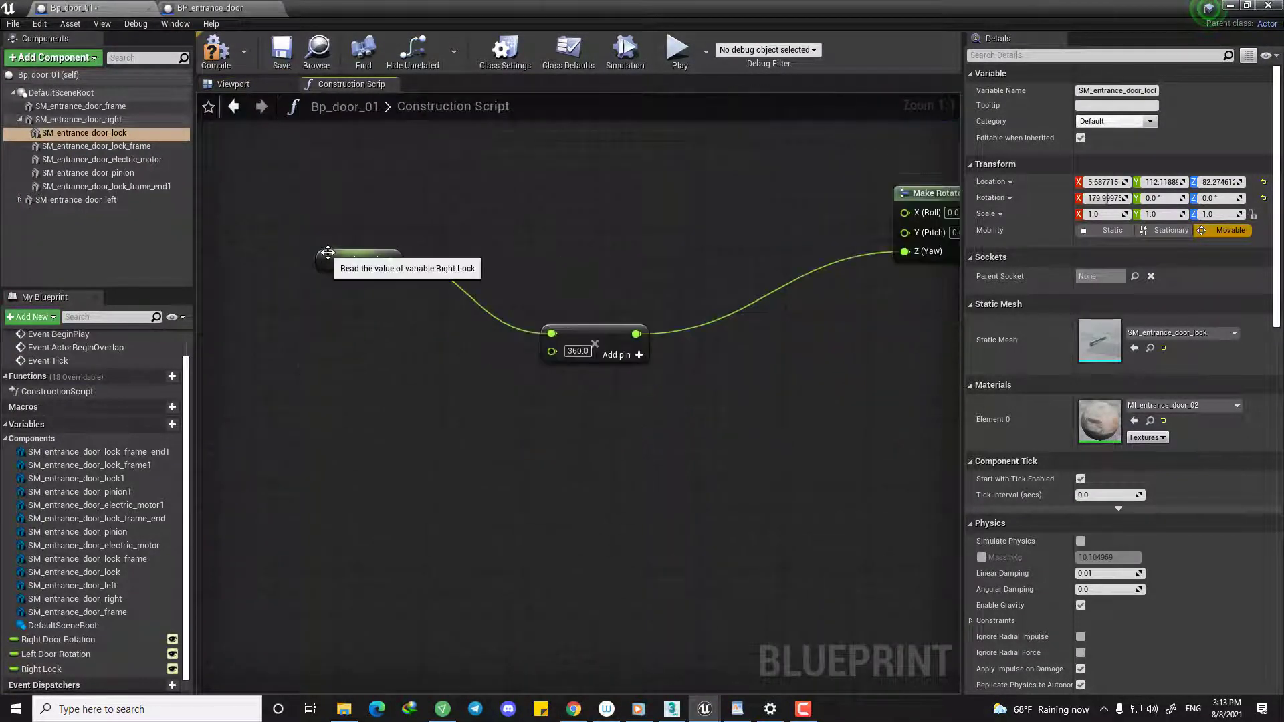
{"action": "left_click_drag", "start_coordinate": [326, 253], "coordinate": [305, 381]}
{"action": "right_click_drag", "start_coordinate": [408, 444], "coordinate": [424, 370]}
{"action": "left_click_drag", "start_coordinate": [383, 312], "coordinate": [511, 460]}
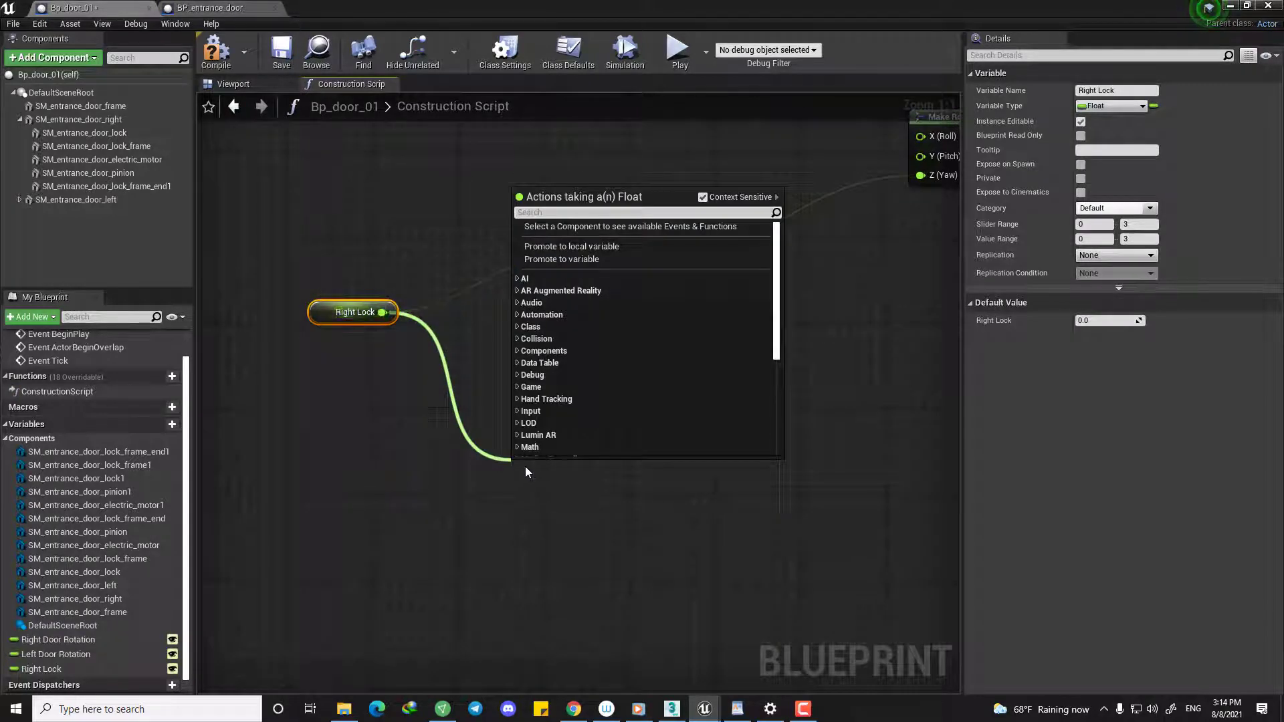
{"action": "type", "text": "mul"}
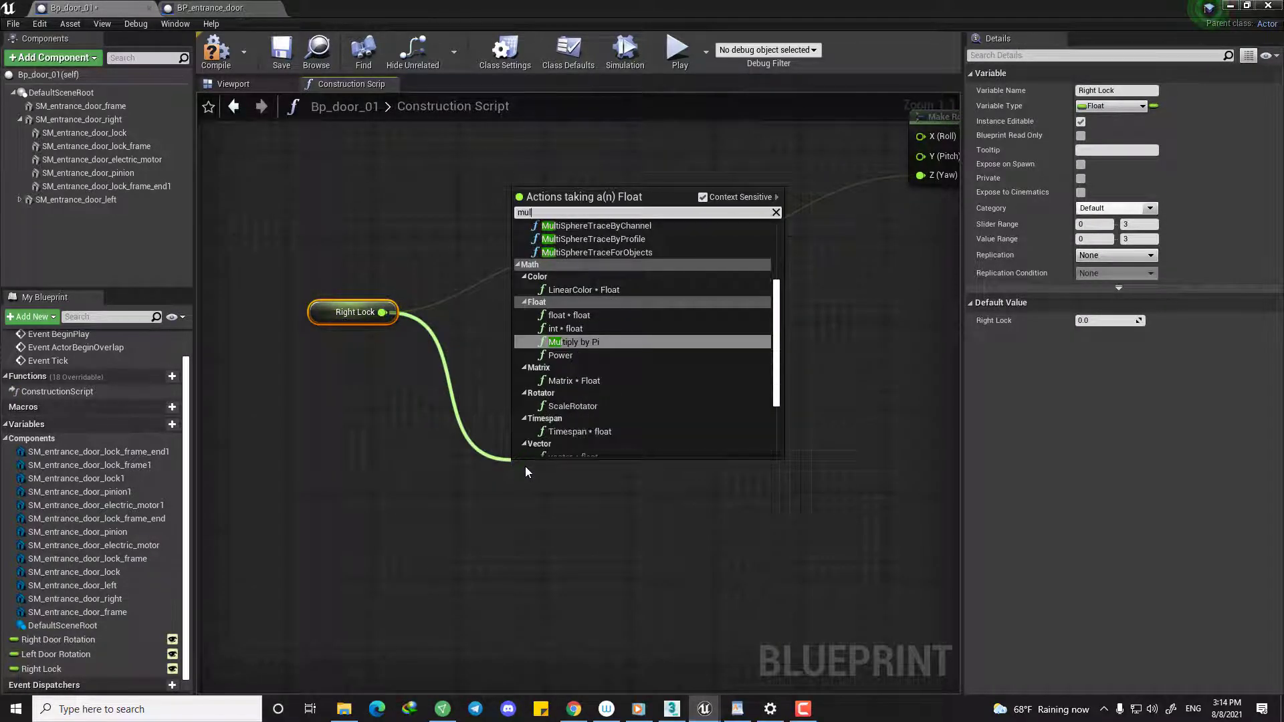
{"action": "type", "text": "ti"}
{"action": "key", "text": "Up"}
{"action": "key", "text": "Up"}
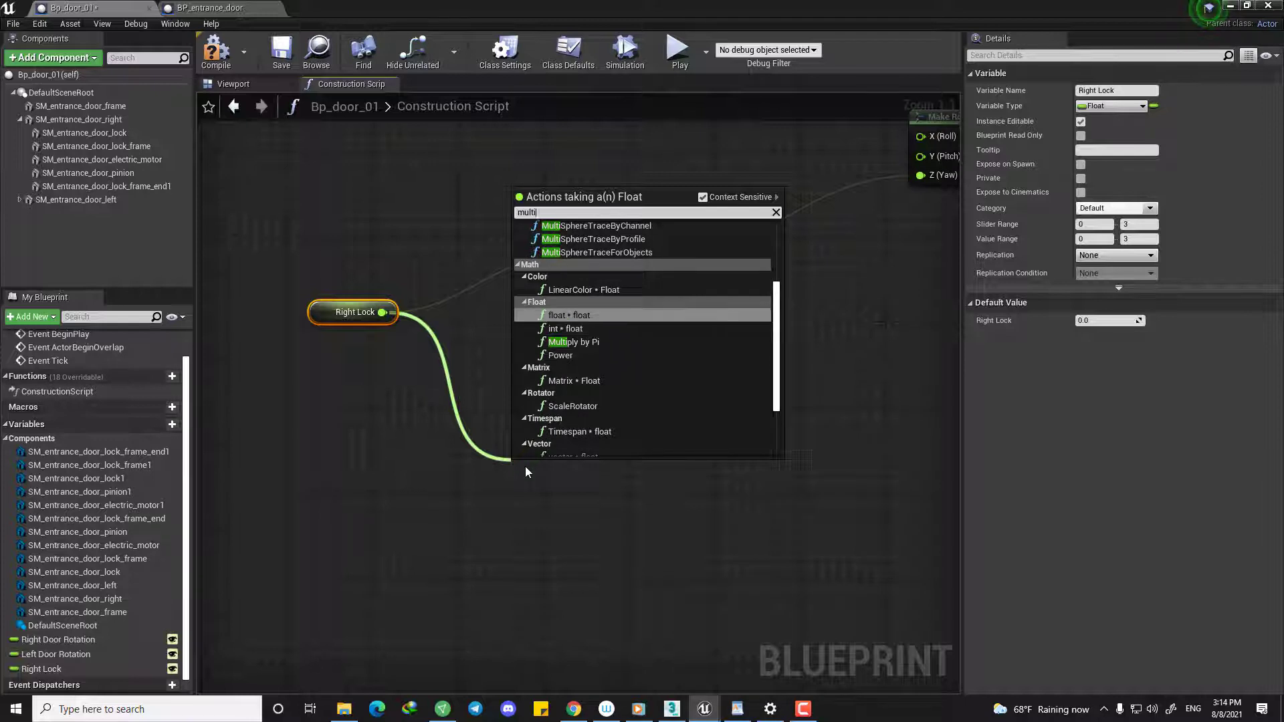
{"action": "key", "text": "Return"}
Set the second factor of the new multiply node to 31.42.
{"action": "left_click_drag", "start_coordinate": [545, 458], "coordinate": [574, 368]}
{"action": "left_click", "coordinate": [545, 489]}
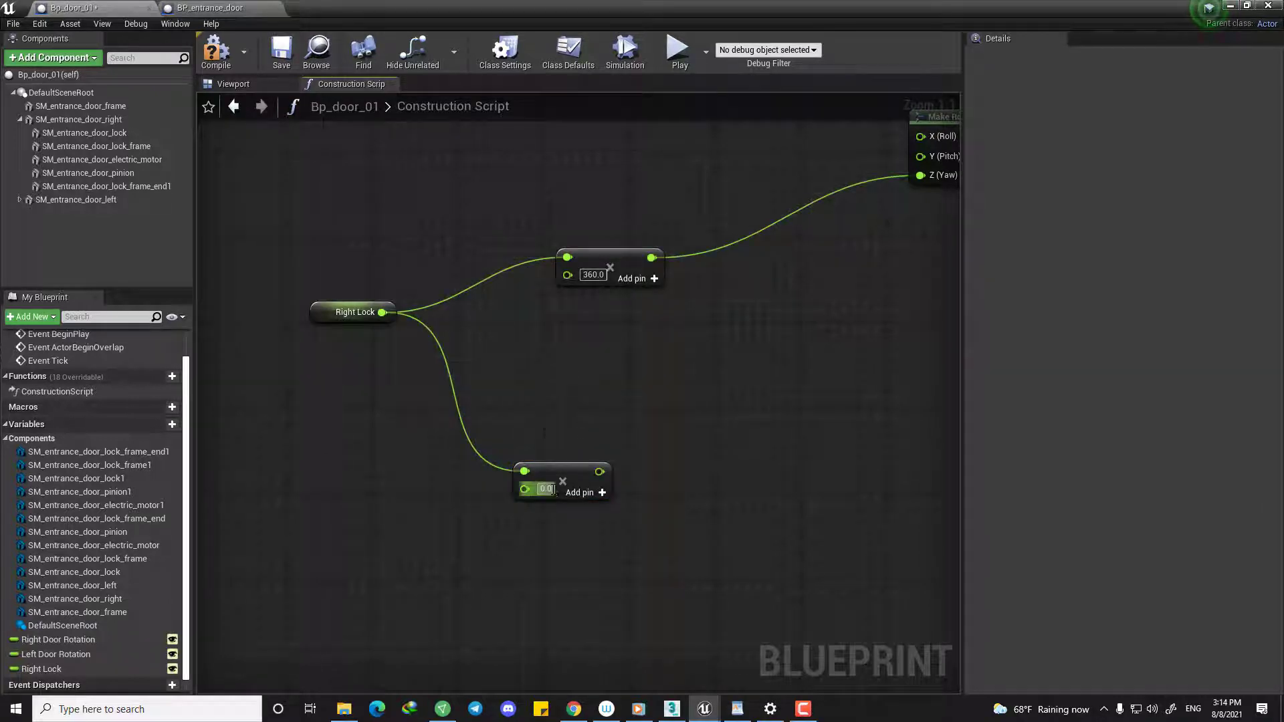
{"action": "type", "text": "31.42"}
{"action": "right_click_drag", "start_coordinate": [383, 402], "coordinate": [445, 404]}
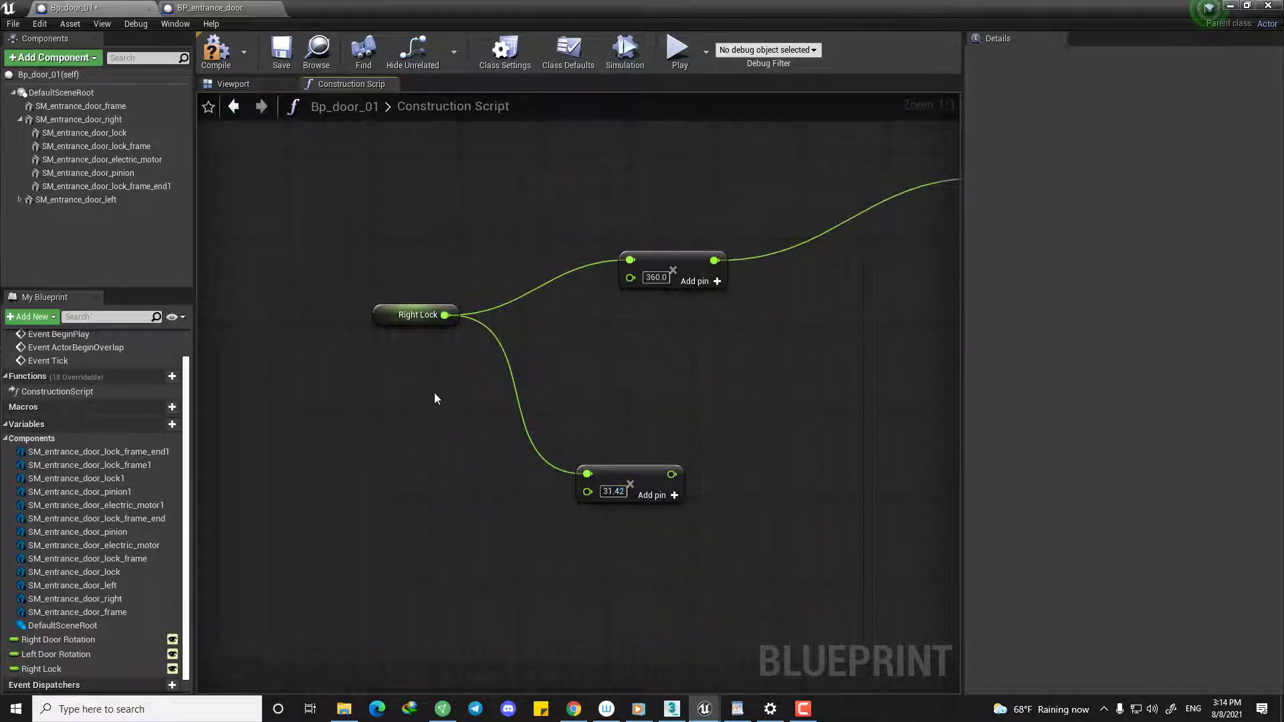
{"action": "left_click", "coordinate": [412, 315]}
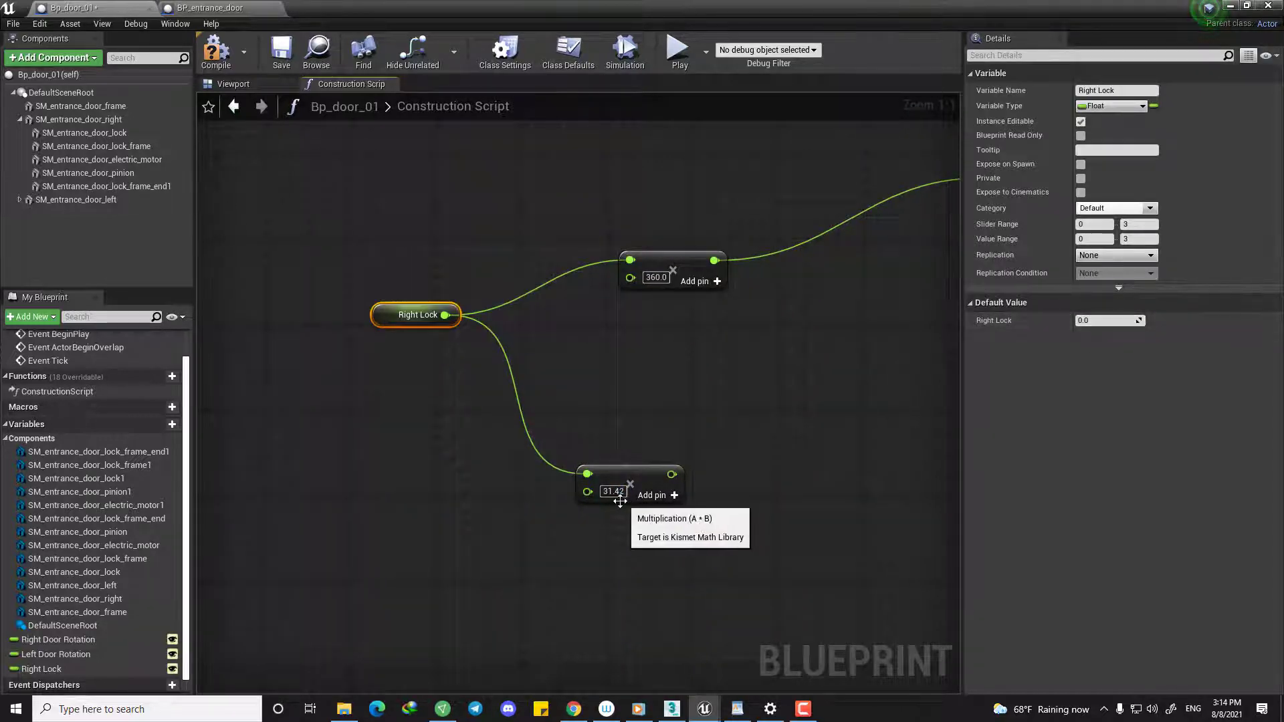
{"action": "right_click_drag", "start_coordinate": [618, 514], "coordinate": [593, 506]}
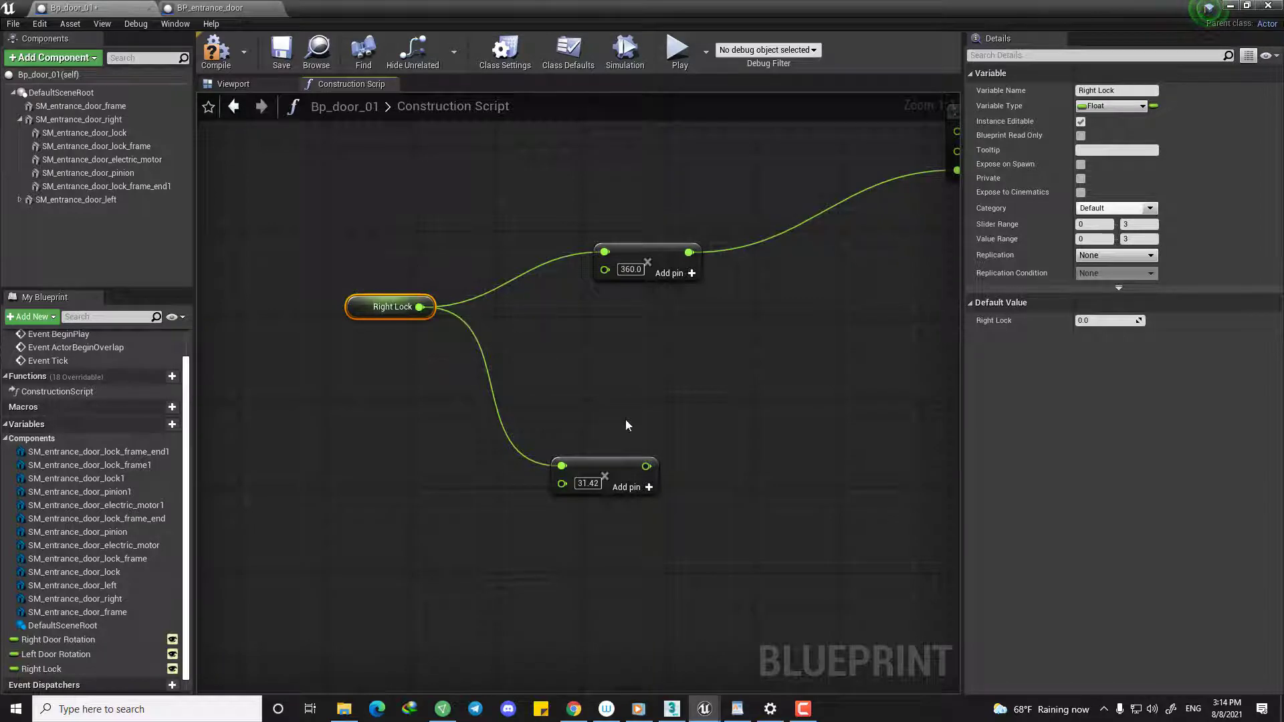
{"action": "right_click_drag", "start_coordinate": [563, 368], "coordinate": [561, 425]}
{"action": "scroll", "coordinate": [561, 425], "scroll_direction": "down", "scroll_amount": 4}
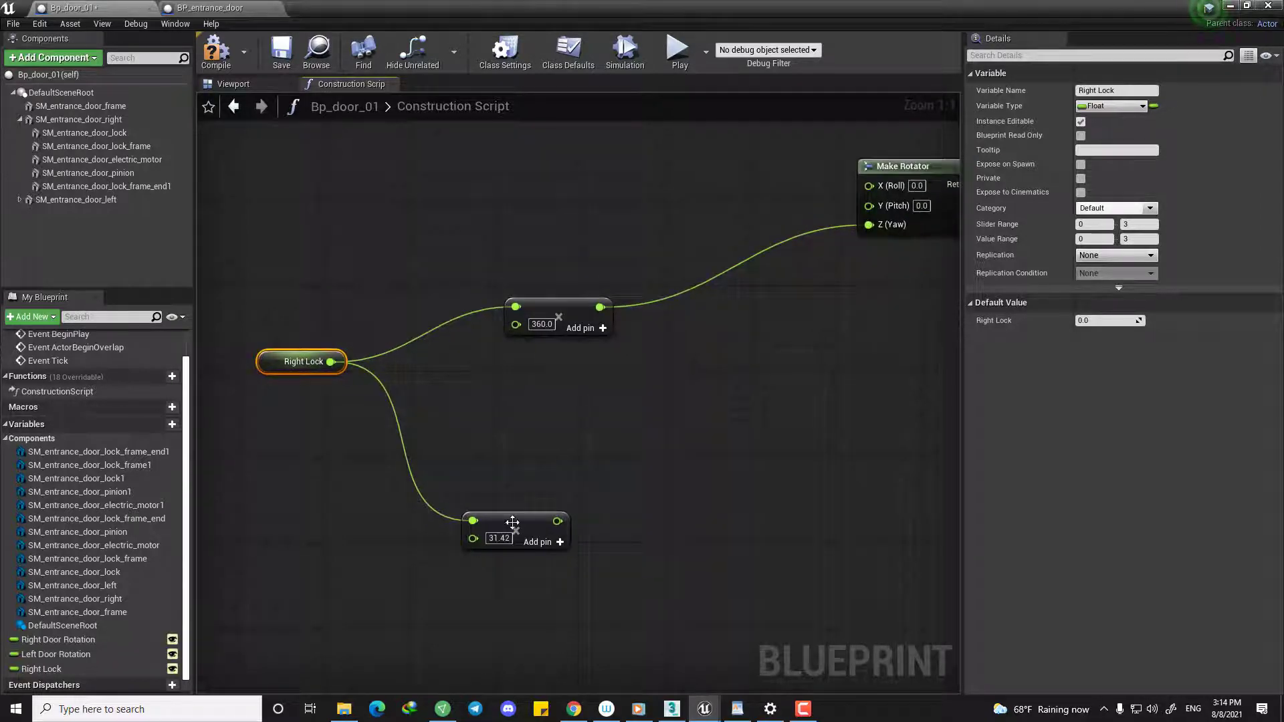
{"action": "scroll", "coordinate": [546, 491], "scroll_direction": "up", "scroll_amount": 3}
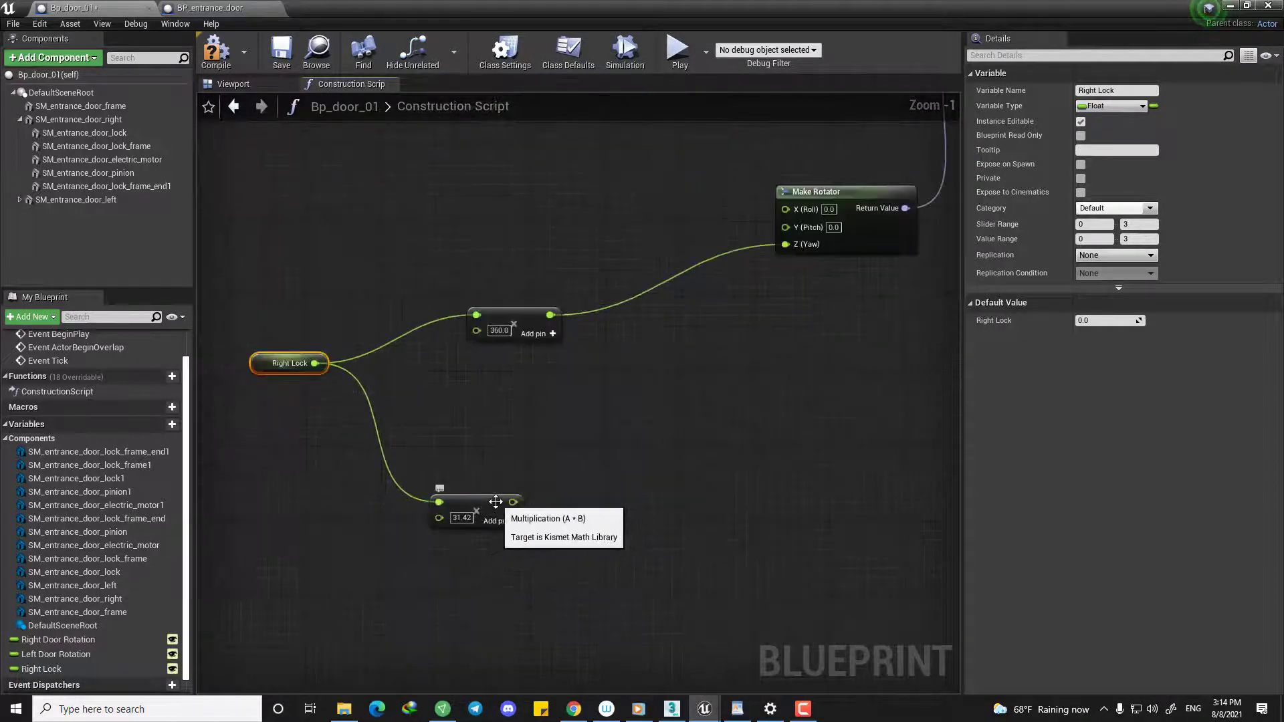
{"action": "left_click", "coordinate": [488, 494]}
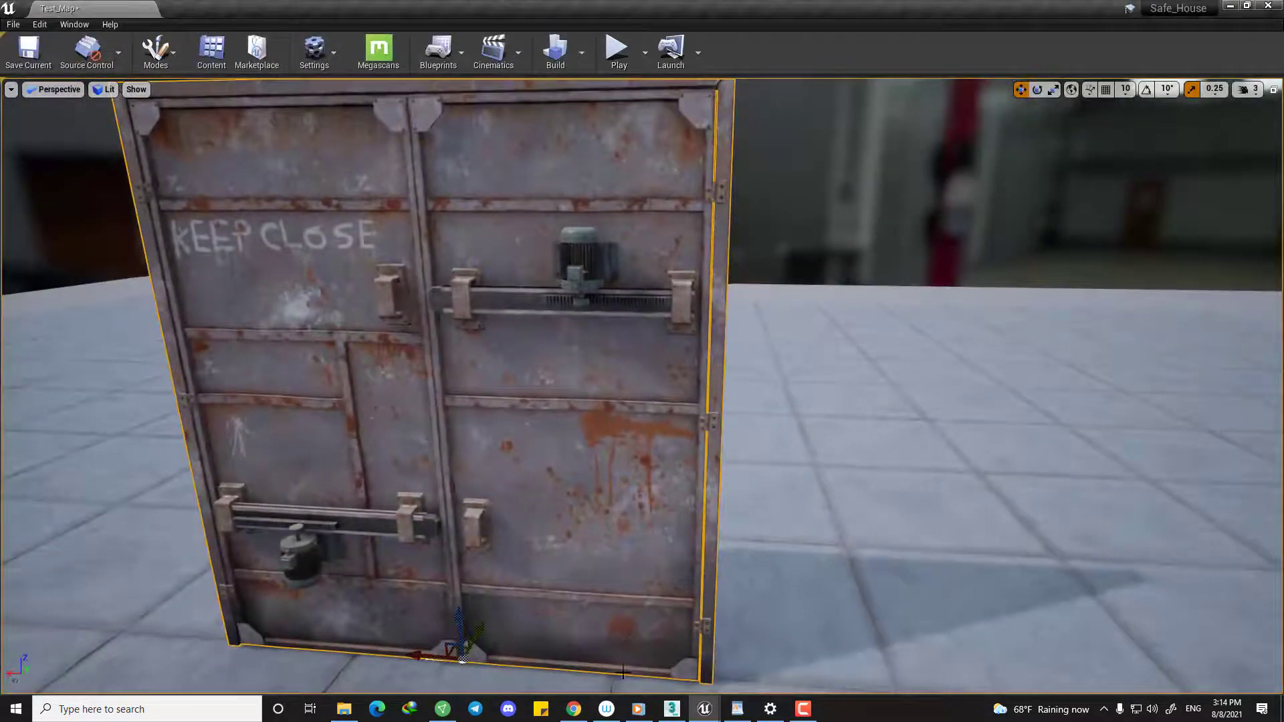
In the Bp_door_01 viewport, try sliding the right door's lock along its Y axis, and undo the move.
{"action": "mouse_move", "coordinate": [705, 709]}
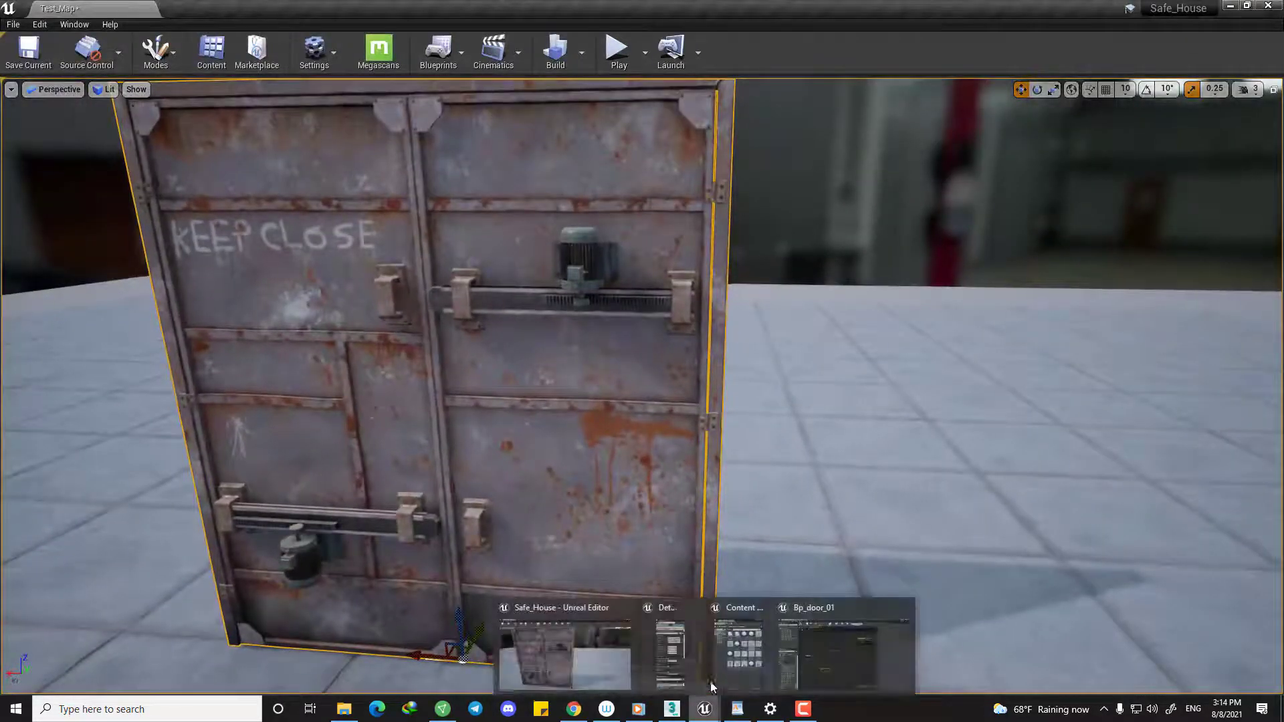
{"action": "left_click", "coordinate": [814, 660]}
{"action": "left_click", "coordinate": [233, 83]}
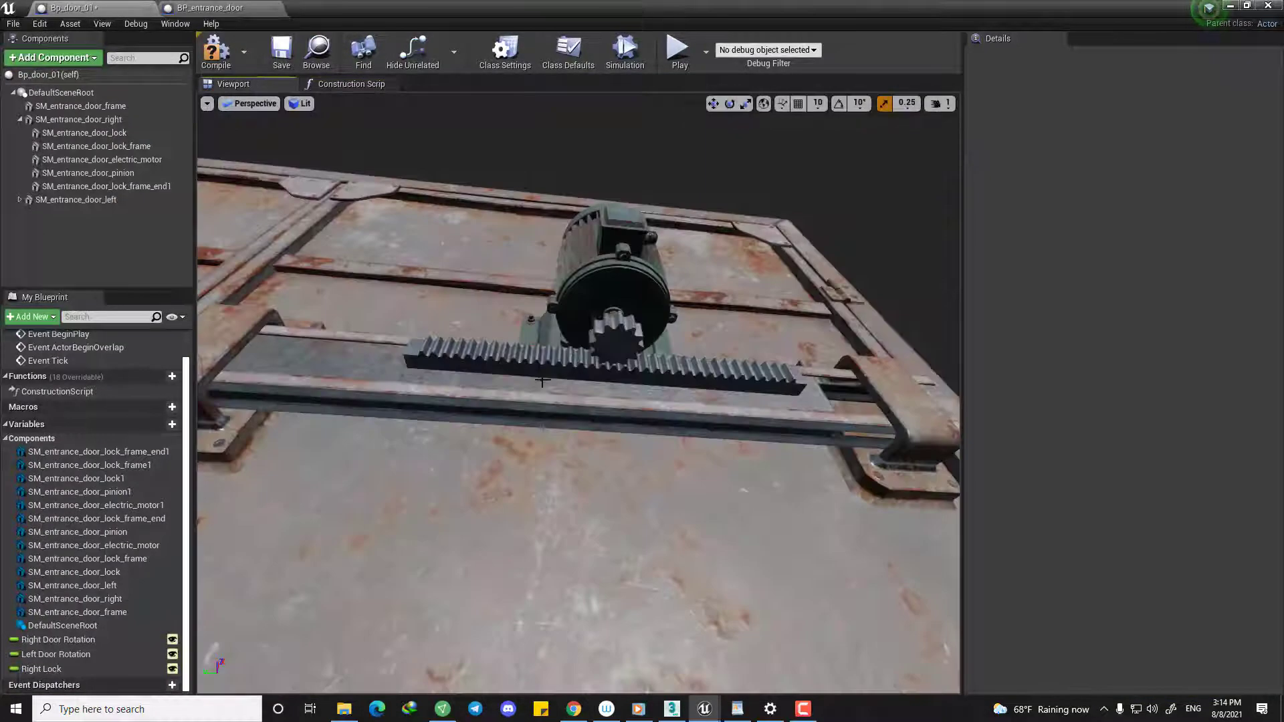
{"action": "left_click", "coordinate": [431, 368]}
{"action": "left_click_drag", "start_coordinate": [431, 368], "coordinate": [322, 364]}
{"action": "right_click_drag", "start_coordinate": [322, 364], "coordinate": [381, 365]}
{"action": "key", "text": "ctrl+z"}
{"action": "left_click", "coordinate": [85, 133]}
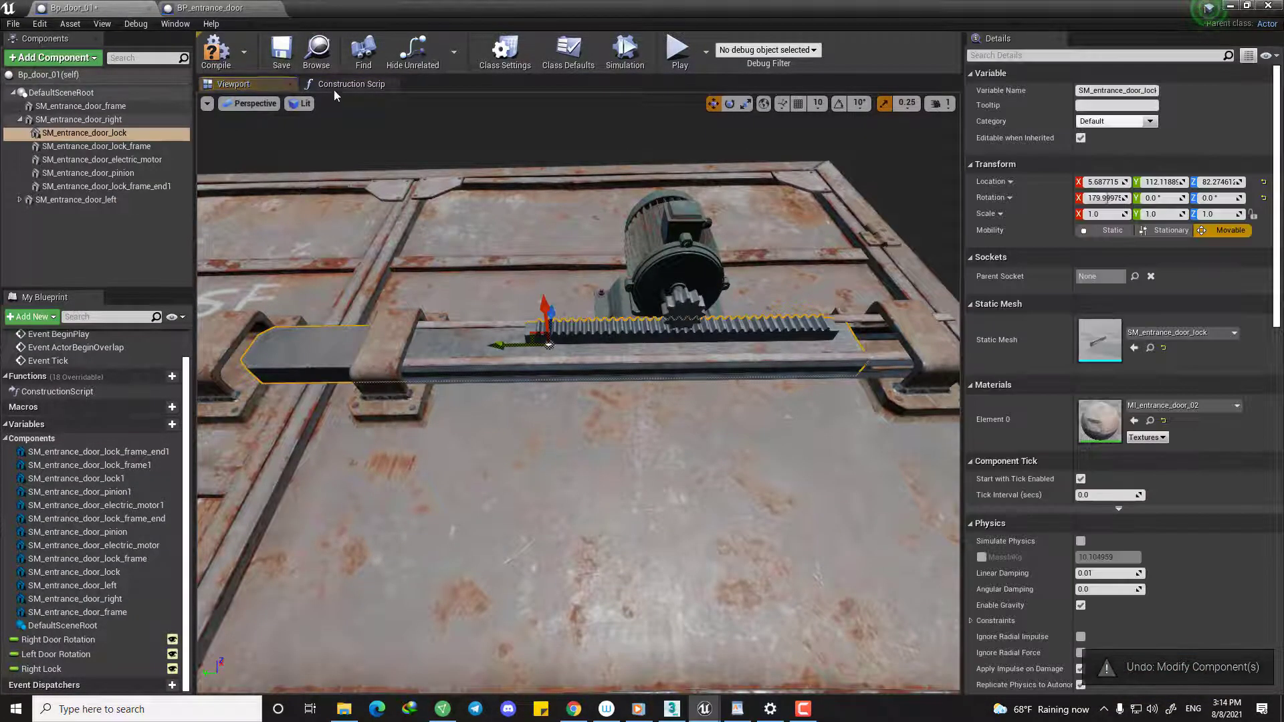
Review the Bp_door_01 Construction Script and bring up the BP_entrance_door graph as a reference for the Right Lock wiring.
{"action": "left_click", "coordinate": [351, 84]}
{"action": "scroll", "coordinate": [515, 485], "scroll_direction": "down", "scroll_amount": 3}
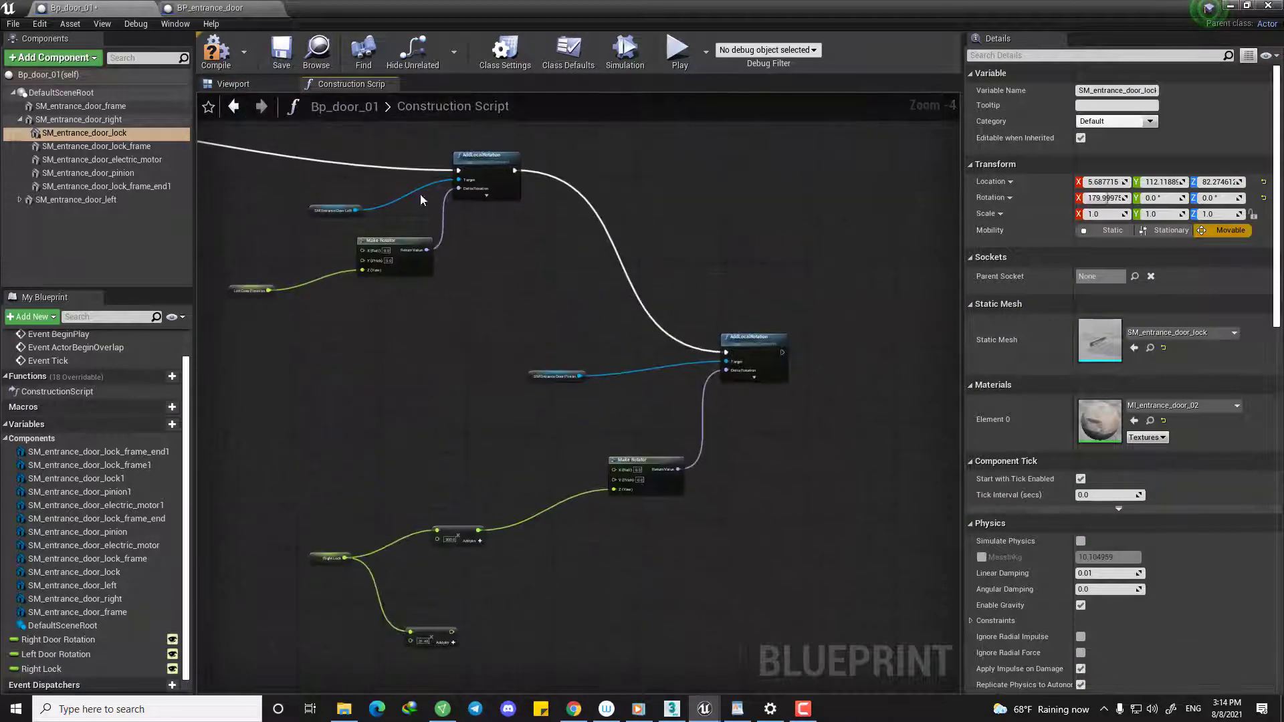
{"action": "left_click", "coordinate": [210, 7]}
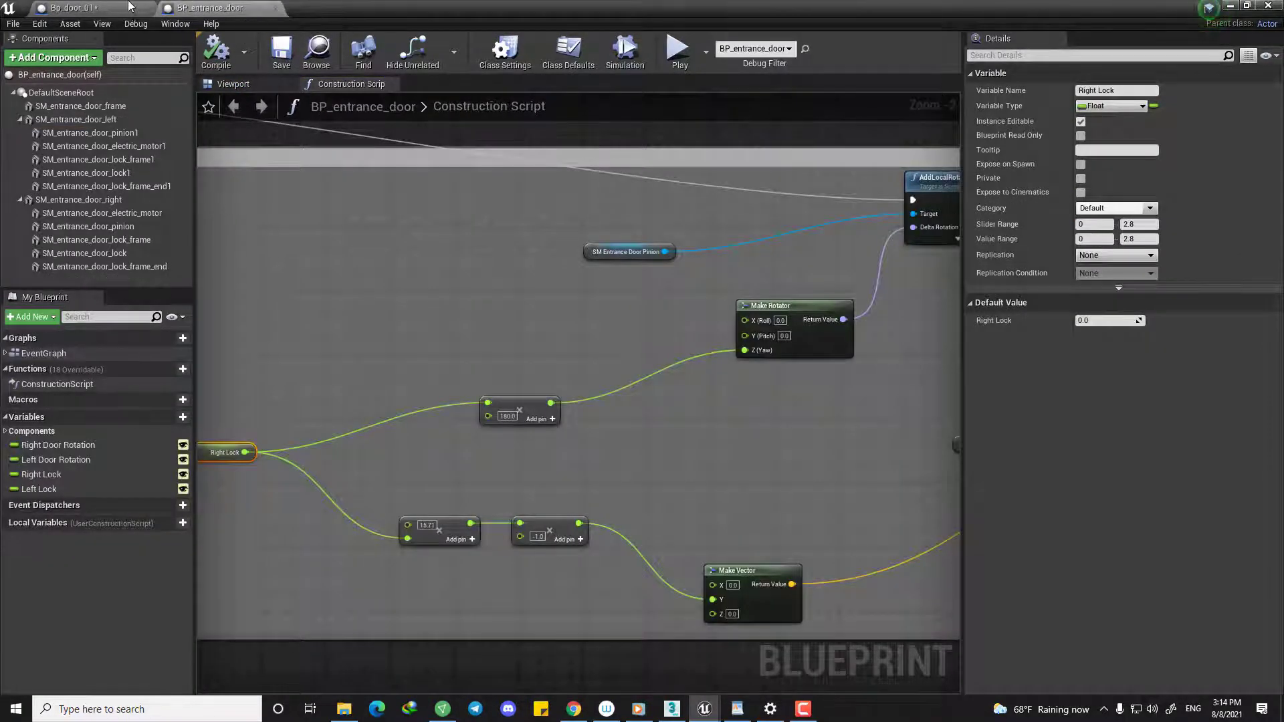
In the Bp_door_01 viewport, slide the right door's lock along Y to about 99.01 so its rack teeth mesh with the pinion.
{"action": "left_click", "coordinate": [75, 8]}
{"action": "left_click", "coordinate": [256, 83]}
{"action": "mouse_move", "coordinate": [570, 368]}
{"action": "right_mouse_down"}
{"action": "mouse_move", "coordinate": [545, 382]}
{"action": "mouse_move", "coordinate": [570, 368]}
{"action": "right_mouse_up"}
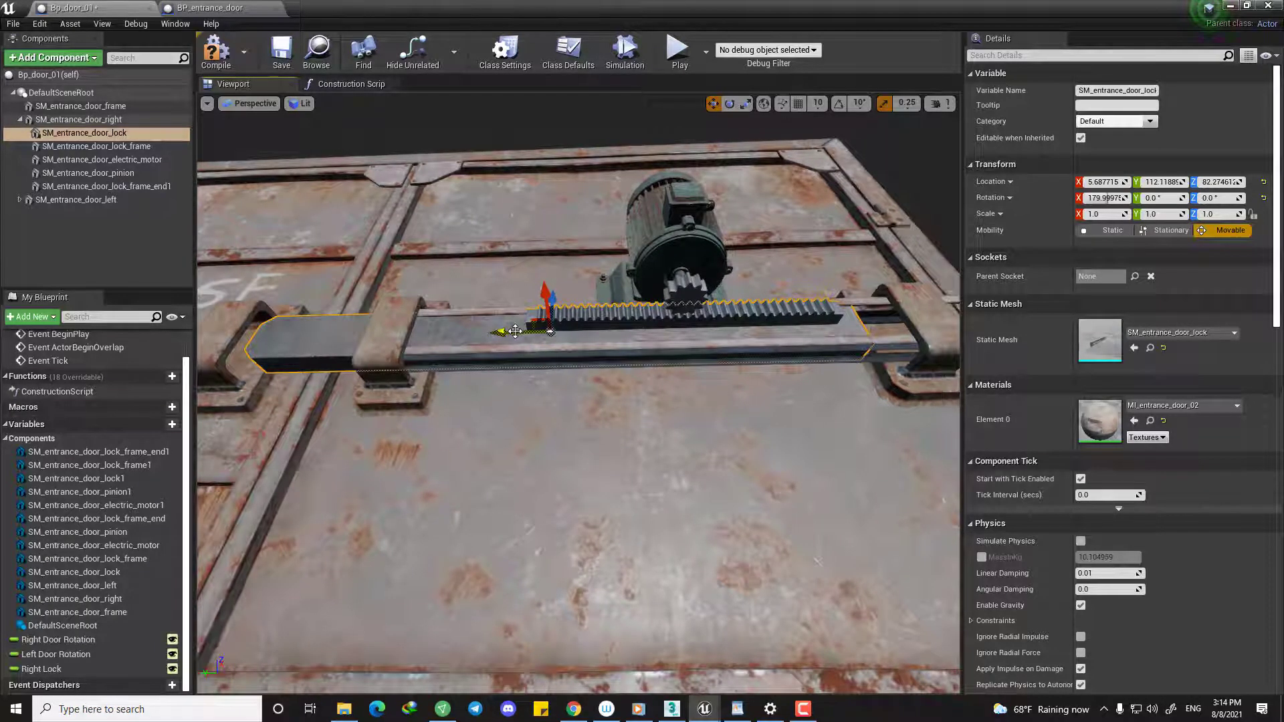
{"action": "left_click_drag", "start_coordinate": [515, 331], "coordinate": [569, 338]}
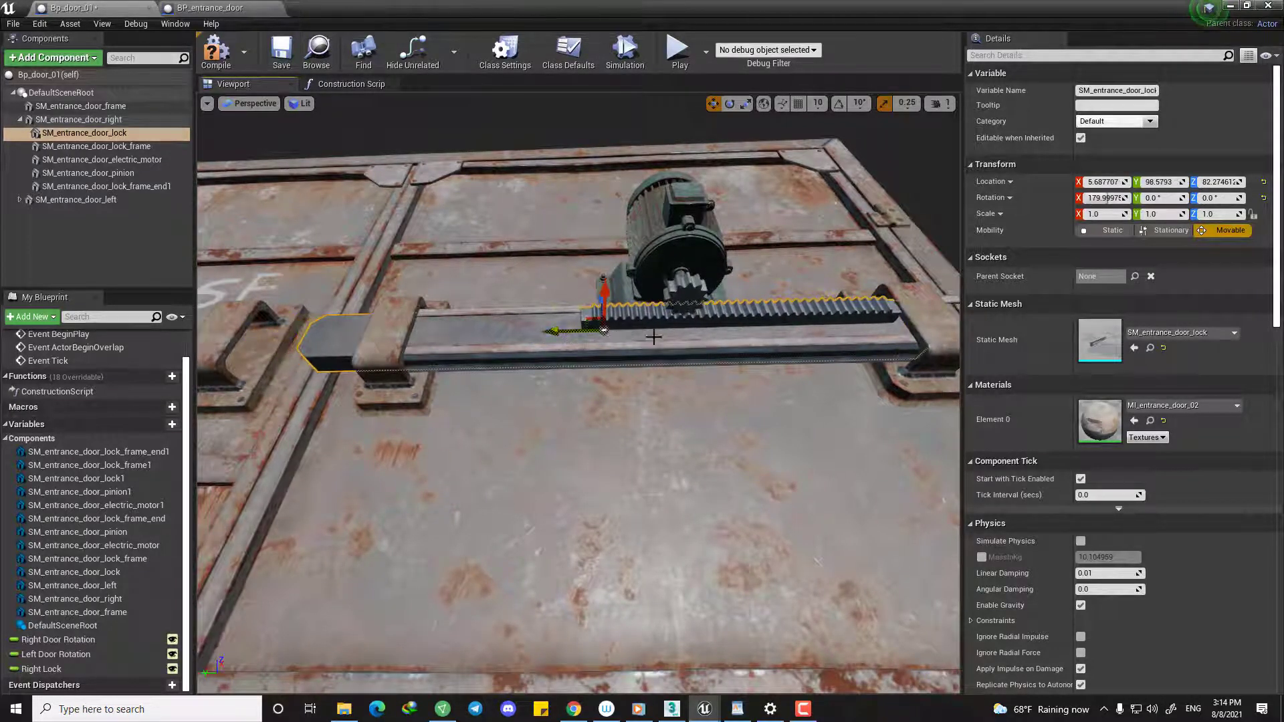
{"action": "mouse_move", "coordinate": [653, 336]}
{"action": "right_mouse_down"}
{"action": "mouse_move", "coordinate": [654, 301]}
{"action": "mouse_move", "coordinate": [715, 315]}
{"action": "mouse_move", "coordinate": [668, 297]}
{"action": "mouse_move", "coordinate": [662, 324]}
{"action": "right_mouse_up"}
{"action": "key", "text": "w"}
{"action": "left_click_drag", "start_coordinate": [363, 467], "coordinate": [350, 468]}
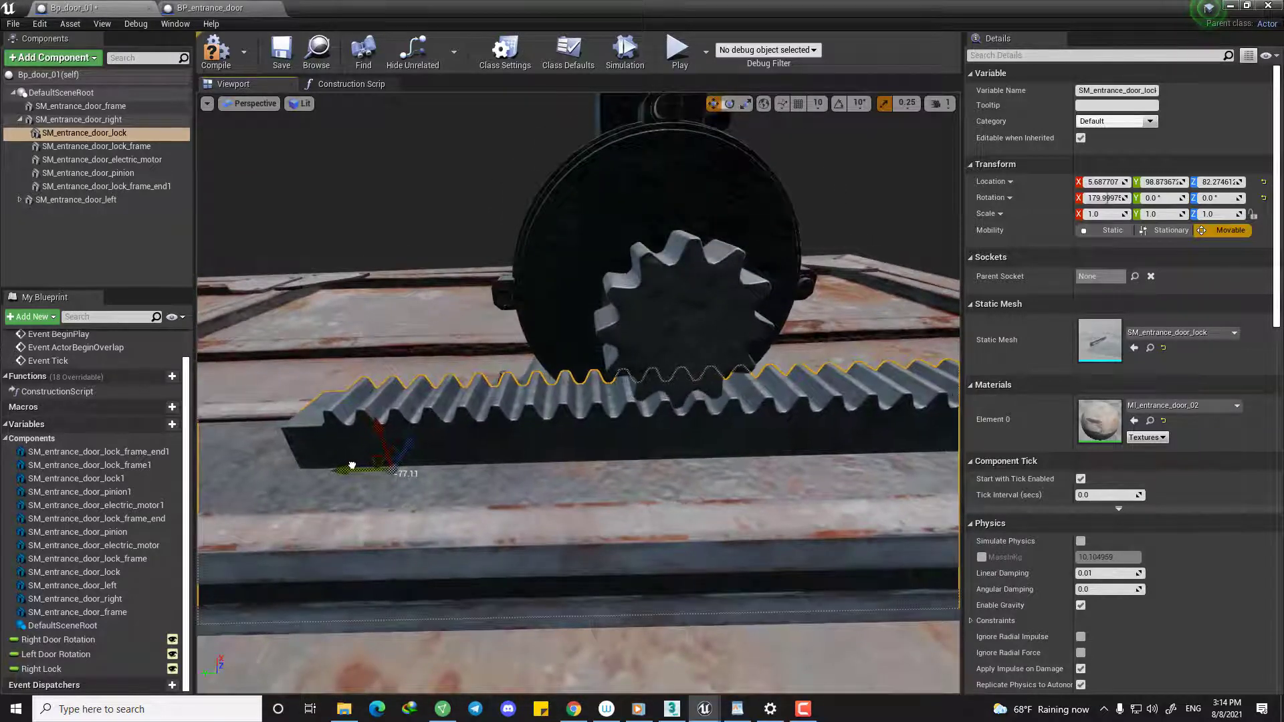
{"action": "right_click_drag", "start_coordinate": [350, 467], "coordinate": [398, 402]}
{"action": "key", "text": "s"}
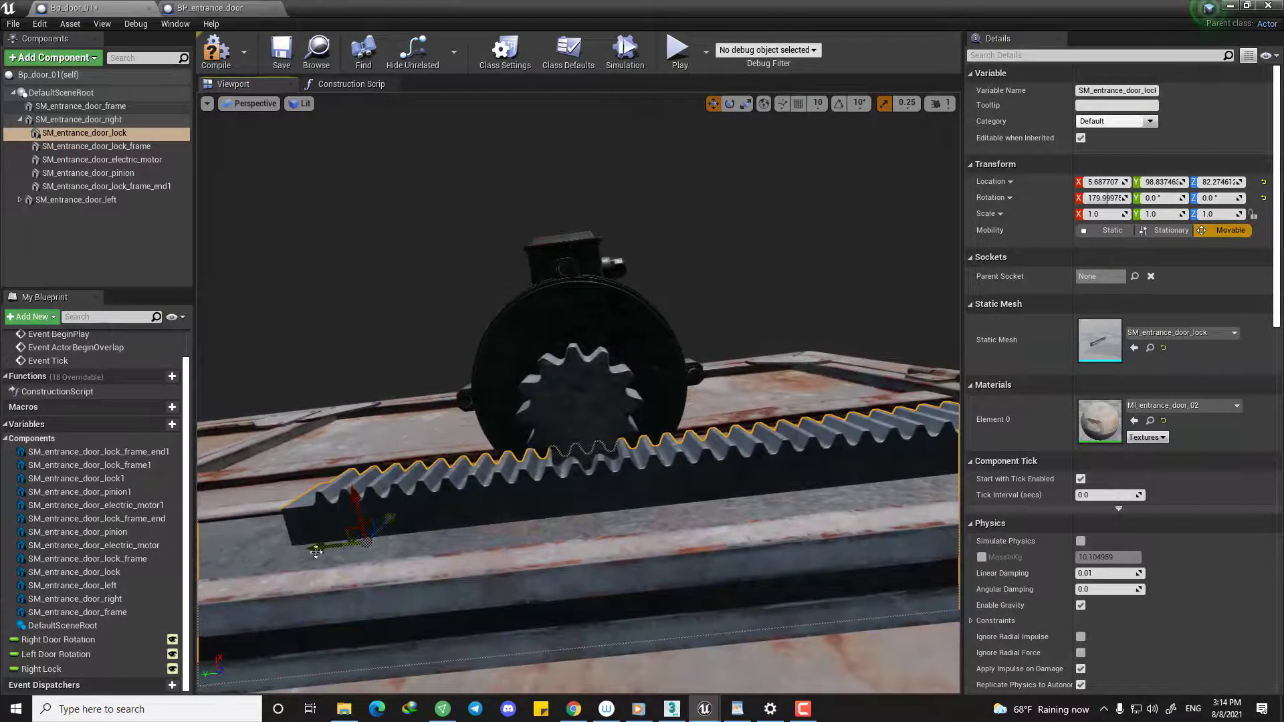
{"action": "left_click_drag", "start_coordinate": [321, 548], "coordinate": [318, 547]}
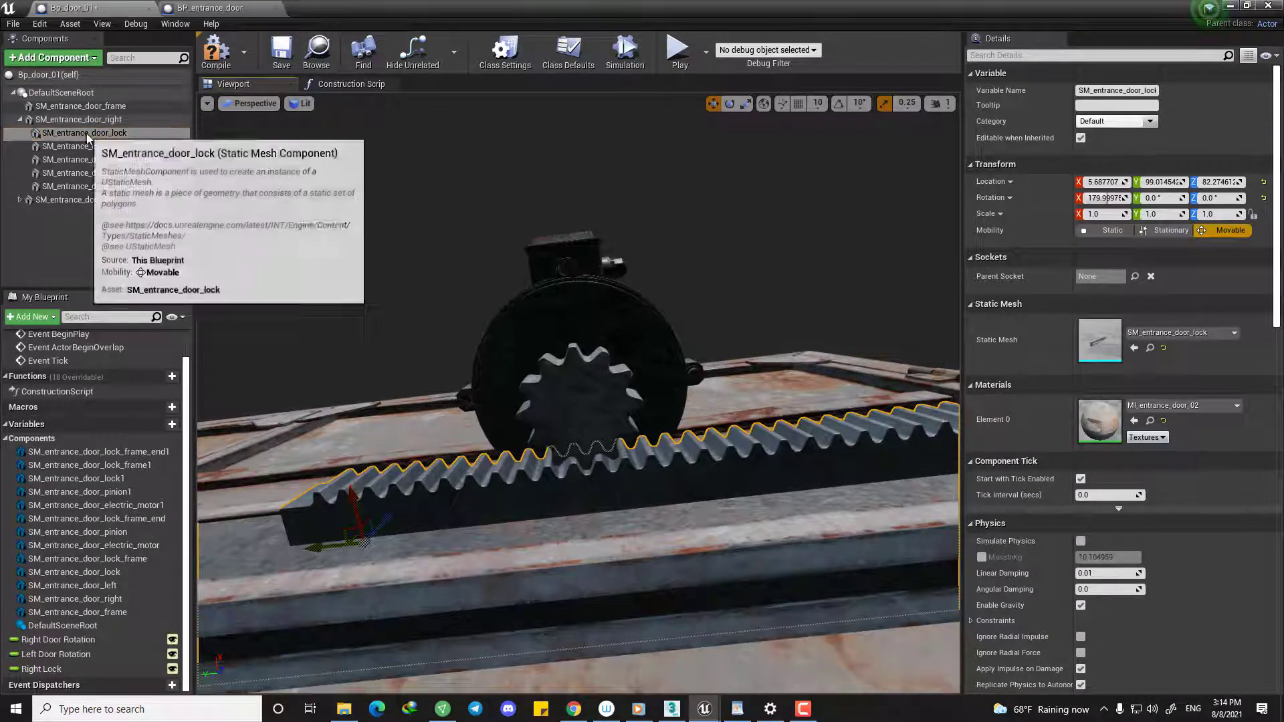
Add an SM_entrance_door_lock reference to the Construction Script and create an AddLocalOffset node targeting it.
{"action": "left_click", "coordinate": [122, 134]}
{"action": "left_click", "coordinate": [334, 83]}
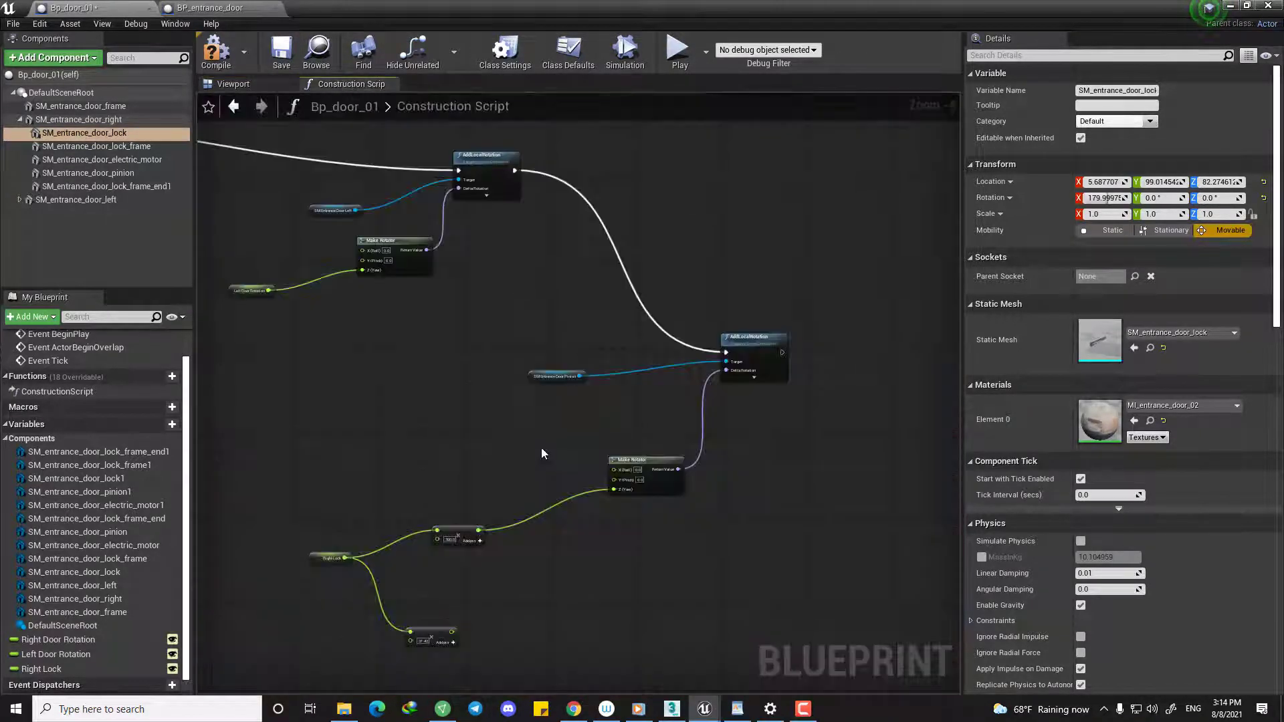
{"action": "left_click_drag", "start_coordinate": [84, 132], "coordinate": [780, 395]}
{"action": "scroll", "coordinate": [642, 563], "scroll_direction": "up", "scroll_amount": 3}
{"action": "type", "text": "add local"}
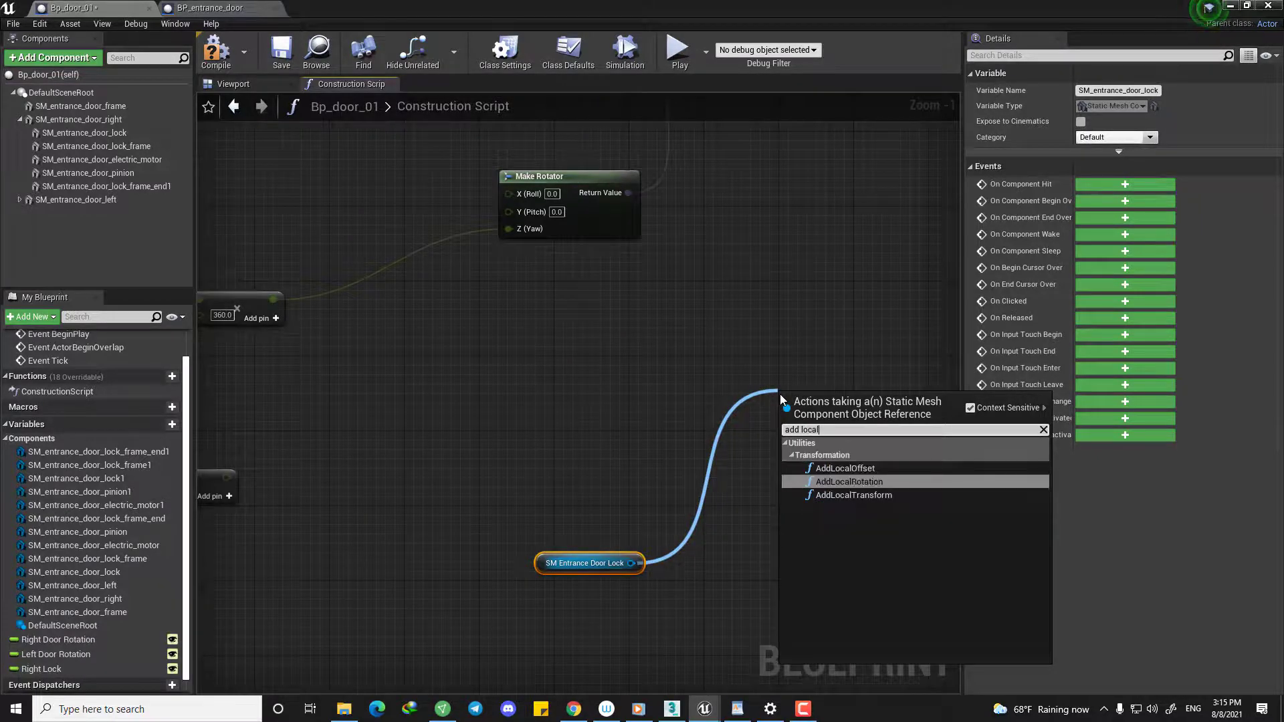
{"action": "key", "text": "Up"}
{"action": "key", "text": "Return"}
Reposition the AddLocalOffset node and connect the pinion's AddLocalRotation execution output to it.
{"action": "right_click_drag", "start_coordinate": [768, 378], "coordinate": [602, 484]}
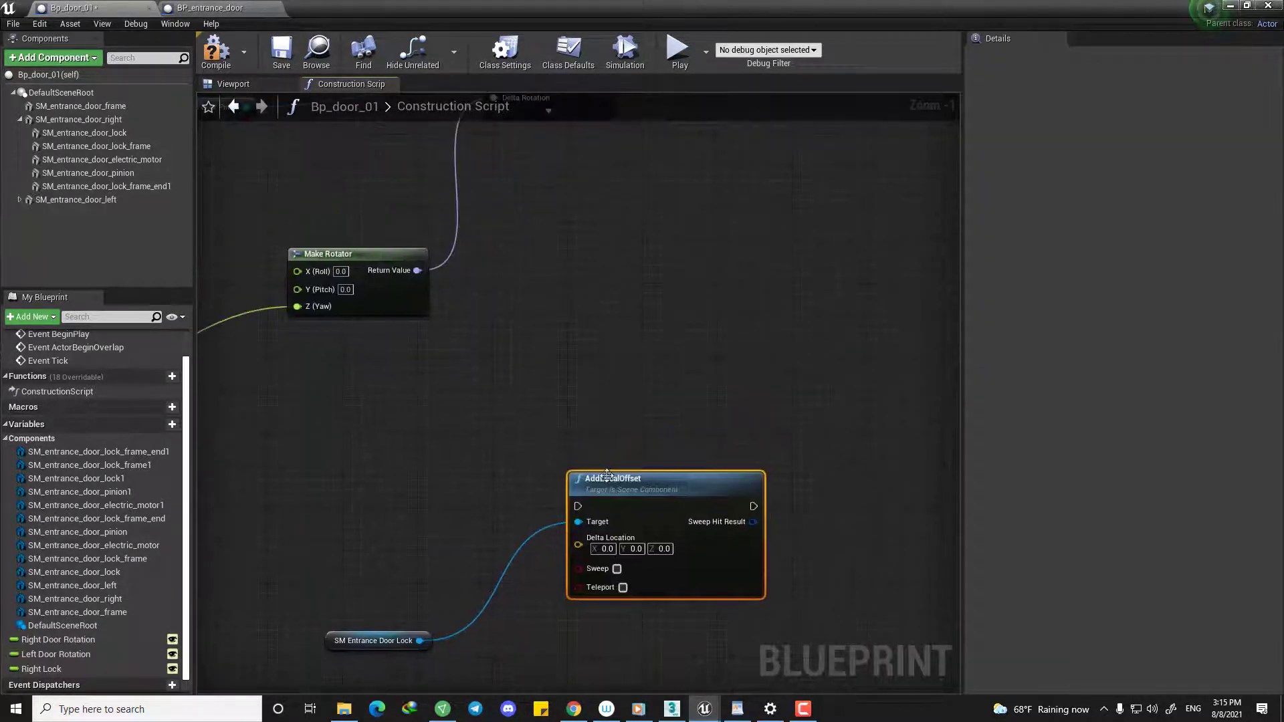
{"action": "left_click_drag", "start_coordinate": [603, 483], "coordinate": [771, 429]}
{"action": "scroll", "coordinate": [654, 370], "scroll_direction": "down", "scroll_amount": 3}
{"action": "right_click_drag", "start_coordinate": [654, 370], "coordinate": [604, 496]}
{"action": "left_click_drag", "start_coordinate": [568, 322], "coordinate": [658, 540]}
{"action": "right_click_drag", "start_coordinate": [585, 551], "coordinate": [584, 351]}
{"action": "right_click_drag", "start_coordinate": [535, 403], "coordinate": [608, 385]}
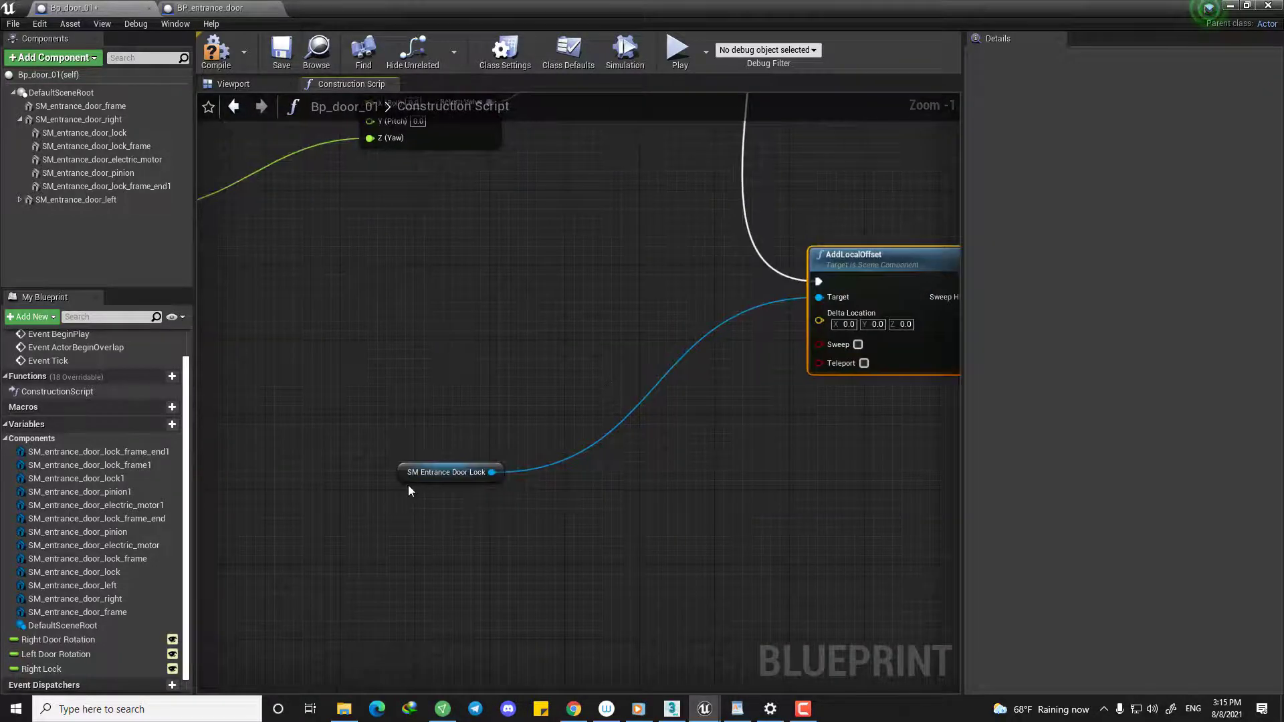
Move the SM Entrance Door Lock reference closer to AddLocalOffset and place the 31.42 multiply node lower in the graph.
{"action": "left_click_drag", "start_coordinate": [418, 470], "coordinate": [488, 347]}
{"action": "scroll", "coordinate": [362, 443], "scroll_direction": "down", "scroll_amount": 3}
{"action": "right_click_drag", "start_coordinate": [361, 442], "coordinate": [658, 428]}
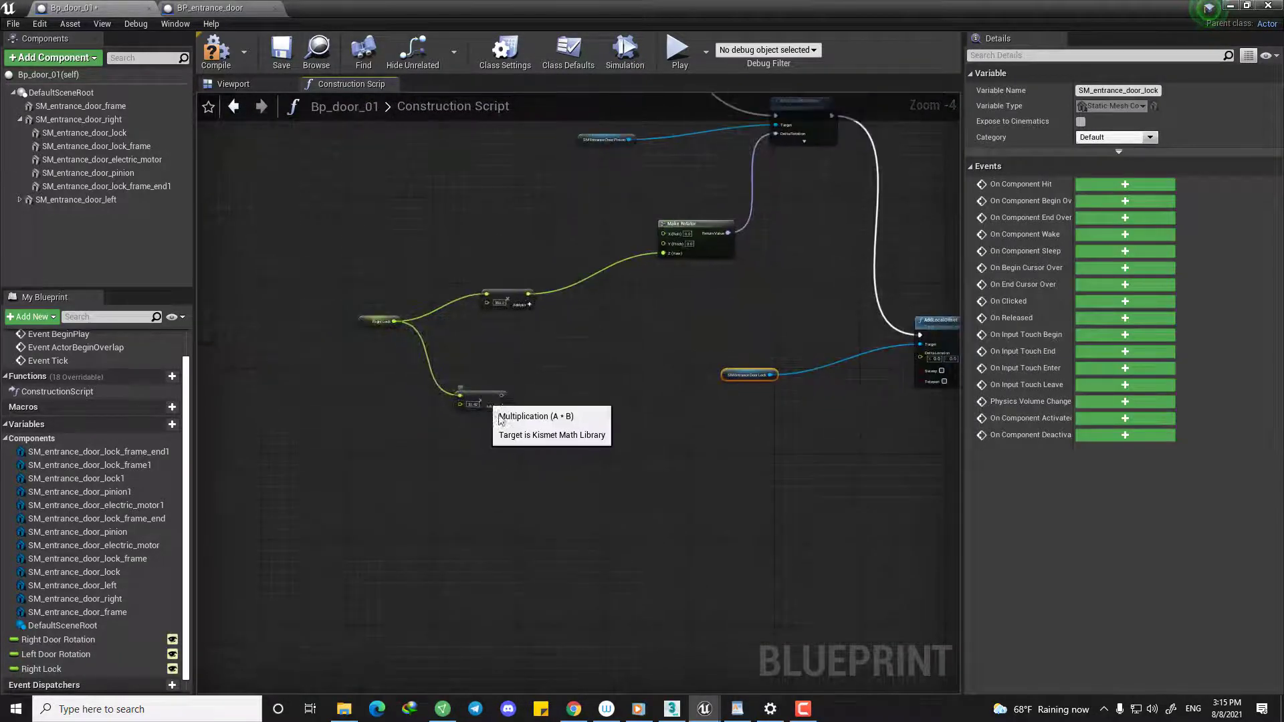
{"action": "left_click_drag", "start_coordinate": [482, 396], "coordinate": [561, 494]}
{"action": "right_click_drag", "start_coordinate": [647, 483], "coordinate": [484, 497]}
{"action": "scroll", "coordinate": [466, 524], "scroll_direction": "up", "scroll_amount": 1}
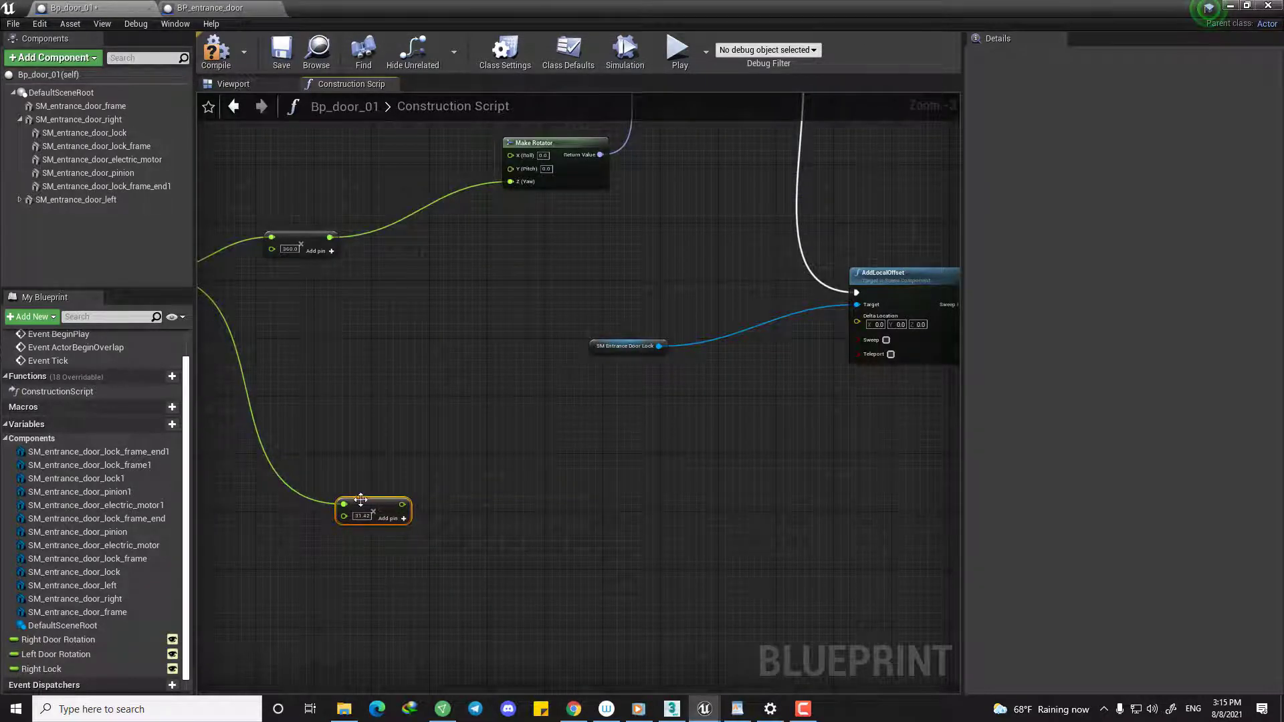
{"action": "left_click_drag", "start_coordinate": [360, 499], "coordinate": [368, 493]}
Select the right door's lock in the viewport and check which local axis it slides along.
{"action": "left_click", "coordinate": [252, 84]}
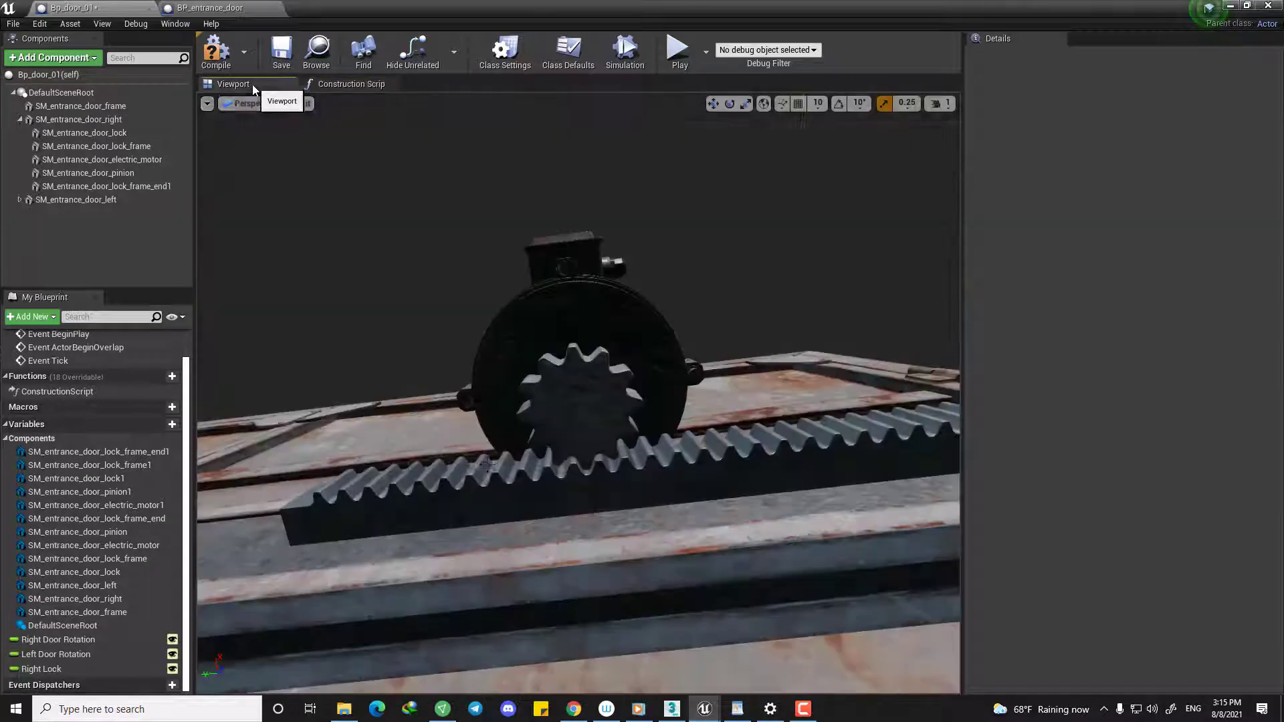
{"action": "right_click_drag", "start_coordinate": [579, 393], "coordinate": [519, 363]}
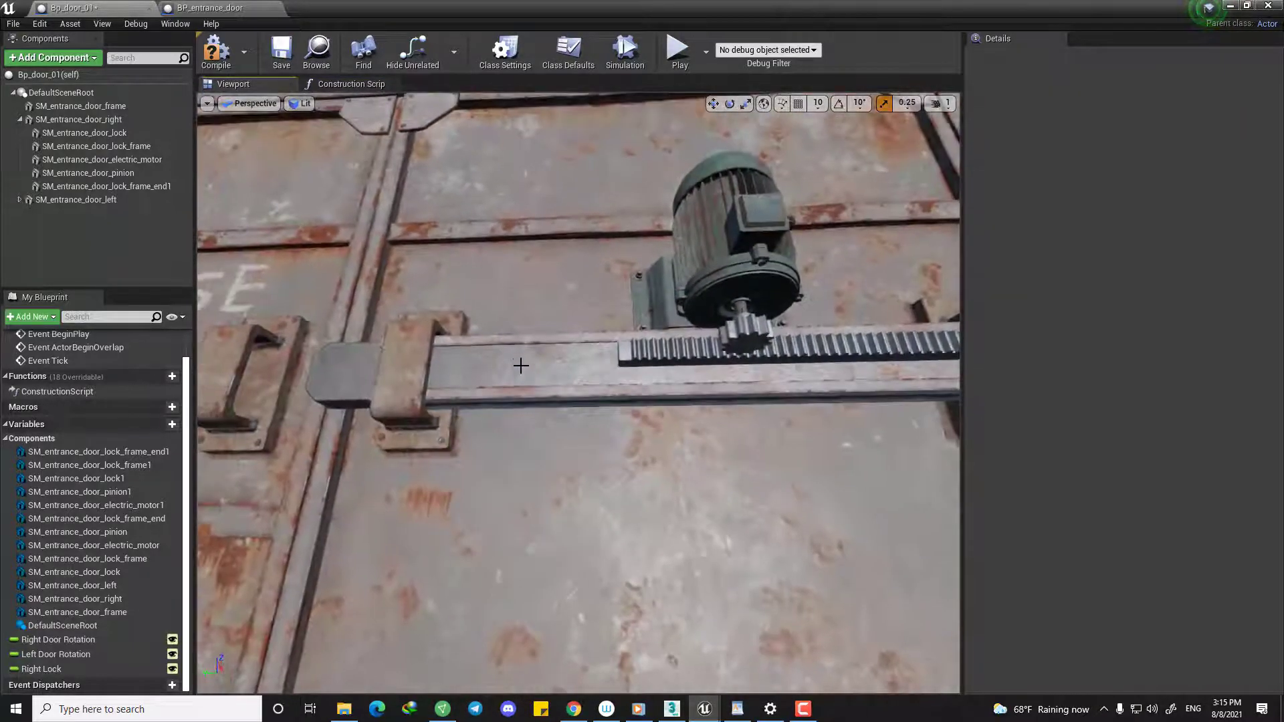
{"action": "left_click", "coordinate": [519, 364]}
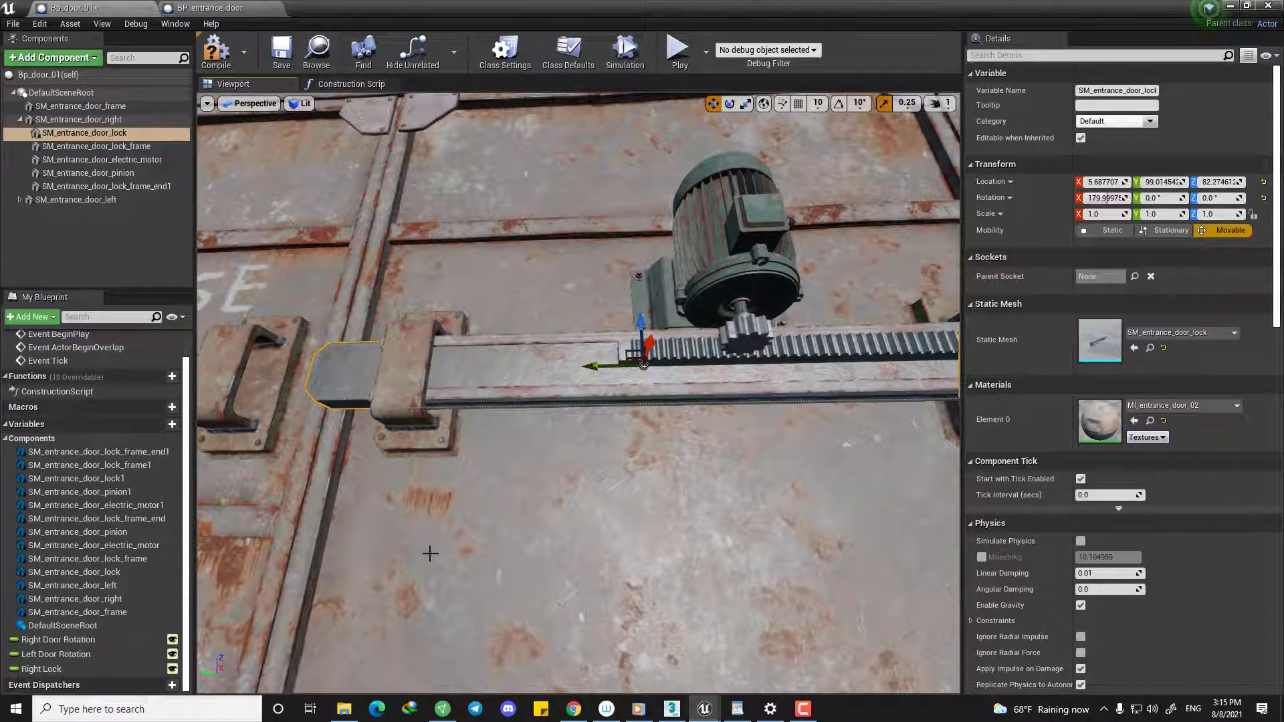
{"action": "left_click", "coordinate": [351, 83]}
Nudge the 31.42 multiply node slightly upward in the Construction Script.
{"action": "right_click_drag", "start_coordinate": [608, 436], "coordinate": [687, 418]}
{"action": "right_click_drag", "start_coordinate": [600, 469], "coordinate": [520, 463]}
{"action": "scroll", "coordinate": [372, 478], "scroll_direction": "up", "scroll_amount": 3}
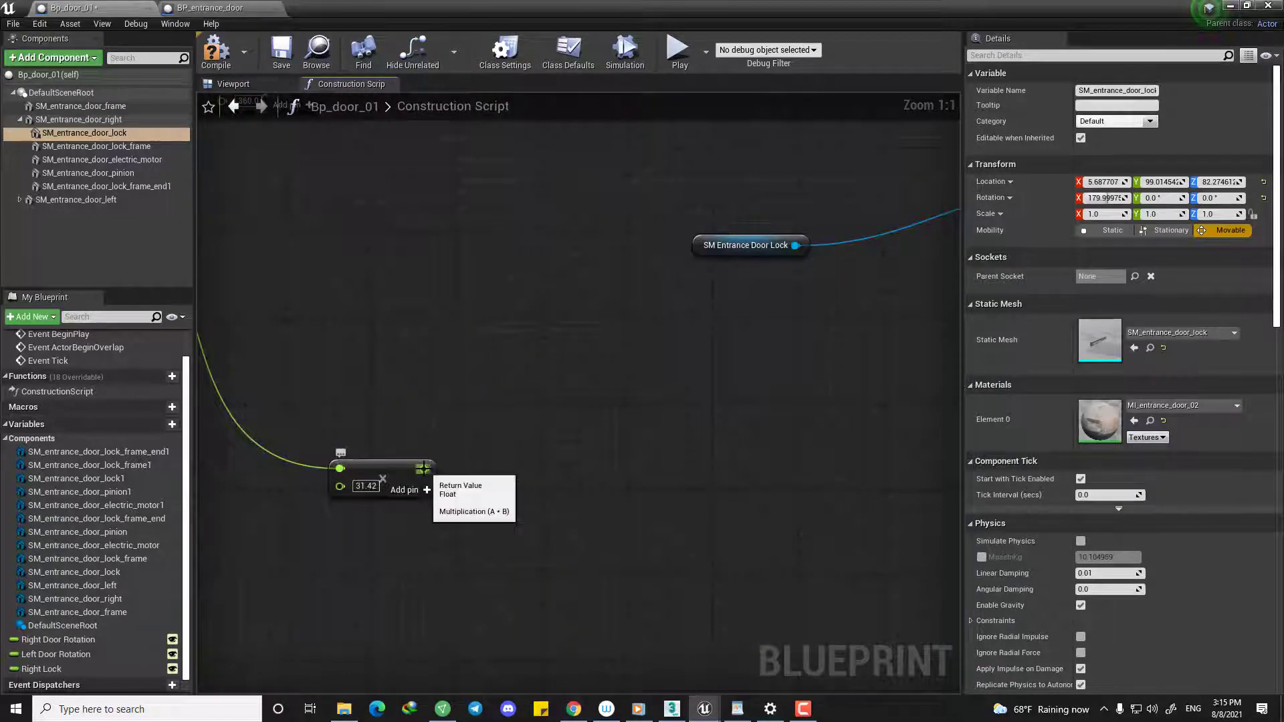
{"action": "left_click_drag", "start_coordinate": [424, 469], "coordinate": [581, 454]}
{"action": "right_click_drag", "start_coordinate": [360, 389], "coordinate": [524, 387]}
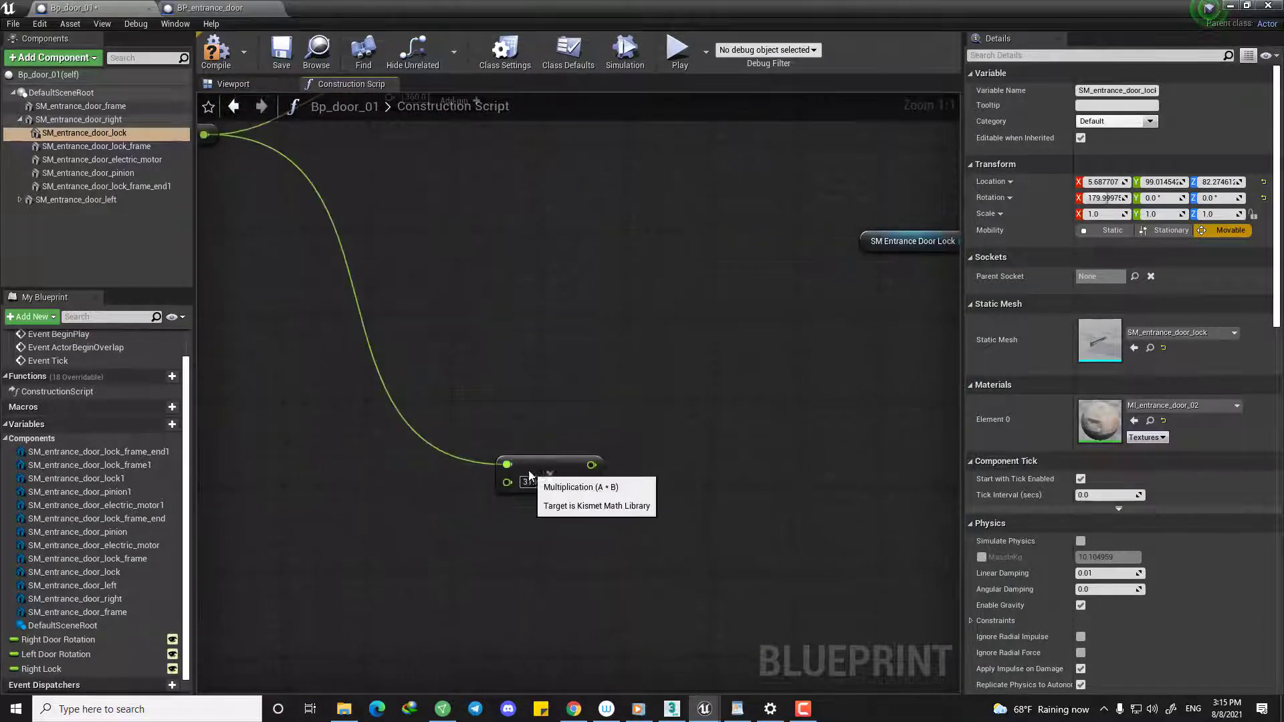
{"action": "left_click_drag", "start_coordinate": [530, 471], "coordinate": [525, 434]}
Compare the Delta Location input of AddLocalOffset with the output of the 31.42 multiply node.
{"action": "scroll", "coordinate": [575, 431], "scroll_direction": "down", "scroll_amount": 2}
{"action": "right_click_drag", "start_coordinate": [675, 426], "coordinate": [440, 490]}
{"action": "right_click_drag", "start_coordinate": [753, 403], "coordinate": [583, 448]}
{"action": "scroll", "coordinate": [584, 448], "scroll_direction": "up", "scroll_amount": 2}
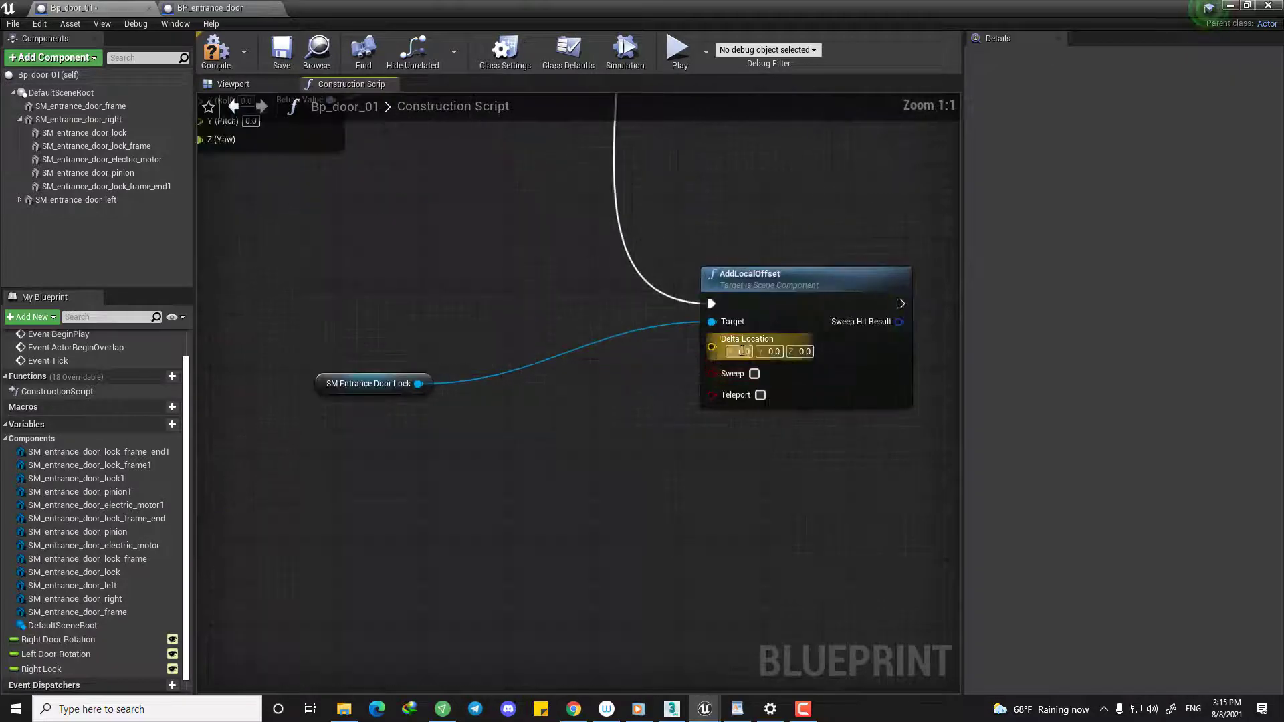
{"action": "right_click_drag", "start_coordinate": [709, 361], "coordinate": [472, 403]}
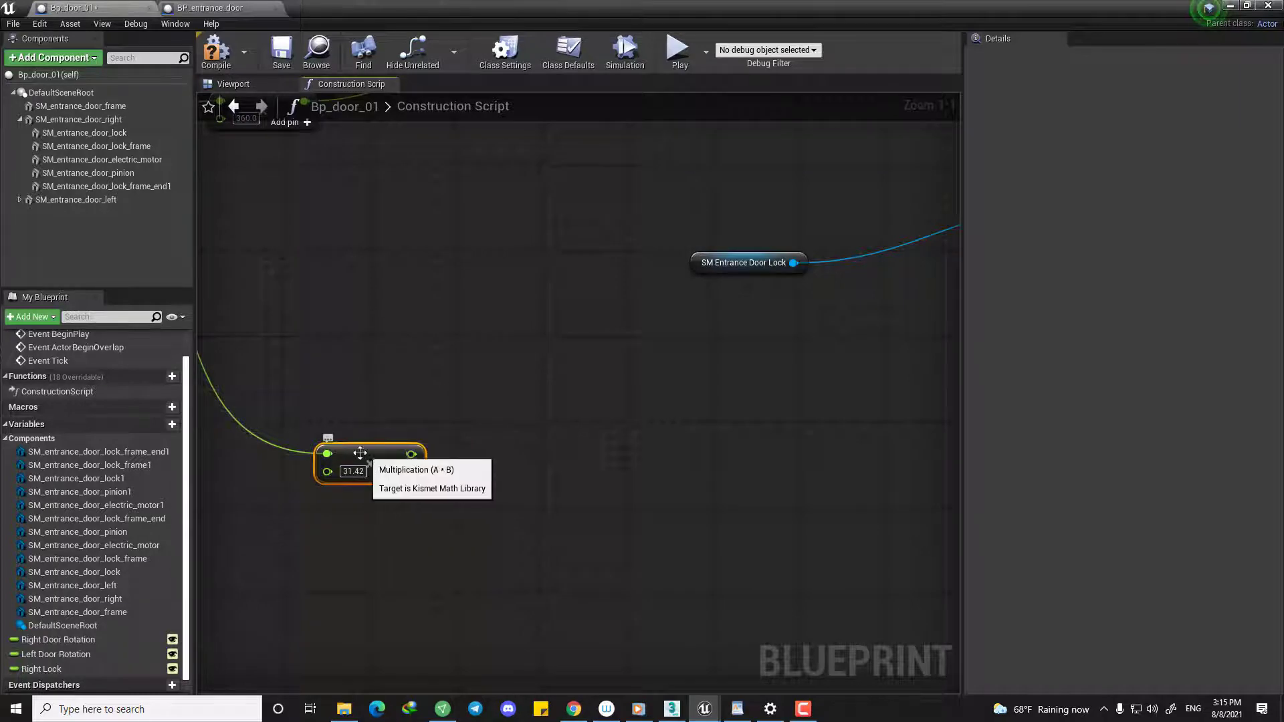
{"action": "key", "text": "Right"}
{"action": "key", "text": "Left"}
{"action": "key", "text": "Left"}
{"action": "scroll", "coordinate": [410, 448], "scroll_direction": "down", "scroll_amount": 5}
{"action": "scroll", "coordinate": [575, 388], "scroll_direction": "up", "scroll_amount": 5}
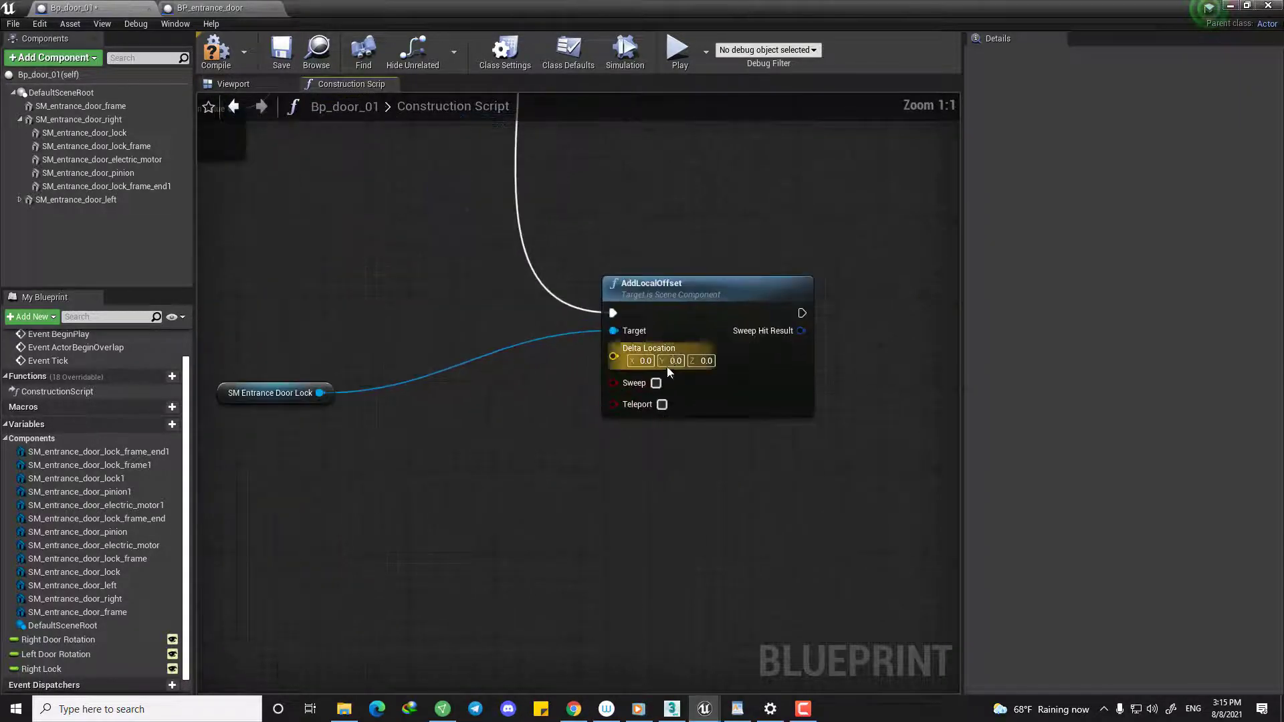
{"action": "right_click_drag", "start_coordinate": [575, 395], "coordinate": [927, 374]}
{"action": "right_click_drag", "start_coordinate": [395, 489], "coordinate": [535, 389]}
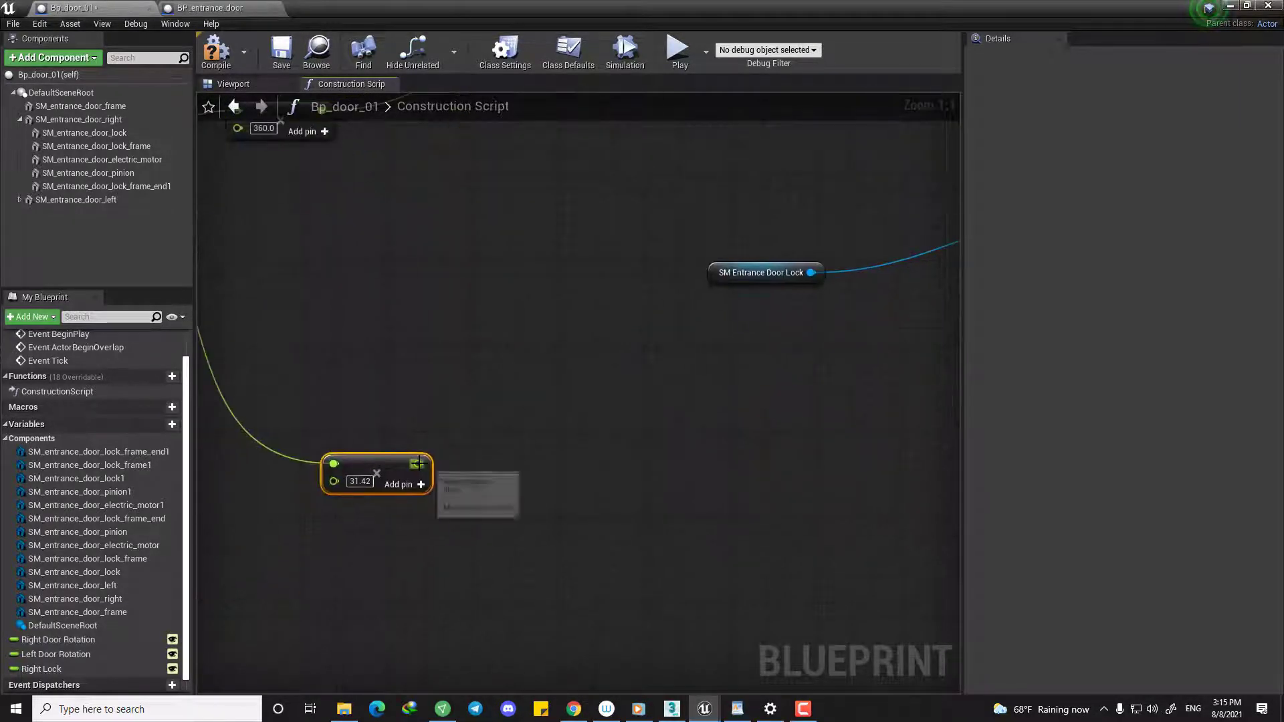
Create a Make Vector node from the 31.42 multiply output and route that connection into its Y input.
{"action": "left_click_drag", "start_coordinate": [418, 463], "coordinate": [554, 392]}
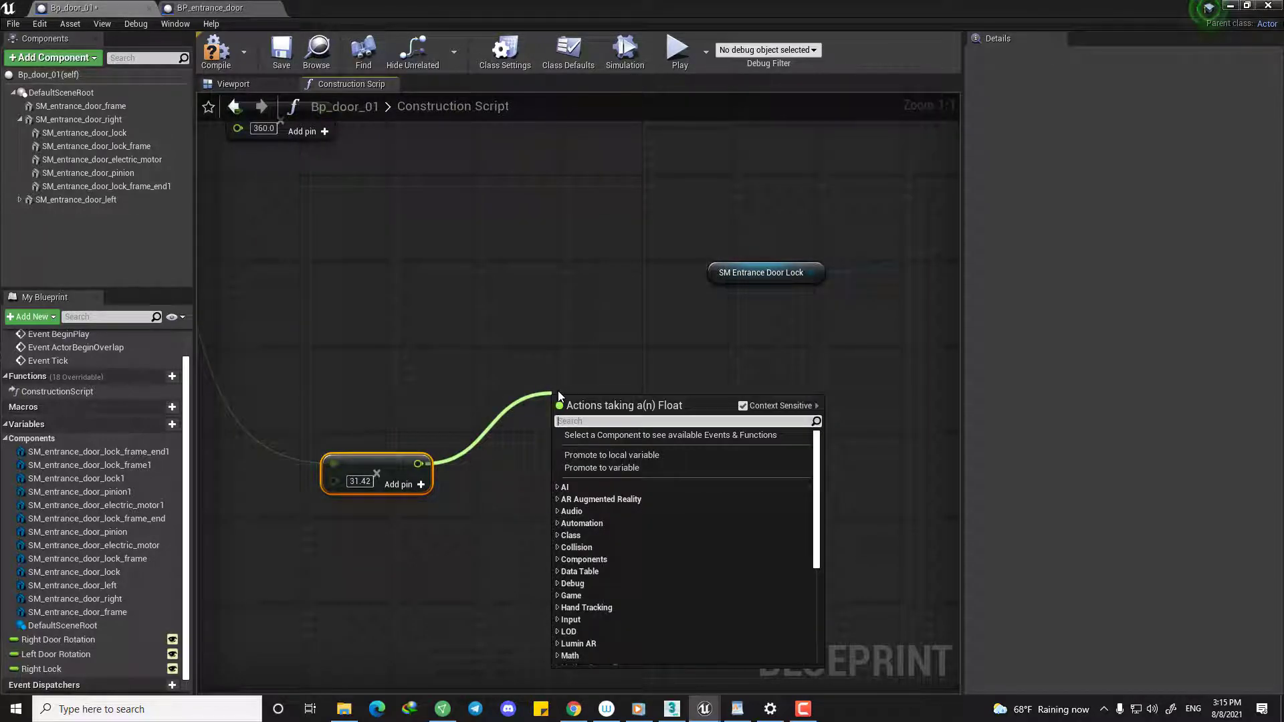
{"action": "type", "text": "amke"}
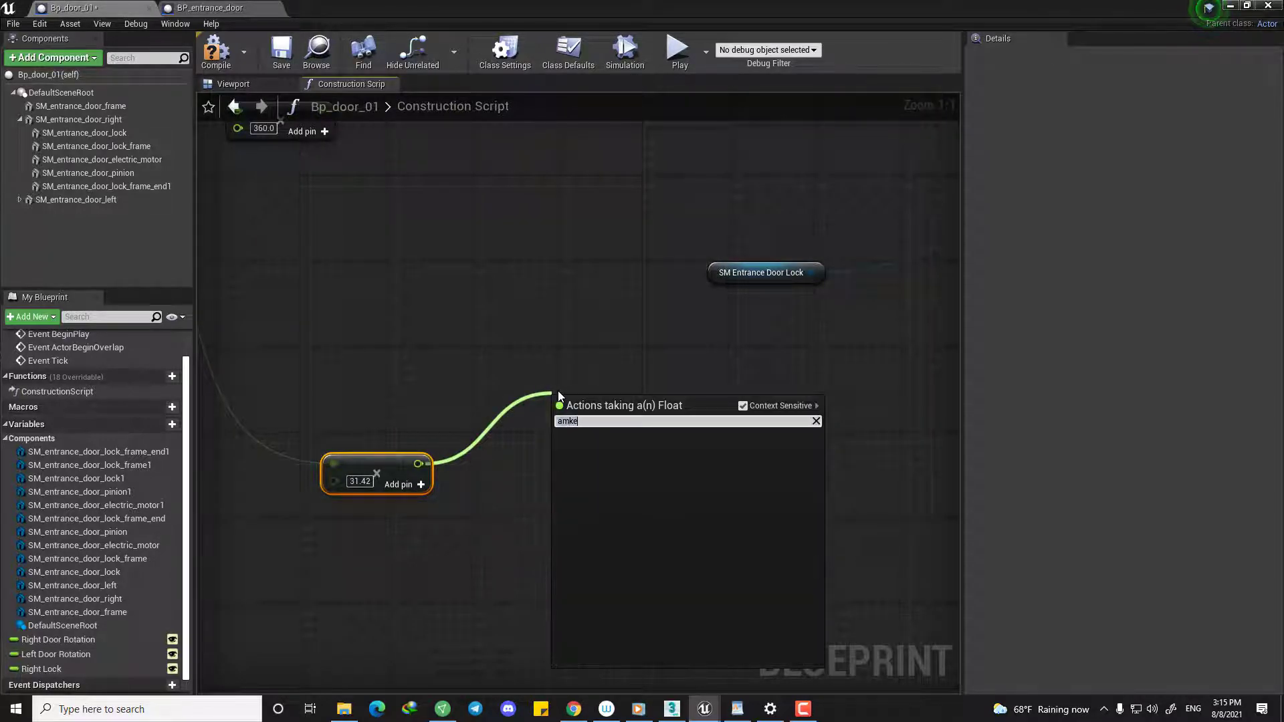
{"action": "type", "text": "make"}
{"action": "key", "text": "Down"}
{"action": "key", "text": "Down"}
{"action": "key", "text": "Down"}
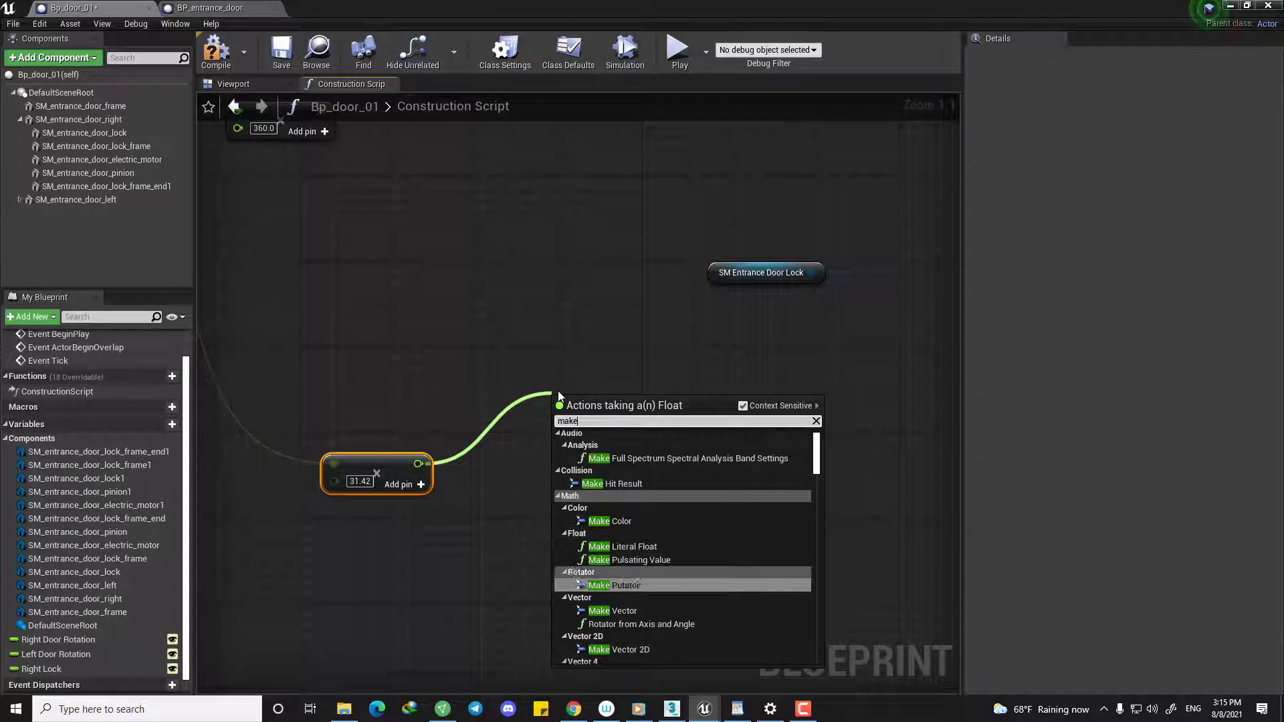
{"action": "key", "text": "Return"}
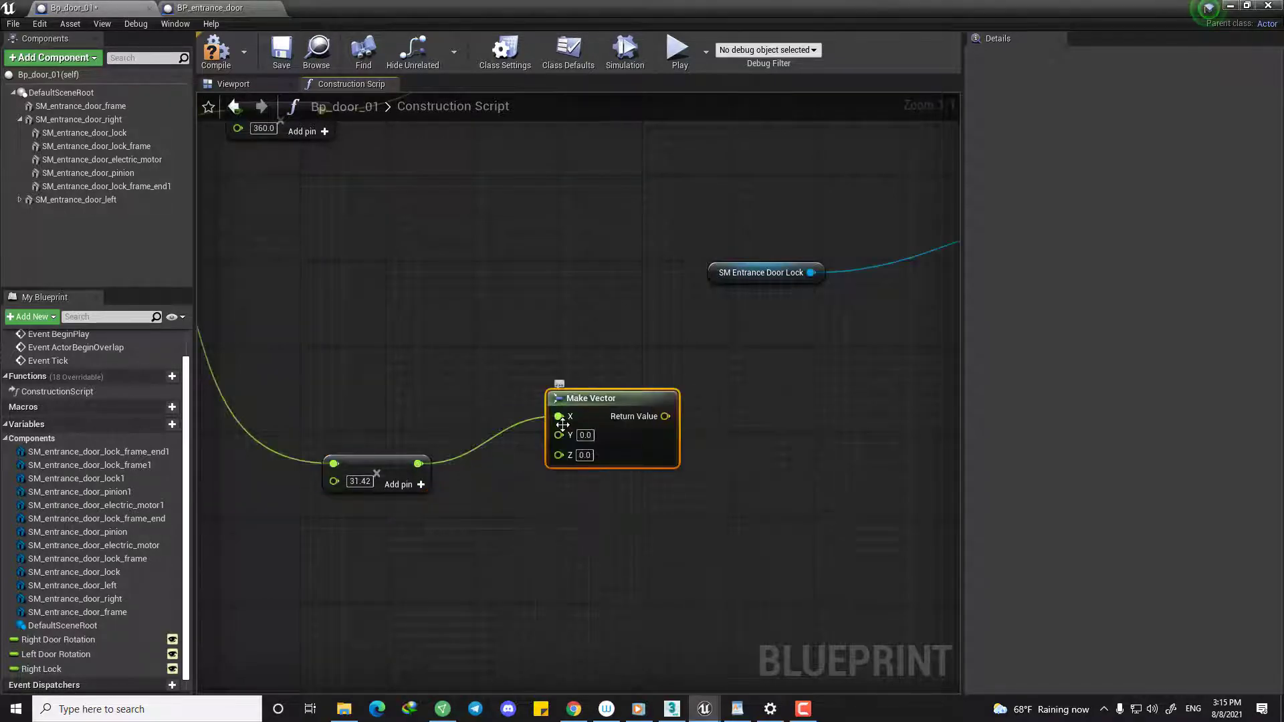
{"action": "left_click_drag", "start_coordinate": [558, 416], "coordinate": [554, 438], "text": "ctrl"}
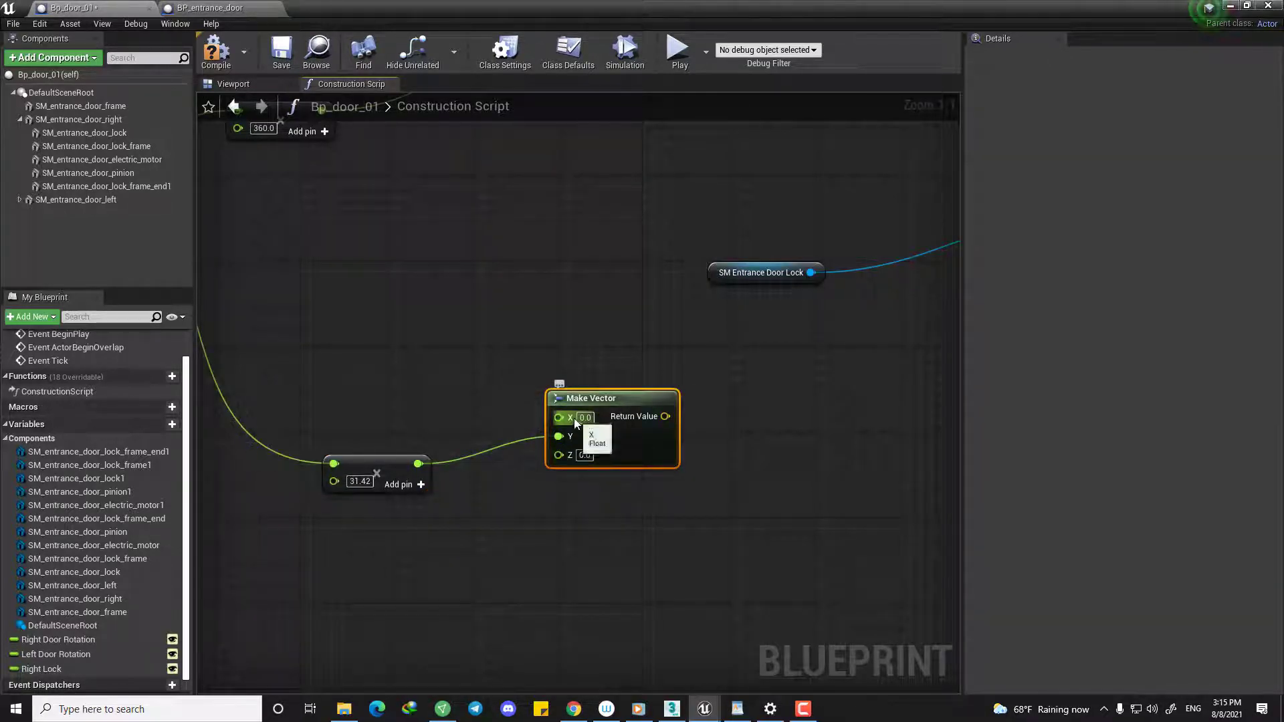
Connect the Make Vector return value to the Delta Location of AddLocalOffset and compile the blueprint.
{"action": "scroll", "coordinate": [635, 432], "scroll_direction": "down", "scroll_amount": 1}
{"action": "right_click_drag", "start_coordinate": [636, 432], "coordinate": [512, 476]}
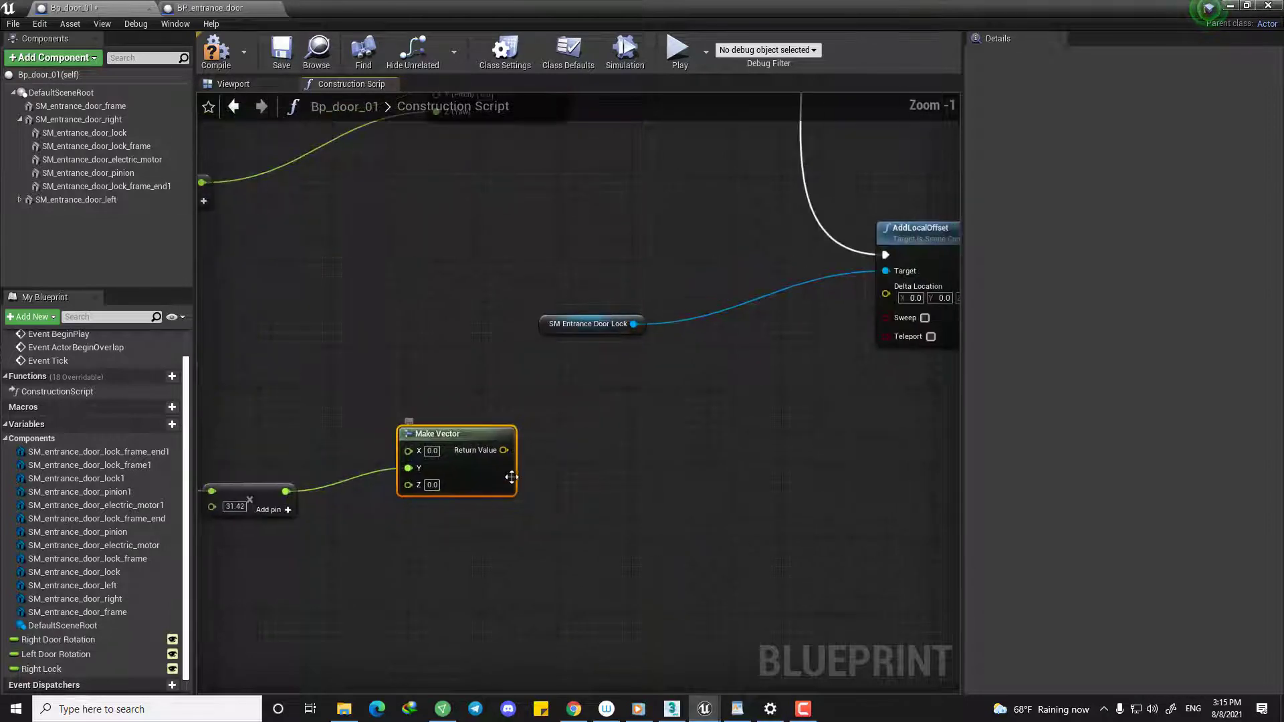
{"action": "right_click_drag", "start_coordinate": [454, 532], "coordinate": [541, 504]}
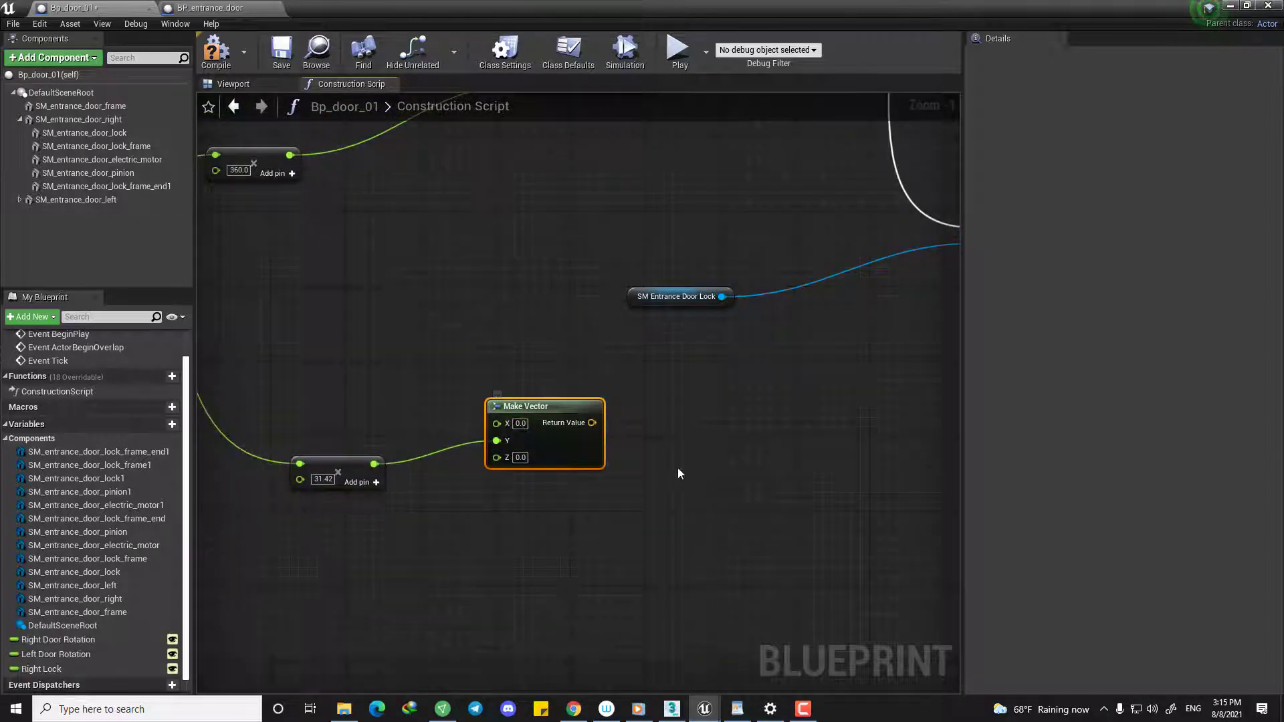
{"action": "right_click_drag", "start_coordinate": [678, 472], "coordinate": [652, 495]}
{"action": "right_click_drag", "start_coordinate": [296, 505], "coordinate": [605, 474]}
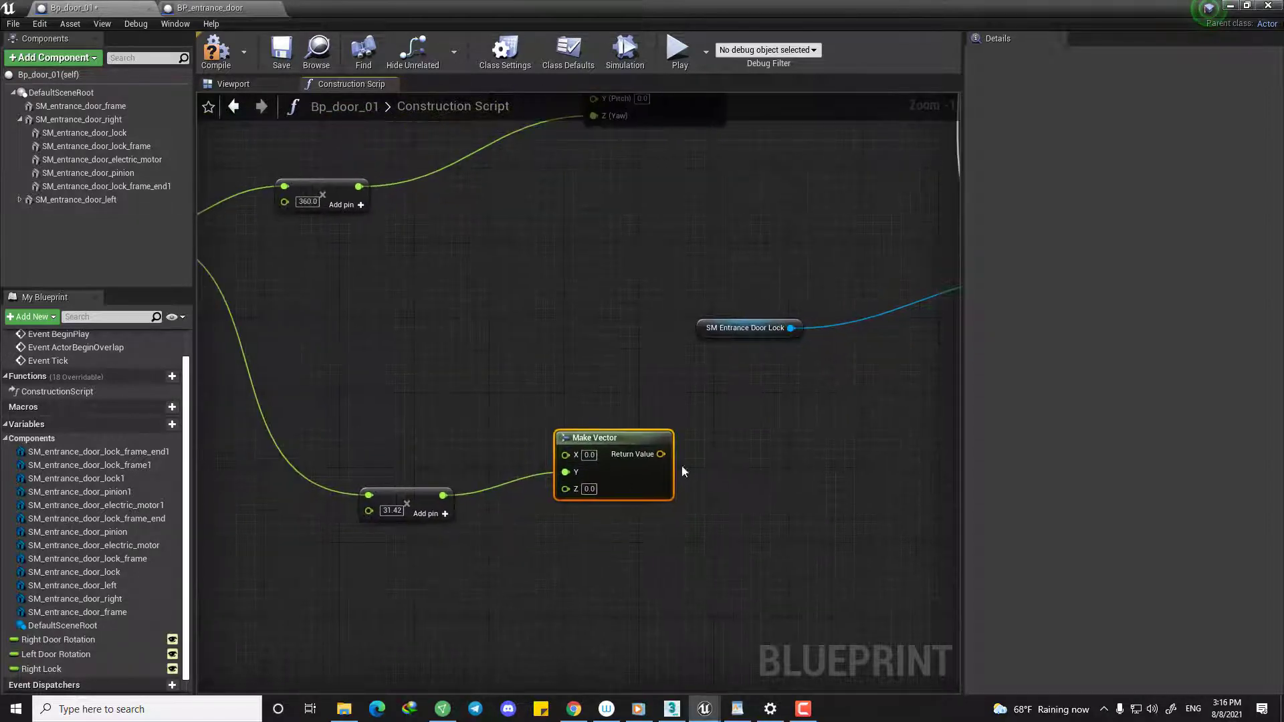
{"action": "right_click_drag", "start_coordinate": [682, 466], "coordinate": [673, 448]}
{"action": "right_click_drag", "start_coordinate": [352, 376], "coordinate": [457, 434]}
{"action": "right_click_drag", "start_coordinate": [627, 420], "coordinate": [282, 429]}
{"action": "left_click_drag", "start_coordinate": [410, 503], "coordinate": [792, 347]}
{"action": "scroll", "coordinate": [539, 528], "scroll_direction": "down", "scroll_amount": 4}
{"action": "right_click_drag", "start_coordinate": [539, 528], "coordinate": [634, 462]}
{"action": "left_click", "coordinate": [216, 54]}
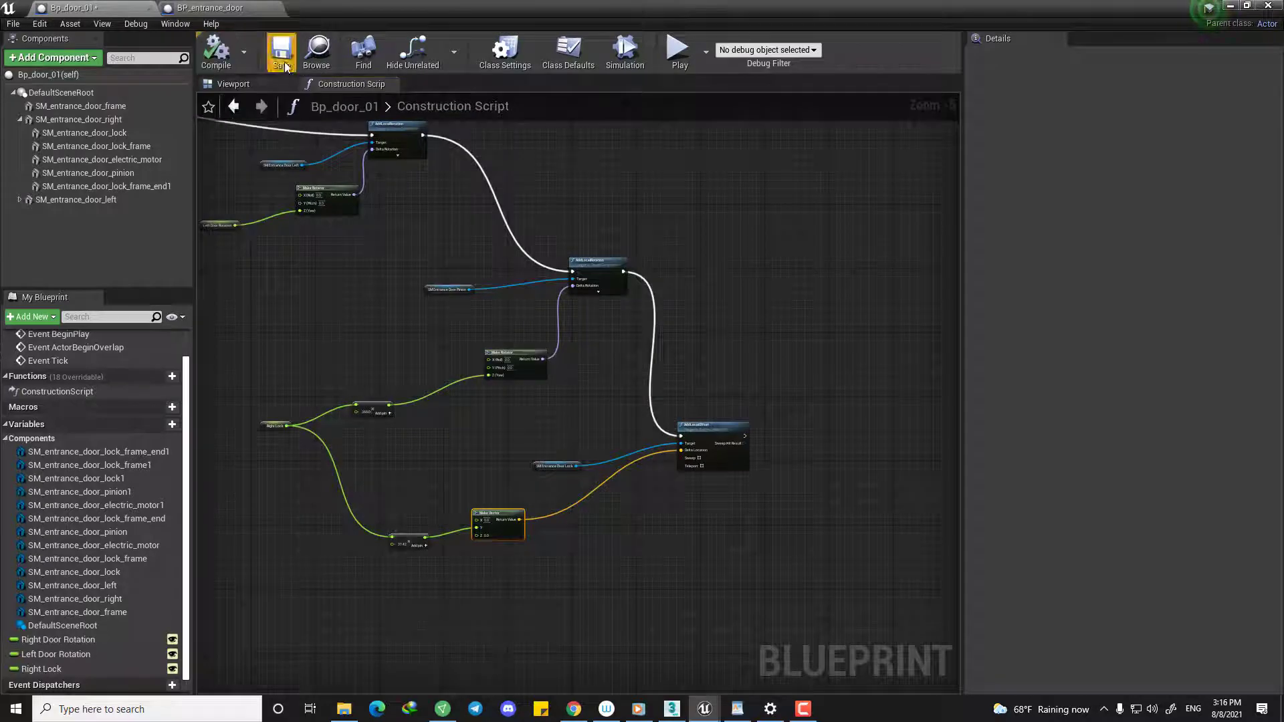
Test the Right Lock default value in the viewport, watching the lock and pinion move, and leave it at 0.0.
{"action": "left_click", "coordinate": [233, 84]}
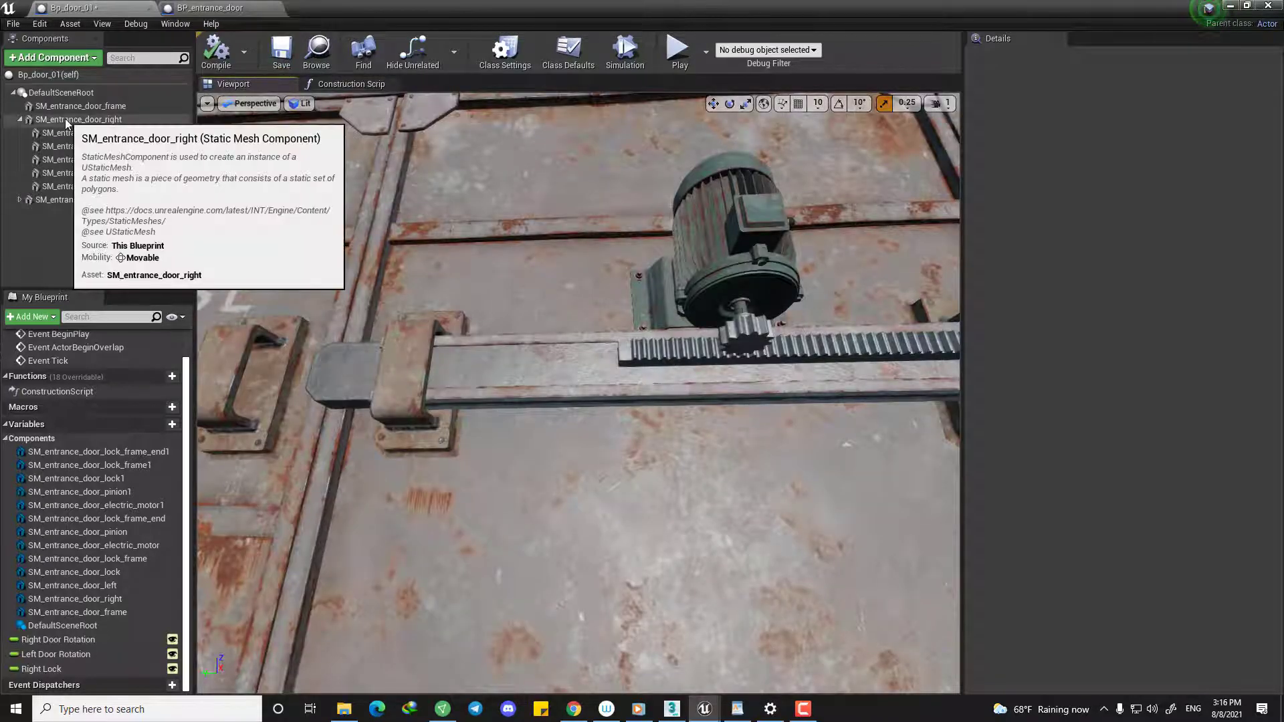
{"action": "left_click", "coordinate": [63, 77]}
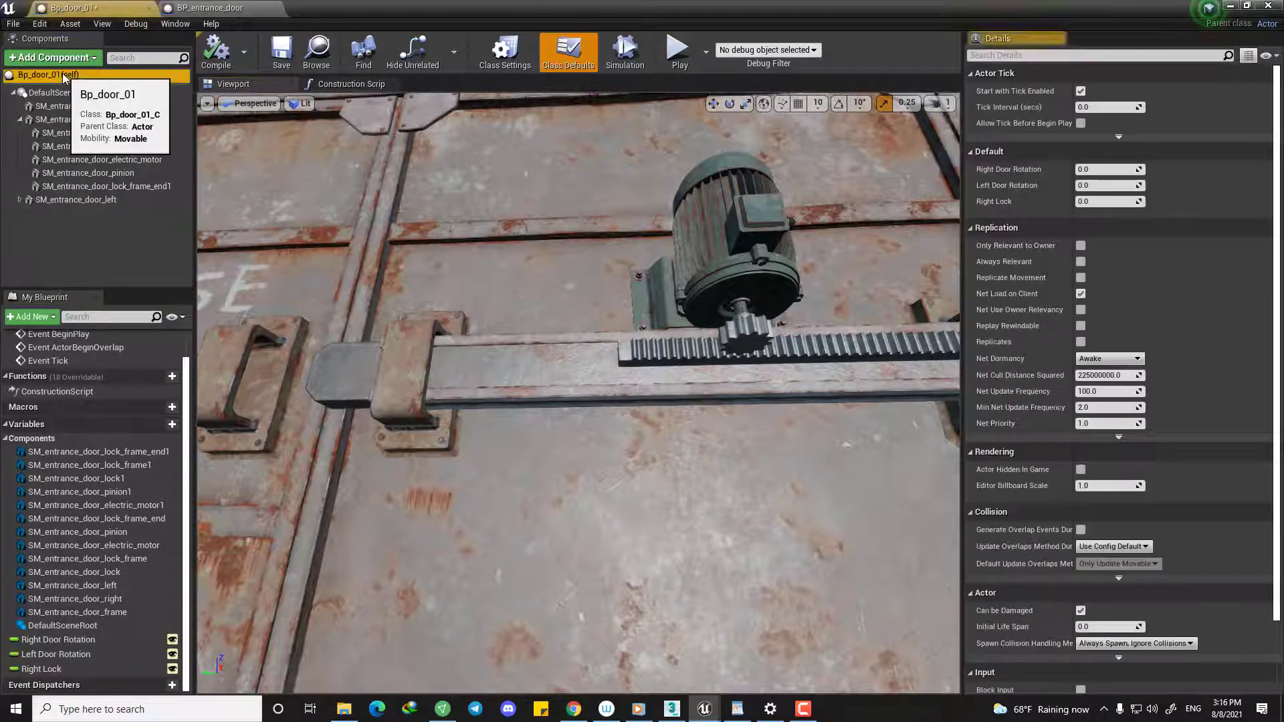
{"action": "key", "text": "s"}
{"action": "mouse_move", "coordinate": [578, 394]}
{"action": "right_mouse_down"}
{"action": "mouse_move", "coordinate": [535, 394]}
{"action": "mouse_move", "coordinate": [581, 408]}
{"action": "right_mouse_up"}
{"action": "key", "text": "a"}
{"action": "left_click_drag", "start_coordinate": [1107, 201], "coordinate": [1076, 201]}
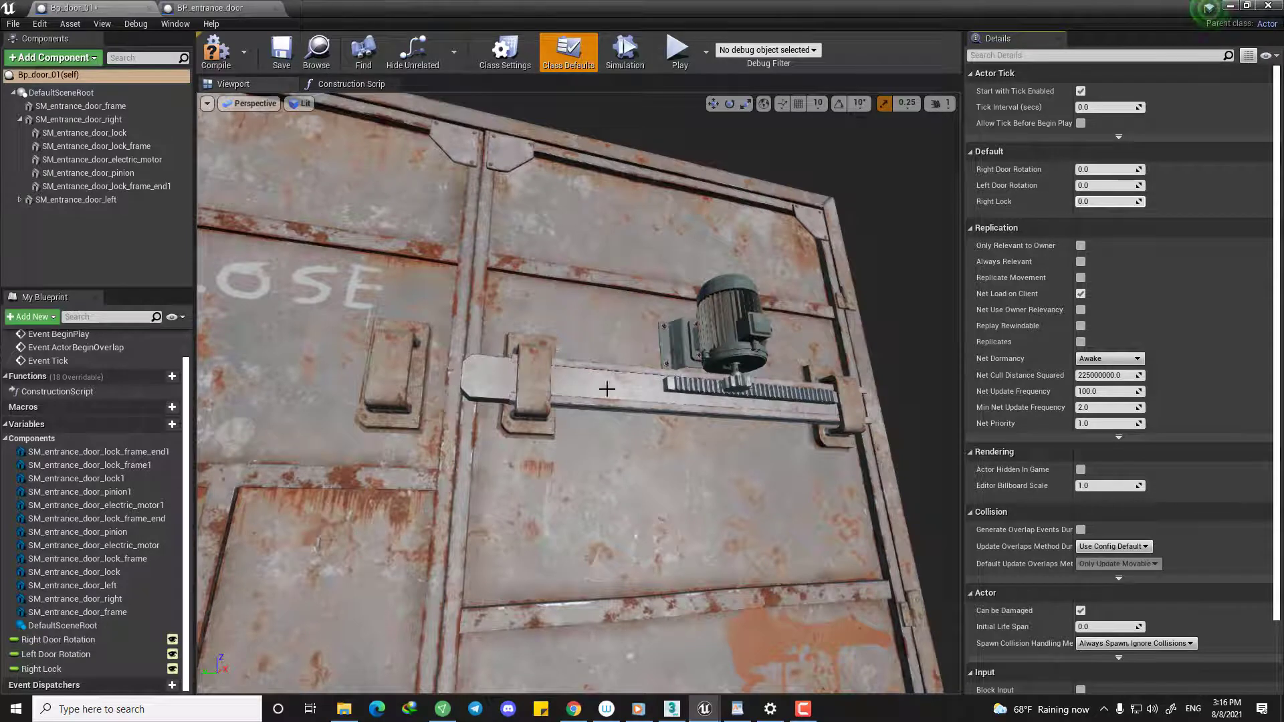
Move the 31.42 multiply node away from Make Vector to open a gap between them.
{"action": "left_click", "coordinate": [331, 84]}
{"action": "scroll", "coordinate": [406, 435], "scroll_direction": "up", "scroll_amount": 5}
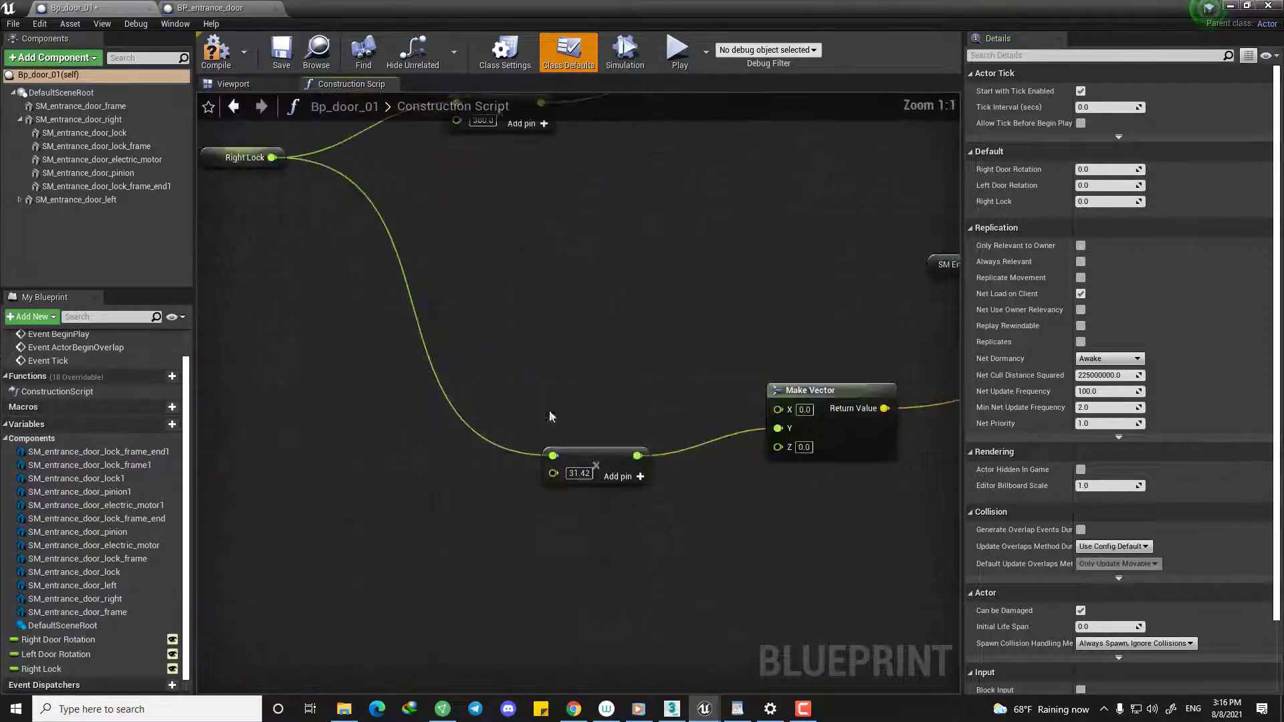
{"action": "left_click_drag", "start_coordinate": [726, 438], "coordinate": [566, 417]}
{"action": "right_click_drag", "start_coordinate": [619, 425], "coordinate": [522, 395]}
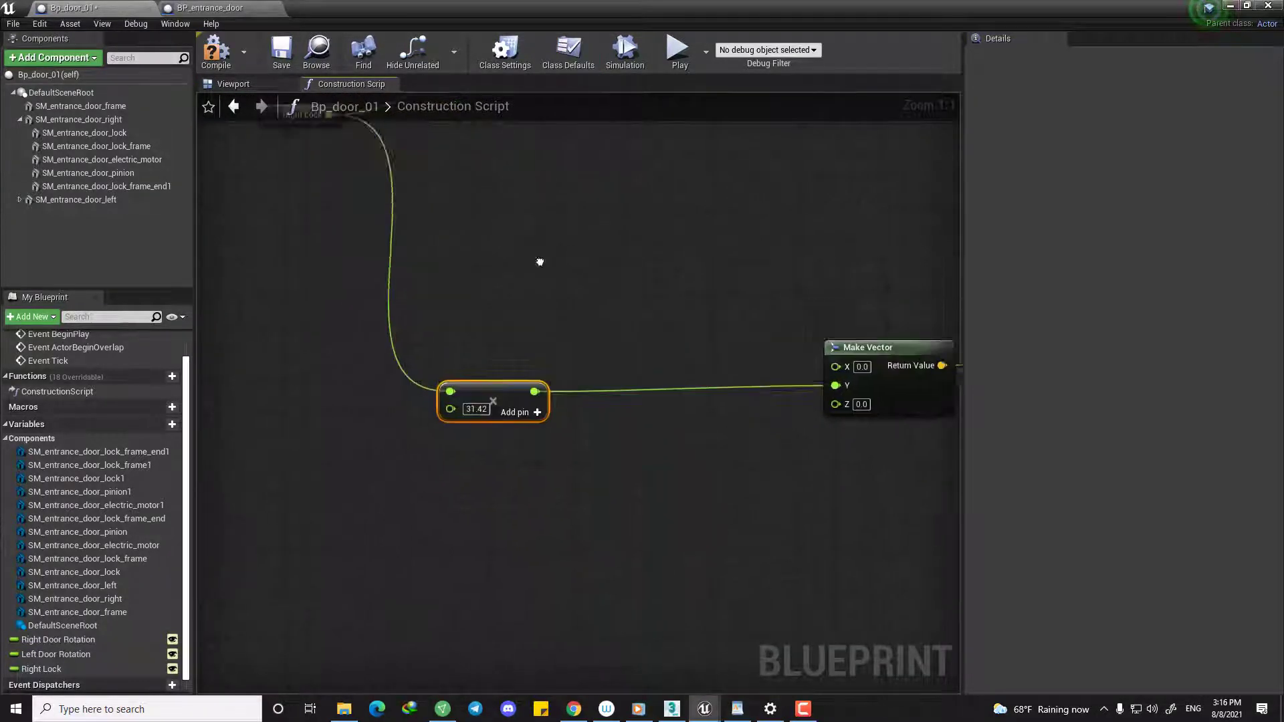
Copy the -1.0 multiply node from the Right Door Rotation branch, wire it between the 31.42 multiply and Make Vector Y, and compile.
{"action": "scroll", "coordinate": [539, 260], "scroll_direction": "down", "scroll_amount": 4}
{"action": "right_click_drag", "start_coordinate": [386, 213], "coordinate": [565, 450]}
{"action": "scroll", "coordinate": [514, 392], "scroll_direction": "up", "scroll_amount": 1}
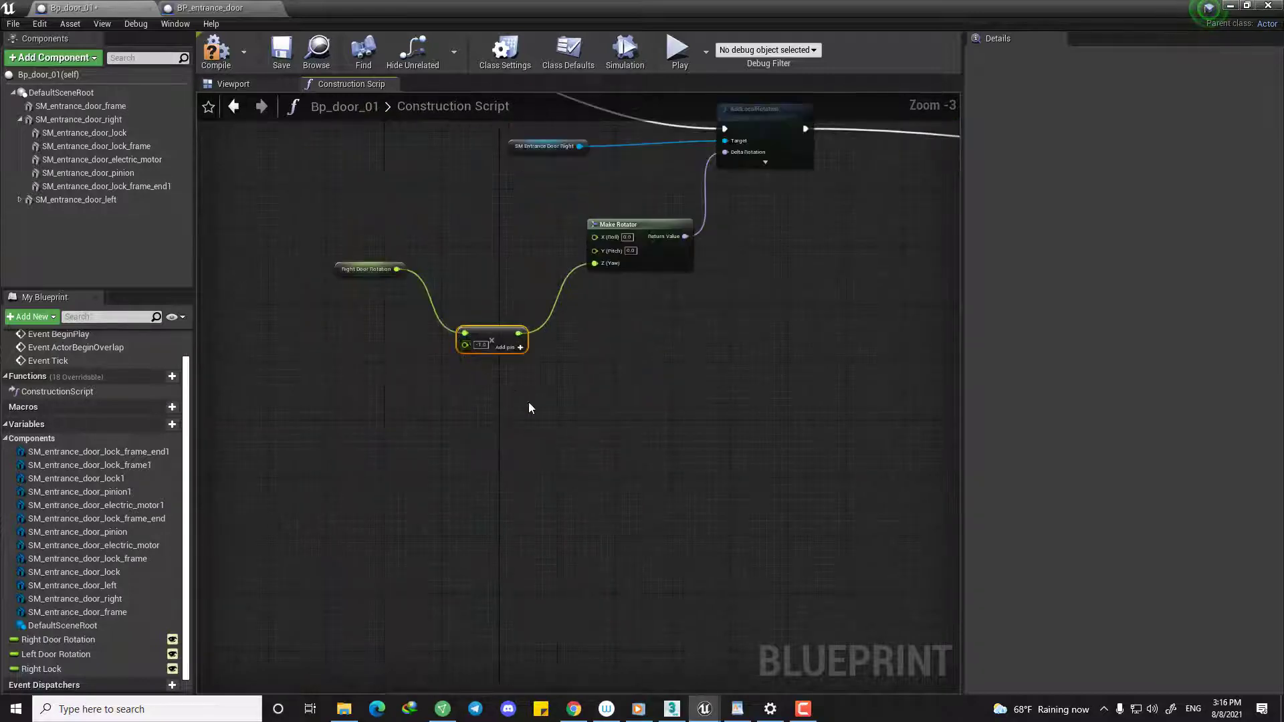
{"action": "scroll", "coordinate": [528, 403], "scroll_direction": "down", "scroll_amount": 2}
{"action": "right_click_drag", "start_coordinate": [822, 548], "coordinate": [566, 352]}
{"action": "scroll", "coordinate": [783, 500], "scroll_direction": "up", "scroll_amount": 4}
{"action": "right_click_drag", "start_coordinate": [783, 500], "coordinate": [567, 459]}
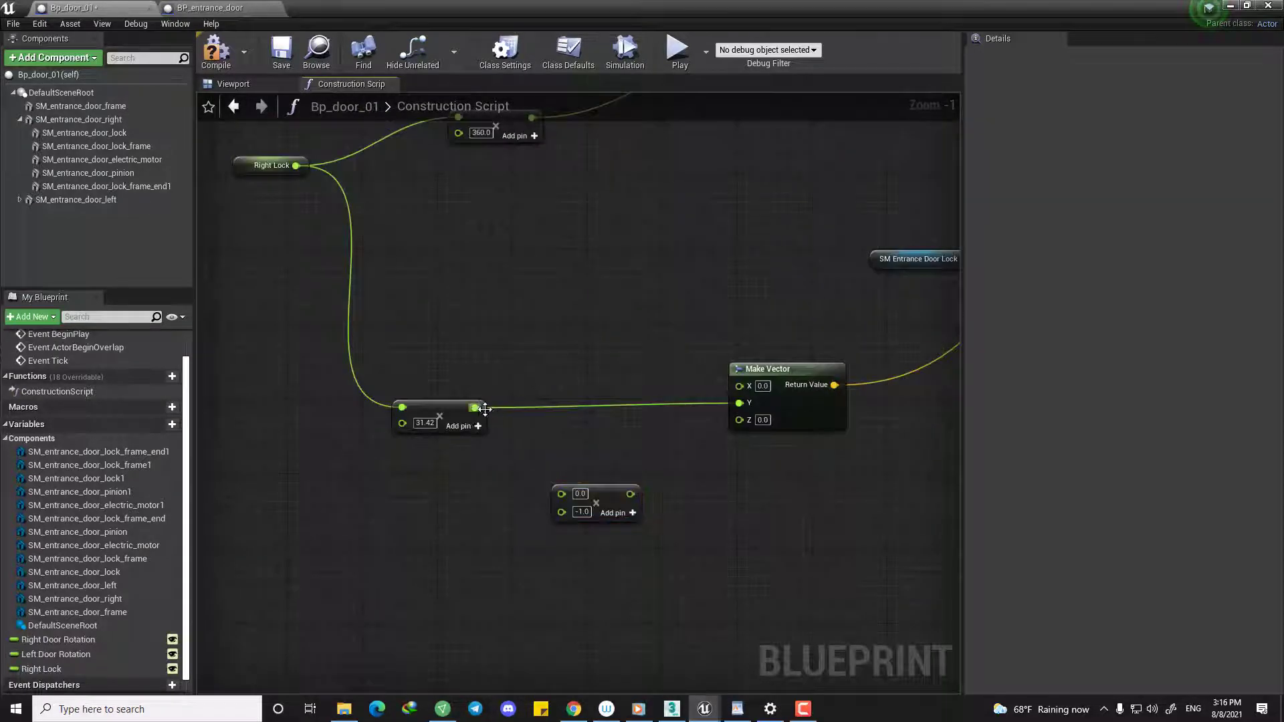
{"action": "left_click_drag", "start_coordinate": [485, 409], "coordinate": [740, 403]}
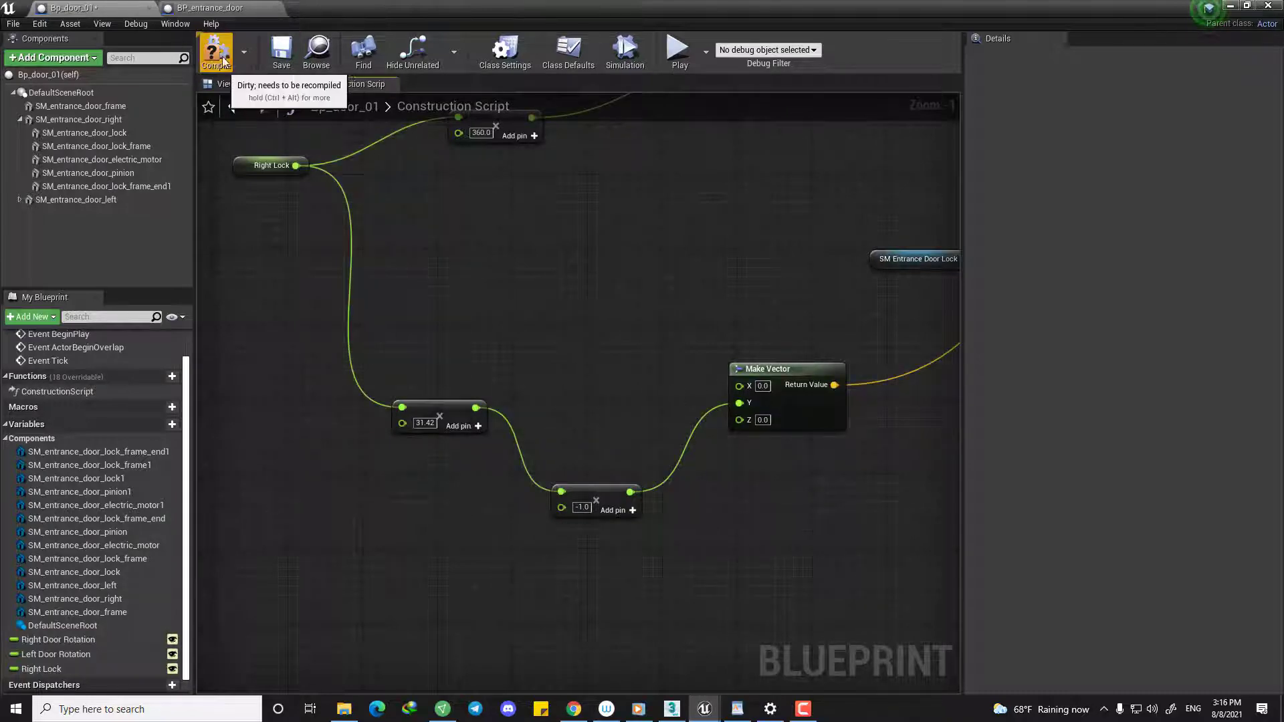
{"action": "left_click", "coordinate": [216, 50]}
Test the Right Lock default in the viewport at 1.4, 1.3 and 1.35 to judge the lock's travel, and reset it to 0.
{"action": "left_click", "coordinate": [232, 84]}
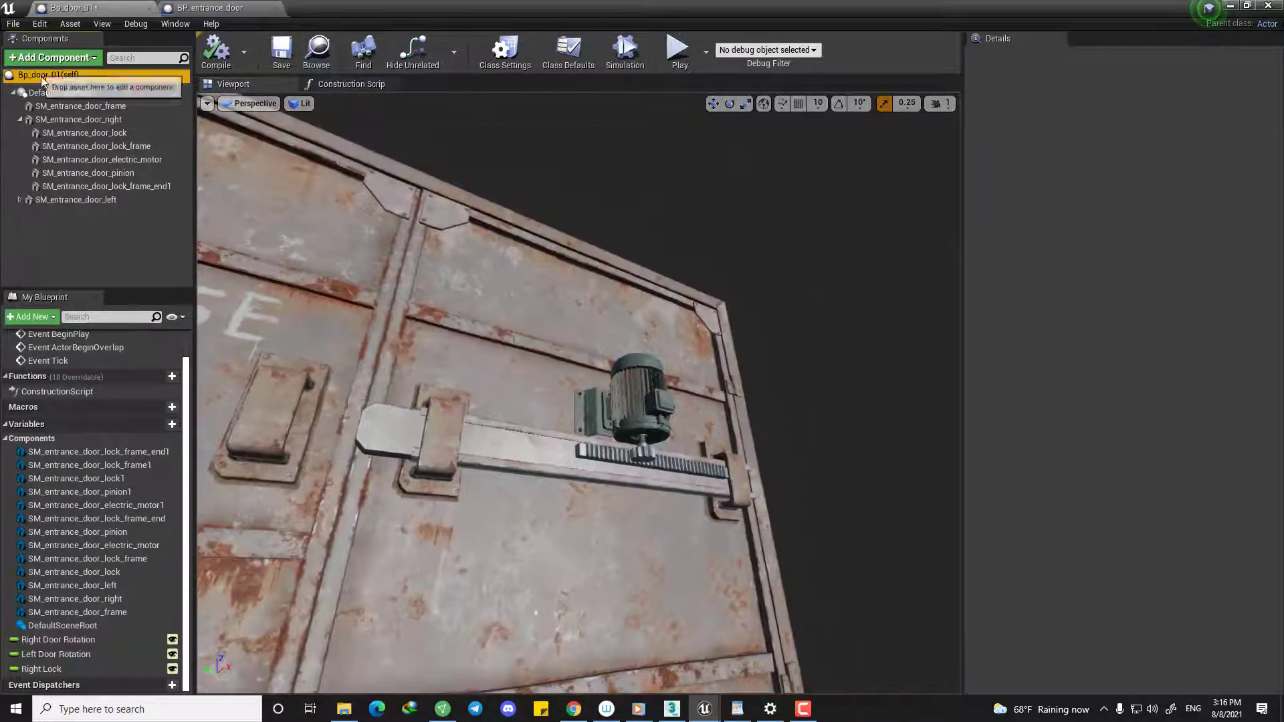
{"action": "left_click", "coordinate": [568, 50]}
{"action": "mouse_move", "coordinate": [1084, 201]}
{"action": "left_mouse_down"}
{"action": "mouse_move", "coordinate": [1122, 201]}
{"action": "mouse_move", "coordinate": [1092, 203]}
{"action": "left_mouse_up"}
{"action": "type", "text": ".4"}
{"action": "key", "text": "Return"}
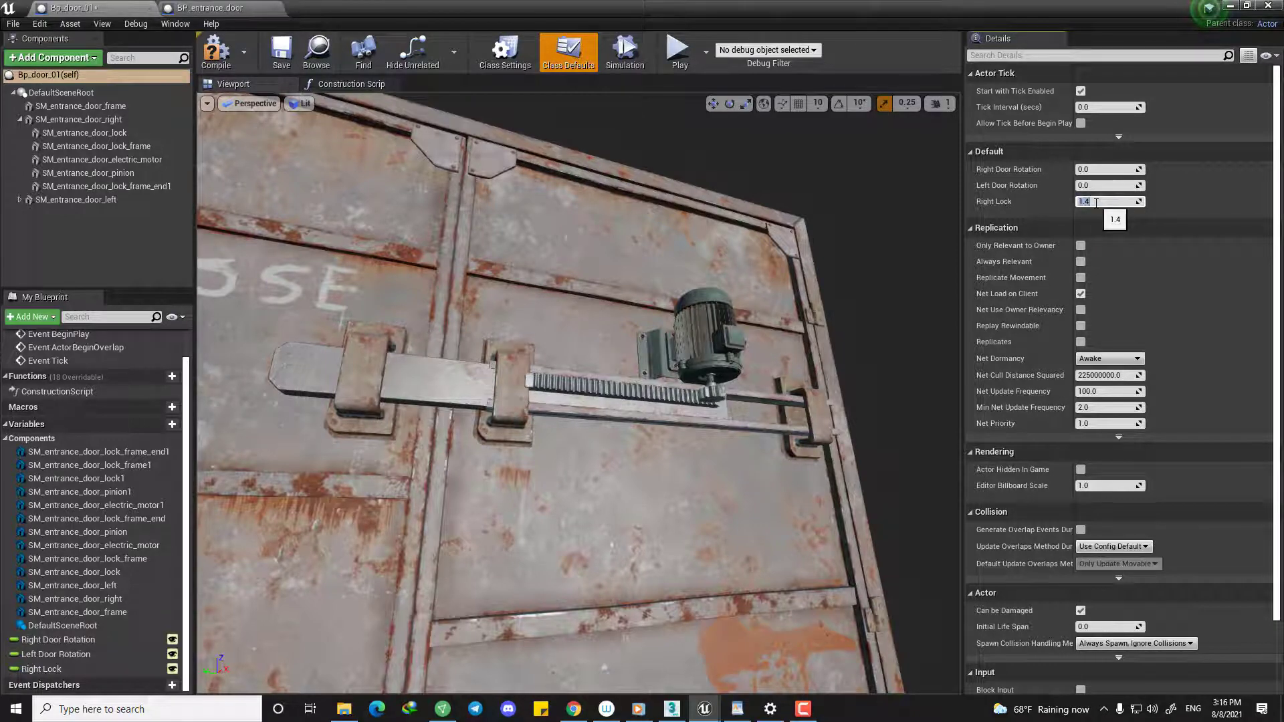
{"action": "key", "text": "Return"}
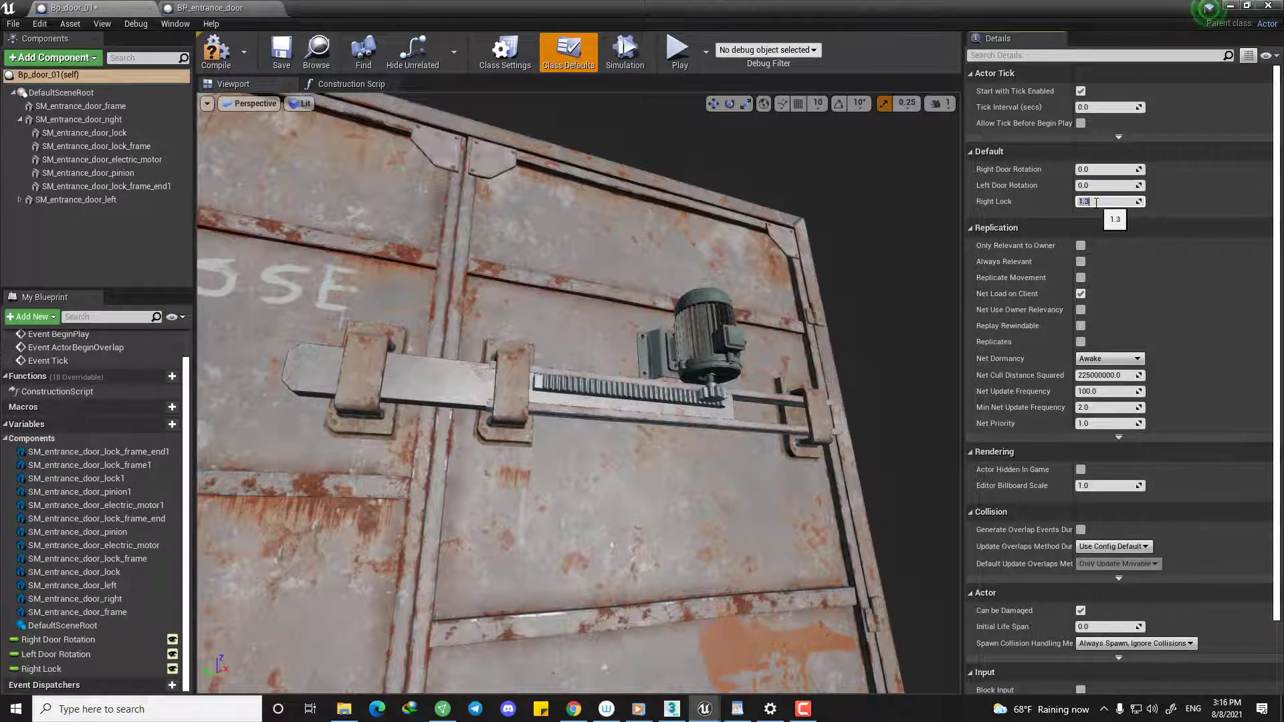
{"action": "type", "text": "5"}
{"action": "key", "text": "Return"}
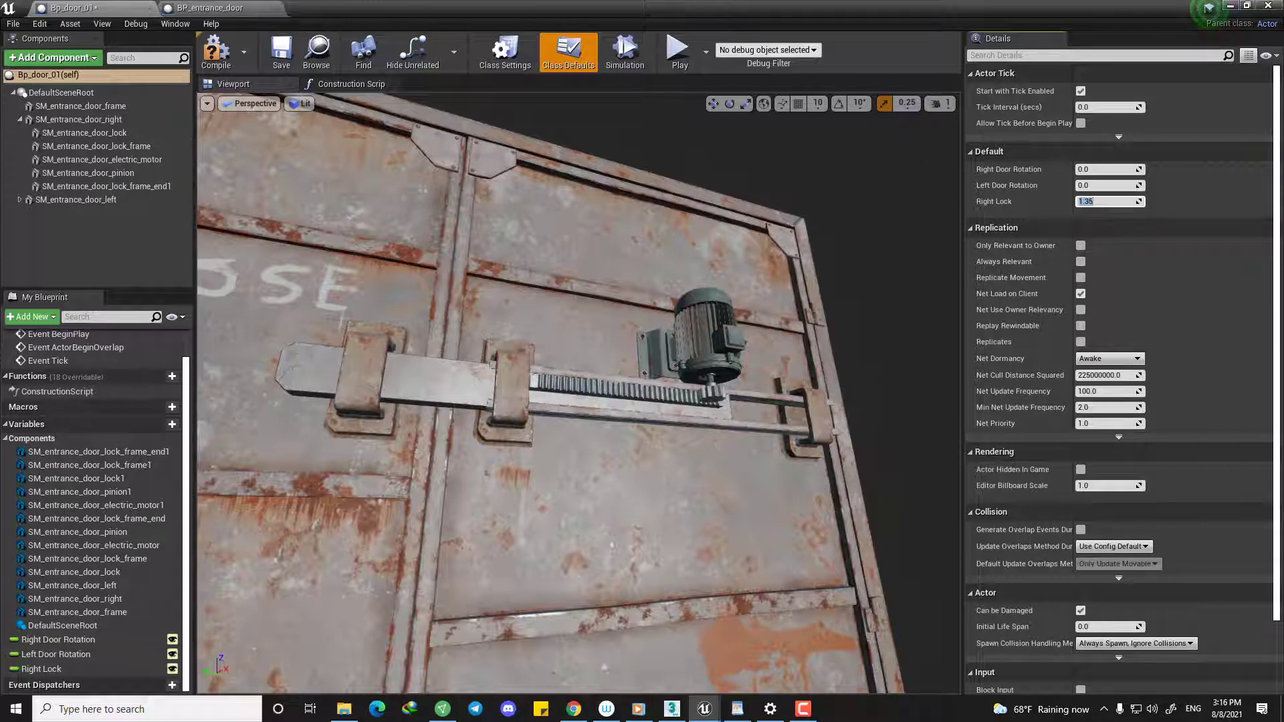
{"action": "left_click_drag", "start_coordinate": [908, 332], "coordinate": [836, 332], "text": "alt"}
{"action": "left_click", "coordinate": [1102, 203]}
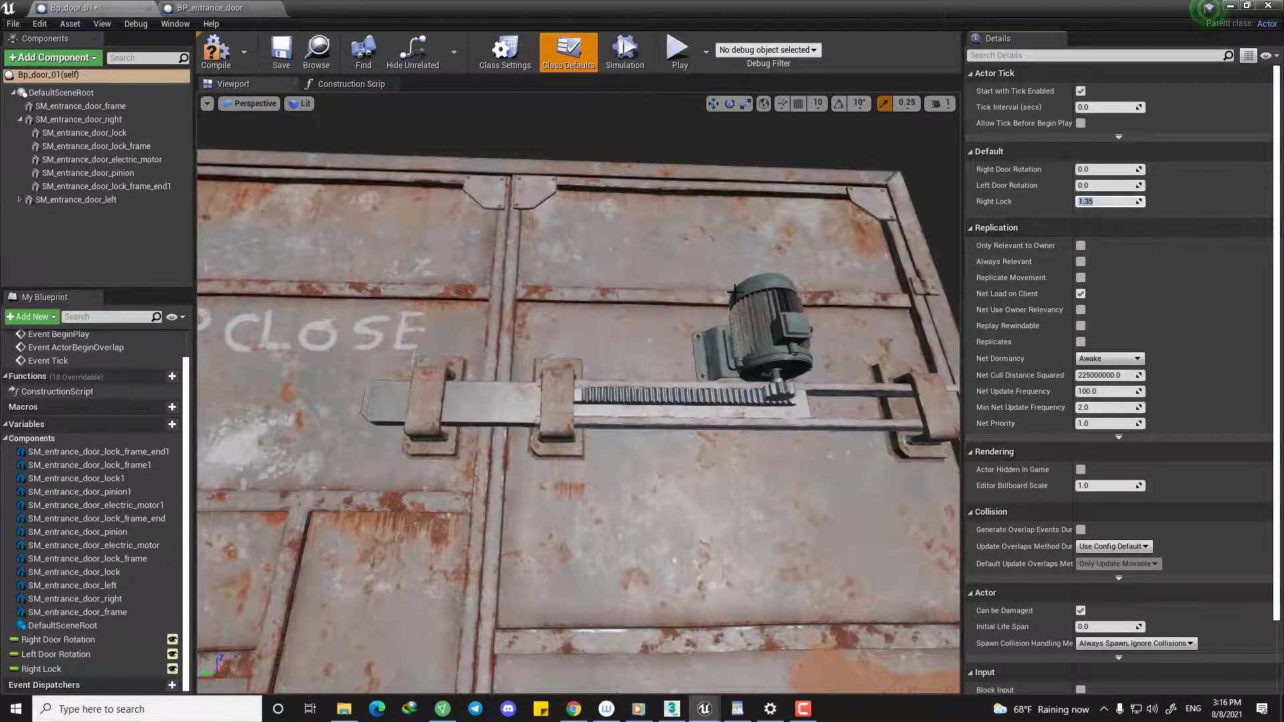
{"action": "type", "text": "0"}
{"action": "key", "text": "Return"}
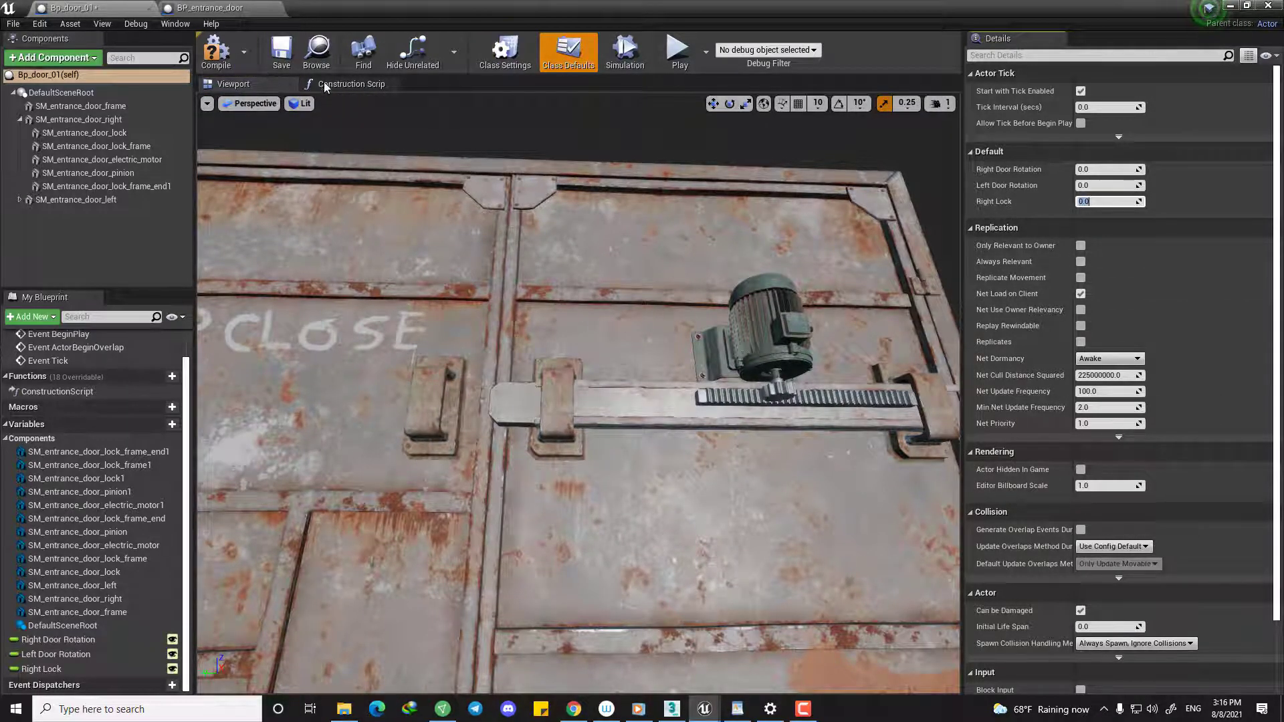
Set the maximum of Right Lock's slider range and value range to 1.35 and save the blueprint.
{"action": "left_click", "coordinate": [348, 85]}
{"action": "scroll", "coordinate": [455, 278], "scroll_direction": "up", "scroll_amount": 5}
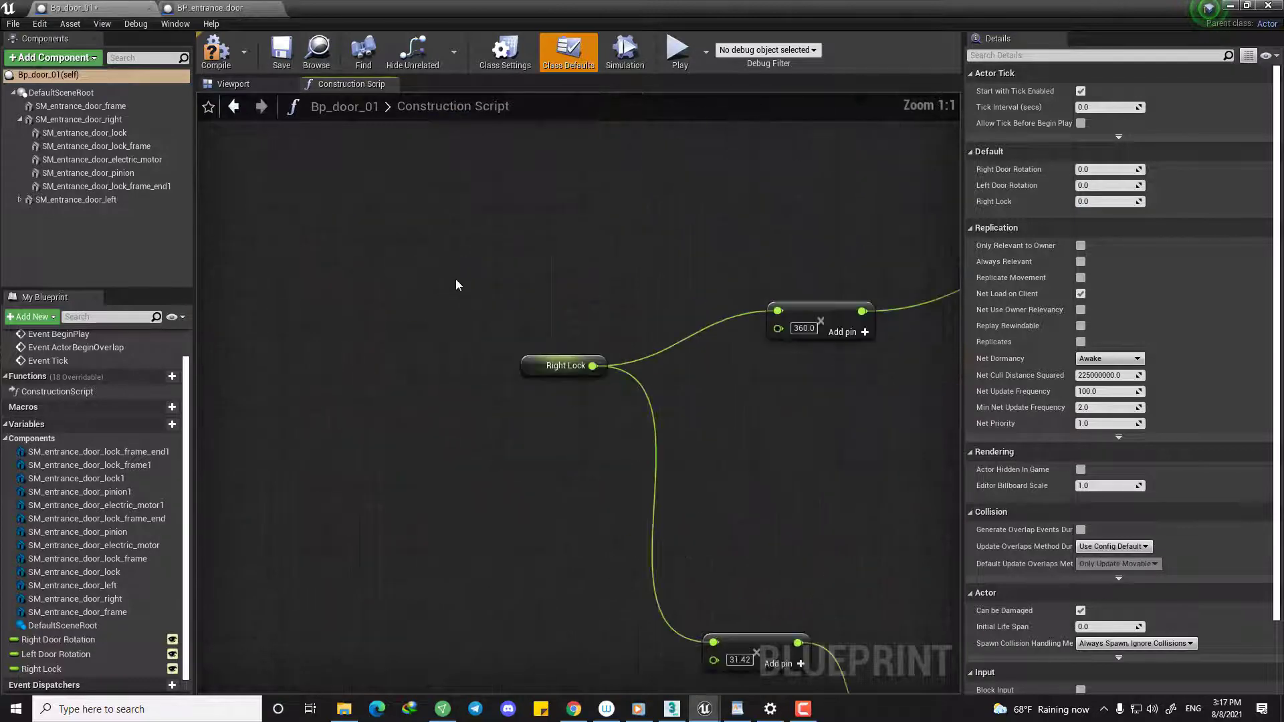
{"action": "left_click", "coordinate": [558, 366]}
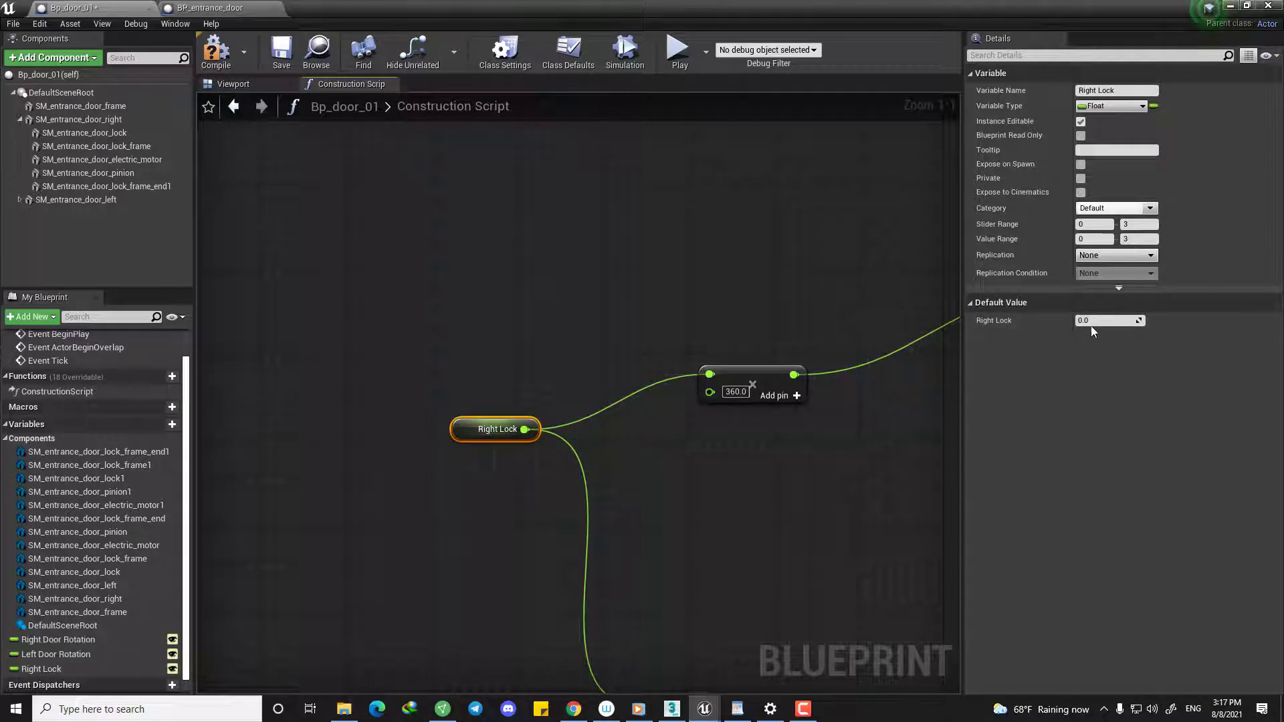
{"action": "left_click", "coordinate": [1148, 225]}
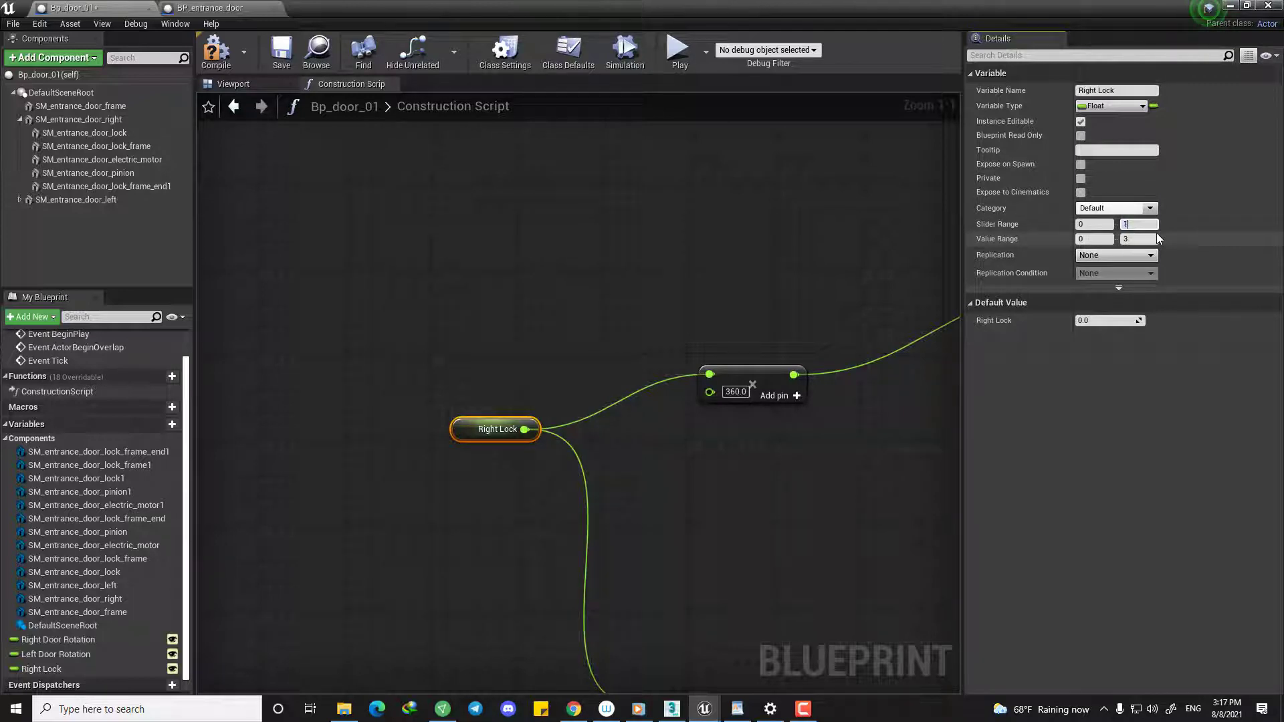
{"action": "type", "text": "1.35"}
{"action": "left_click", "coordinate": [1137, 239]}
{"action": "left_click", "coordinate": [281, 53]}
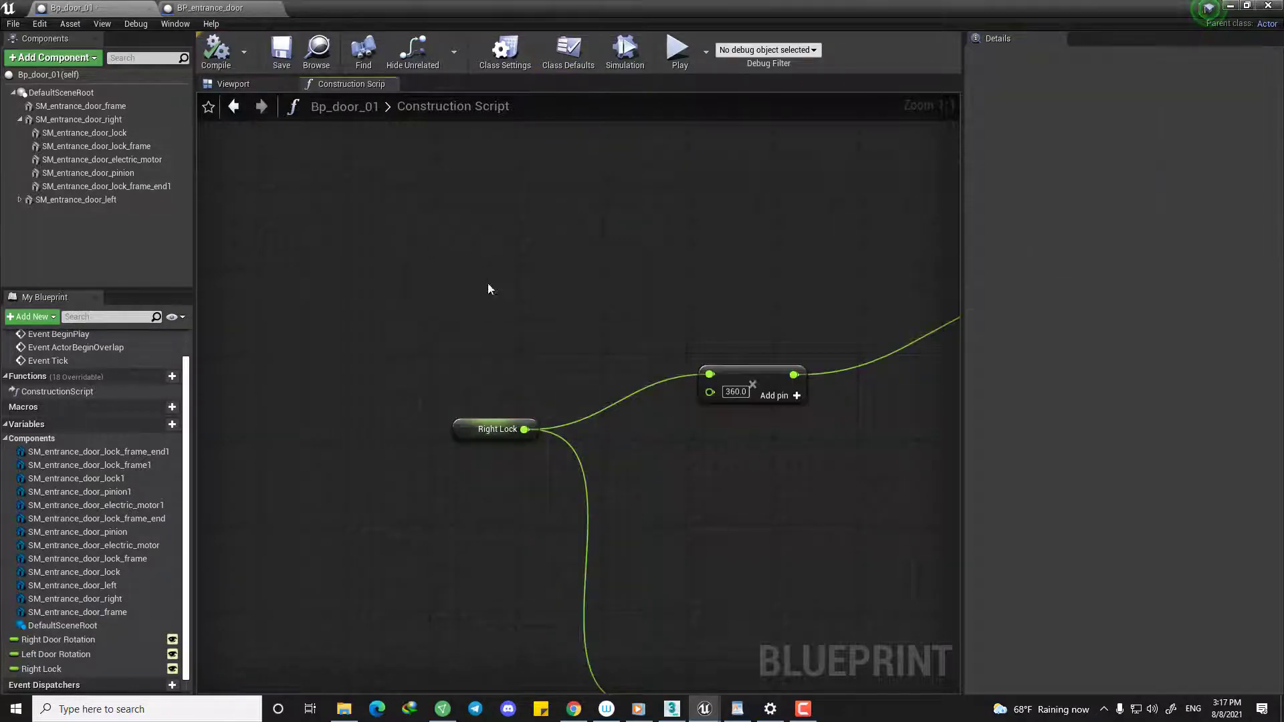
Move the Left Door Rotation node group closer to the right door's AddLocalRotation node.
{"action": "scroll", "coordinate": [488, 283], "scroll_direction": "down", "scroll_amount": 4}
{"action": "right_click_drag", "start_coordinate": [487, 283], "coordinate": [491, 395]}
{"action": "scroll", "coordinate": [524, 350], "scroll_direction": "down", "scroll_amount": 3}
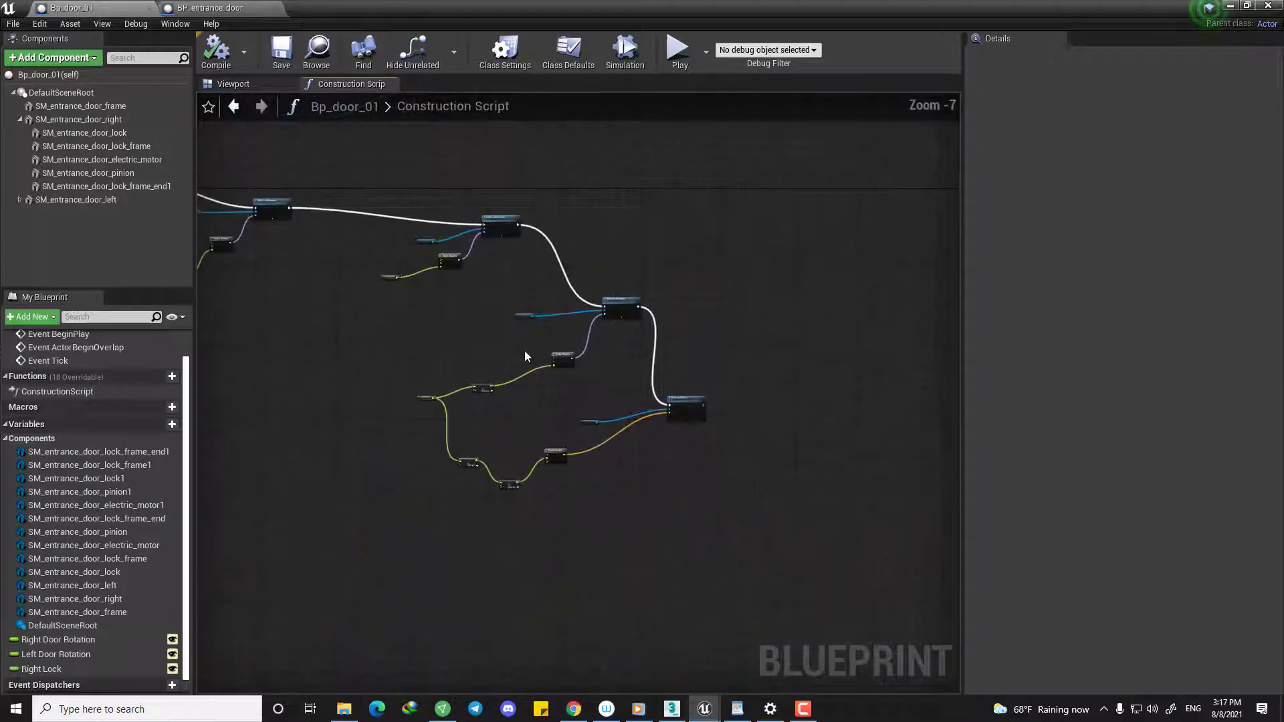
{"action": "left_click", "coordinate": [234, 85]}
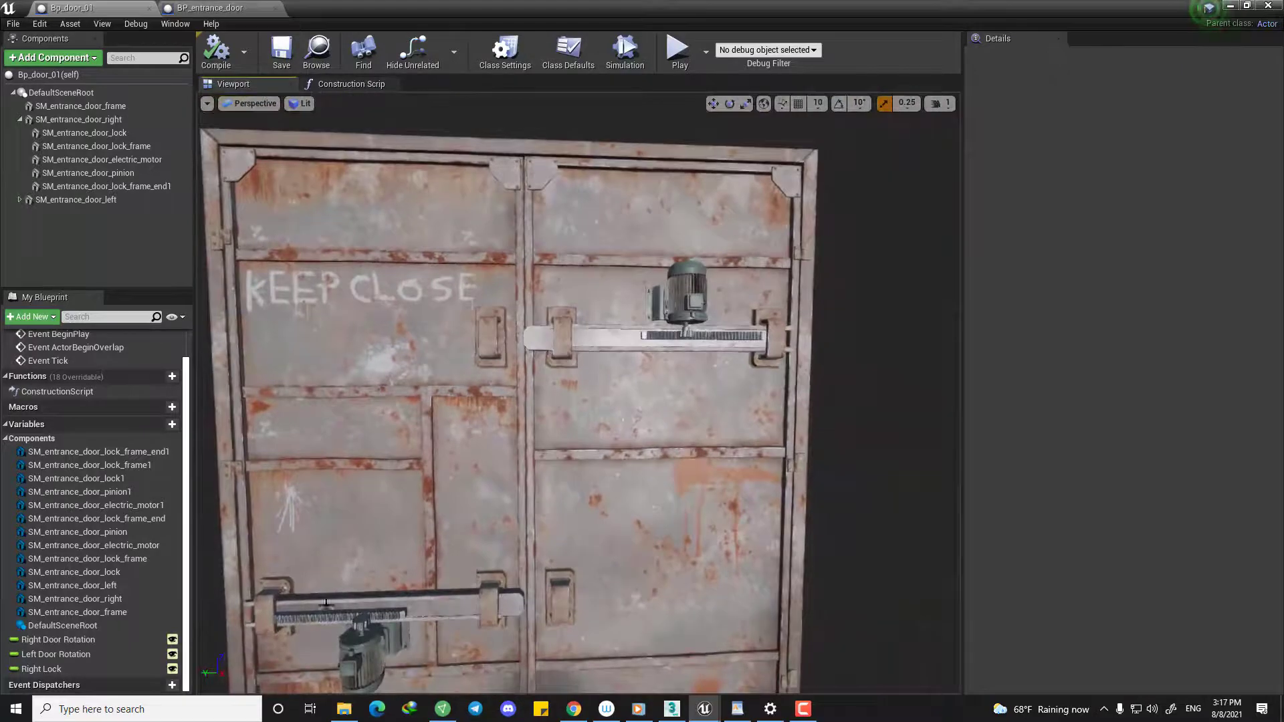
{"action": "left_click", "coordinate": [346, 85]}
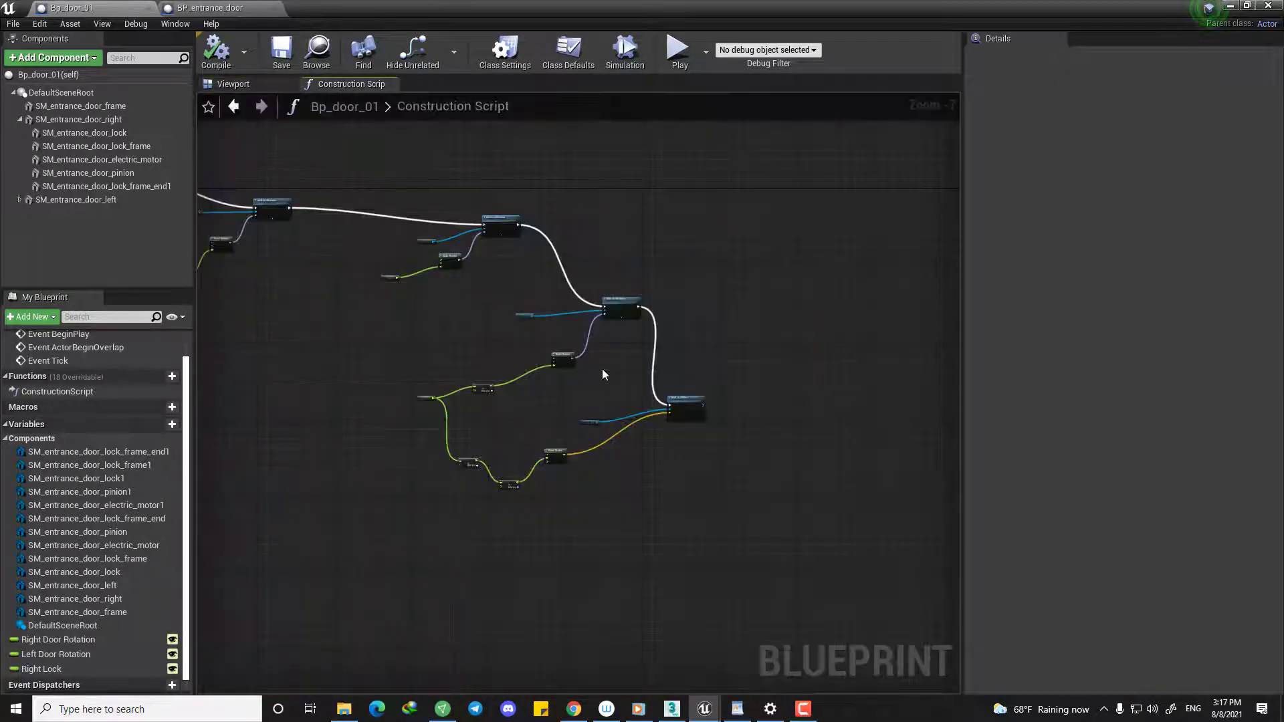
{"action": "scroll", "coordinate": [603, 375], "scroll_direction": "up", "scroll_amount": 3}
{"action": "scroll", "coordinate": [565, 248], "scroll_direction": "down", "scroll_amount": 2}
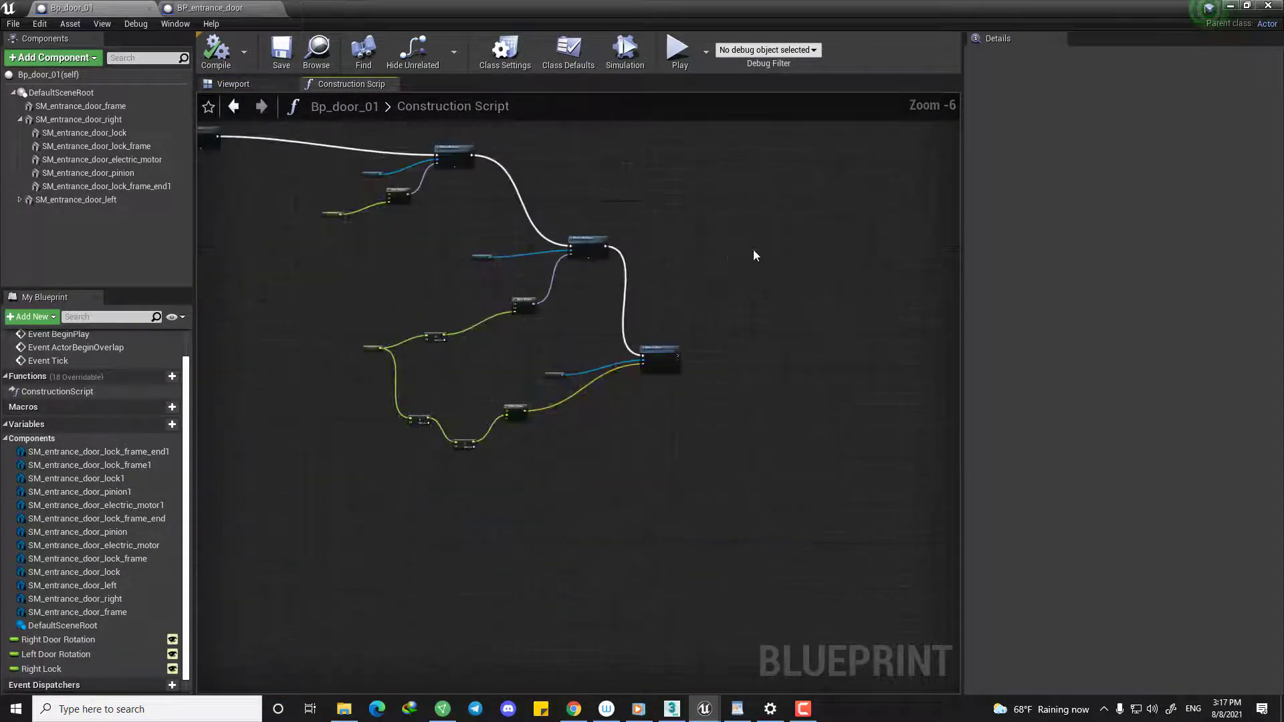
{"action": "left_click_drag", "start_coordinate": [419, 528], "coordinate": [419, 528]}
{"action": "scroll", "coordinate": [557, 347], "scroll_direction": "up", "scroll_amount": 7}
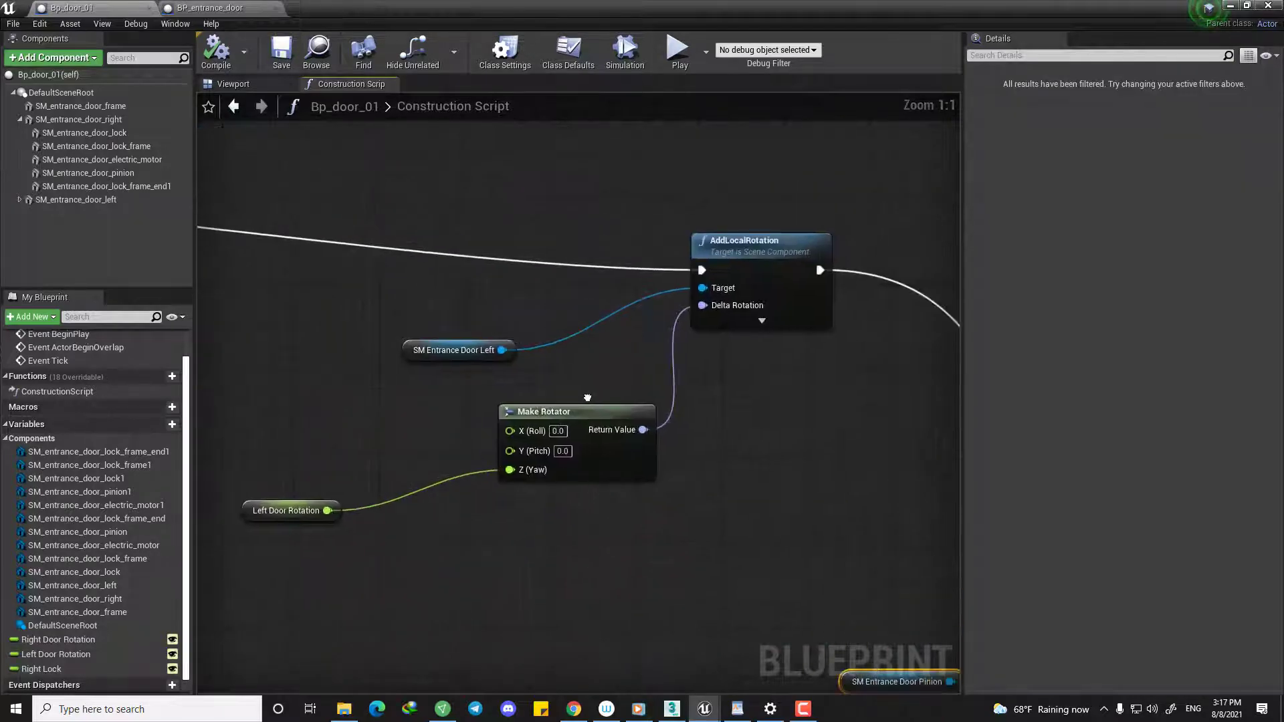
{"action": "scroll", "coordinate": [614, 382], "scroll_direction": "down", "scroll_amount": 5}
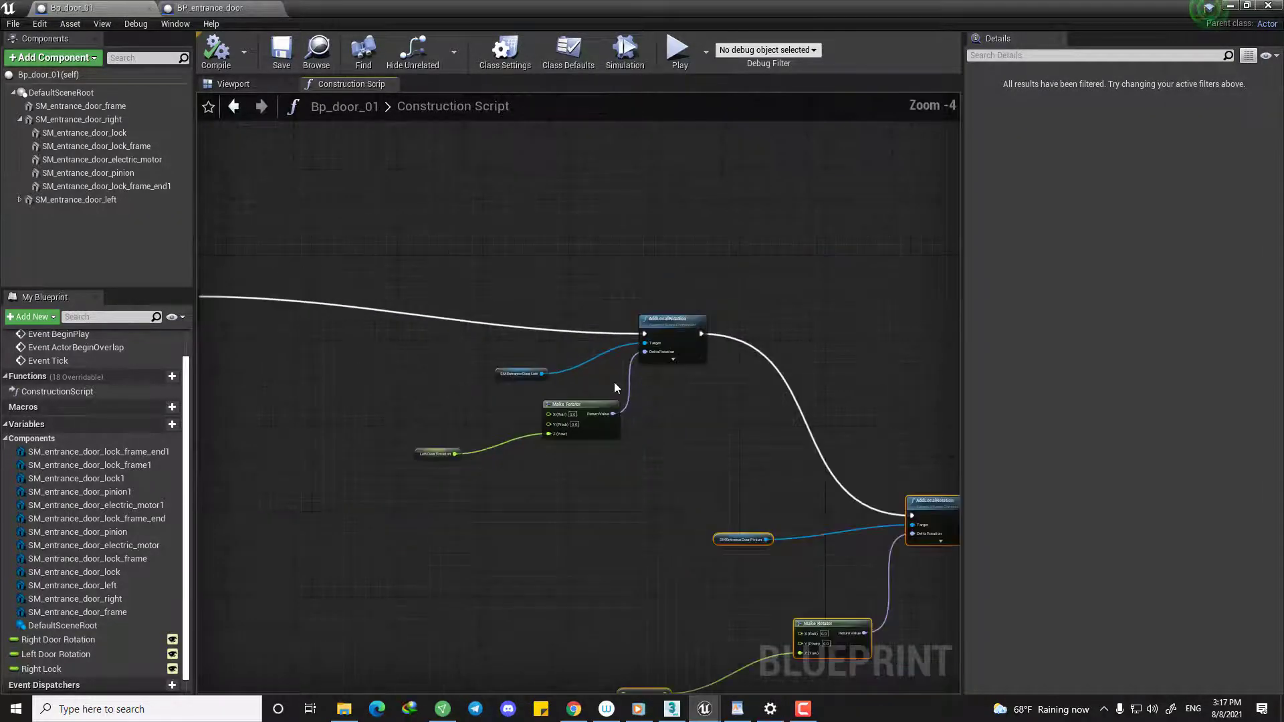
{"action": "left_click_drag", "start_coordinate": [429, 262], "coordinate": [608, 435]}
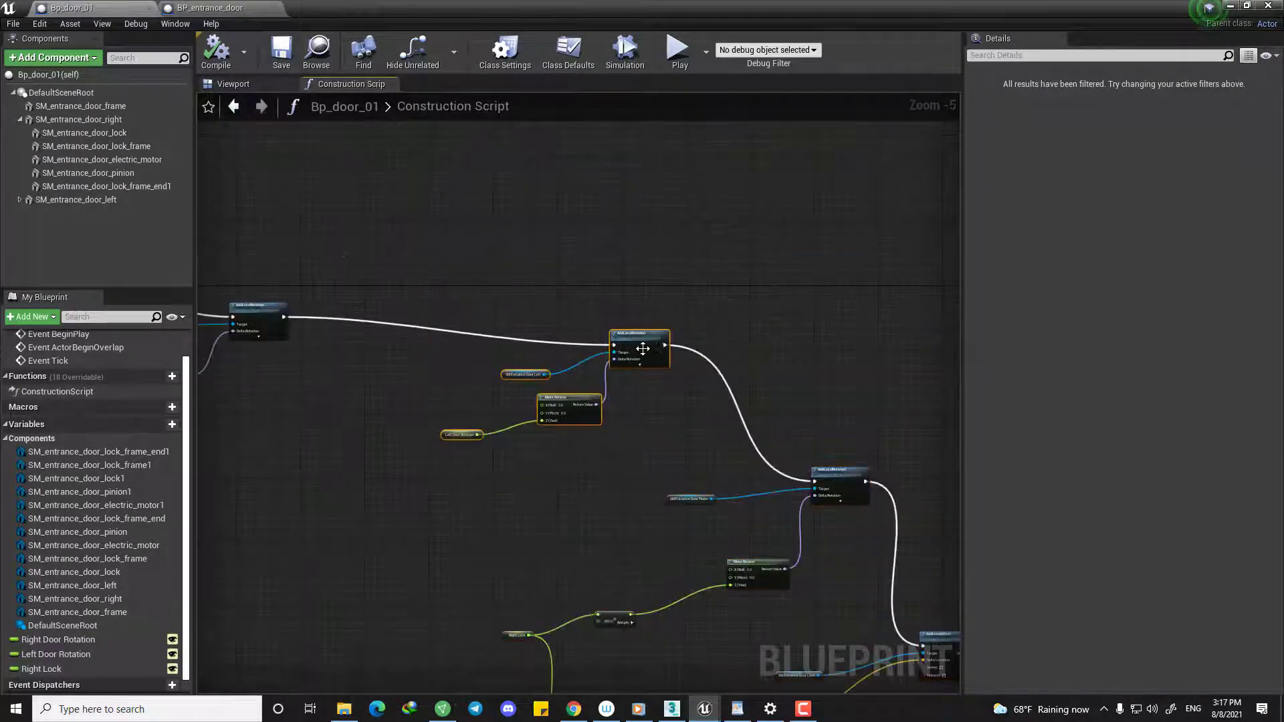
{"action": "left_click_drag", "start_coordinate": [637, 345], "coordinate": [527, 322]}
Duplicate the whole Right Lock node group beyond the original and connect AddLocalOffset's execution output to the copied AddLocalRotation.
{"action": "right_click_drag", "start_coordinate": [645, 386], "coordinate": [459, 193]}
{"action": "left_click_drag", "start_coordinate": [873, 263], "coordinate": [323, 627]}
{"action": "right_click_drag", "start_coordinate": [723, 392], "coordinate": [412, 332]}
{"action": "right_click_drag", "start_coordinate": [792, 353], "coordinate": [459, 333]}
{"action": "key", "text": "ctrl+v"}
{"action": "right_click_drag", "start_coordinate": [473, 396], "coordinate": [724, 281]}
{"action": "left_click", "coordinate": [751, 245]}
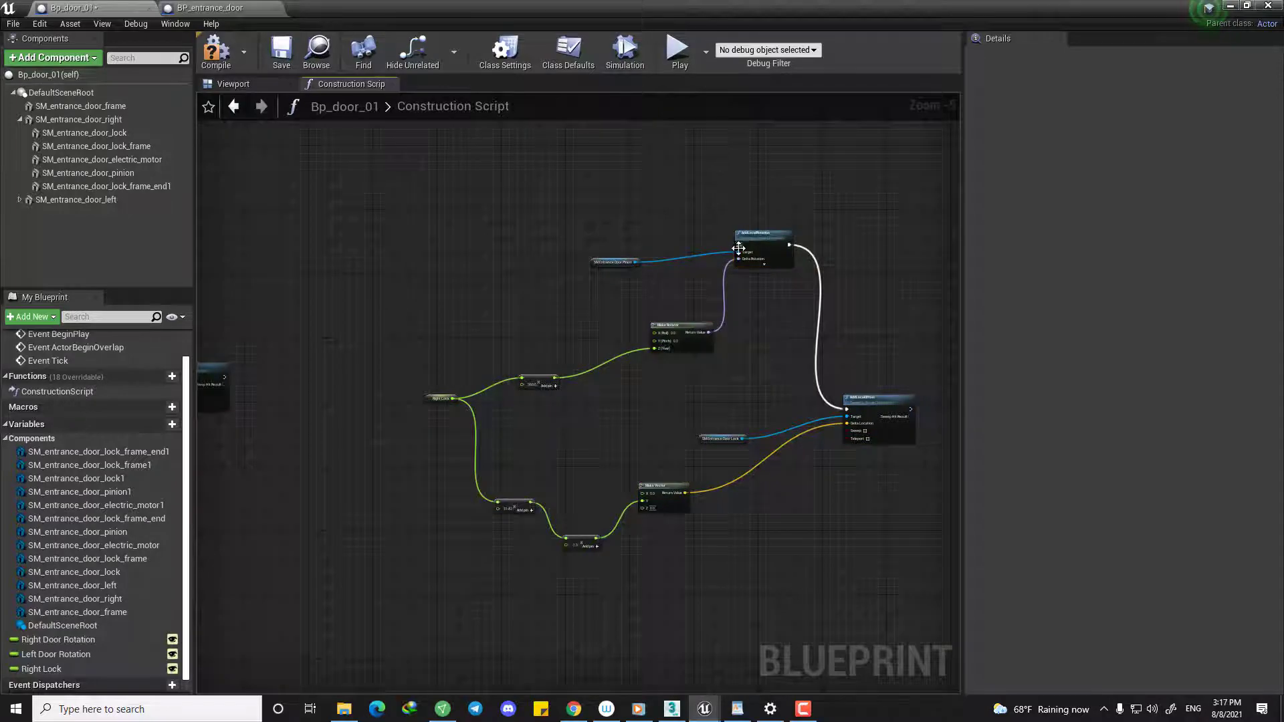
{"action": "left_click_drag", "start_coordinate": [738, 245], "coordinate": [762, 399]}
Move the copied SM Entrance Door Pinion node below the execution wire.
{"action": "scroll", "coordinate": [609, 361], "scroll_direction": "up", "scroll_amount": 3}
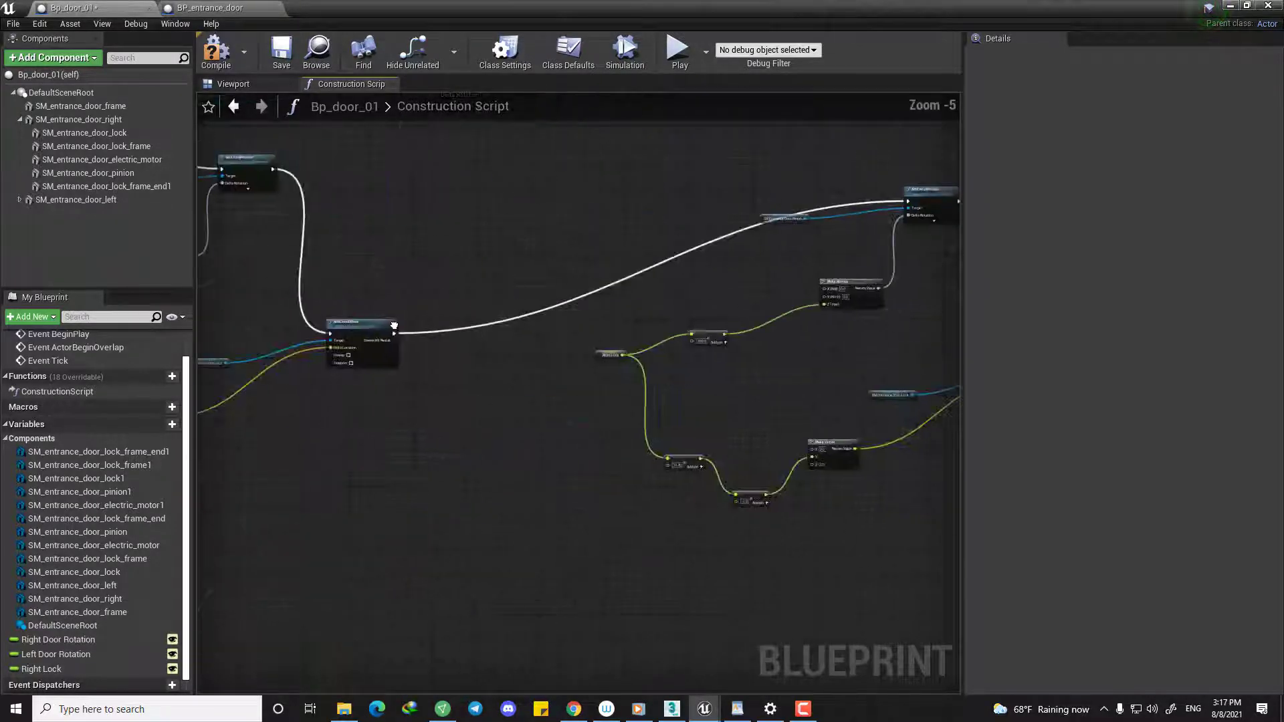
{"action": "scroll", "coordinate": [657, 398], "scroll_direction": "up", "scroll_amount": 2}
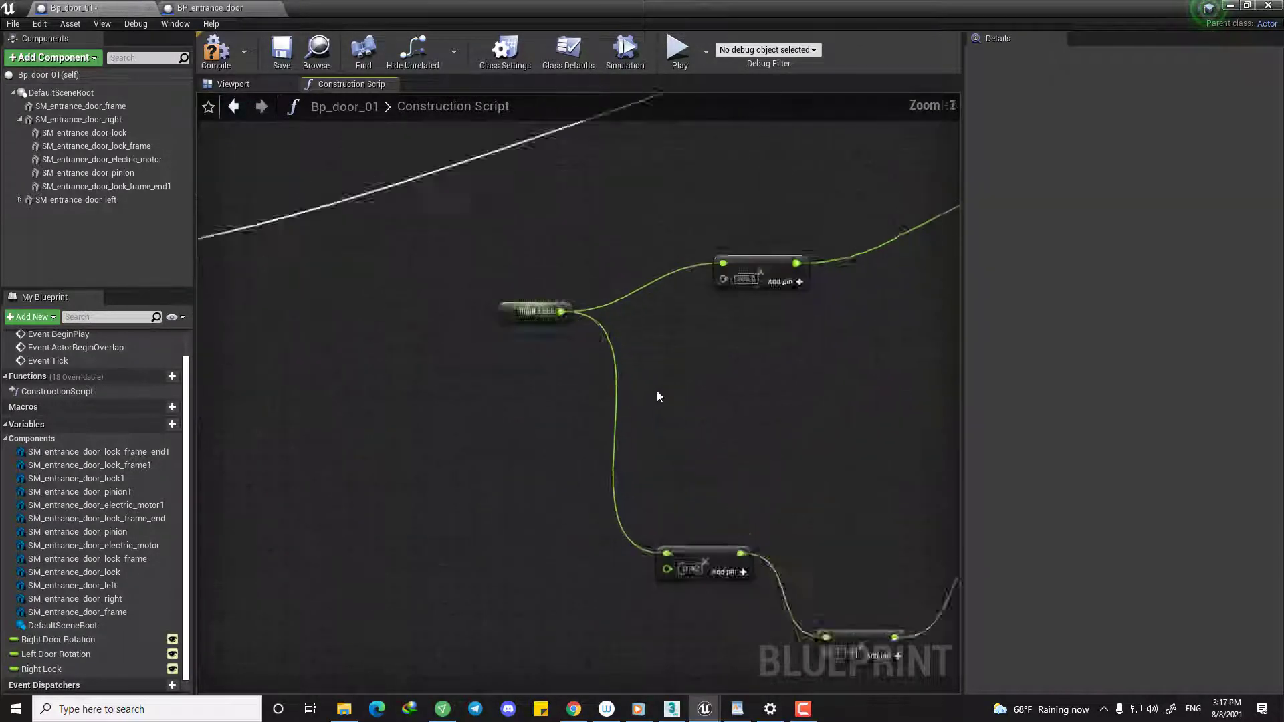
{"action": "scroll", "coordinate": [657, 393], "scroll_direction": "up", "scroll_amount": 1}
{"action": "right_click_drag", "start_coordinate": [807, 301], "coordinate": [554, 395]}
{"action": "scroll", "coordinate": [553, 394], "scroll_direction": "down", "scroll_amount": 3}
{"action": "right_click_drag", "start_coordinate": [839, 275], "coordinate": [635, 338]}
{"action": "right_click_drag", "start_coordinate": [454, 226], "coordinate": [434, 301]}
{"action": "scroll", "coordinate": [429, 288], "scroll_direction": "up", "scroll_amount": 3}
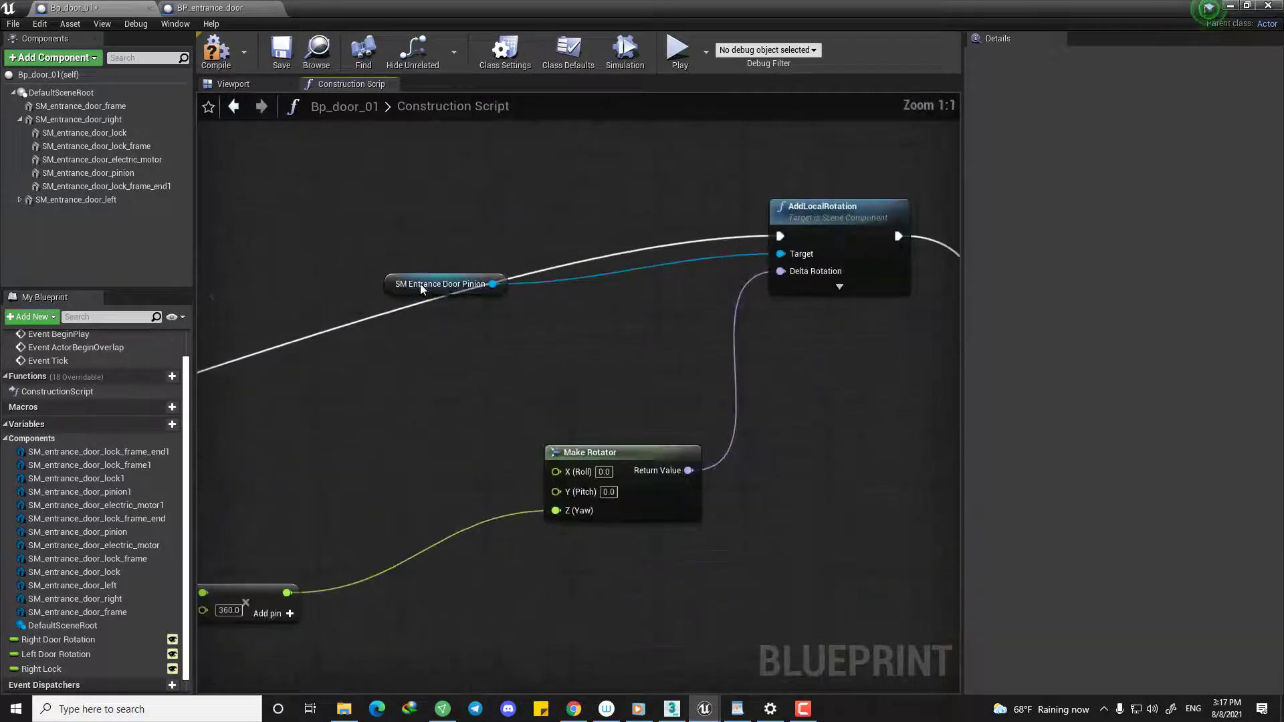
{"action": "left_click_drag", "start_coordinate": [421, 289], "coordinate": [525, 379]}
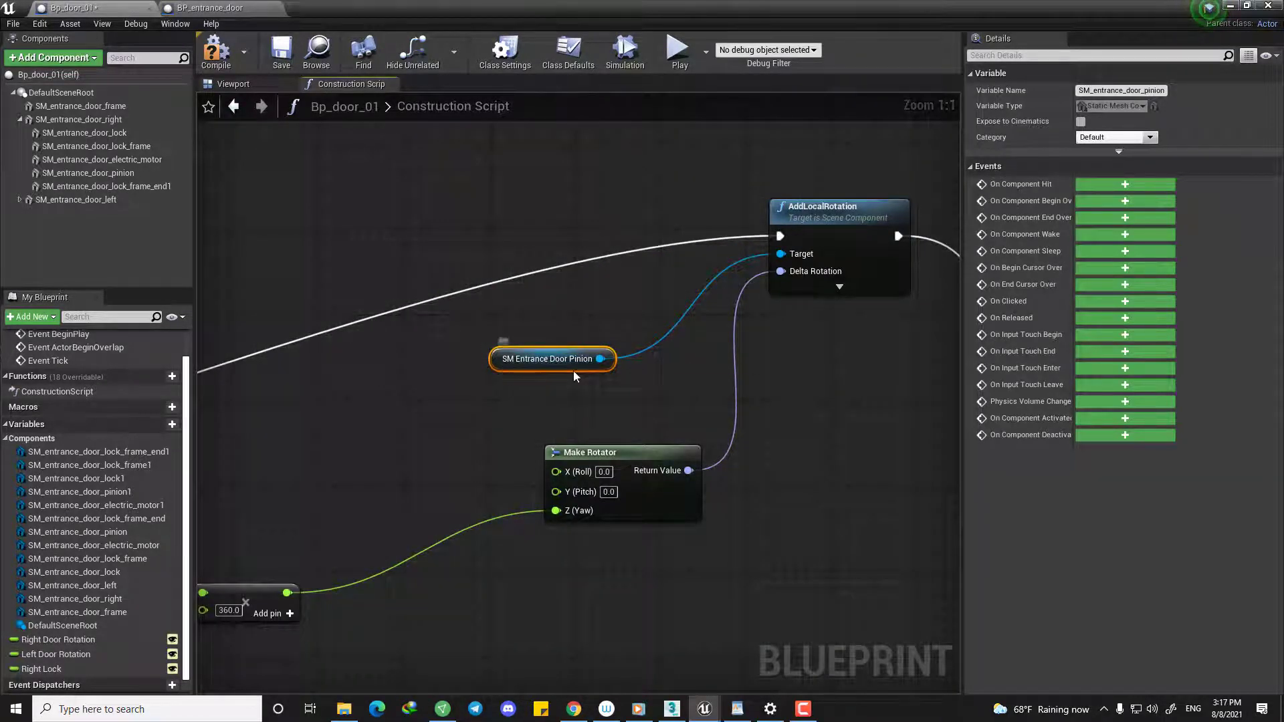
Replace the pinion reference in the copied group with SM_entrance_door_pinion1 as the target of AddLocalRotation.
{"action": "left_click", "coordinate": [19, 199]}
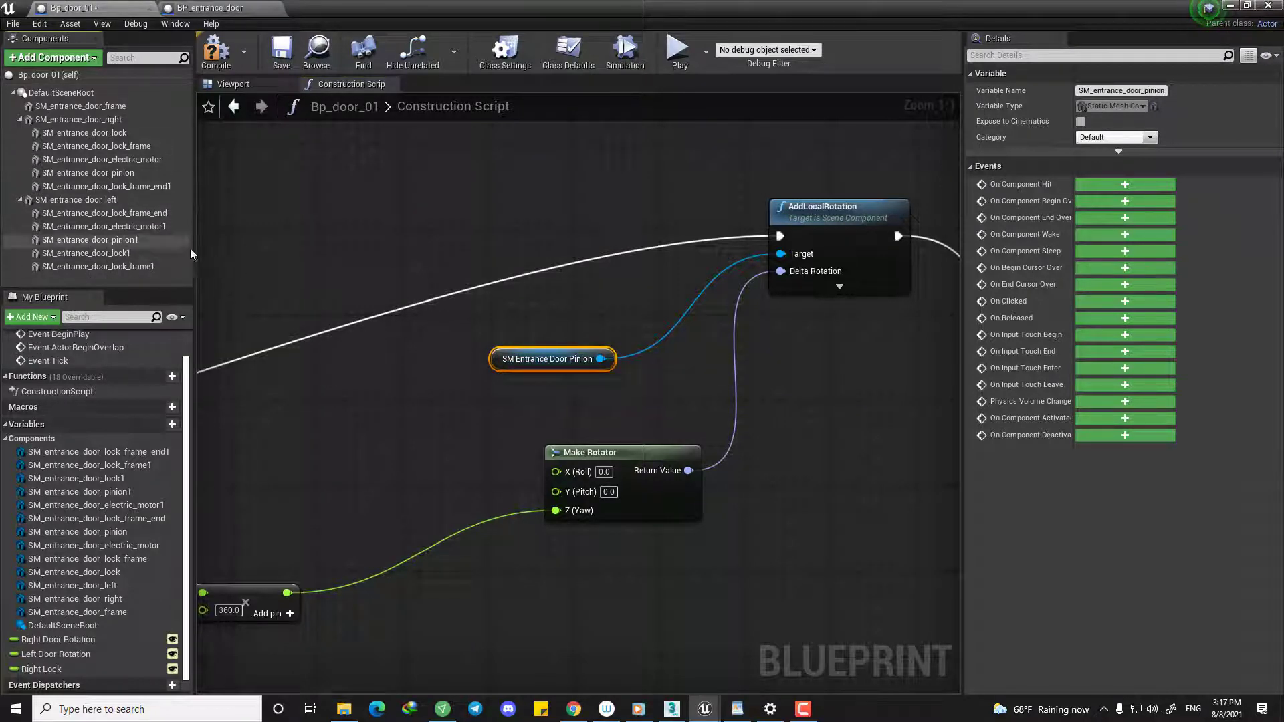
{"action": "left_click", "coordinate": [143, 240]}
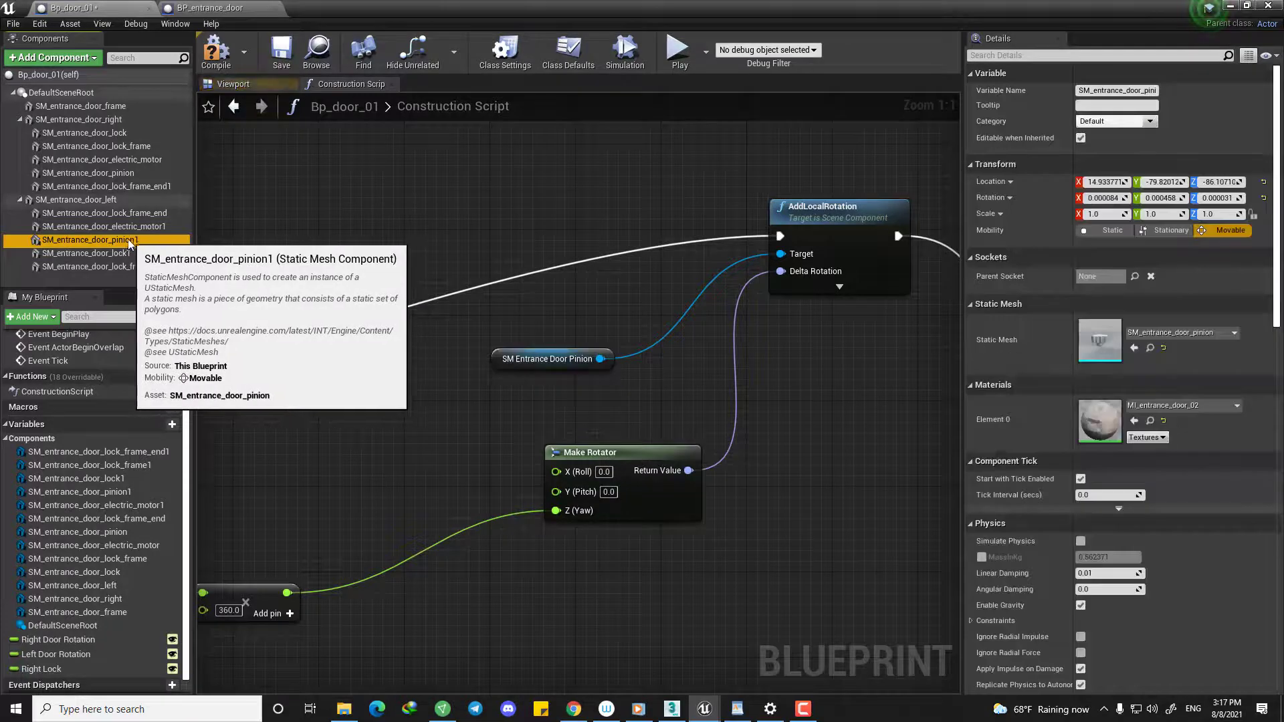
{"action": "left_click", "coordinate": [231, 85]}
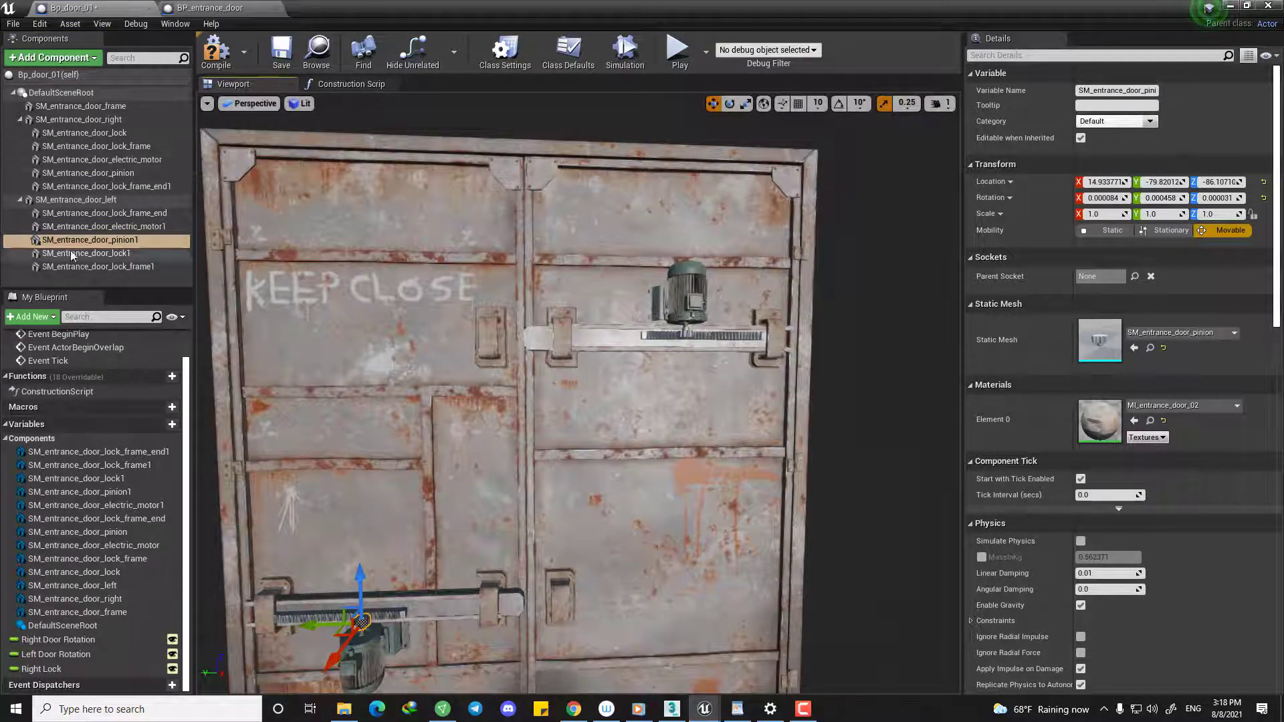
{"action": "left_click", "coordinate": [319, 84]}
{"action": "left_click_drag", "start_coordinate": [207, 271], "coordinate": [527, 408]}
{"action": "left_click_drag", "start_coordinate": [601, 359], "coordinate": [596, 402], "text": "ctrl"}
{"action": "left_click_drag", "start_coordinate": [564, 312], "coordinate": [540, 372]}
{"action": "key", "text": "Delete"}
{"action": "right_click_drag", "start_coordinate": [549, 393], "coordinate": [535, 212]}
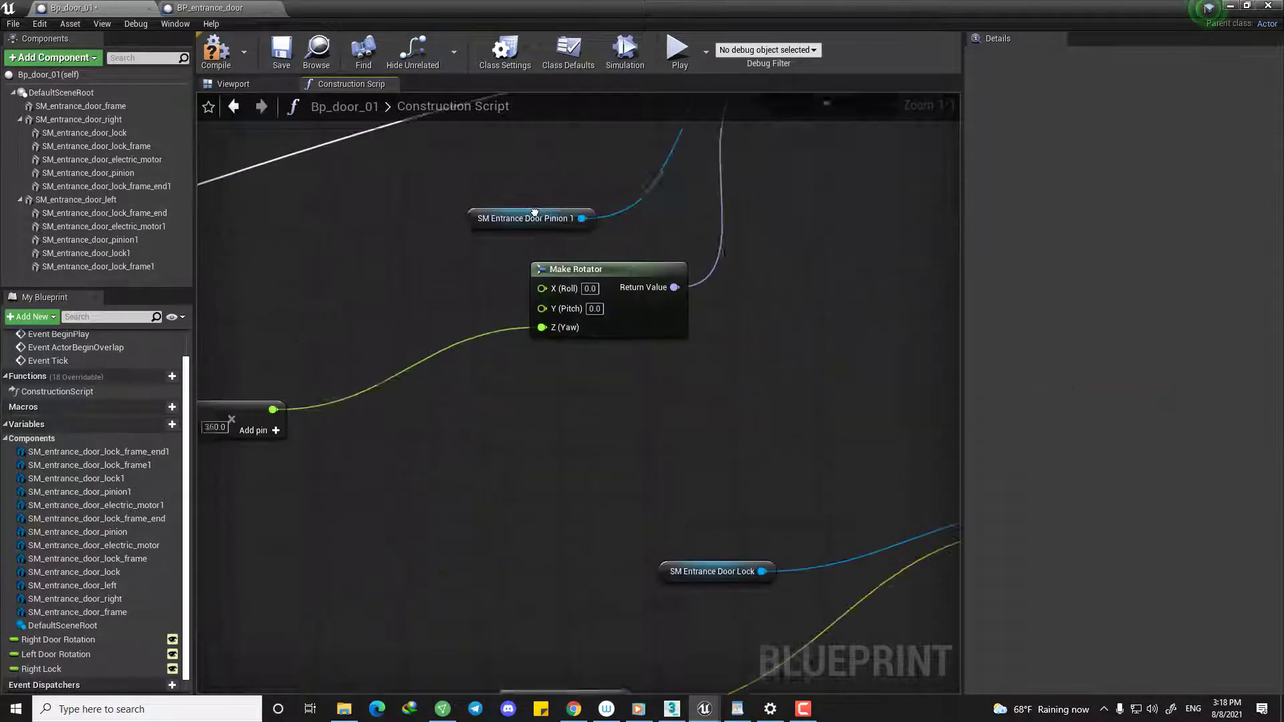
Replace the lock reference in the copied group with SM_entrance_door_lock1 as the target of AddLocalOffset.
{"action": "right_click_drag", "start_coordinate": [668, 455], "coordinate": [468, 224]}
{"action": "right_click_drag", "start_coordinate": [539, 338], "coordinate": [527, 363]}
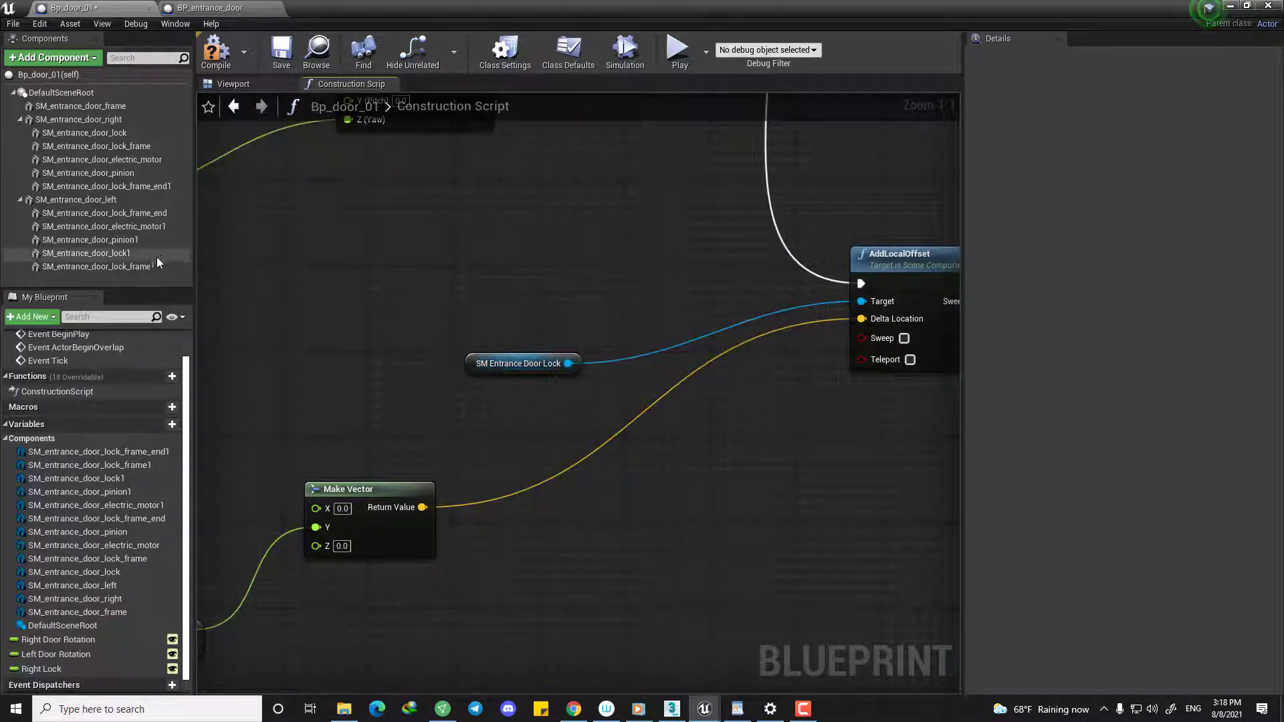
{"action": "left_click_drag", "start_coordinate": [126, 254], "coordinate": [495, 308]}
{"action": "left_click_drag", "start_coordinate": [586, 320], "coordinate": [870, 301]}
{"action": "left_click", "coordinate": [516, 364]}
{"action": "key", "text": "Delete"}
{"action": "scroll", "coordinate": [408, 184], "scroll_direction": "down", "scroll_amount": 5}
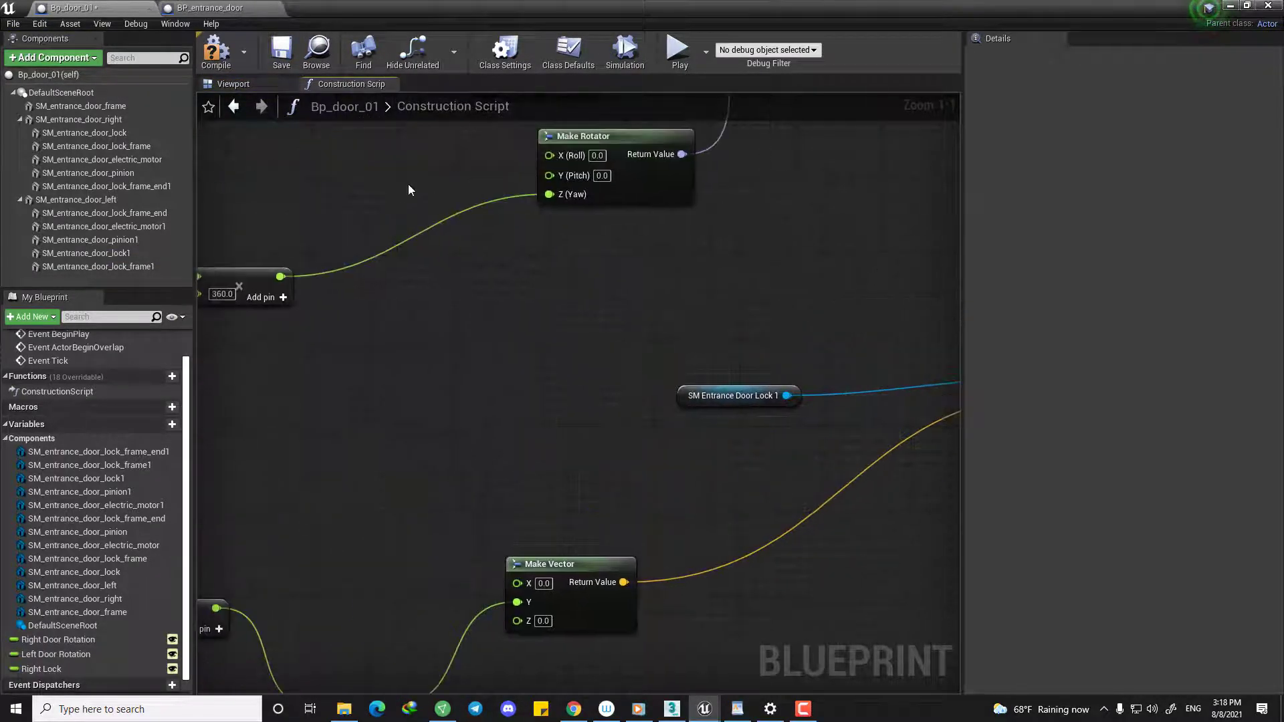
Duplicate the Right Lock variable and name the copy Left Lock.
{"action": "scroll", "coordinate": [631, 341], "scroll_direction": "up", "scroll_amount": 5}
{"action": "right_click_drag", "start_coordinate": [215, 375], "coordinate": [460, 314]}
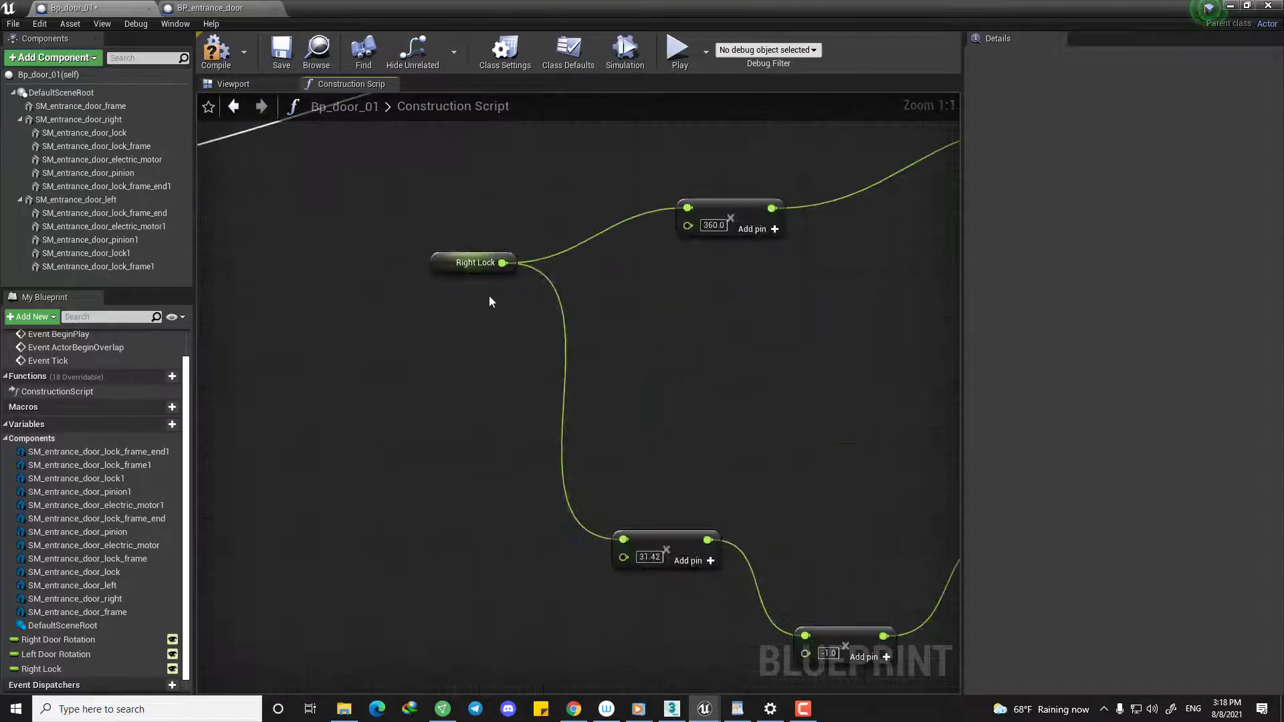
{"action": "left_click_drag", "start_coordinate": [459, 263], "coordinate": [455, 325]}
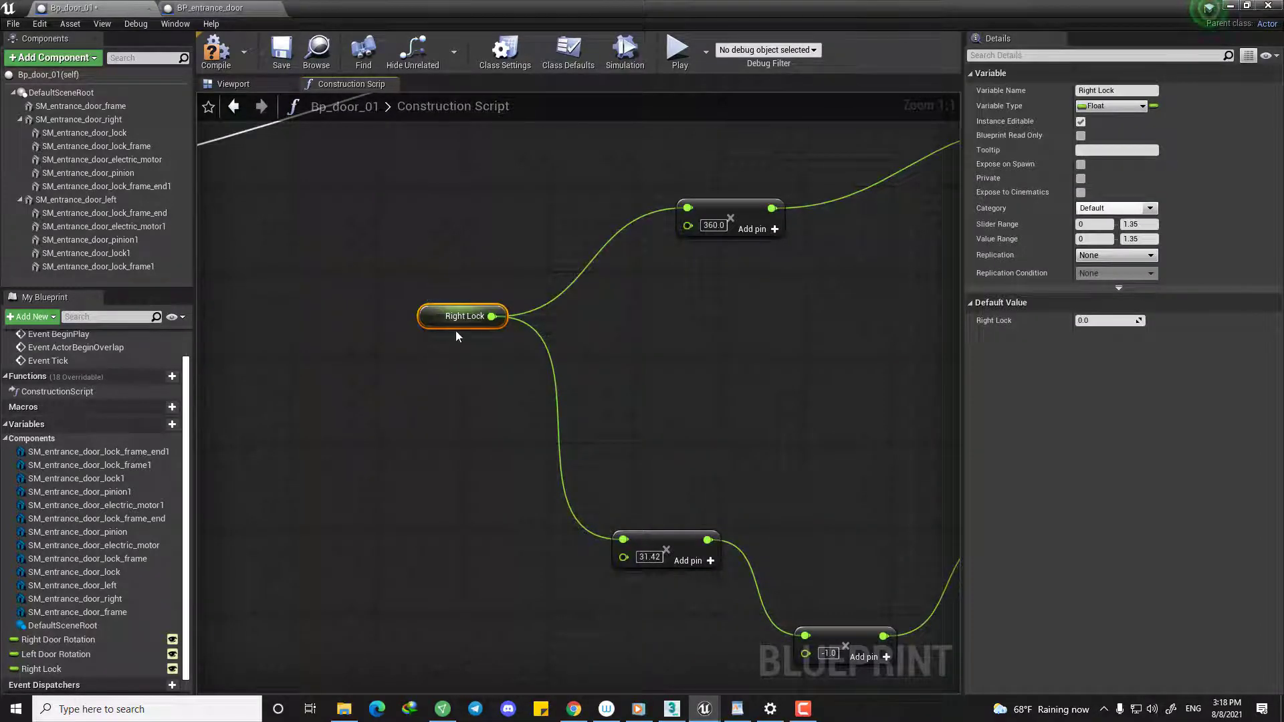
{"action": "right_click_drag", "start_coordinate": [474, 329], "coordinate": [502, 308]}
{"action": "scroll", "coordinate": [80, 657], "scroll_direction": "down", "scroll_amount": 1}
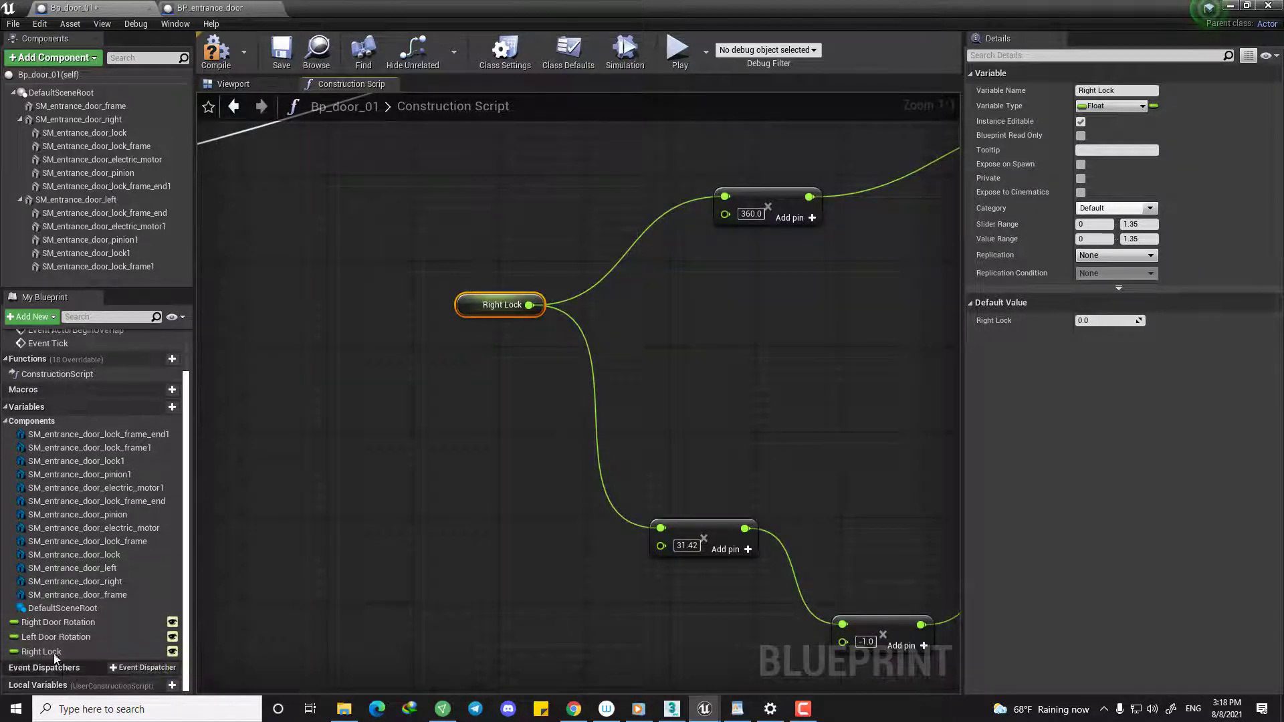
{"action": "right_click", "coordinate": [54, 652]}
{"action": "left_click", "coordinate": [98, 628]}
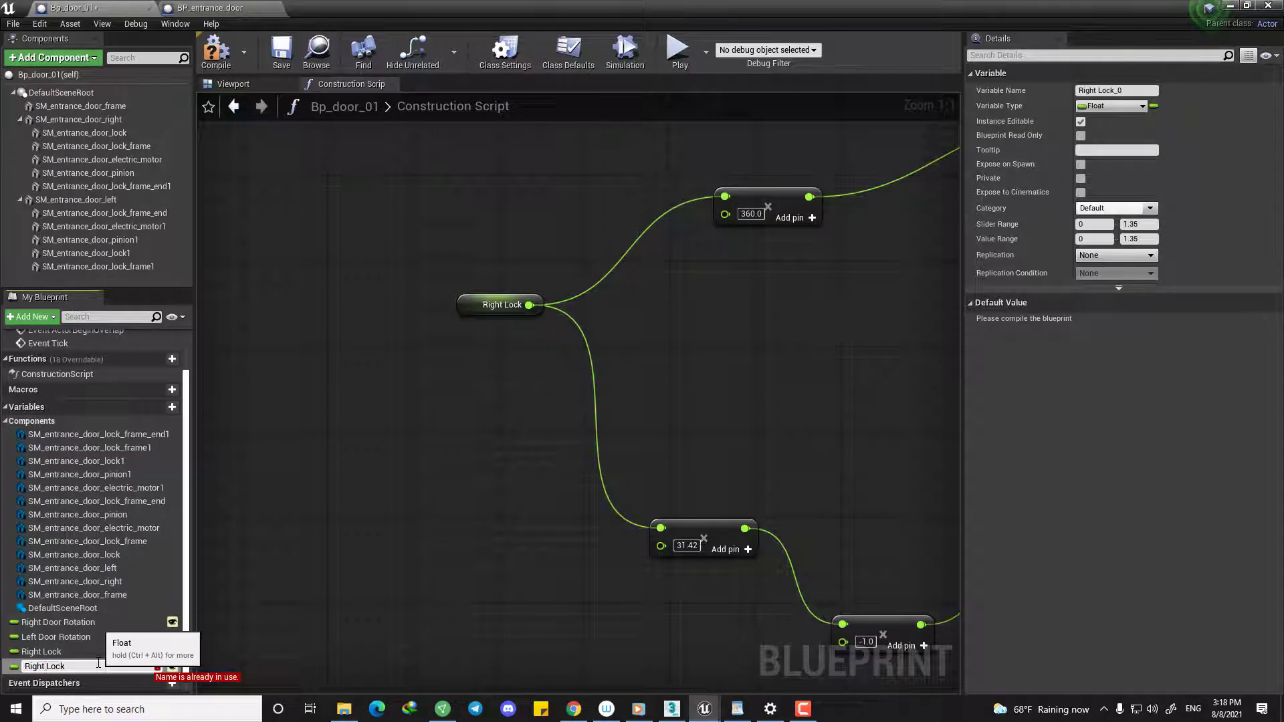
{"action": "type", "text": "Left"}
{"action": "key", "text": "Return"}
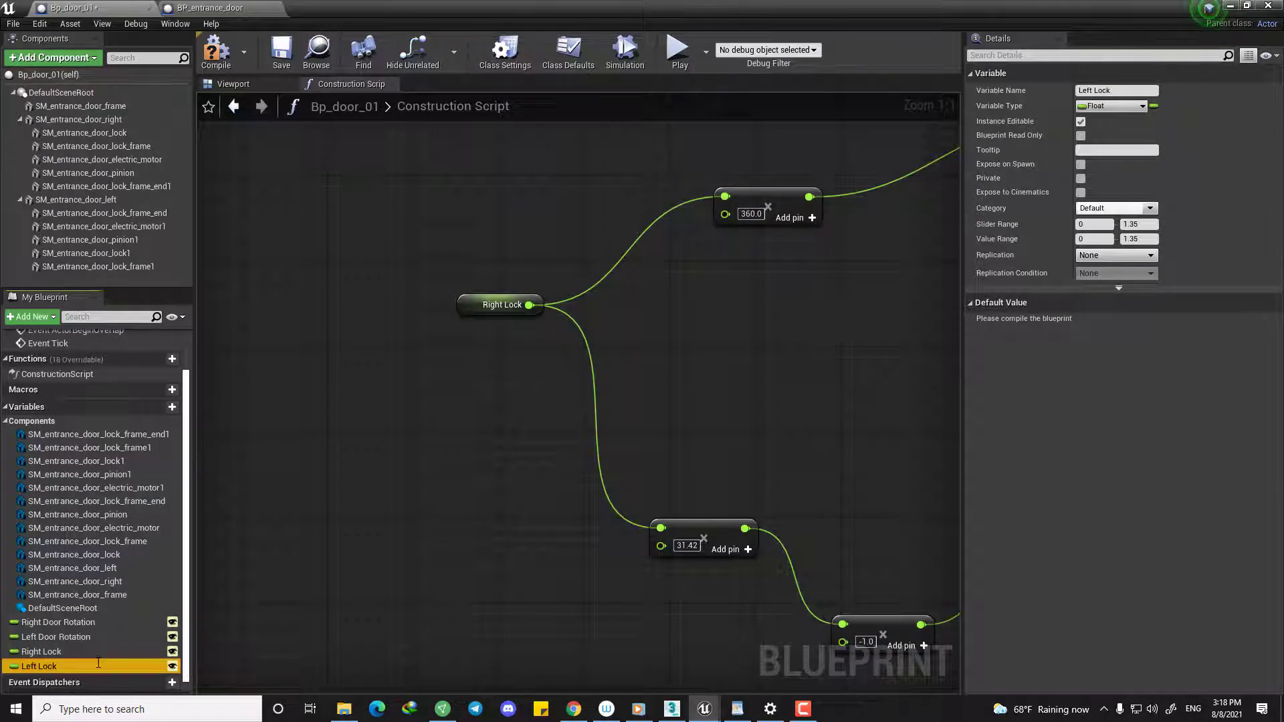
Replace the Right Lock getter in the copied group with a Left Lock getter feeding both the 360 and 31.42 multiply nodes.
{"action": "left_click_drag", "start_coordinate": [89, 665], "coordinate": [495, 433]}
{"action": "left_click", "coordinate": [486, 551]}
{"action": "left_click_drag", "start_coordinate": [529, 305], "coordinate": [530, 433], "text": "ctrl"}
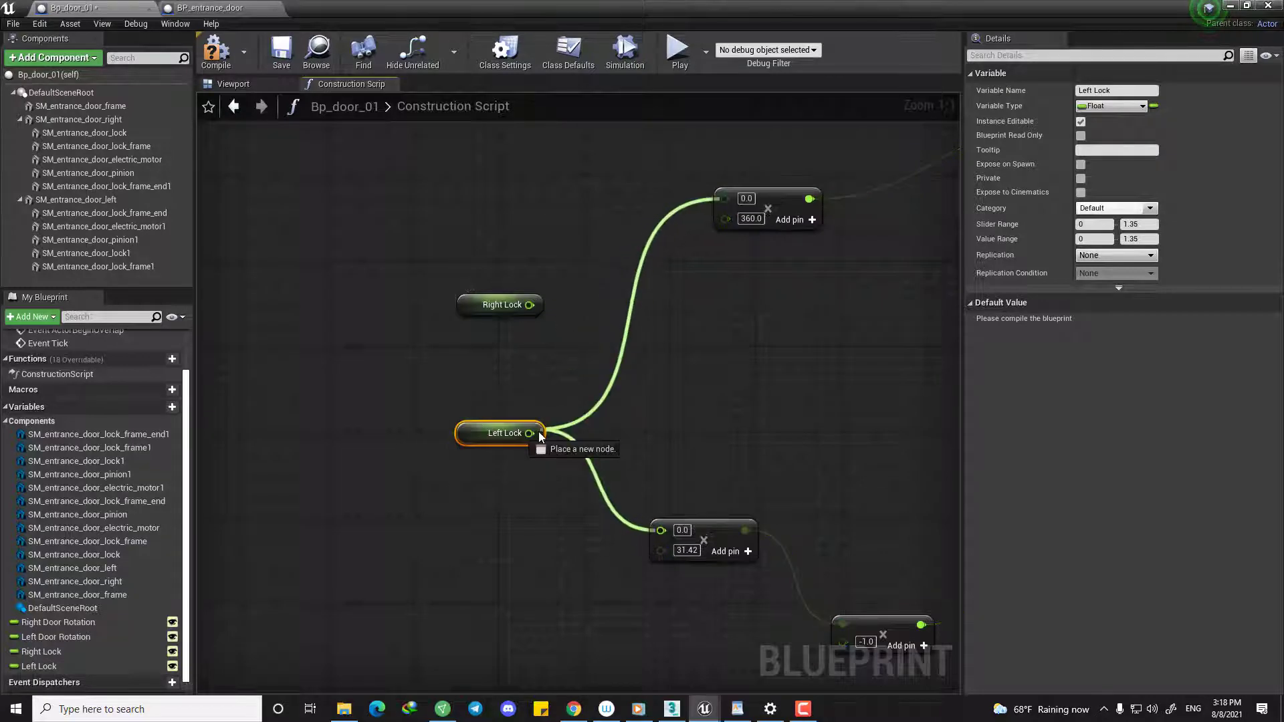
{"action": "left_click_drag", "start_coordinate": [555, 334], "coordinate": [391, 206]}
{"action": "key", "text": "Delete"}
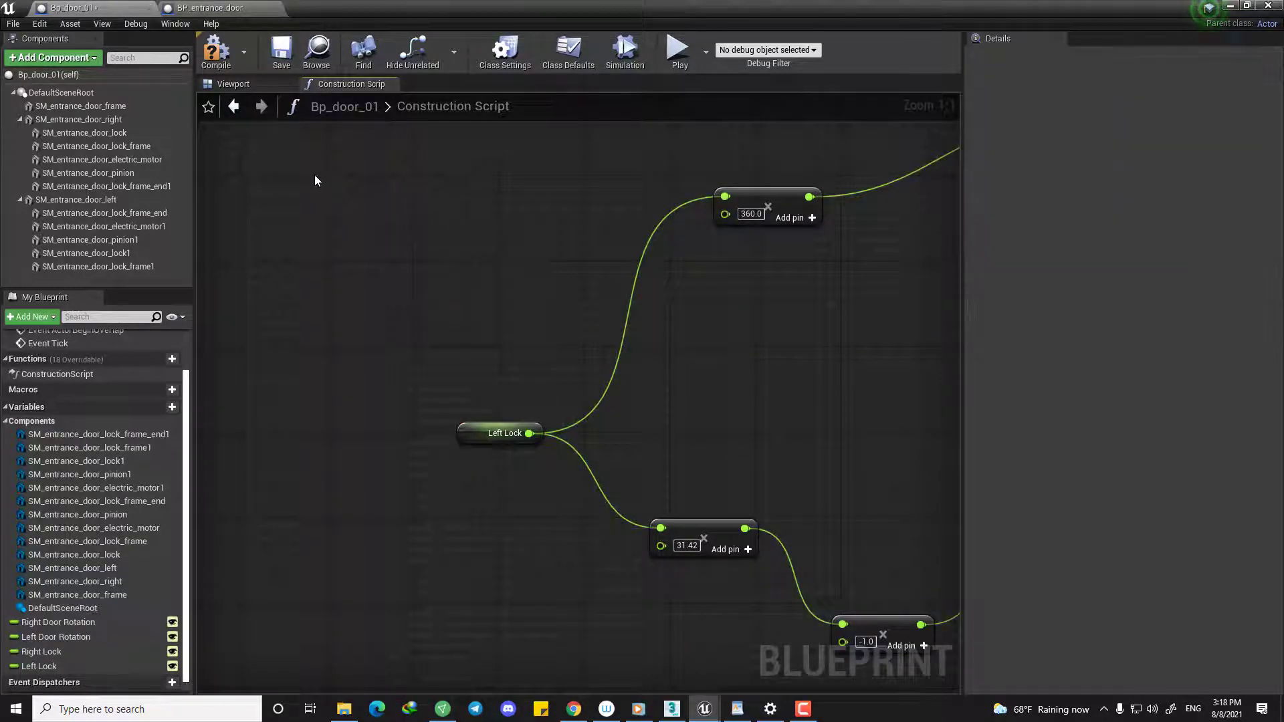
Show the Bp_door_01 class defaults beside the door's 3D preview and test the Left Lock and Left Door Rotation values.
{"action": "left_click", "coordinate": [233, 83]}
{"action": "left_click", "coordinate": [50, 78]}
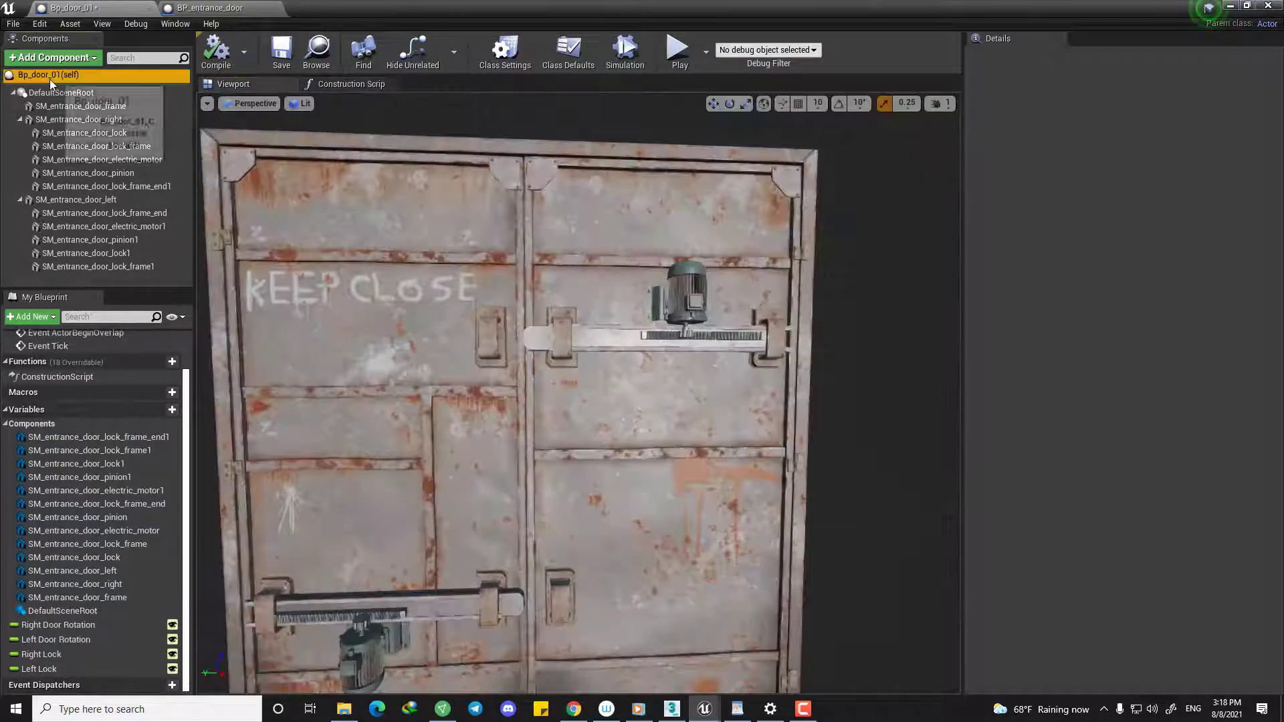
{"action": "key", "text": "s"}
{"action": "right_click_drag", "start_coordinate": [579, 394], "coordinate": [533, 565]}
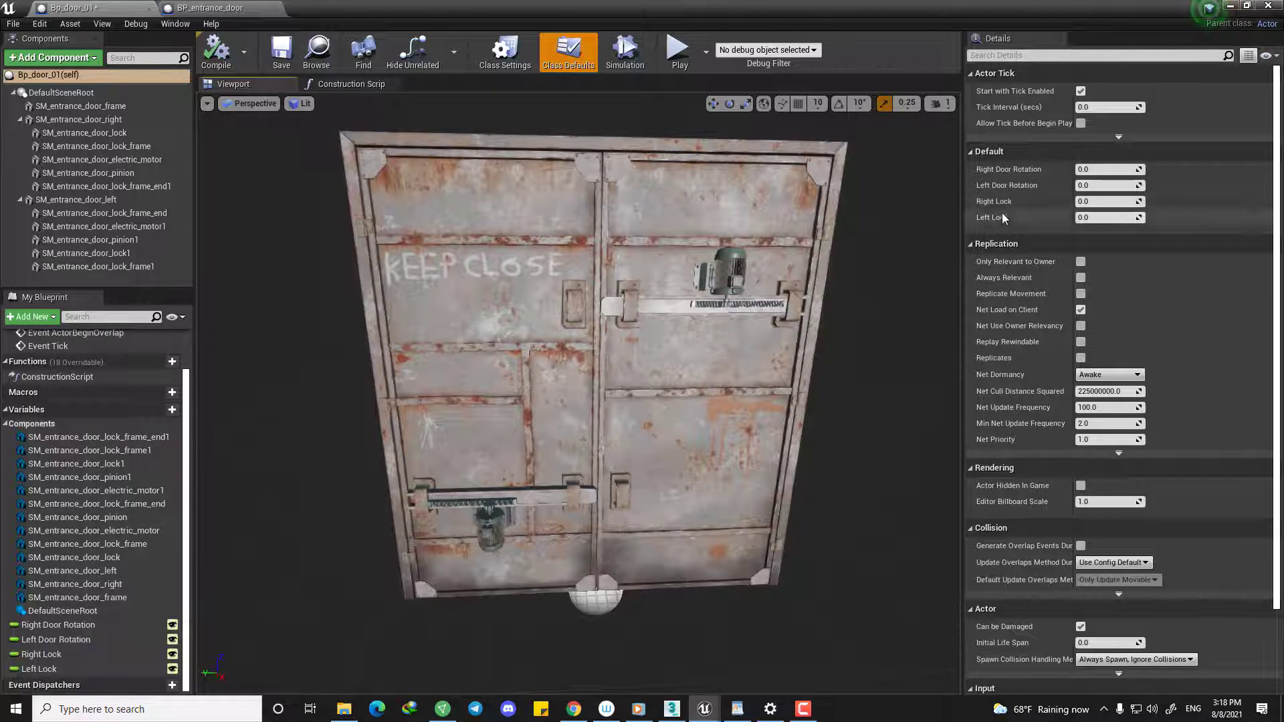
{"action": "left_click_drag", "start_coordinate": [1107, 217], "coordinate": [1078, 185]}
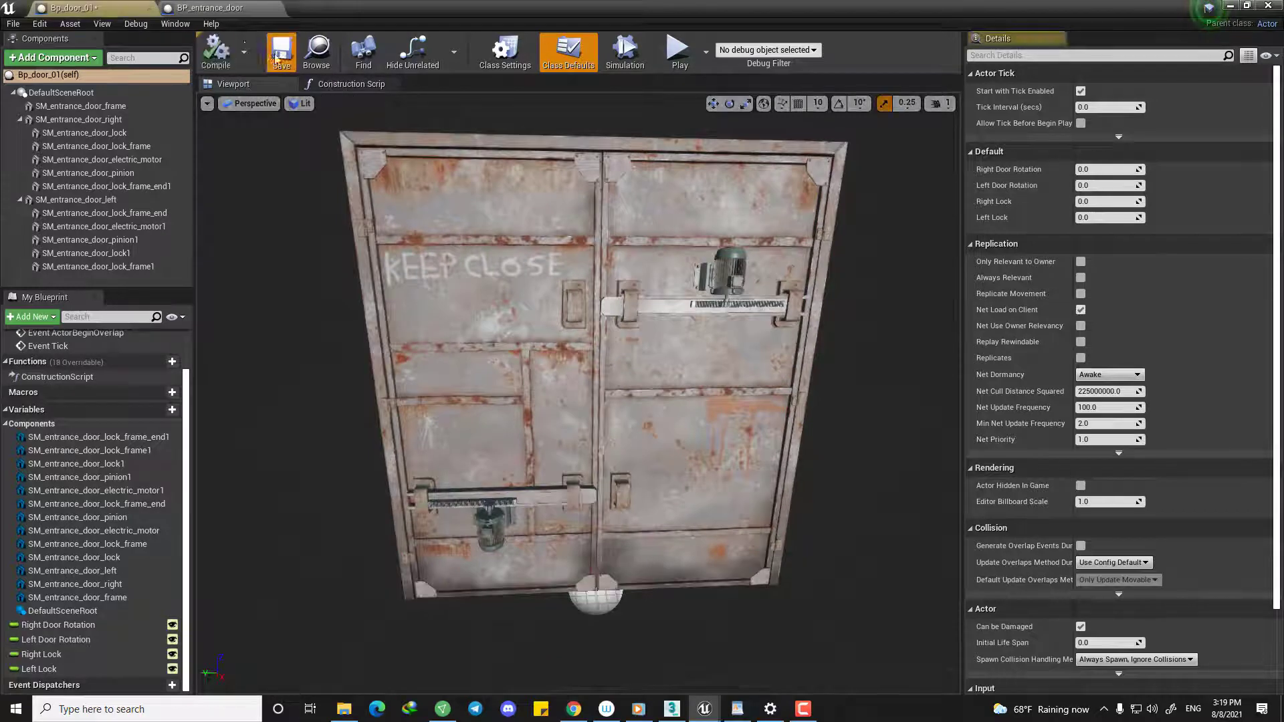
Replace the old door in the Test_Map level with a fresh Bp_door_01 instance and rotate it -90 degrees about Z.
{"action": "left_click", "coordinate": [215, 7]}
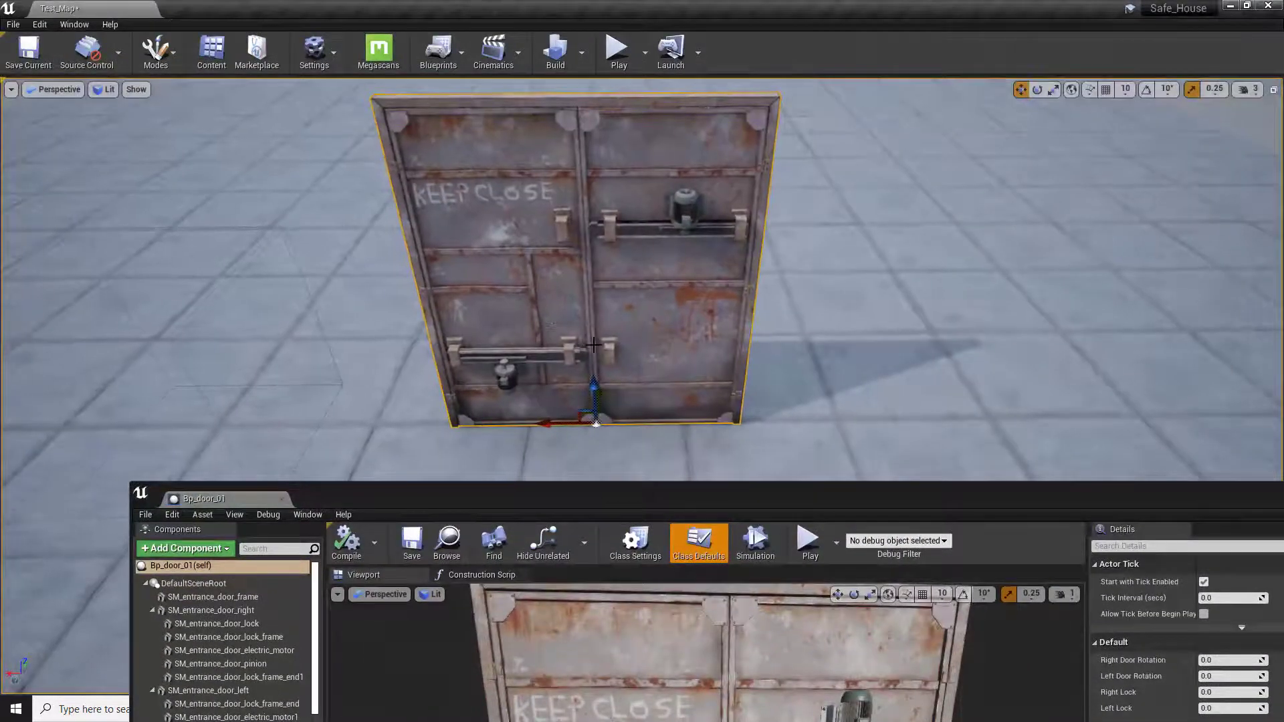
{"action": "key", "text": "Delete"}
{"action": "left_click", "coordinate": [447, 545]}
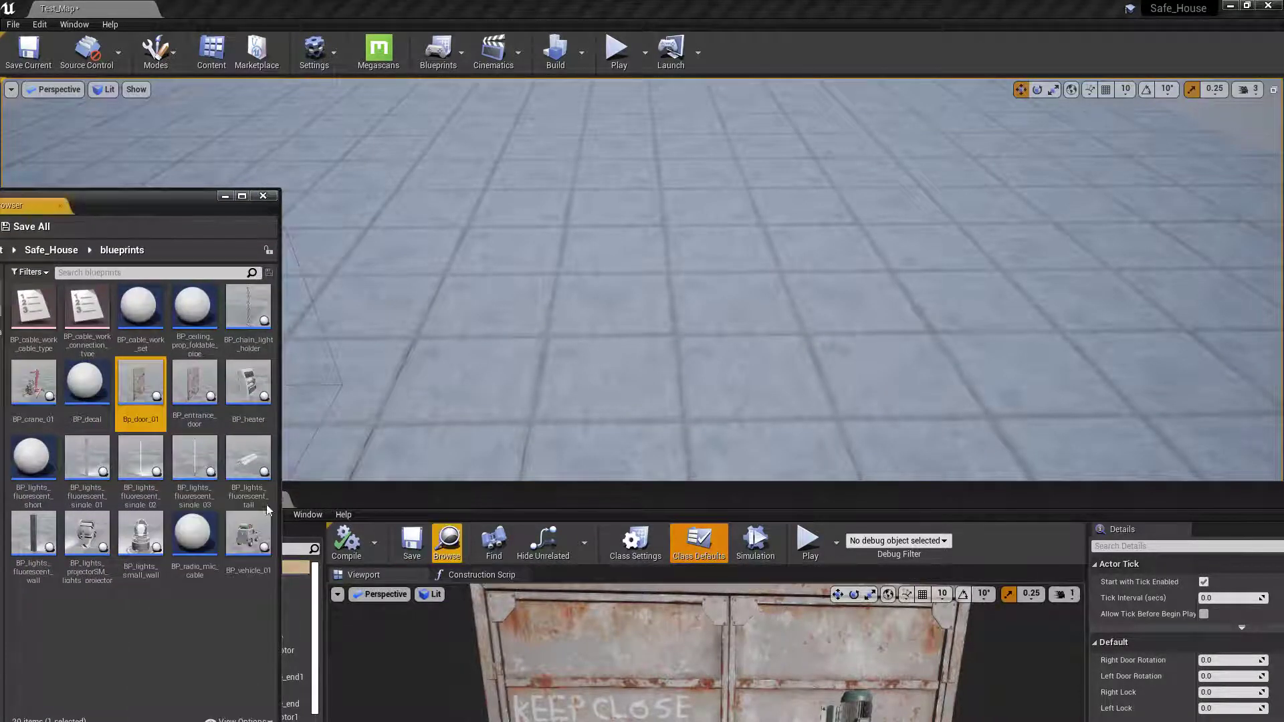
{"action": "left_click_drag", "start_coordinate": [140, 385], "coordinate": [638, 341]}
{"action": "key", "text": "e"}
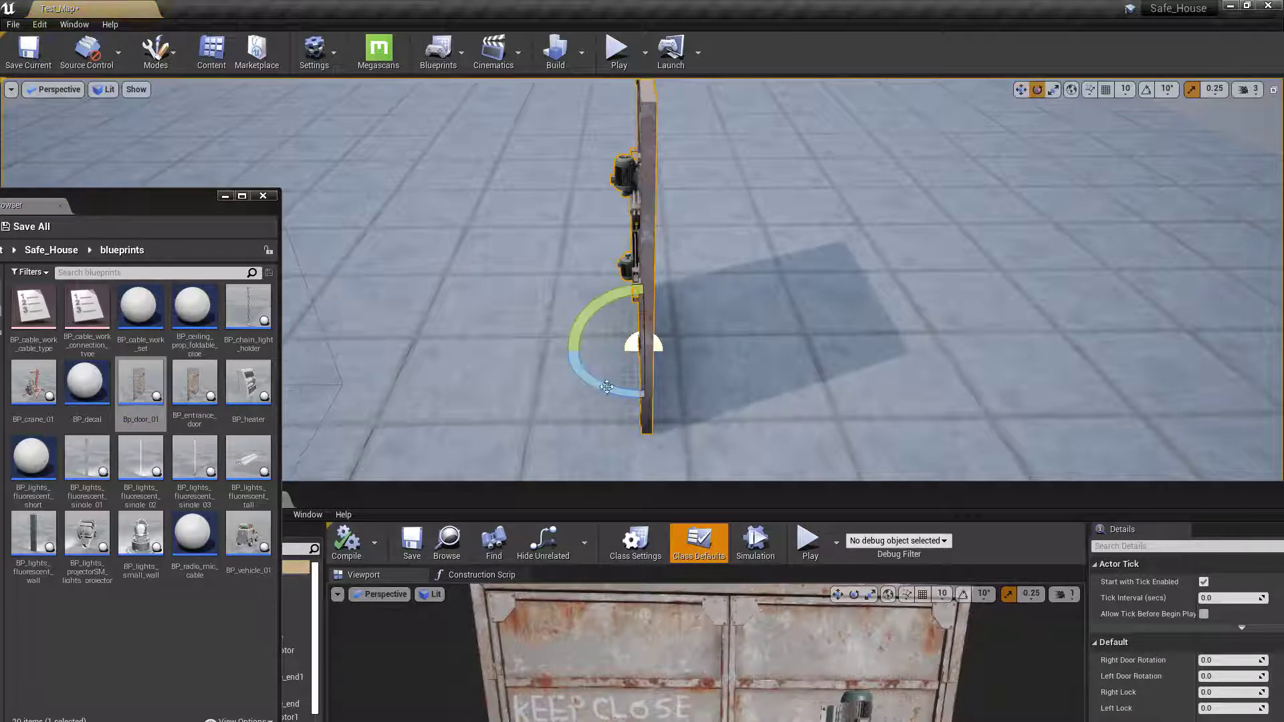
{"action": "left_click_drag", "start_coordinate": [606, 386], "coordinate": [692, 398]}
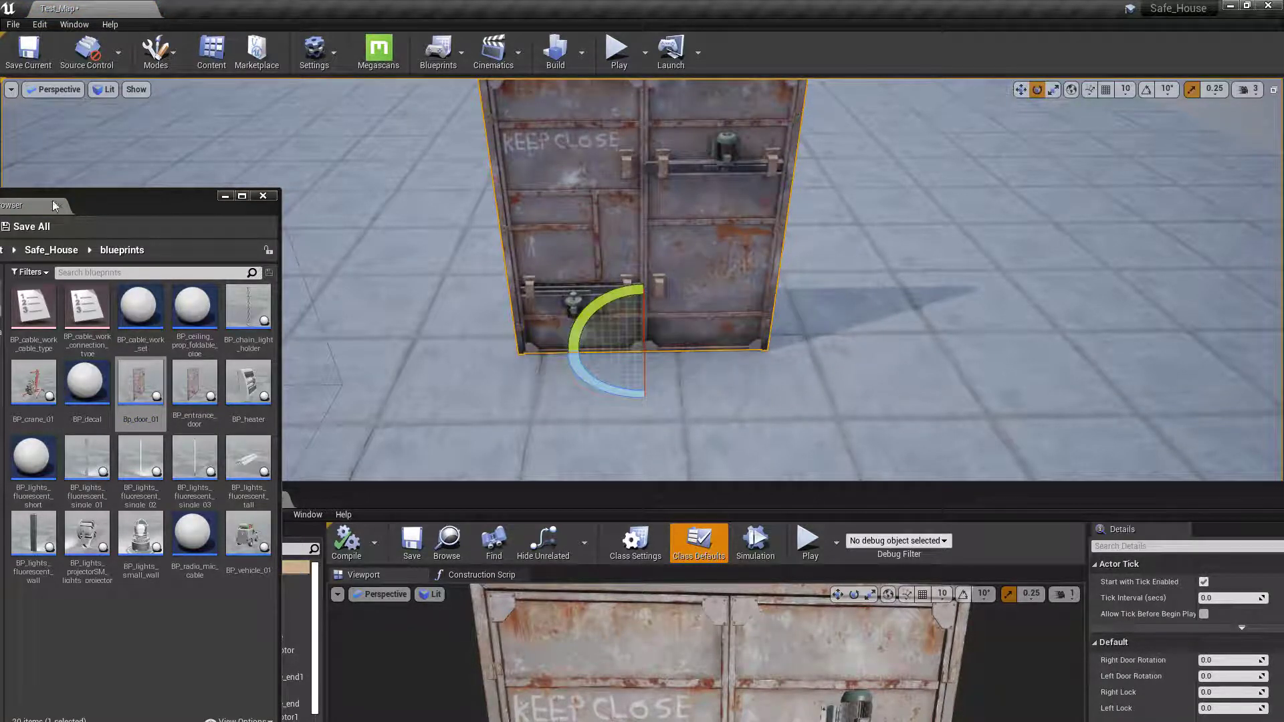
Clear the asset browser and blueprint windows from the level view, then select the placed door with its Details showing.
{"action": "left_click", "coordinate": [263, 195]}
{"action": "left_click_drag", "start_coordinate": [363, 495], "coordinate": [164, 451]}
{"action": "left_click", "coordinate": [1158, 452]}
{"action": "mouse_move", "coordinate": [679, 384]}
{"action": "right_mouse_down"}
{"action": "mouse_move", "coordinate": [680, 321]}
{"action": "mouse_move", "coordinate": [679, 384]}
{"action": "mouse_move", "coordinate": [642, 375]}
{"action": "mouse_move", "coordinate": [629, 334]}
{"action": "mouse_move", "coordinate": [682, 401]}
{"action": "mouse_move", "coordinate": [676, 391]}
{"action": "right_mouse_up"}
{"action": "key", "text": "g"}
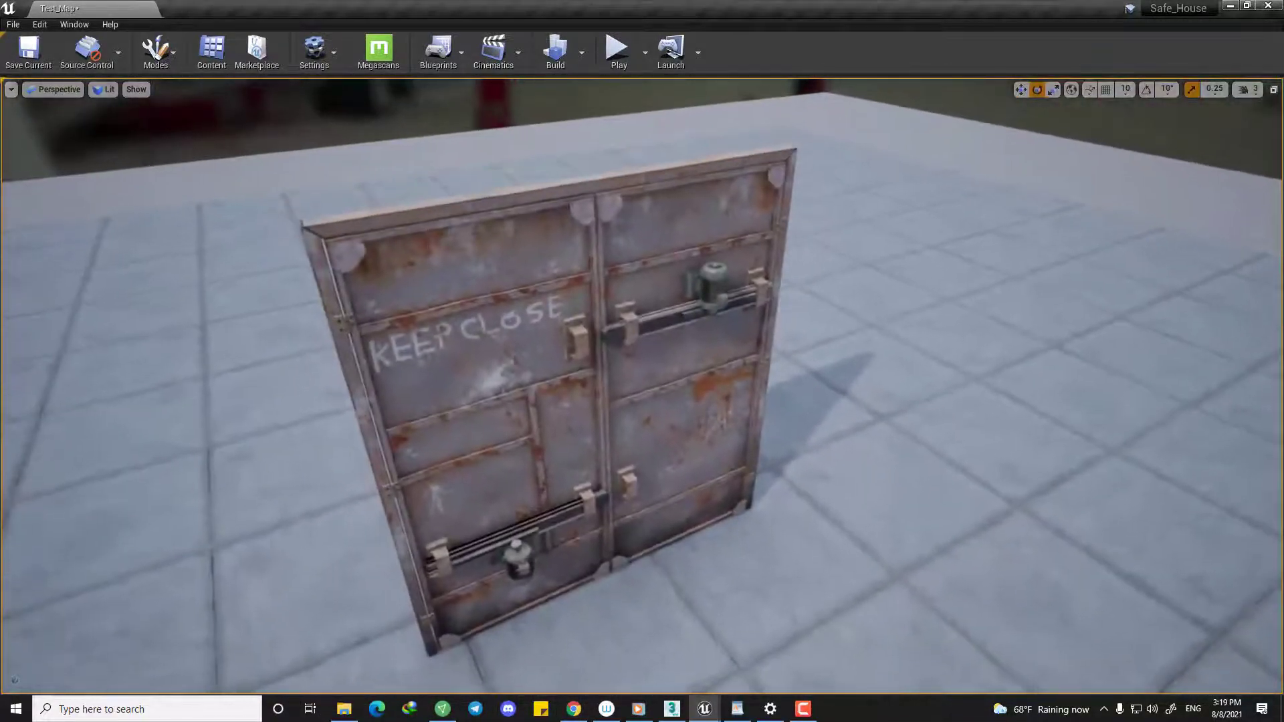
{"action": "left_click_drag", "start_coordinate": [0, 153], "coordinate": [188, 91]}
{"action": "left_click", "coordinate": [436, 389]}
{"action": "key", "text": "g"}
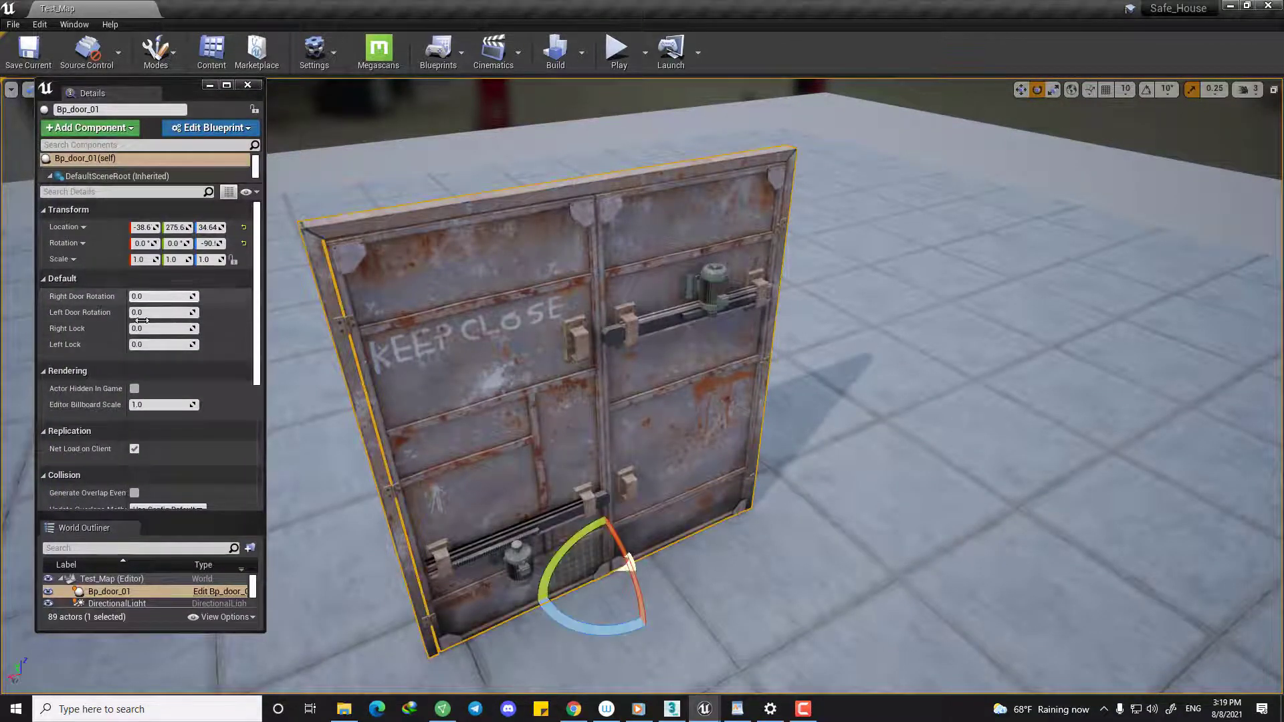
Test the placed door's parameters, swinging Right Door Rotation to about 28 and Left Door Rotation to 40, and inspect the open door.
{"action": "left_click_drag", "start_coordinate": [160, 296], "coordinate": [141, 344]}
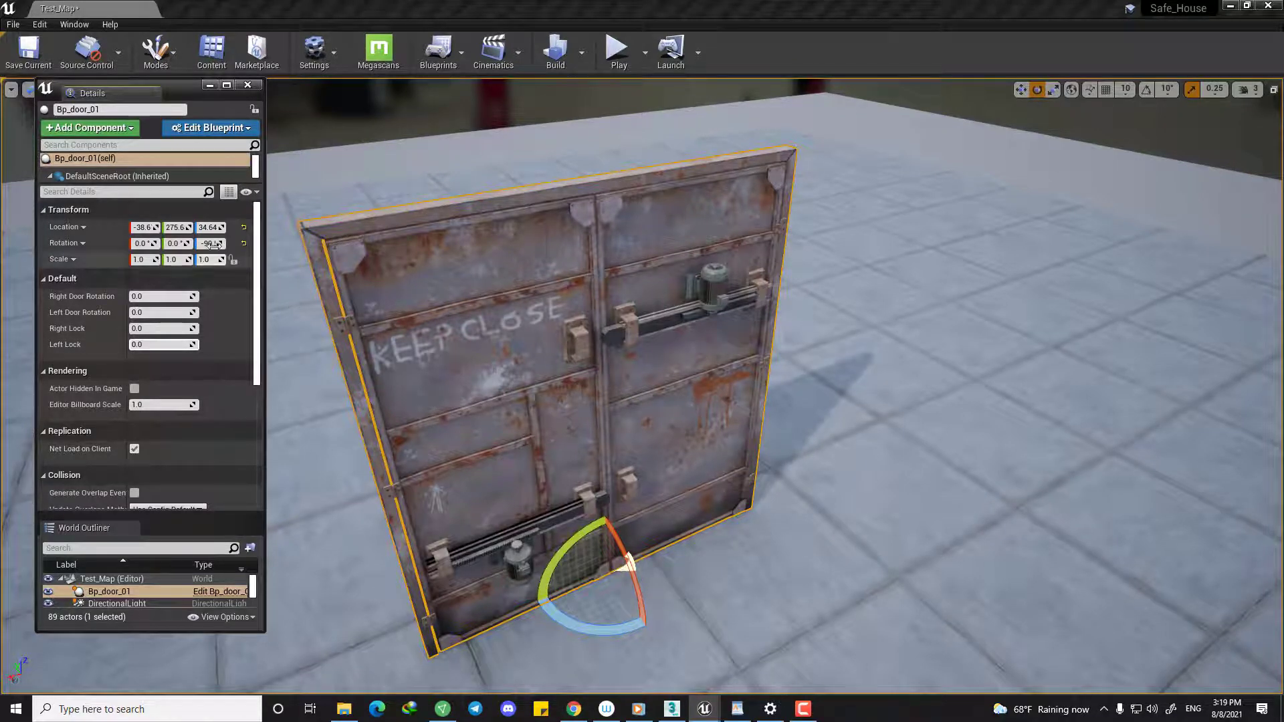
{"action": "left_click_drag", "start_coordinate": [146, 296], "coordinate": [157, 312]}
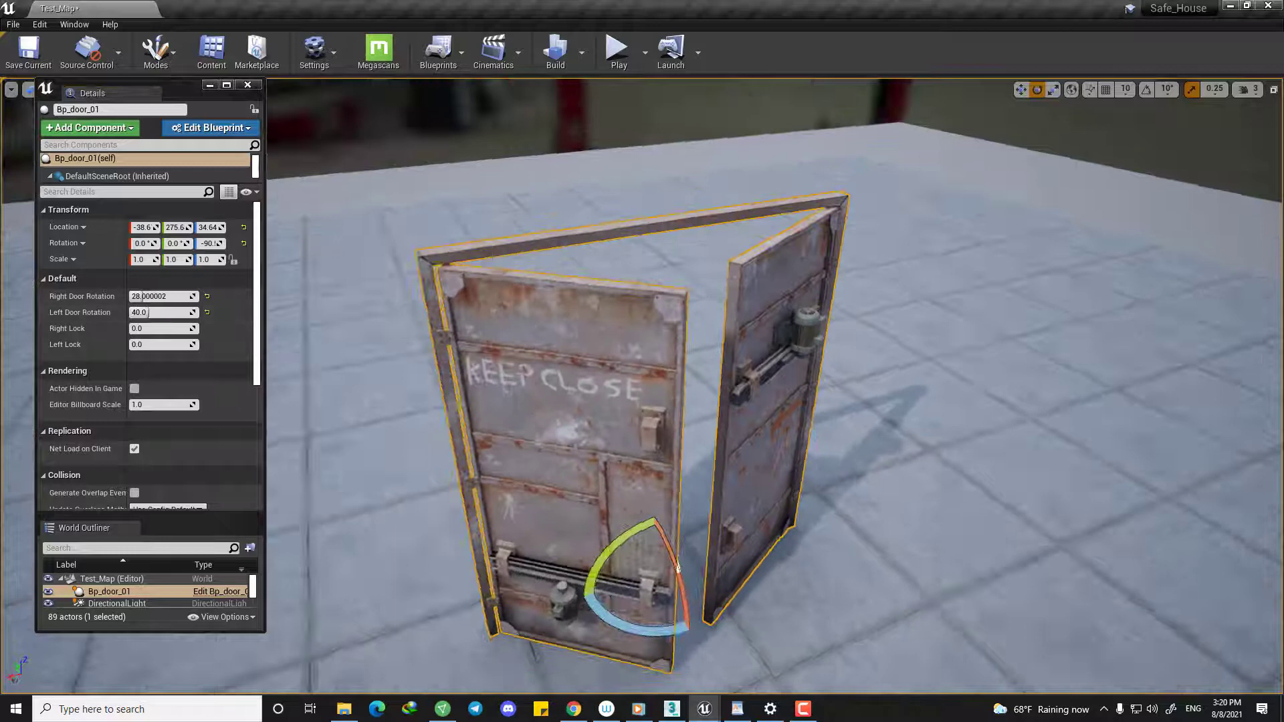
{"action": "right_click_drag", "start_coordinate": [642, 388], "coordinate": [698, 473]}
{"action": "key", "text": "s"}
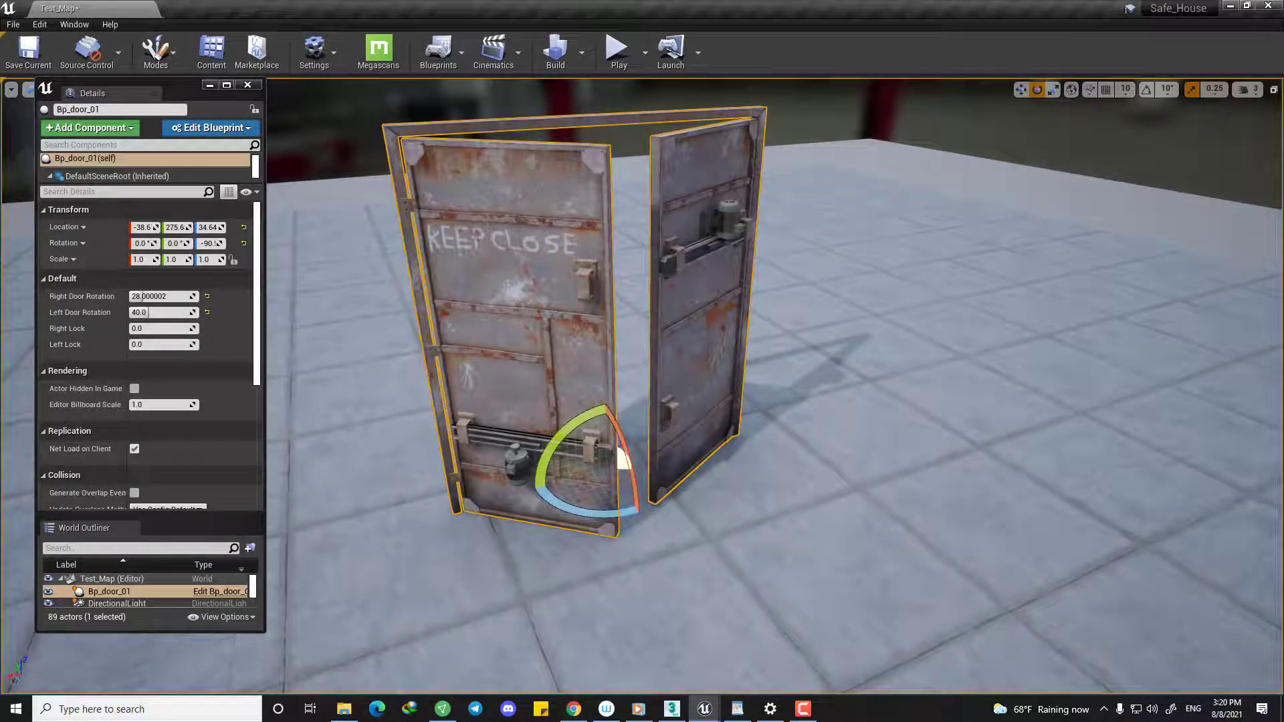
{"action": "key", "text": "e"}
{"action": "right_click_drag", "start_coordinate": [553, 354], "coordinate": [568, 327]}
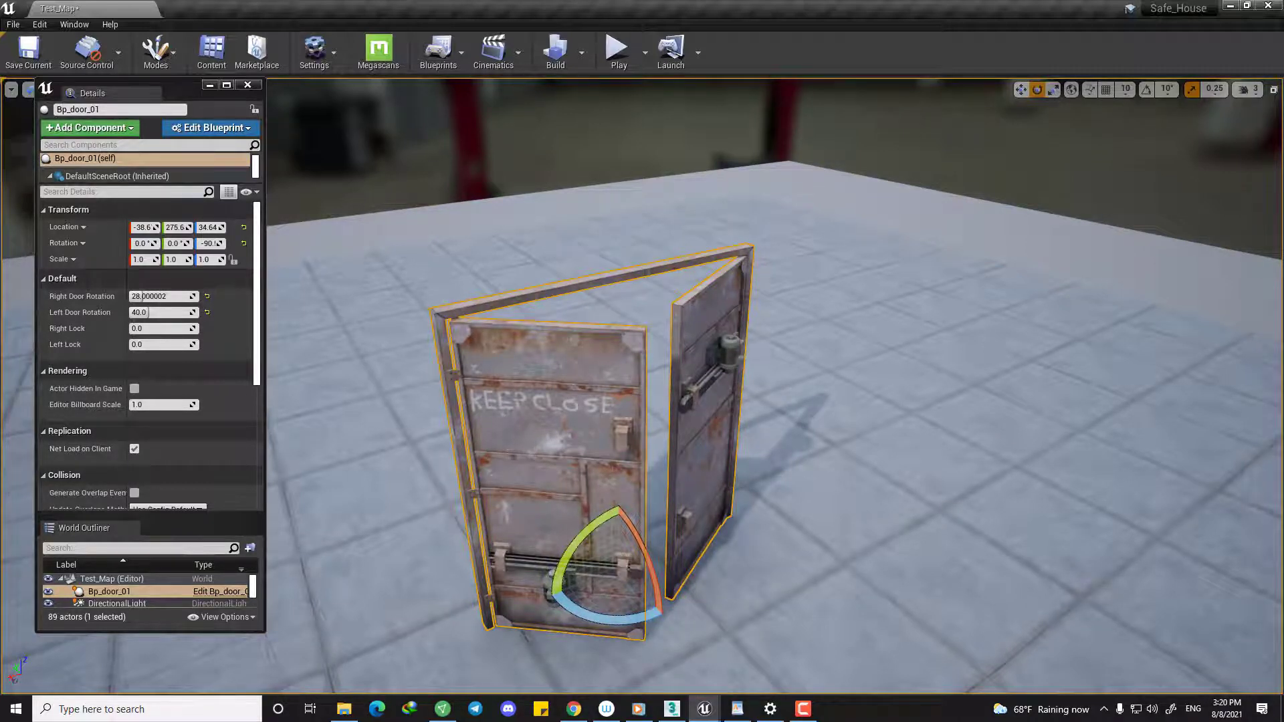
{"action": "mouse_move", "coordinate": [709, 401]}
{"action": "right_mouse_down"}
{"action": "mouse_move", "coordinate": [762, 388]}
{"action": "mouse_move", "coordinate": [691, 415]}
{"action": "right_mouse_up"}
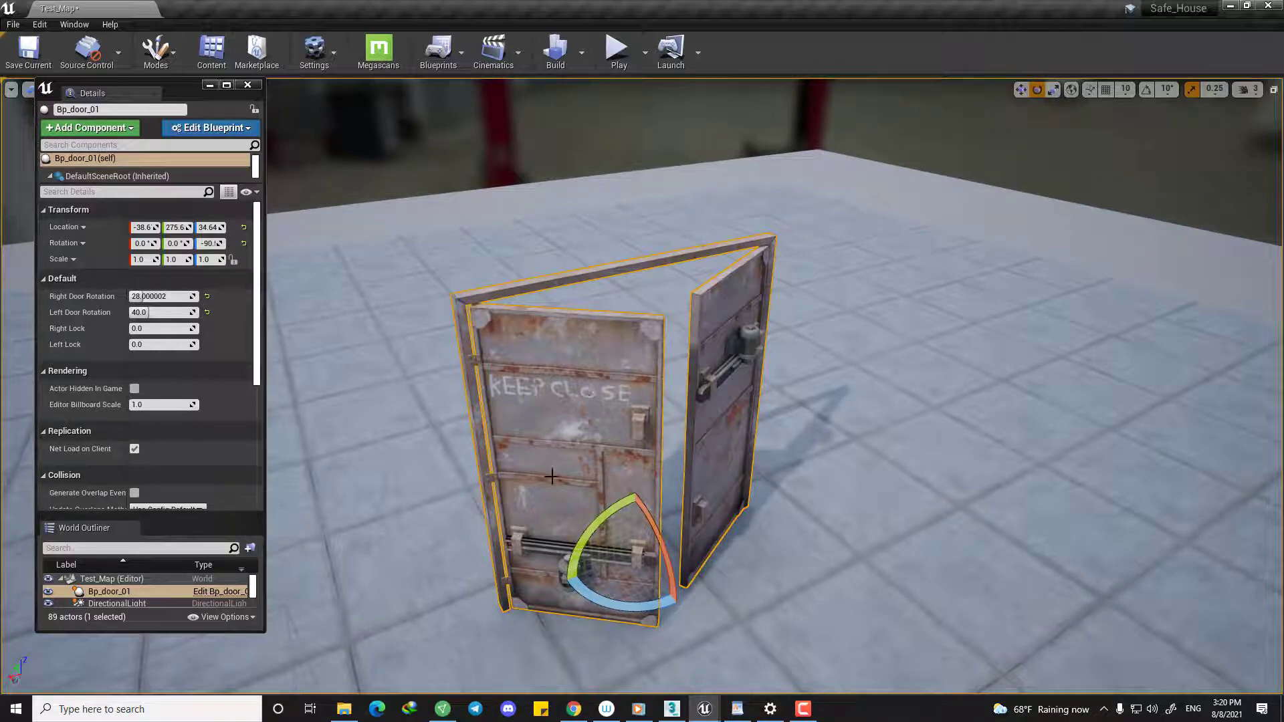
{"action": "right_click_drag", "start_coordinate": [540, 409], "coordinate": [501, 421]}
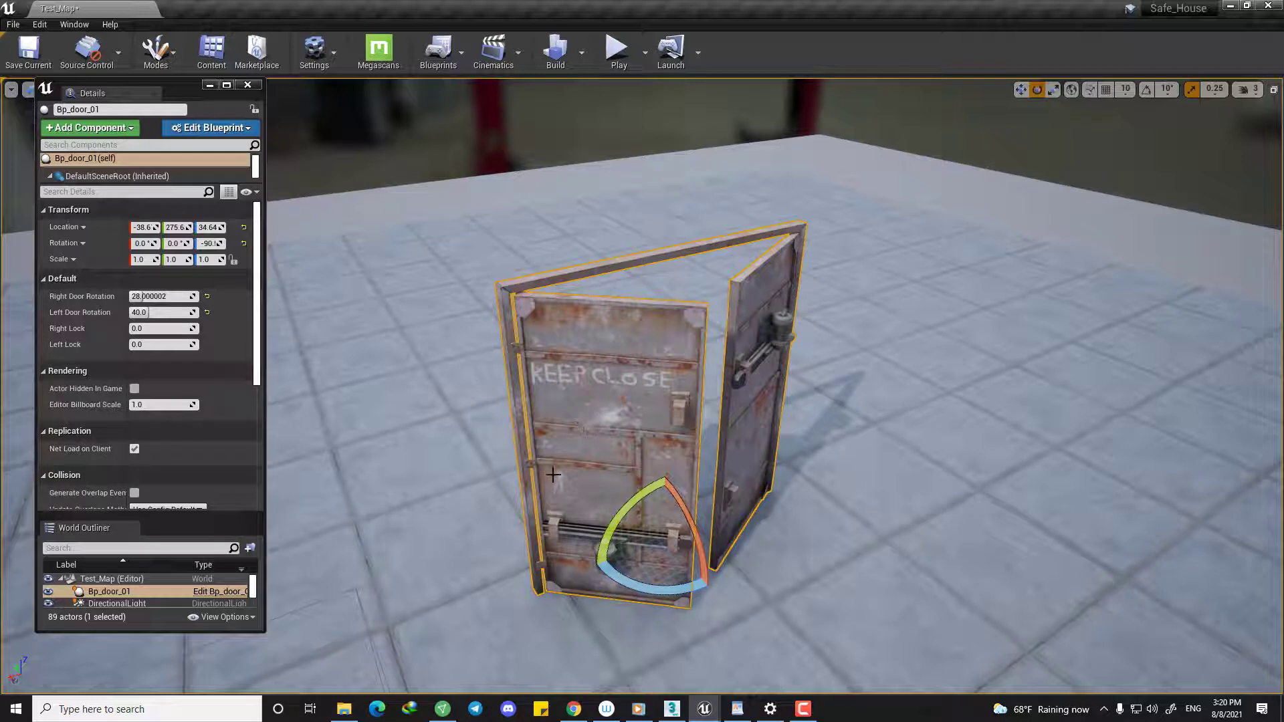
Set the placed door's Right Door Rotation and Left Door Rotation to 0 and view it in game view.
{"action": "left_click", "coordinate": [168, 295]}
{"action": "type", "text": "0"}
{"action": "key", "text": "Tab"}
{"action": "type", "text": "0"}
{"action": "key", "text": "Return"}
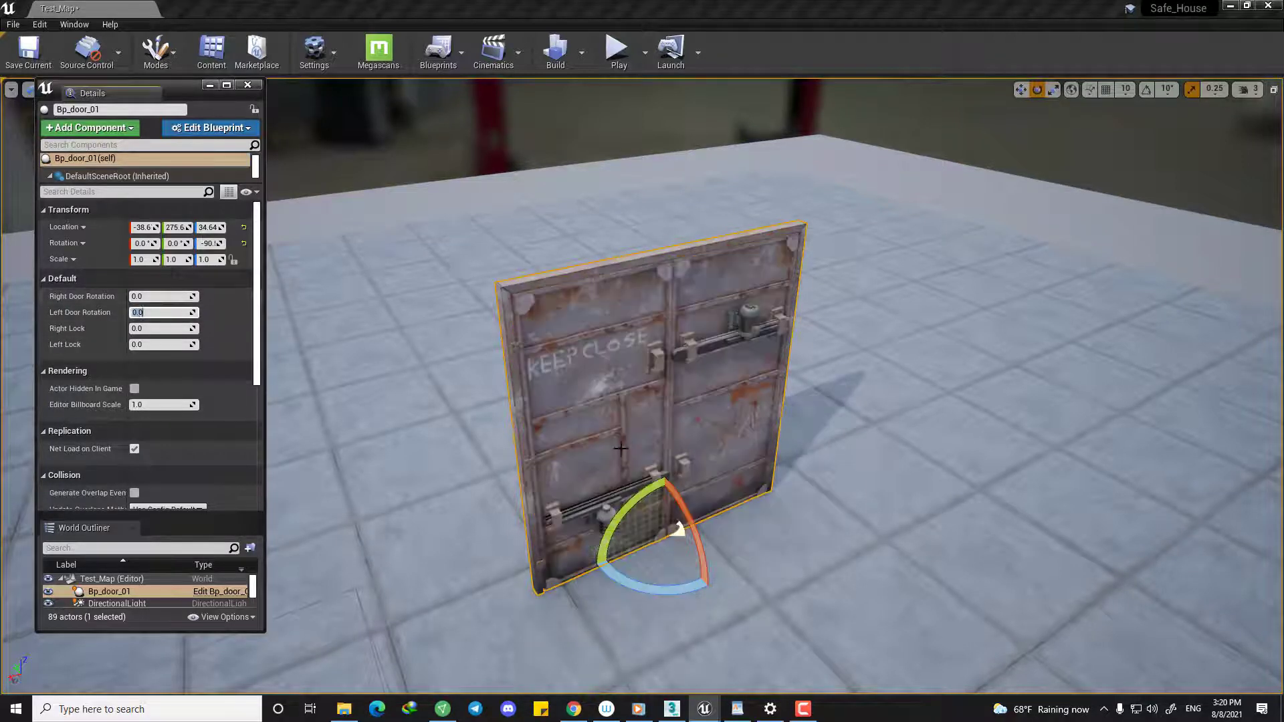
{"action": "key", "text": "d"}
{"action": "right_click_drag", "start_coordinate": [723, 463], "coordinate": [723, 463]}
{"action": "key", "text": "g"}
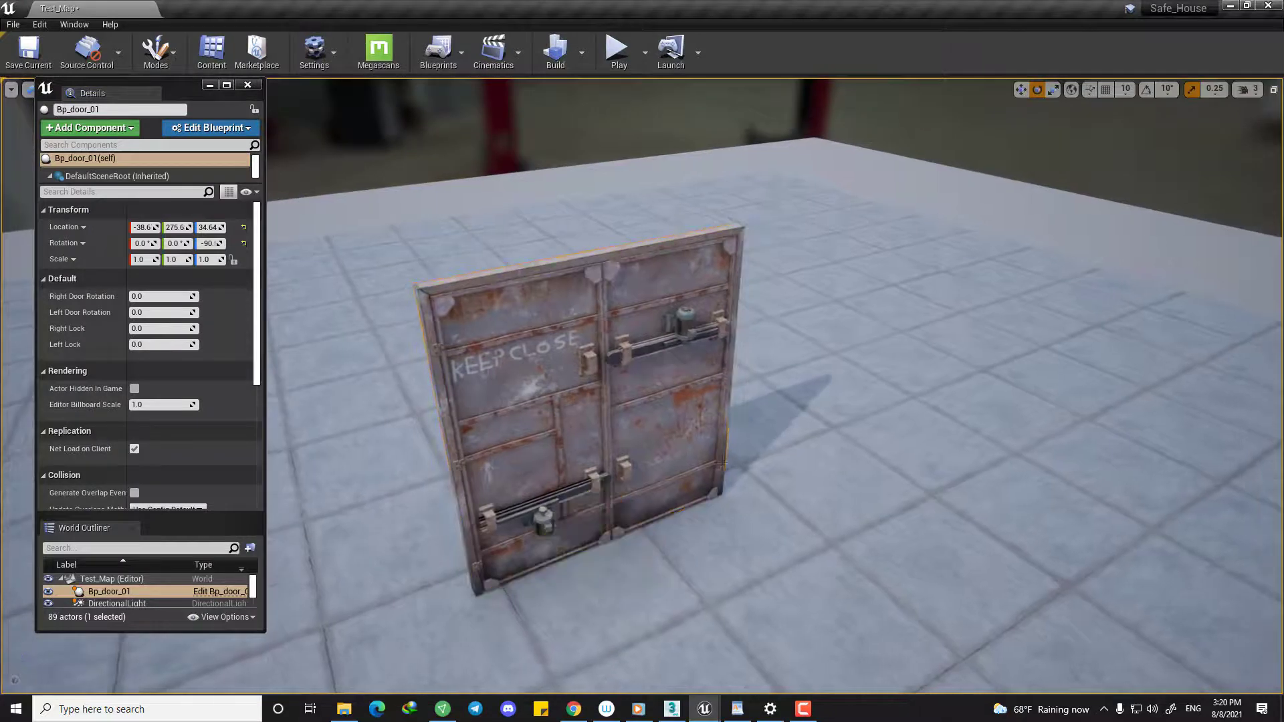